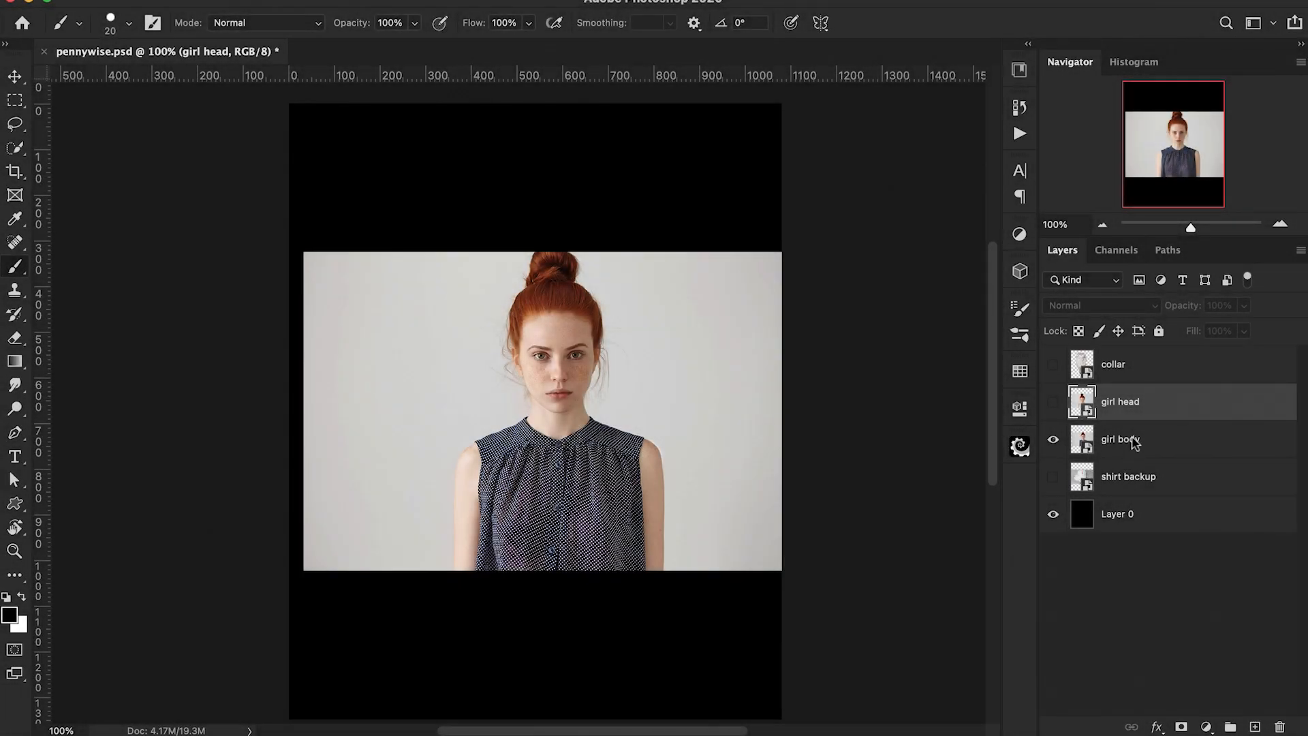
Step: Scale the girl body layer up to about 64% with Free Transform so she fills the canvas
click(1131, 441)
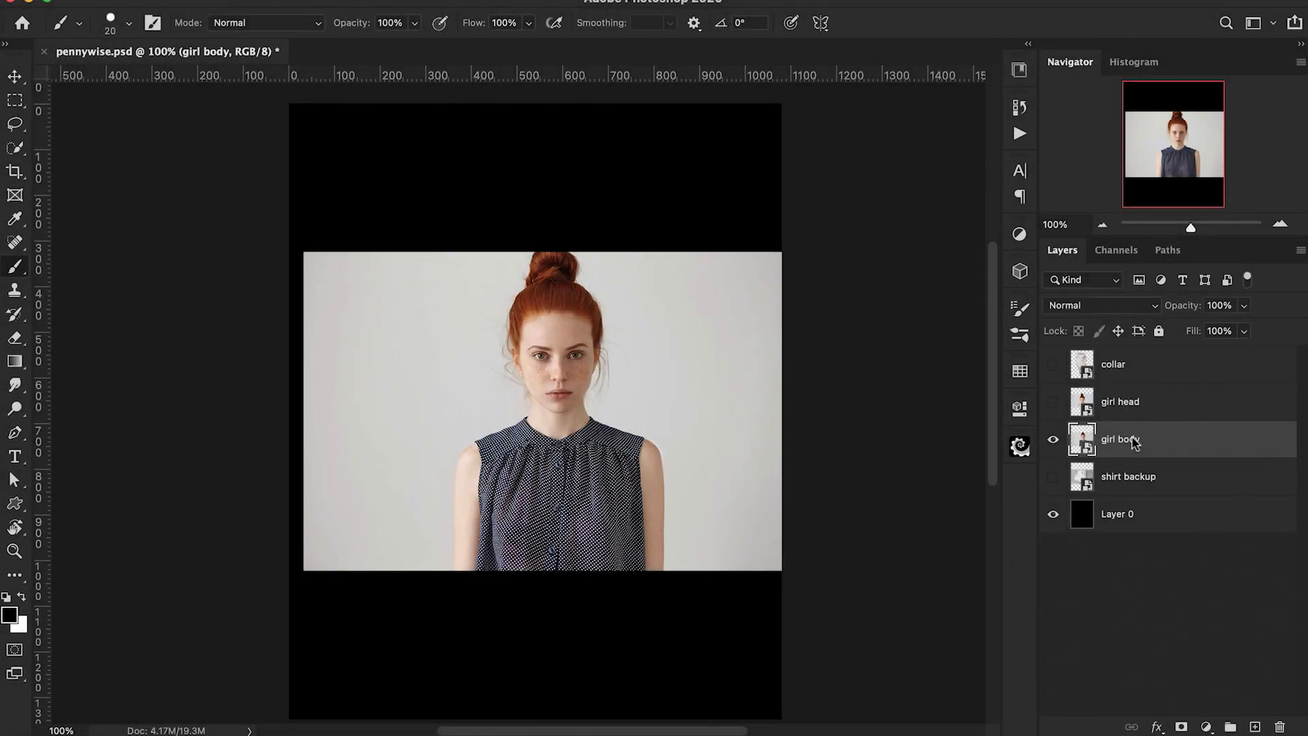
key(ctrl+t)
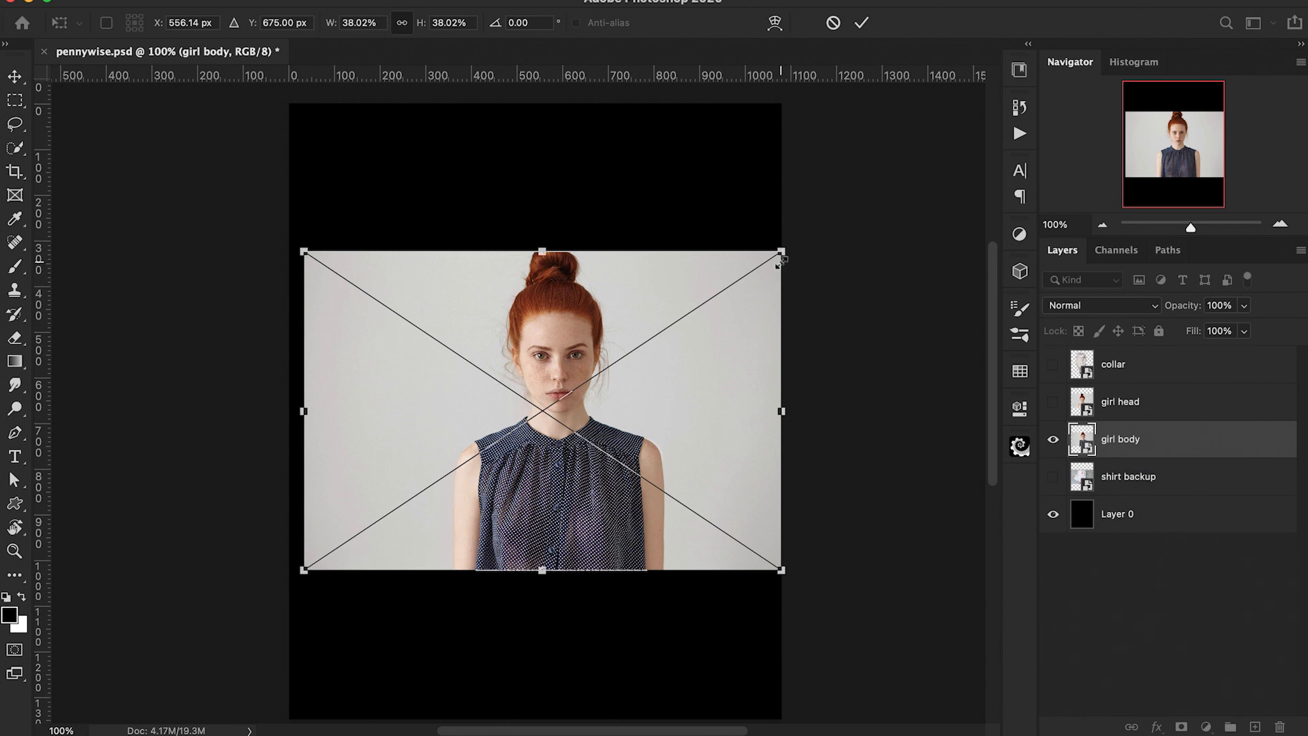
drag(778, 254, 946, 141)
drag(902, 253, 878, 283)
scroll(889, 288, down, 2)
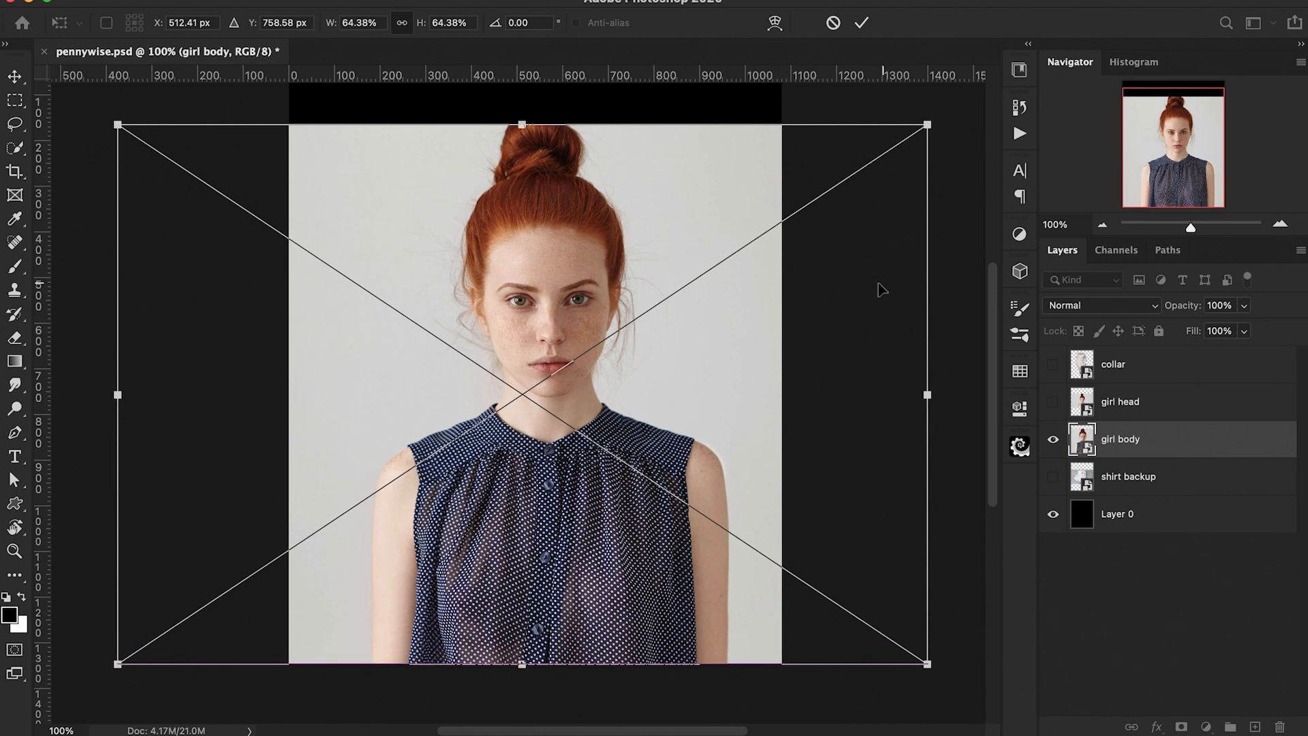
key(Return)
scroll(879, 288, up, 2)
key(b)
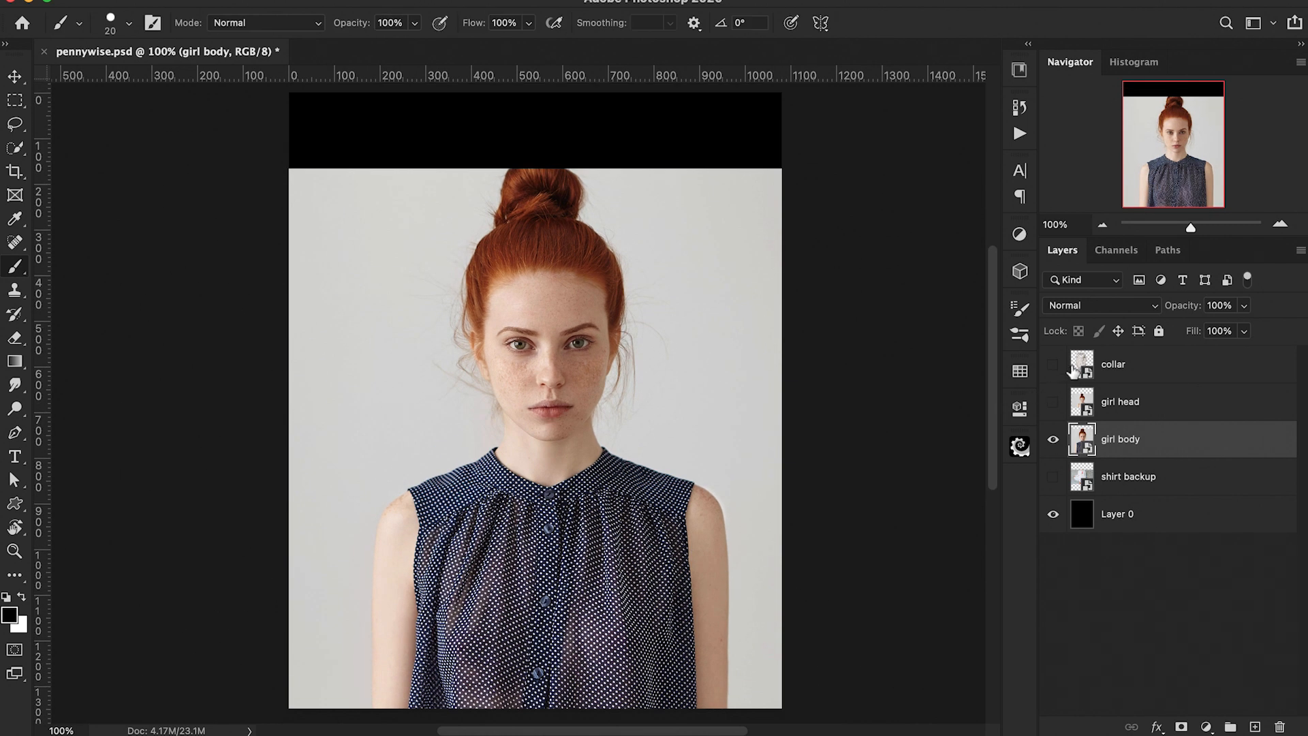
Step: Show and select the girl head layer and lower its opacity to 78%
click(1053, 405)
click(1142, 406)
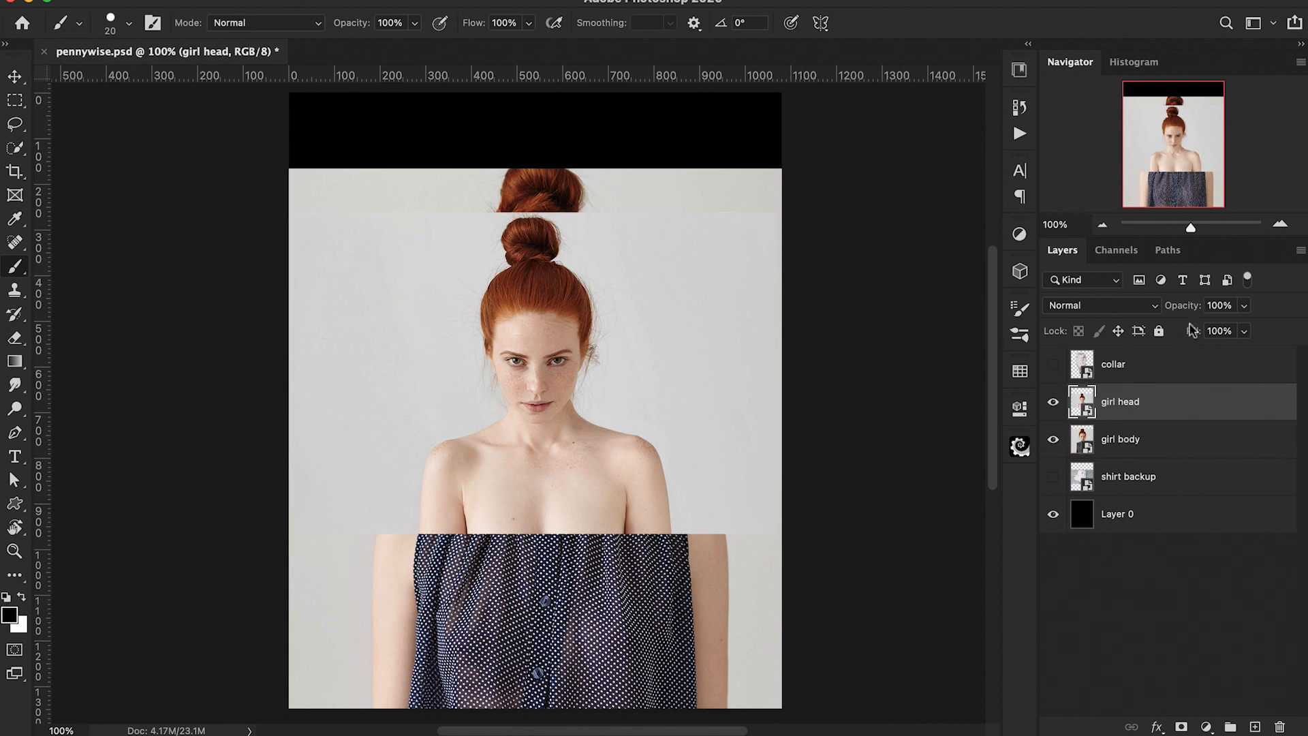
drag(1184, 311, 1170, 322)
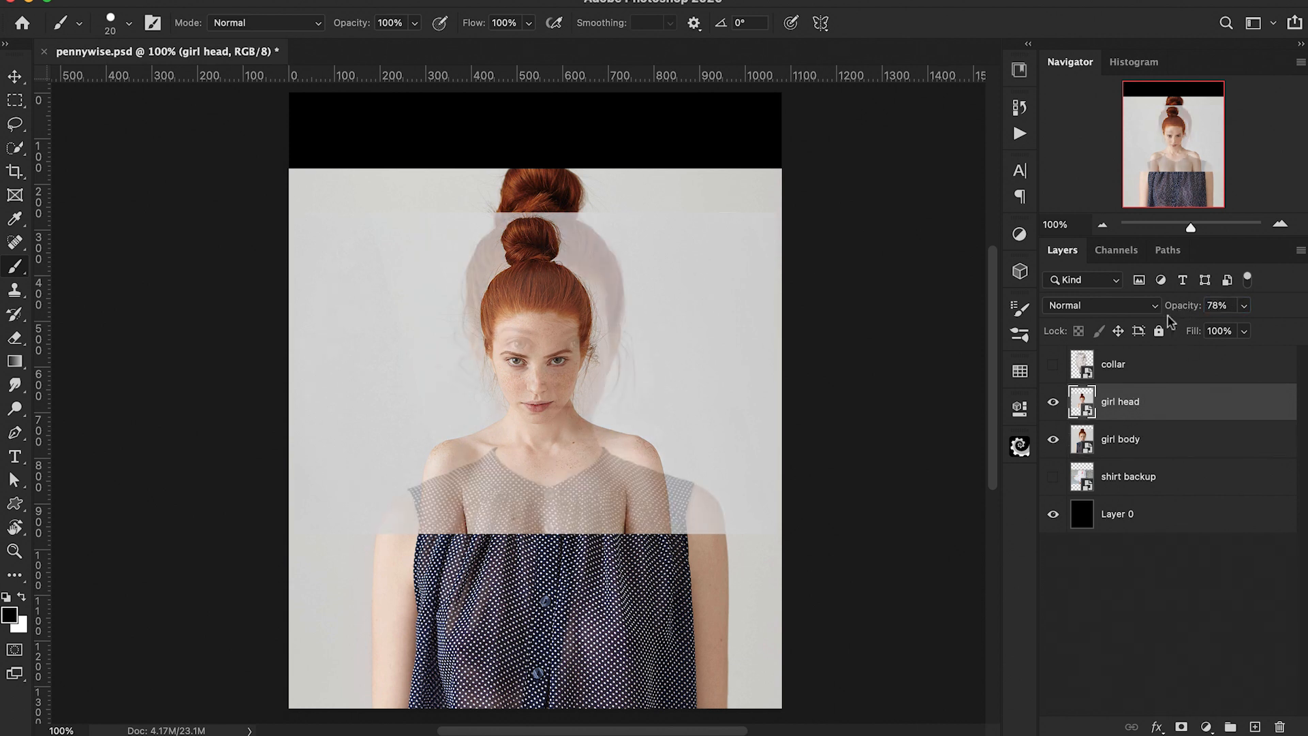
Step: Scale the girl head layer to about 56% to line up with the body, then hide it
key(ctrl+t)
drag(778, 535, 896, 613)
mouse_move(784, 538)
mouse_down()
mouse_move(723, 514)
mouse_move(665, 525)
mouse_move(776, 526)
mouse_move(773, 538)
mouse_up()
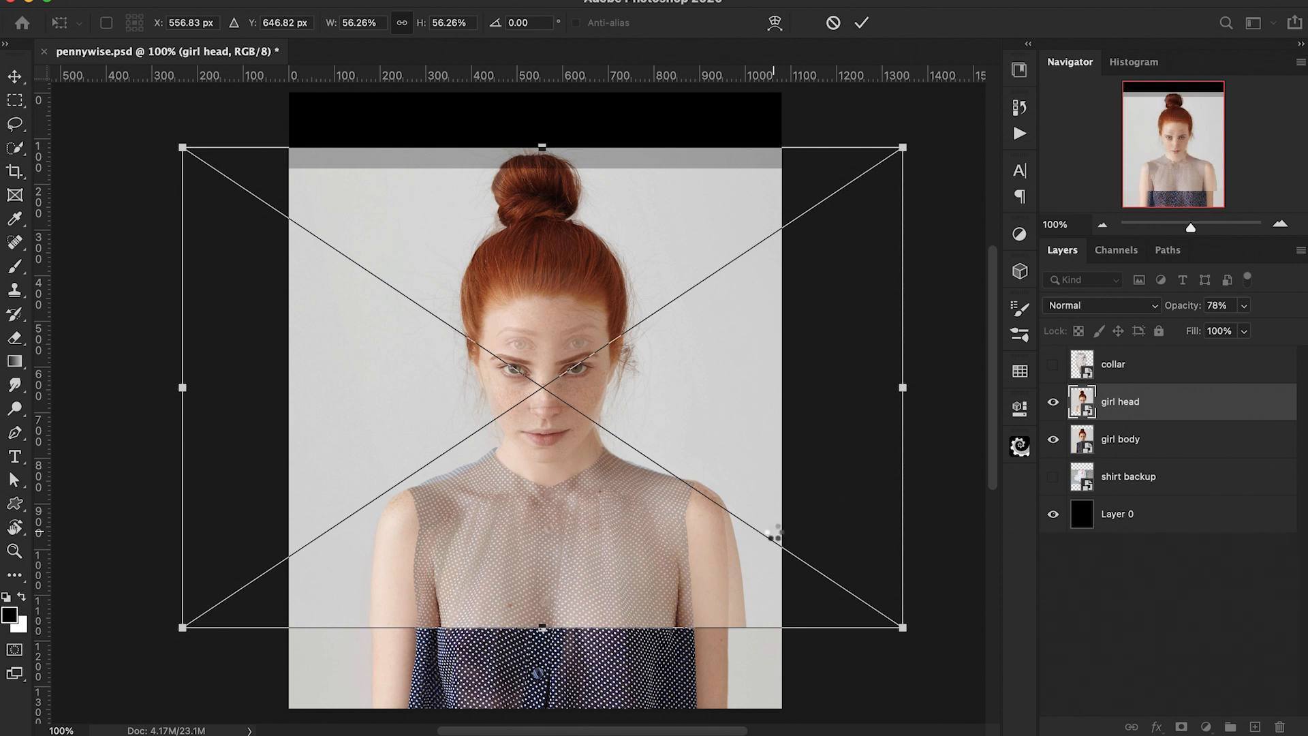
key(Return)
key(b)
click(1052, 402)
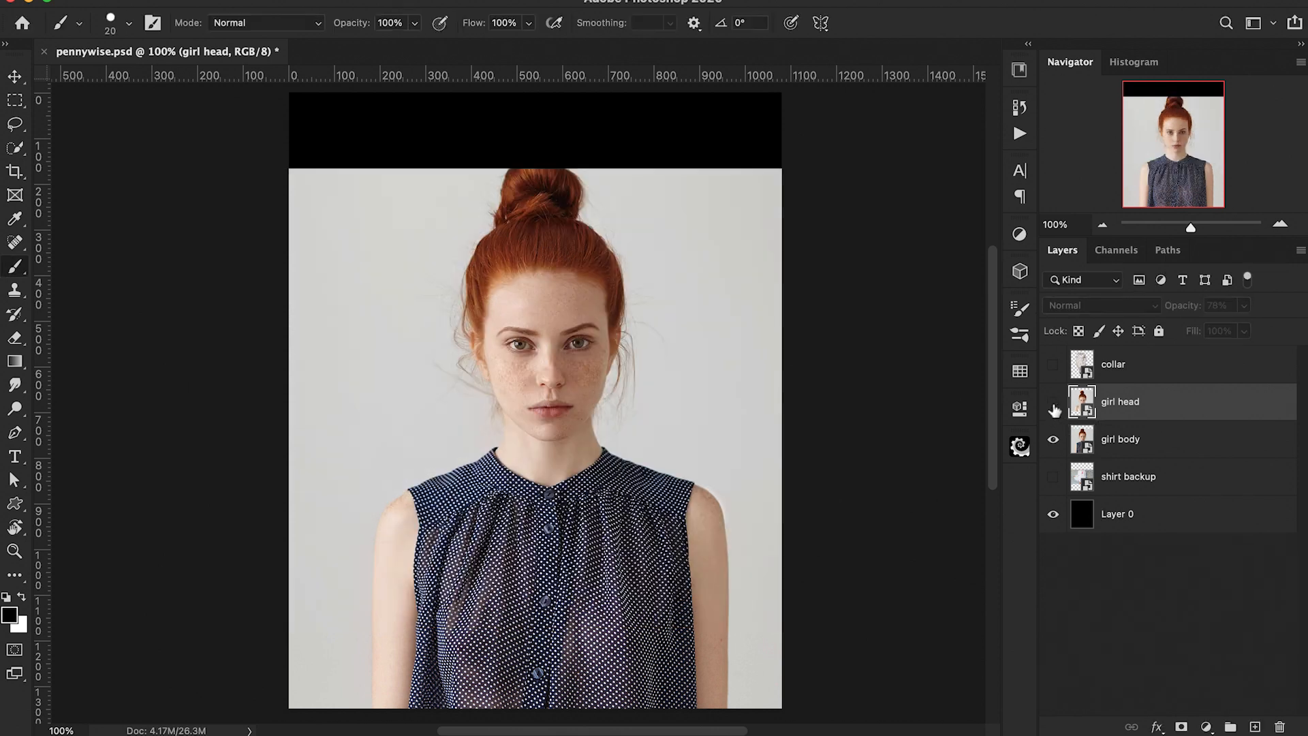
Step: Add a layer mask to girl body and fill it from a Select Subject selection to hide the background
click(1124, 438)
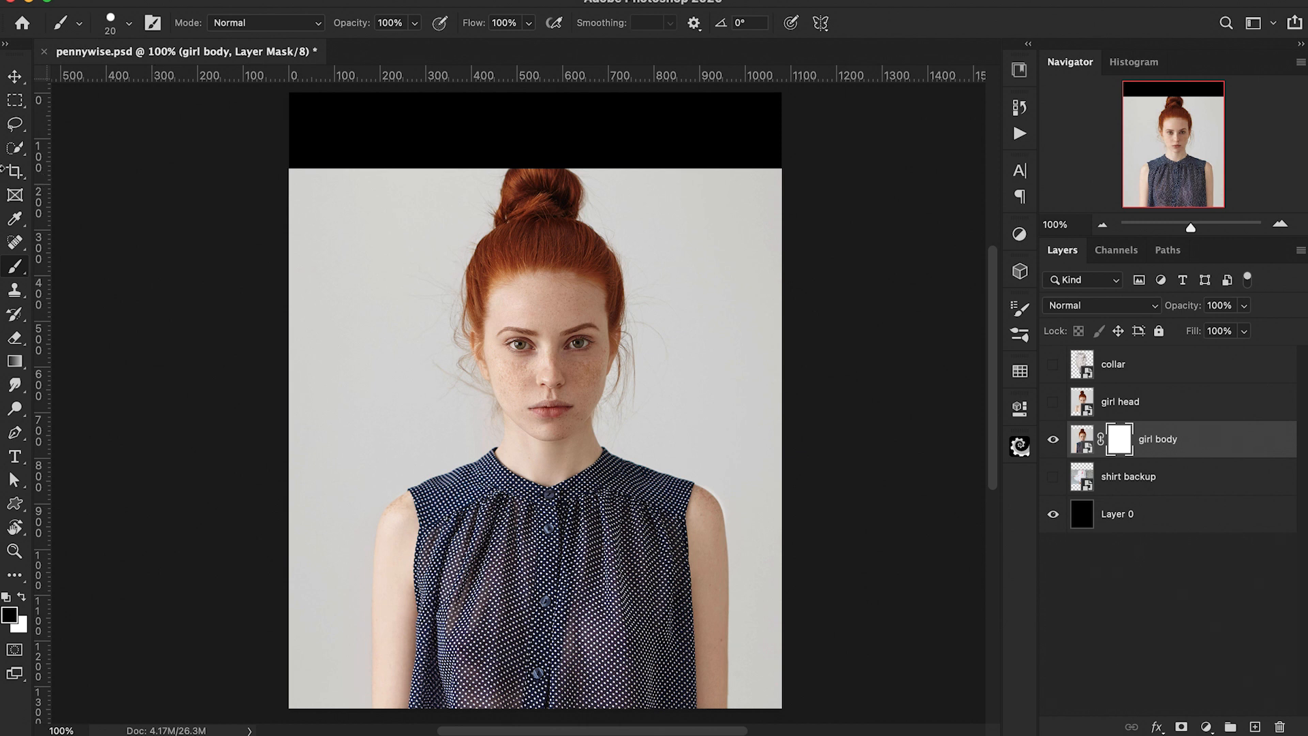
click(16, 149)
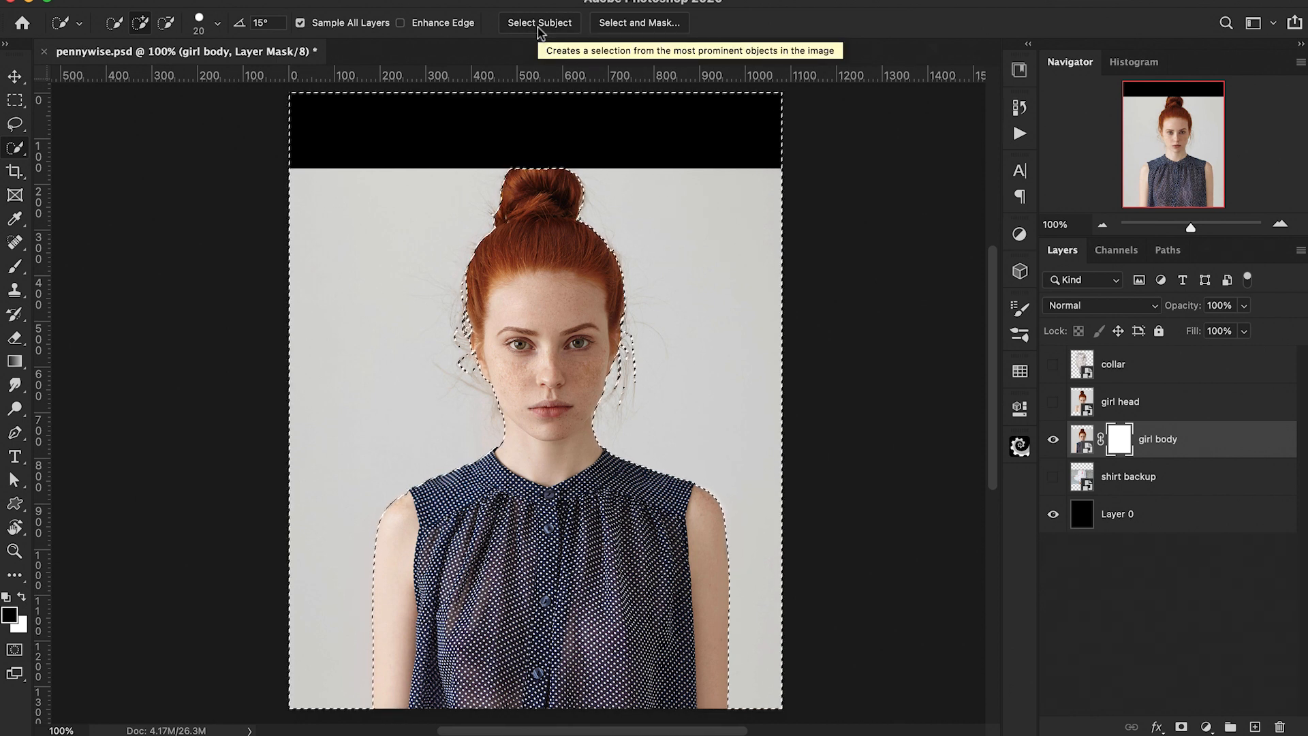
key(alt+BackSpace)
key(super+d)
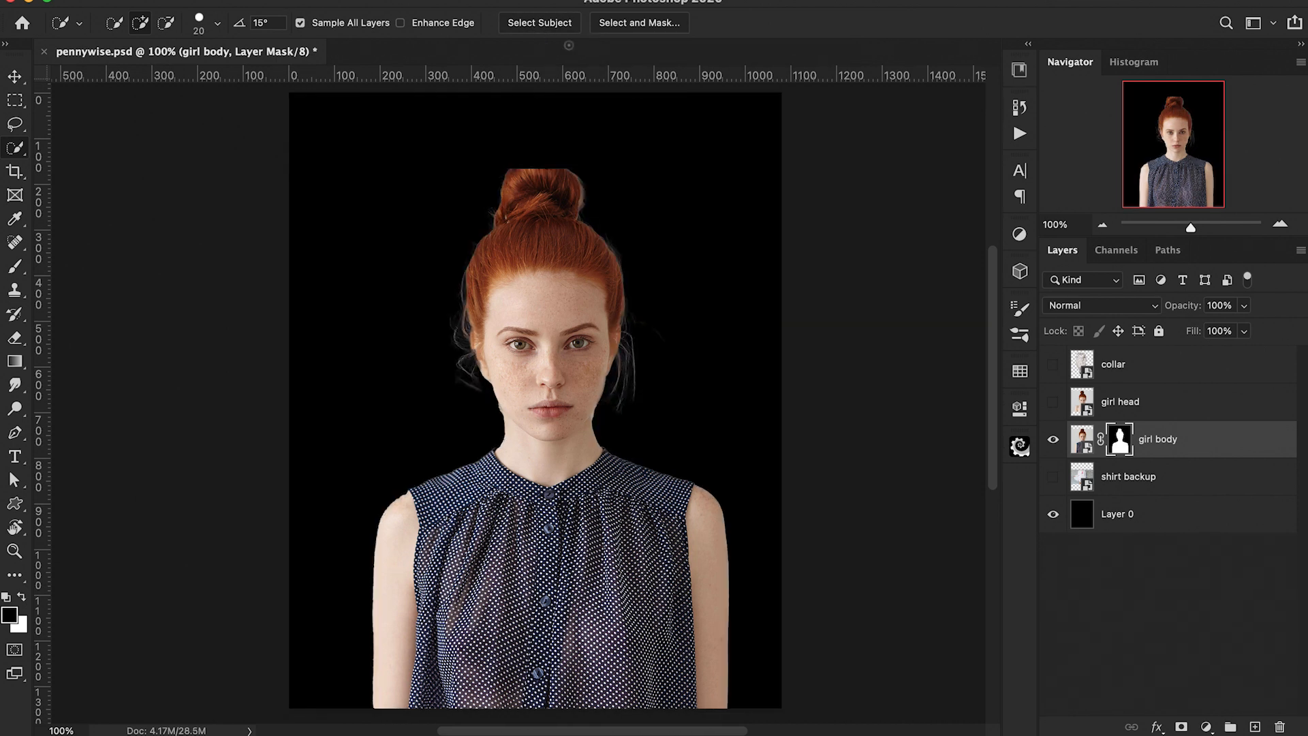
Step: Paint black on the girl body mask to hide her head and neck above the shoulders
key(b)
key(super+plus)
key(super+plus)
scroll(362, 427, down, 7)
scroll(362, 427, left, 3)
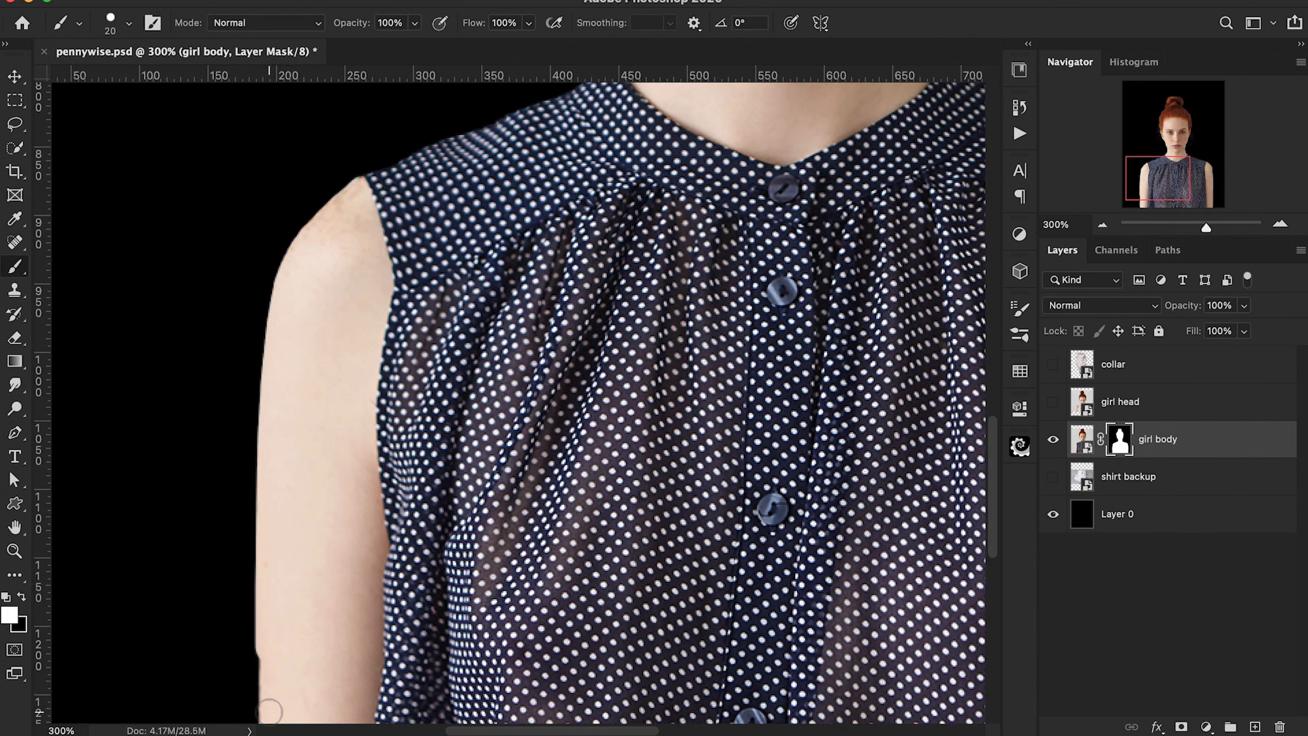
scroll(270, 711, up, 5)
scroll(270, 711, right, 2)
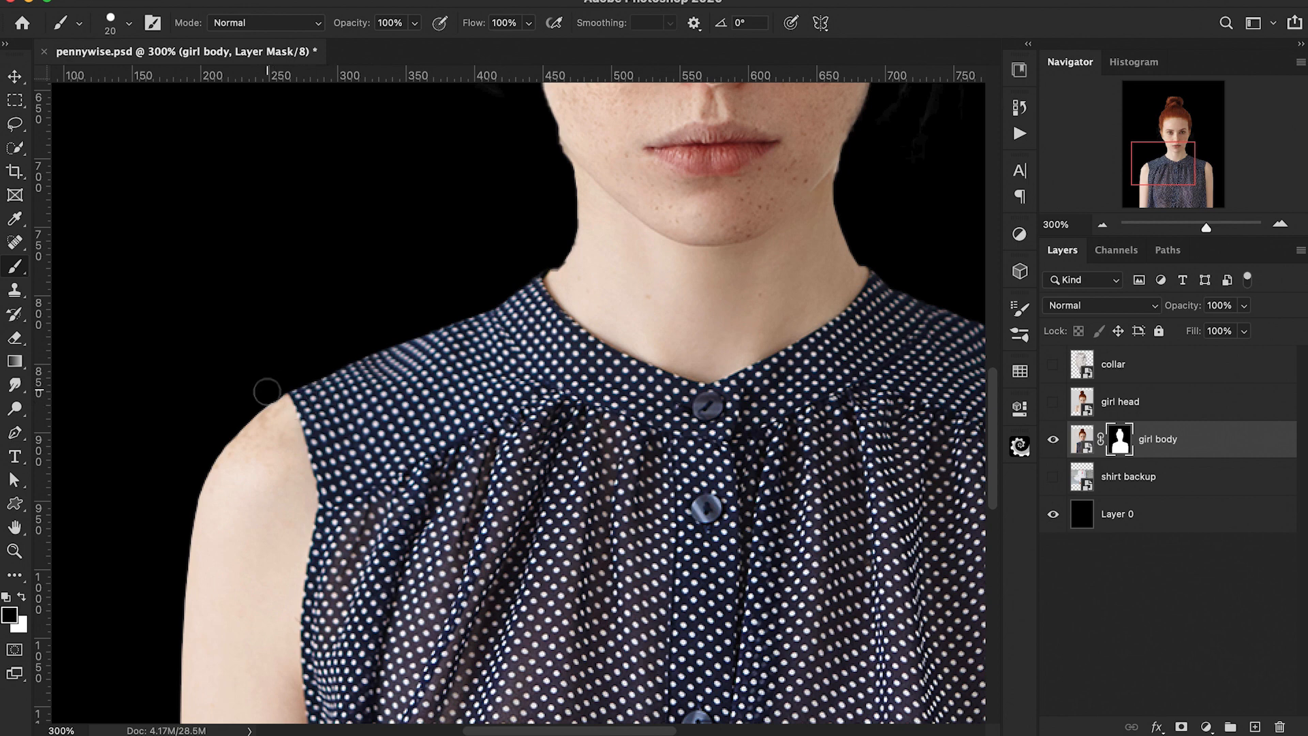
scroll(278, 417, down, 10)
scroll(278, 417, right, 8)
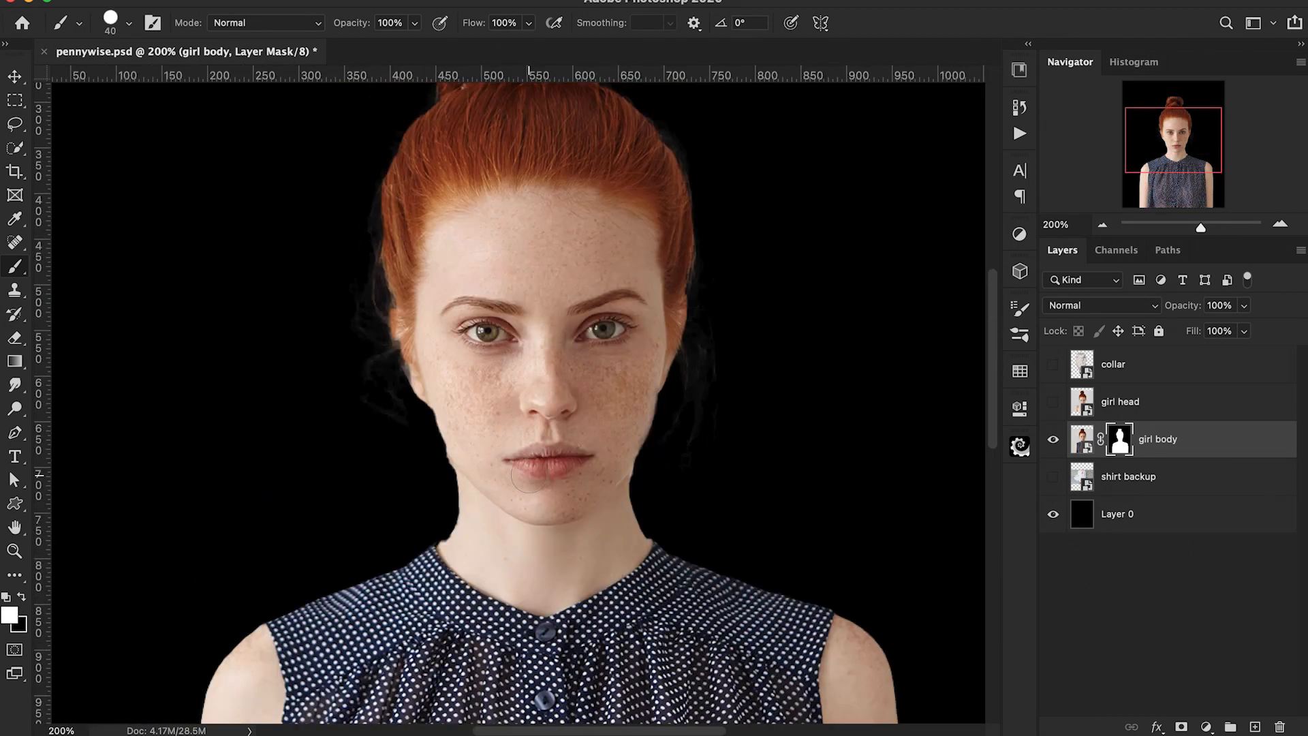
scroll(423, 269, up, 5)
mouse_move(423, 269)
mouse_down()
mouse_move(440, 523)
mouse_move(543, 418)
mouse_up()
scroll(543, 417, down, 3)
scroll(543, 417, left, 1)
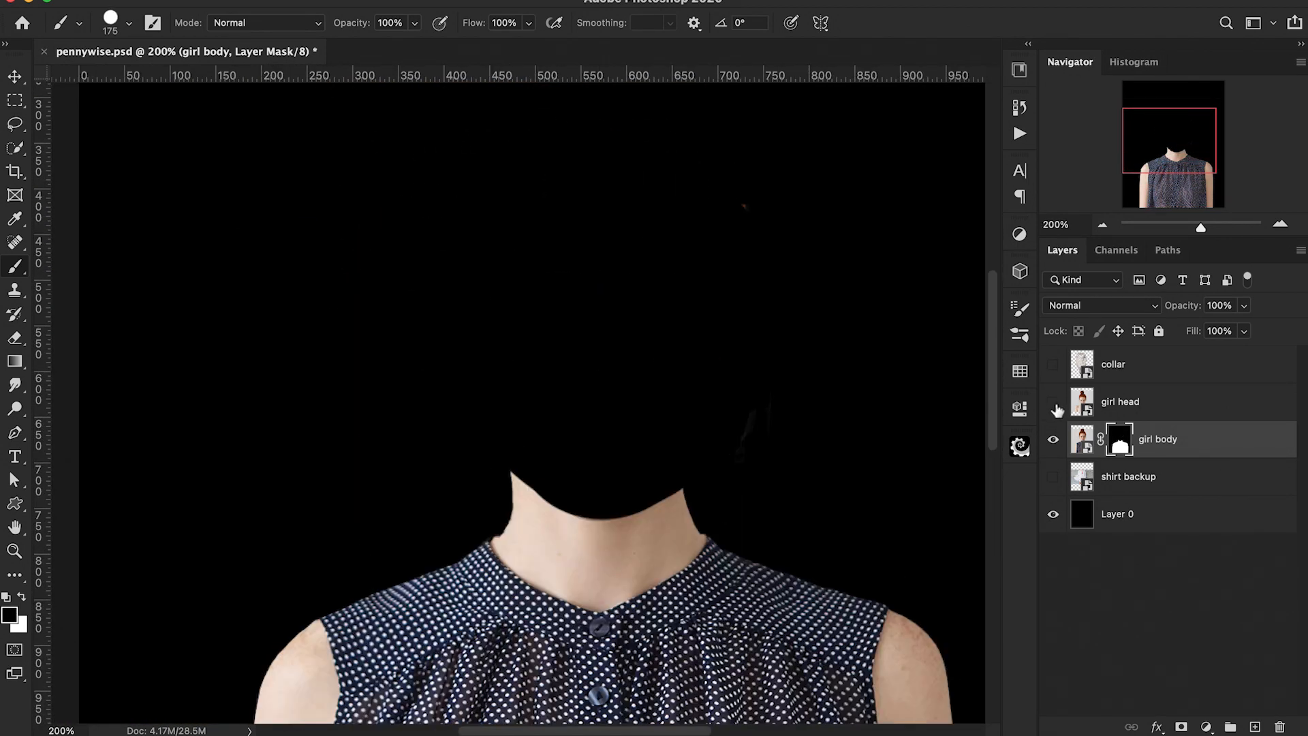
Step: Show and select the girl head layer and set its opacity back to 100%
click(1053, 402)
click(1123, 406)
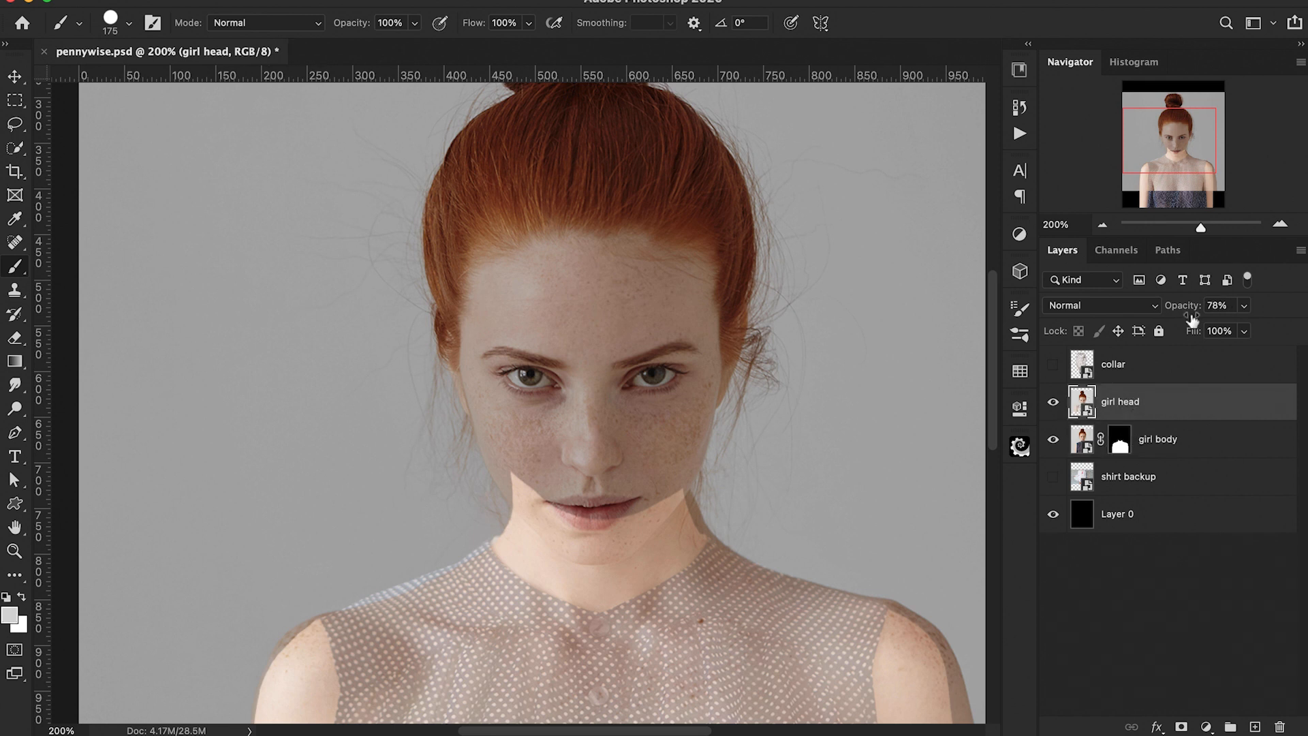
drag(1196, 311, 1305, 308)
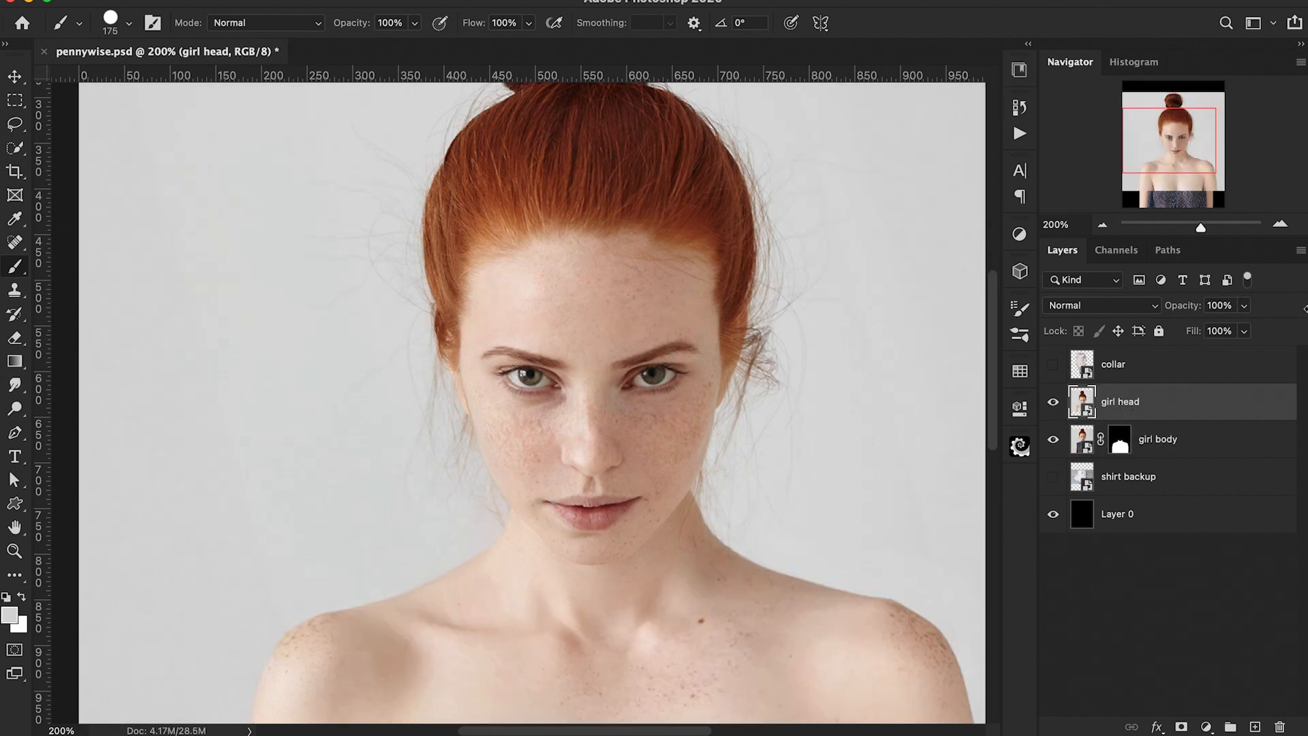
Step: Trace a Pen path along the left side of the girl's face and hair up to the bun
key(super+minus)
key(super+plus)
scroll(374, 477, down, 4)
key(p)
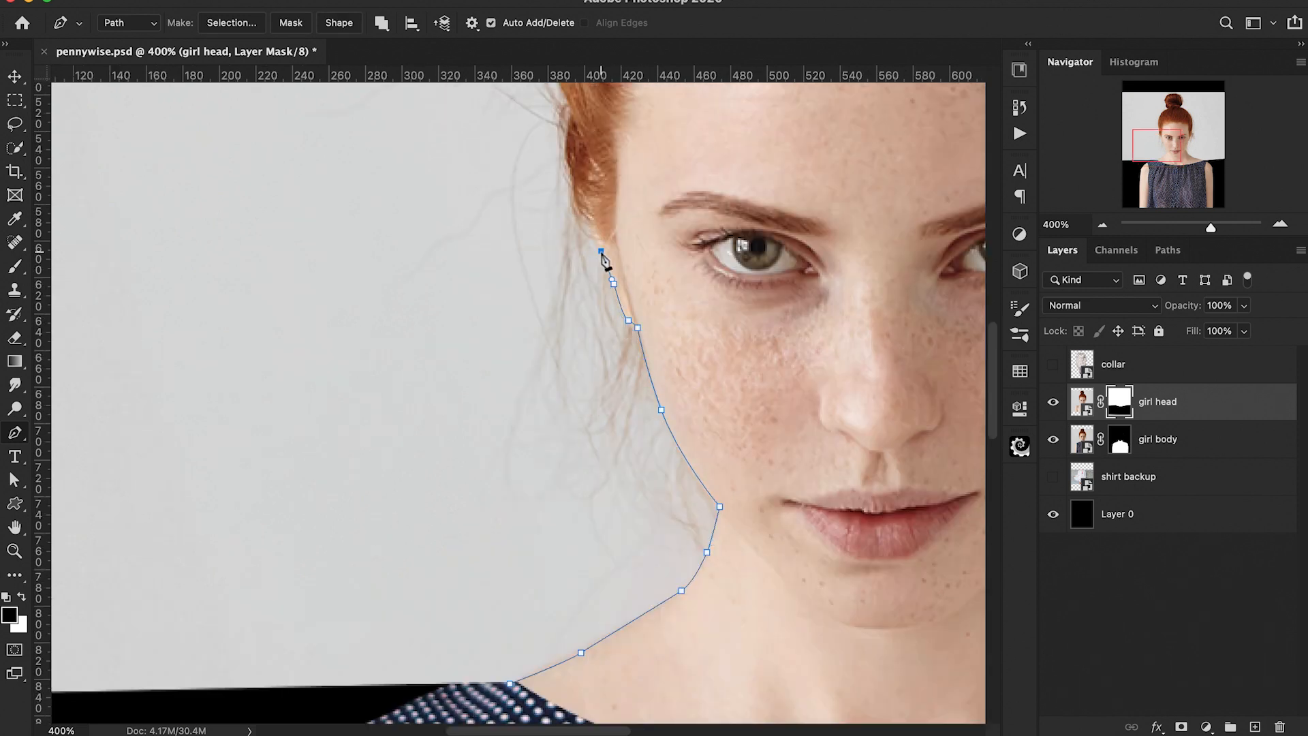
scroll(601, 252, up, 4)
click(643, 239)
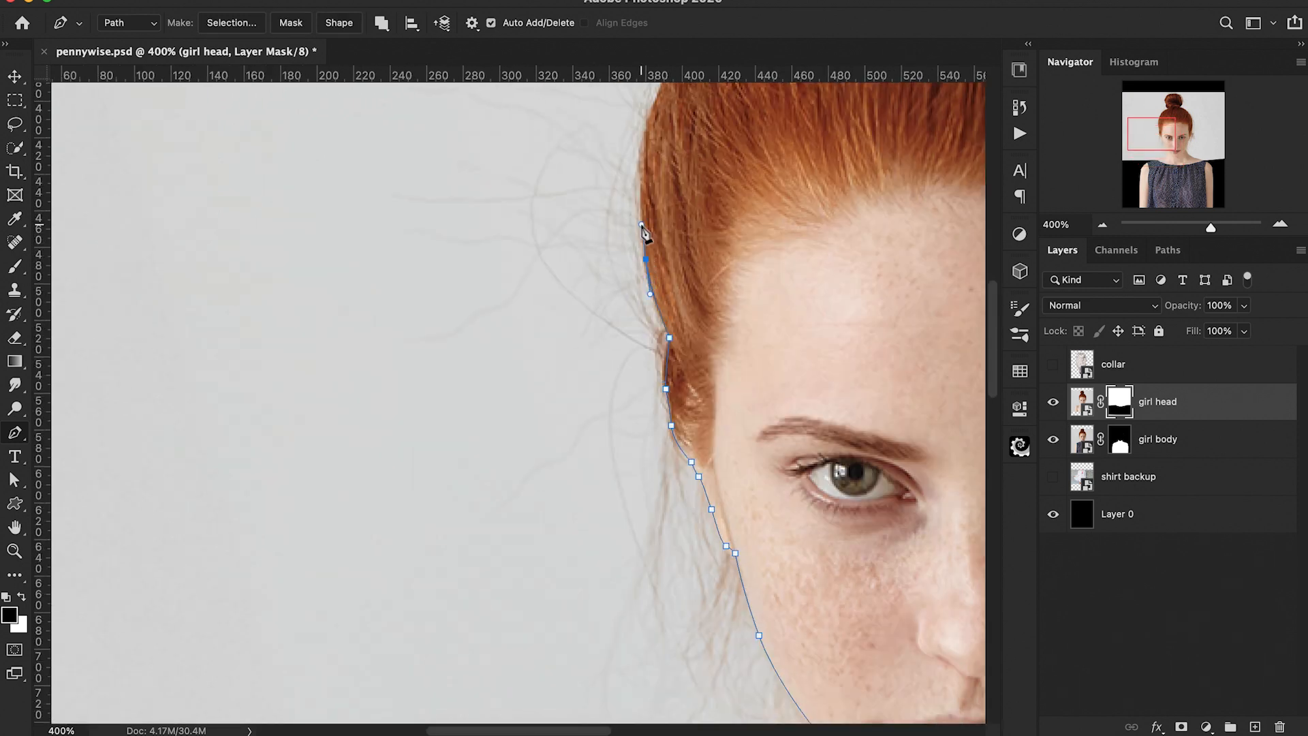
scroll(642, 239, up, 4)
click(803, 166)
scroll(803, 166, up, 4)
click(810, 320)
drag(791, 285, 784, 266)
click(819, 157)
drag(879, 119, 892, 115)
drag(893, 116, 615, 305)
drag(630, 309, 650, 310)
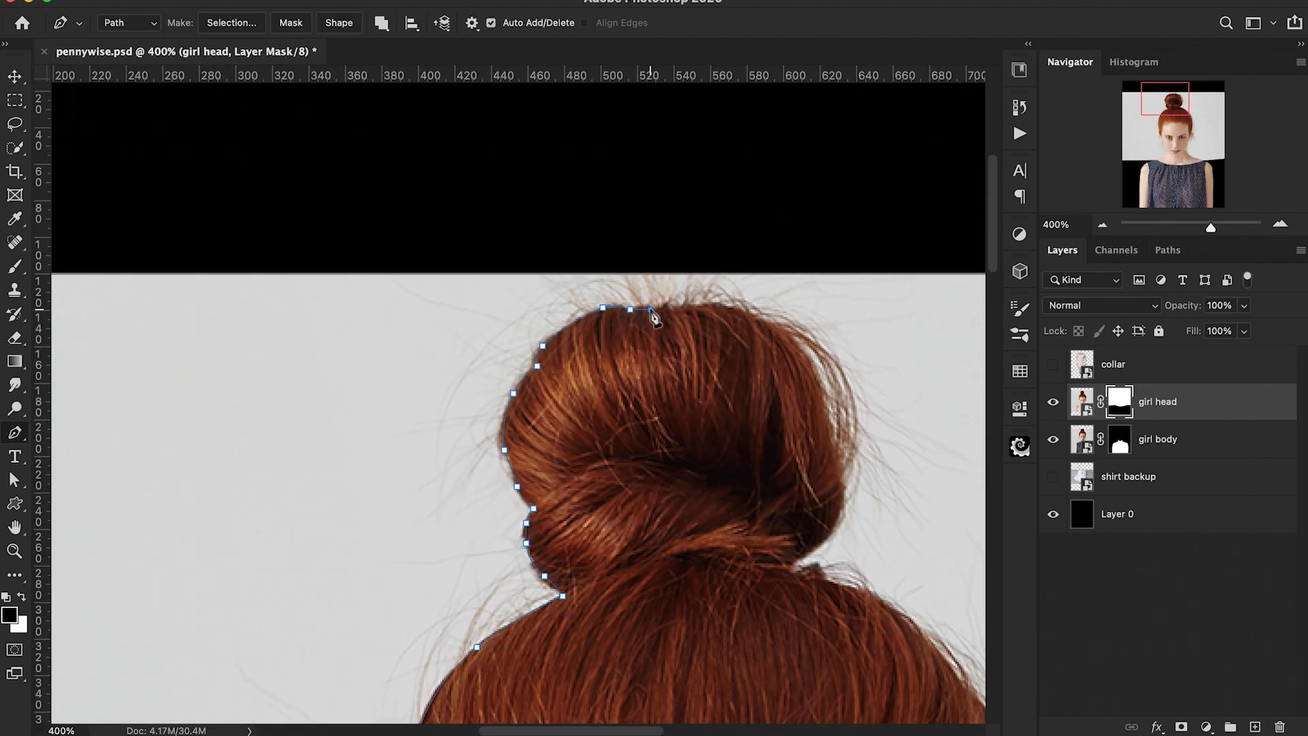
Step: Continue the Pen path around the hair bun and down the right side of the head
click(727, 305)
drag(754, 323, 578, 342)
click(517, 341)
drag(546, 398, 552, 416)
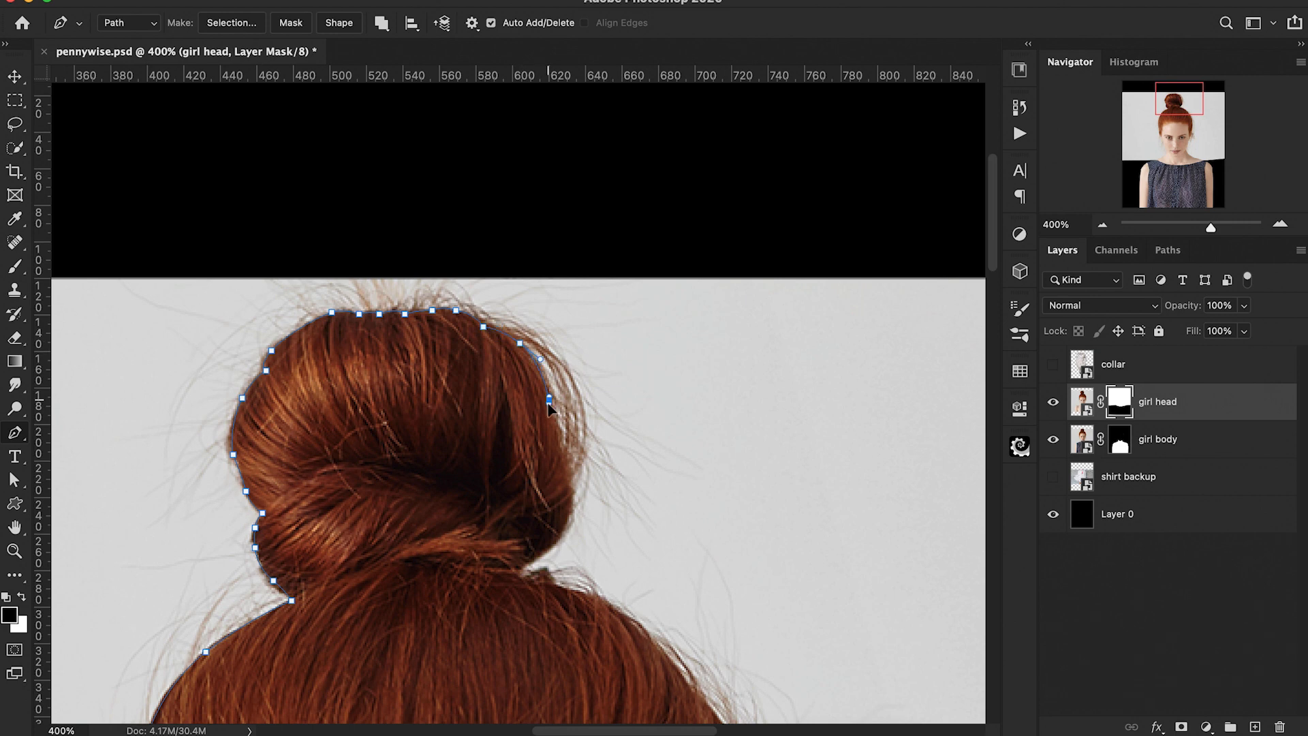
click(553, 428)
click(558, 463)
click(516, 506)
click(496, 451)
click(528, 485)
drag(563, 520, 452, 303)
click(518, 423)
drag(531, 546, 517, 368)
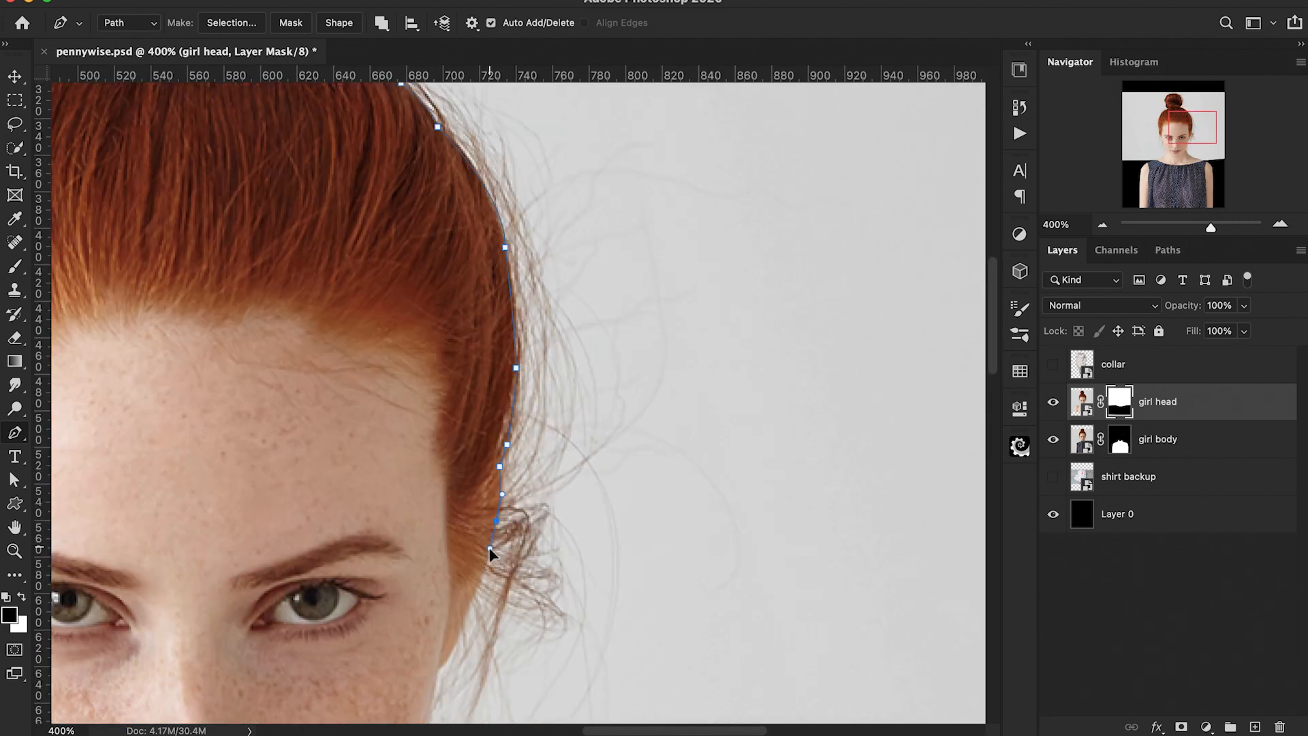
drag(498, 524, 522, 218)
click(463, 365)
click(367, 420)
drag(405, 489, 414, 512)
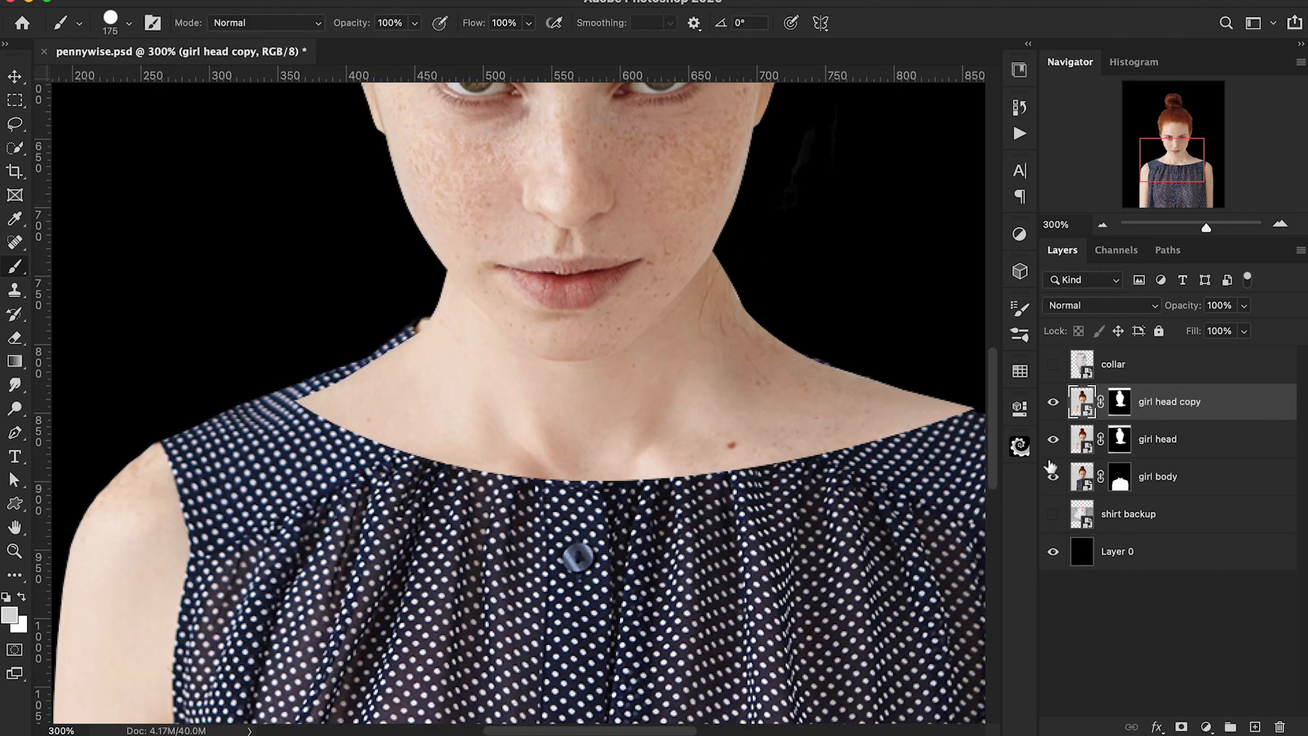
Step: Convert girl head copy to a smart object and warp it so the neck meets the shirt's neckline
right_click(1164, 404)
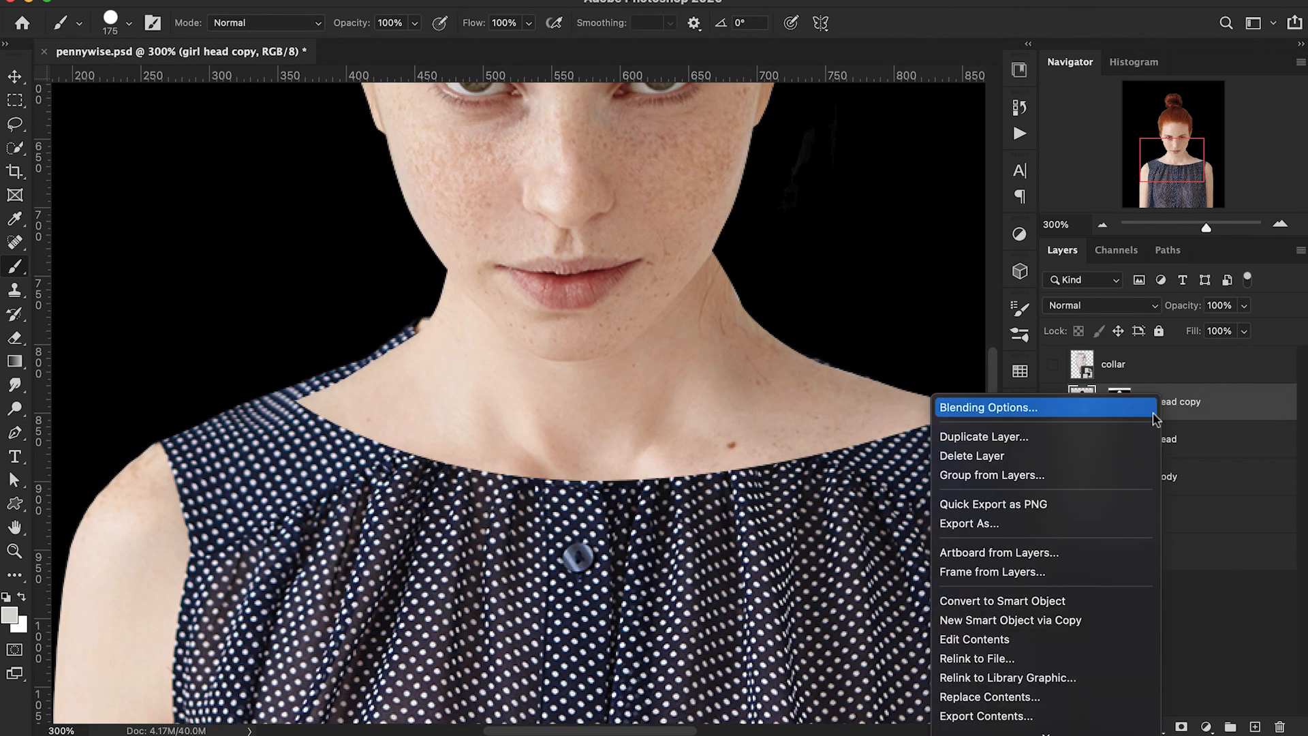
click(1055, 601)
key(super+t)
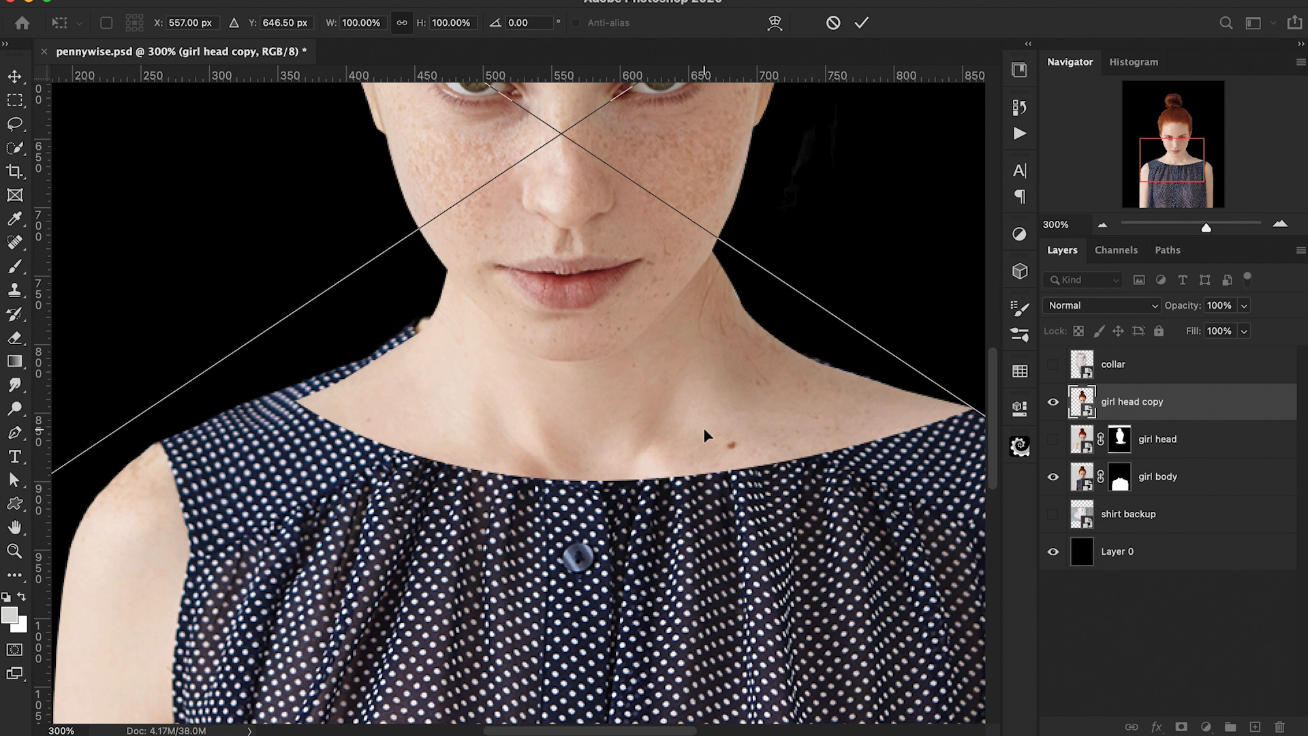
right_click(442, 388)
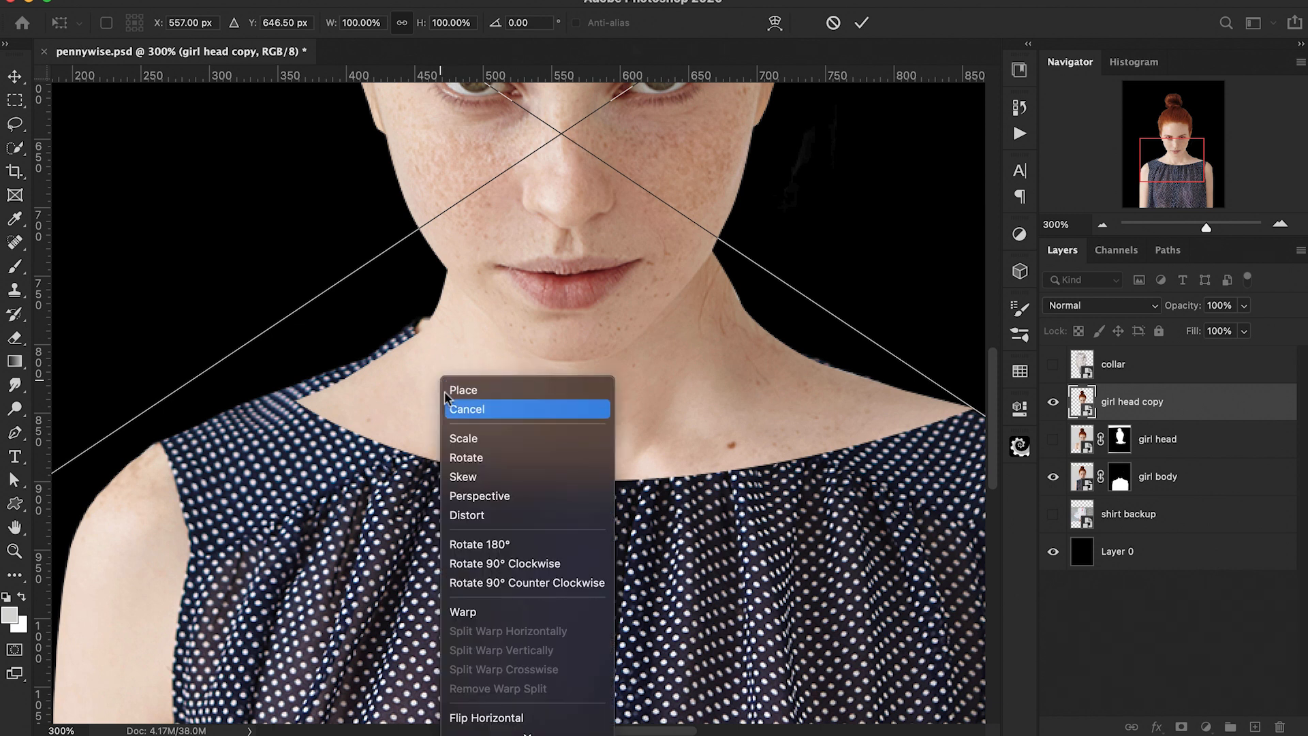
click(463, 611)
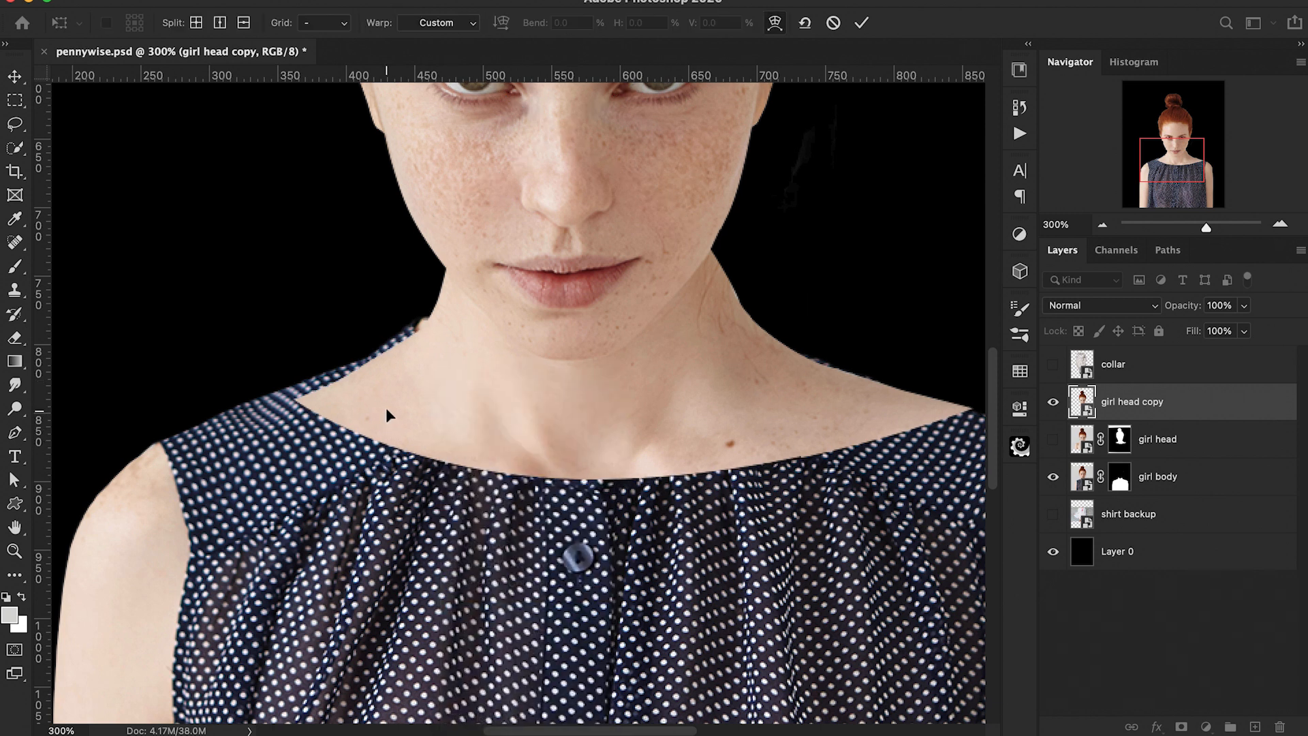
scroll(790, 416, right, 5)
drag(773, 404, 772, 409)
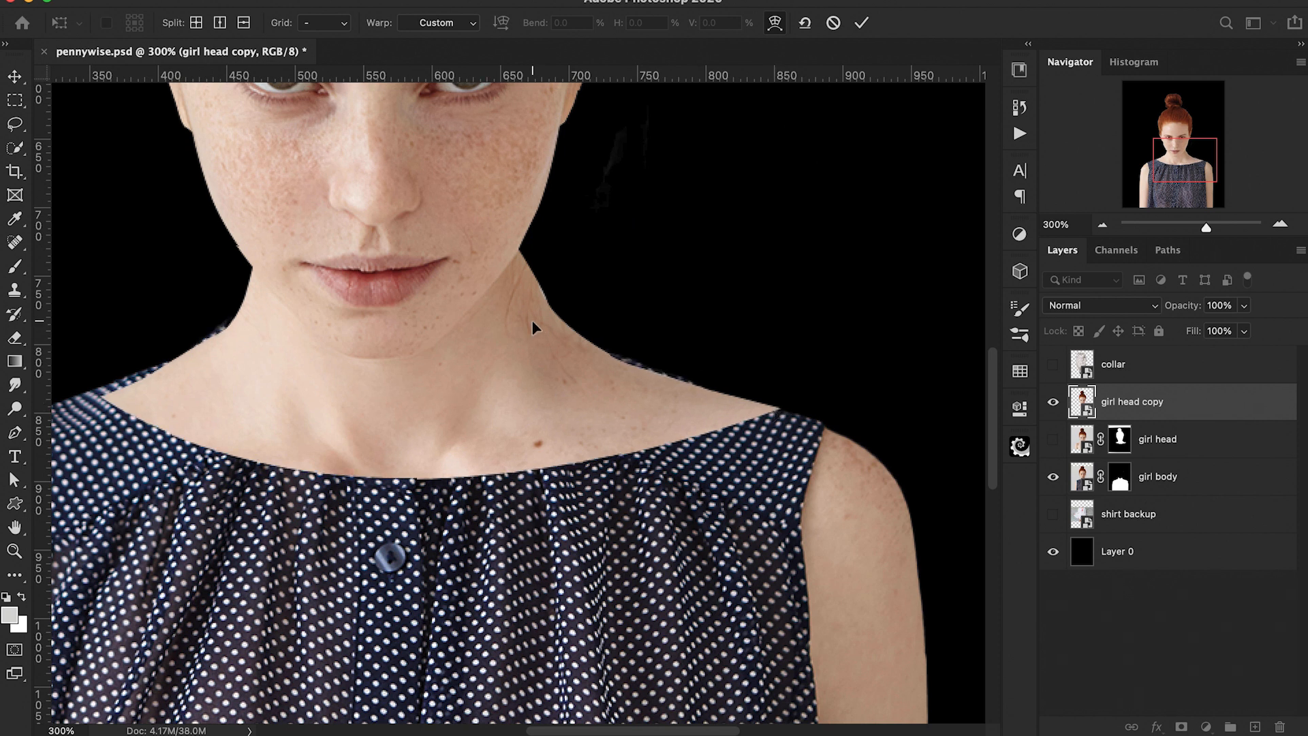
drag(162, 407, 161, 405)
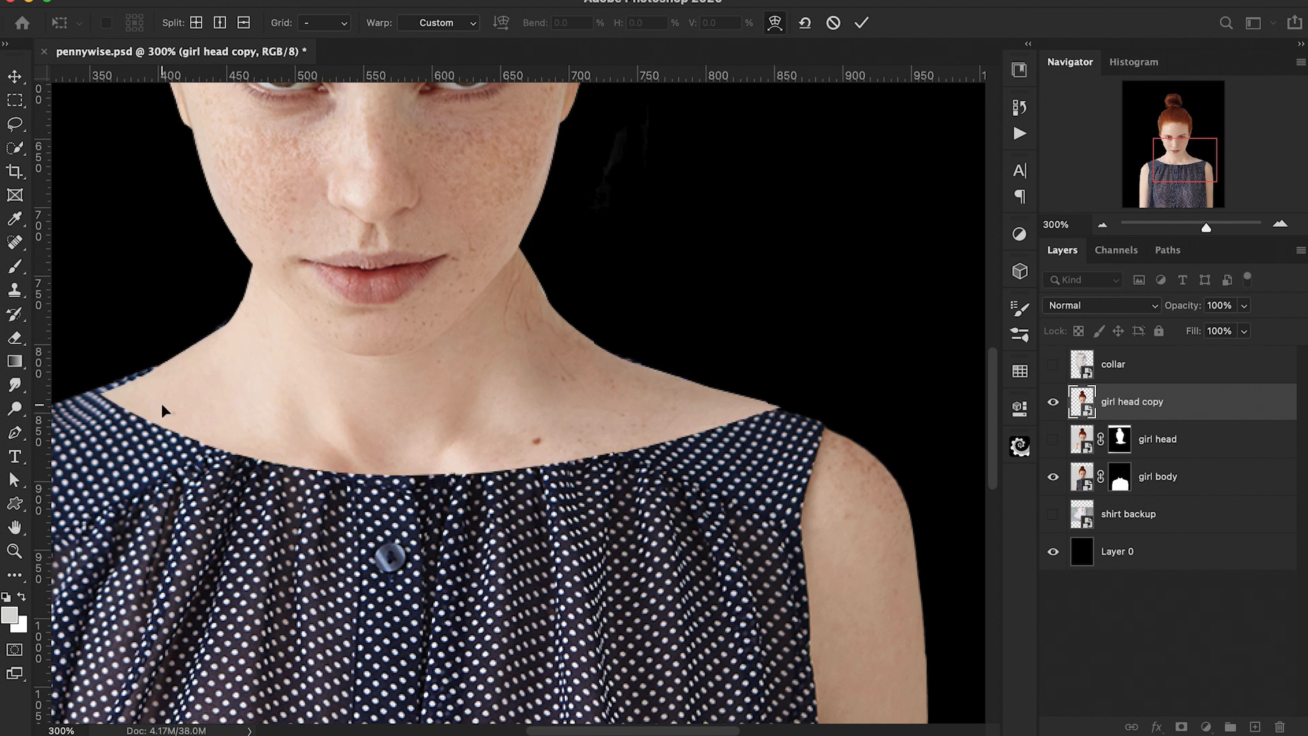
key(super+minus)
key(super+minus)
key(super+plus)
key(Return)
Step: Switch to a brush at 50% opacity to blend the girl head copy mask along the neckline
key(b)
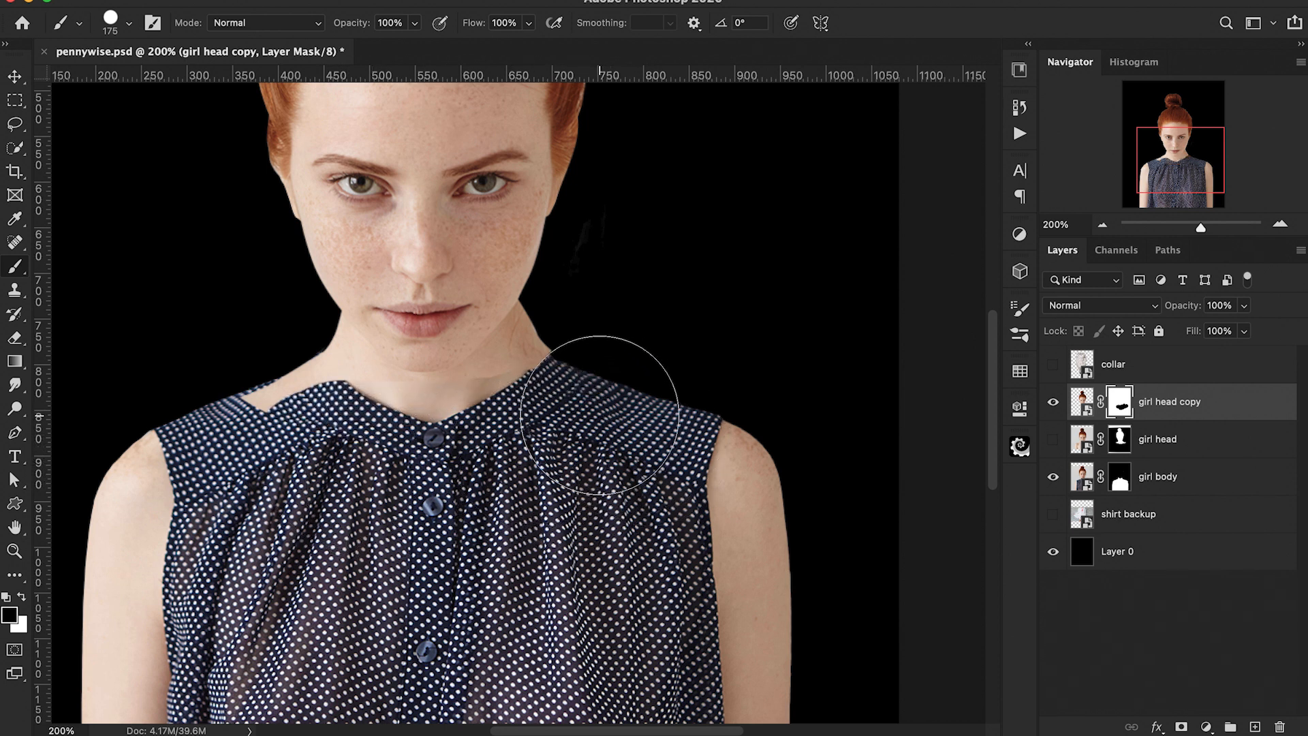
scroll(716, 503, left, 5)
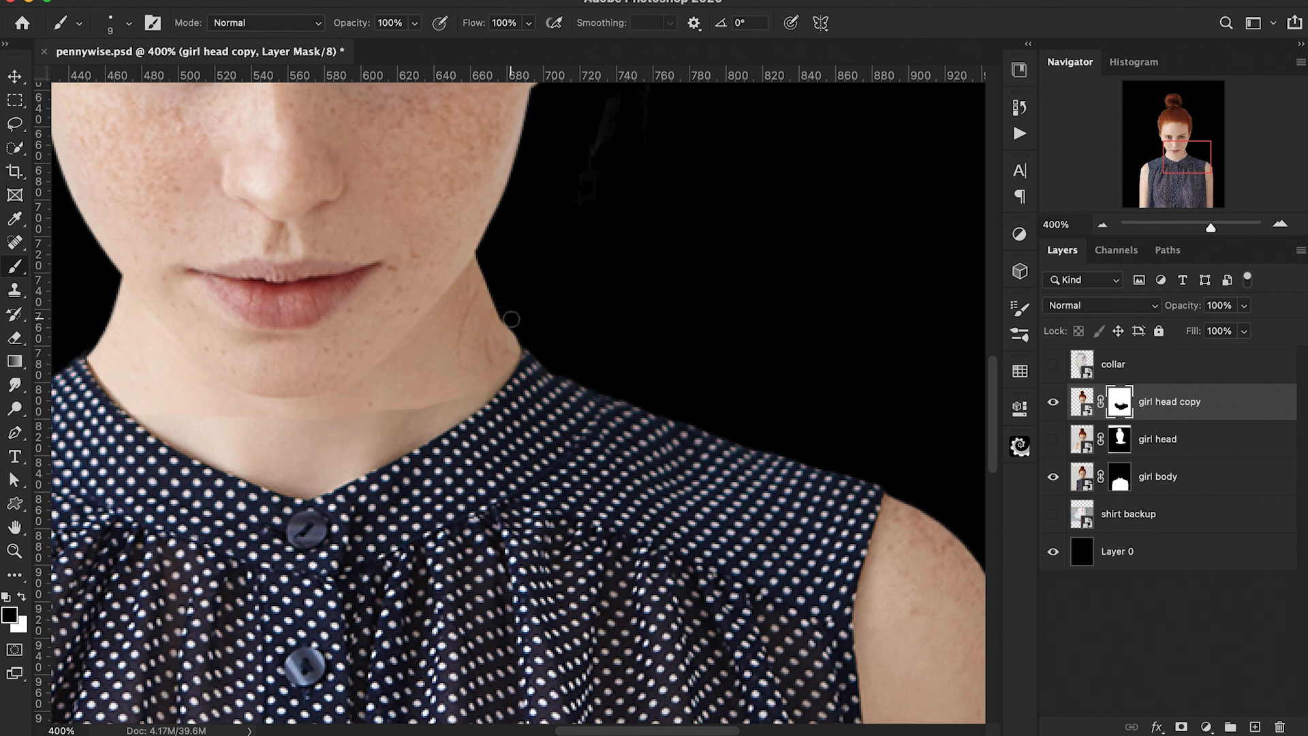
key(5)
key(super+equal)
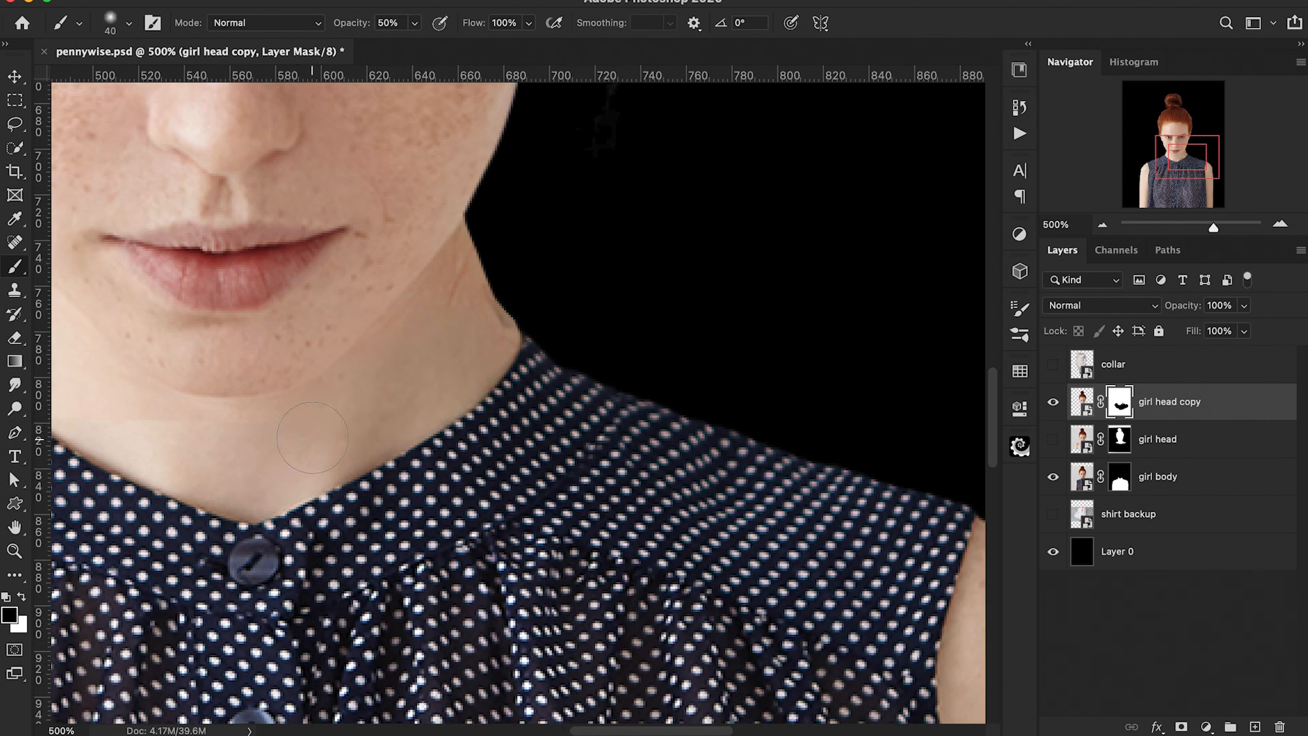
scroll(298, 440, left, 5)
scroll(652, 444, right, 4)
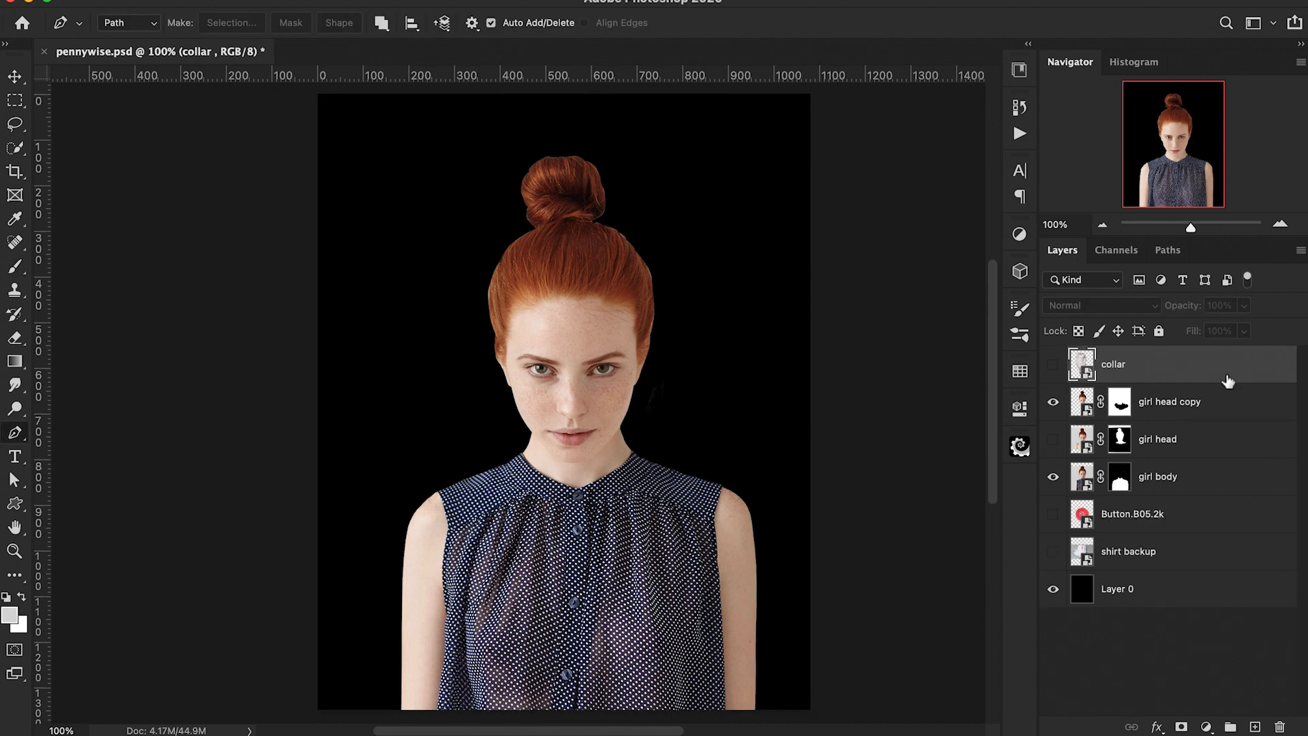
Step: Duplicate the collar layer and make the collar copy visible
key(super+j)
click(1052, 365)
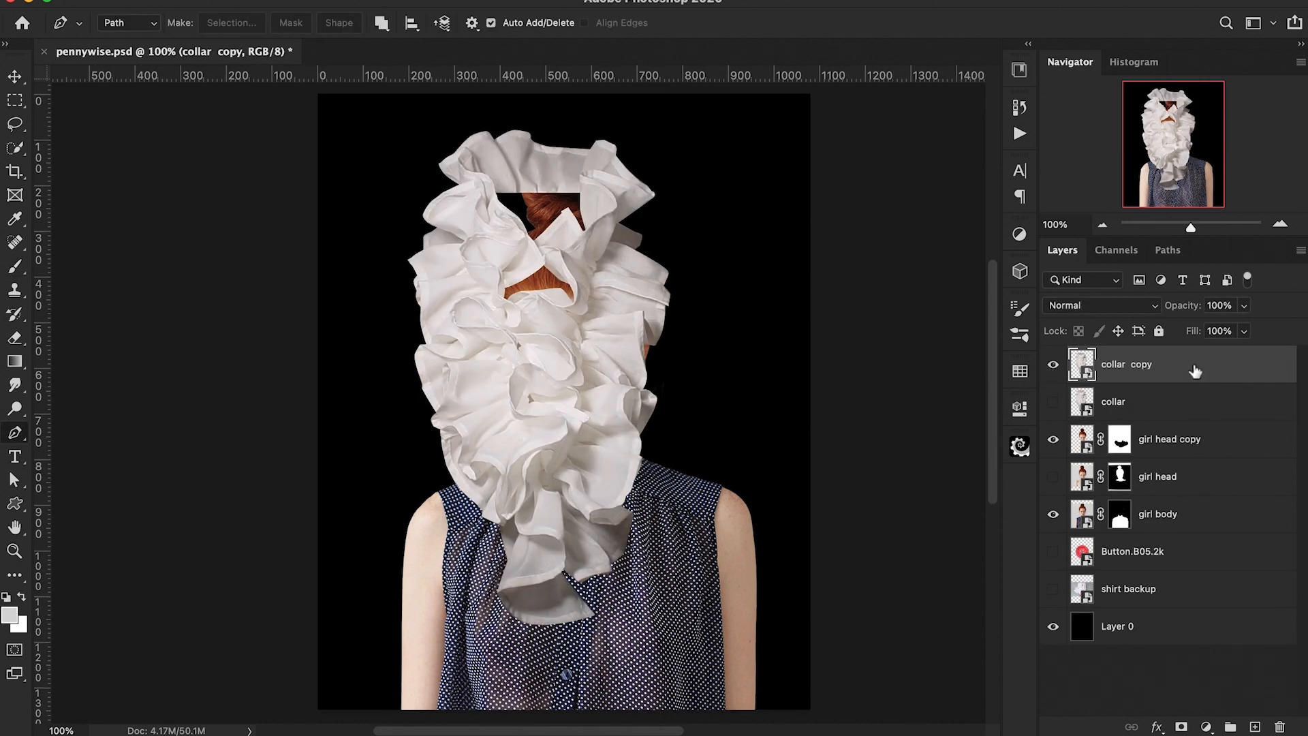
Step: Scale collar copy down and move it over the girl's chest
key(super+t)
drag(645, 365, 640, 545)
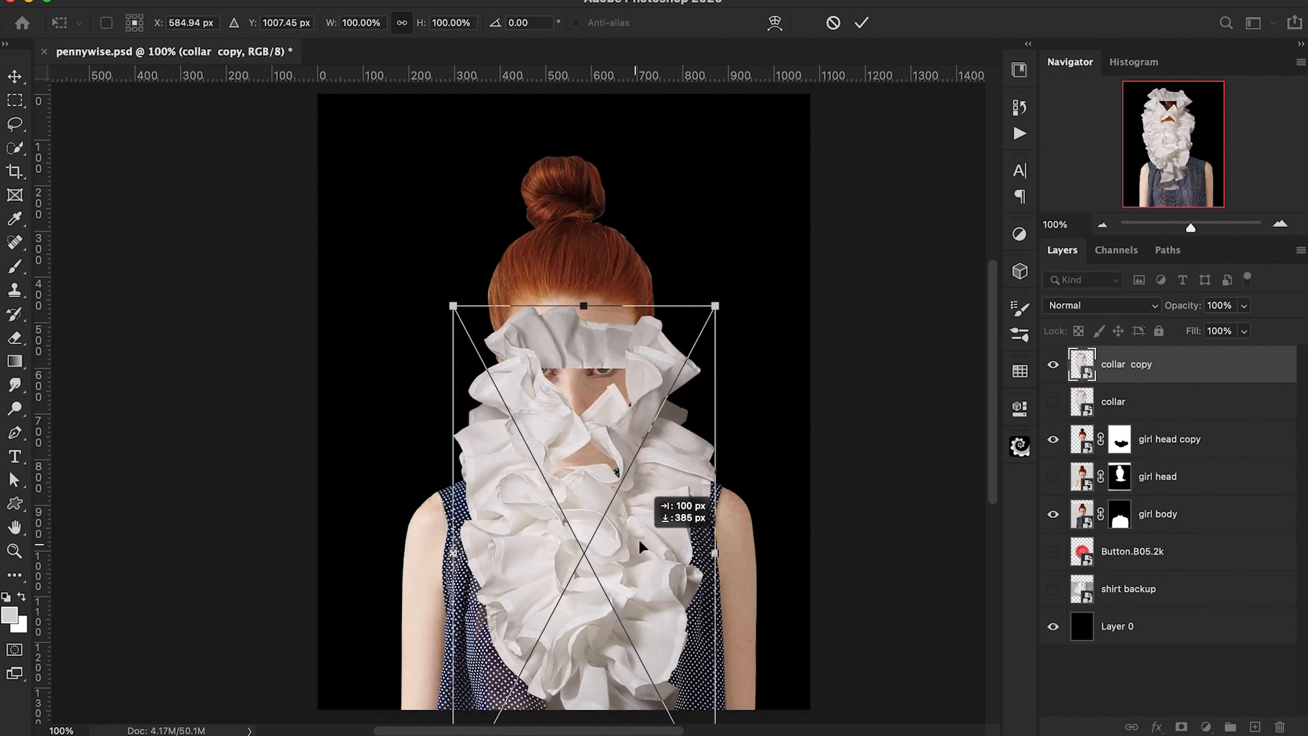
drag(712, 308, 683, 363)
drag(584, 504, 583, 494)
Step: Warp collar copy so its top edge curves under the girl's chin and its bottom fits the shirt front
right_click(582, 452)
click(606, 676)
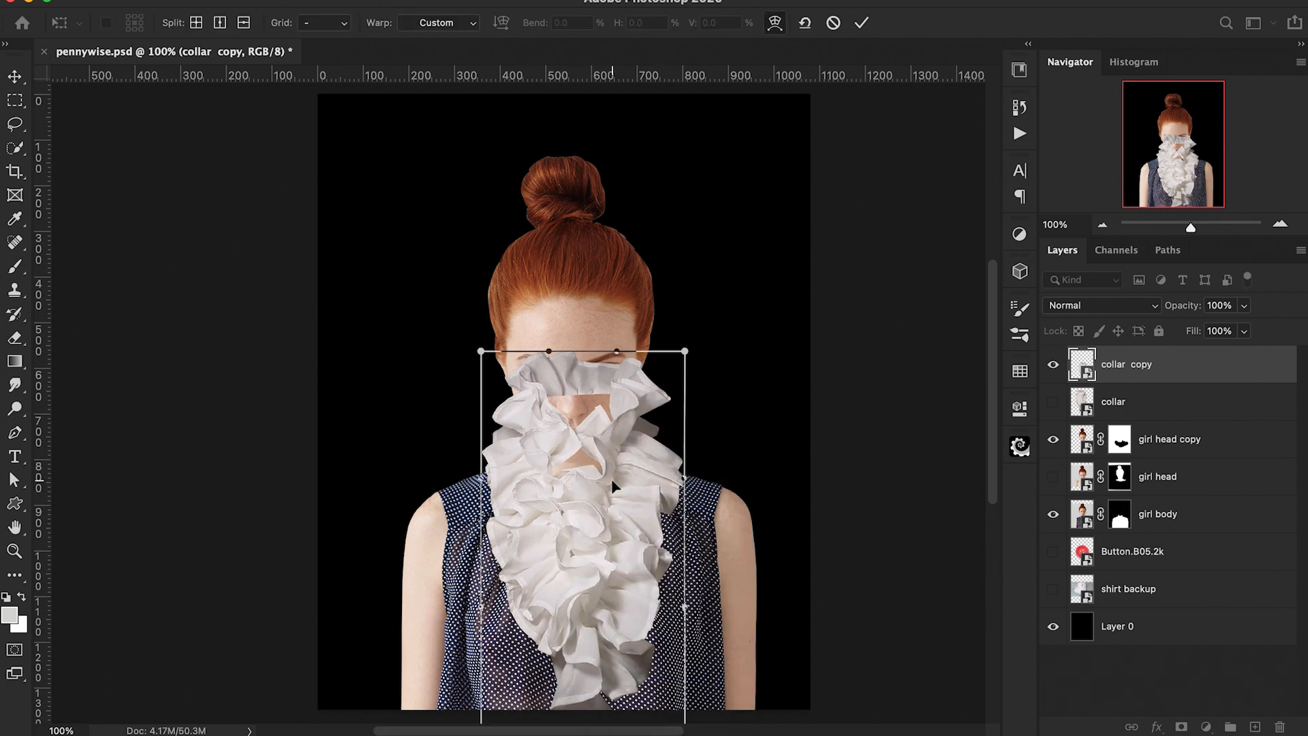
drag(498, 371, 491, 399)
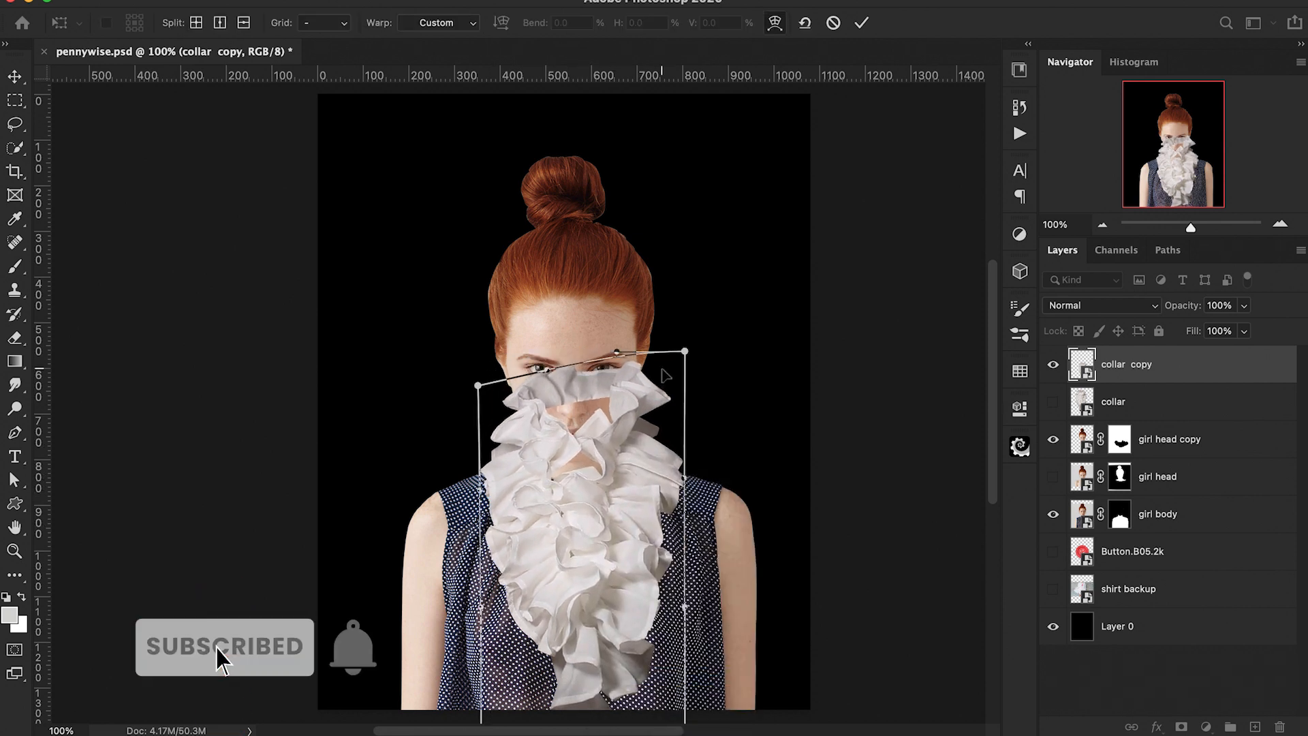
drag(664, 364, 663, 398)
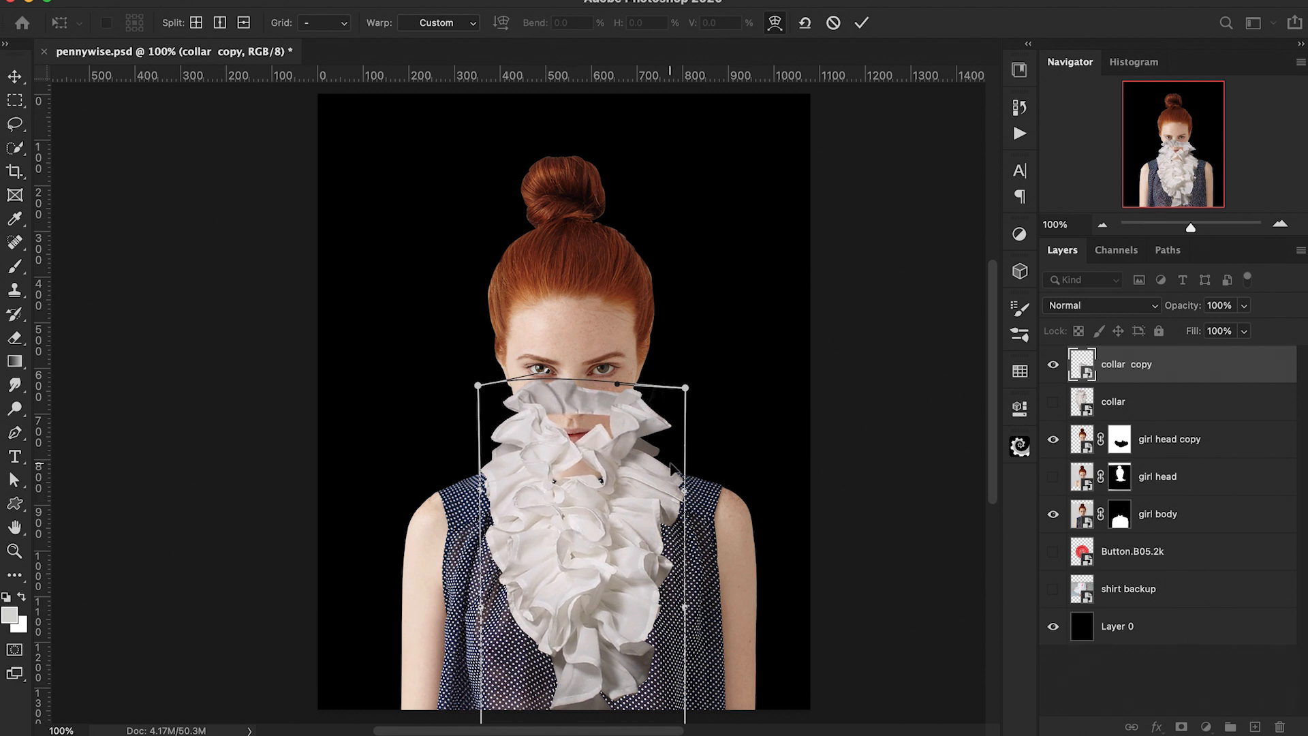
drag(676, 540, 675, 534)
scroll(622, 568, down, 3)
drag(585, 599, 576, 570)
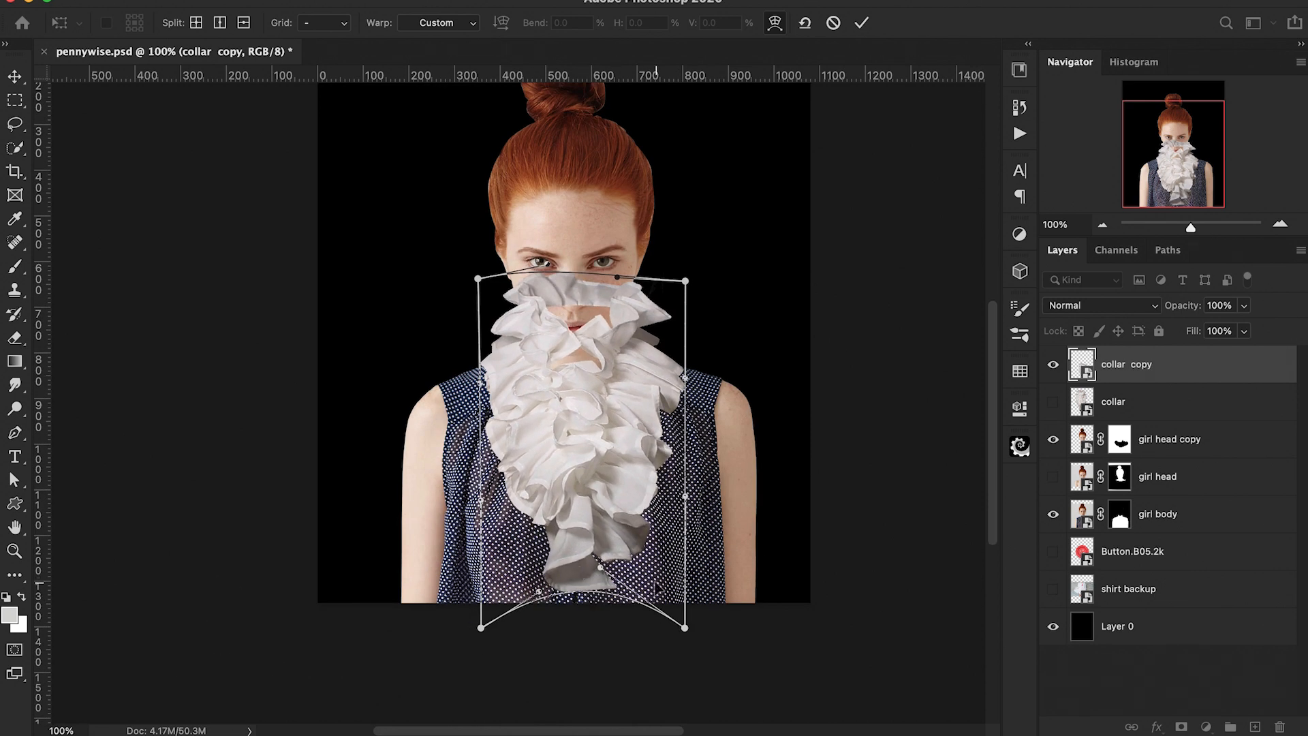
drag(673, 599, 669, 563)
drag(481, 626, 472, 582)
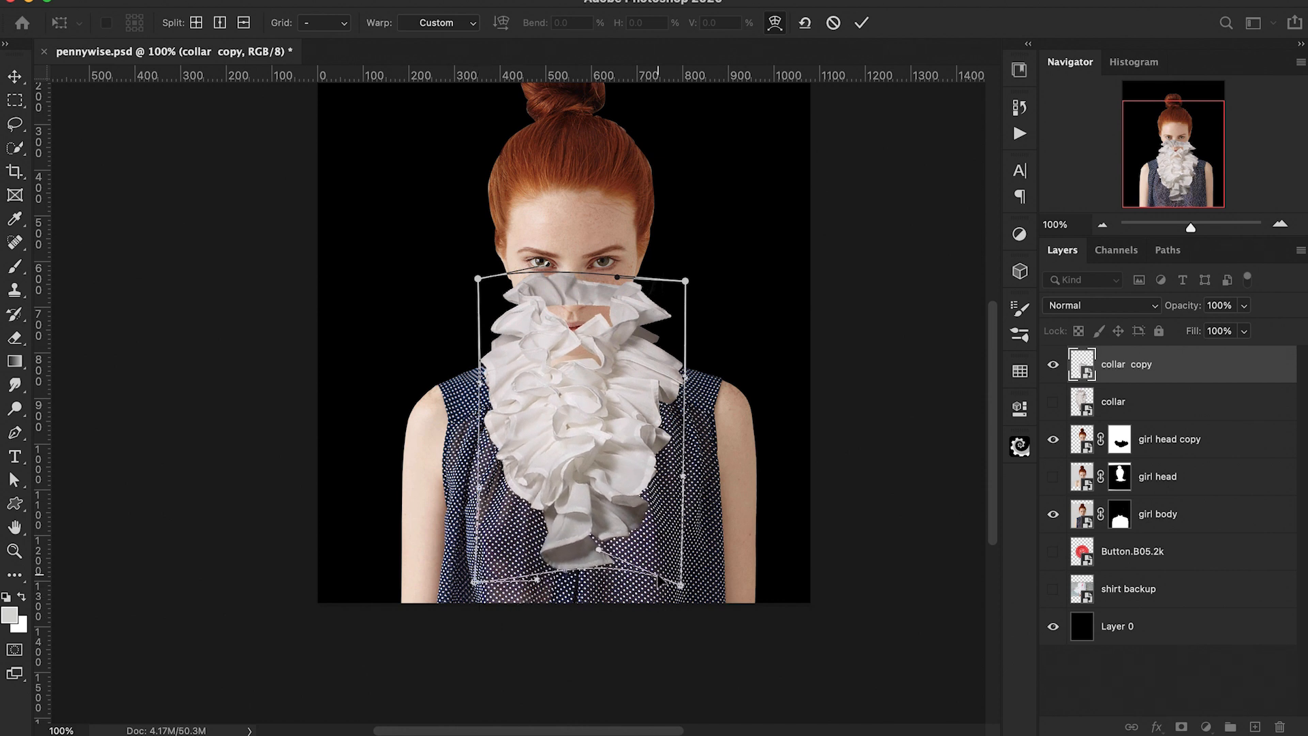
drag(617, 277, 602, 318)
drag(671, 374, 666, 371)
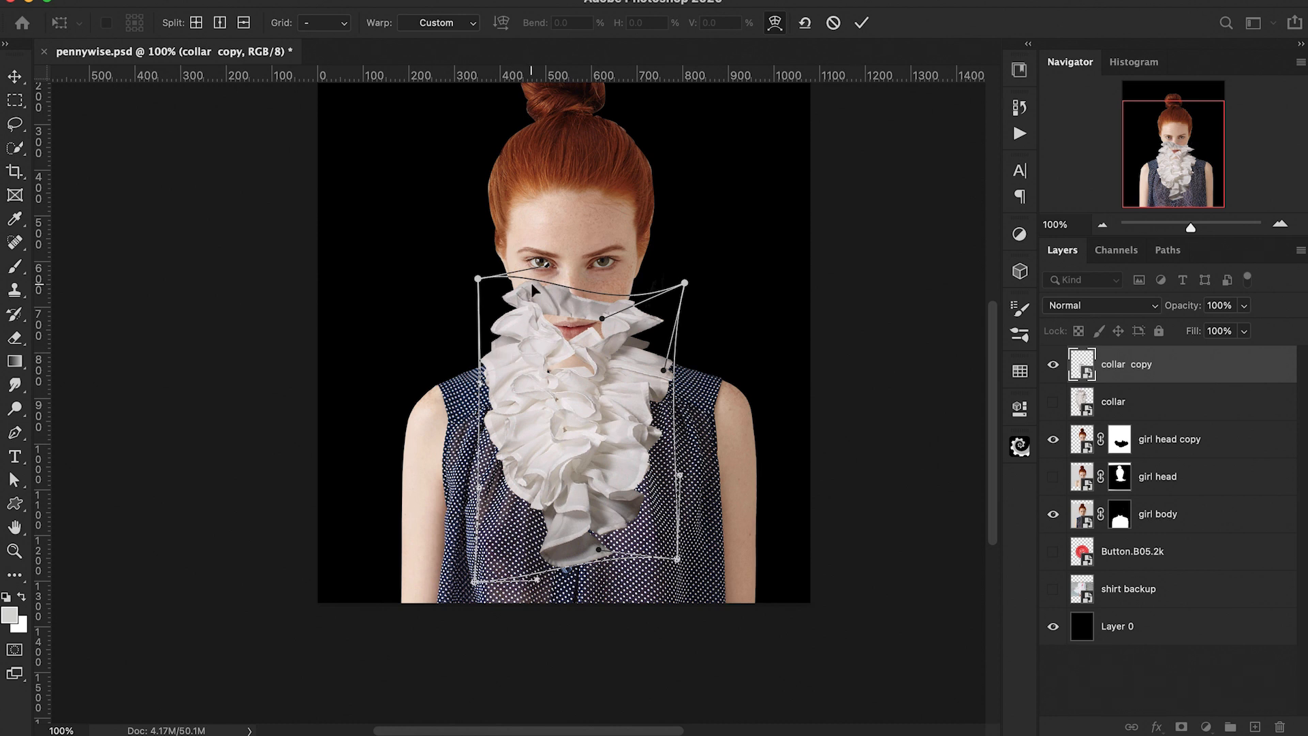
drag(533, 289, 544, 297)
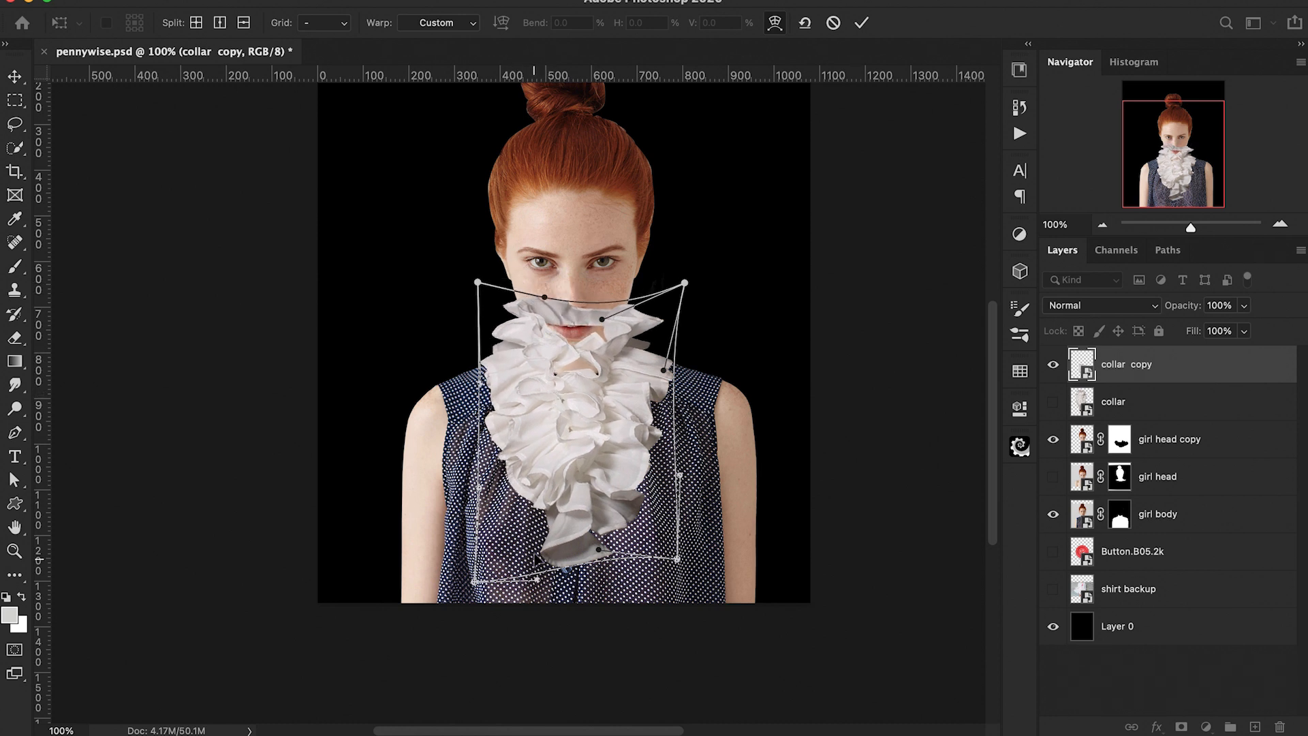
click(862, 22)
Step: Add a layer mask to collar copy and paint out the collar covering the mouth, chin and neck
key(p)
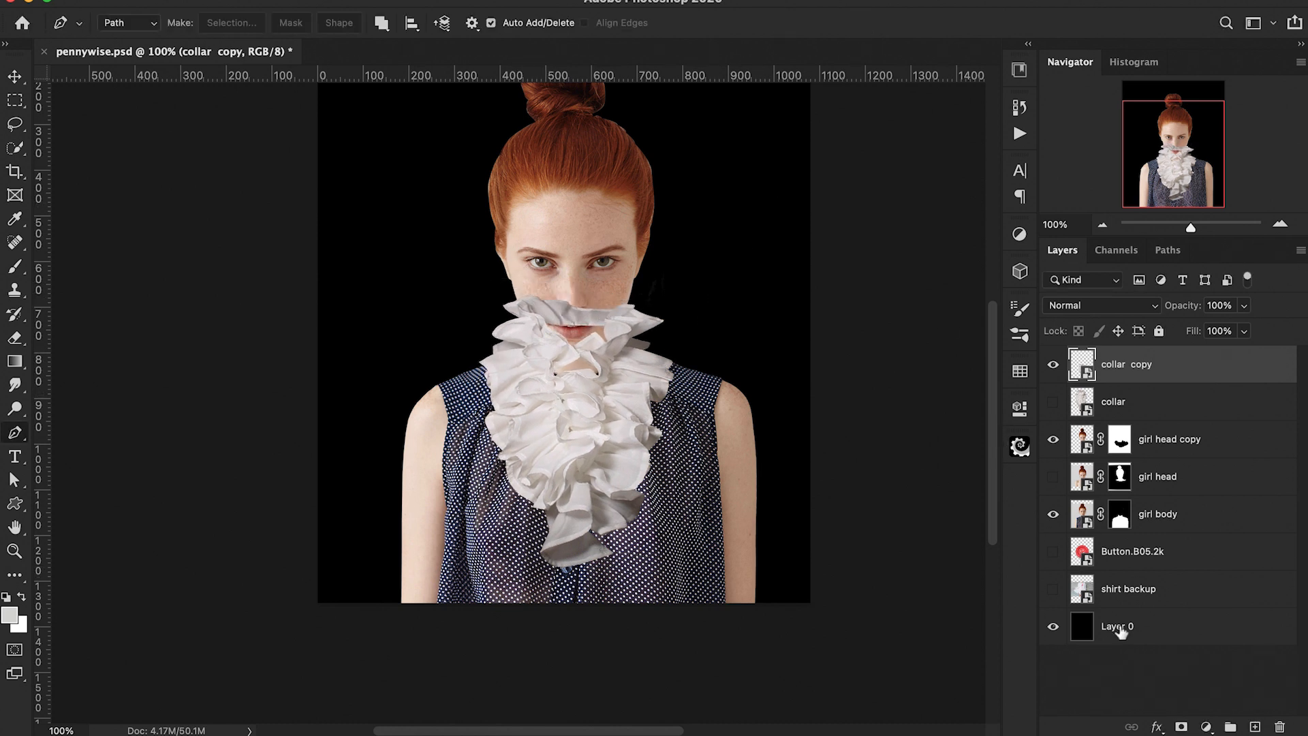
click(1183, 729)
key(super+plus)
key(super+plus)
scroll(788, 615, up, 5)
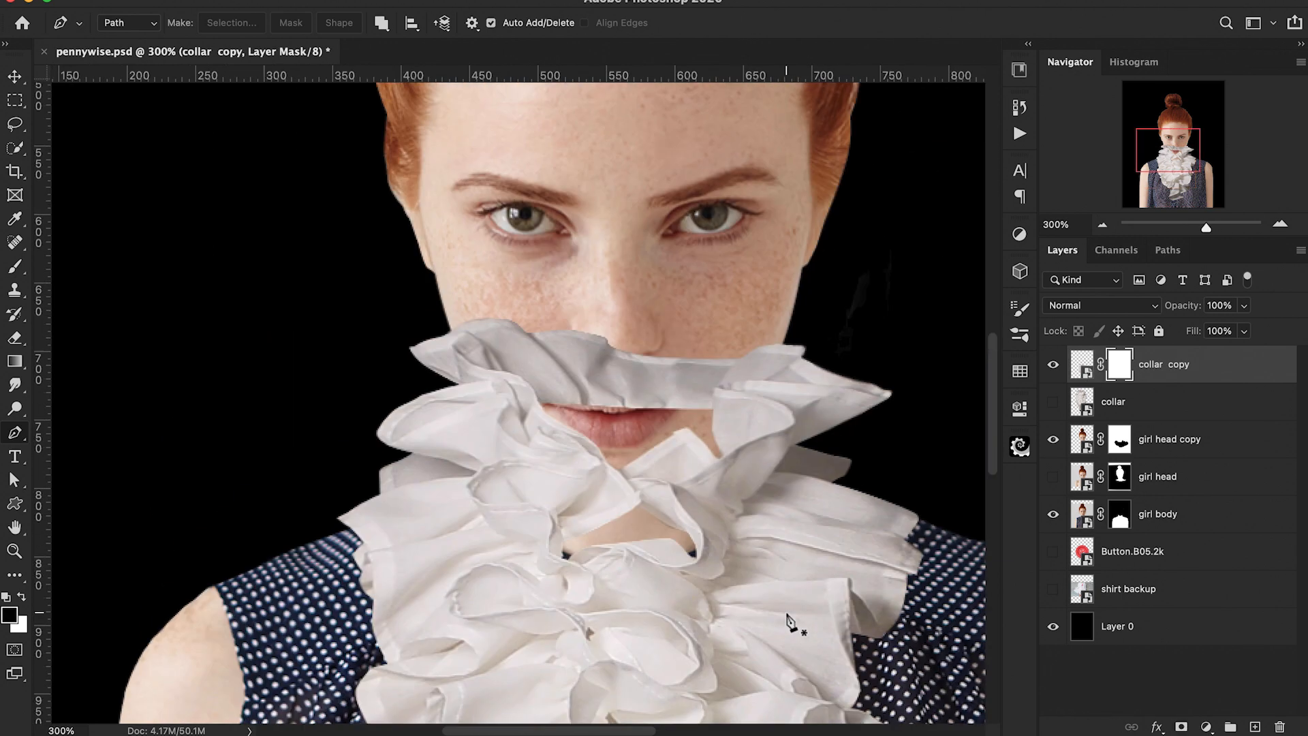
key(b)
mouse_move(595, 343)
mouse_down()
mouse_move(426, 320)
mouse_move(423, 338)
mouse_move(522, 330)
mouse_move(624, 387)
mouse_move(668, 383)
mouse_up()
scroll(671, 383, down, 3)
mouse_move(853, 284)
mouse_down()
mouse_move(700, 278)
mouse_move(852, 335)
mouse_move(742, 316)
mouse_move(737, 345)
mouse_move(688, 376)
mouse_up()
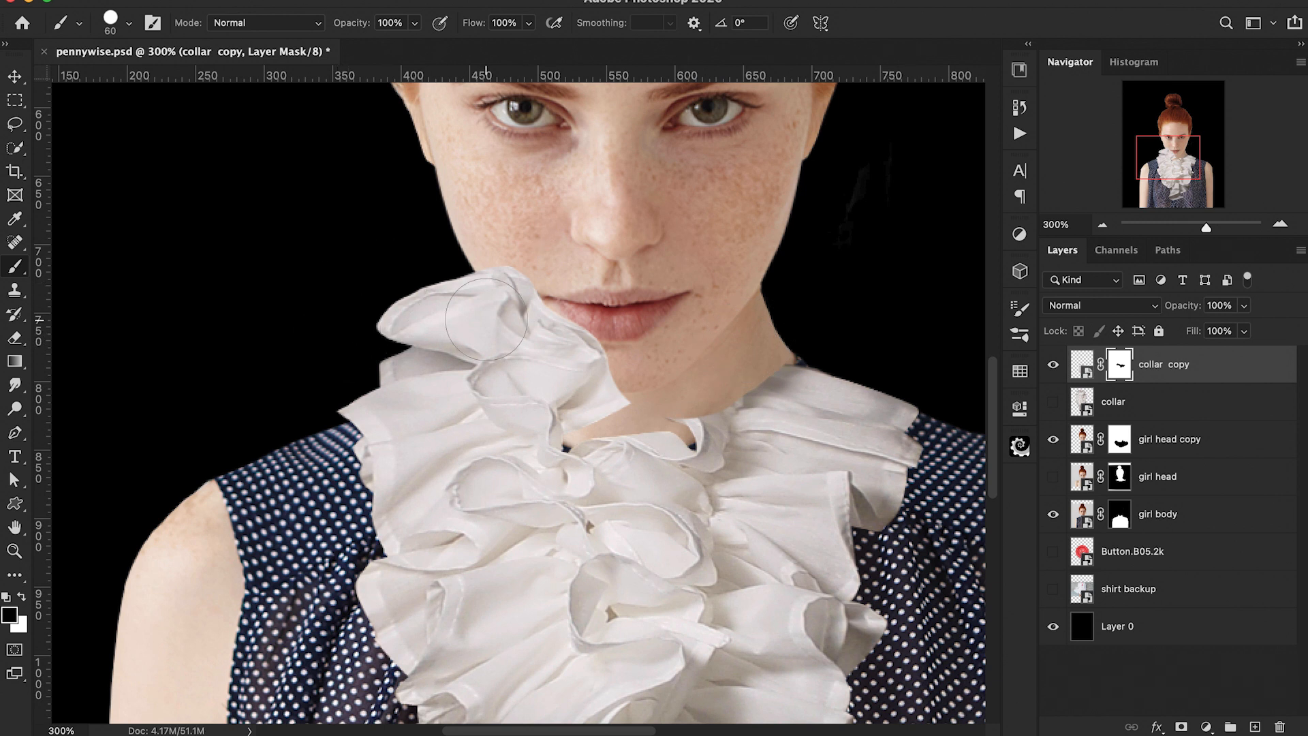
drag(374, 304, 484, 299)
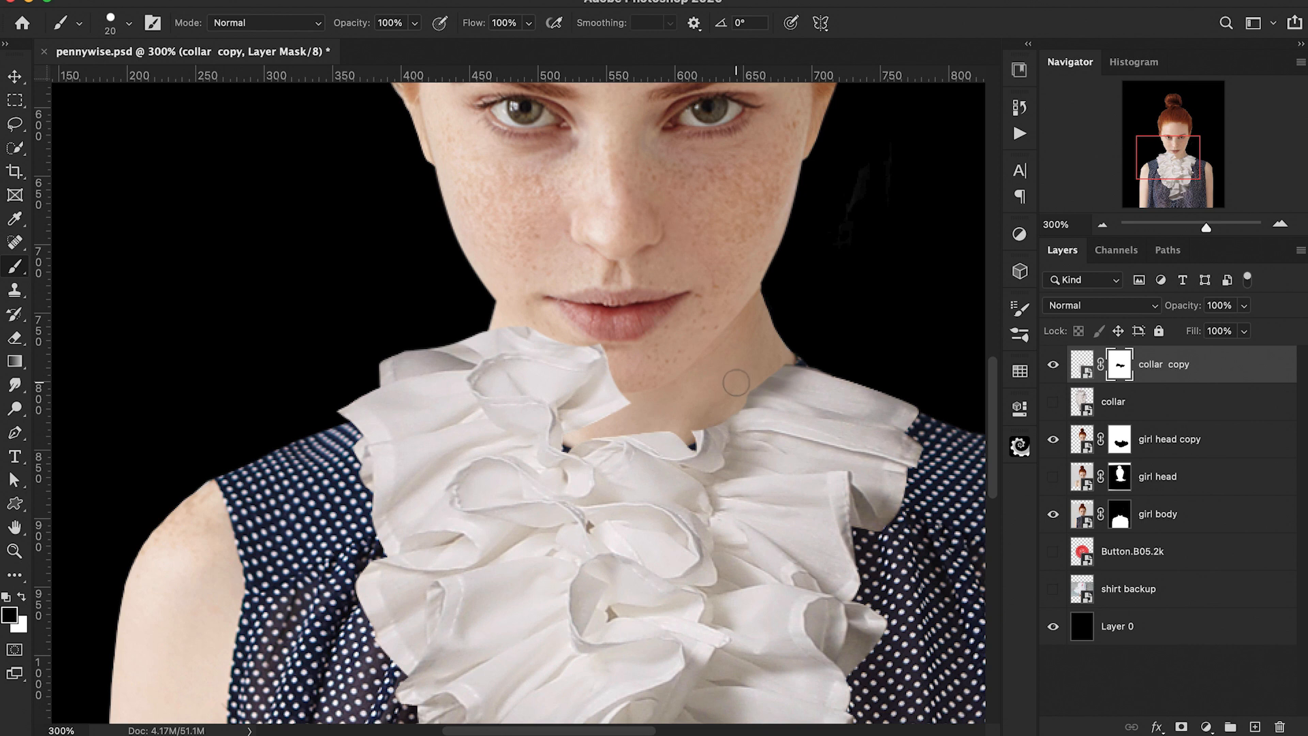
mouse_move(566, 408)
mouse_down()
mouse_move(514, 381)
mouse_move(579, 401)
mouse_move(512, 322)
mouse_up()
mouse_move(512, 368)
mouse_down()
mouse_move(414, 352)
mouse_move(499, 338)
mouse_move(374, 374)
mouse_up()
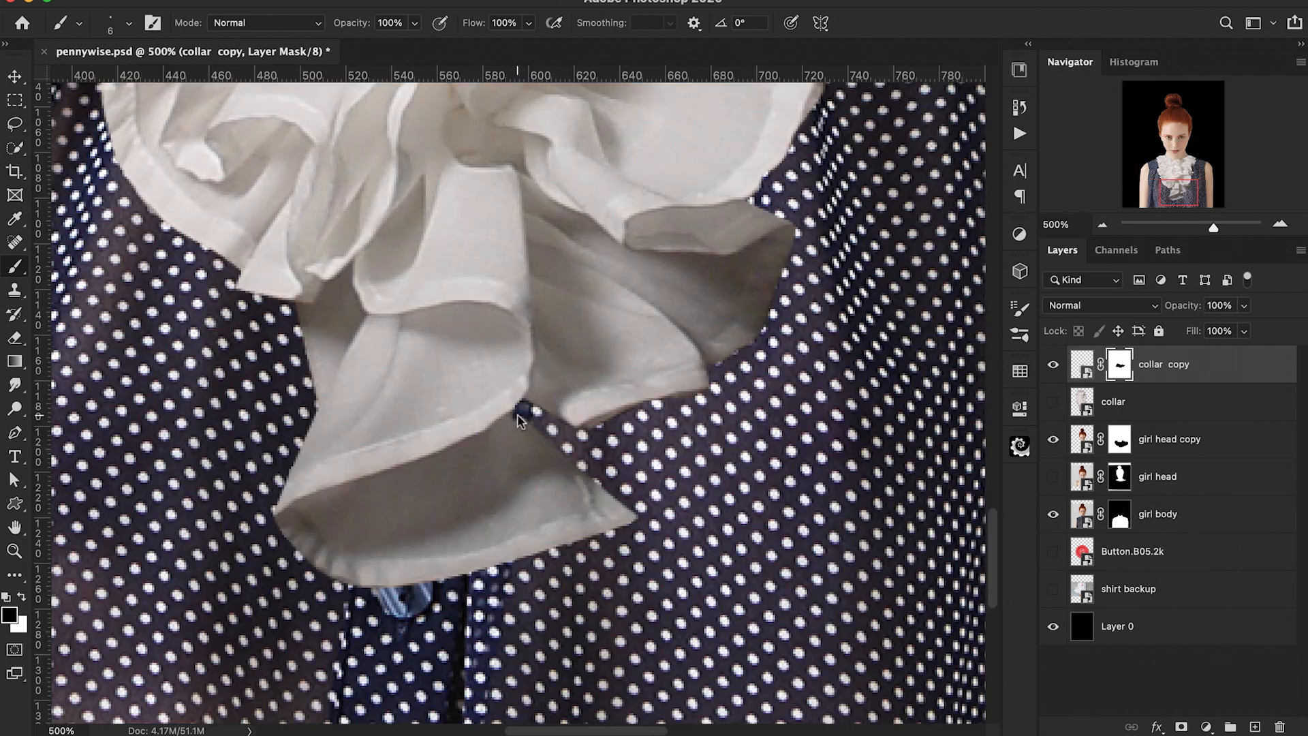
Step: Mask away the collar copy's lower ruffle edge over the shirt buttons
mouse_move(521, 410)
mouse_down()
mouse_move(413, 471)
mouse_move(293, 508)
mouse_up()
key(])
mouse_move(327, 565)
mouse_down()
mouse_move(667, 521)
mouse_move(476, 565)
mouse_move(534, 443)
mouse_move(394, 499)
mouse_move(518, 521)
mouse_move(390, 525)
mouse_up()
key(super+minus)
key(super+minus)
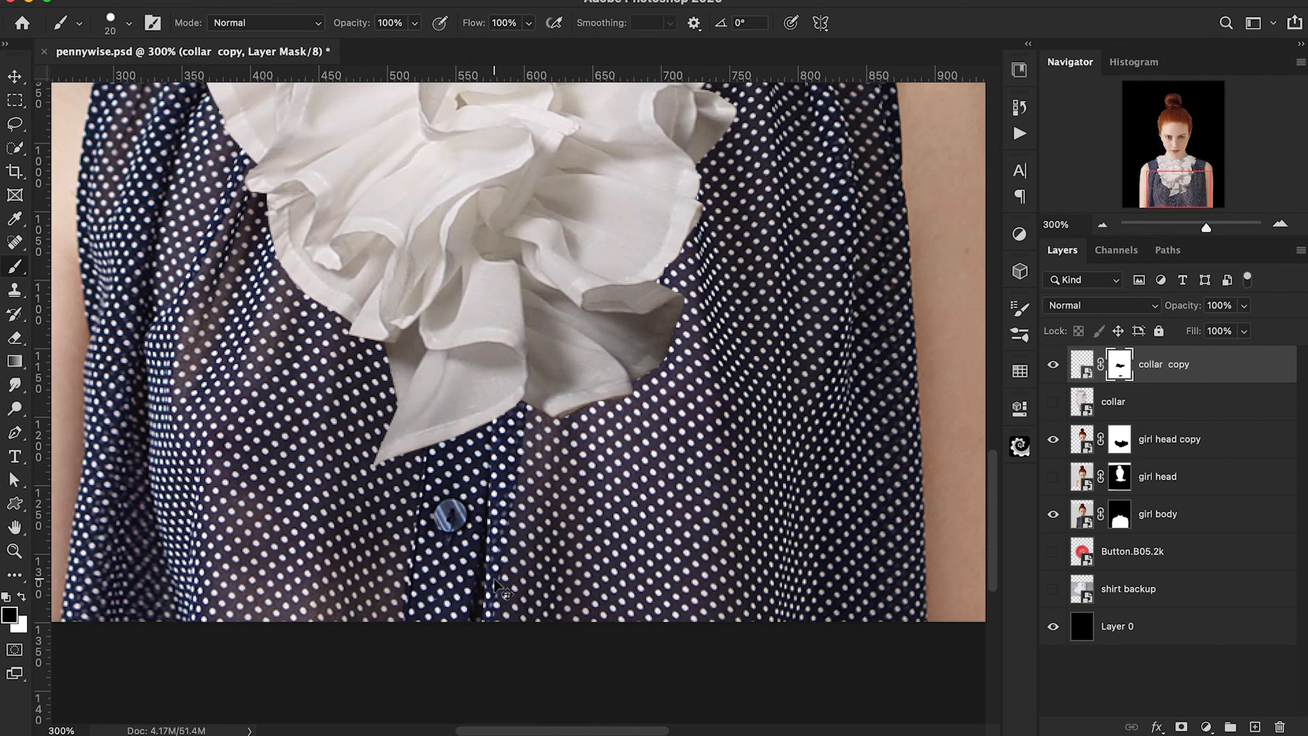
Step: Duplicate girl head, fill the copy's mask with black, and paint white with a soft brush to bring the neck over the collar
scroll(497, 587, up, 5)
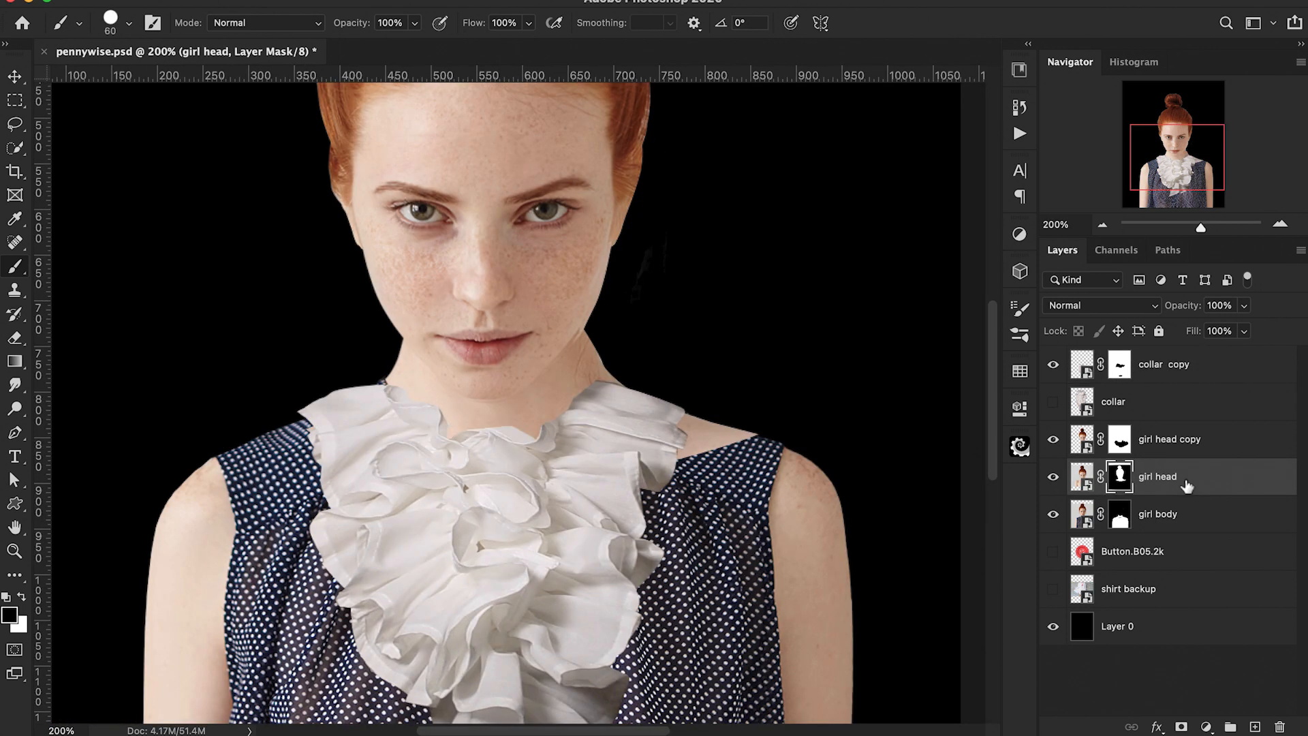
key(super+j)
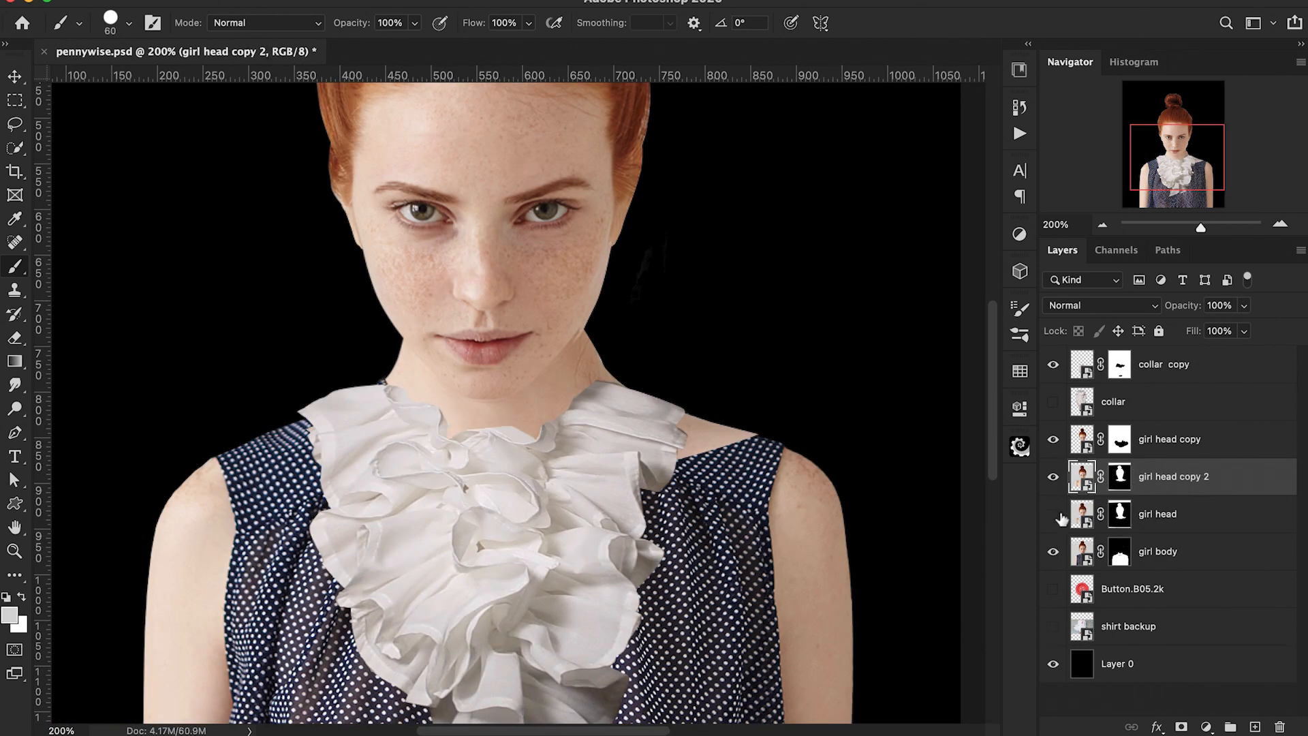
click(1120, 478)
key(alt+BackSpace)
key(x)
click(542, 427)
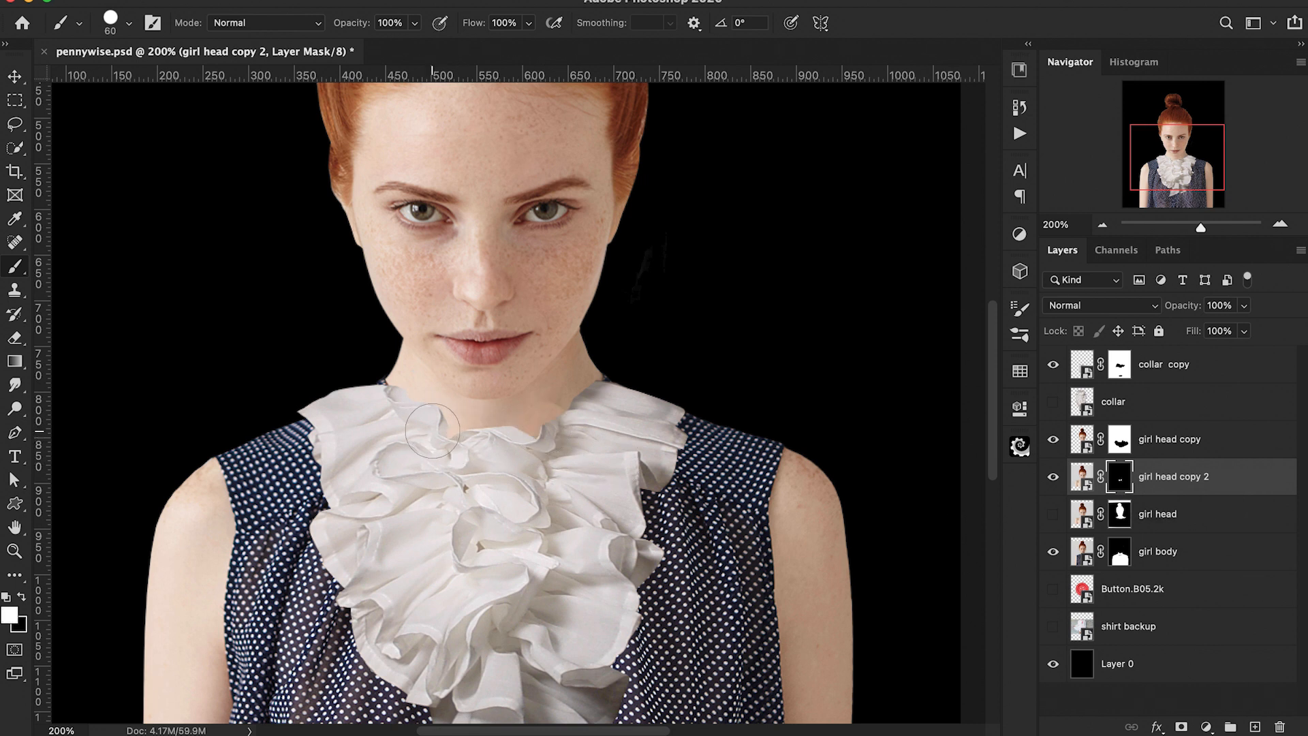
scroll(456, 480, left, 2)
scroll(456, 480, up, 1)
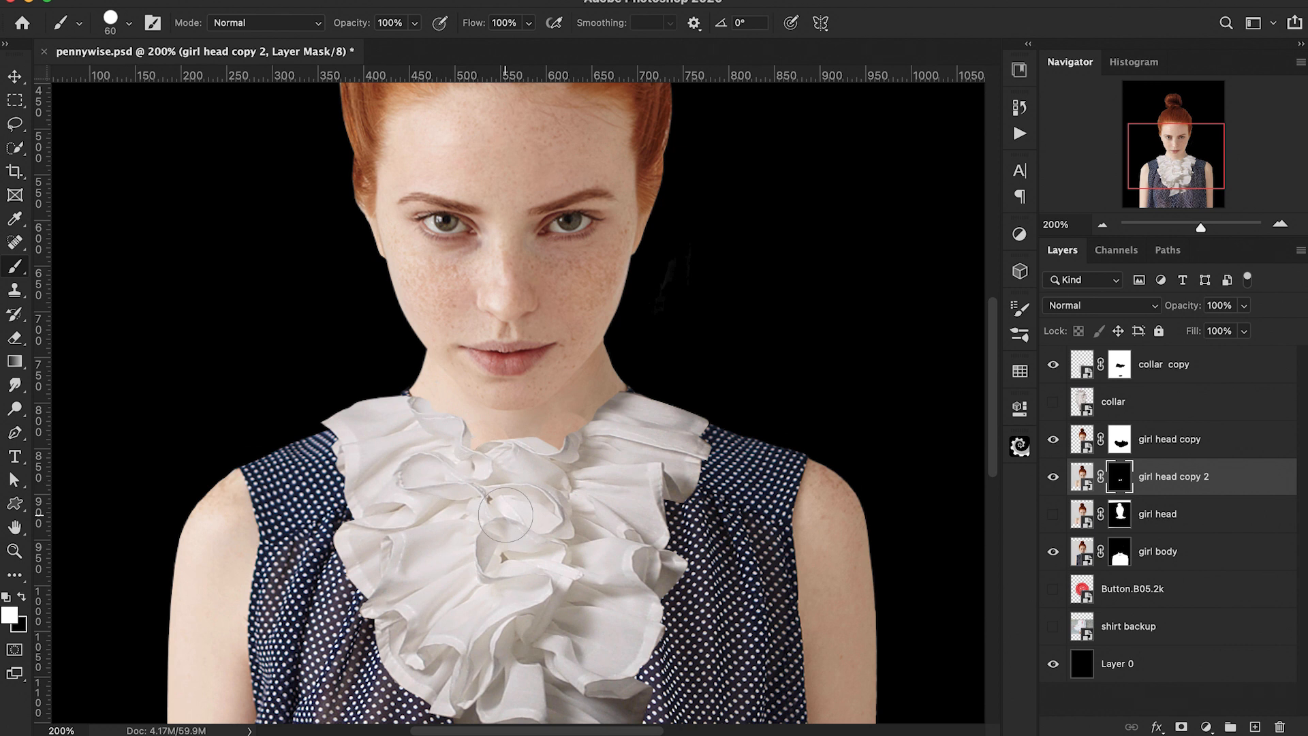
click(129, 23)
click(164, 225)
key(Return)
key(super+minus)
scroll(428, 594, left, 3)
scroll(428, 594, up, 3)
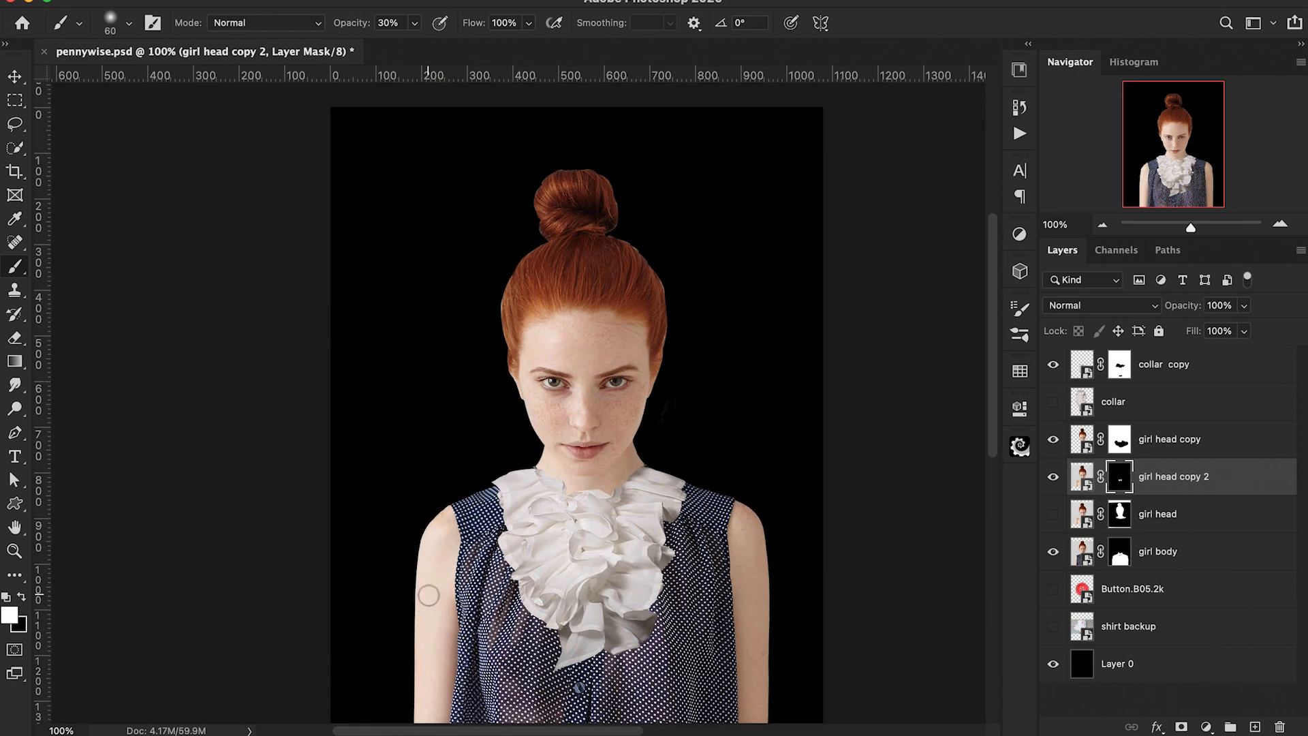
Step: Duplicate the collar twice and move collar copy 2 below girl body, making it visible
scroll(428, 594, down, 2)
click(1192, 407)
key(super+j)
key(super+j)
drag(1138, 447, 1127, 642)
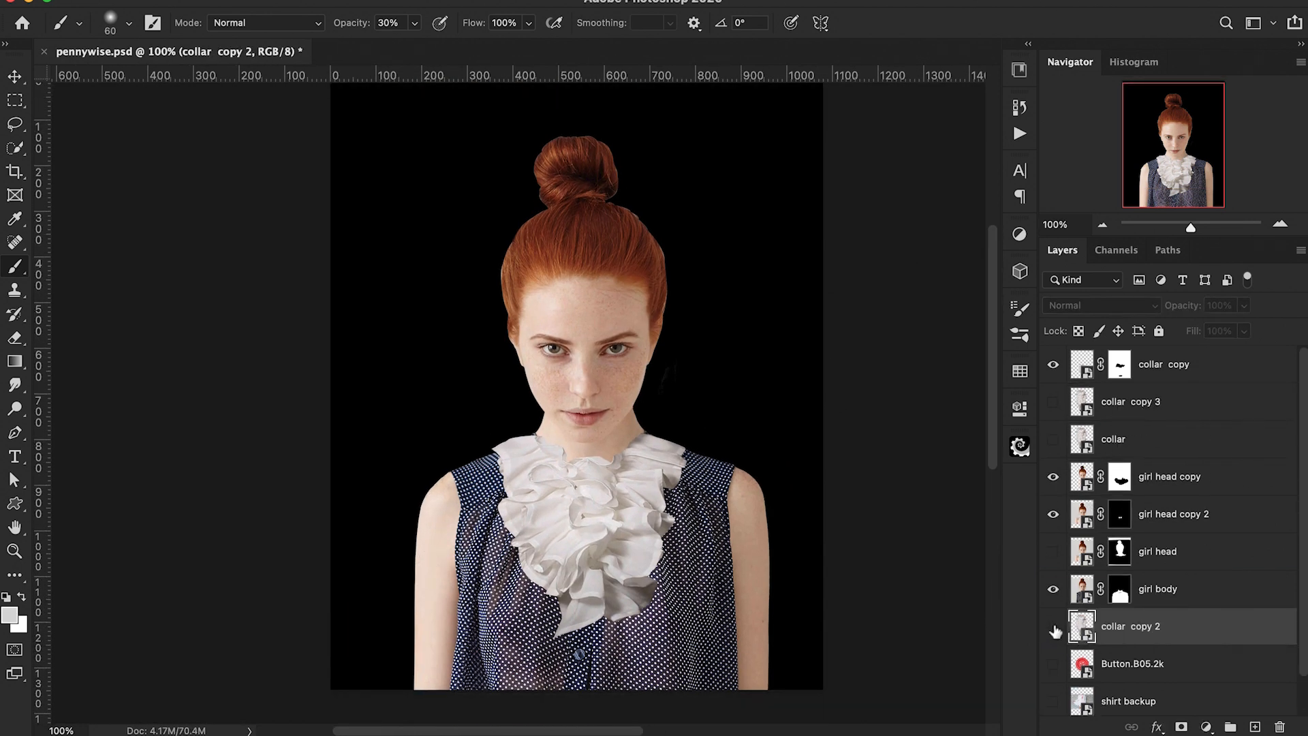
click(1054, 627)
Step: Scale collar copy 2 and warp it so the ruffle spreads wider behind the neck
key(super+t)
drag(638, 417, 677, 653)
drag(655, 493, 664, 495)
right_click(629, 456)
click(664, 687)
drag(671, 372, 714, 380)
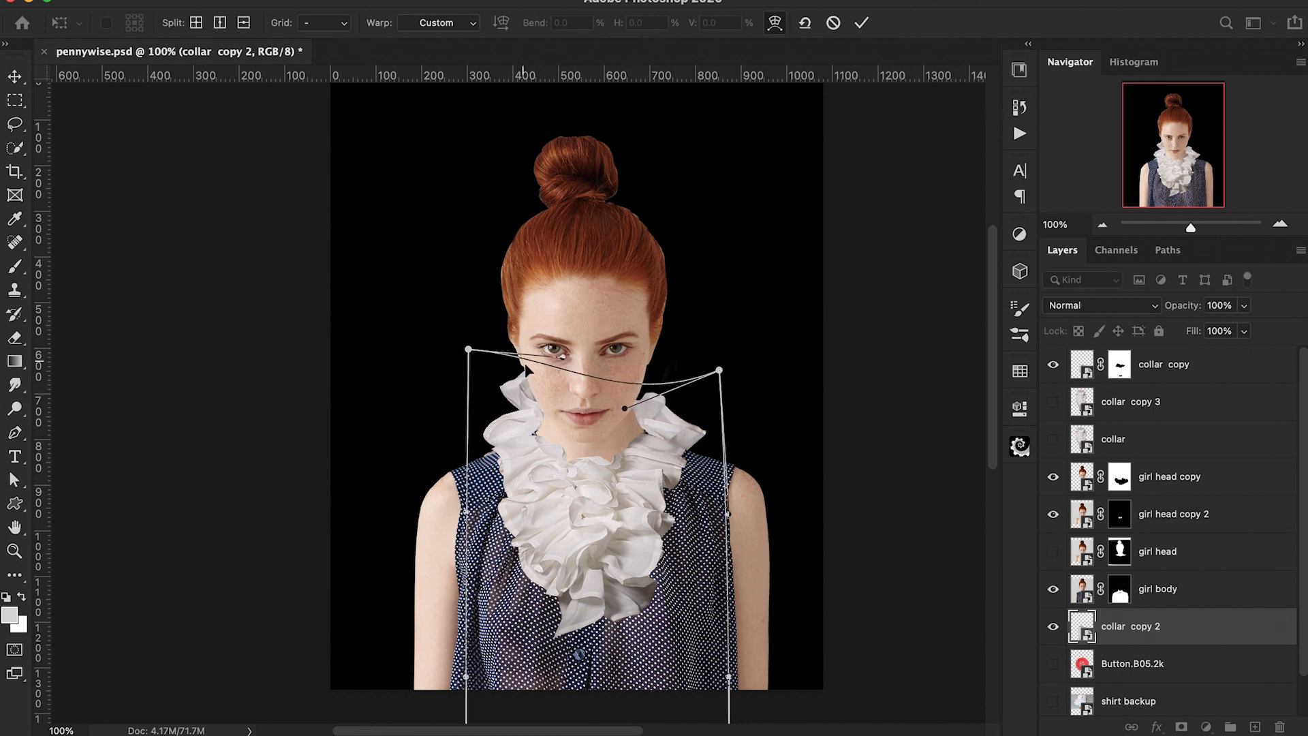
drag(467, 347, 481, 342)
drag(573, 368, 519, 436)
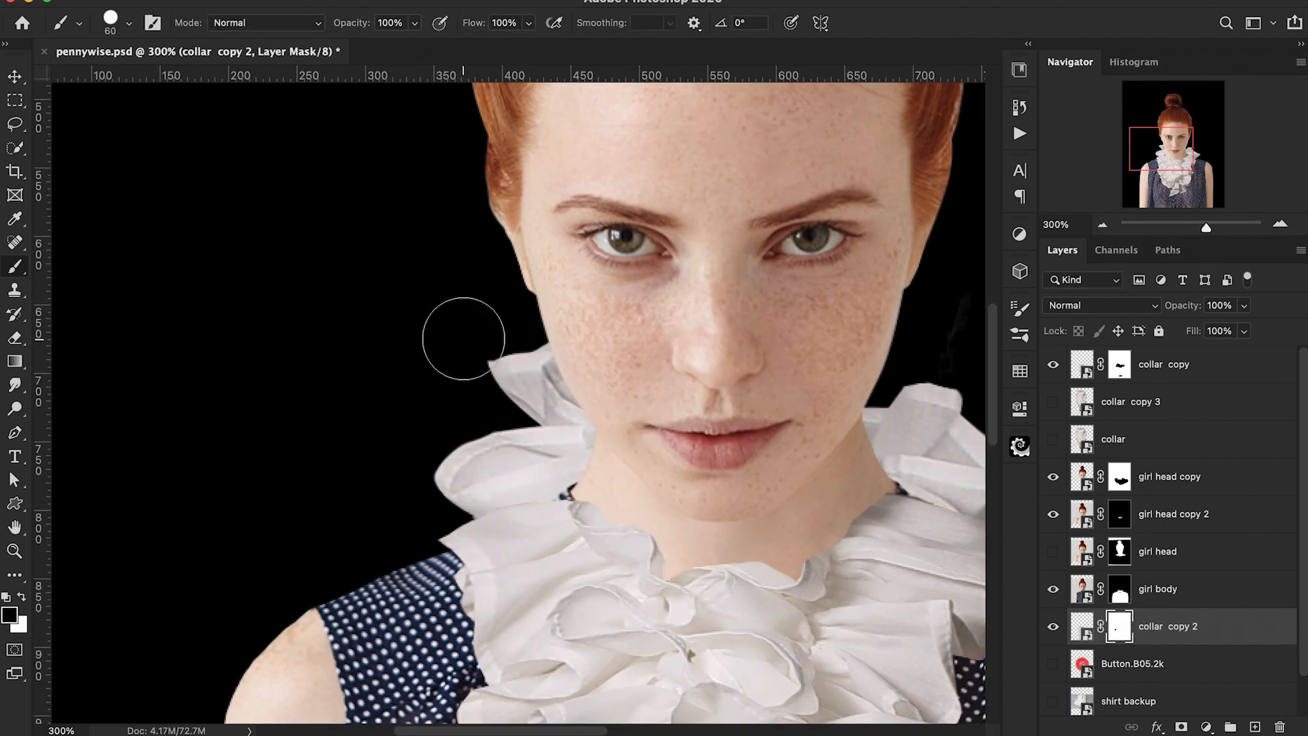
Step: Paint on collar copy 2's mask with a smaller brush to trim the ruffle along the jawline
key([)
key([)
key([)
key([)
key([)
key([)
key([)
key([)
mouse_move(465, 357)
mouse_down()
mouse_move(529, 321)
mouse_move(513, 330)
mouse_move(543, 349)
mouse_move(515, 400)
mouse_up()
key([)
key([)
key([)
key([)
key([)
key(super+plus)
key(super+plus)
key(super+plus)
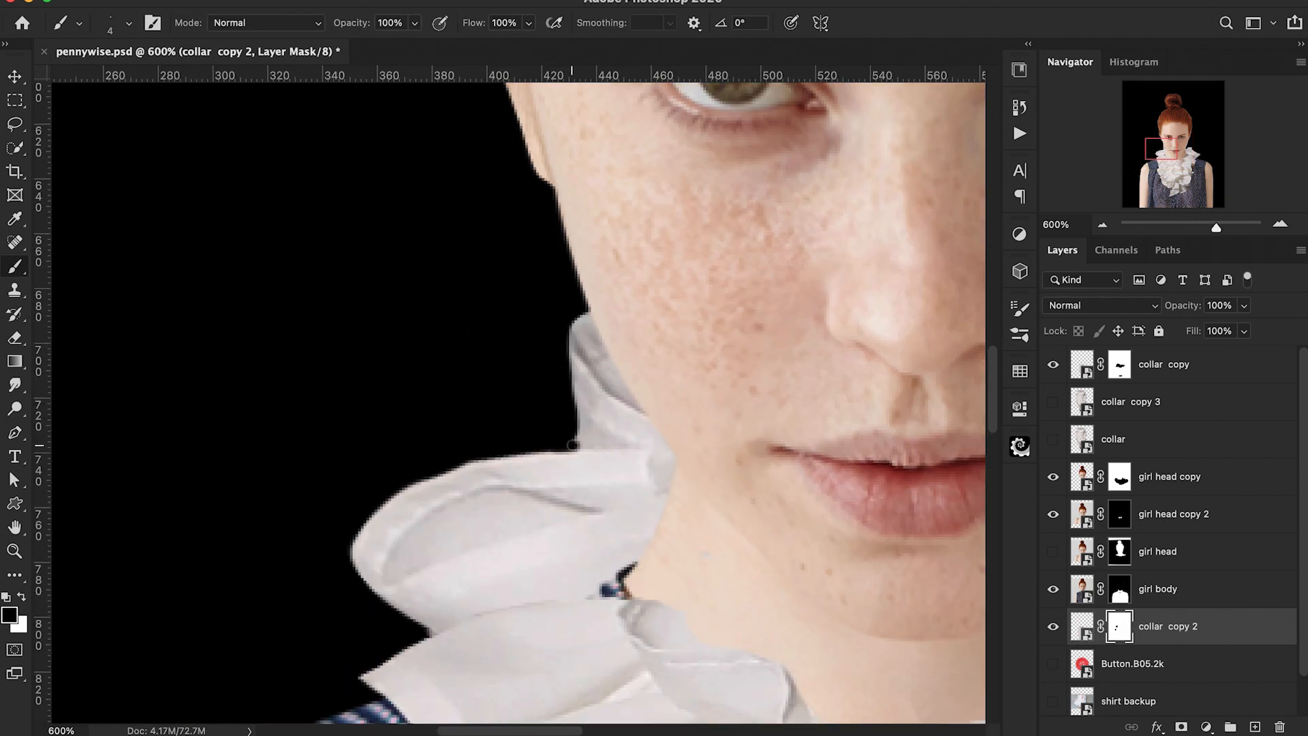
key(super+1)
key(super+plus)
key(super+plus)
key(bracketright)
key(bracketright)
key(bracketright)
key(bracketright)
key(bracketright)
key(bracketright)
key(bracketright)
key(bracketright)
key(super+minus)
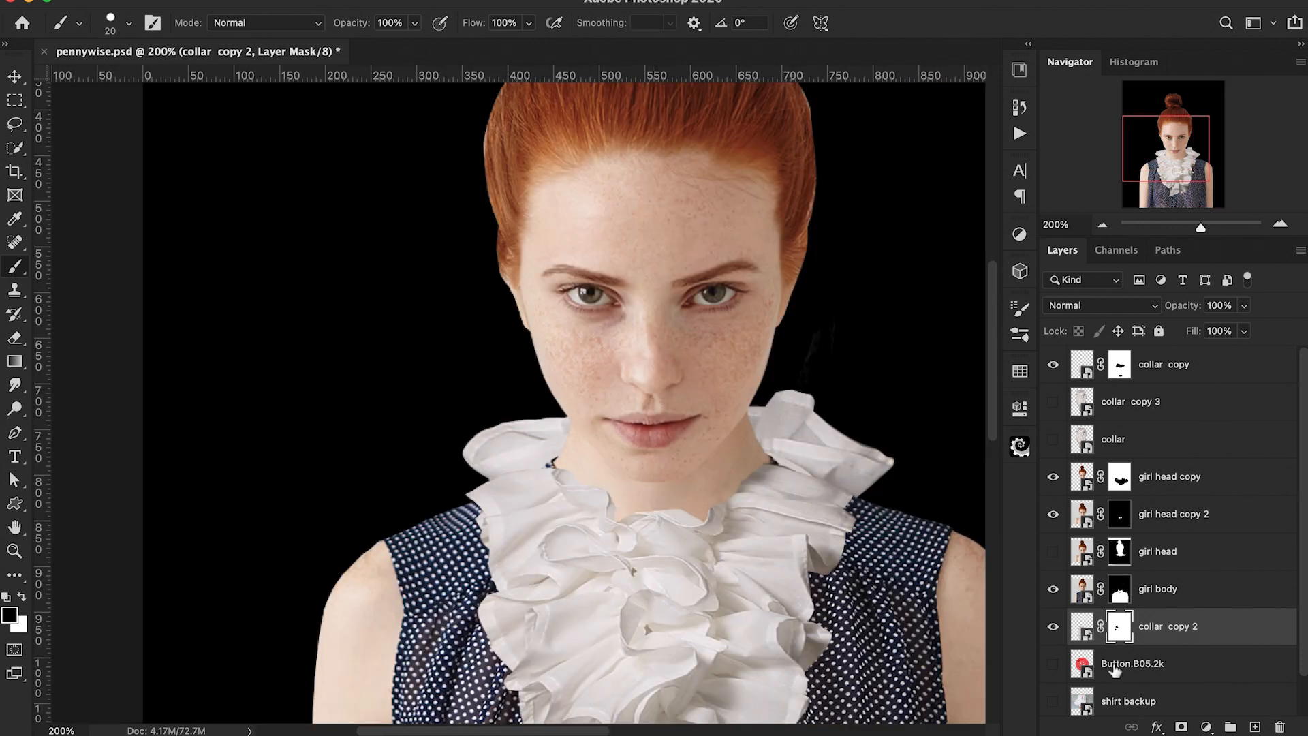
Step: Duplicate collar copy 3 and move collar copy 3 below collar copy 2
click(1161, 404)
key(super+j)
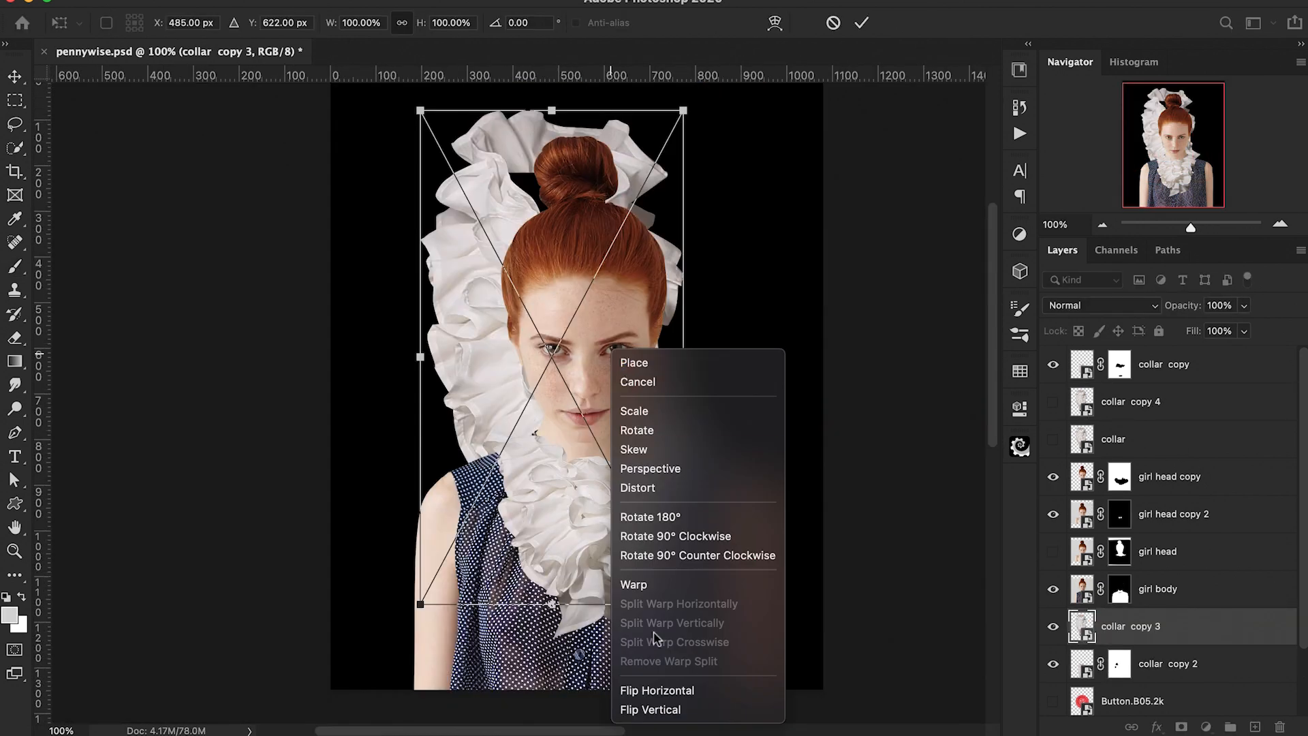
click(661, 686)
drag(550, 297, 611, 574)
key(Return)
drag(1247, 628, 1247, 683)
Step: Flip collar copy 3 horizontally and warp its top edge inward behind the neck
key(super+t)
drag(639, 455, 575, 453)
key(Return)
key(b)
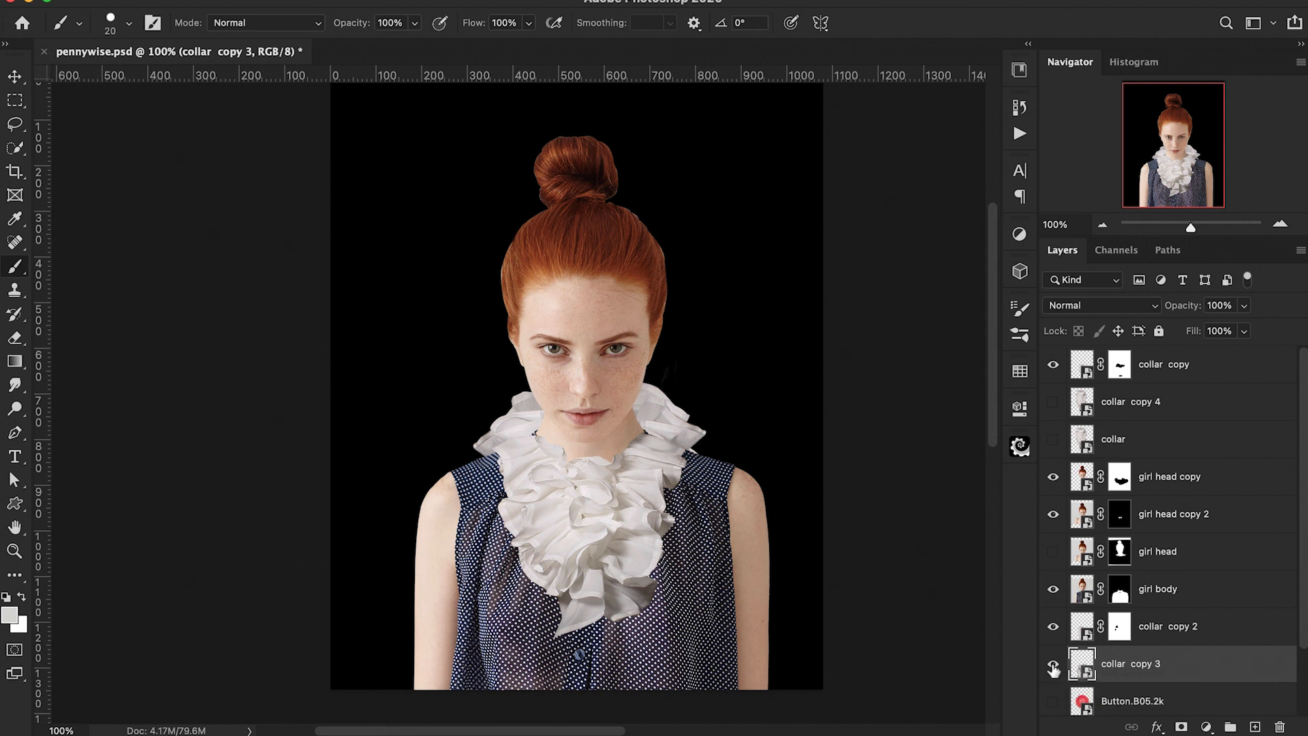
key(ctrl+t)
right_click(497, 521)
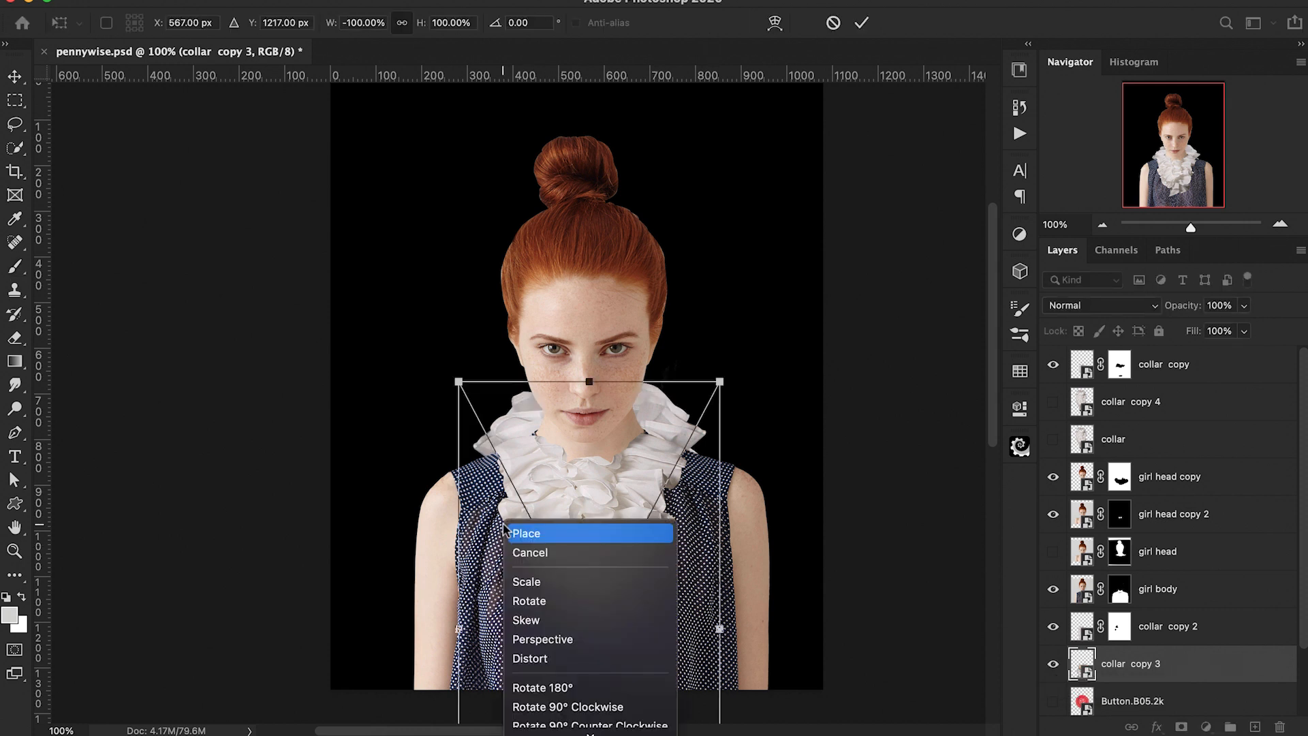
click(583, 610)
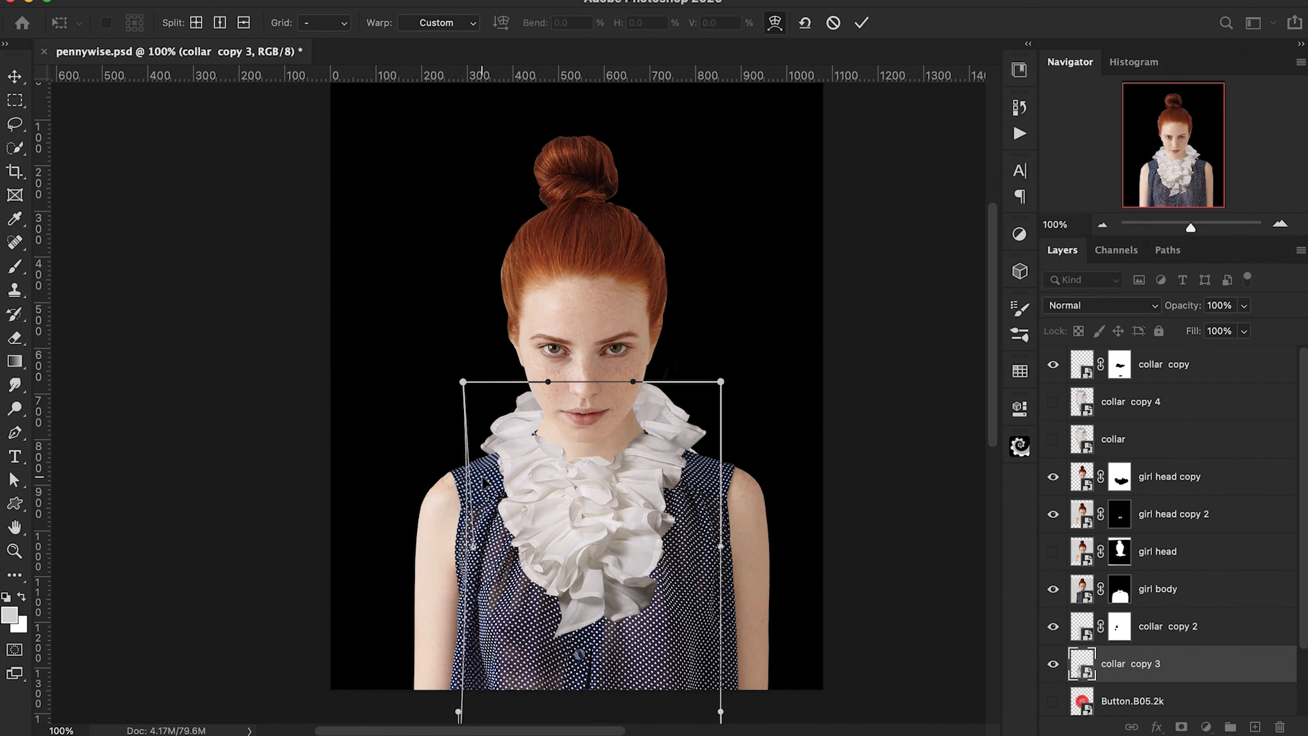
drag(695, 402, 621, 395)
key(Return)
key(b)
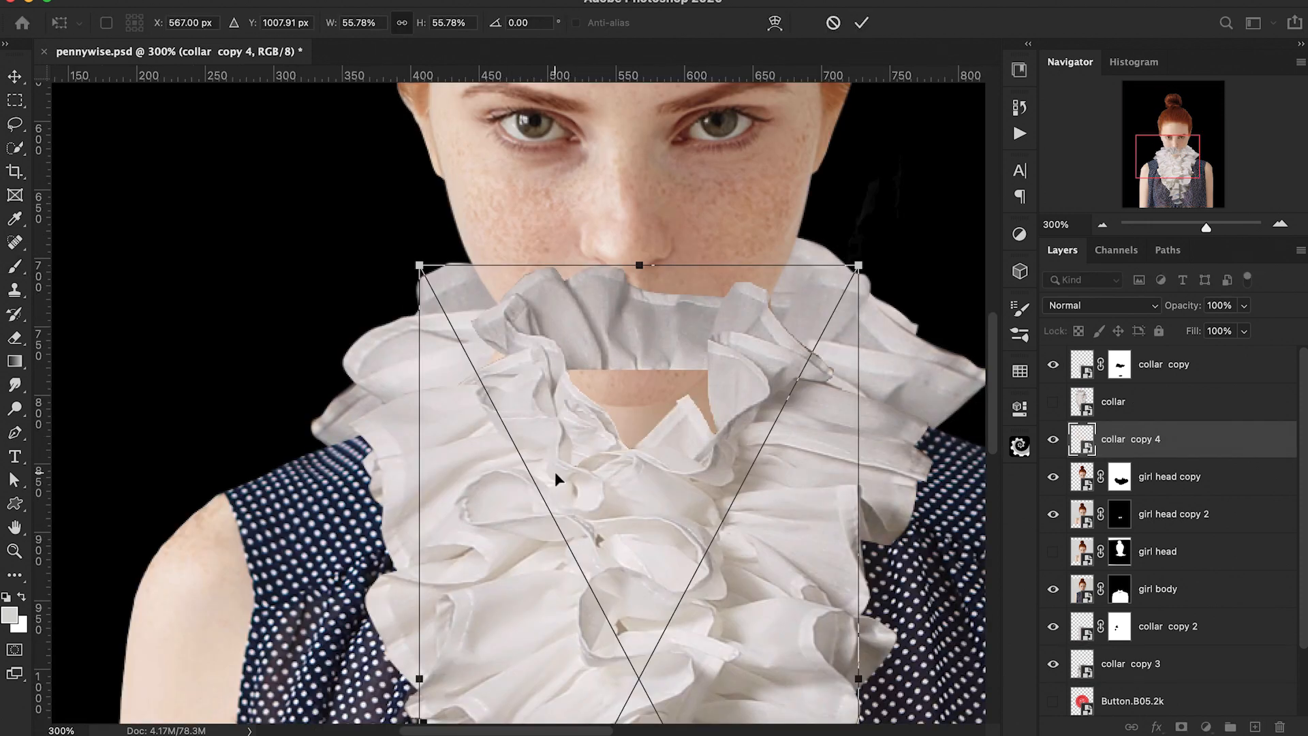
Step: Show collar copy 4 and scale it to about 56% around the girl's neck
drag(554, 471, 649, 509)
drag(717, 476, 790, 474)
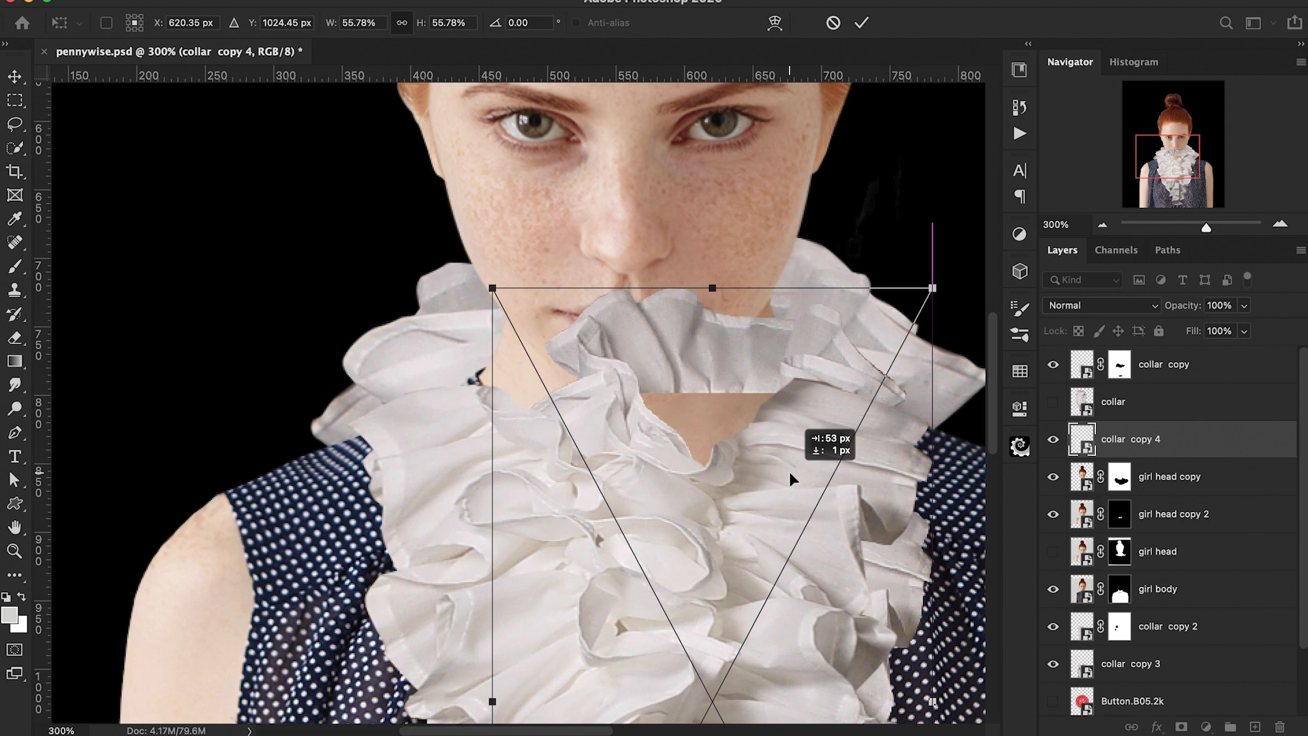
key(Return)
key(b)
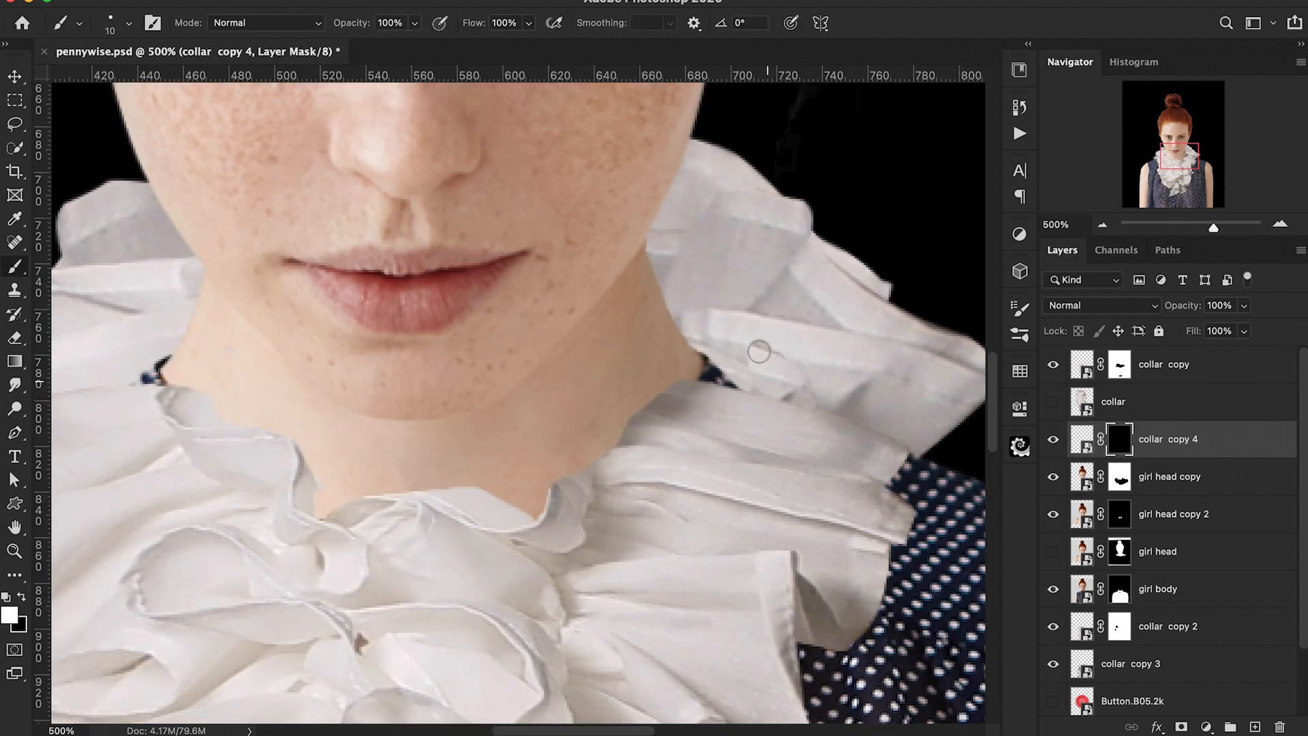
Step: Paint on collar copy 4's black mask to reveal ruffles beside the neck and hide them over the skin
mouse_move(679, 320)
mouse_down()
mouse_move(653, 401)
mouse_move(765, 336)
mouse_move(668, 310)
mouse_up()
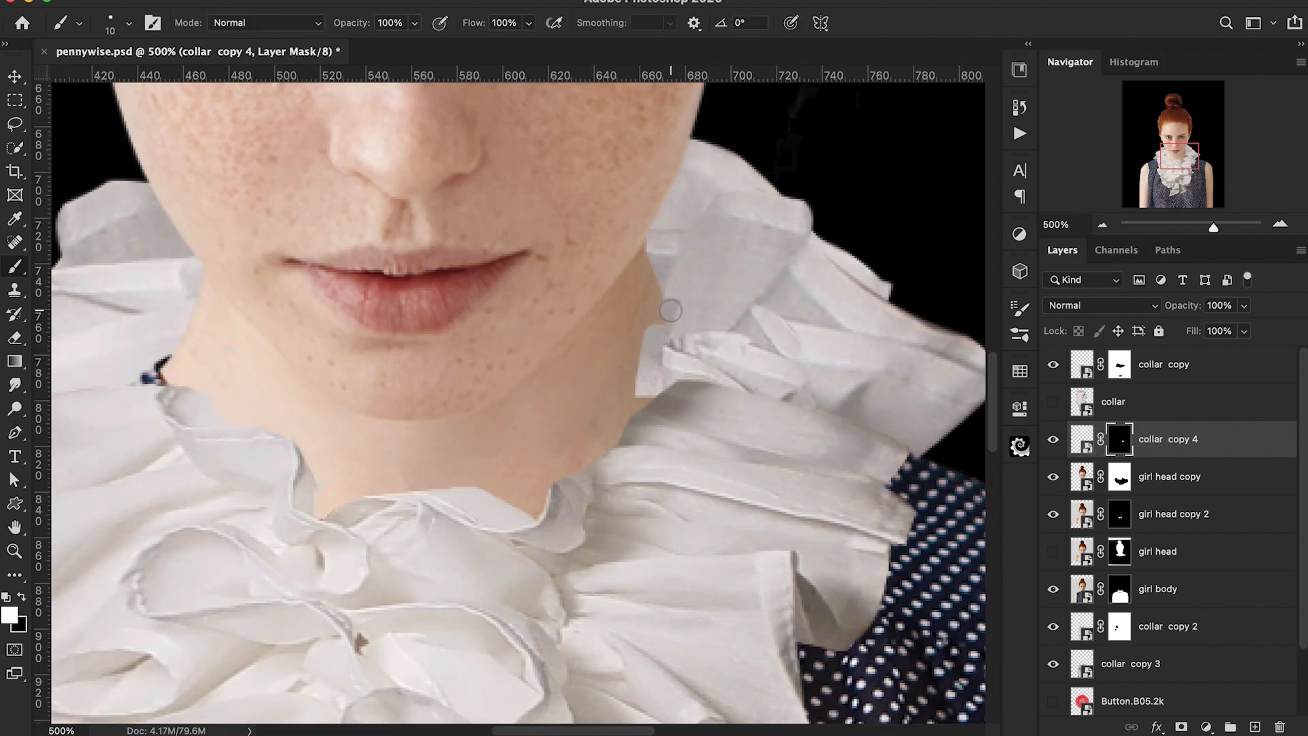
key(x)
key(super+plus)
drag(674, 388, 677, 303)
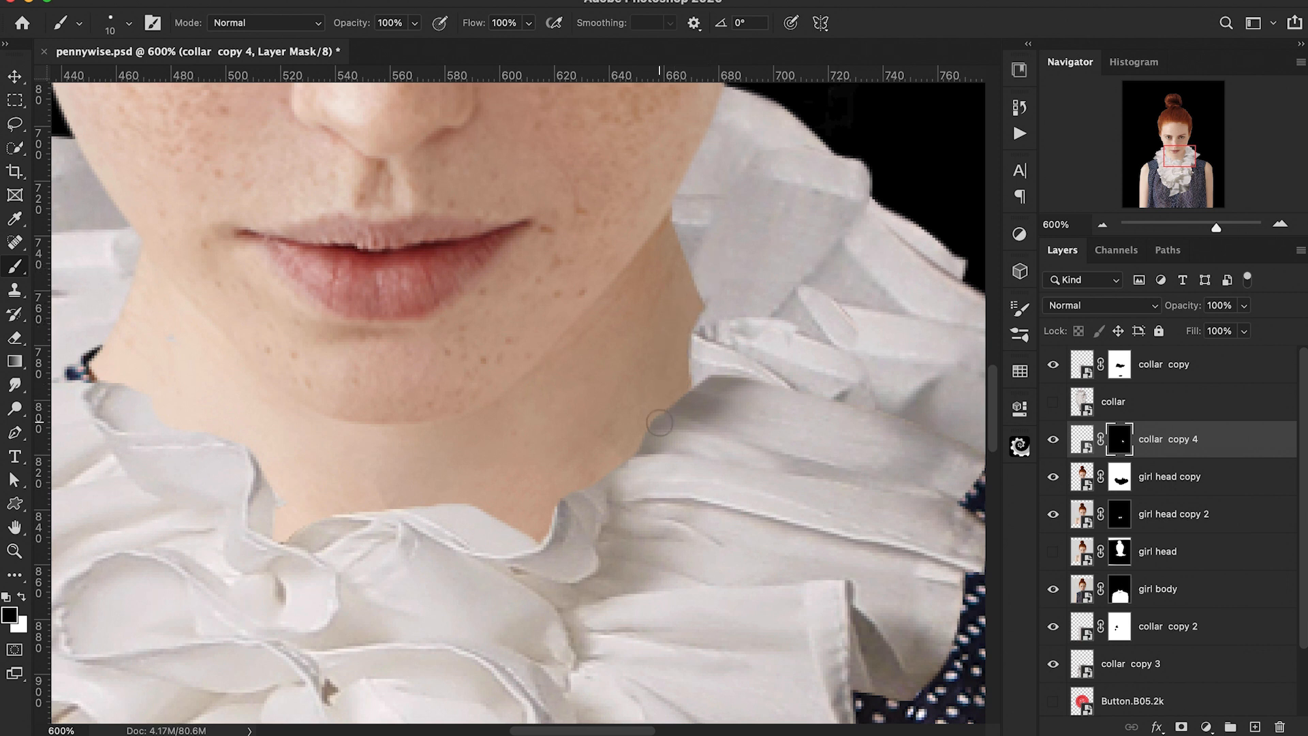
scroll(658, 402, right, 5)
scroll(658, 402, up, 1)
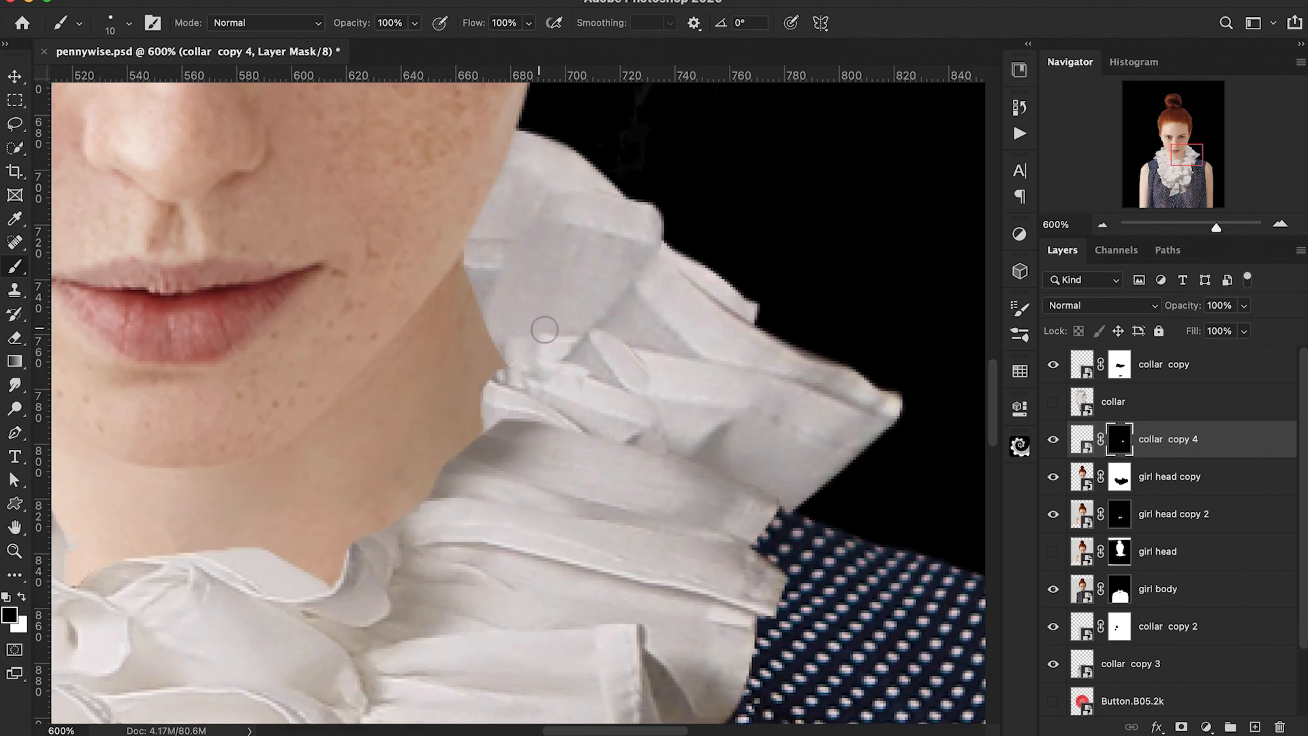
Step: Duplicate collar copy 4 as collar copy 5, then scale it down and warp its top edge near the neck
key(super+minus)
key(super+minus)
key(super+minus)
key(super+minus)
key(super+minus)
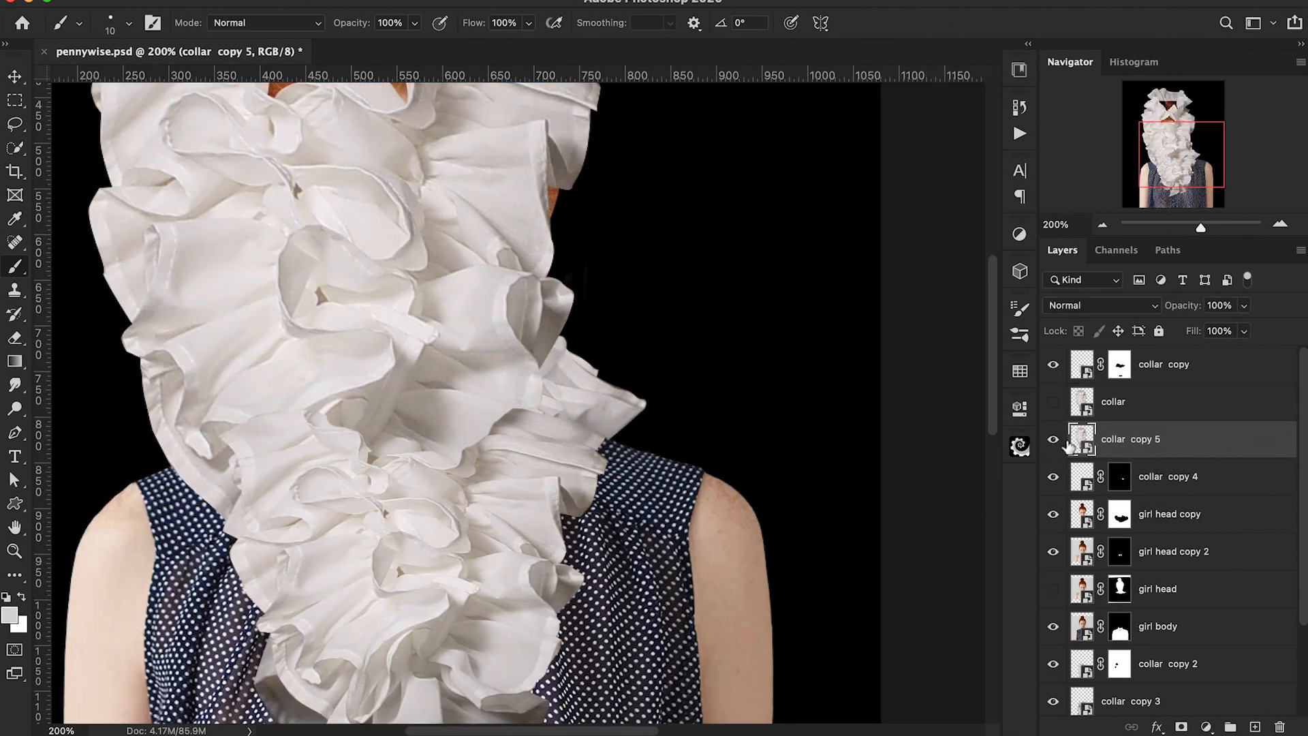
key(super+t)
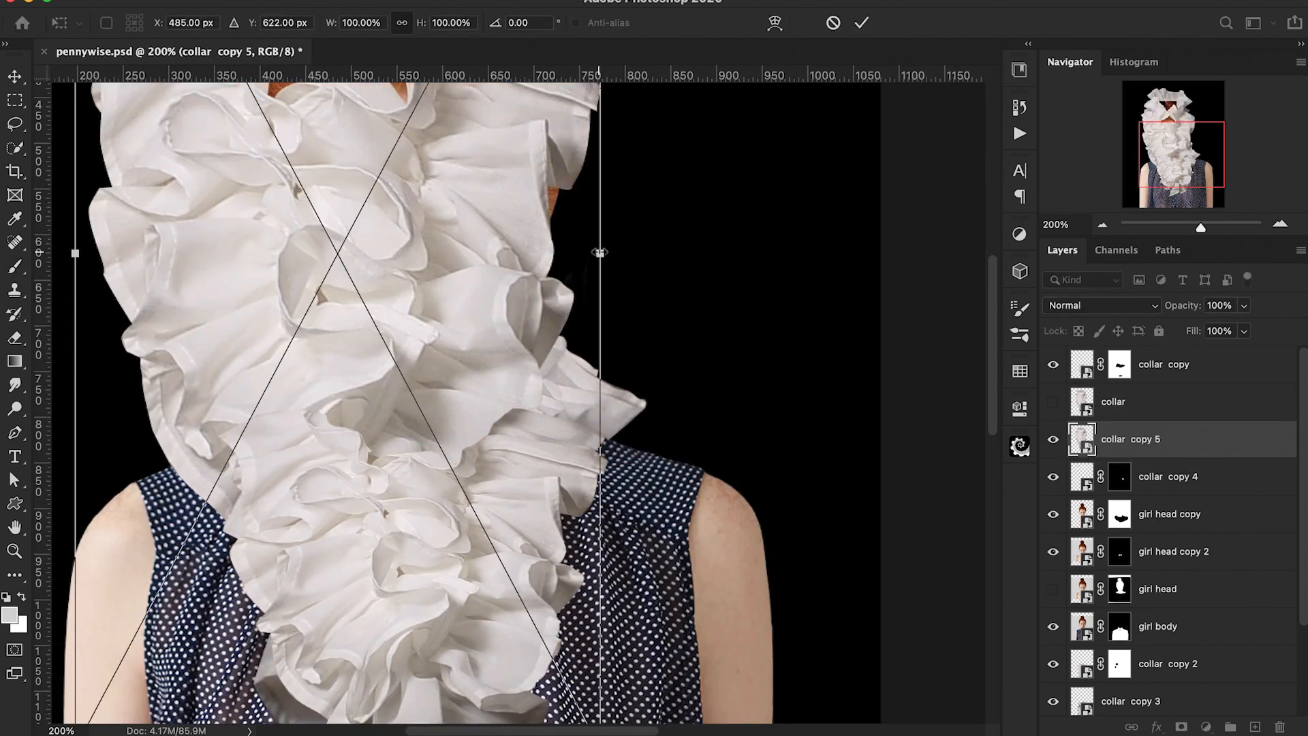
drag(599, 256, 462, 343)
drag(366, 319, 386, 489)
right_click(410, 477)
click(450, 600)
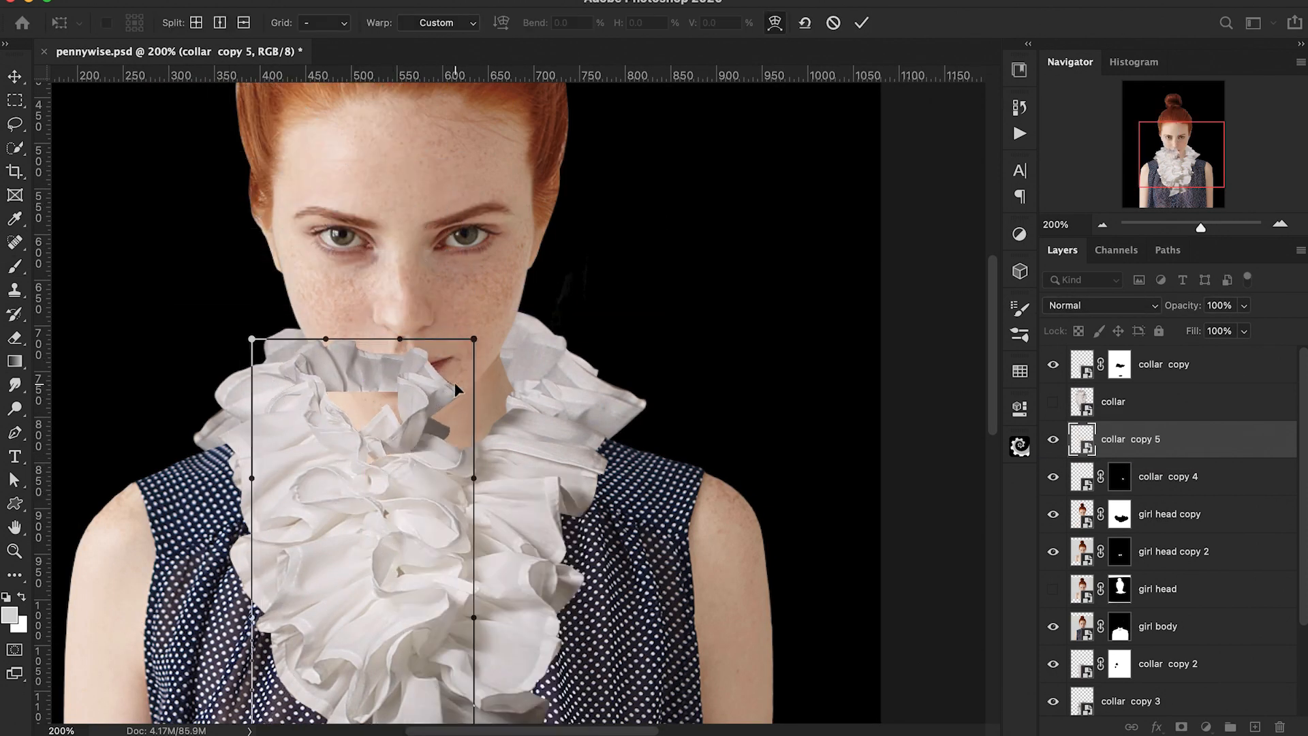
drag(455, 382, 430, 410)
key(Return)
Step: Add a black layer mask to collar copy 5 and set a larger white brush
alt+click(1182, 727)
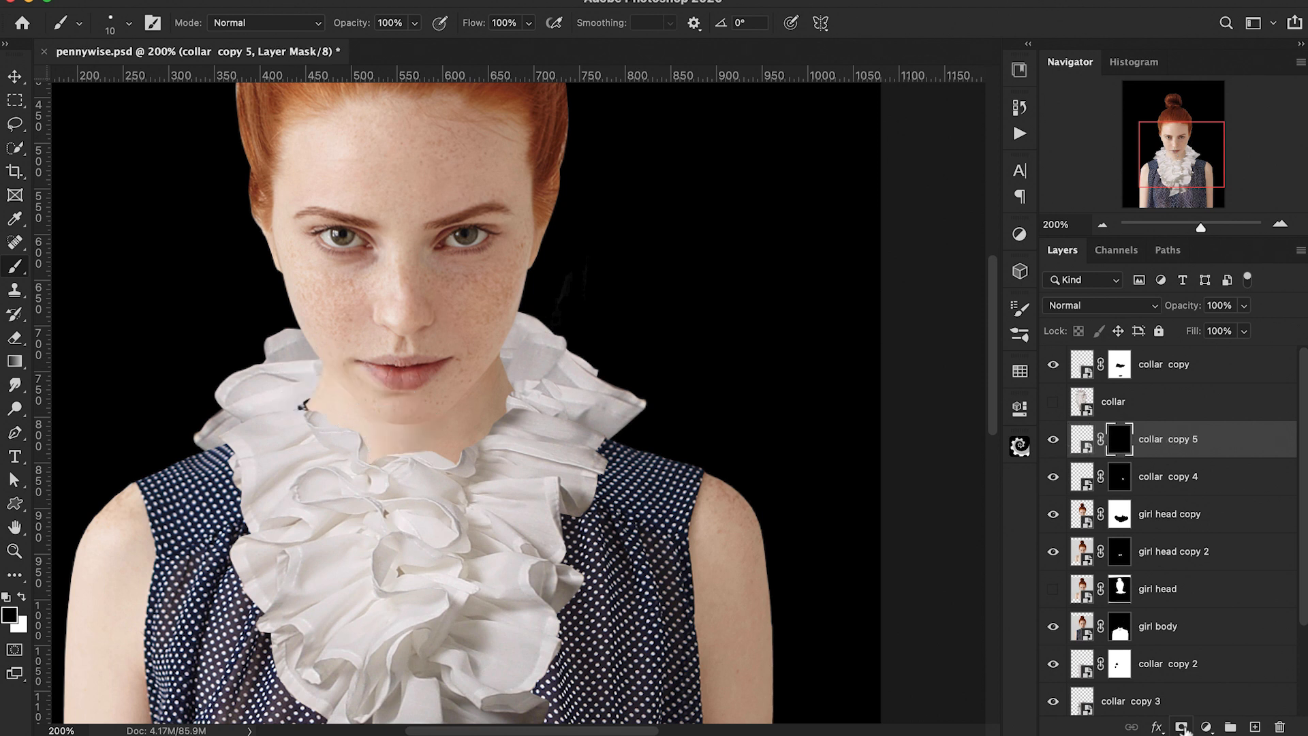
key(super+plus)
key(d)
key(bracketright)
key(bracketright)
key(bracketright)
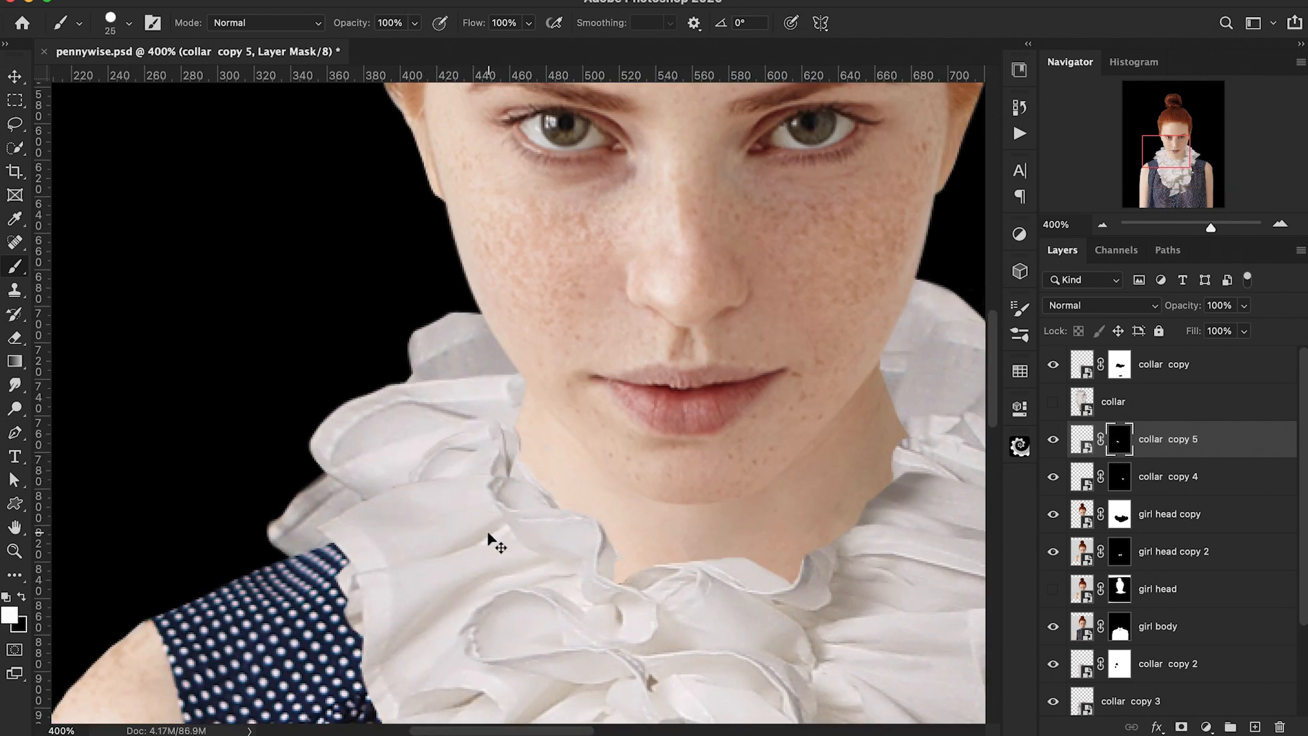
key(super+minus)
key(super+minus)
key(super+minus)
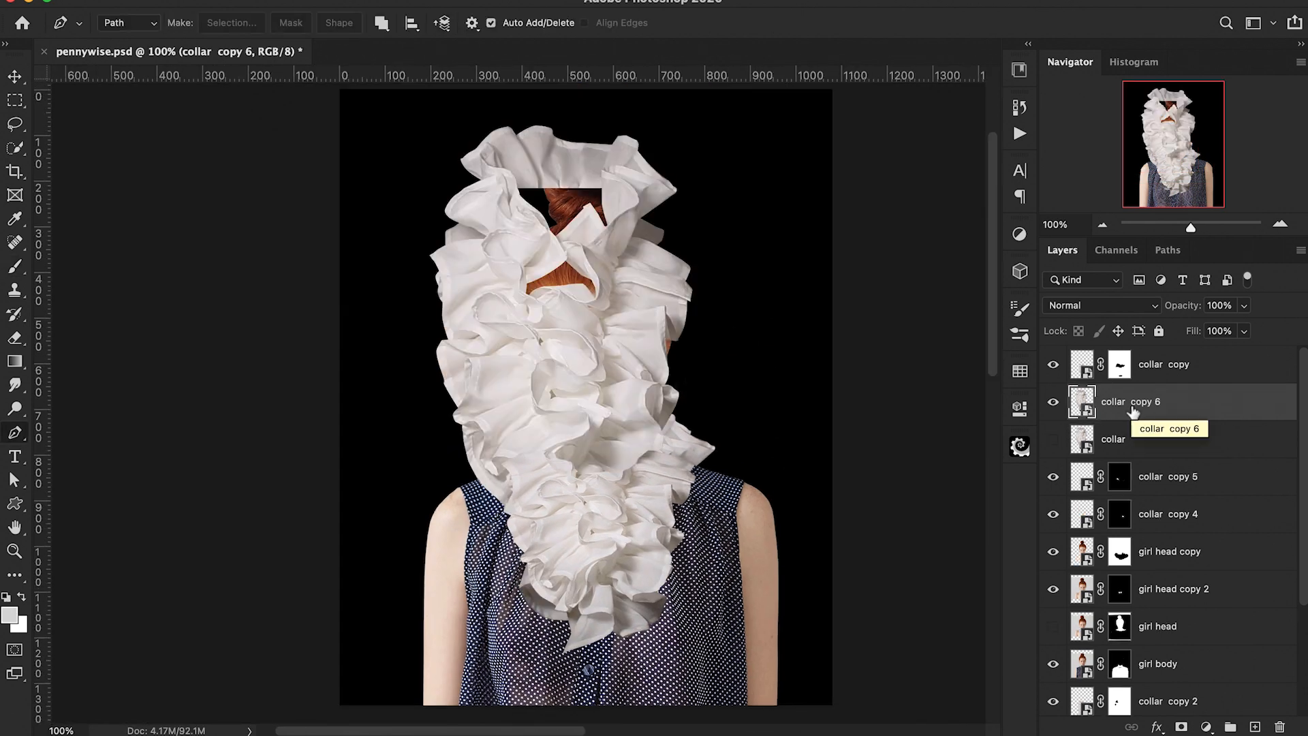
Step: Trace the outline of a single ruffle on collar copy 6 with the Pen tool
key(super+plus)
key(super+plus)
scroll(691, 350, up, 3)
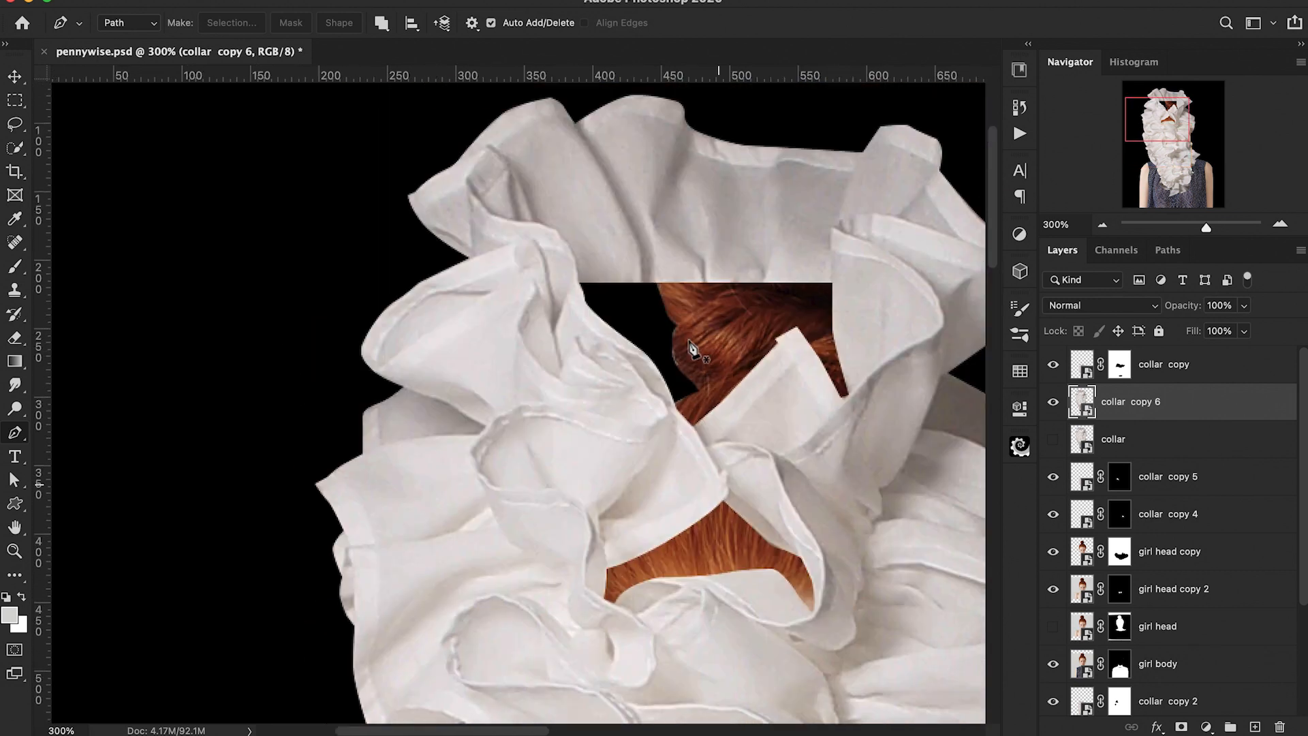
scroll(692, 350, left, 2)
click(457, 263)
drag(519, 246, 561, 234)
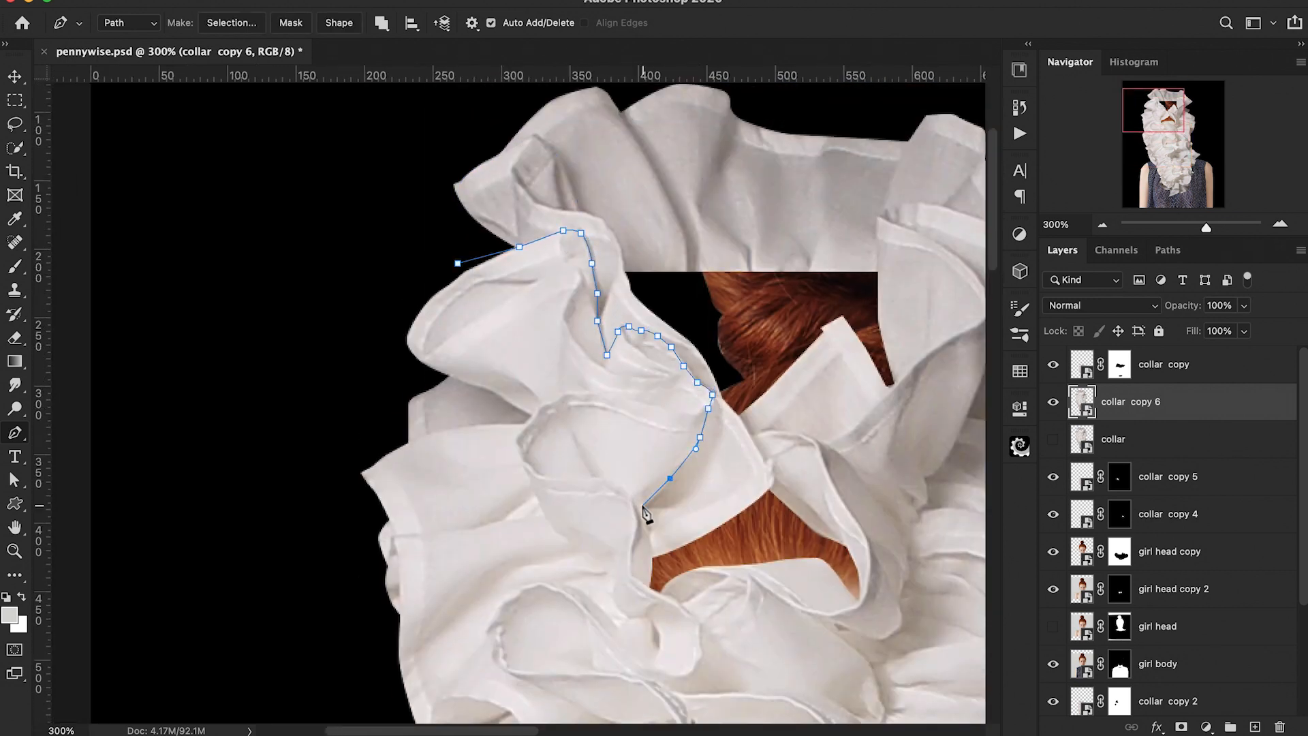
click(651, 586)
scroll(651, 586, down, 3)
click(647, 490)
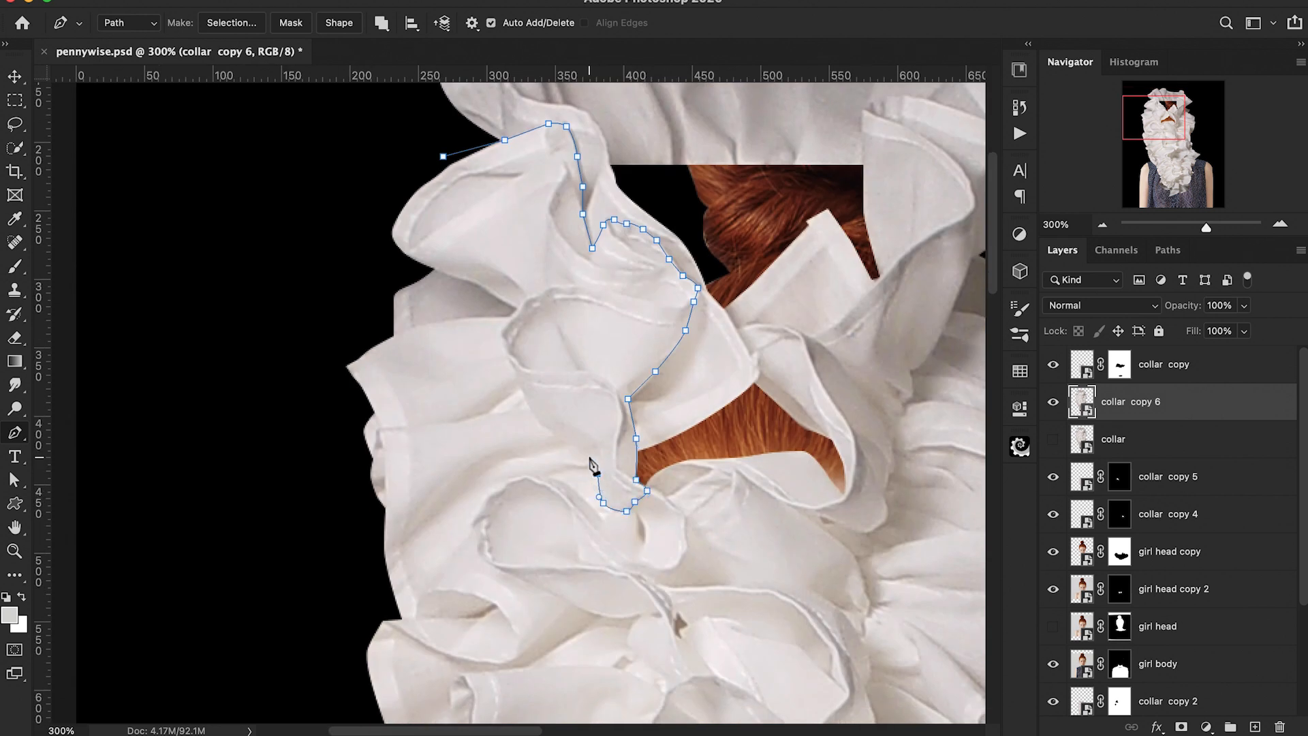
click(517, 376)
click(508, 357)
key(super+plus)
drag(490, 247, 496, 240)
scroll(513, 219, up, 3)
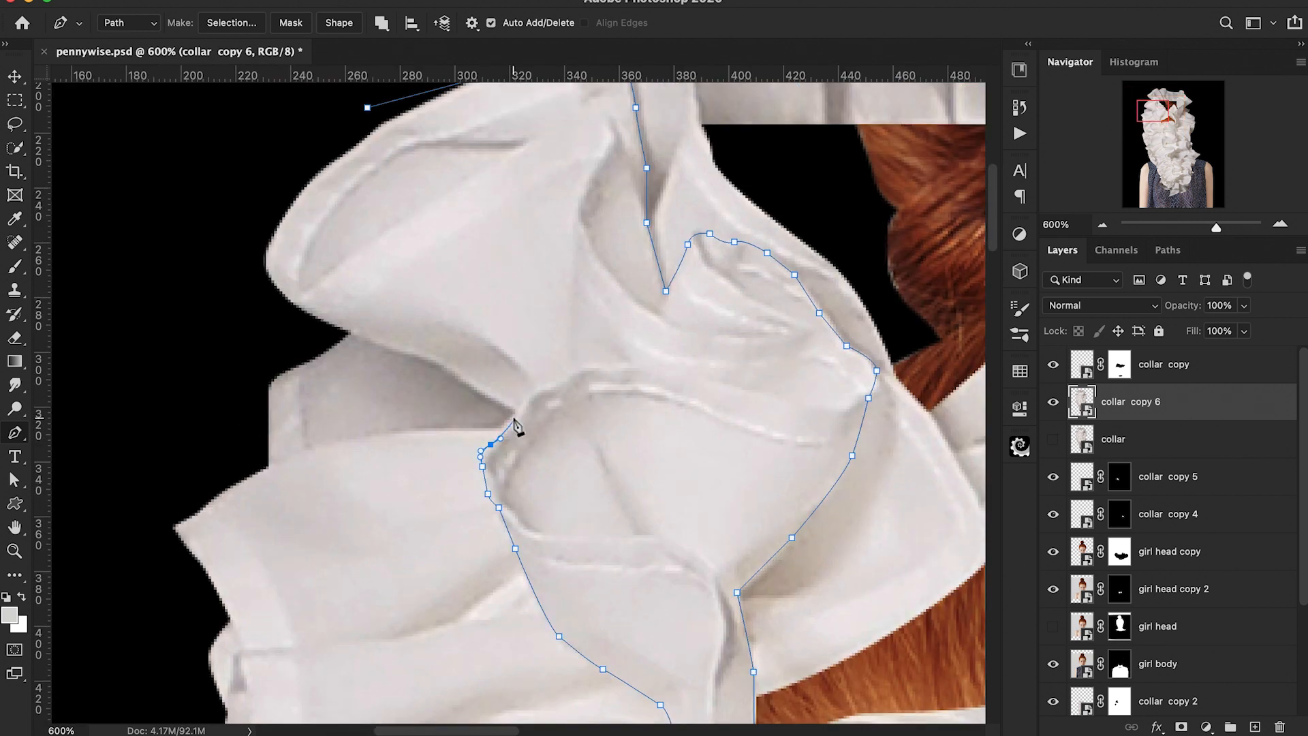
click(512, 417)
click(512, 405)
scroll(514, 405, left, 2)
drag(581, 392, 573, 384)
click(452, 331)
click(371, 310)
click(329, 222)
click(472, 107)
right_click(549, 179)
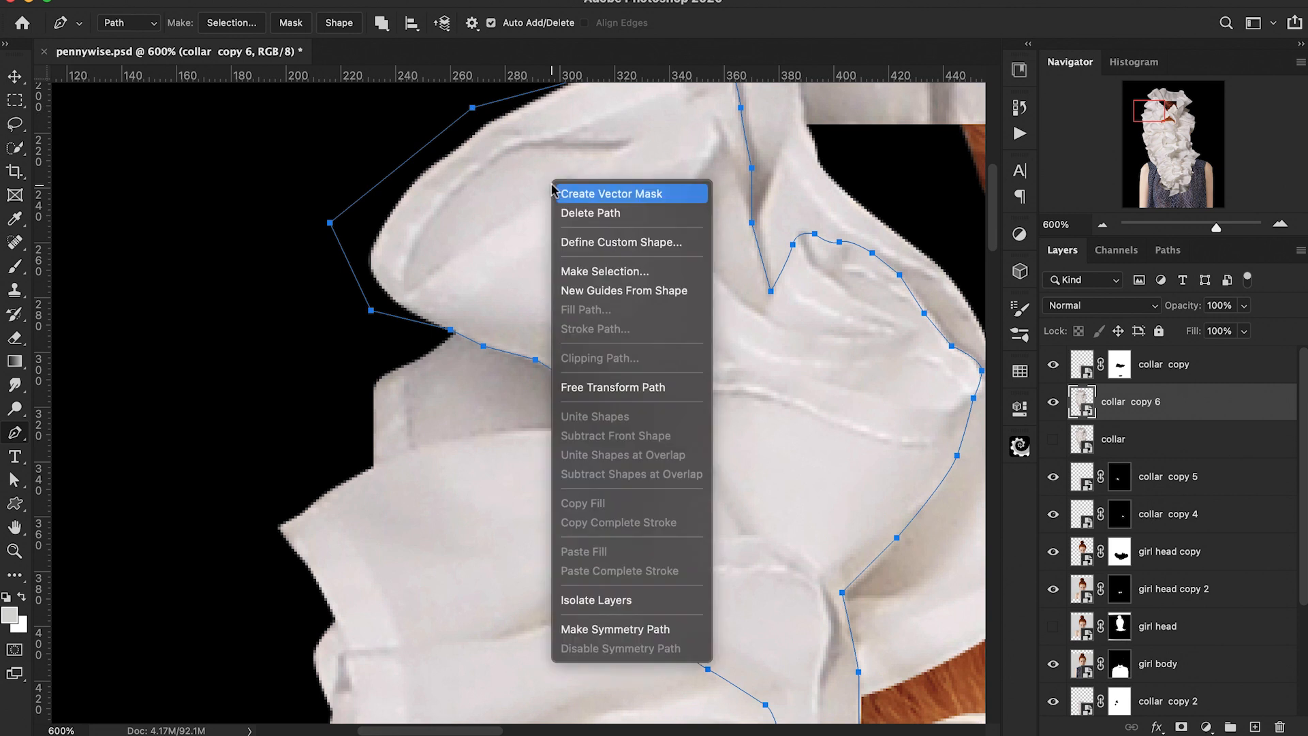
Step: Turn the ruffle path into a selection, copy it to a new layer, and hide collar copy 6
click(593, 267)
click(768, 262)
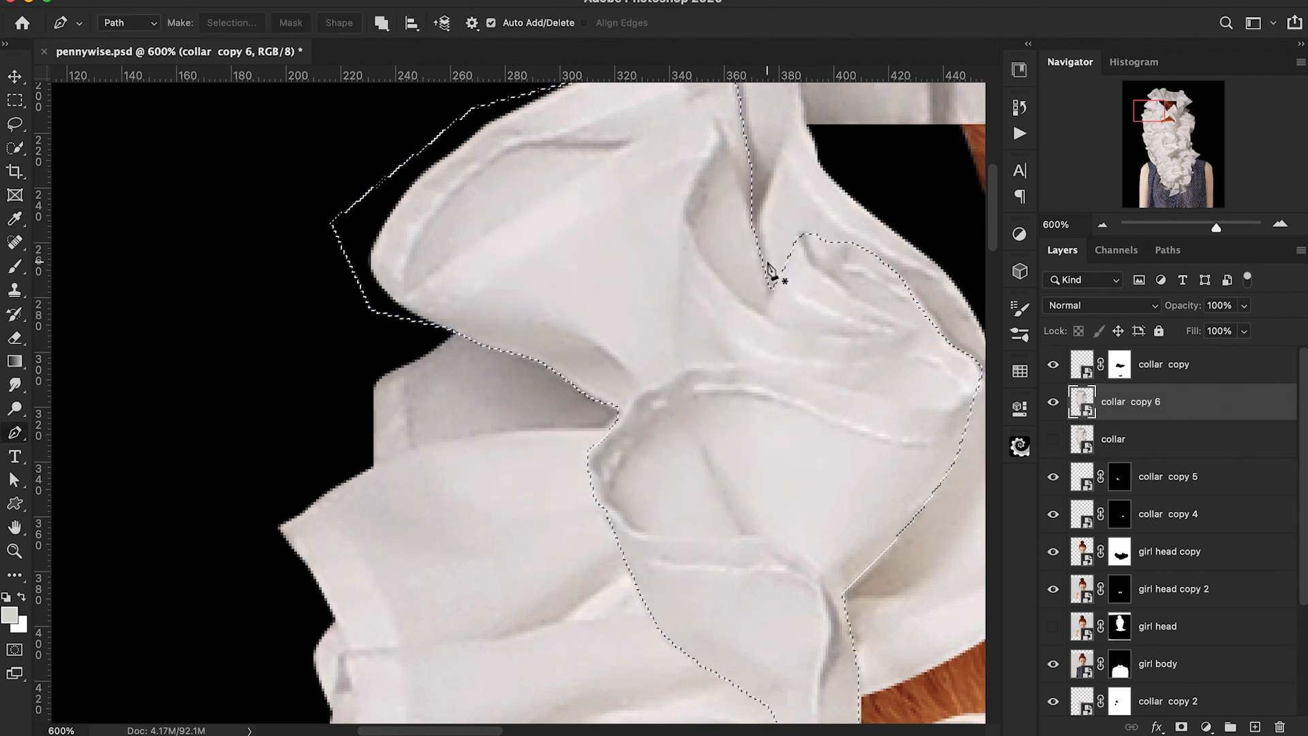
key(super+j)
click(1053, 439)
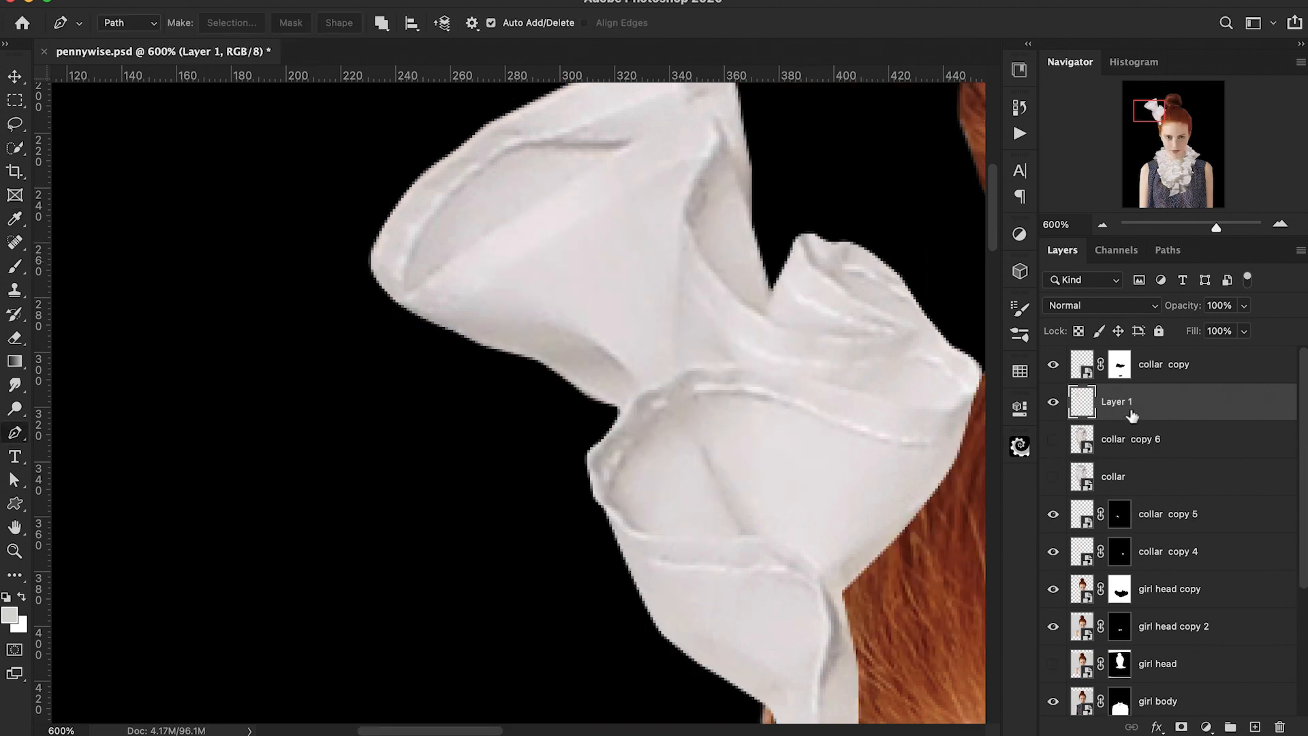
Step: Duplicate Layer 1, hide the original, and scale the copy to about 59% onto the girl's left shoulder
key(super+j)
key(super+minus)
key(super+minus)
key(super+minus)
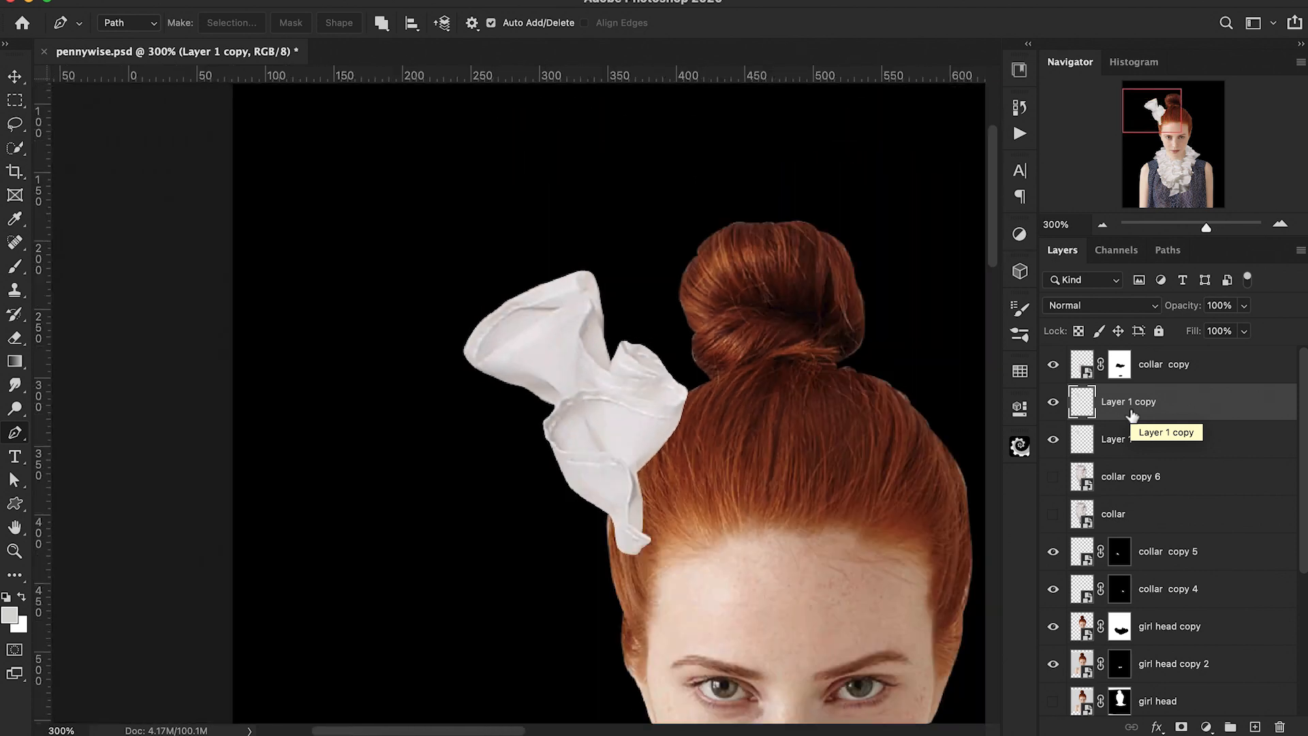
key(super+minus)
click(1054, 443)
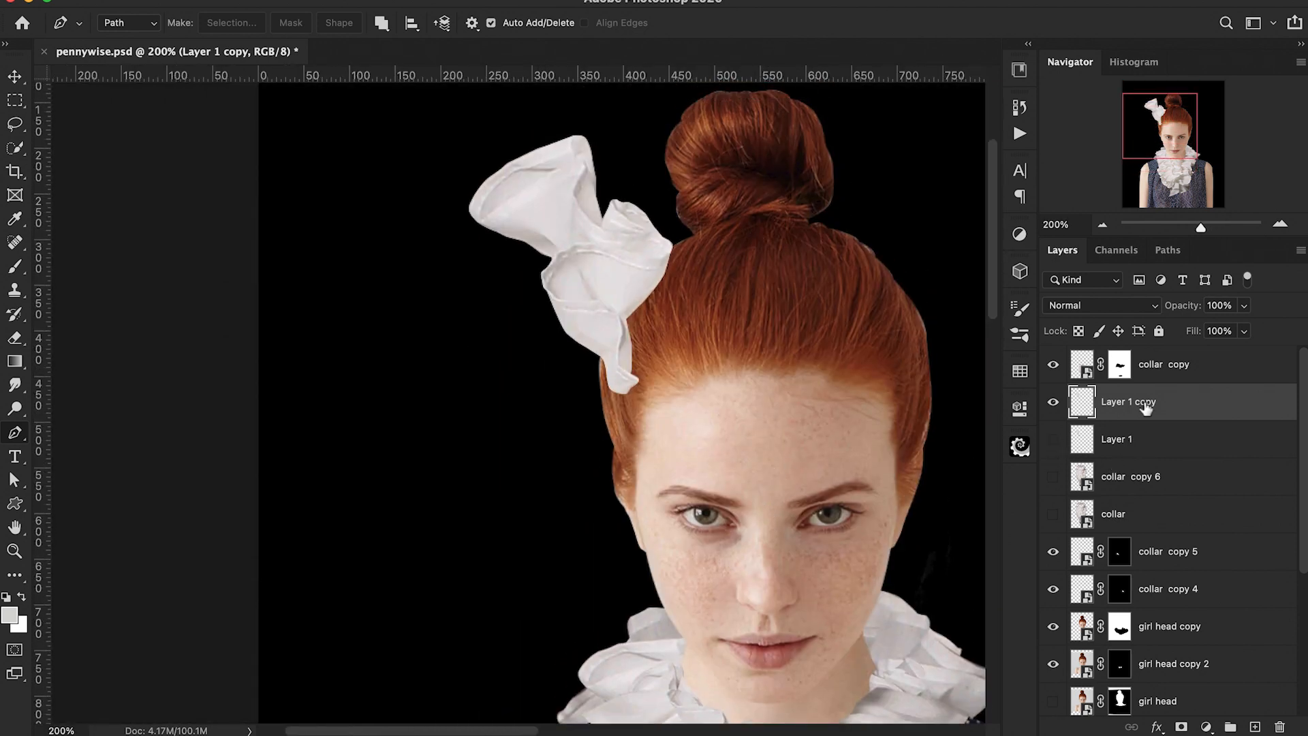
key(super+t)
scroll(693, 419, down, 4)
drag(538, 178, 503, 684)
scroll(420, 435, down, 4)
drag(394, 373, 479, 482)
drag(554, 571, 521, 521)
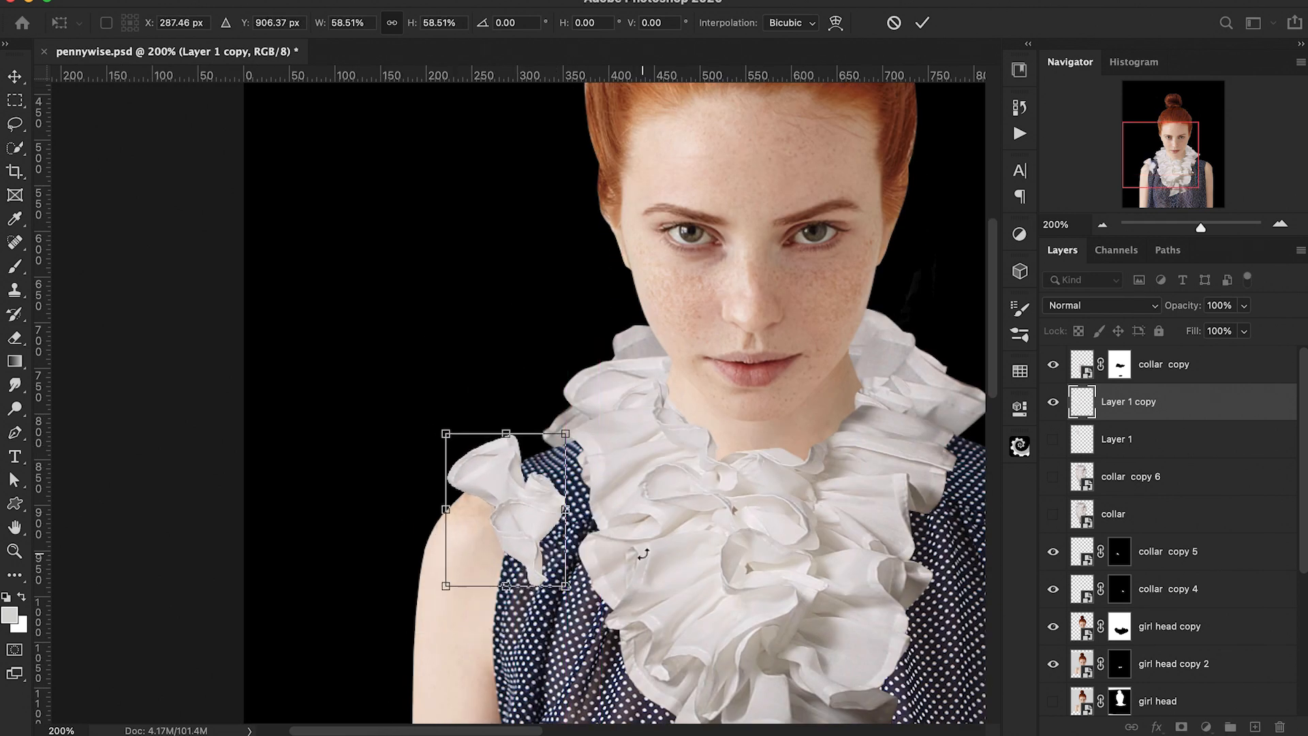
scroll(605, 543, left, 2)
scroll(604, 542, down, 1)
key(Return)
Step: Warp the Layer 1 copy ruffle so it curves around the girl's left shoulder
key(p)
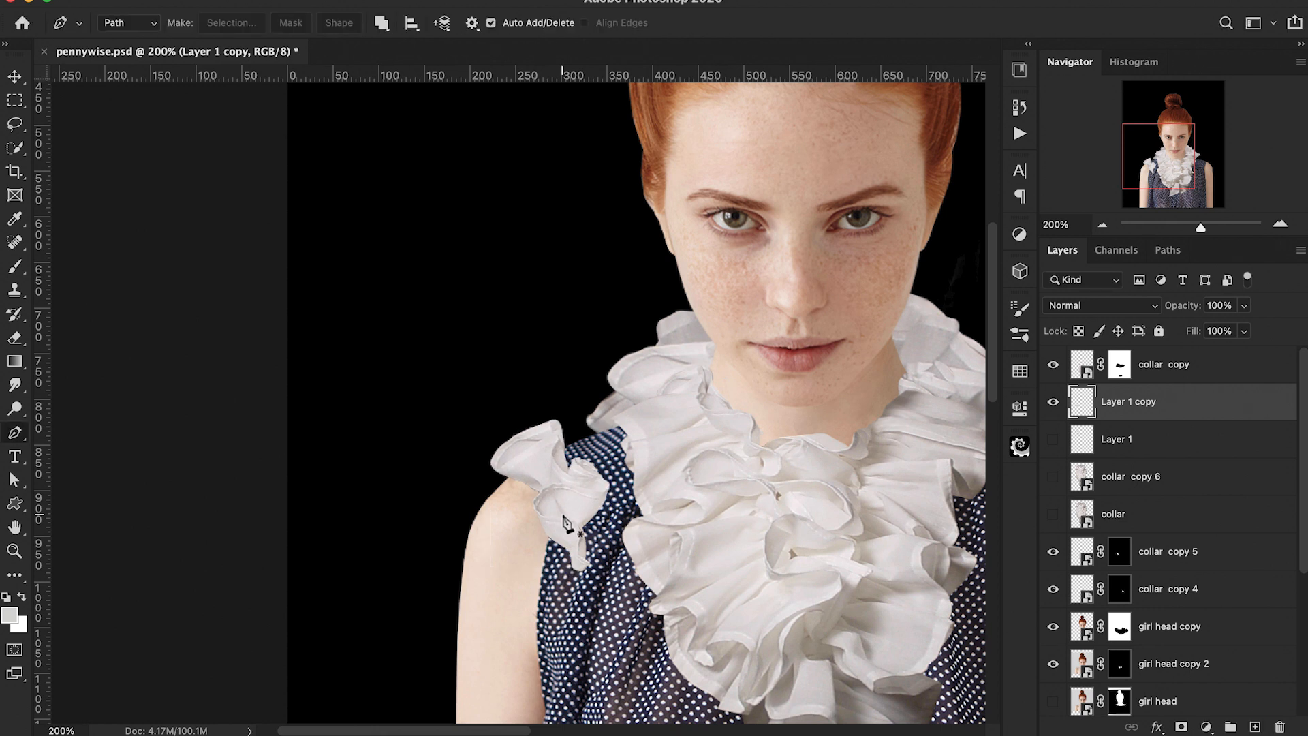
right_click(1132, 407)
scroll(1032, 655, down, 2)
click(1056, 615)
key(ctrl+t)
right_click(545, 531)
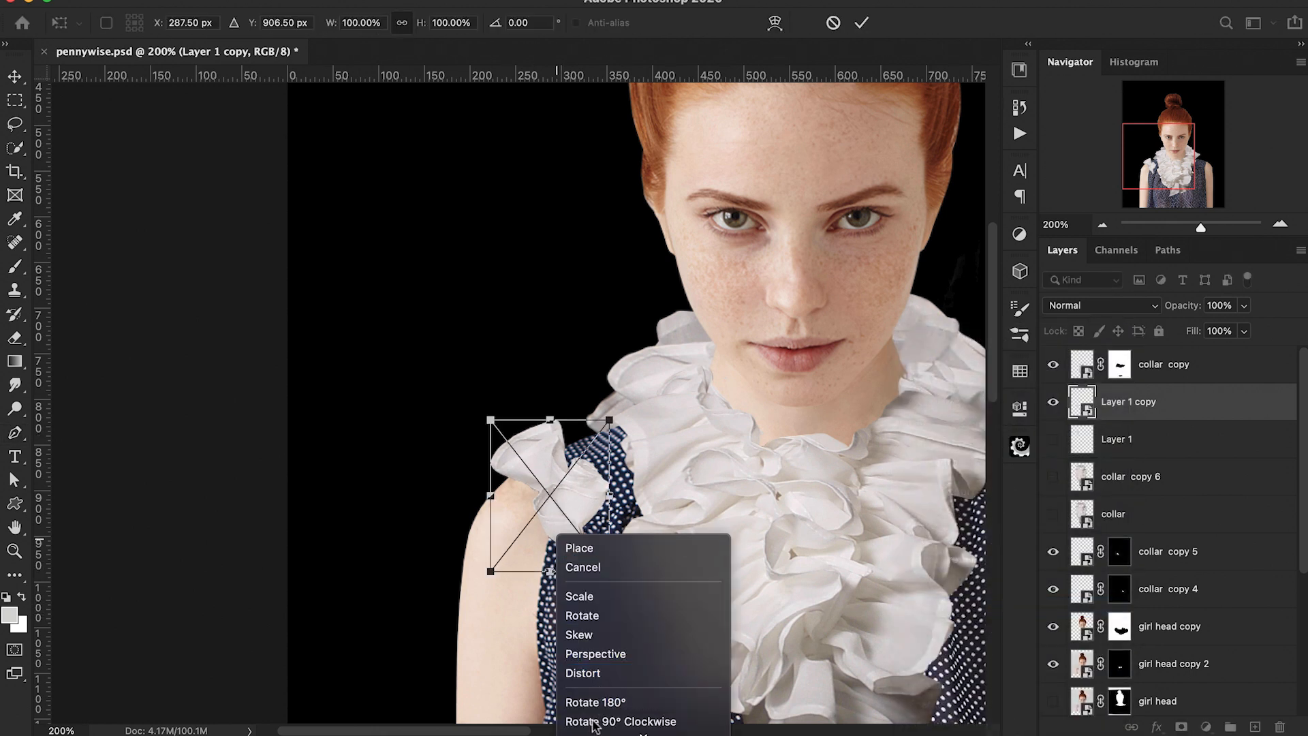
click(593, 674)
drag(594, 570, 554, 562)
drag(601, 488, 581, 488)
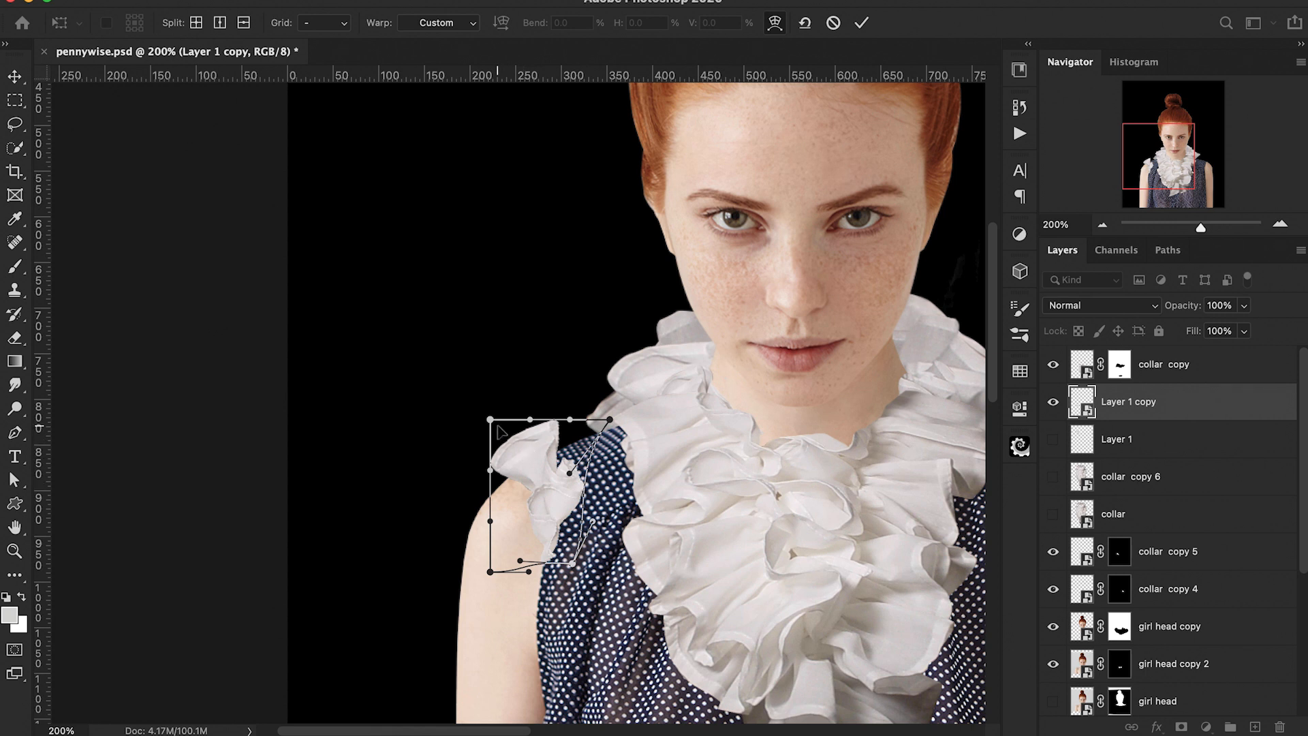
drag(497, 427, 504, 432)
drag(496, 488, 512, 483)
drag(534, 562, 498, 587)
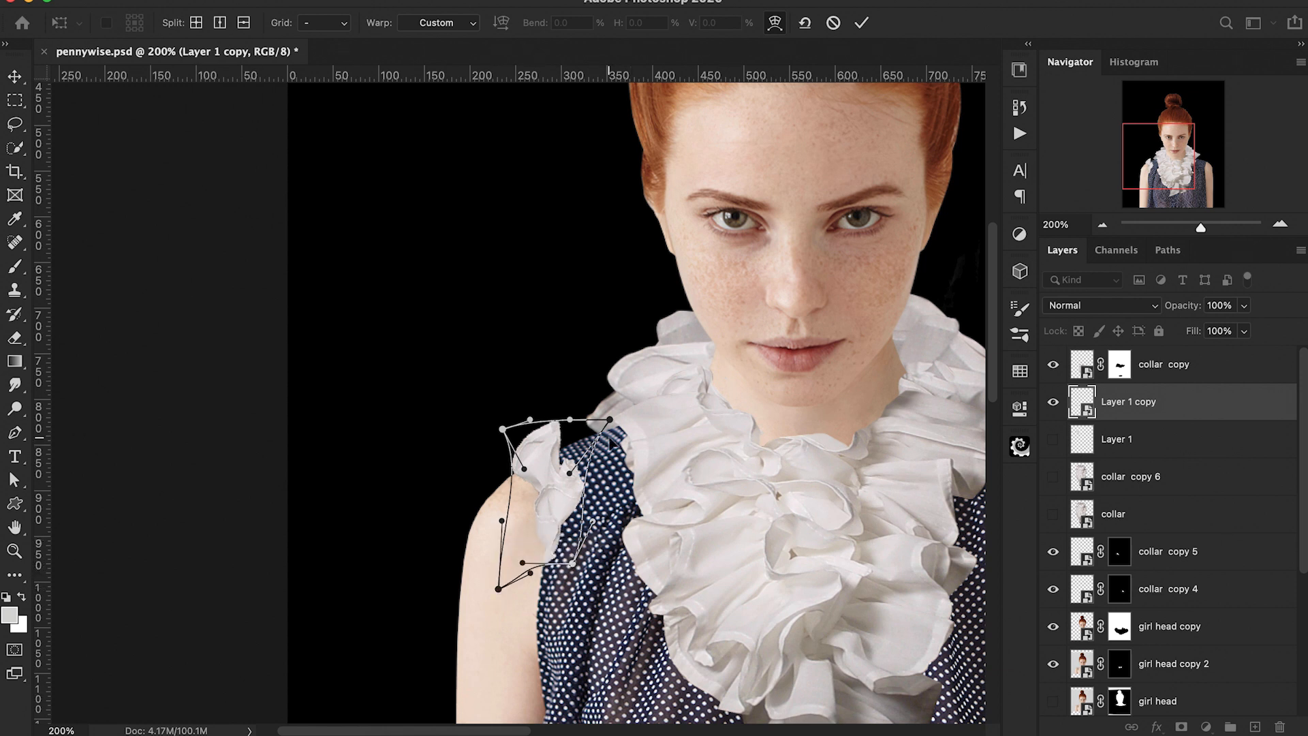
key(Return)
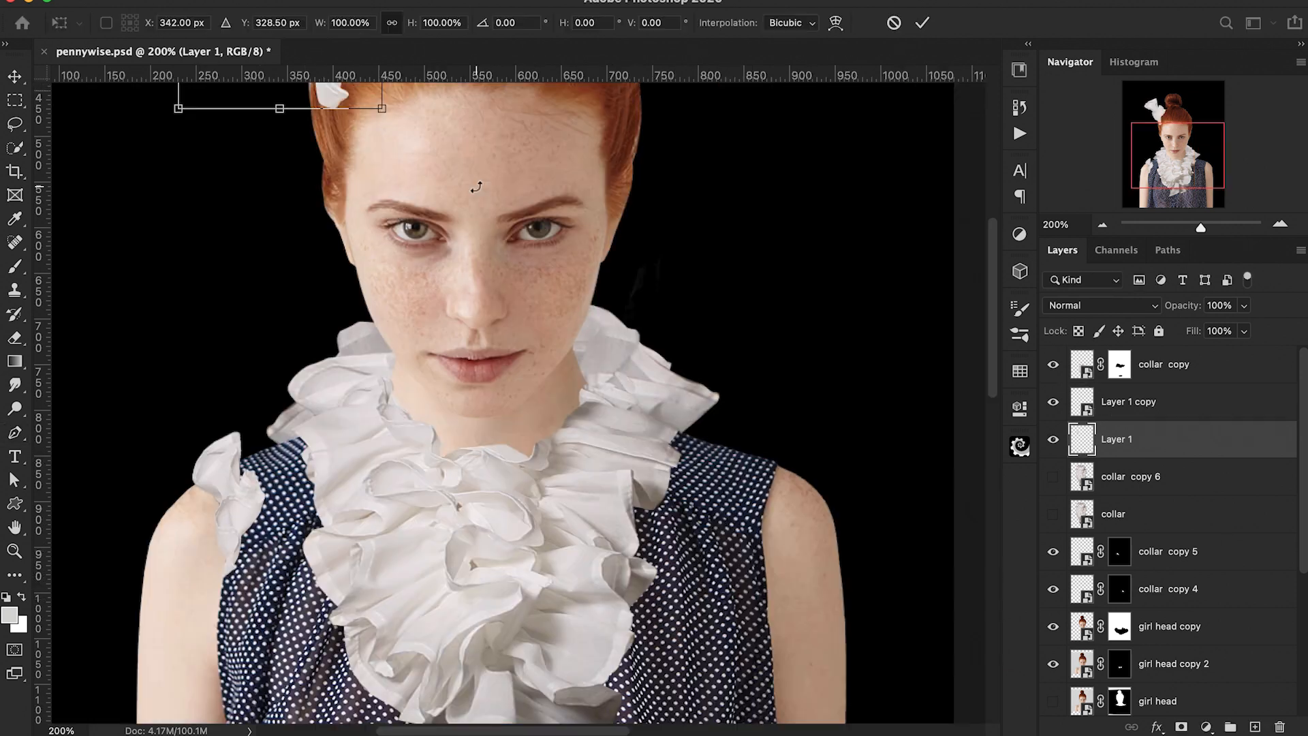
Step: Move Layer 1's ruffle onto the girl's right shoulder, flip it horizontally and resize it
drag(357, 105, 798, 504)
right_click(752, 418)
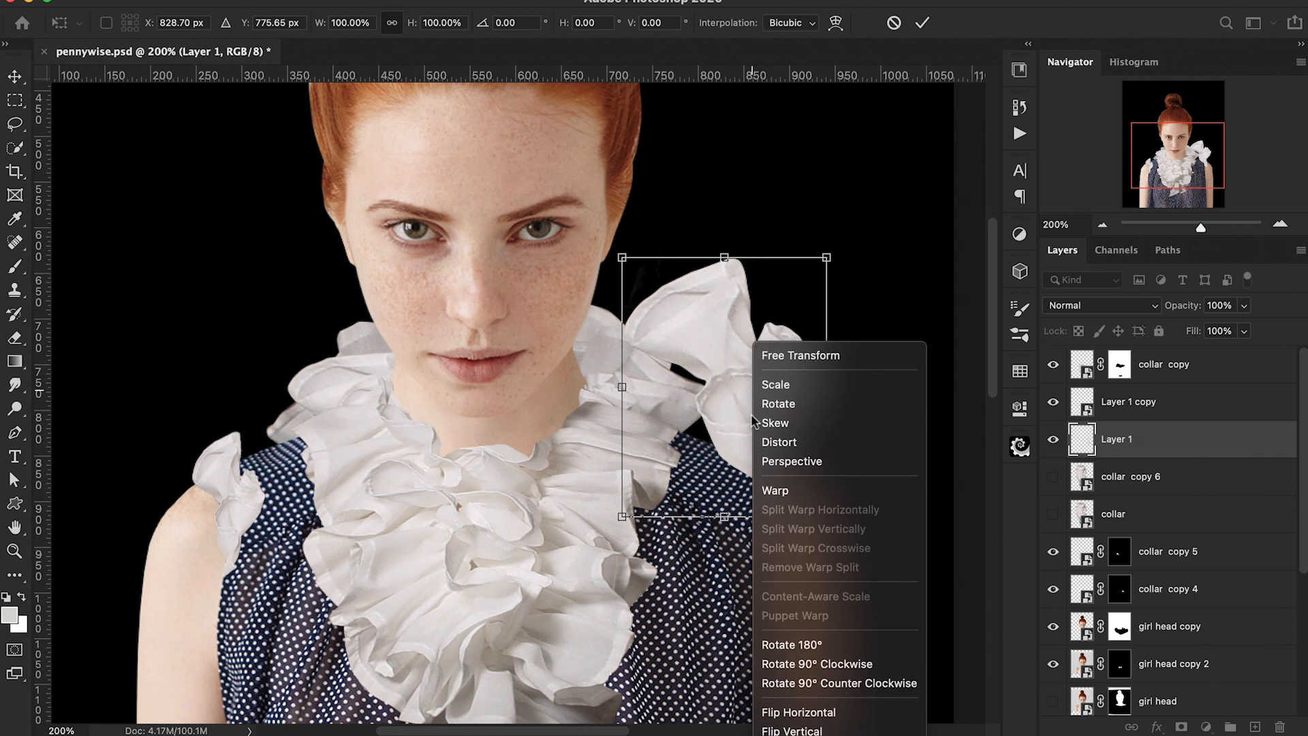
click(799, 712)
drag(764, 416, 810, 536)
drag(872, 373, 836, 431)
key(Return)
Step: Warp the Layer 1 ruffle to sit over the right shoulder
right_click(1156, 443)
scroll(1073, 706, down, 5)
click(1027, 608)
key(super+t)
right_click(741, 531)
scroll(779, 673, down, 5)
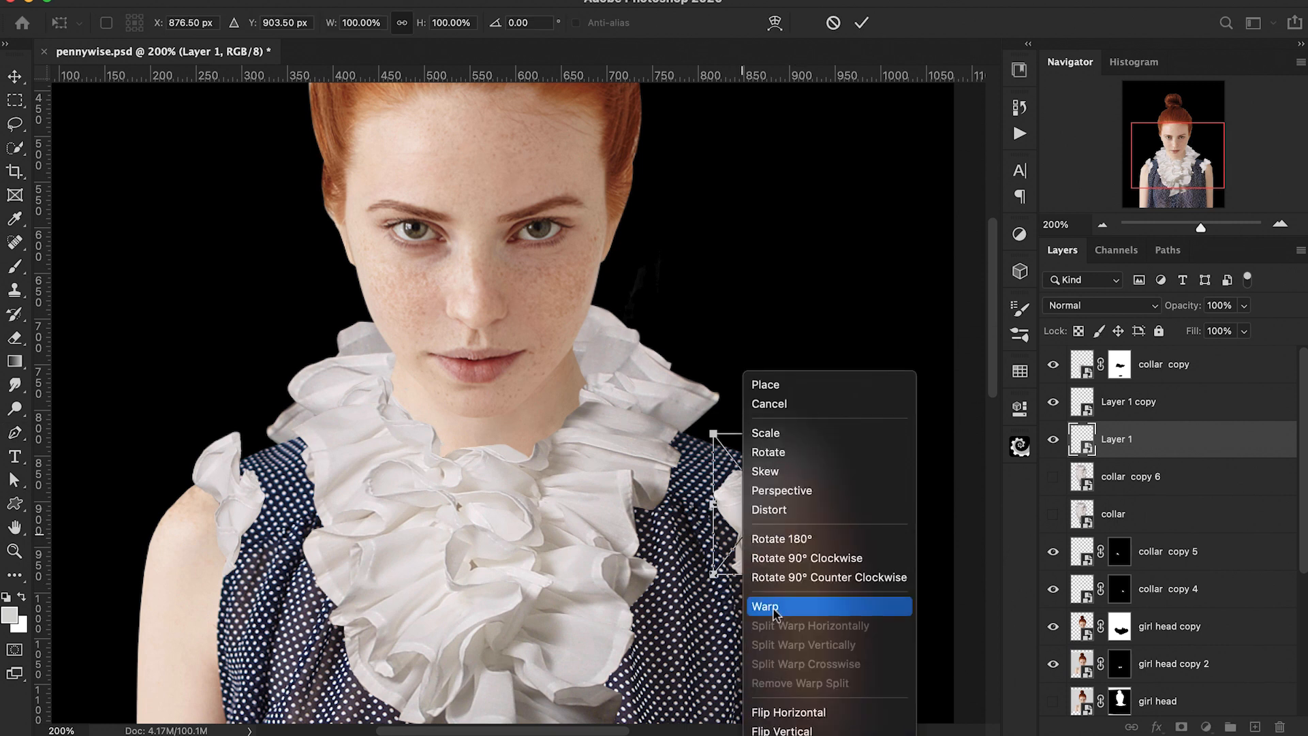
click(773, 612)
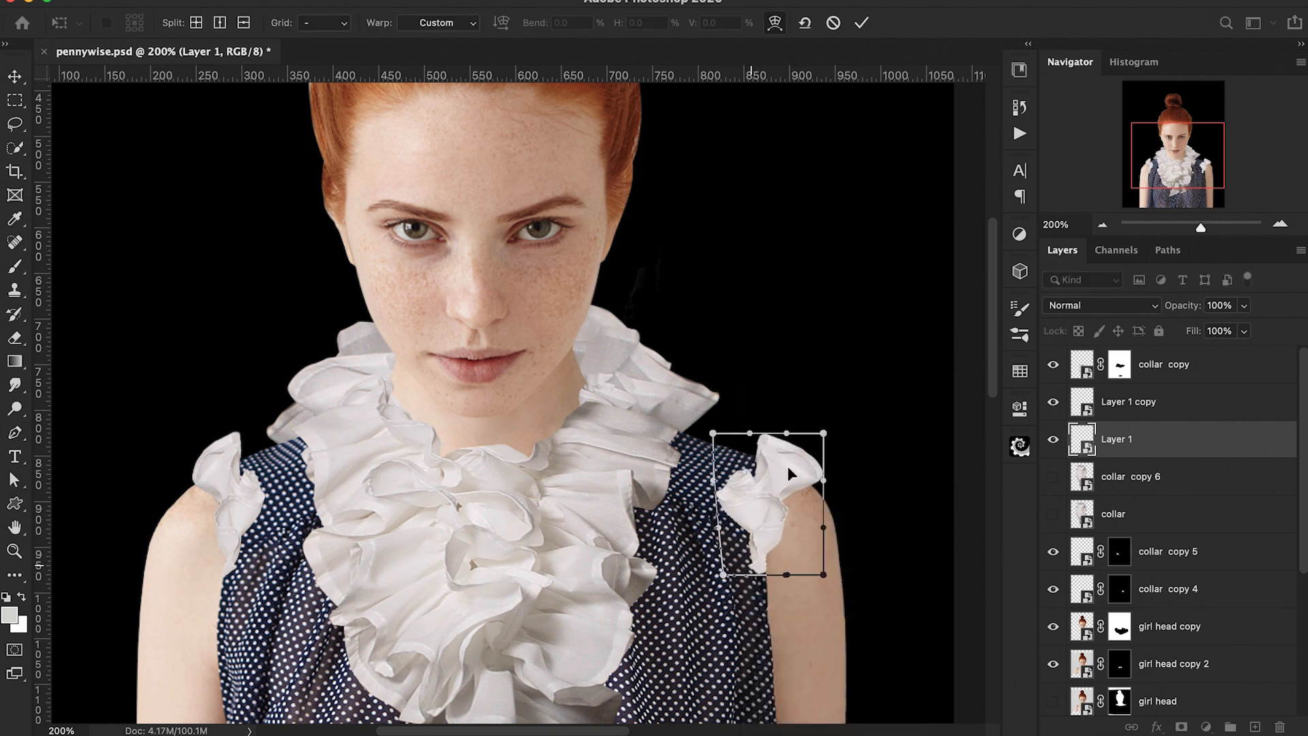
drag(713, 433, 713, 454)
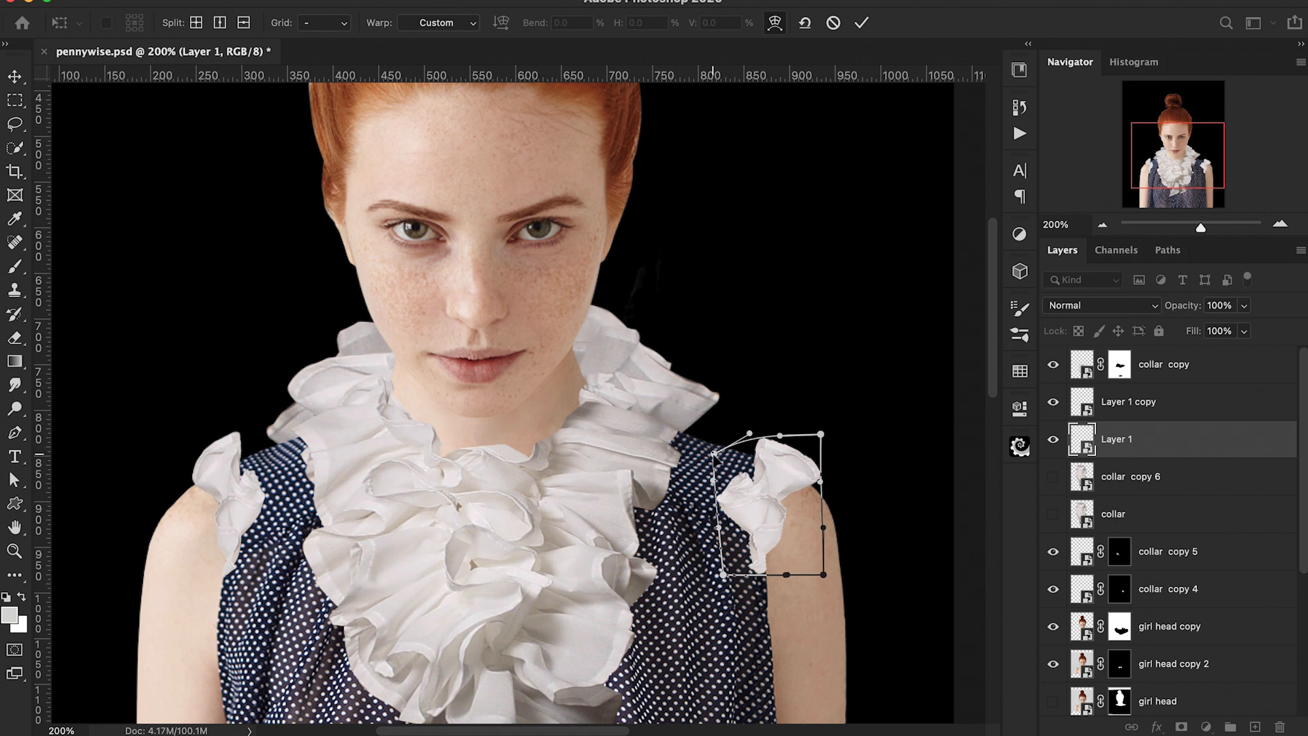
key(Return)
Step: Show collar copy 6 and move it below the girl body layer
key(p)
key(super+1)
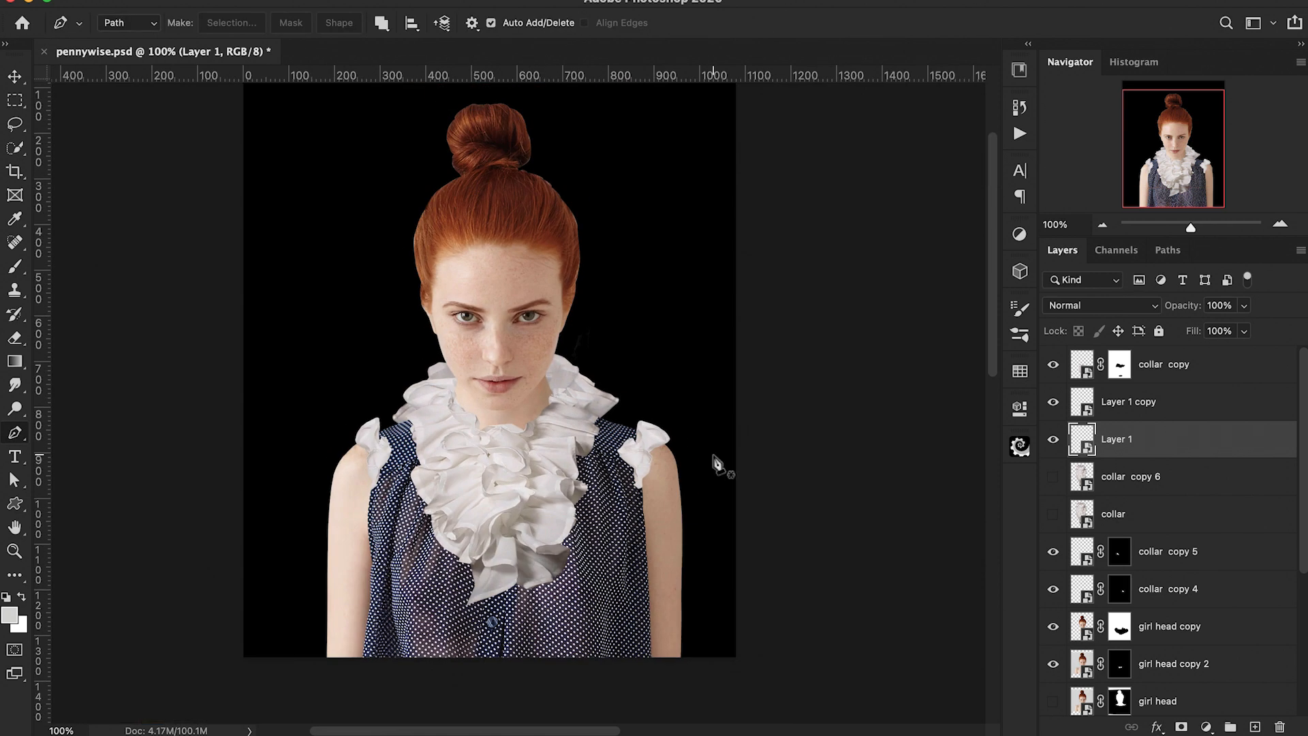
click(1053, 476)
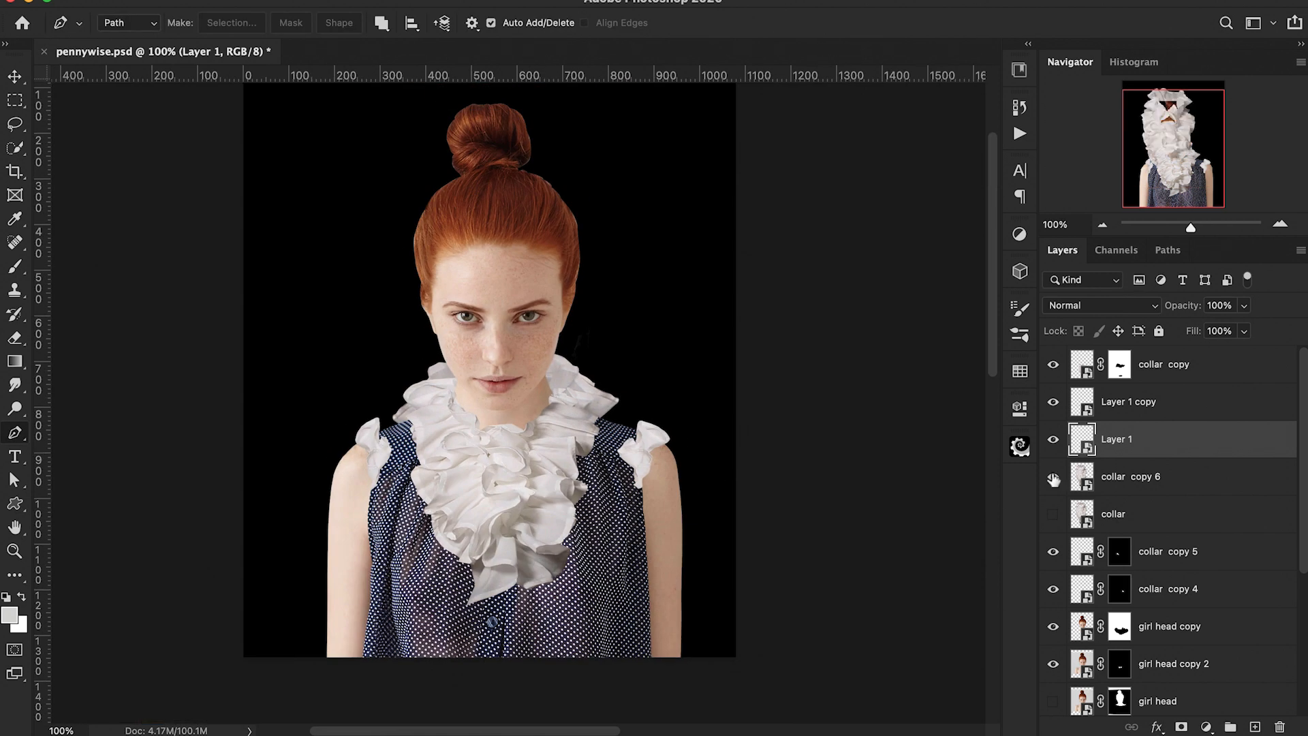
click(1134, 478)
scroll(1134, 479, down, 3)
drag(1211, 385, 1183, 574)
Step: Scale and reshape collar copy 6 into a smaller ruffle behind the girl's left shoulder
key(ctrl+t)
drag(509, 390, 491, 636)
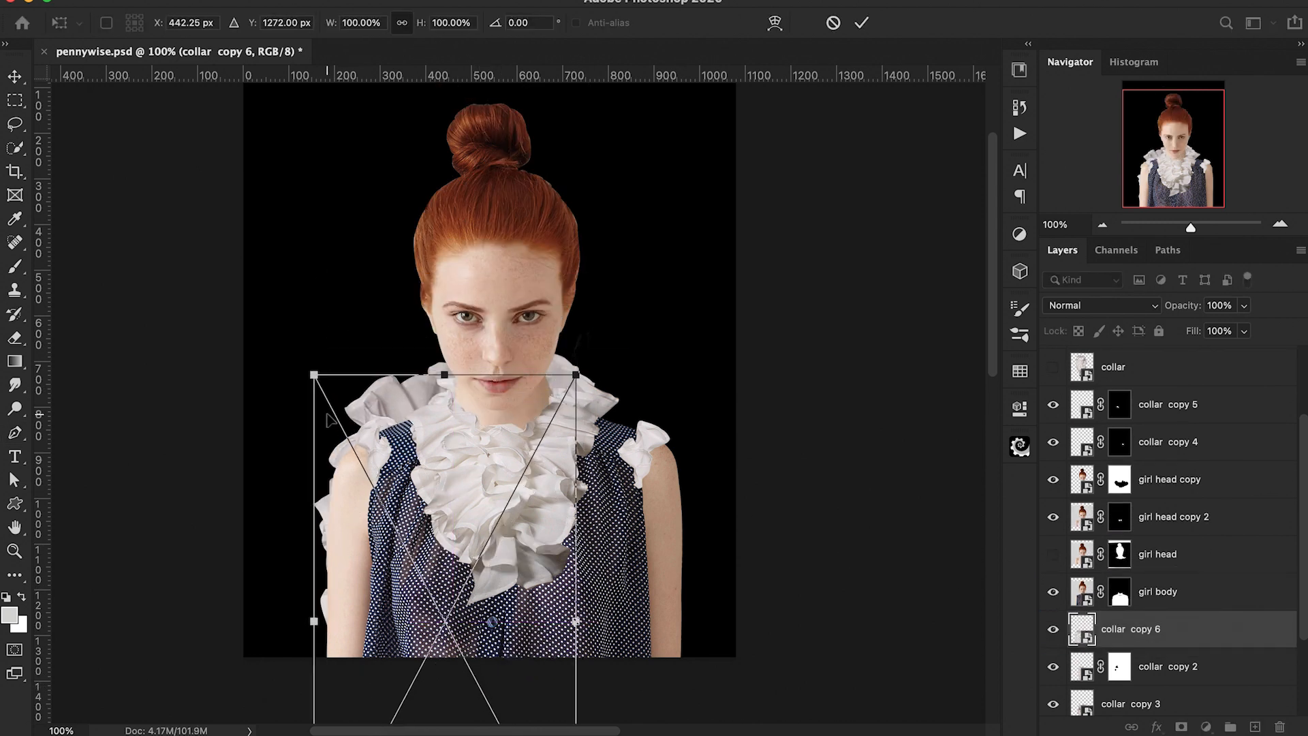
drag(325, 388, 328, 403)
drag(446, 490, 447, 414)
drag(531, 321, 454, 464)
drag(409, 545, 425, 468)
key(super+plus)
key(super+plus)
mouse_move(577, 520)
mouse_down()
mouse_move(577, 498)
mouse_move(590, 520)
mouse_up()
key(Return)
Step: Add an inverted black mask to collar copy 6 and paint to reveal ruffles around the left shoulder
key(p)
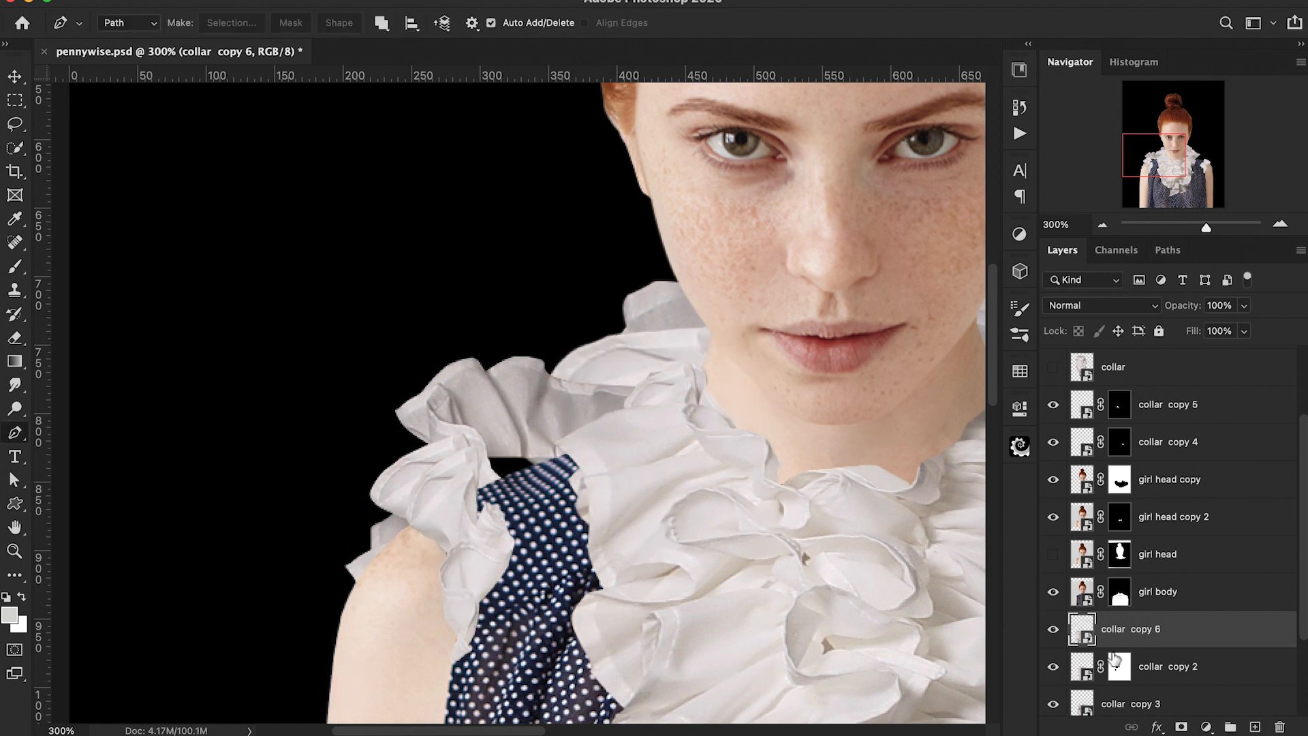
click(1181, 727)
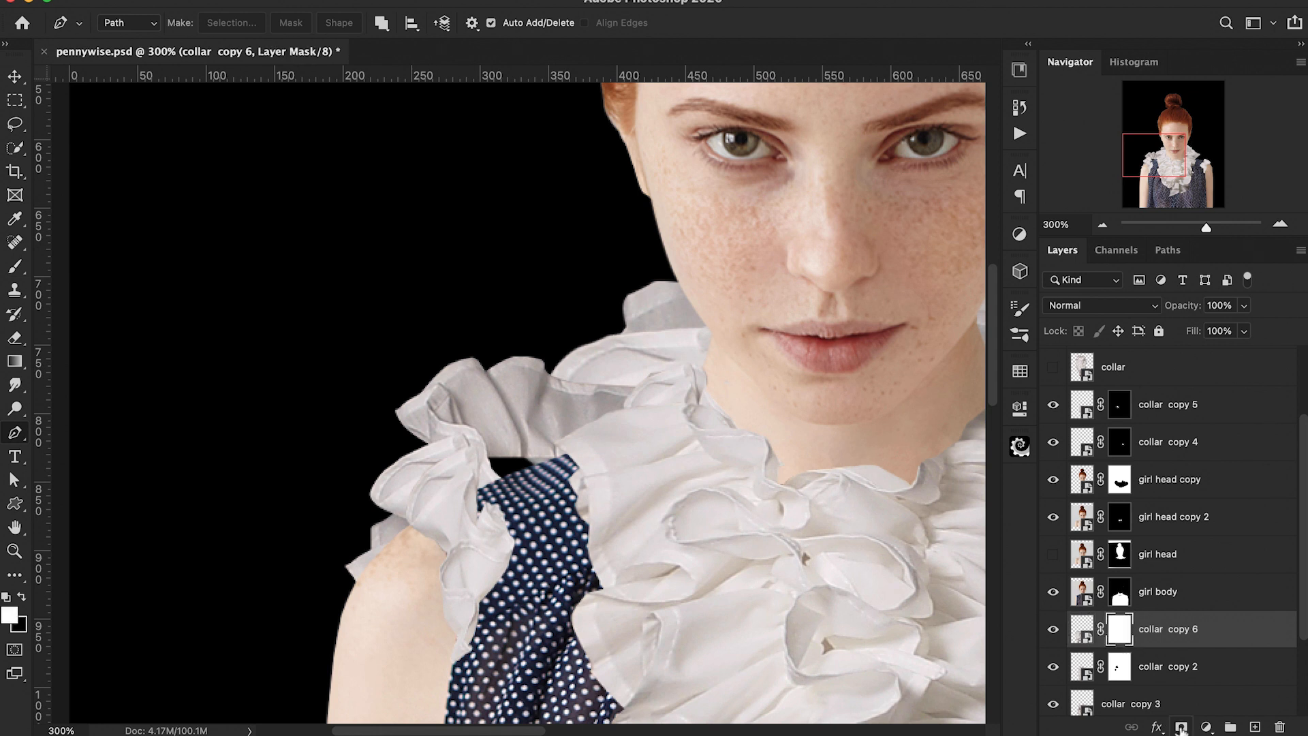
key(super+i)
key(b)
mouse_move(470, 487)
mouse_down()
mouse_move(448, 438)
mouse_move(398, 462)
mouse_move(385, 481)
mouse_move(402, 511)
mouse_move(390, 579)
mouse_up()
key(x)
drag(409, 432, 489, 426)
scroll(502, 432, up, 3)
key(bracketleft)
key(bracketleft)
mouse_move(421, 468)
mouse_down()
mouse_move(384, 488)
mouse_move(328, 499)
mouse_move(375, 482)
mouse_move(413, 487)
mouse_move(376, 484)
mouse_up()
key(x)
key(super+minus)
key(super+minus)
key(super+minus)
key(super+minus)
key(super+minus)
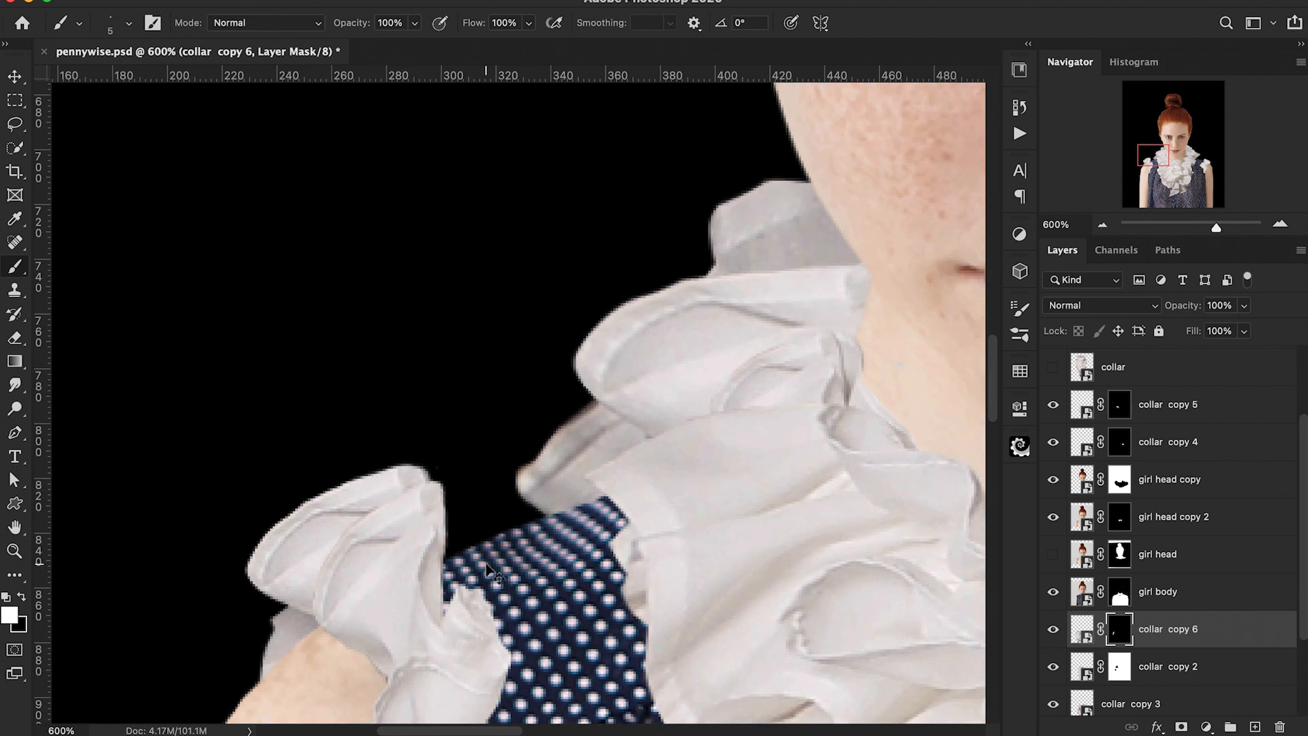
Step: Scale and position collar copy 7 over the girl's right shoulder
scroll(485, 565, right, 3)
scroll(486, 565, right, 3)
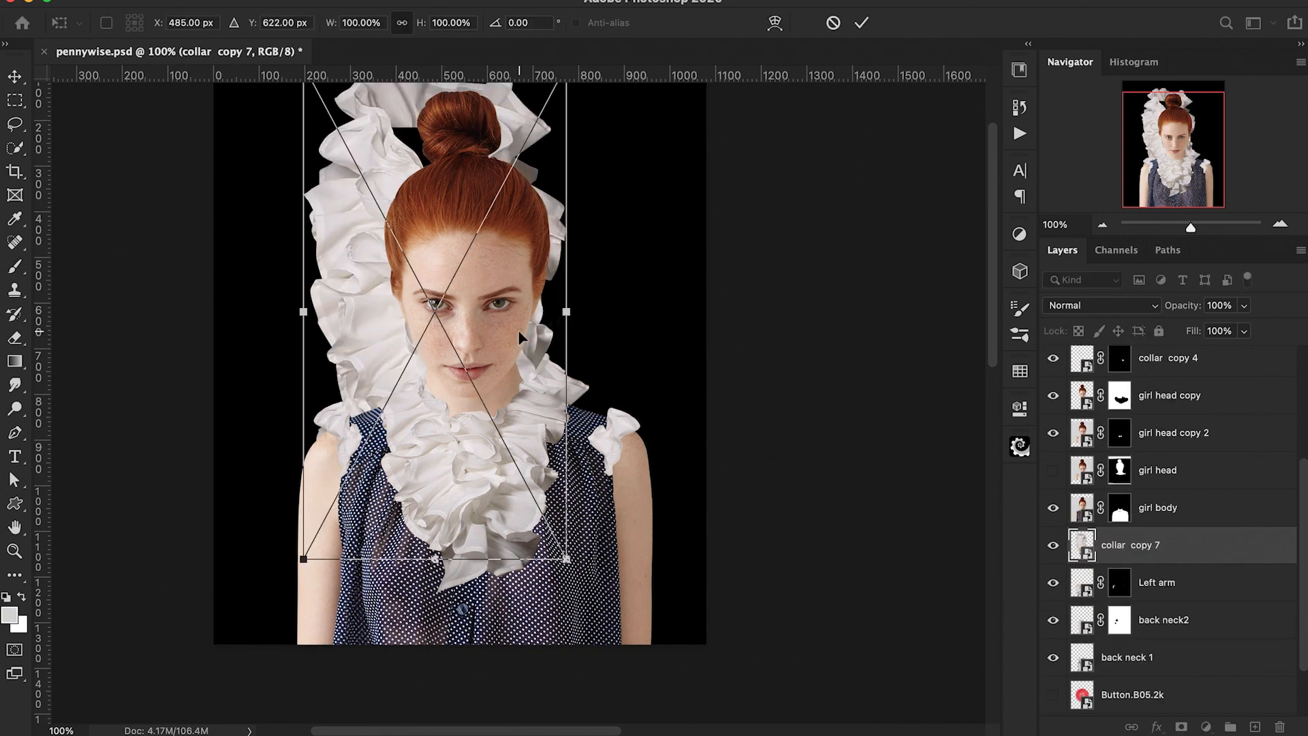
drag(517, 330, 627, 633)
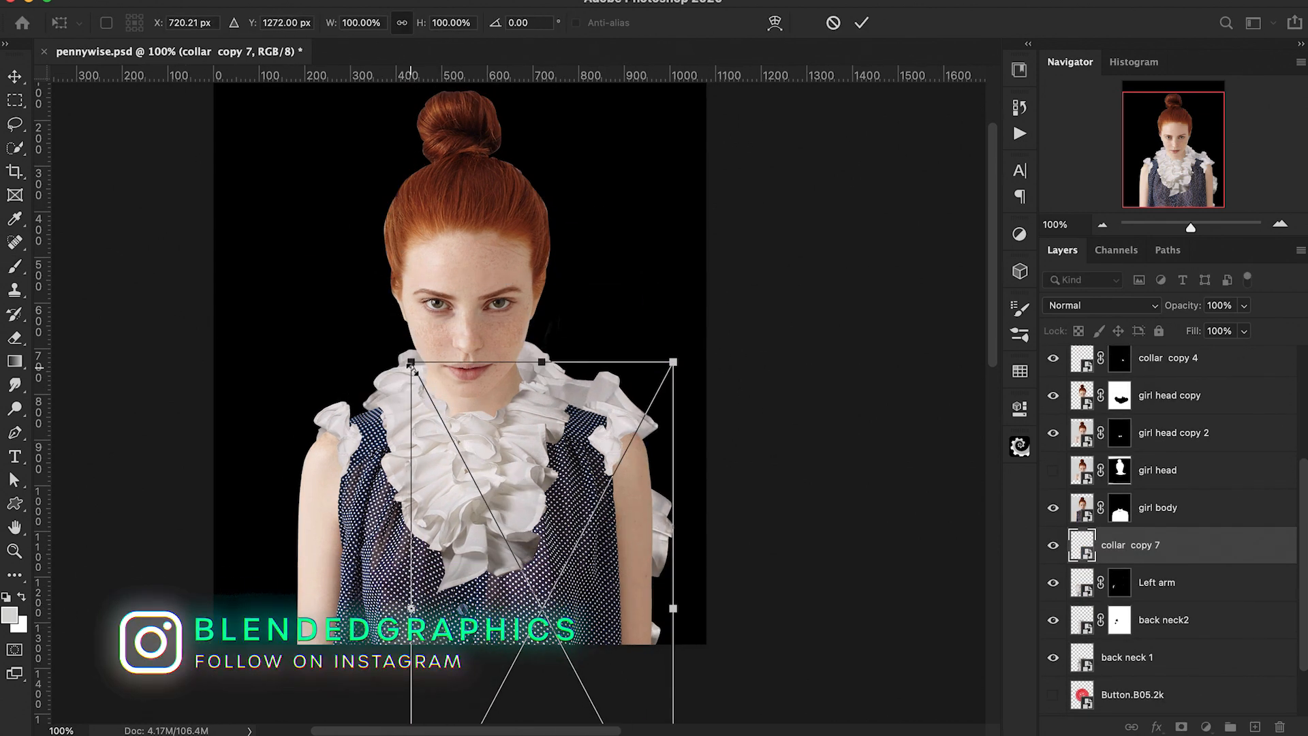
drag(411, 362, 557, 473)
key(super+equal)
key(Return)
Step: Add a black layer mask to collar copy 7 and paint white to reveal ruffles at the right shoulder
key(b)
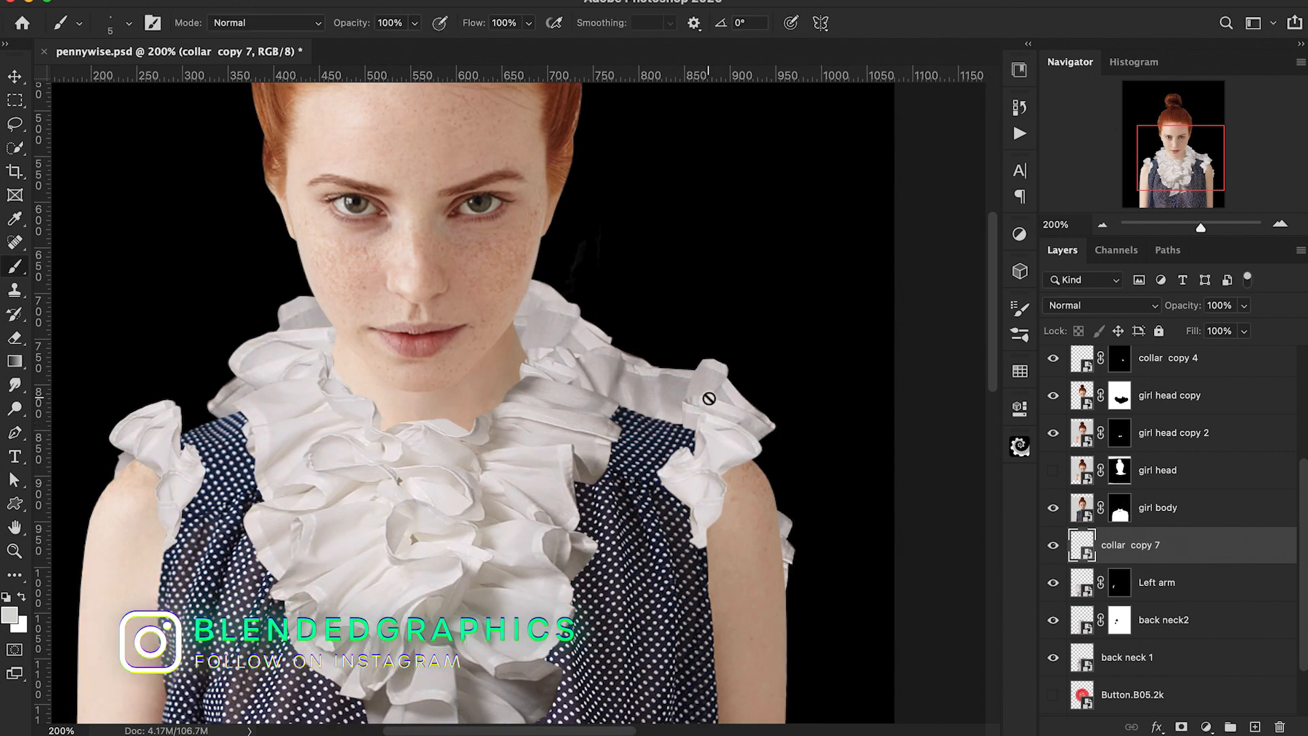
alt+click(1181, 726)
key(bracketright)
key(bracketright)
key(bracketright)
key(bracketright)
mouse_move(728, 435)
mouse_down()
mouse_move(730, 398)
mouse_move(713, 417)
mouse_move(715, 387)
mouse_move(766, 381)
mouse_move(712, 365)
mouse_move(699, 391)
mouse_up()
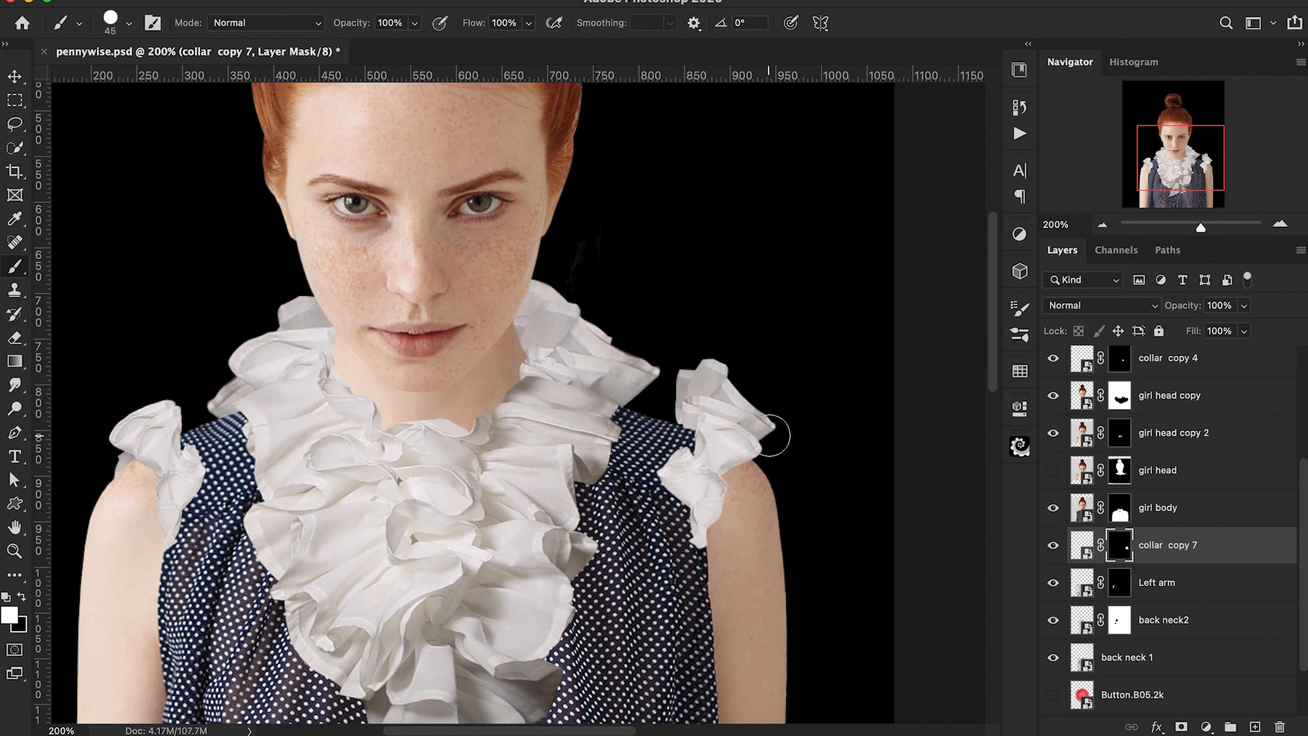
Step: Refine collar copy 7's mask at the right shoulder, painting black and white with smaller and larger brushes to clean the ruffle edges
key(super+plus)
key(super+plus)
scroll(769, 435, right, 5)
key(super+plus)
key(bracketleft)
key(bracketleft)
key(bracketleft)
key(bracketleft)
key(bracketleft)
key(bracketleft)
key(bracketleft)
key(bracketleft)
key(x)
mouse_move(737, 353)
mouse_down()
mouse_move(702, 415)
mouse_move(696, 500)
mouse_move(705, 397)
mouse_up()
key(super+minus)
key(super+minus)
key(super+minus)
key(super+minus)
key(super+plus)
key(super+plus)
key(super+plus)
key(super+plus)
drag(821, 379, 802, 382)
mouse_move(765, 429)
mouse_down()
mouse_move(829, 379)
mouse_move(770, 385)
mouse_move(767, 368)
mouse_move(805, 339)
mouse_move(757, 387)
mouse_move(724, 391)
mouse_up()
key(bracketright)
key(bracketright)
key(bracketright)
key(bracketright)
key(bracketright)
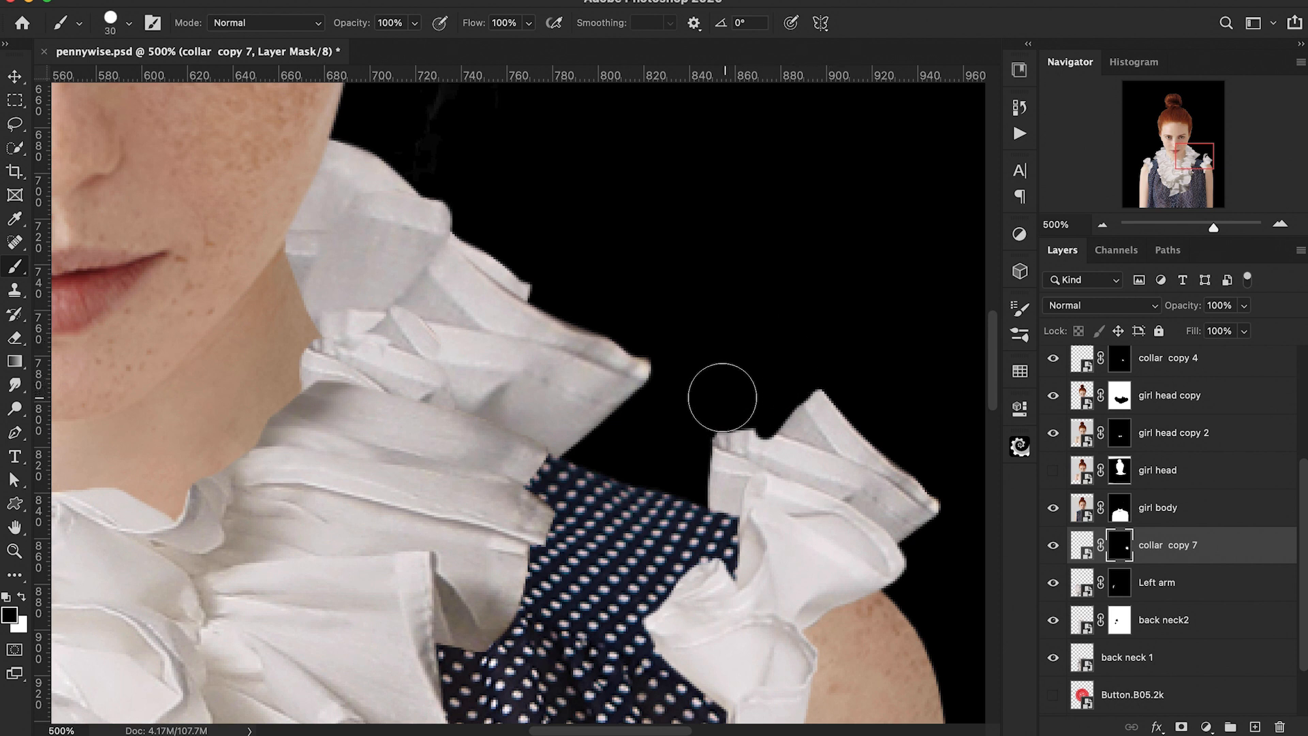
key(bracketleft)
key(bracketleft)
key(bracketleft)
key(bracketleft)
key(bracketleft)
key(bracketleft)
key(bracketleft)
key(x)
mouse_move(753, 436)
mouse_down()
mouse_move(779, 444)
mouse_move(722, 443)
mouse_up()
key(super+1)
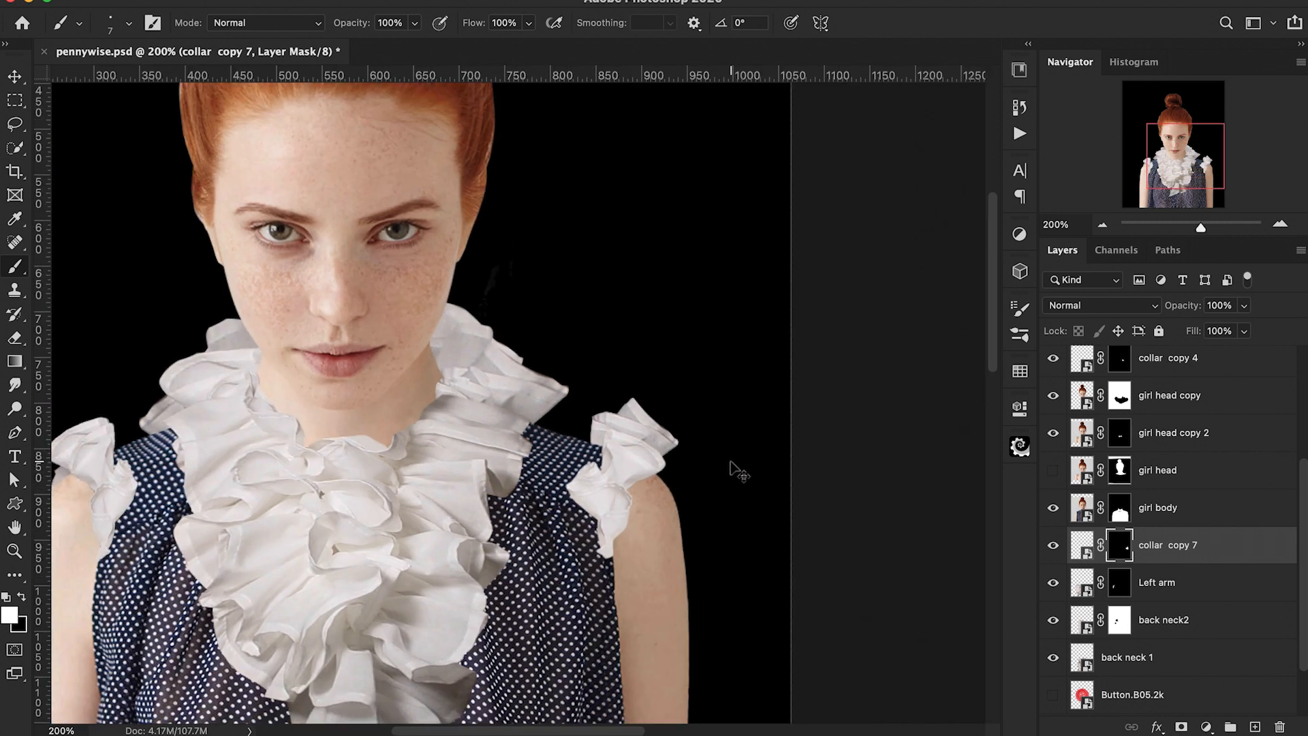
scroll(730, 462, left, 5)
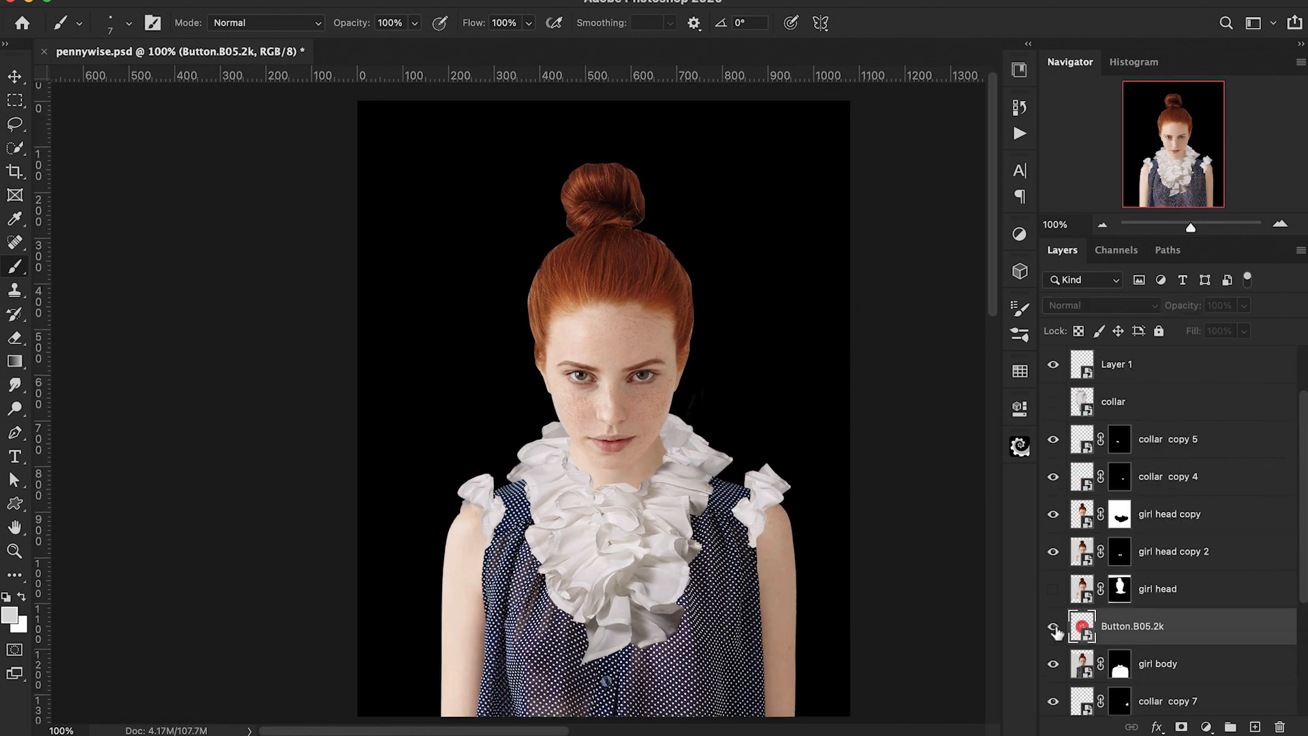
Step: Show the red button layer and scale it down to a small button at the shirt's centre just below the ruffles
click(1053, 626)
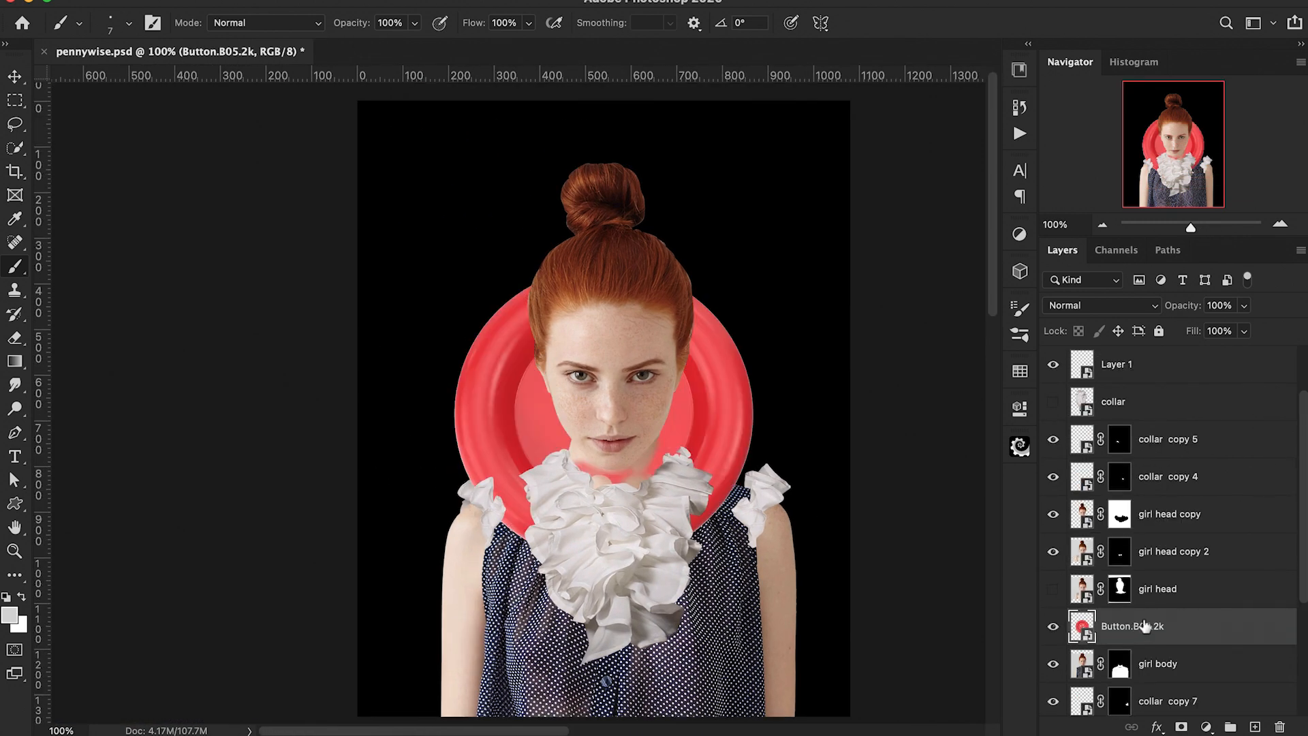
key(super+t)
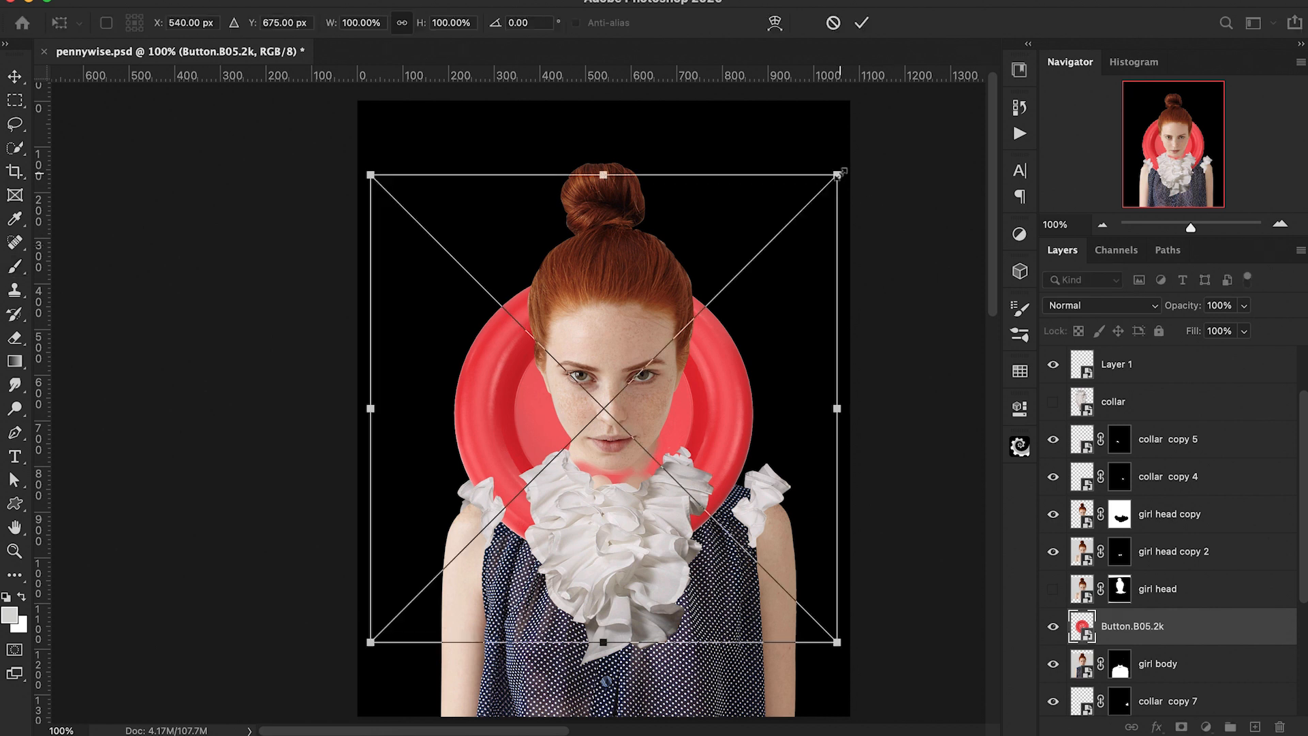
drag(838, 175, 608, 681)
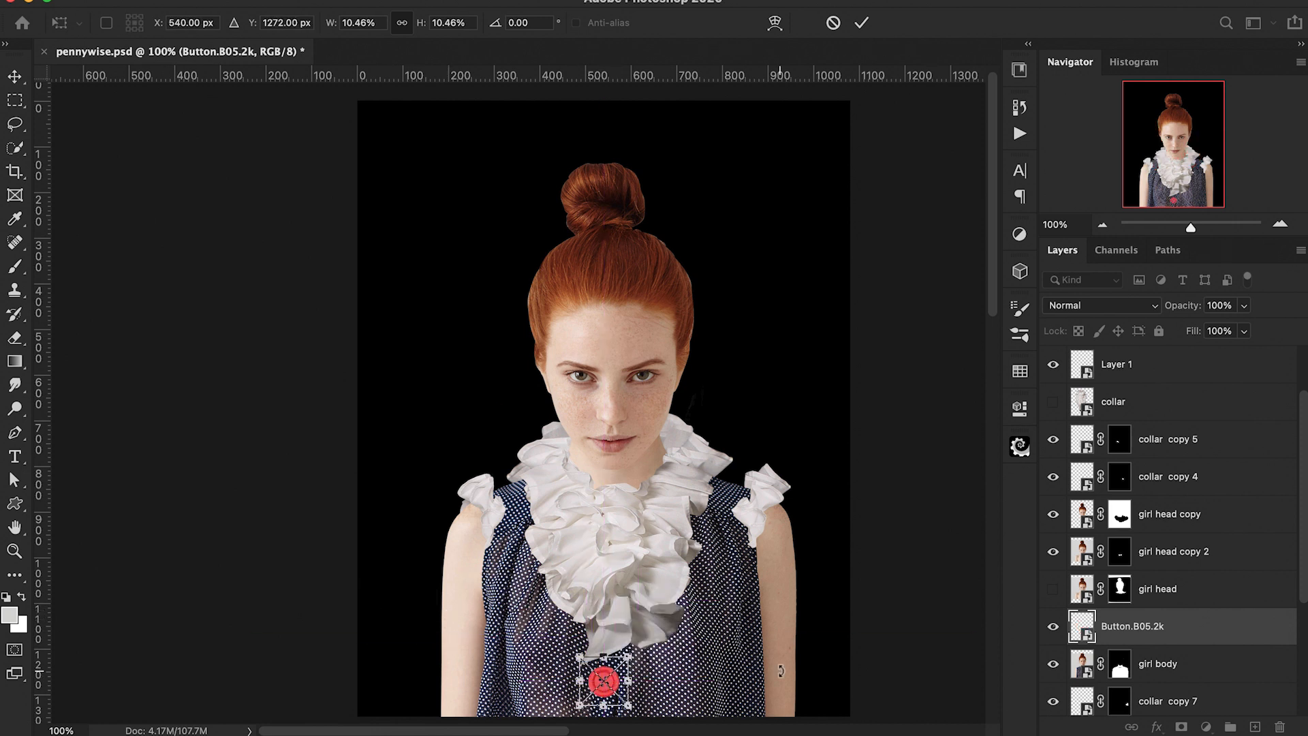
key(super+plus)
key(super+plus)
drag(833, 457, 783, 402)
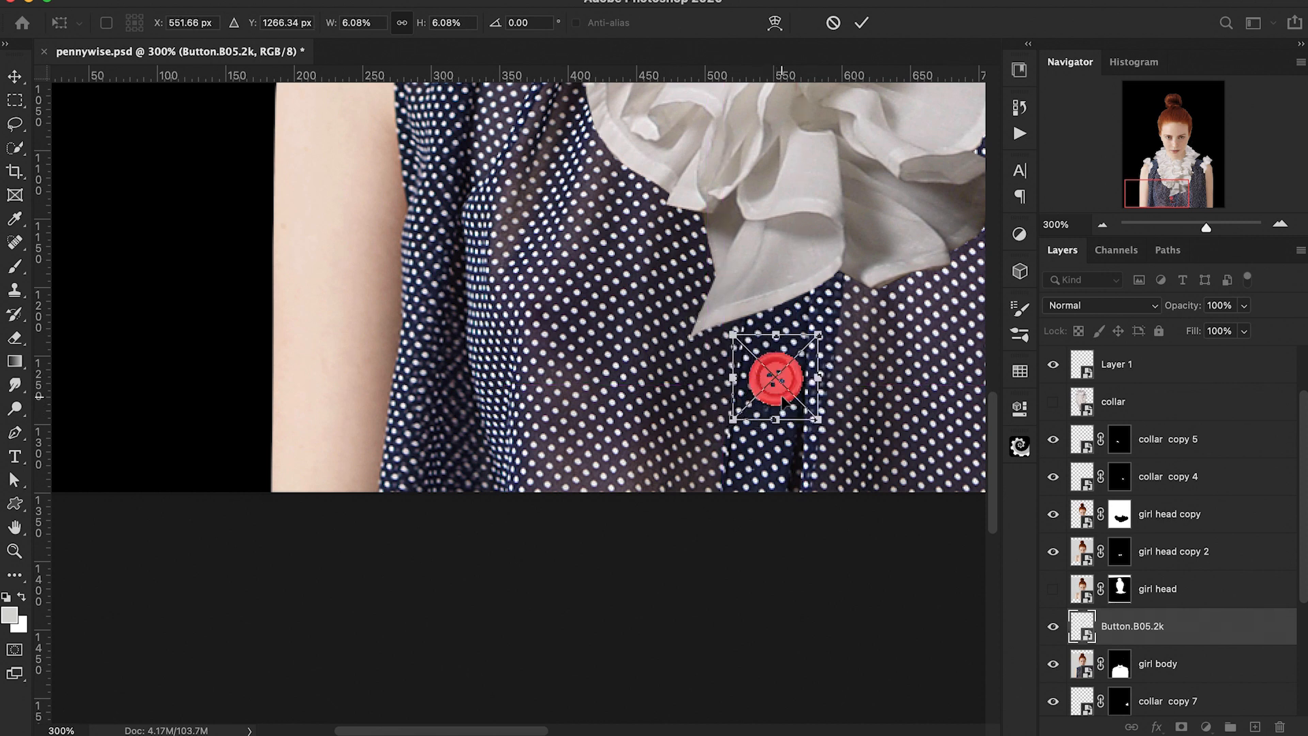
key(Return)
Step: Duplicate the button and move the copy lower down the shirt's centre line
key(super+j)
key(super+t)
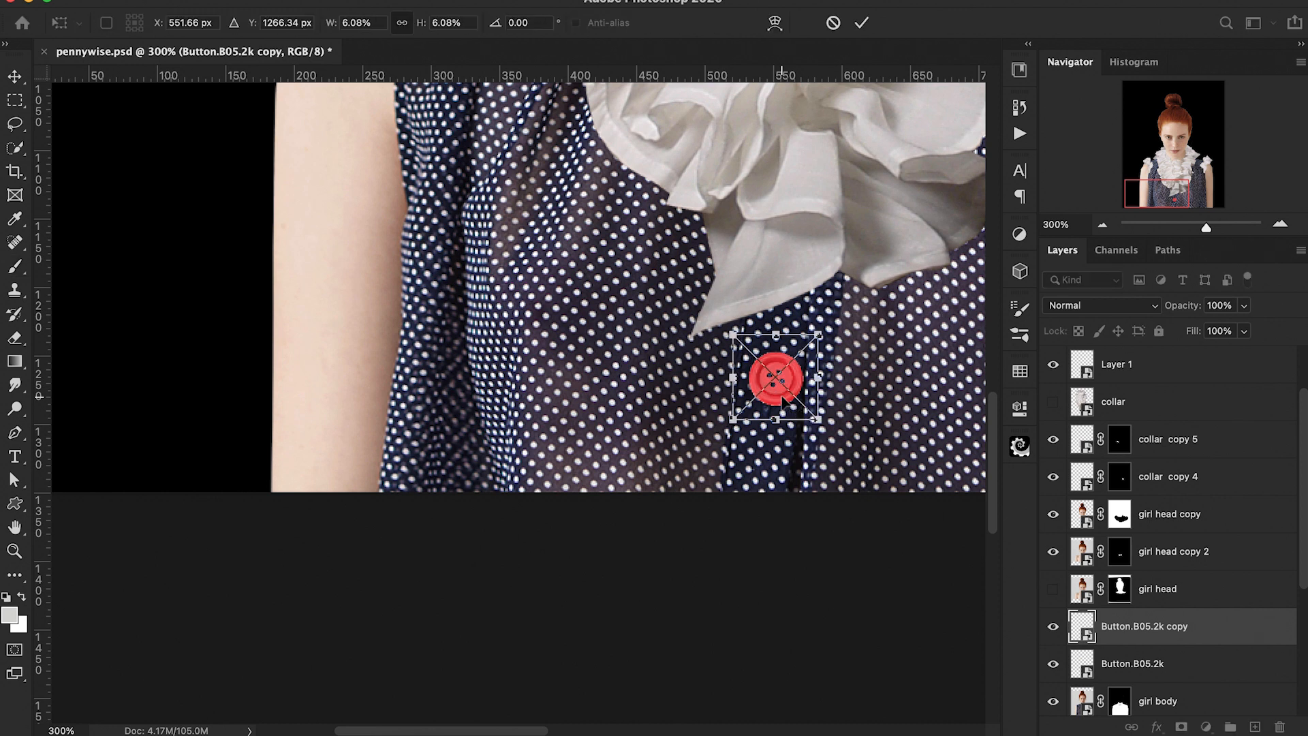
drag(784, 402, 751, 529)
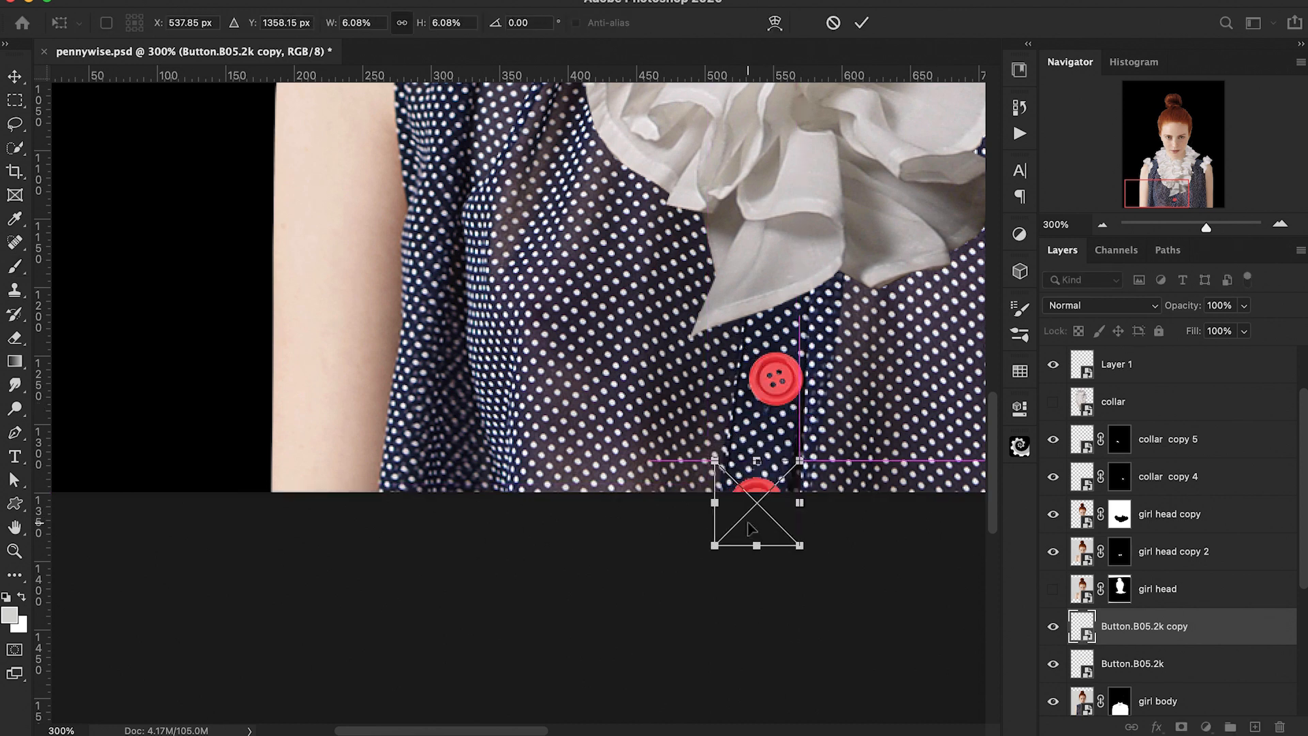
key(Return)
Step: Add a Hue/Saturation adjustment clipped to girl body and set its saturation to -72
key(b)
key(super+minus)
key(super+minus)
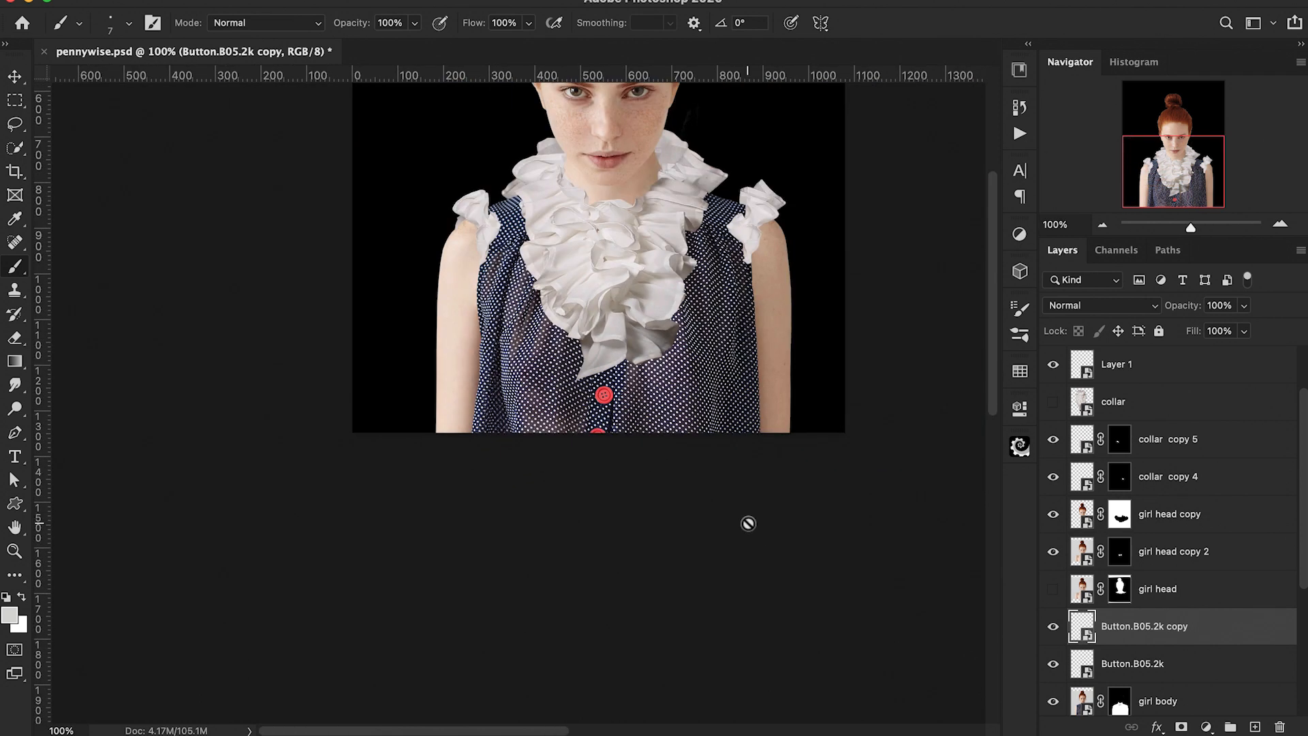
scroll(747, 523, up, 5)
scroll(748, 523, up, 1)
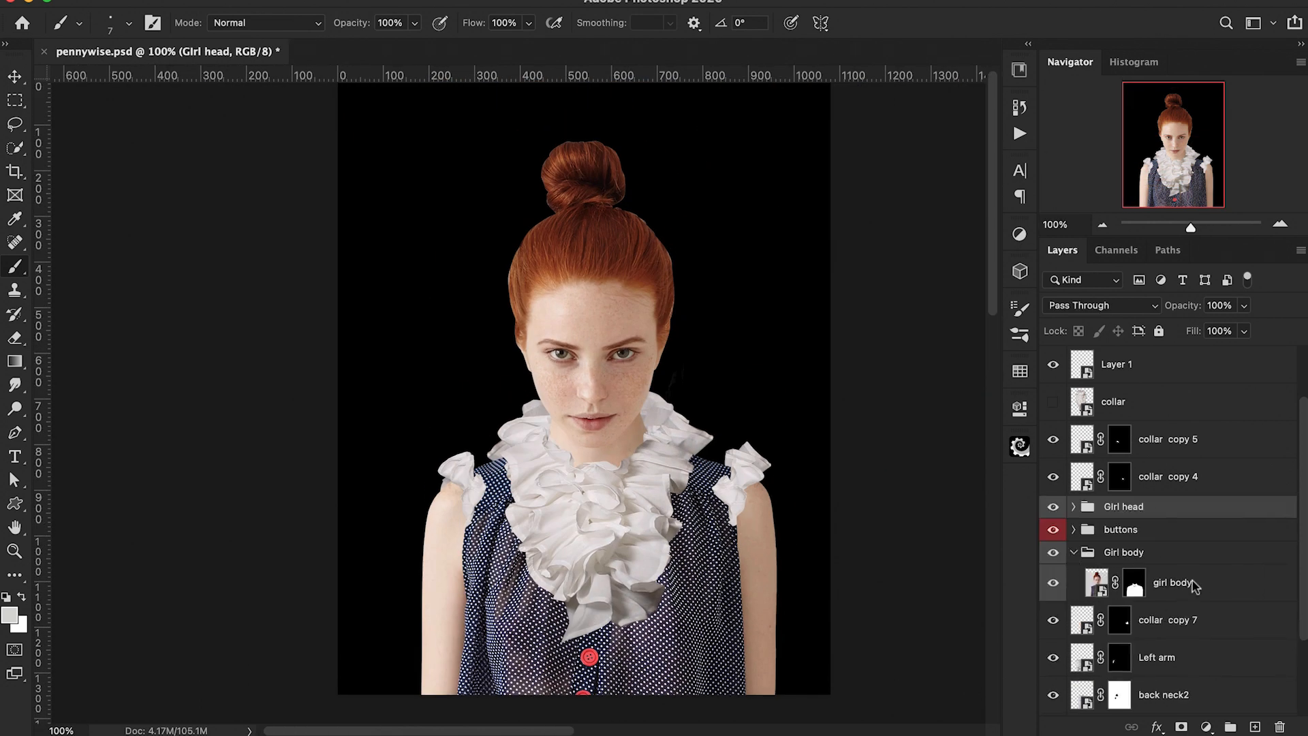
click(1192, 580)
click(1206, 726)
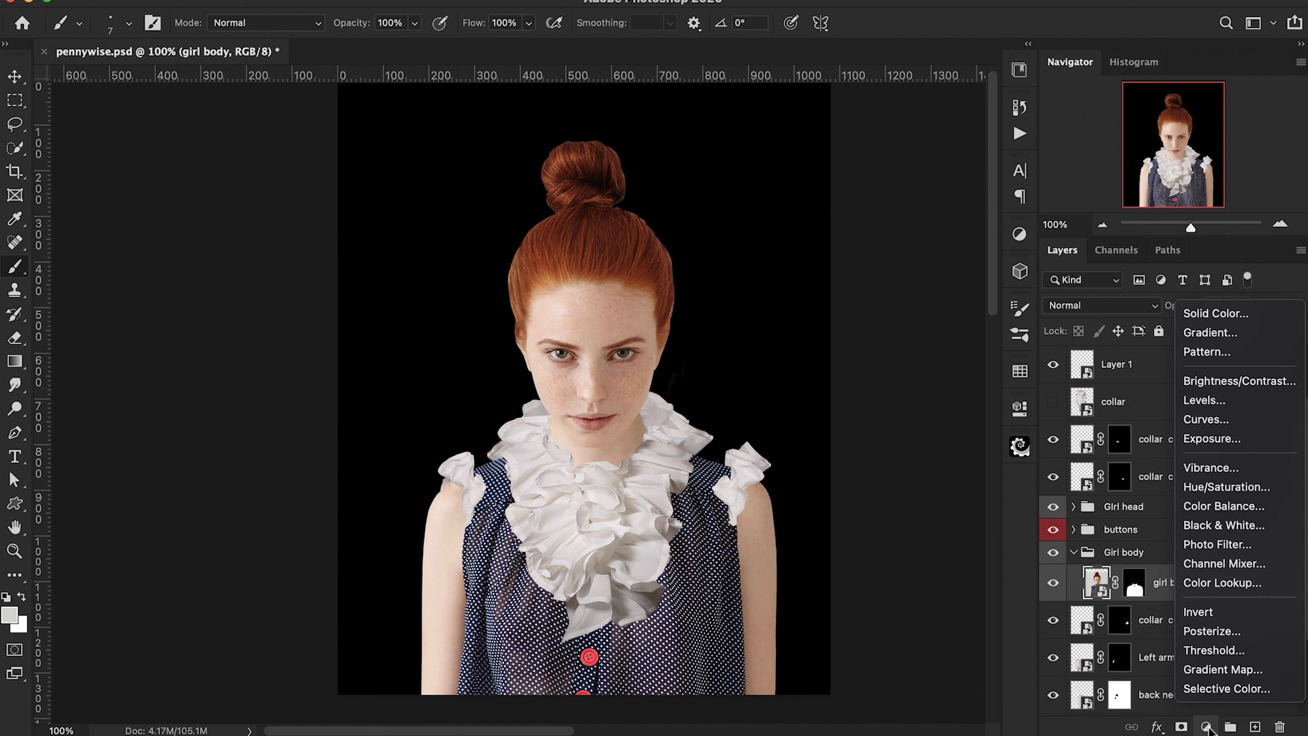
click(1212, 487)
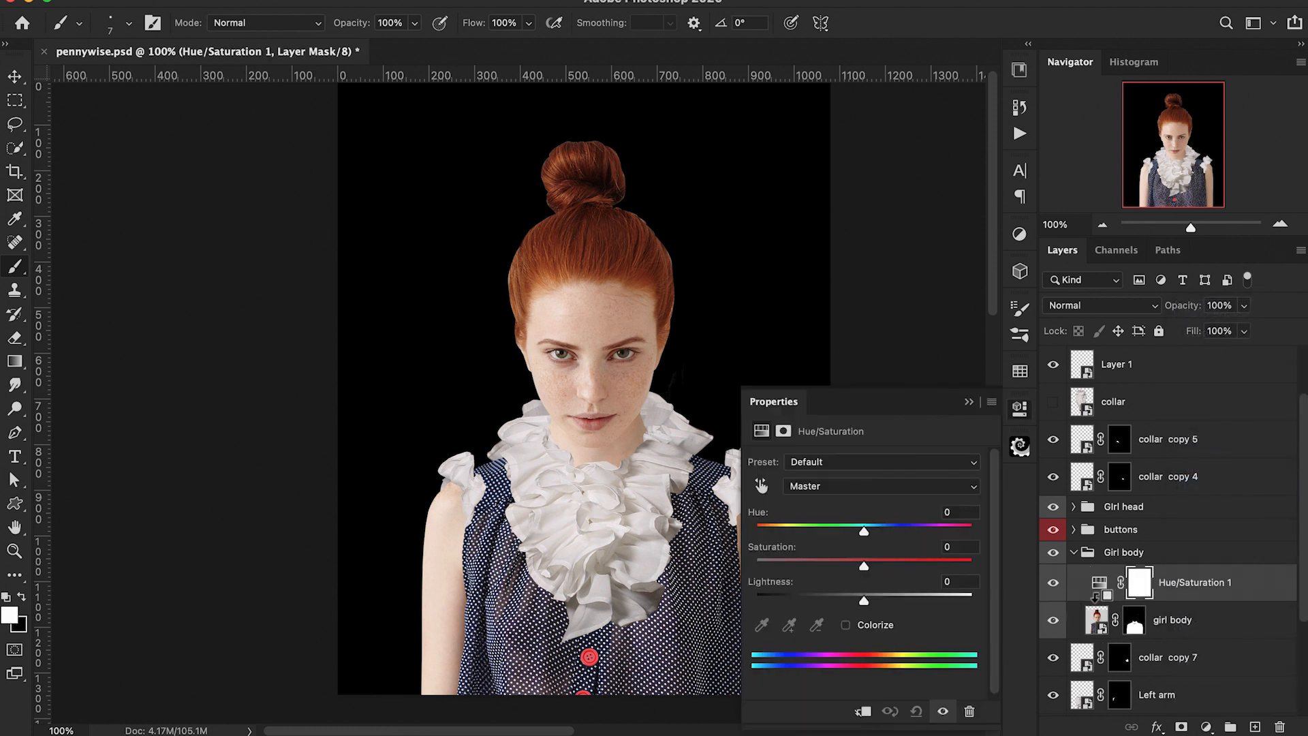
alt+click(1098, 600)
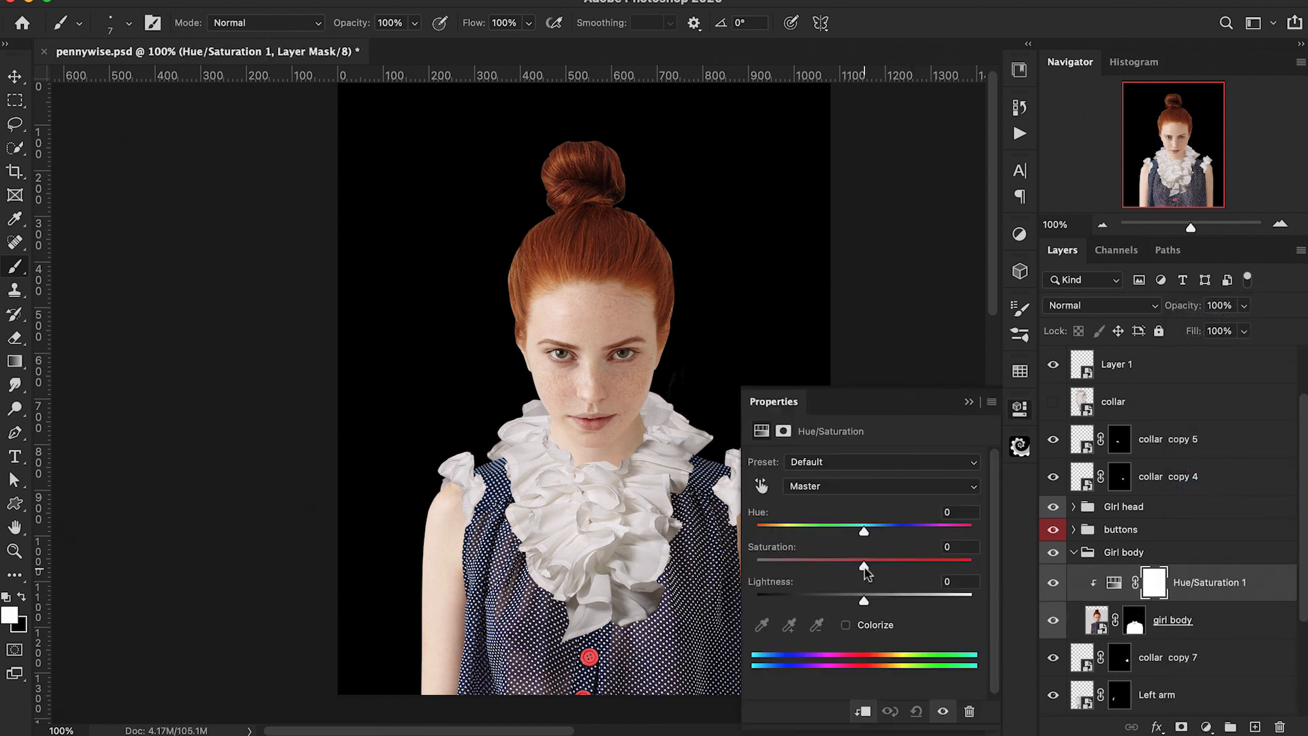
drag(865, 571, 785, 581)
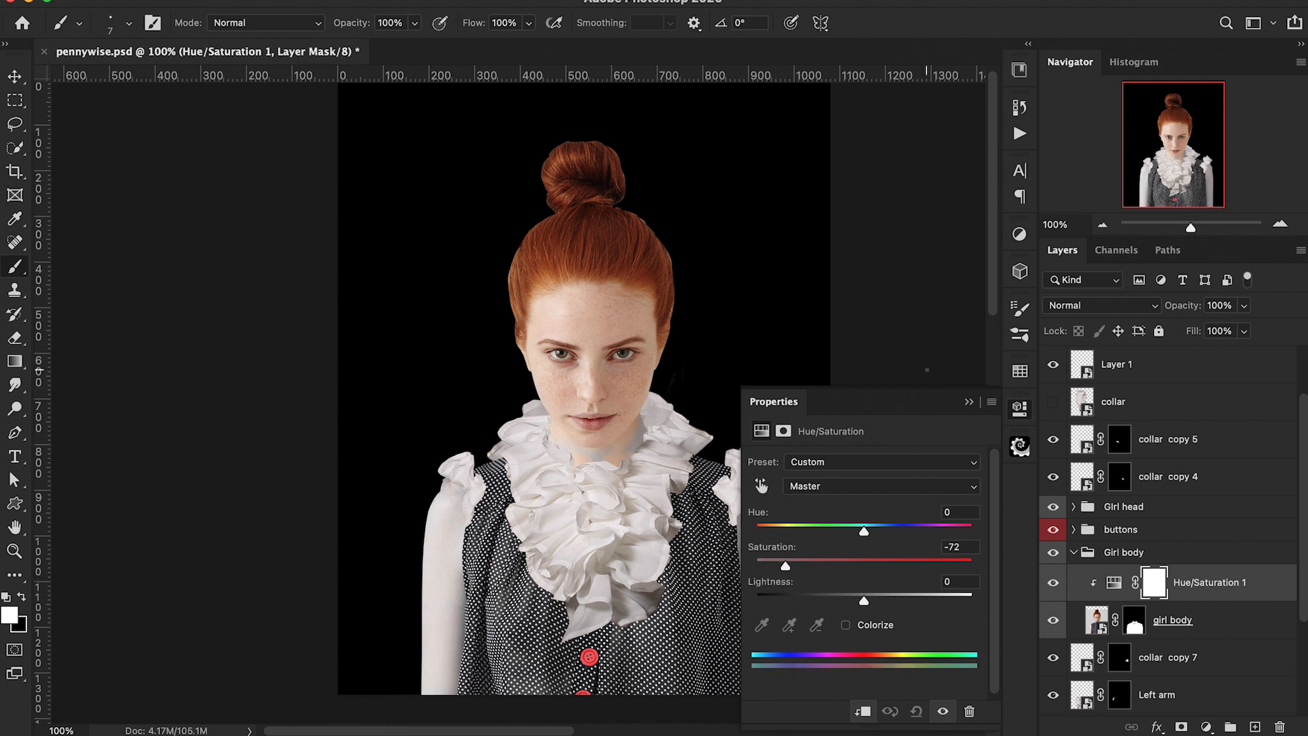
click(969, 403)
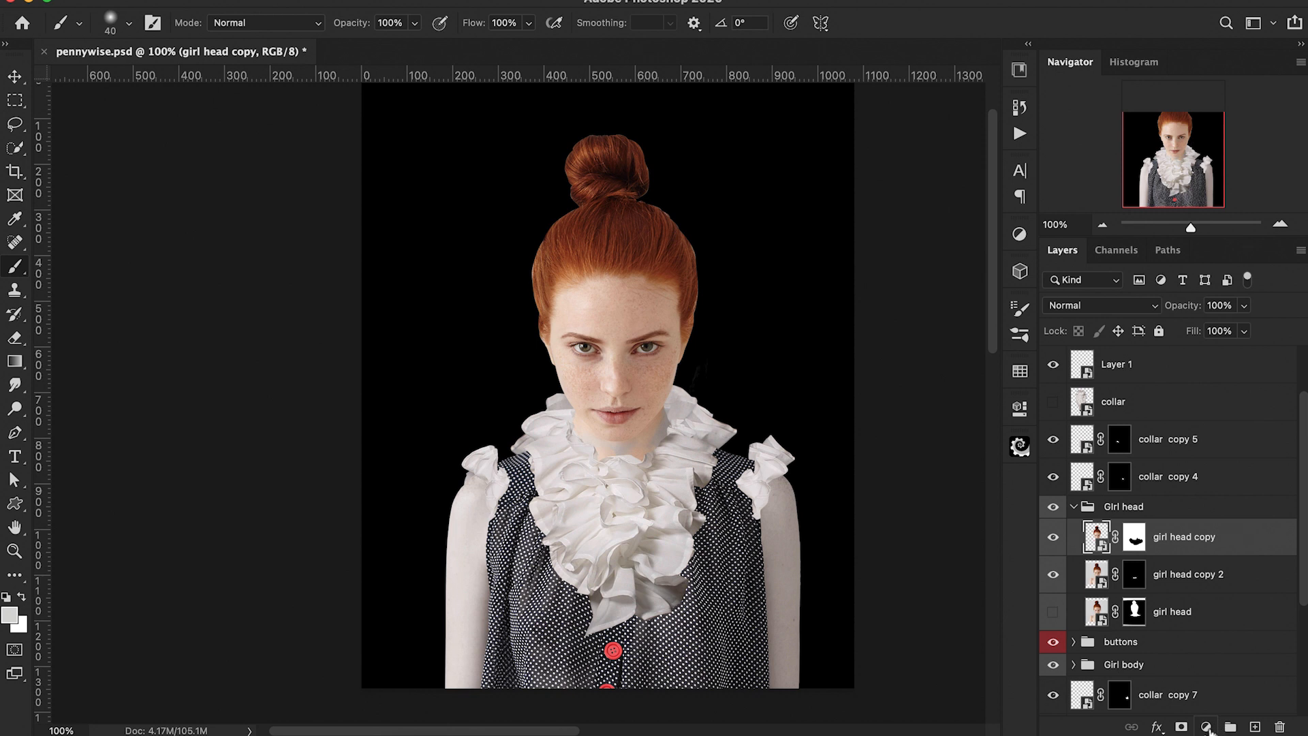
Step: Add a Hue/Saturation adjustment clipped to girl head copy with saturation -77 and lightness -6, then invert its mask to black
click(1206, 727)
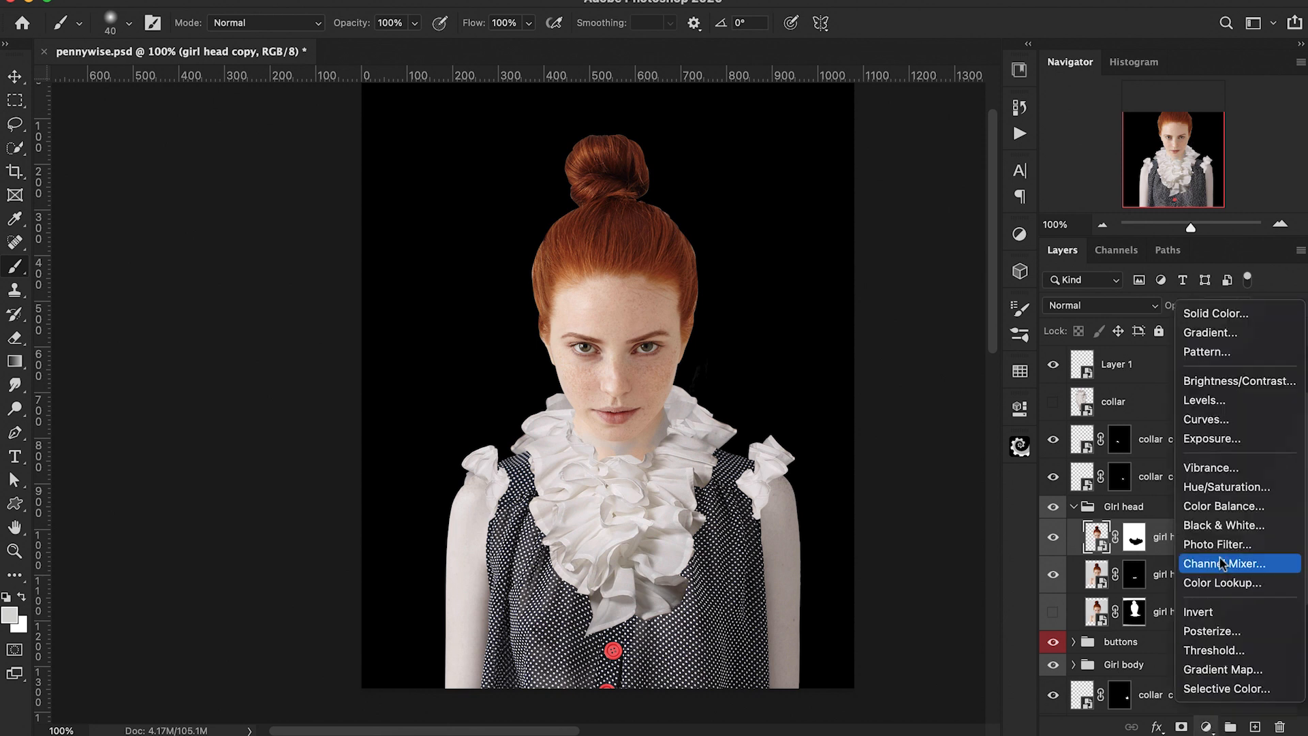
click(1209, 522)
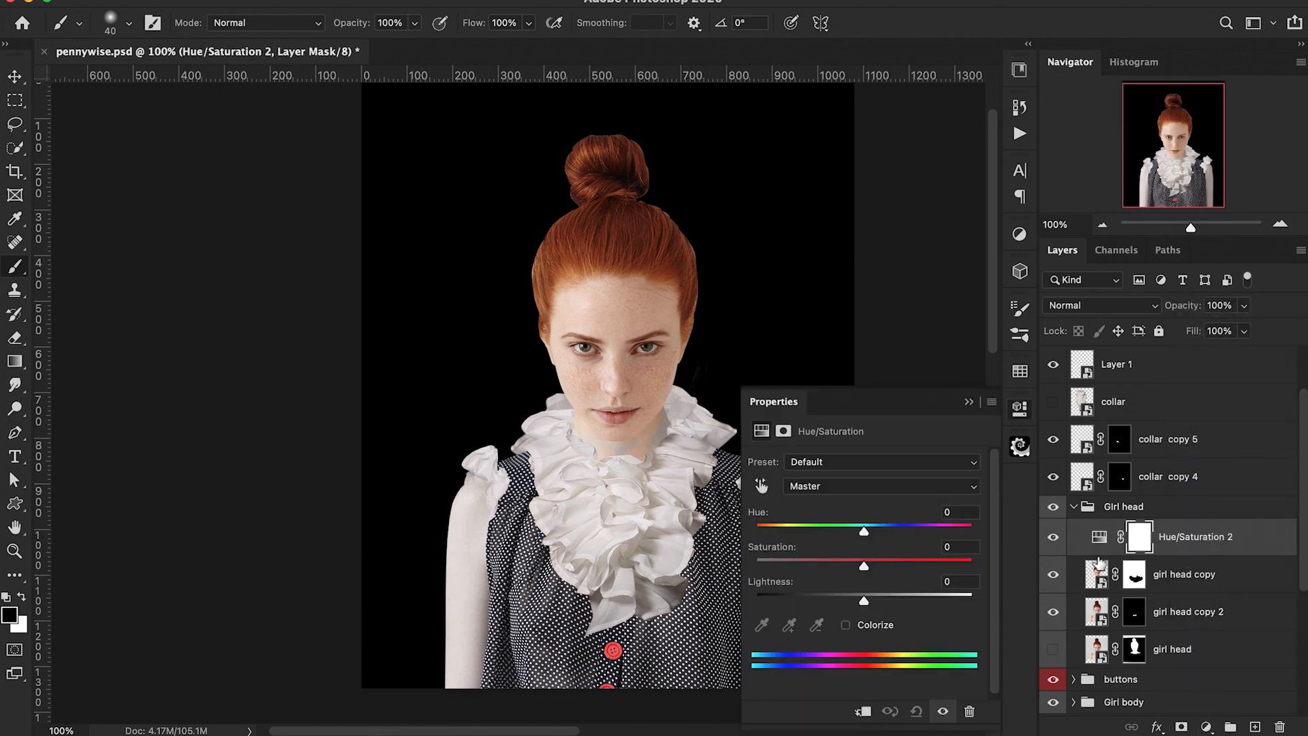
alt+click(1098, 559)
drag(863, 569, 786, 570)
drag(864, 601, 859, 602)
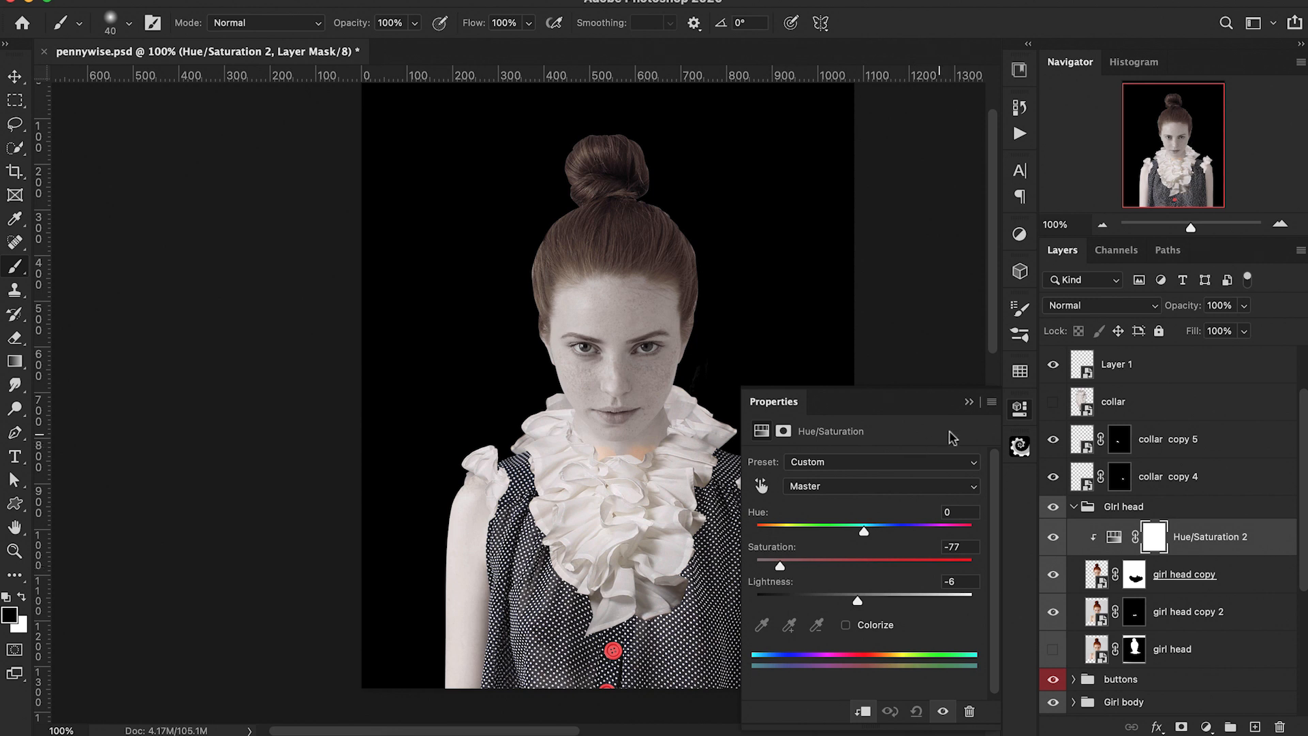
click(969, 402)
key(ctrl+i)
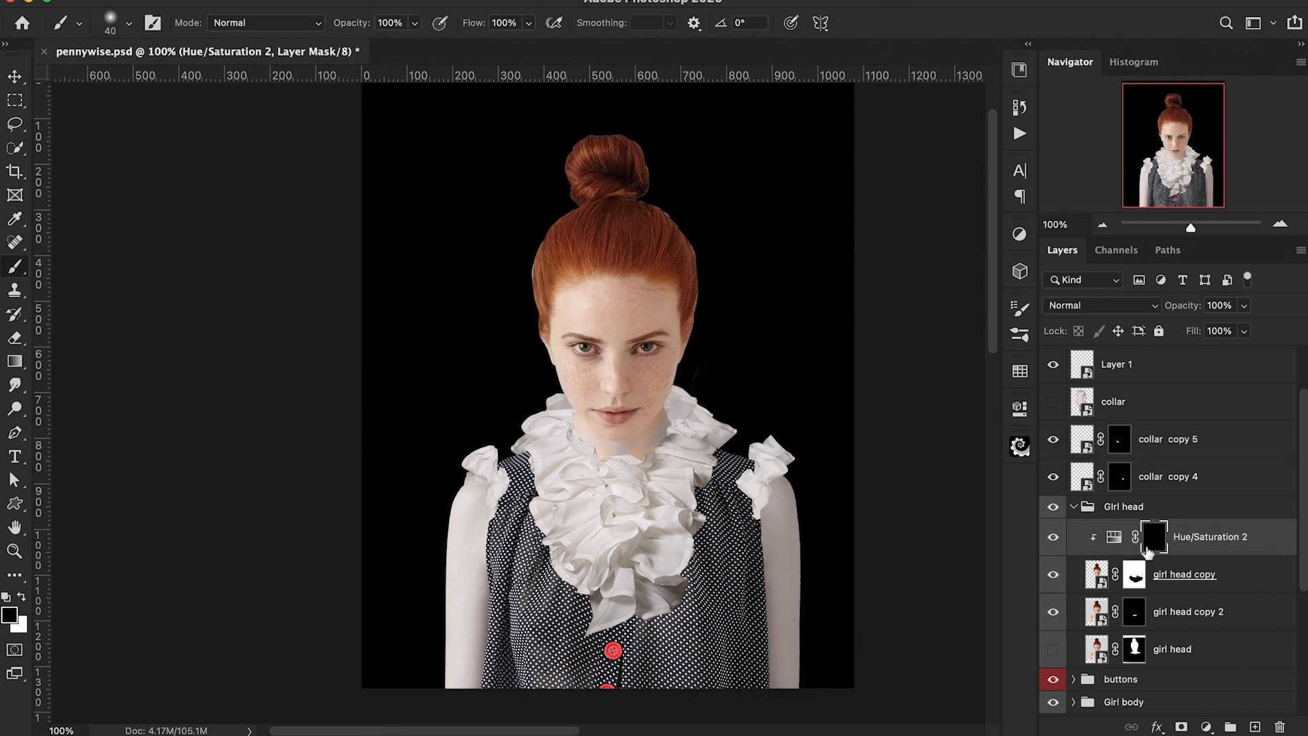
Step: Paint white on the Hue/Saturation 2 mask over the cheeks, nose, chin and under the eyes, keeping the lips and hair in colour
key(ctrl+plus)
key(ctrl+plus)
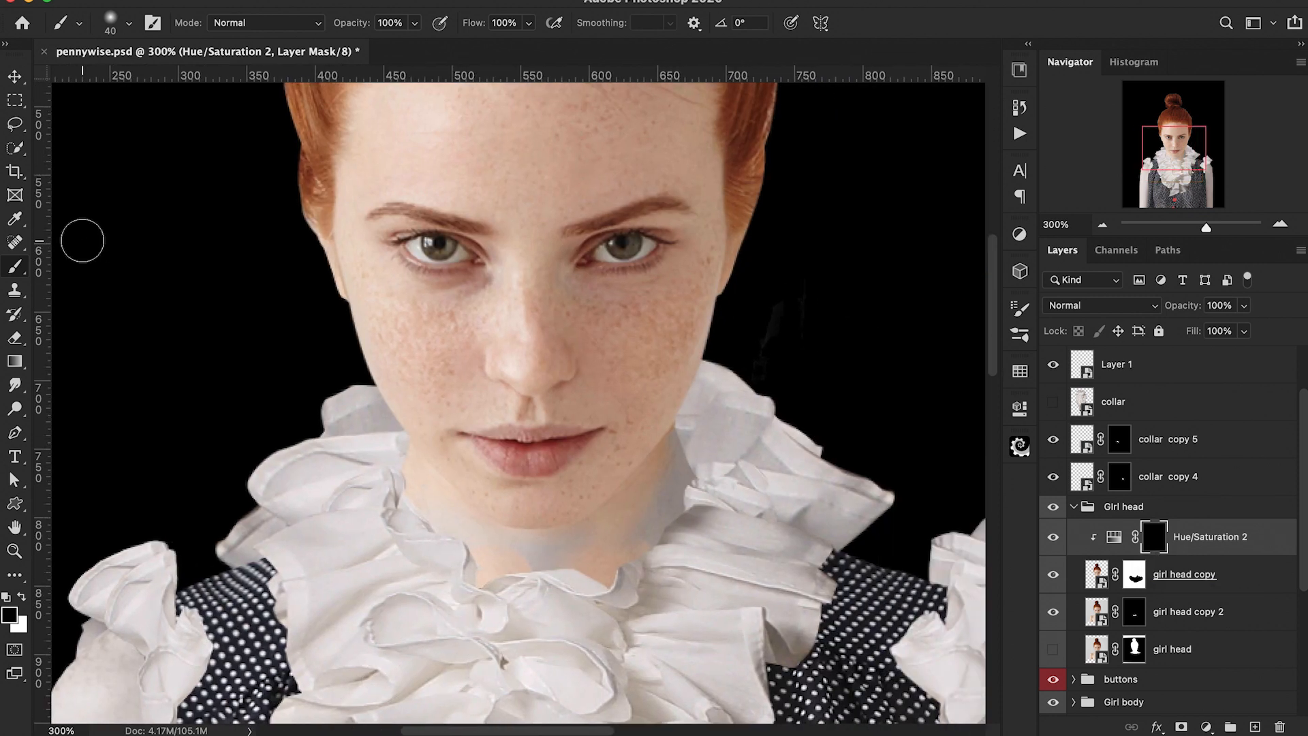
click(106, 21)
click(384, 228)
key(Return)
key(x)
mouse_move(445, 460)
mouse_down()
mouse_move(621, 468)
mouse_move(505, 507)
mouse_move(412, 422)
mouse_up()
key(super+plus)
key(super+plus)
key(super+plus)
key(bracketleft)
key(bracketleft)
key(bracketleft)
key(bracketleft)
drag(508, 433, 708, 446)
drag(501, 433, 396, 452)
key(bracketright)
key(bracketright)
key(bracketright)
mouse_move(835, 315)
mouse_down()
mouse_move(538, 378)
mouse_move(231, 344)
mouse_up()
drag(477, 286, 547, 424)
mouse_move(733, 377)
mouse_down()
mouse_move(350, 362)
mouse_move(582, 313)
mouse_up()
drag(354, 303, 331, 266)
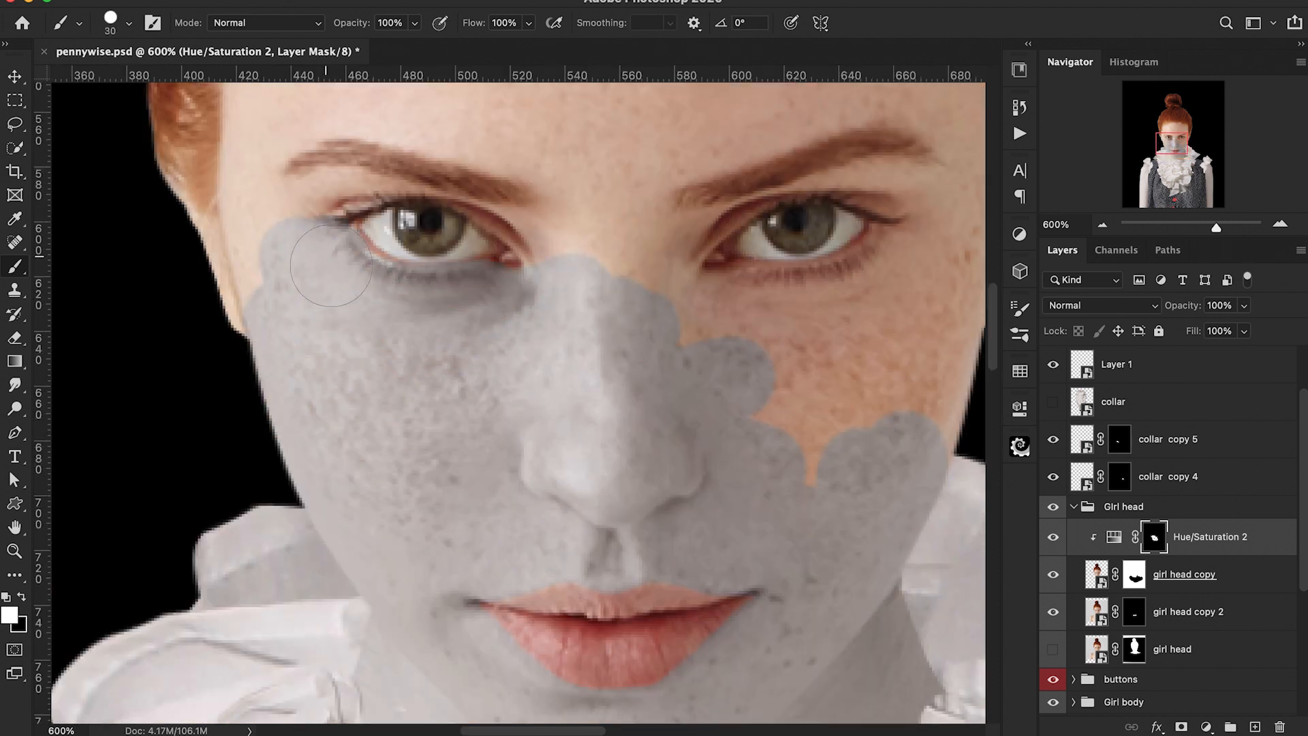
drag(565, 303, 545, 271)
drag(548, 306, 562, 410)
key(bracketleft)
key(bracketleft)
key(bracketleft)
key(bracketleft)
key(bracketleft)
key(bracketleft)
key(bracketleft)
key(x)
key(x)
drag(447, 300, 523, 343)
mouse_move(443, 297)
mouse_down()
mouse_move(374, 299)
mouse_move(527, 293)
mouse_move(256, 384)
mouse_up()
key(bracketright)
key(bracketright)
key(bracketright)
key(bracketright)
key(bracketright)
key(bracketright)
key(bracketright)
drag(722, 280, 485, 290)
mouse_move(526, 290)
mouse_down()
mouse_move(505, 304)
mouse_move(783, 409)
mouse_move(783, 341)
mouse_up()
key(bracketleft)
key(bracketleft)
key(bracketleft)
drag(613, 306, 677, 317)
key(bracketright)
key(bracketright)
key(bracketright)
drag(715, 239, 743, 447)
mouse_move(722, 303)
mouse_down()
mouse_move(759, 436)
mouse_move(411, 368)
mouse_move(647, 286)
mouse_up()
drag(293, 381, 605, 357)
drag(402, 412, 378, 449)
Step: Enlarge the brush and continue painting the mask over the forehead up to the hairline
click(129, 23)
drag(436, 123, 116, 123)
mouse_move(695, 225)
mouse_down()
mouse_move(572, 192)
mouse_move(369, 365)
mouse_up()
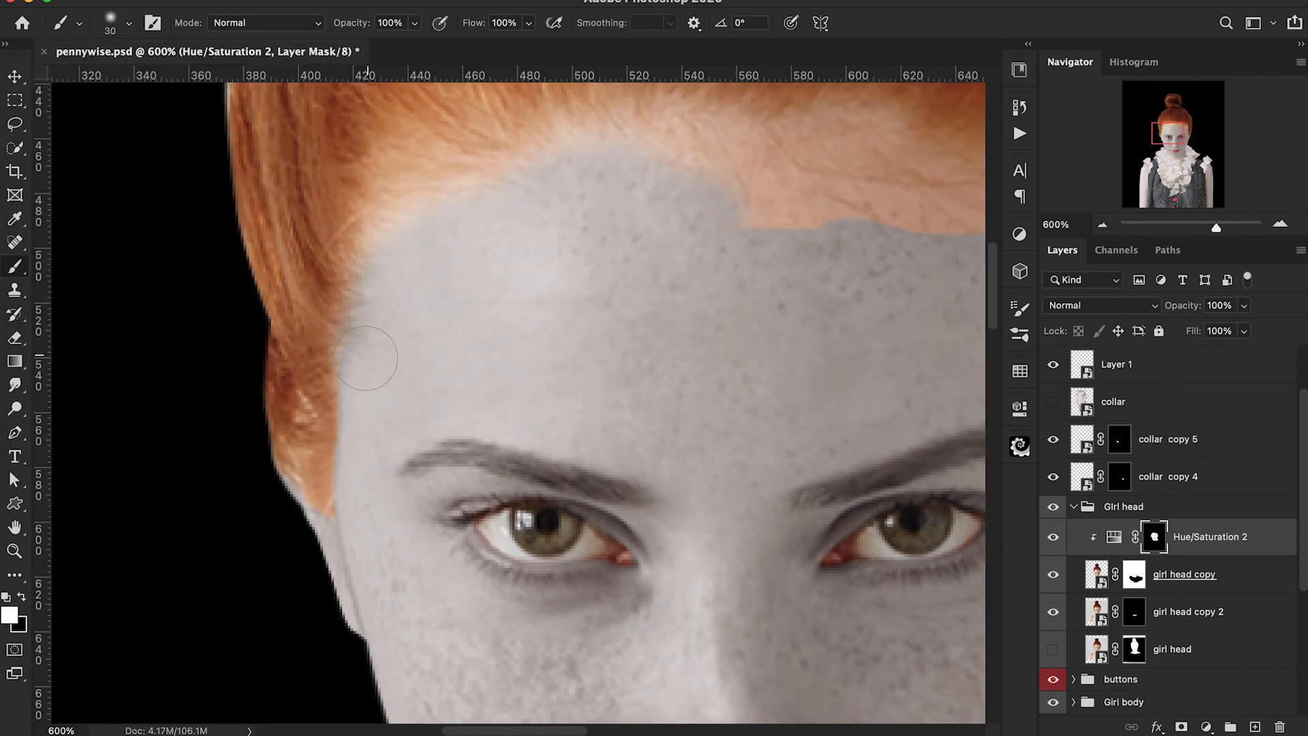
drag(485, 190, 447, 422)
drag(688, 389, 777, 402)
drag(783, 388, 435, 374)
drag(477, 348, 383, 398)
drag(565, 419, 671, 491)
key(super+minus)
drag(671, 385, 491, 358)
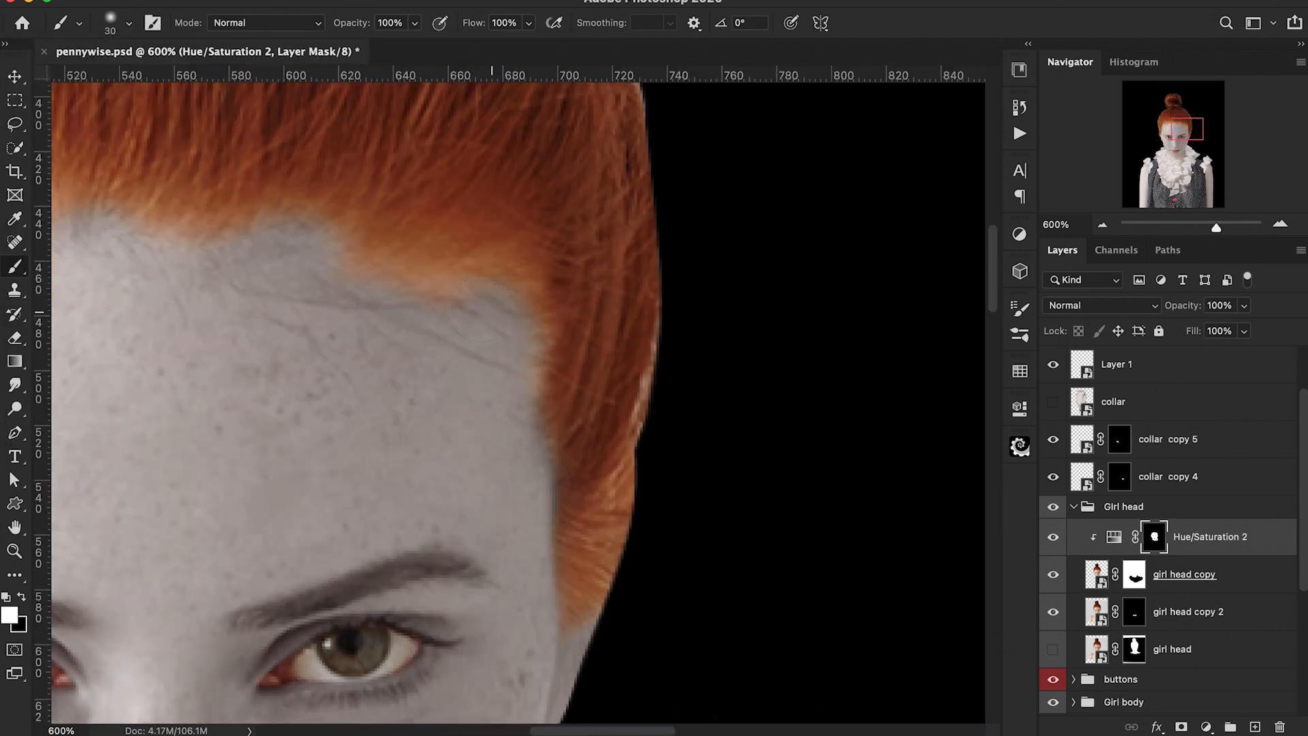
key(super+minus)
key(super+minus)
key(super+minus)
drag(322, 605, 444, 415)
Step: Add a Hue/Saturation adjustment clipped to girl head copy 2 and toggle its visibility to compare
click(1177, 611)
click(1207, 727)
click(1226, 531)
alt+click(1114, 608)
scroll(1158, 532, down, 2)
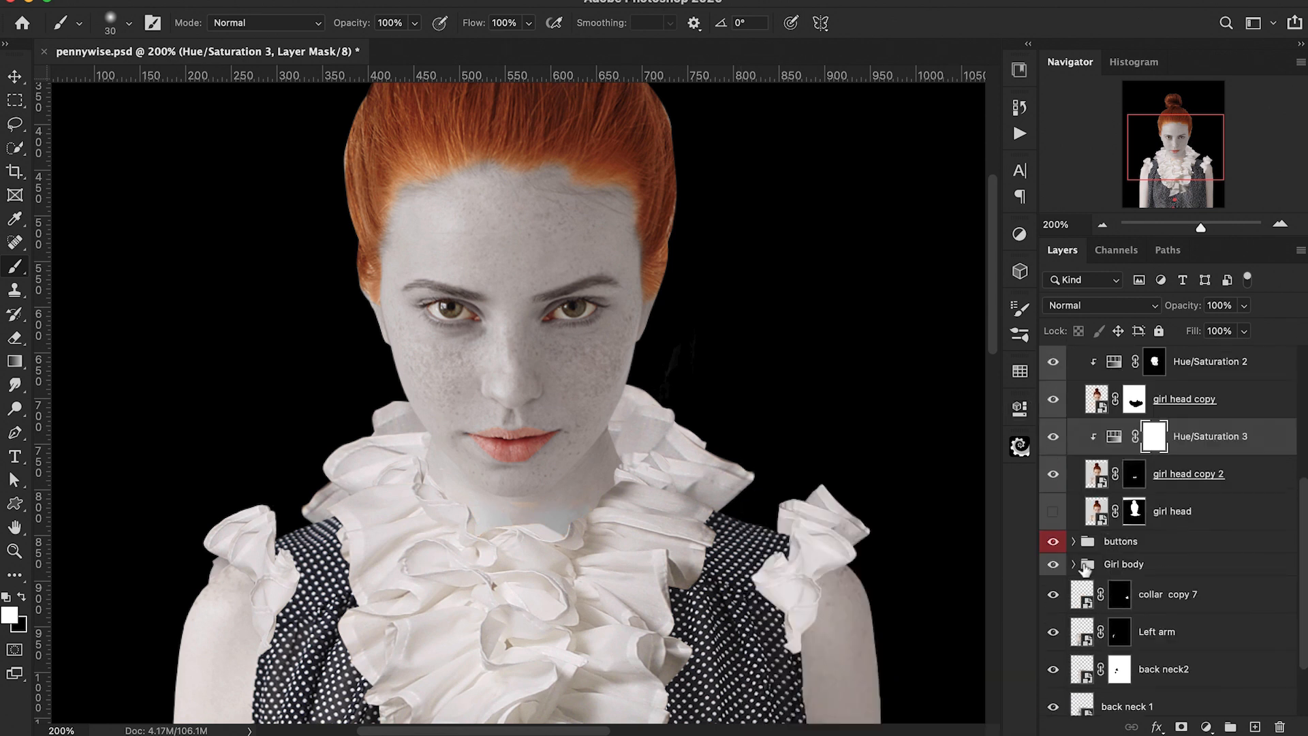
click(1054, 423)
click(1053, 423)
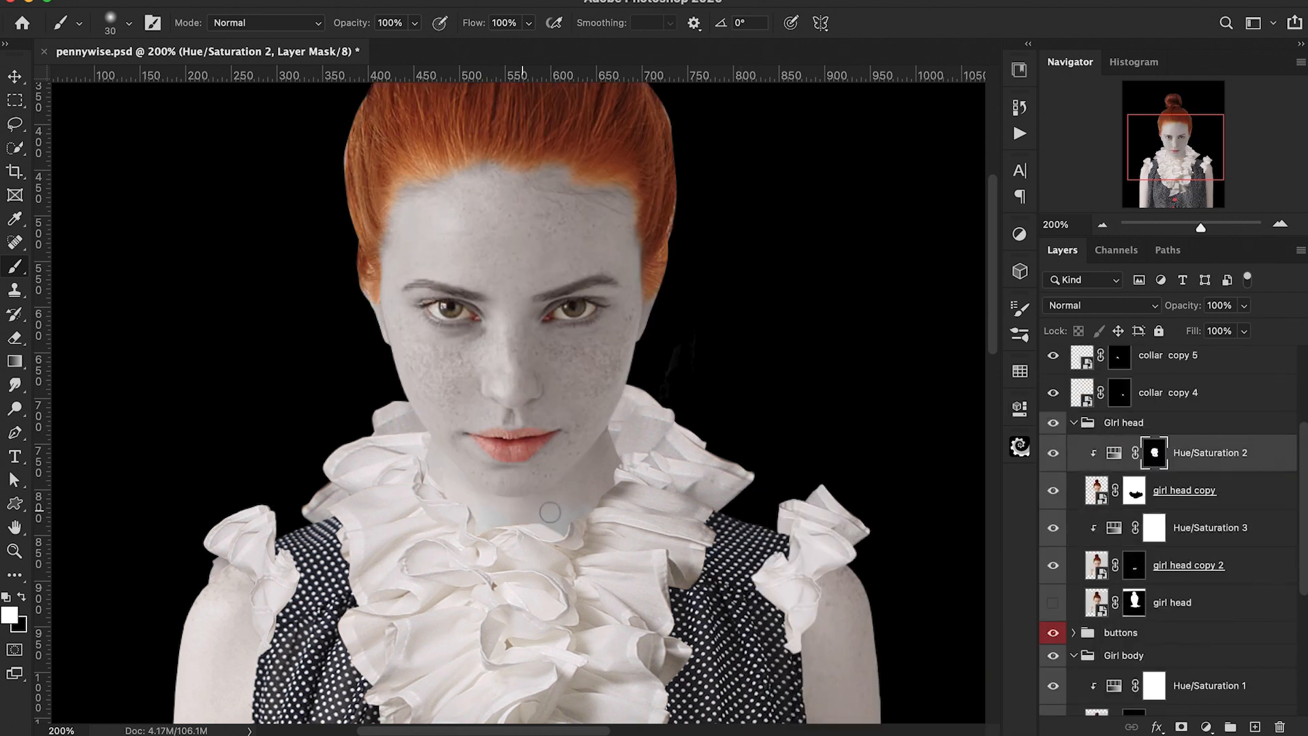
Step: Add a clipped Levels adjustment above girl head copy, moving the black input to 21 and lowering the white input slightly
key(super+minus)
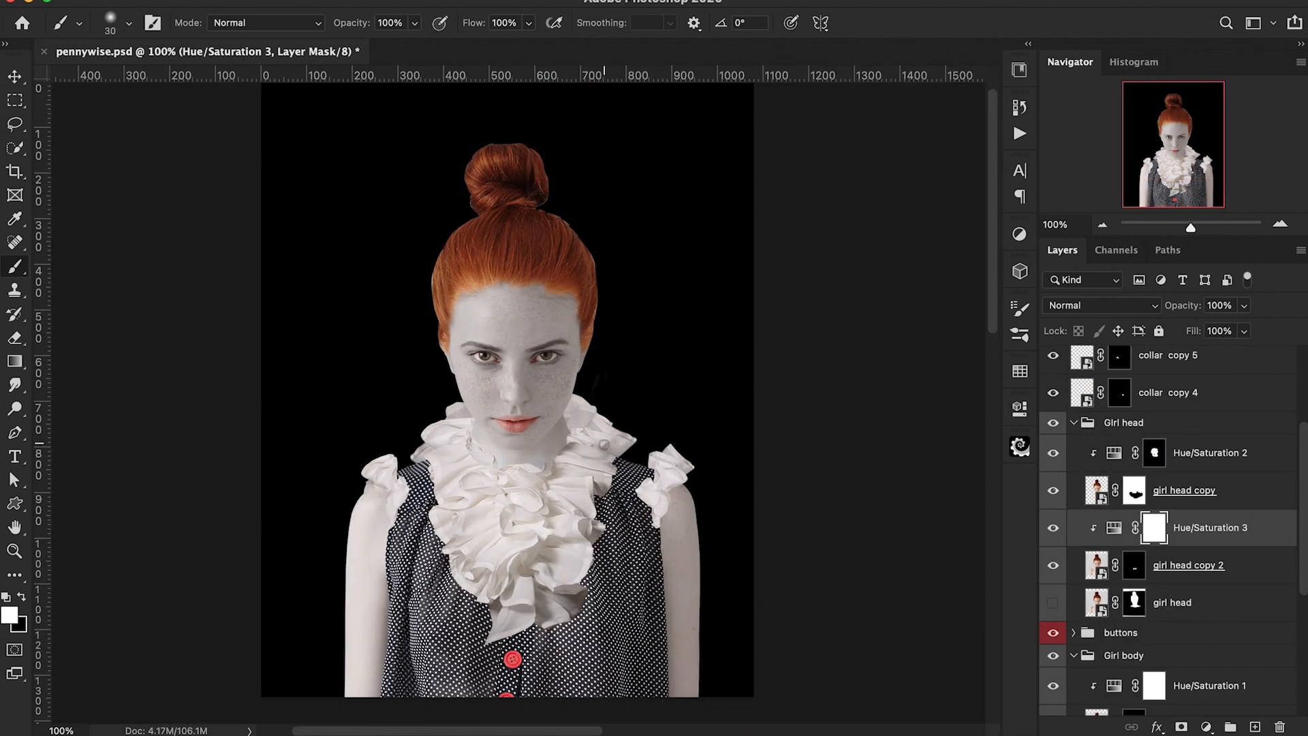
scroll(807, 440, left, 3)
scroll(807, 440, up, 2)
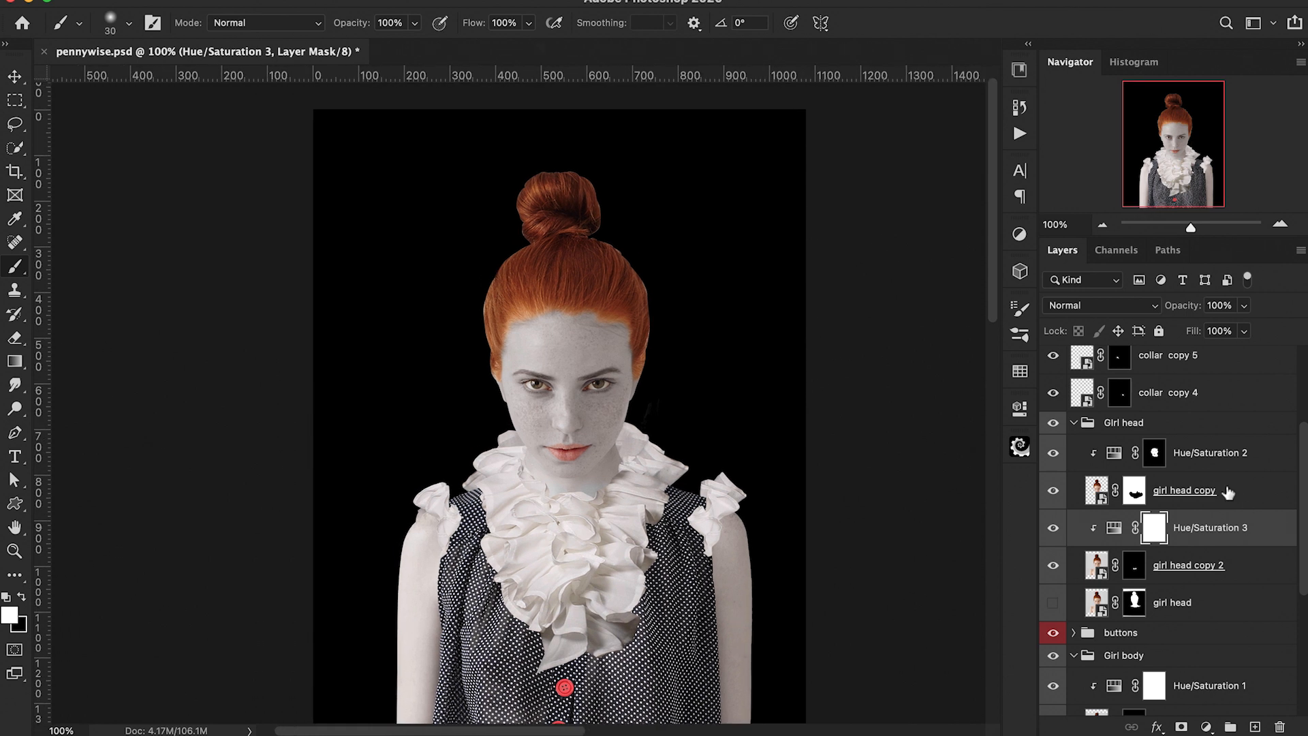
click(1228, 492)
click(1207, 726)
click(1205, 407)
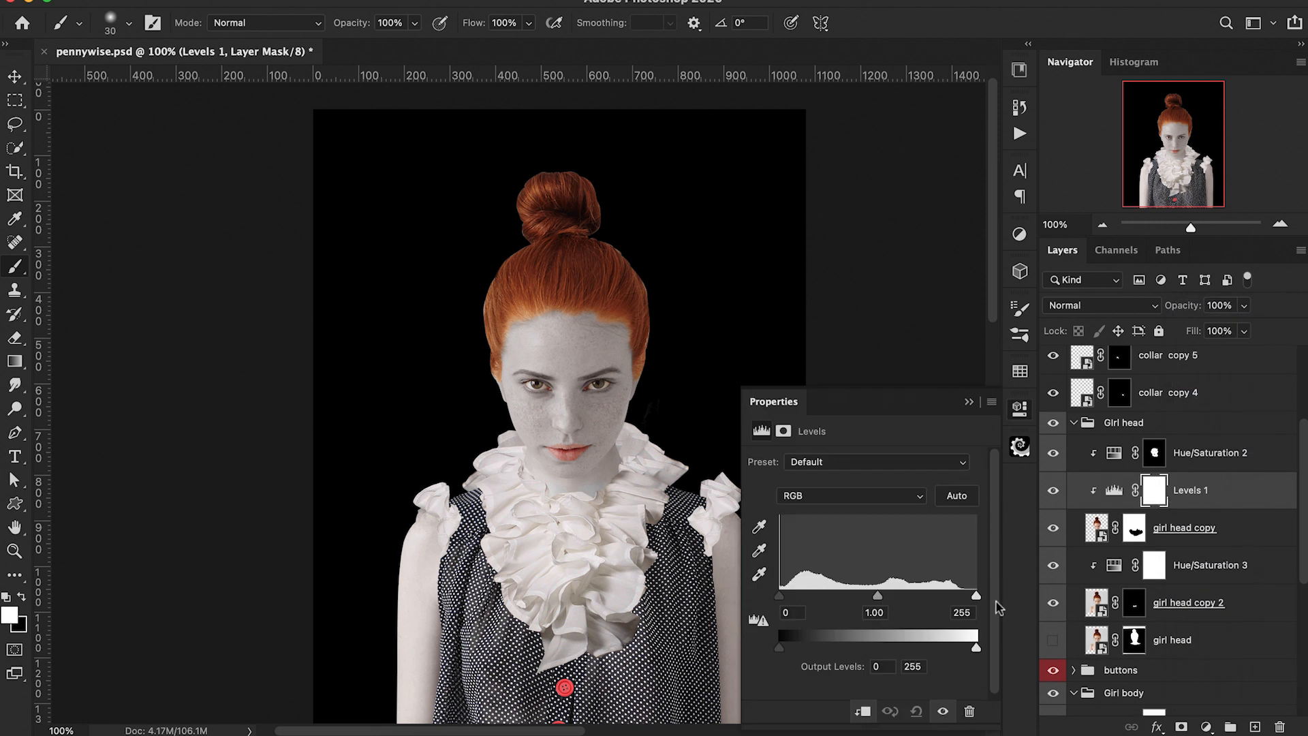
drag(780, 599, 794, 602)
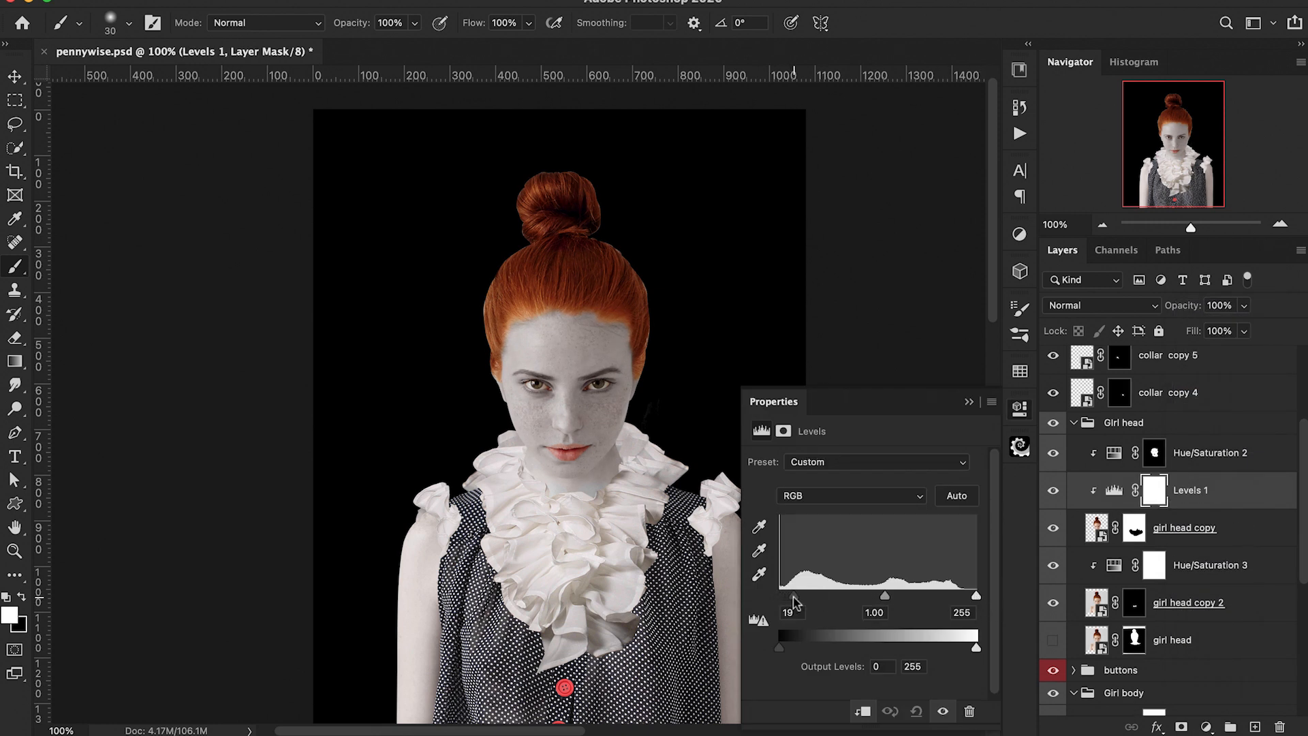
drag(977, 598, 968, 599)
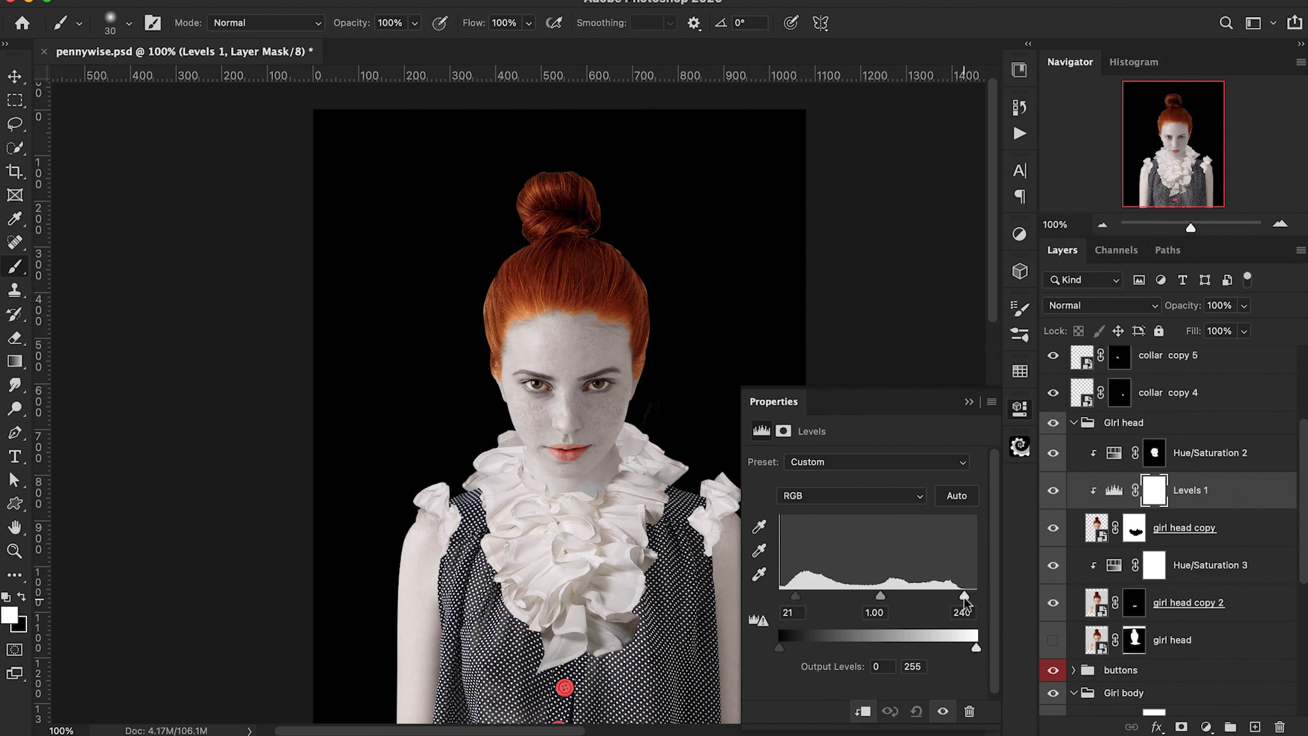
click(968, 402)
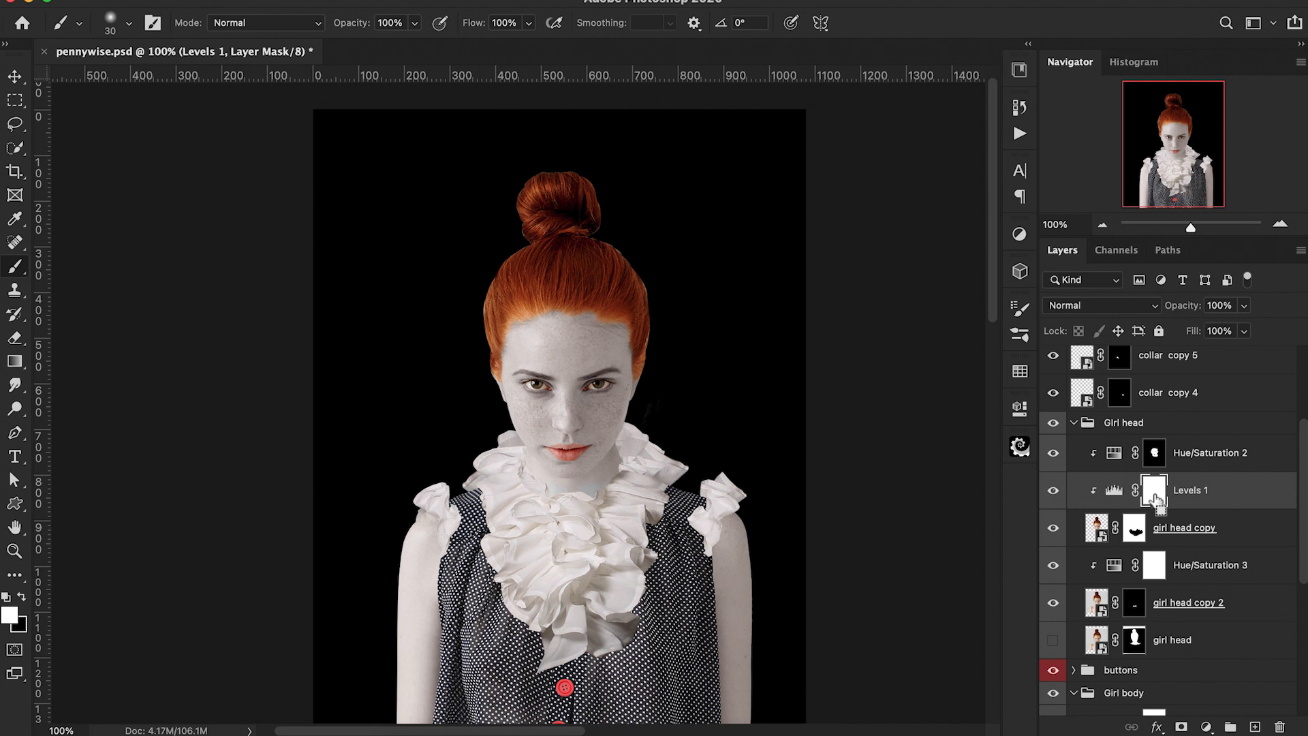
Step: Invert the Levels 1 mask to black and paint white over the face to brighten it
key(ctrl+i)
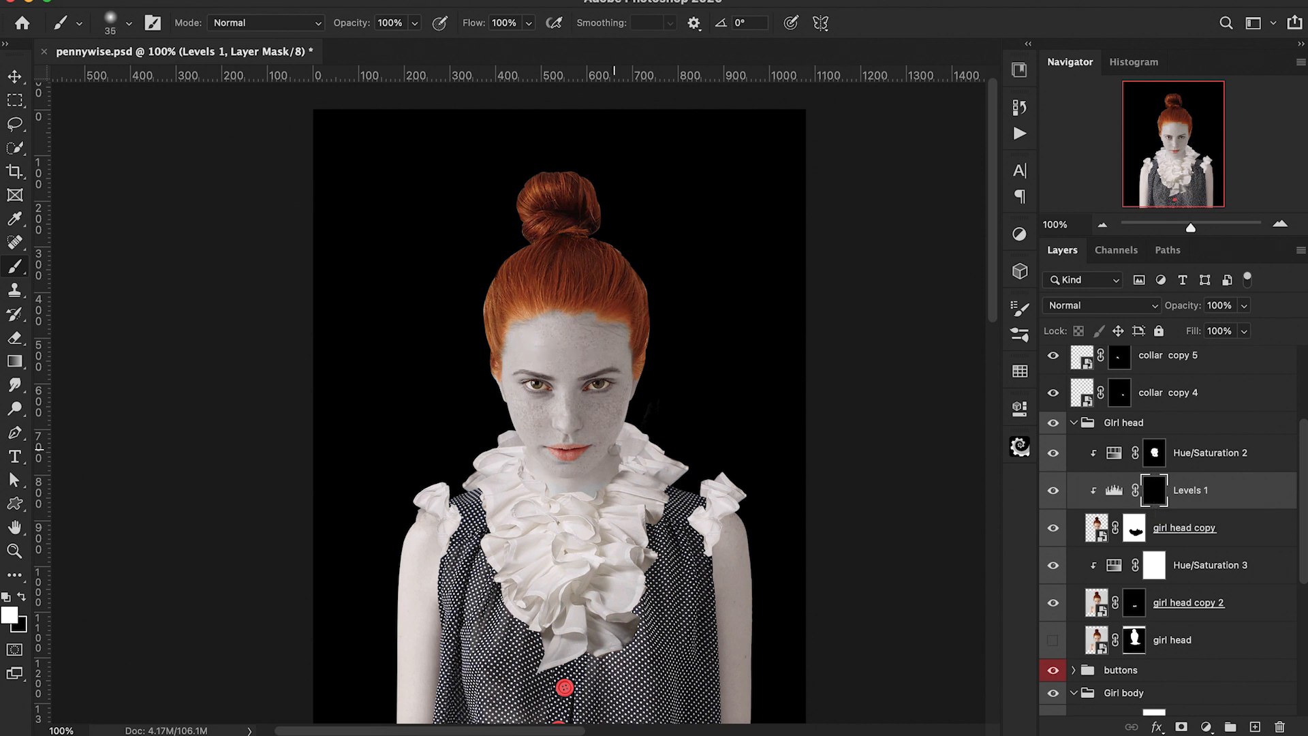
drag(565, 468, 607, 439)
mouse_move(569, 392)
mouse_down()
mouse_move(581, 358)
mouse_move(548, 410)
mouse_up()
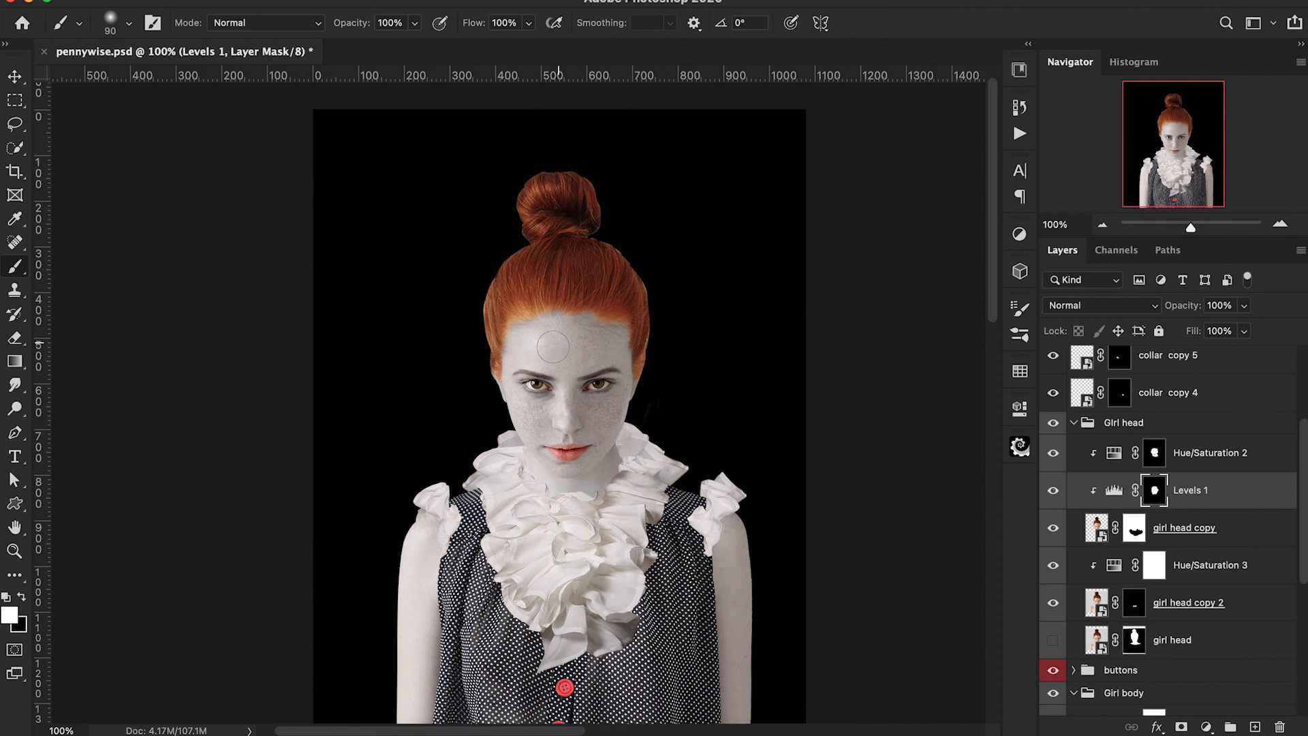
scroll(536, 507, down, 1)
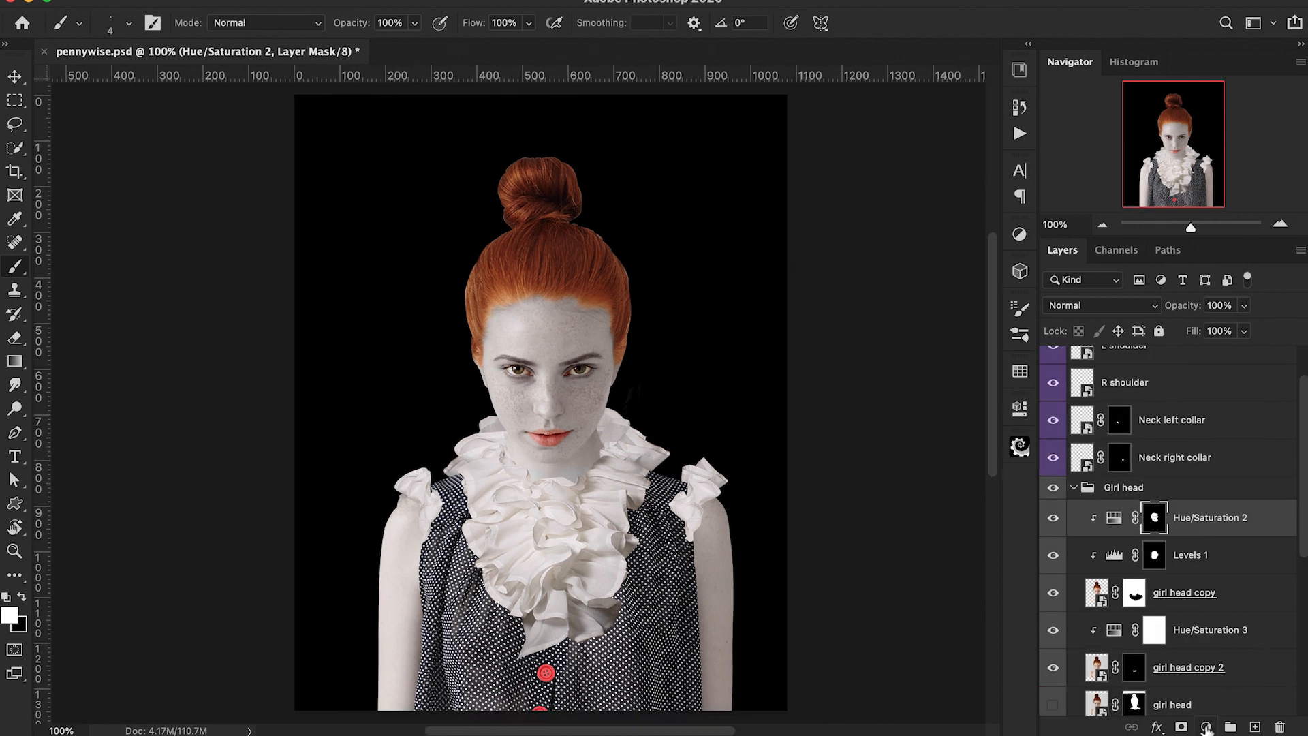
Step: Add a Solid Color fill layer above the face adjustments in dark red #a00800
click(1206, 726)
click(1185, 312)
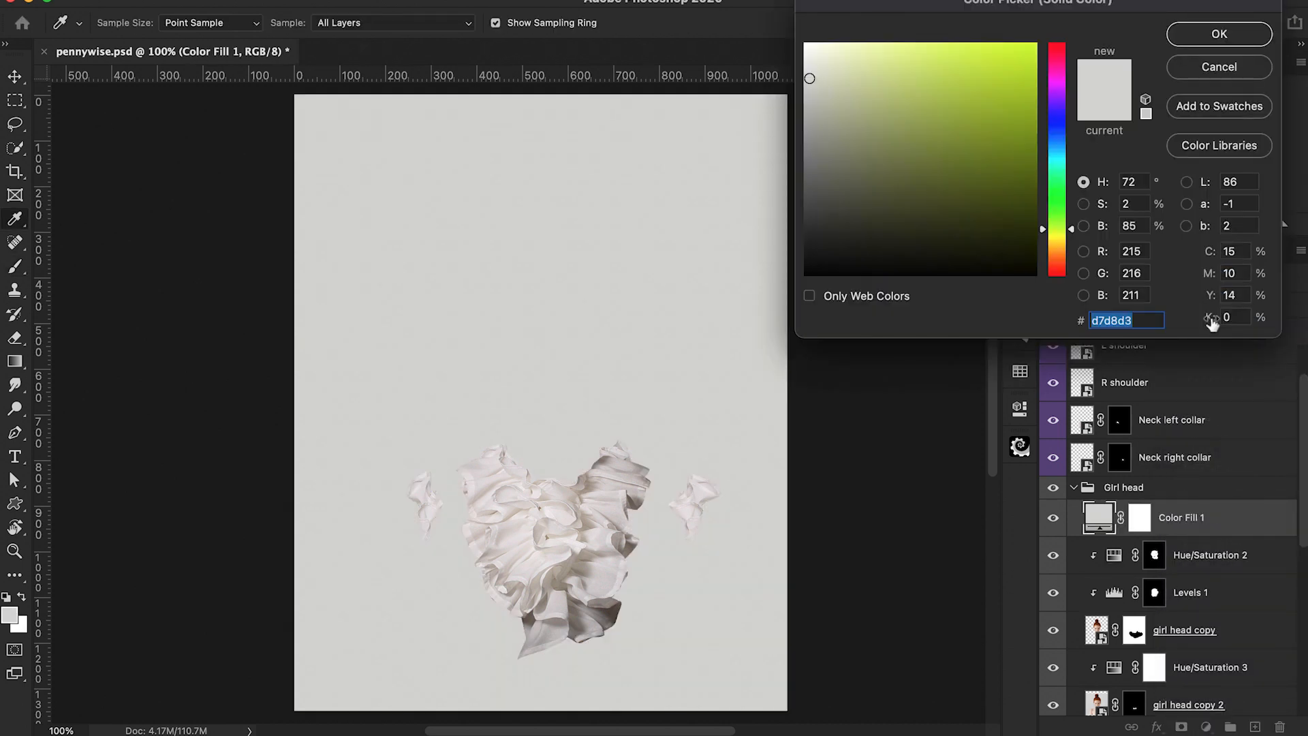
drag(1042, 235, 1043, 273)
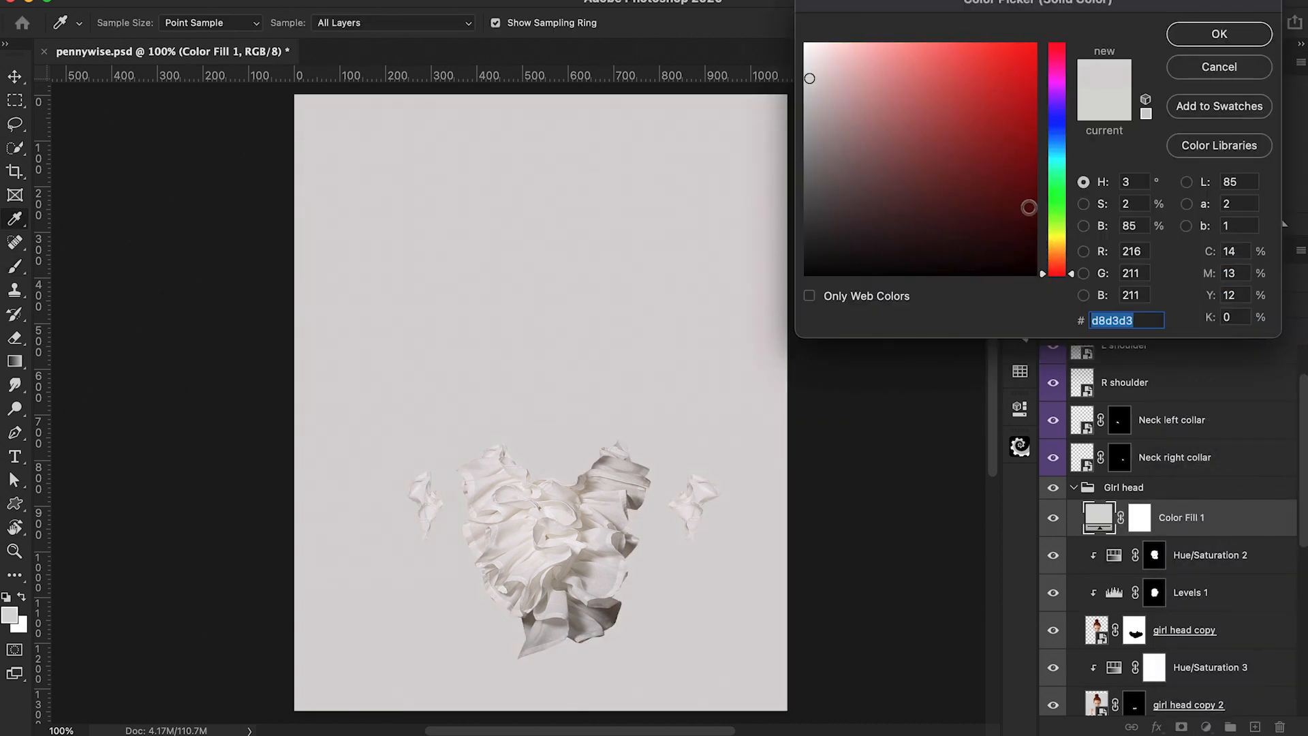
click(1034, 129)
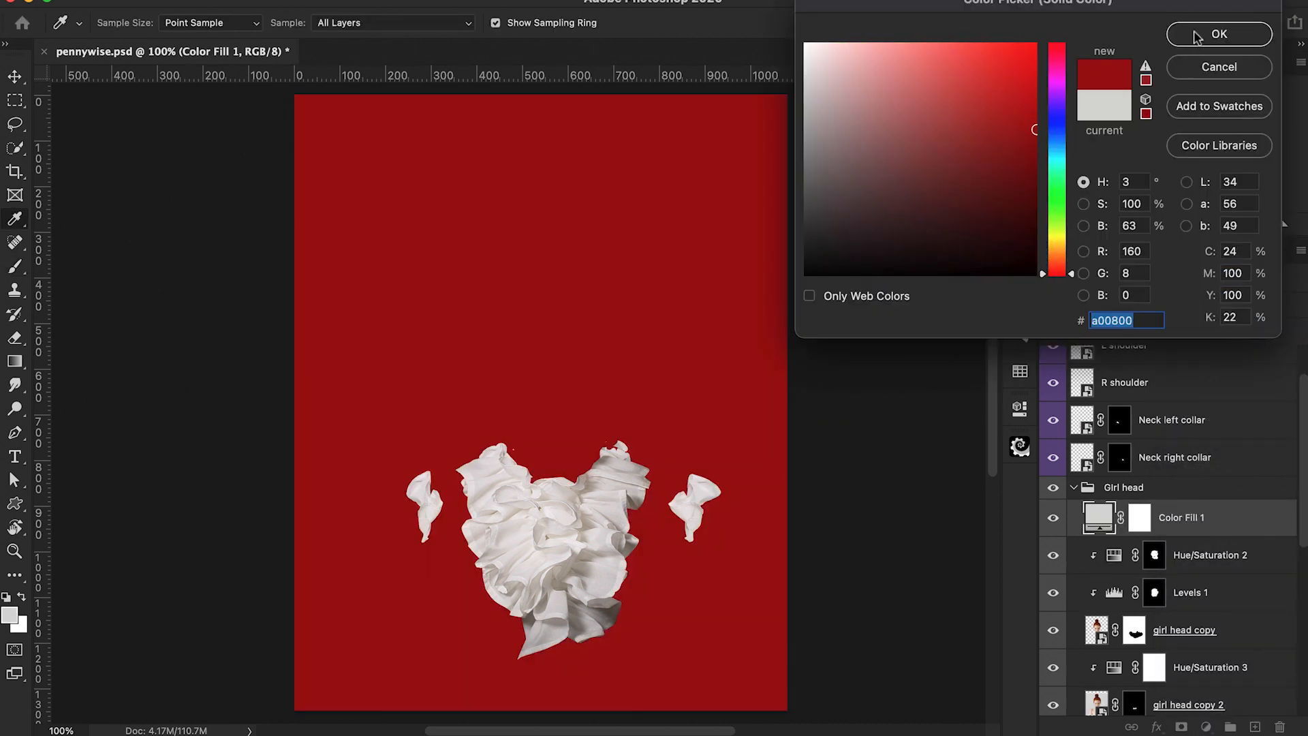
click(1197, 37)
Step: Set the red fill's blend mode to Color Burn, clip it to the layers below, and invert its mask to black
click(1116, 305)
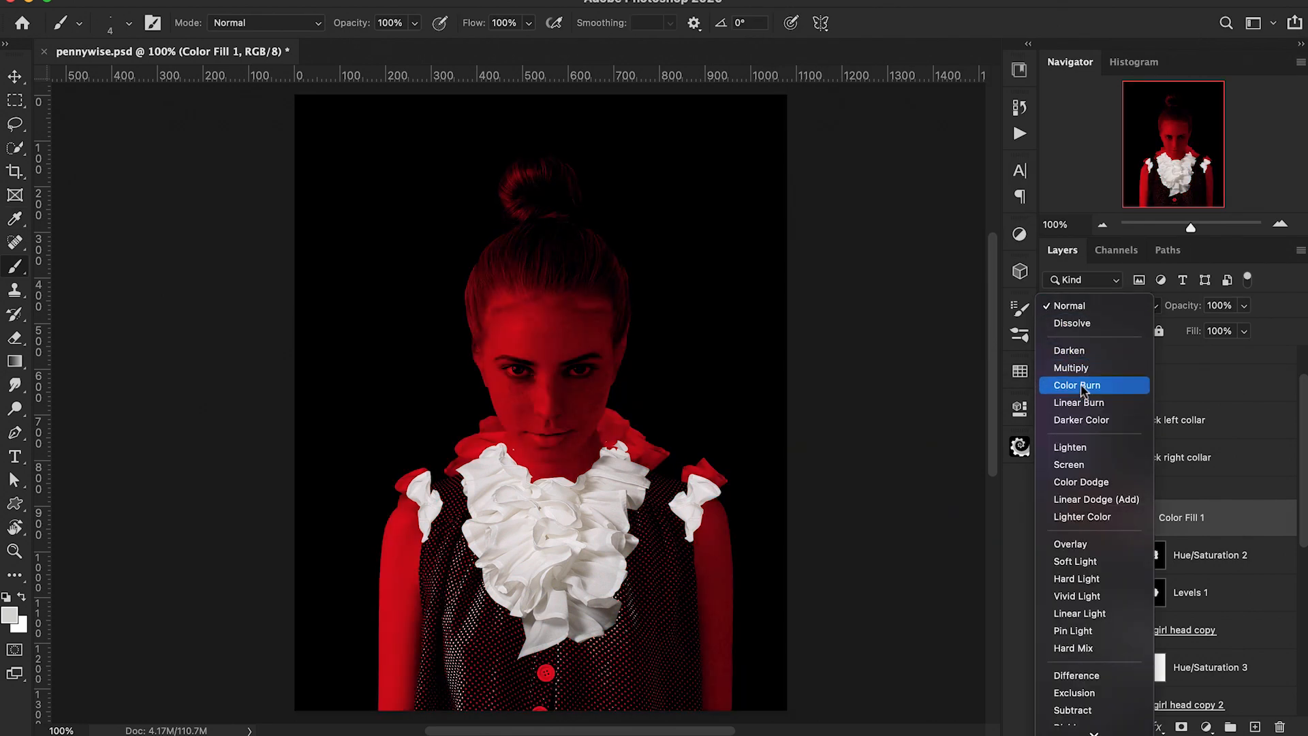
click(1080, 385)
alt+click(1095, 536)
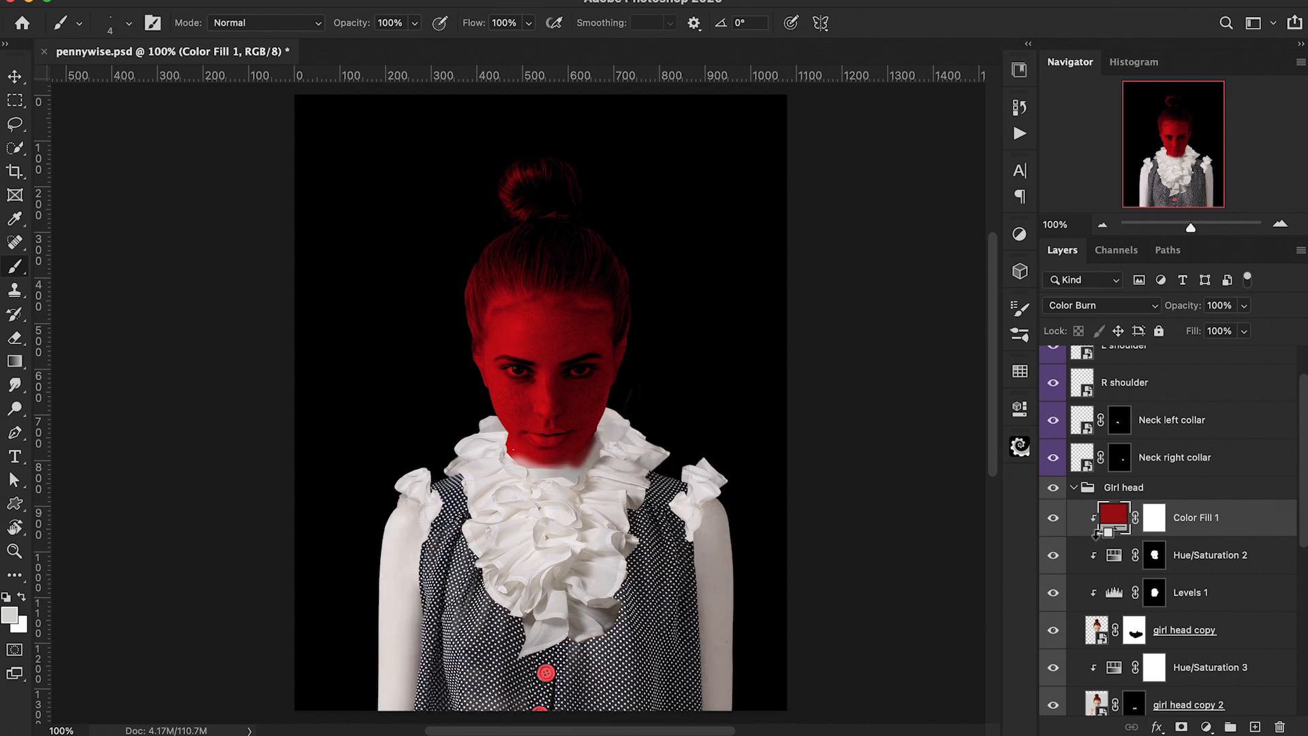
click(1152, 520)
key(ctrl+i)
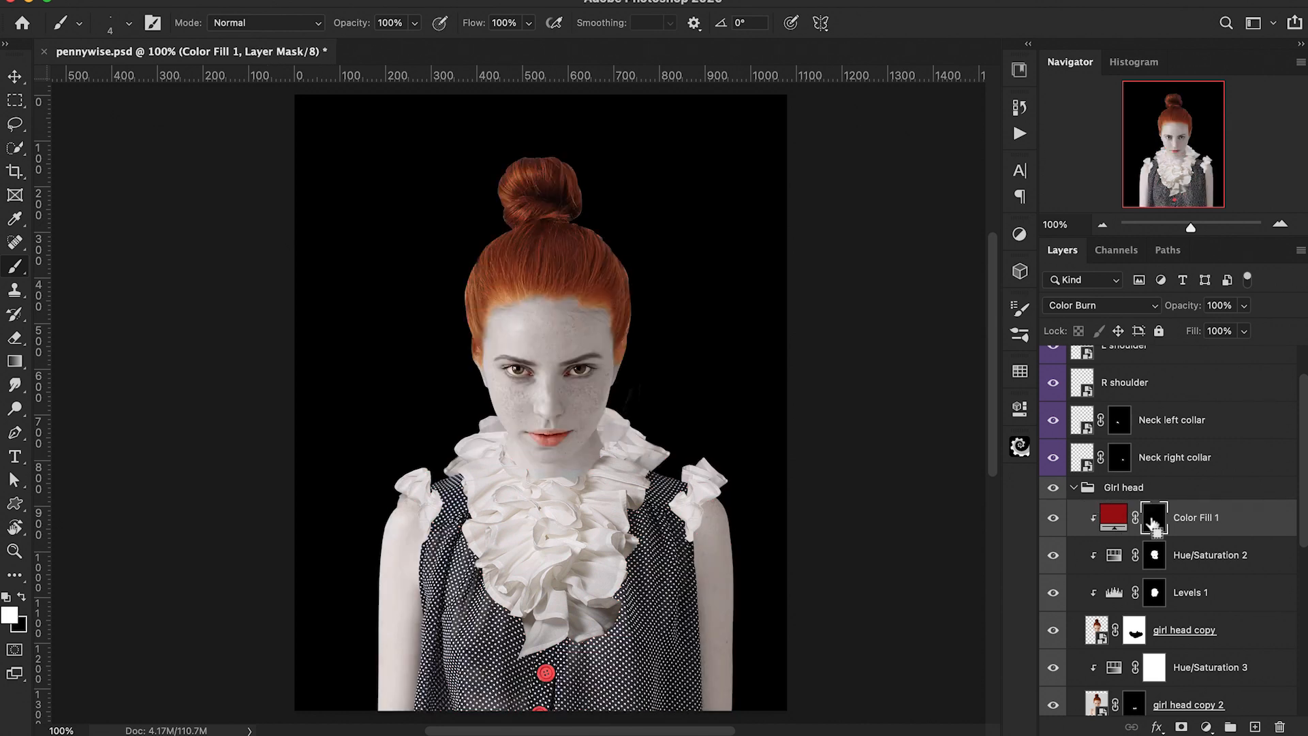
Step: Paint white in the red fill's mask over the lips to turn them red
key(ctrl+plus)
key(ctrl+plus)
key(ctrl+plus)
key(ctrl+plus)
key(ctrl+plus)
key(ctrl+plus)
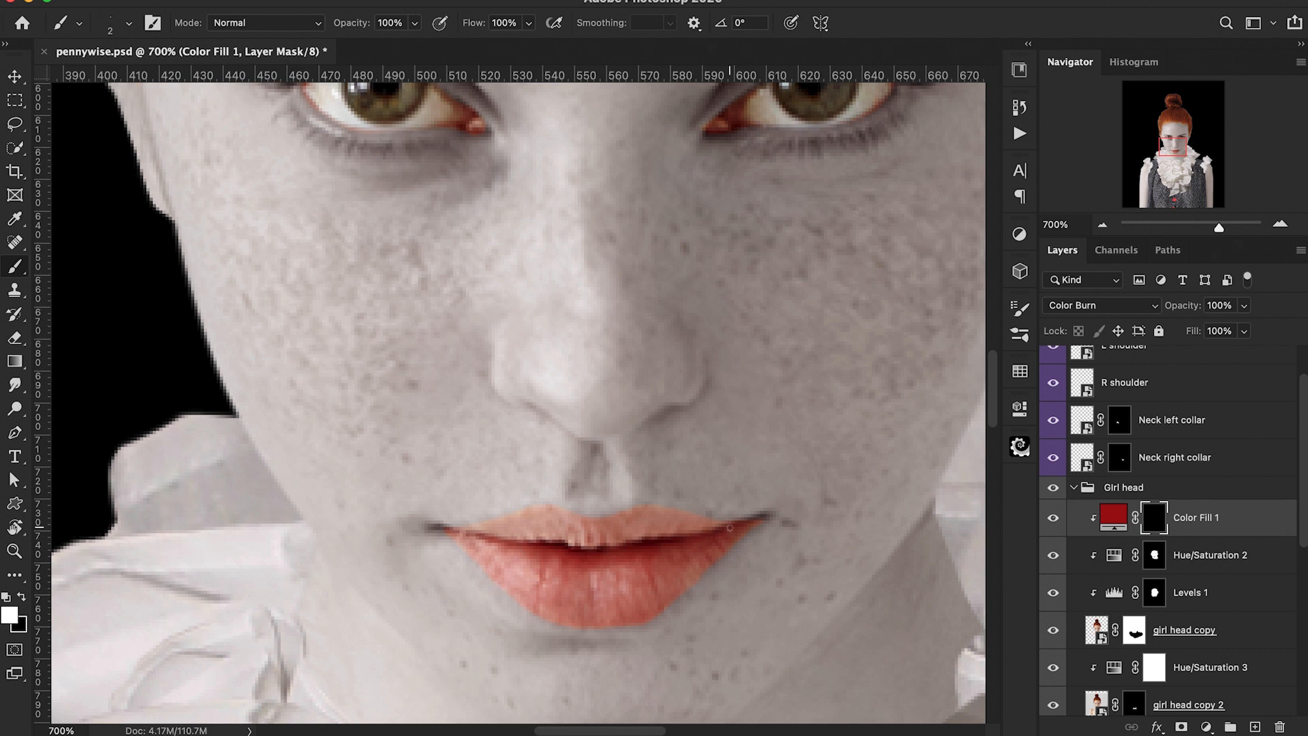
mouse_move(764, 517)
mouse_down()
mouse_move(659, 612)
mouse_move(601, 622)
mouse_up()
drag(501, 584, 557, 621)
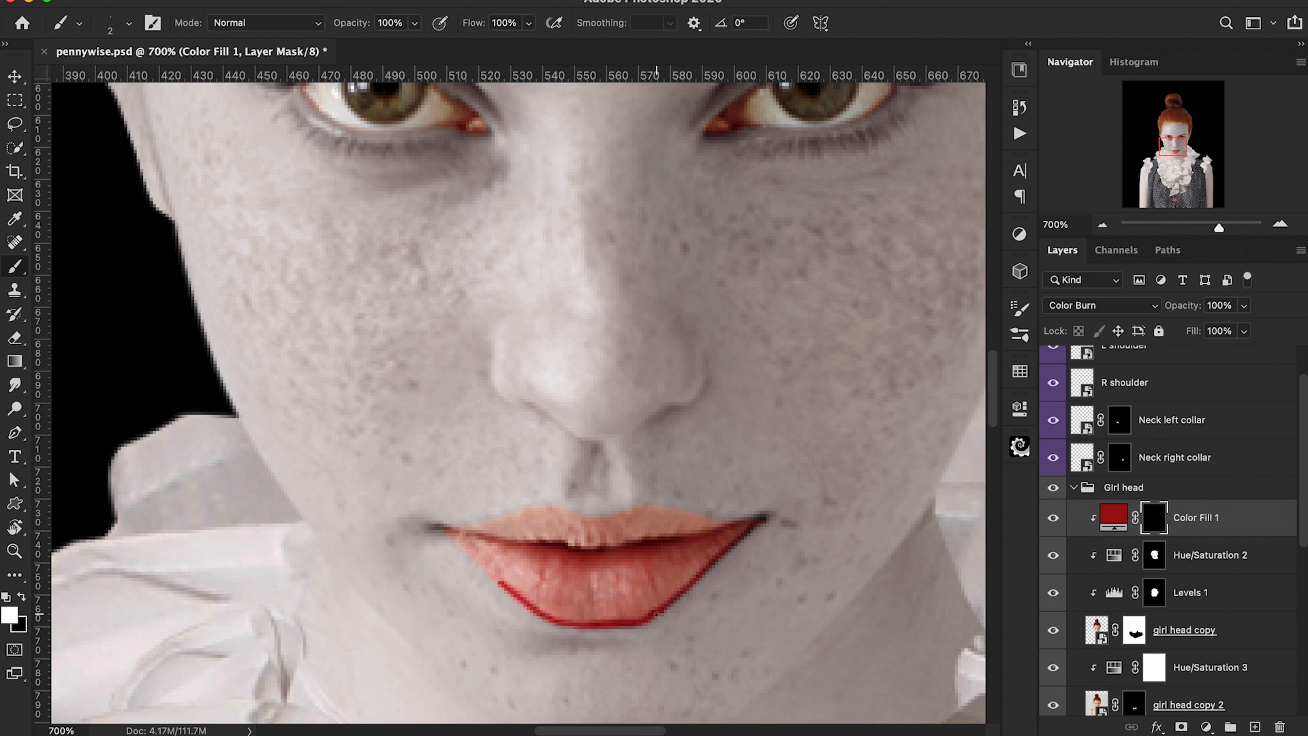
mouse_move(544, 516)
mouse_down()
mouse_move(576, 535)
mouse_move(646, 514)
mouse_up()
mouse_move(674, 520)
mouse_down()
mouse_move(742, 528)
mouse_move(599, 538)
mouse_move(528, 519)
mouse_move(474, 536)
mouse_move(482, 570)
mouse_move(507, 591)
mouse_up()
drag(453, 536, 530, 609)
drag(436, 528, 466, 533)
mouse_move(718, 538)
mouse_down()
mouse_move(637, 611)
mouse_move(571, 616)
mouse_move(464, 537)
mouse_move(648, 532)
mouse_move(560, 522)
mouse_move(593, 537)
mouse_move(630, 521)
mouse_move(701, 545)
mouse_move(613, 583)
mouse_move(633, 590)
mouse_move(702, 542)
mouse_move(594, 575)
mouse_move(497, 548)
mouse_move(610, 595)
mouse_move(595, 559)
mouse_up()
key(bracketright)
key(bracketright)
key(bracketright)
key(bracketright)
key(bracketleft)
key(bracketleft)
key(bracketleft)
key(bracketleft)
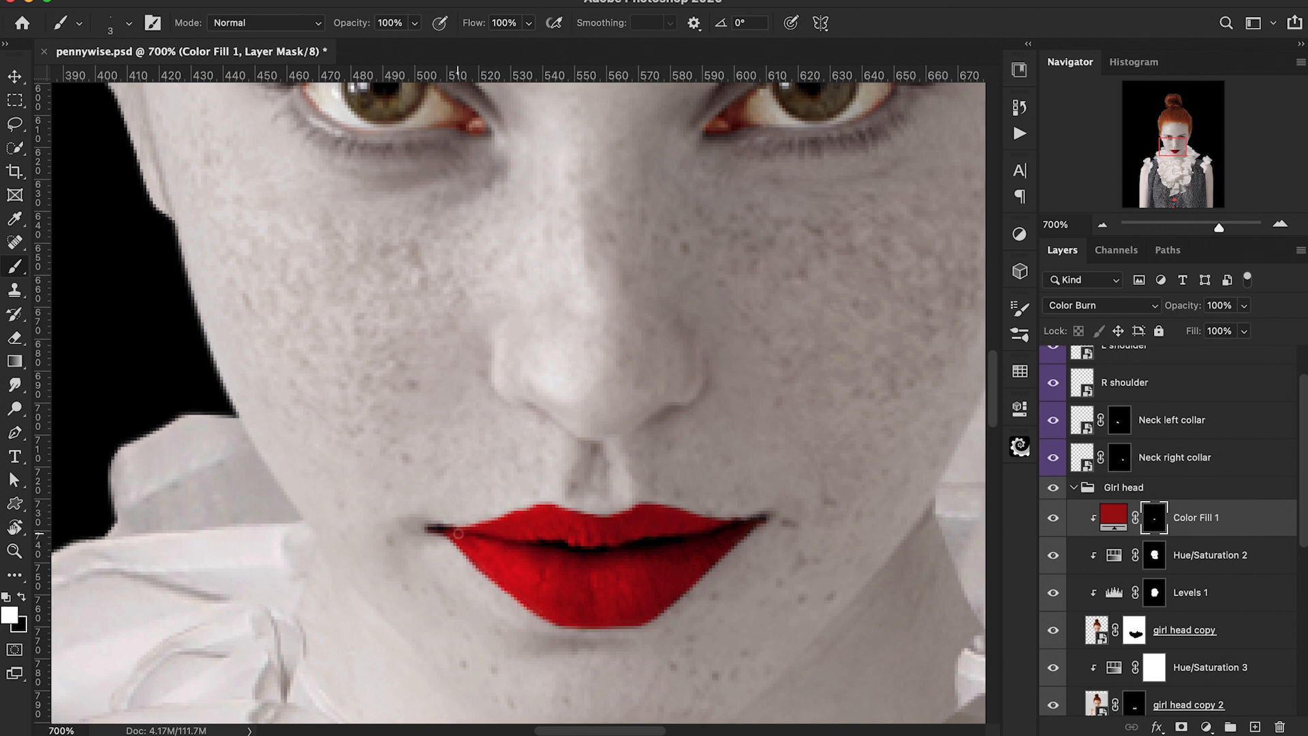
Step: Rename the red fill layer to lips
key(super+1)
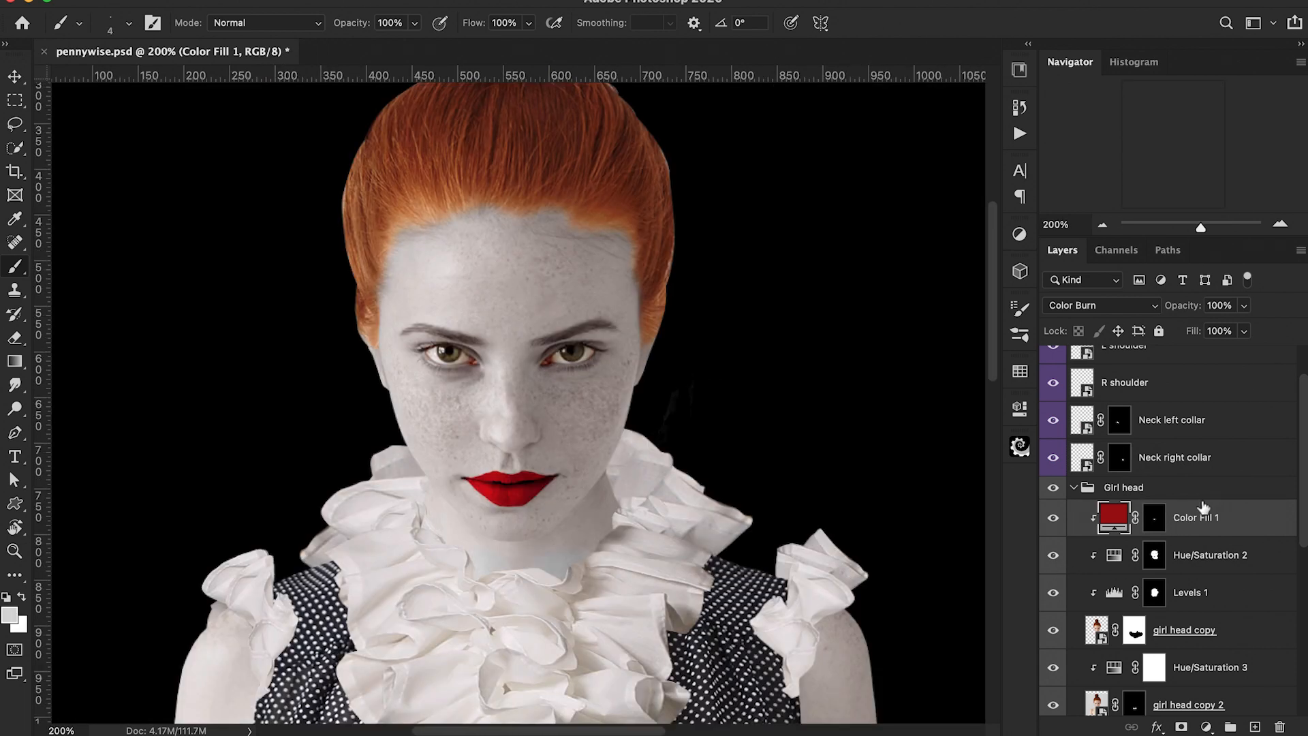
double_click(1200, 523)
text(lips)
key(Return)
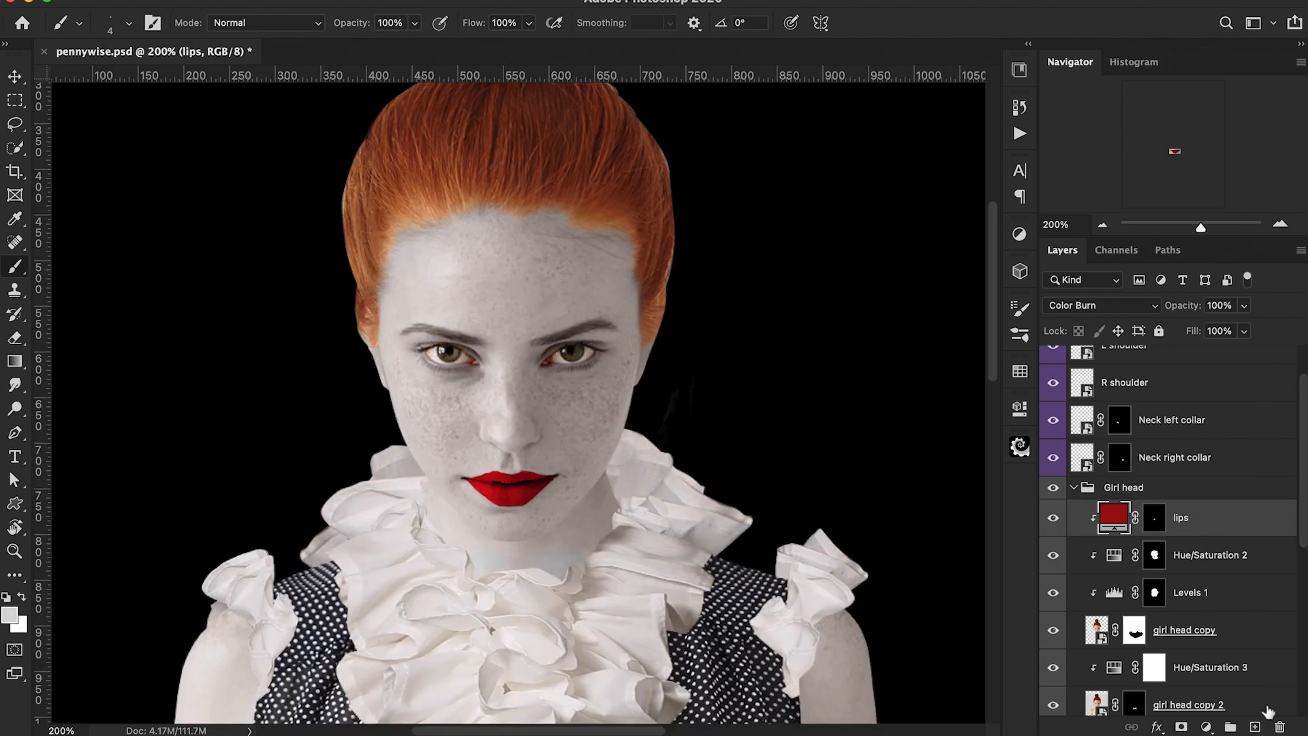
Step: Add another Solid Color fill layer in orange #e05a00
click(1254, 727)
key(super+z)
click(1205, 727)
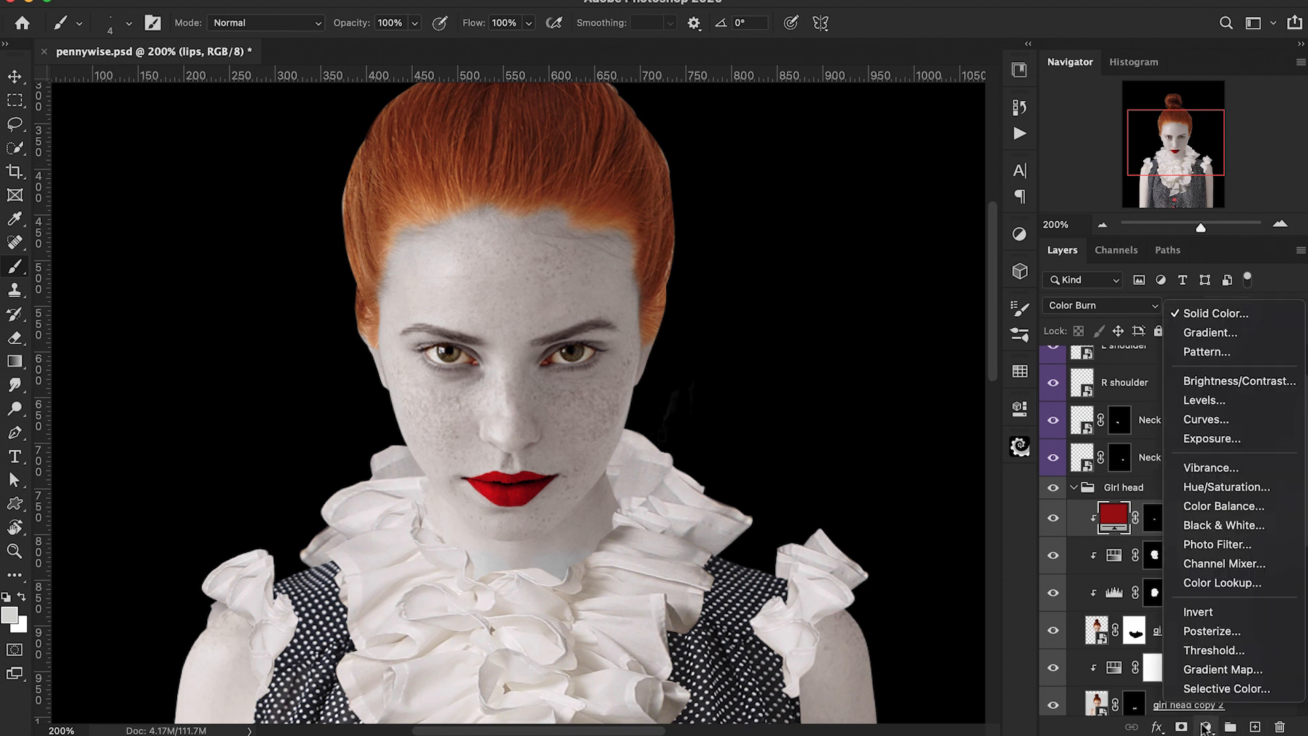
click(1196, 310)
click(1057, 260)
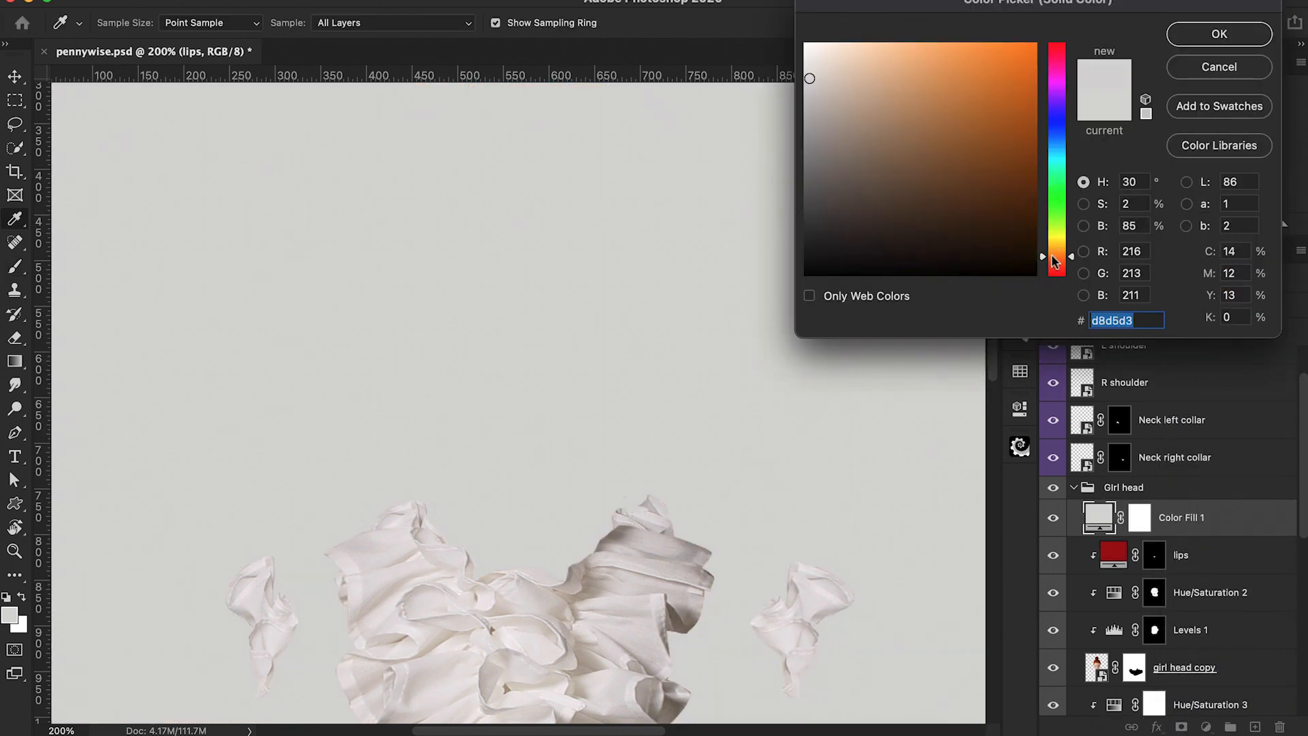
click(1036, 77)
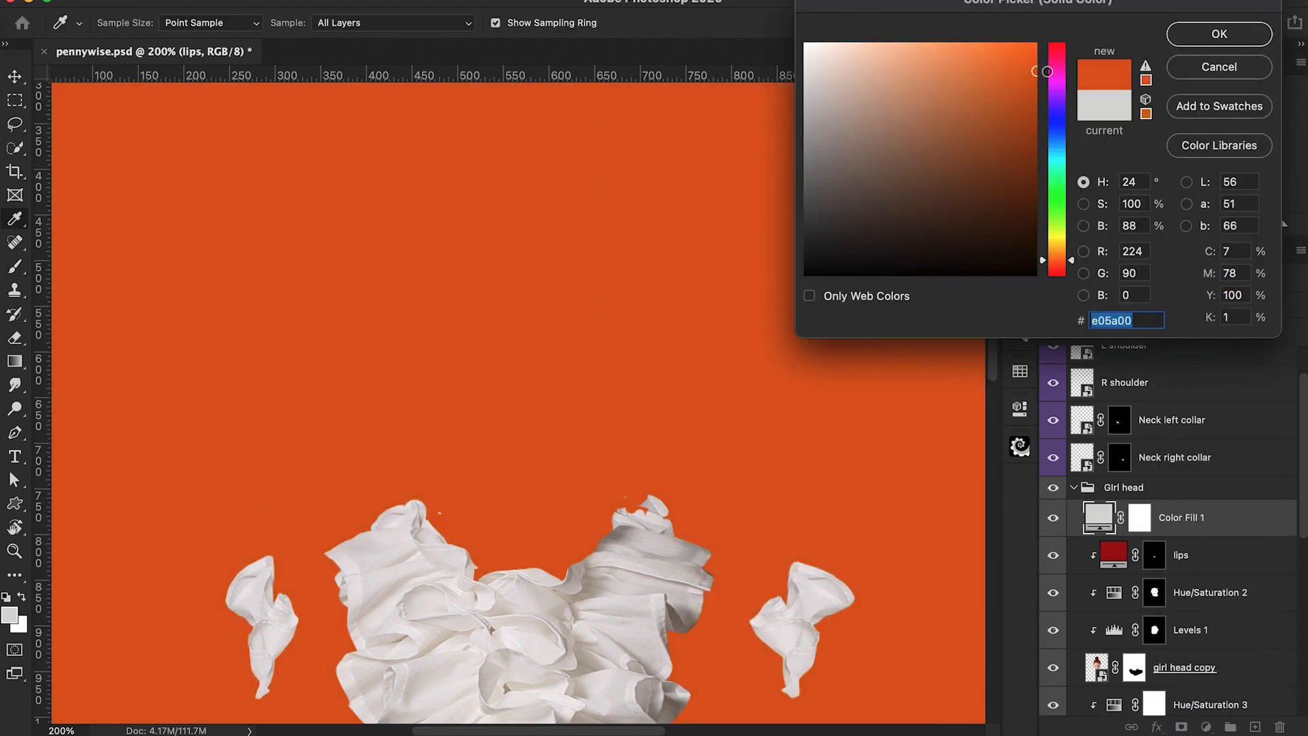
click(1218, 33)
Step: Clip the orange fill and set its blend mode to Linear Dodge (Add) at 60% opacity
alt+click(1097, 545)
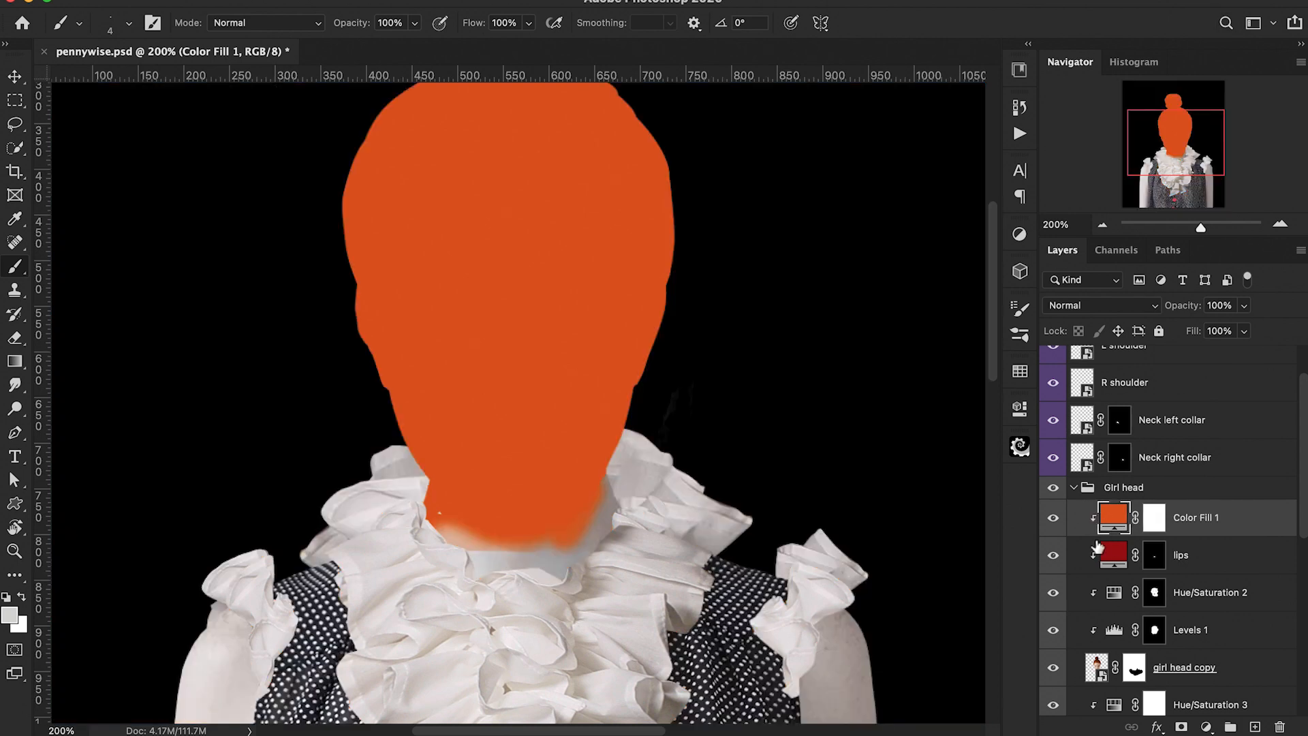
click(1096, 305)
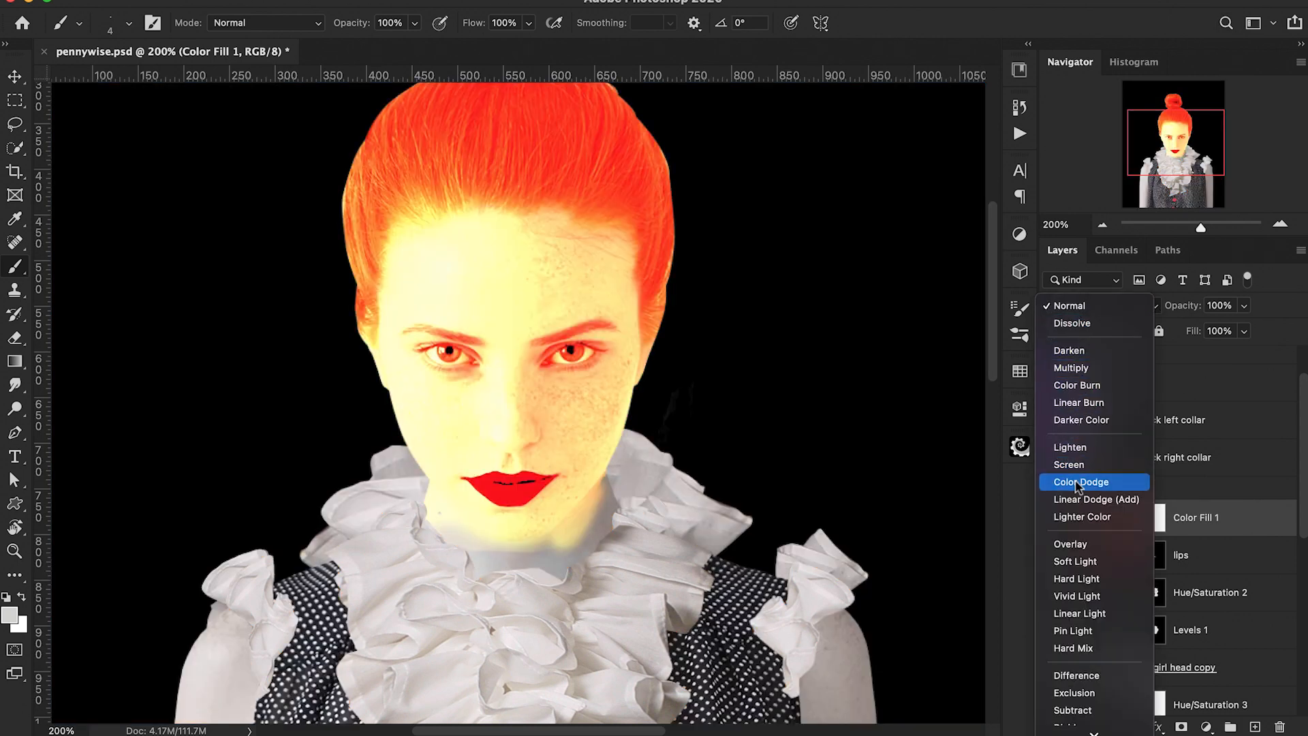
click(1090, 499)
drag(1189, 311, 1153, 315)
Step: Invert the orange fill's mask to black and paint white over the irises to tint the eyes orange
click(1156, 519)
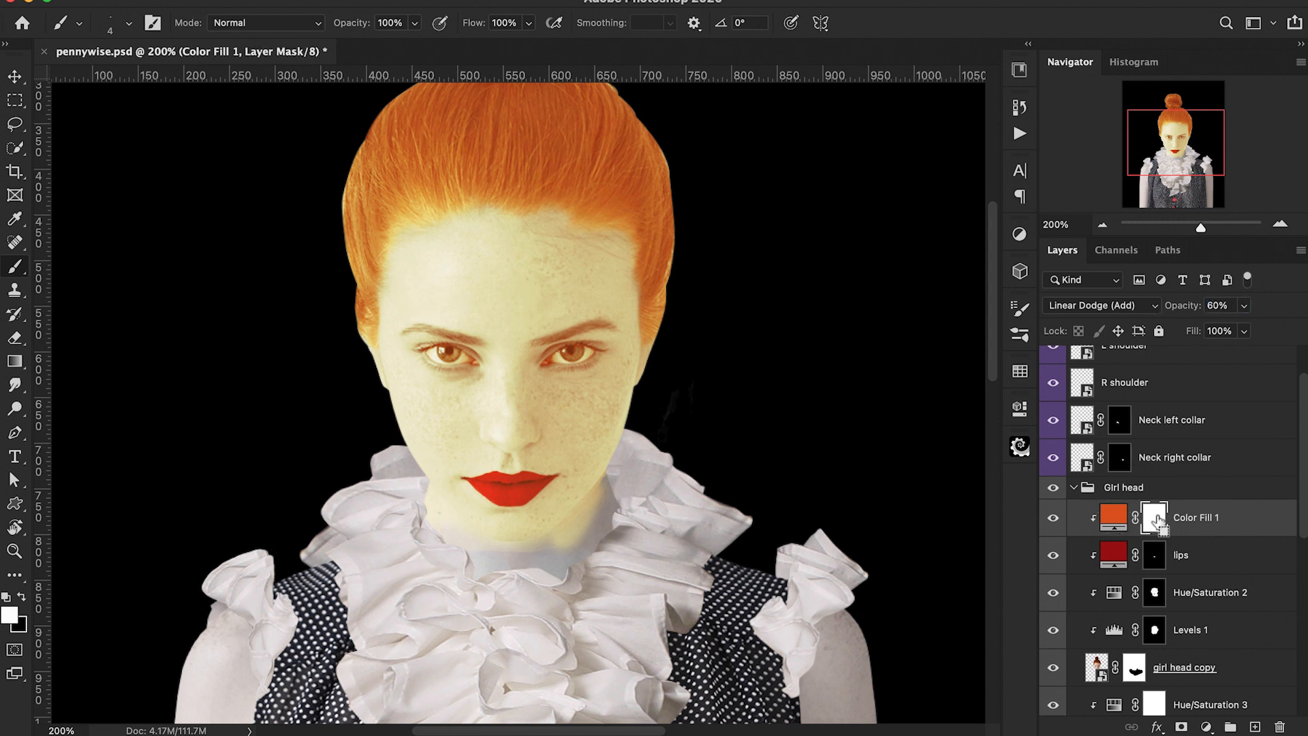
key(ctrl+i)
key(super+plus)
key(super+plus)
key(super+plus)
key(super+plus)
key(super+plus)
key(super+plus)
key(super+plus)
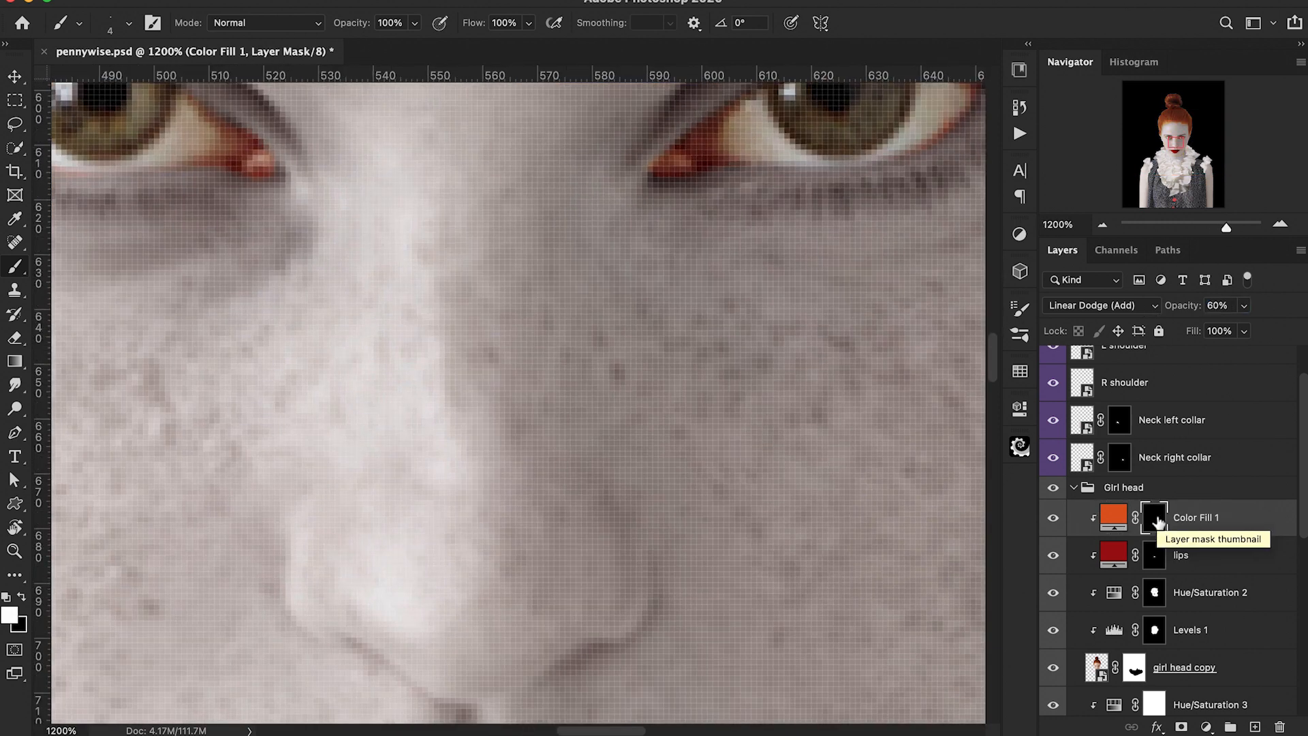
mouse_move(878, 340)
mouse_down()
mouse_move(690, 658)
mouse_move(620, 671)
mouse_up()
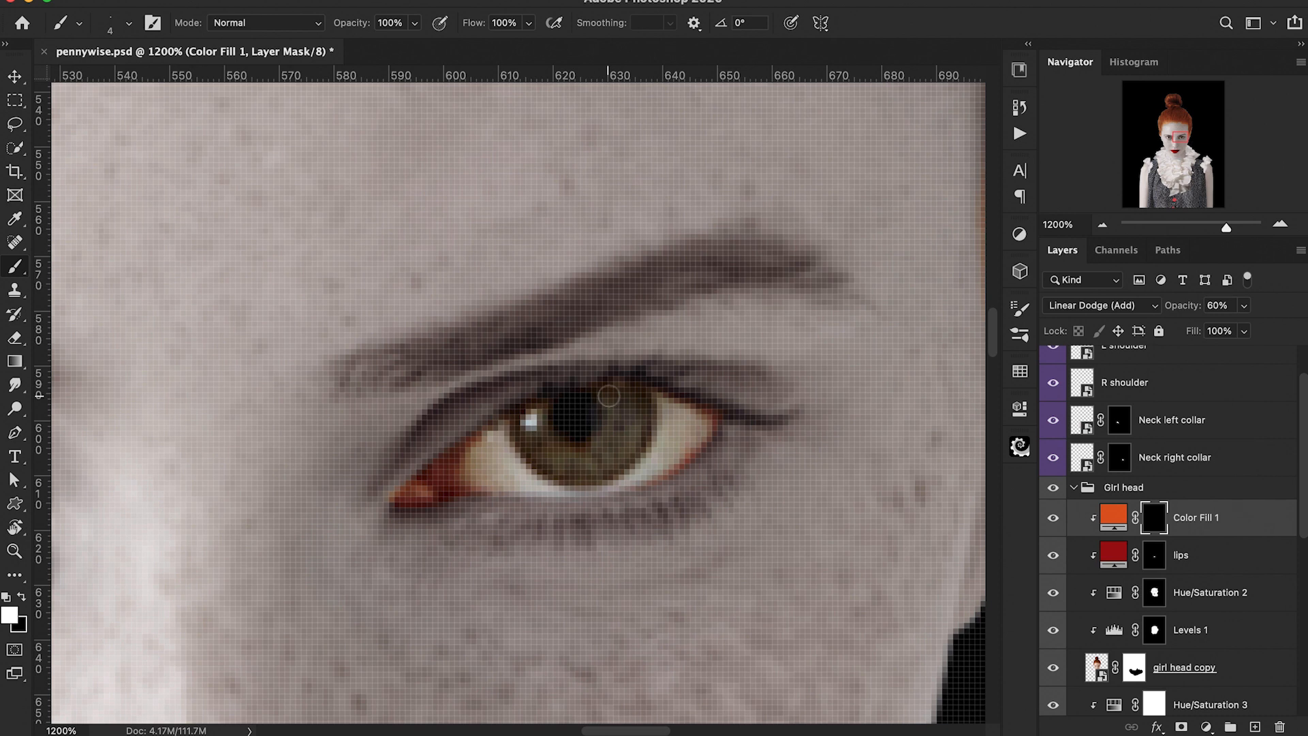
mouse_move(608, 395)
mouse_down()
mouse_move(644, 414)
mouse_move(610, 474)
mouse_move(548, 466)
mouse_move(521, 420)
mouse_move(550, 468)
mouse_move(536, 413)
mouse_move(575, 447)
mouse_move(610, 398)
mouse_move(622, 413)
mouse_move(598, 457)
mouse_move(553, 451)
mouse_move(637, 398)
mouse_move(622, 453)
mouse_move(515, 427)
mouse_move(677, 412)
mouse_move(673, 443)
mouse_move(743, 460)
mouse_move(686, 480)
mouse_move(722, 483)
mouse_move(784, 432)
mouse_move(778, 445)
mouse_move(739, 476)
mouse_move(746, 426)
mouse_up()
scroll(517, 424, left, 10)
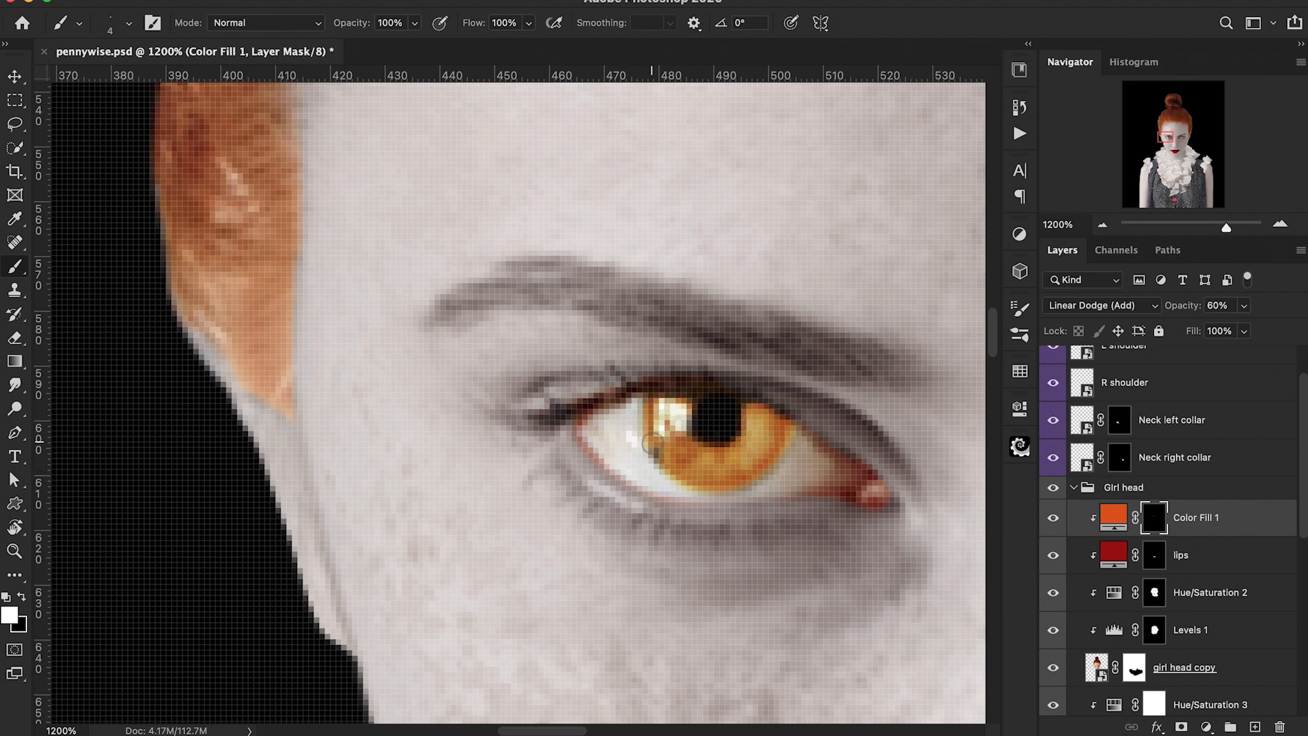
Step: Add a third Solid Color fill layer in orange #ff7800
key(super+minus)
key(super+minus)
key(super+minus)
key(super+minus)
key(super+minus)
key(super+minus)
key(super+minus)
key(super+minus)
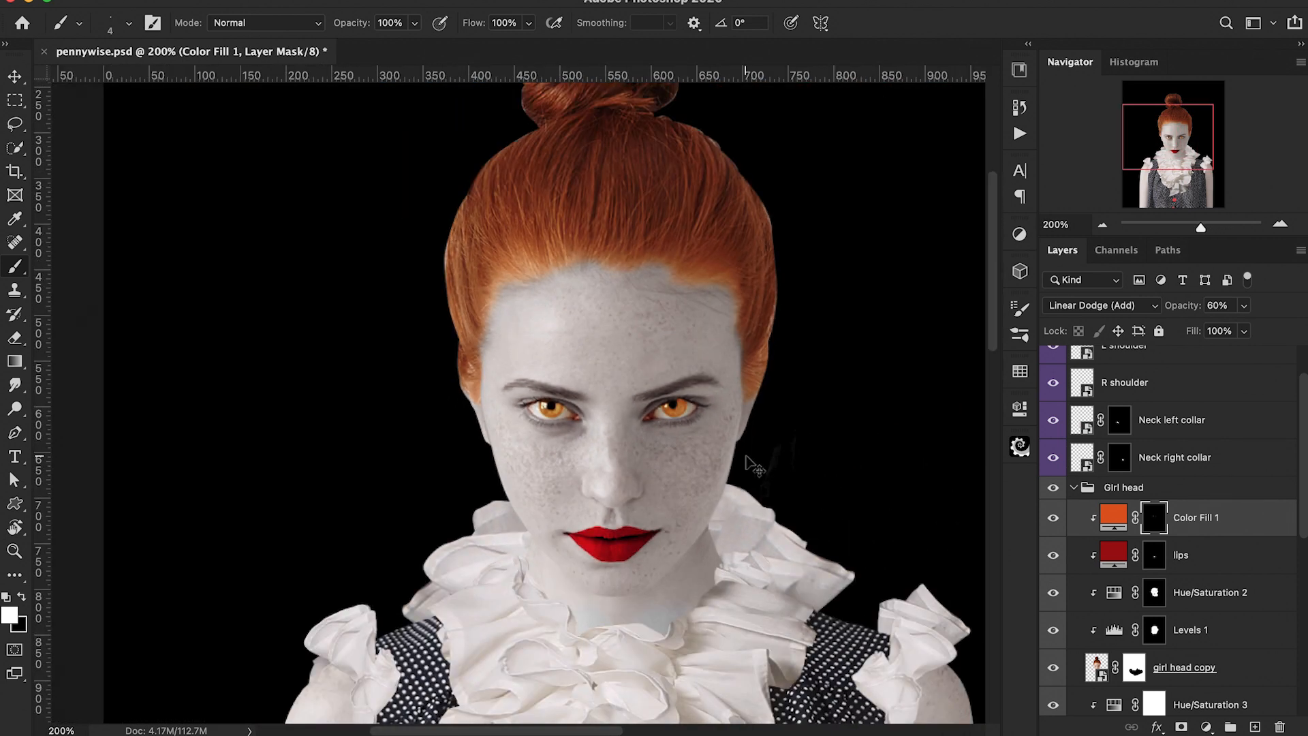
drag(1184, 307, 1171, 312)
click(1206, 726)
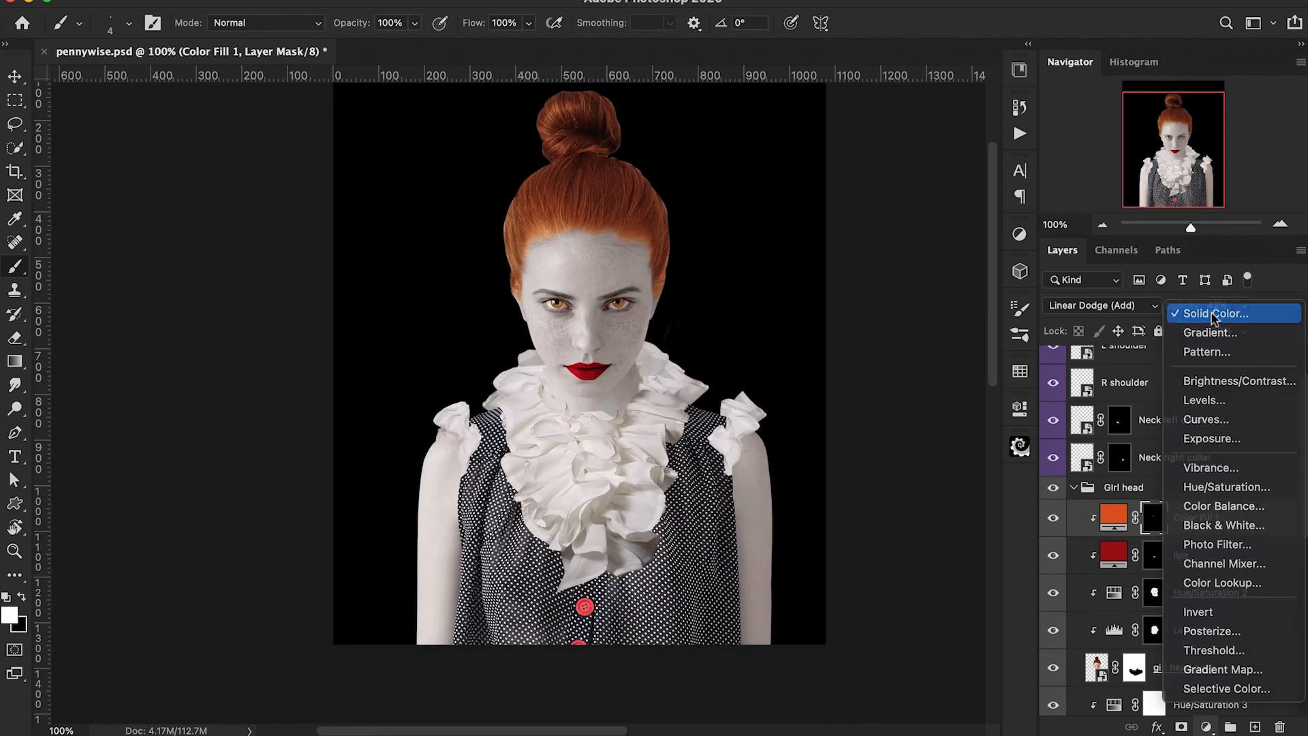
click(1192, 305)
text(ff7800)
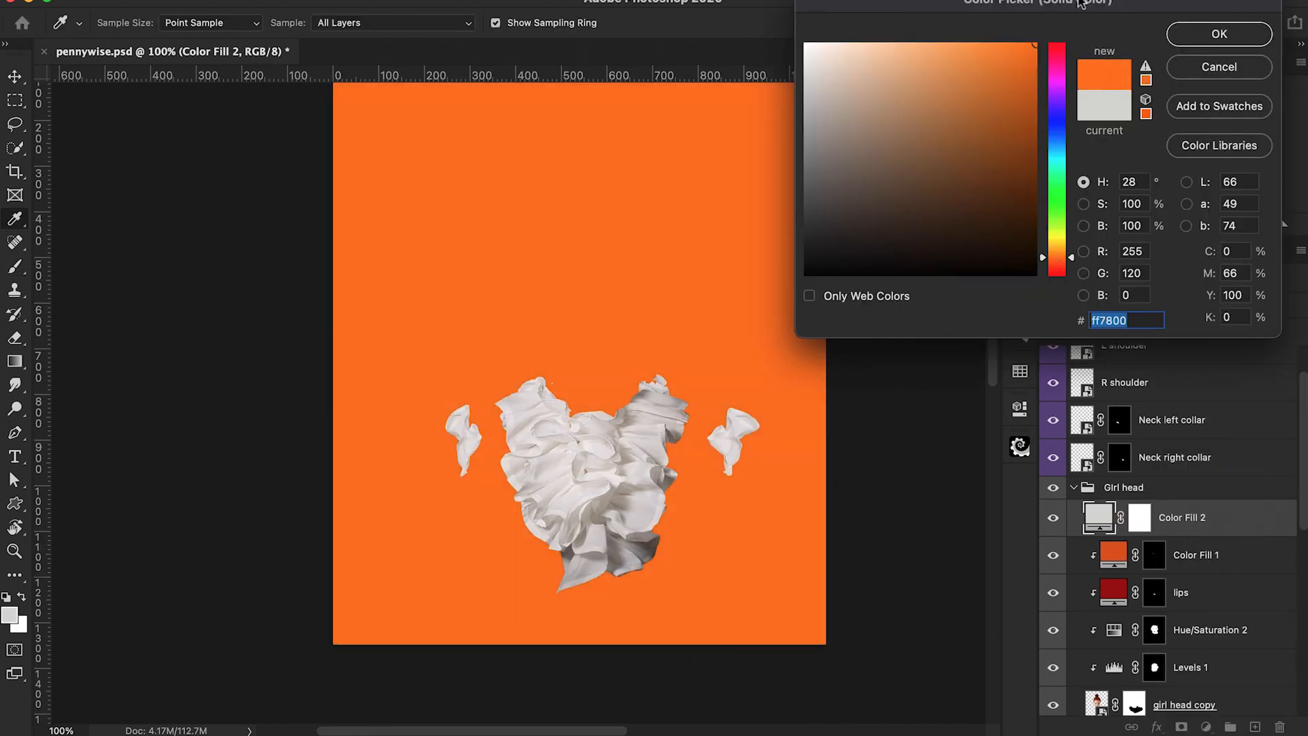
click(1197, 42)
Step: Clip the #ff7800 fill, set it to Color Burn, and invert its mask to black
alt+click(1095, 537)
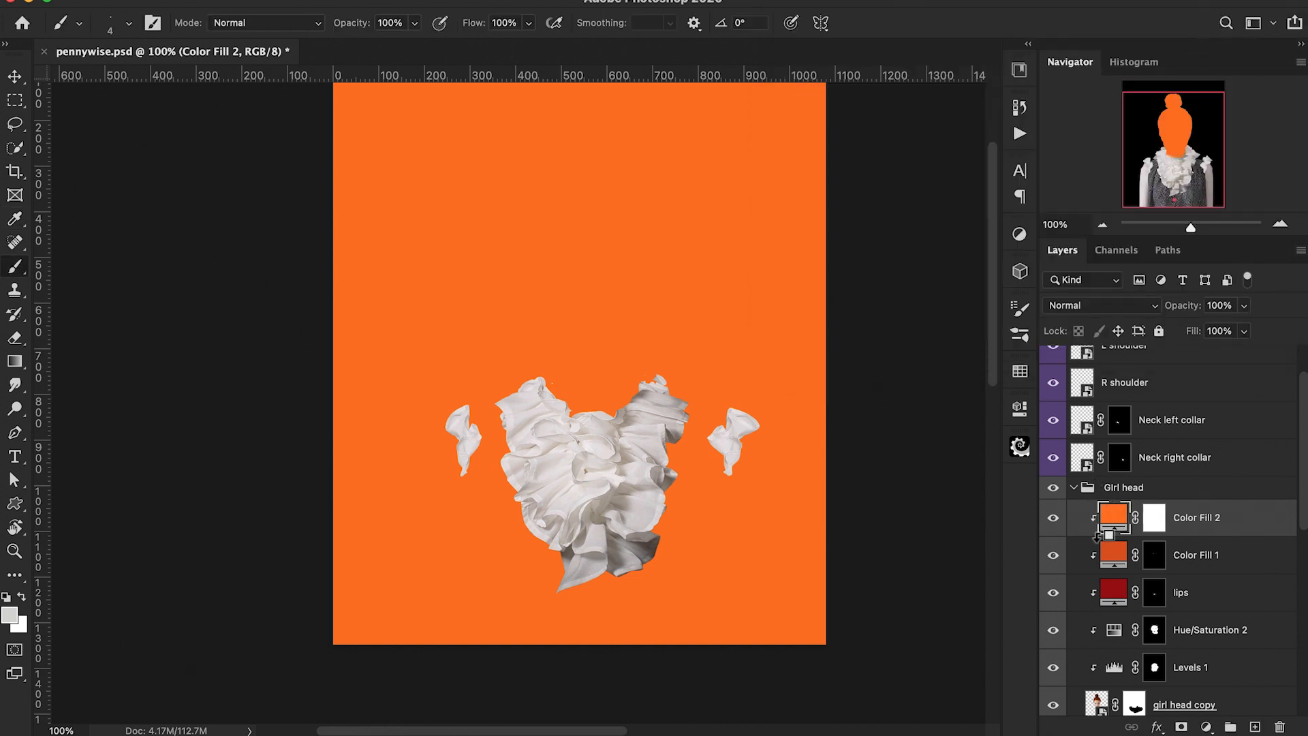
click(1133, 304)
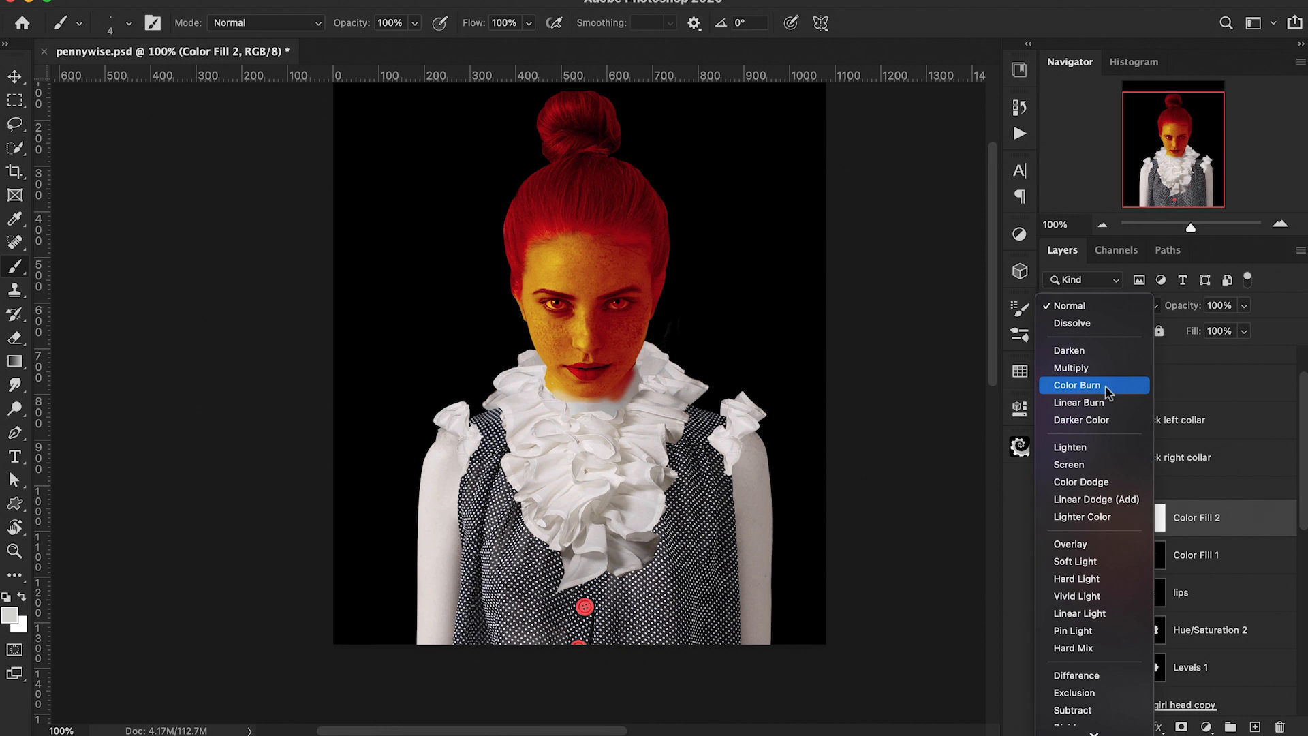
click(1108, 386)
click(1154, 519)
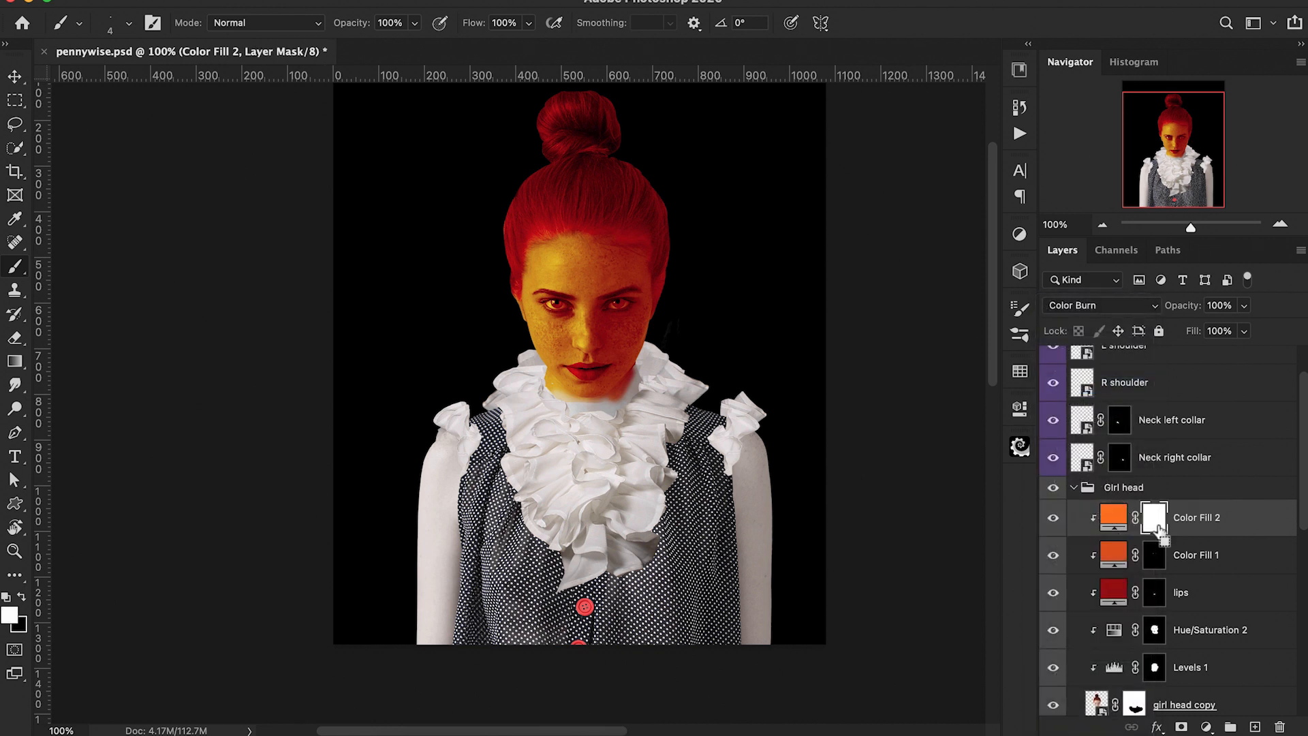
key(ctrl+i)
Step: Set the brush opacity to 10% and enlarge the brush slightly for painting the eyes
key(ctrl+plus)
key(super+plus)
key(super+plus)
key(super+plus)
scroll(809, 374, up, 8)
scroll(809, 374, right, 6)
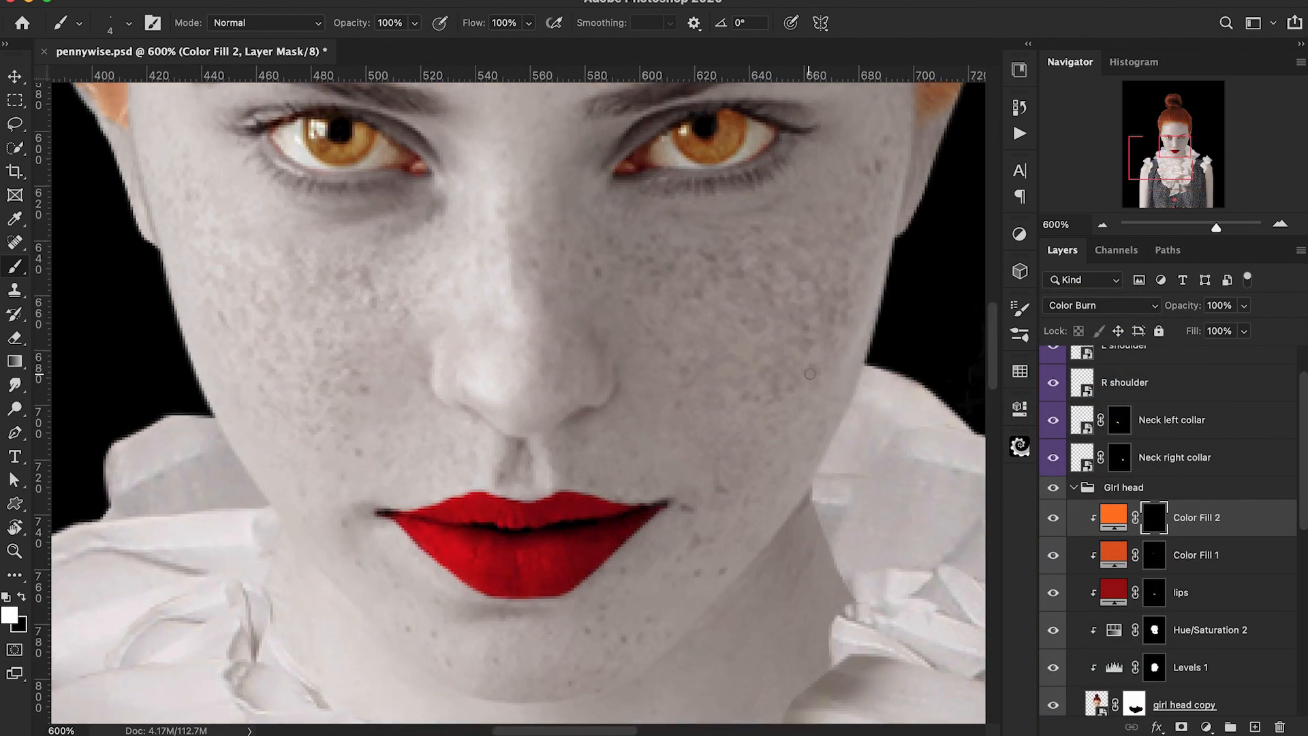
key(super+plus)
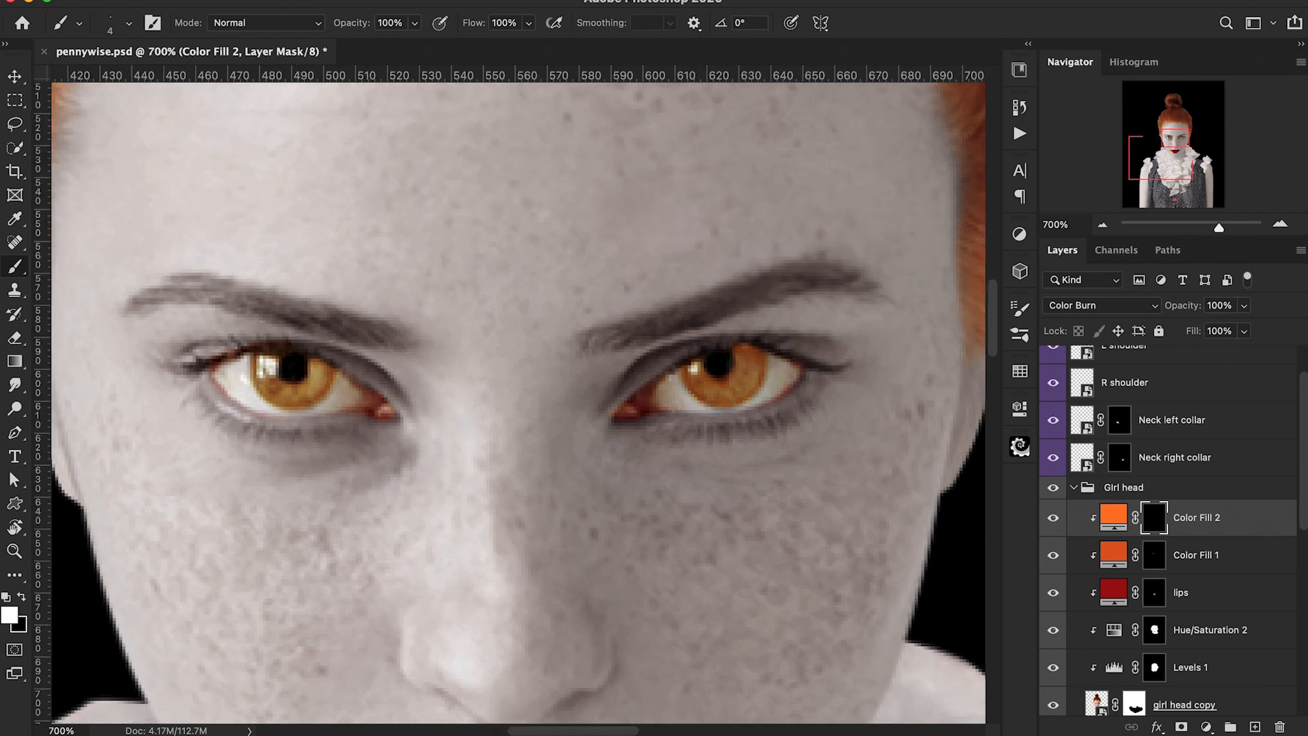
click(105, 25)
double_click(135, 225)
key(1)
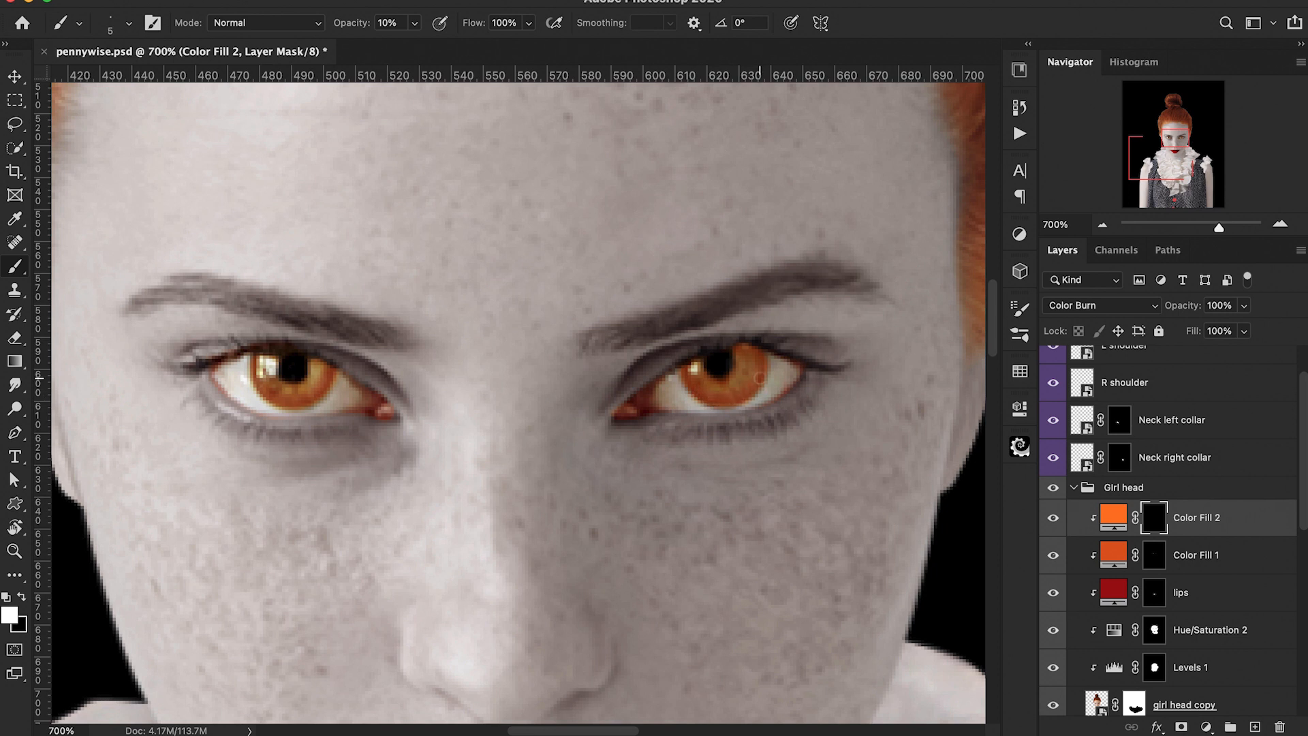
key(super+1)
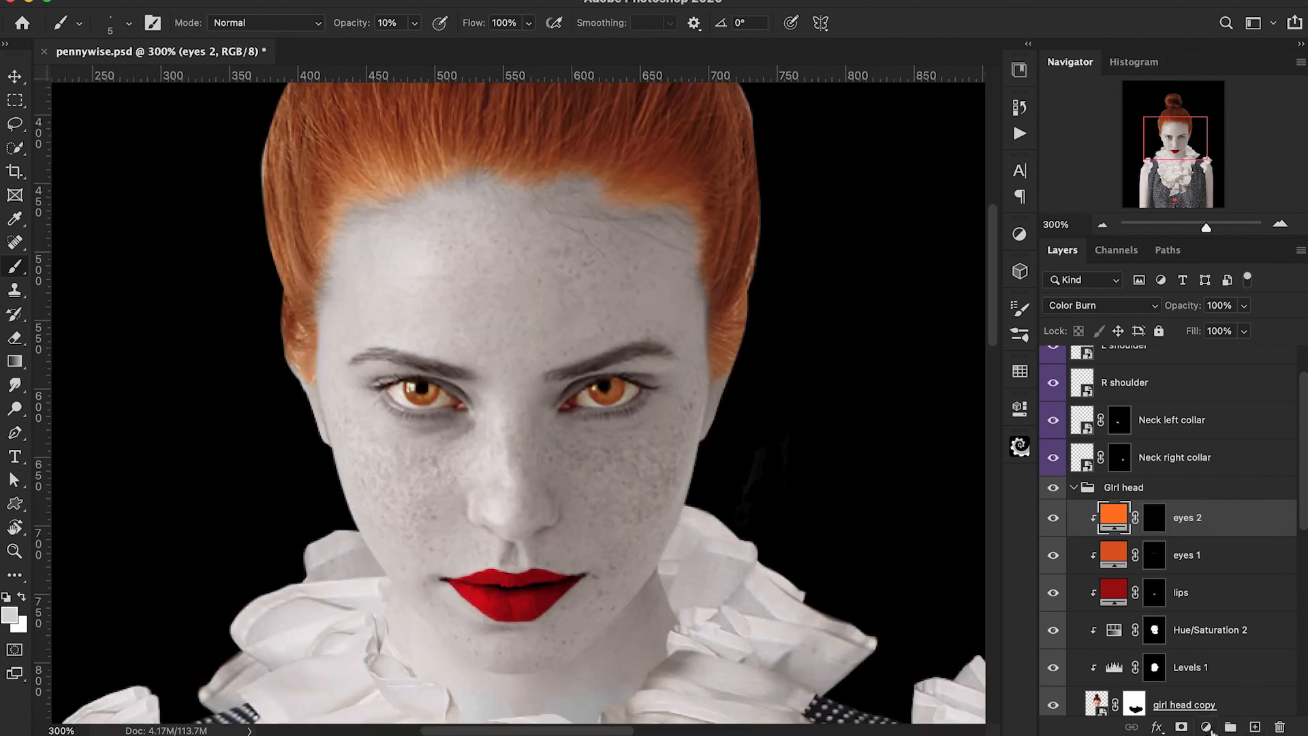
Step: Add a fourth Solid Color fill layer in a light orange
click(1207, 727)
click(1216, 314)
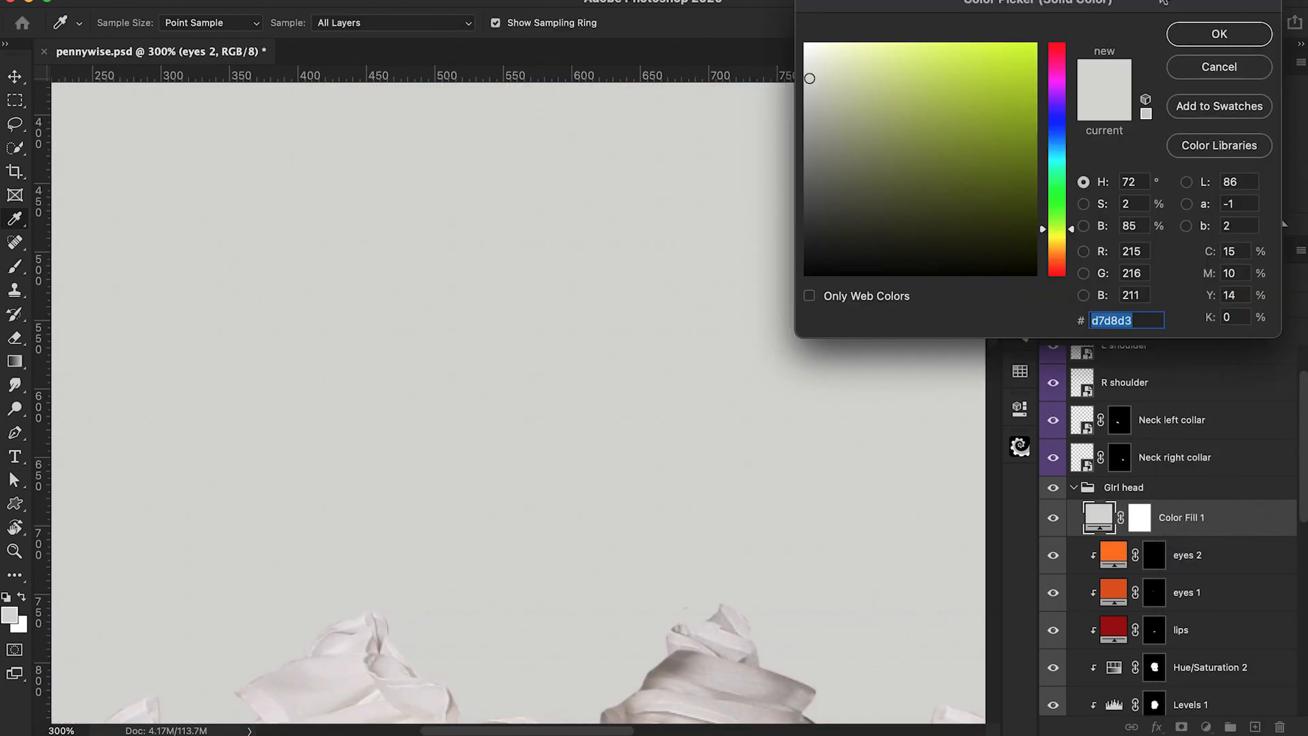
click(1060, 250)
drag(1030, 65, 1038, 42)
click(1189, 29)
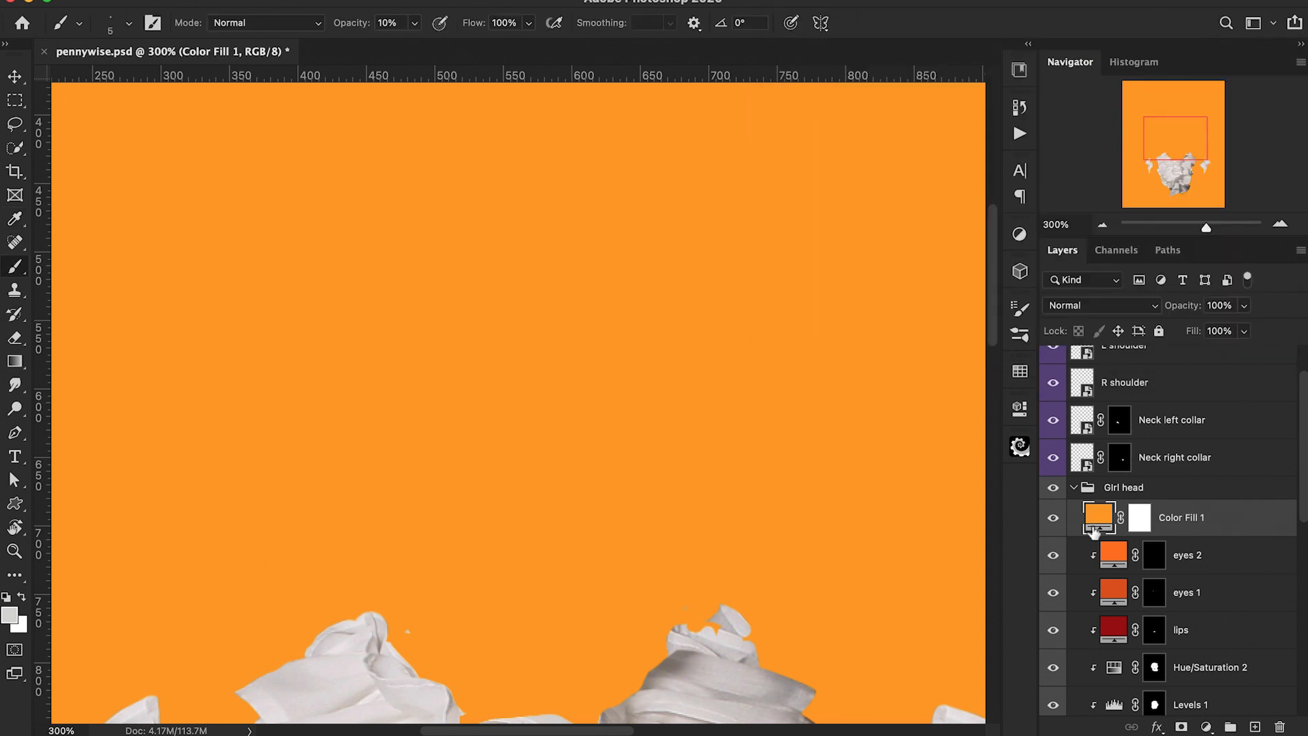
Step: Clip the light orange fill, set it to Color Dodge, and invert its mask to black
alt+click(1094, 535)
click(1117, 304)
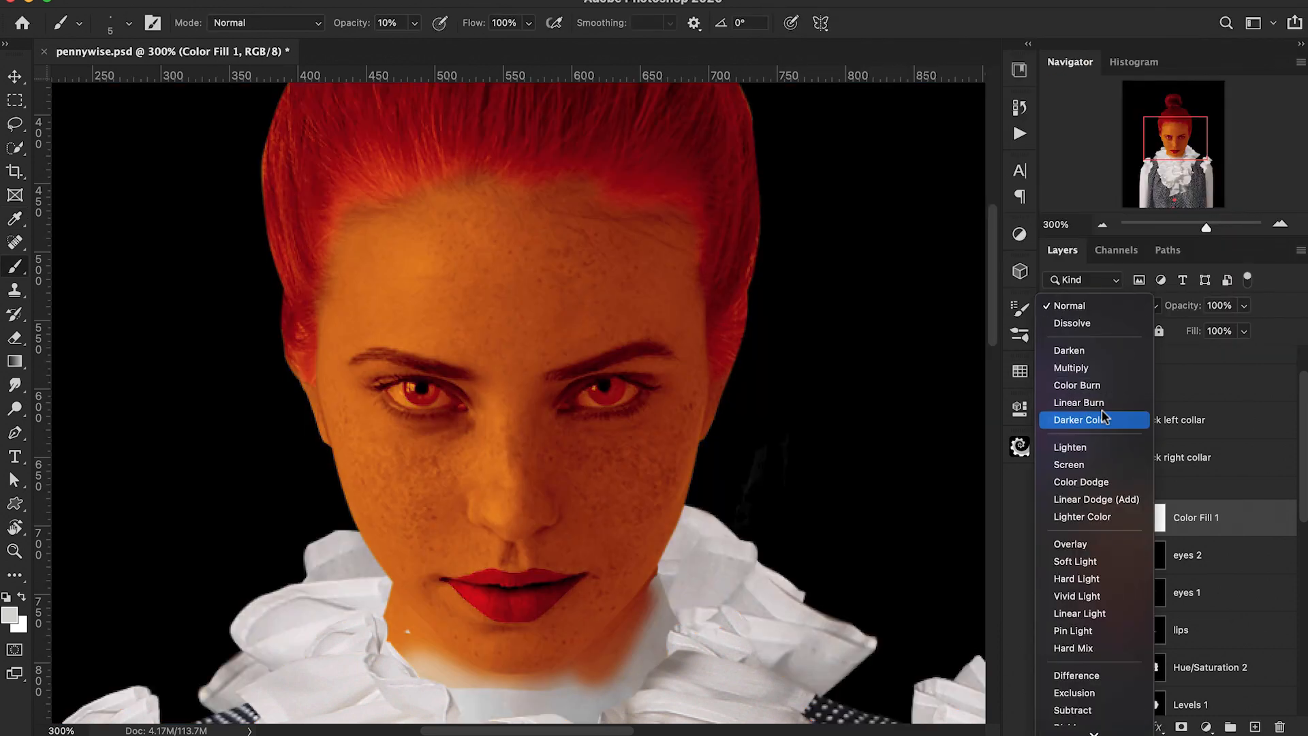
click(1086, 482)
click(1152, 530)
key(ctrl+i)
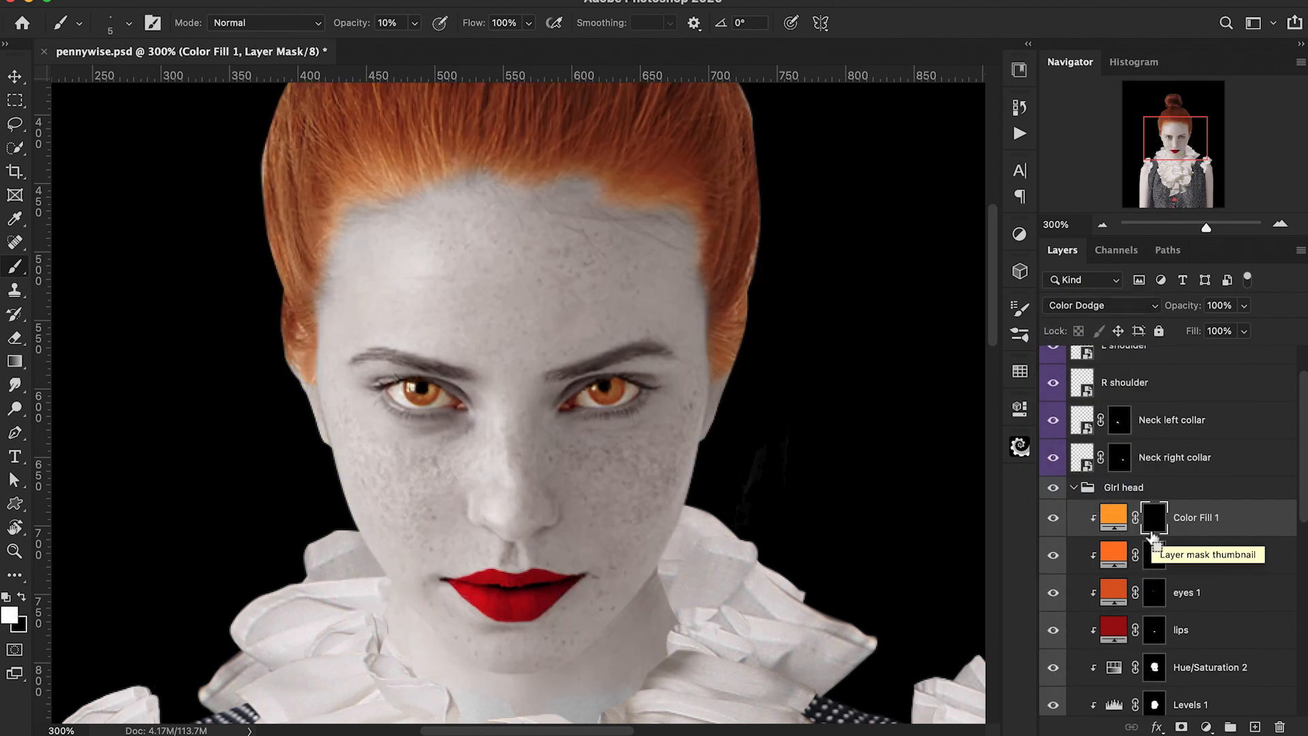
Step: Paint the light orange Color Dodge glow into both irises on the fill layer's mask
key(ctrl+plus)
key(ctrl+plus)
key(ctrl+plus)
key(ctrl+plus)
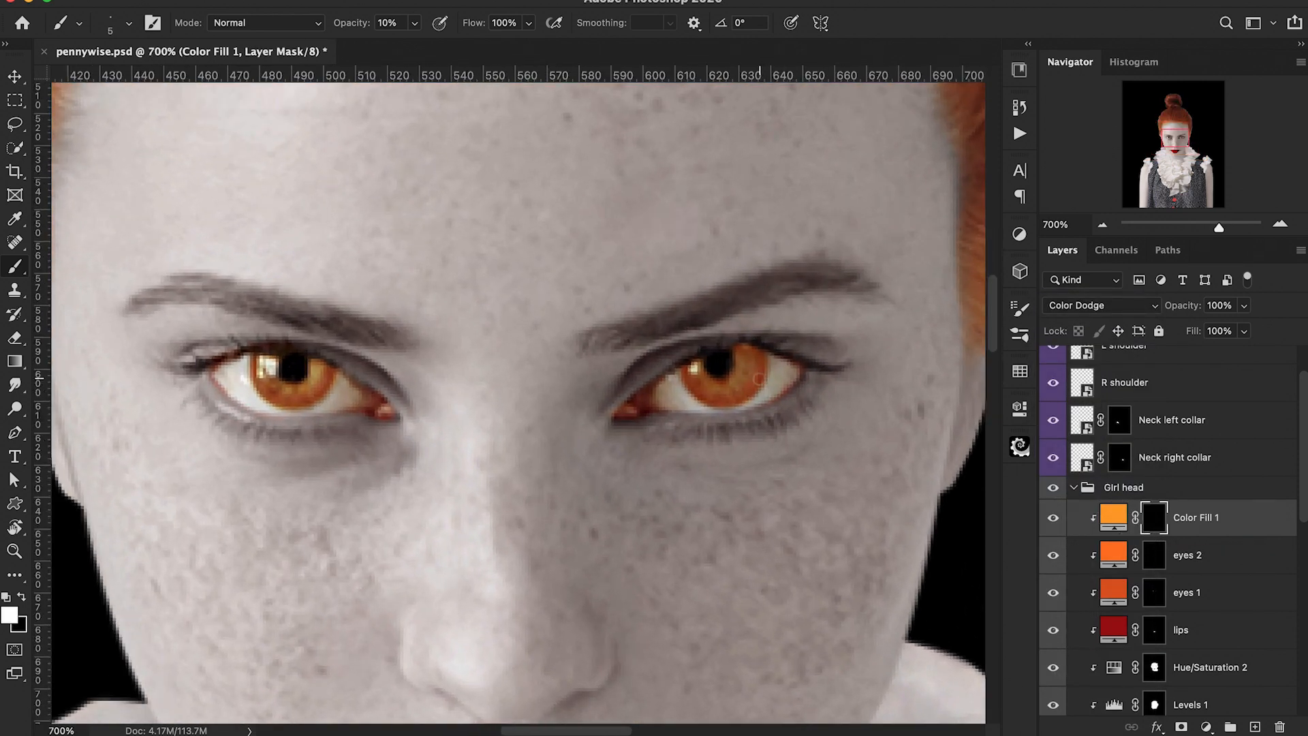
mouse_move(746, 359)
mouse_down()
mouse_move(737, 378)
mouse_move(705, 387)
mouse_move(742, 378)
mouse_up()
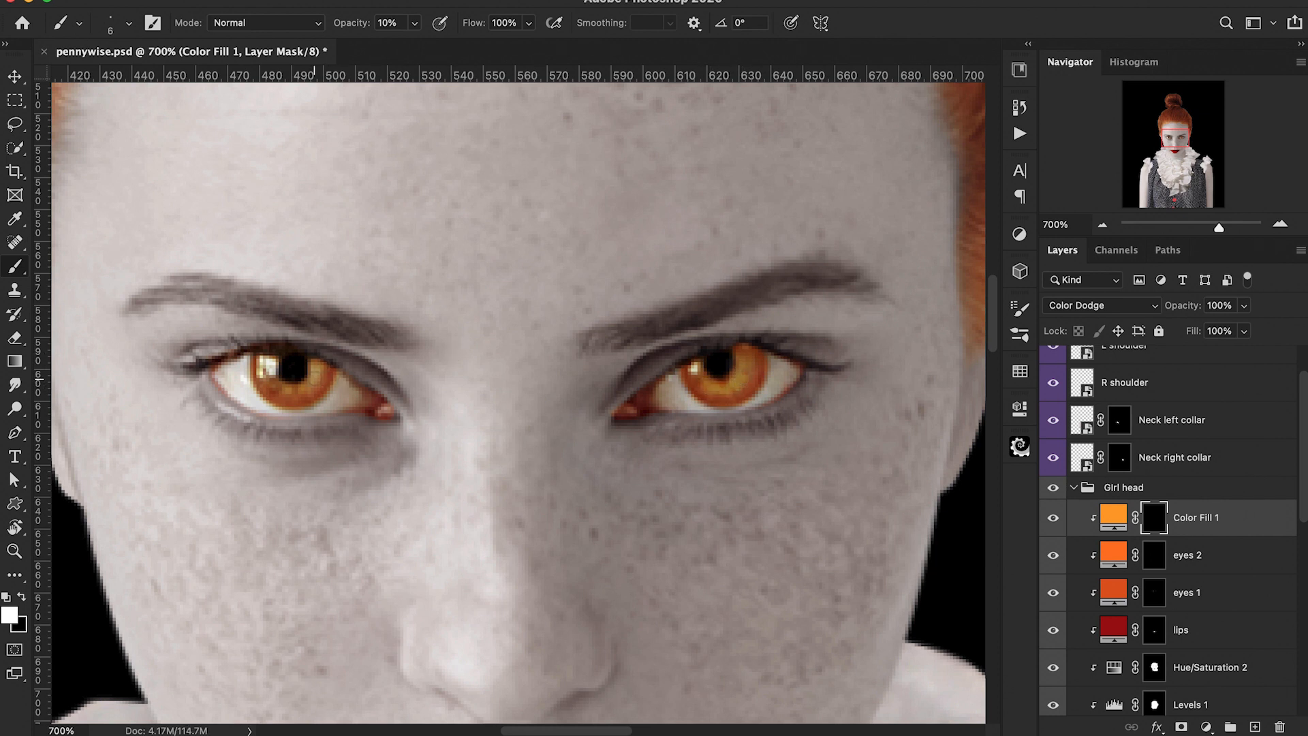
mouse_move(317, 373)
mouse_down()
mouse_move(276, 389)
mouse_move(317, 373)
mouse_up()
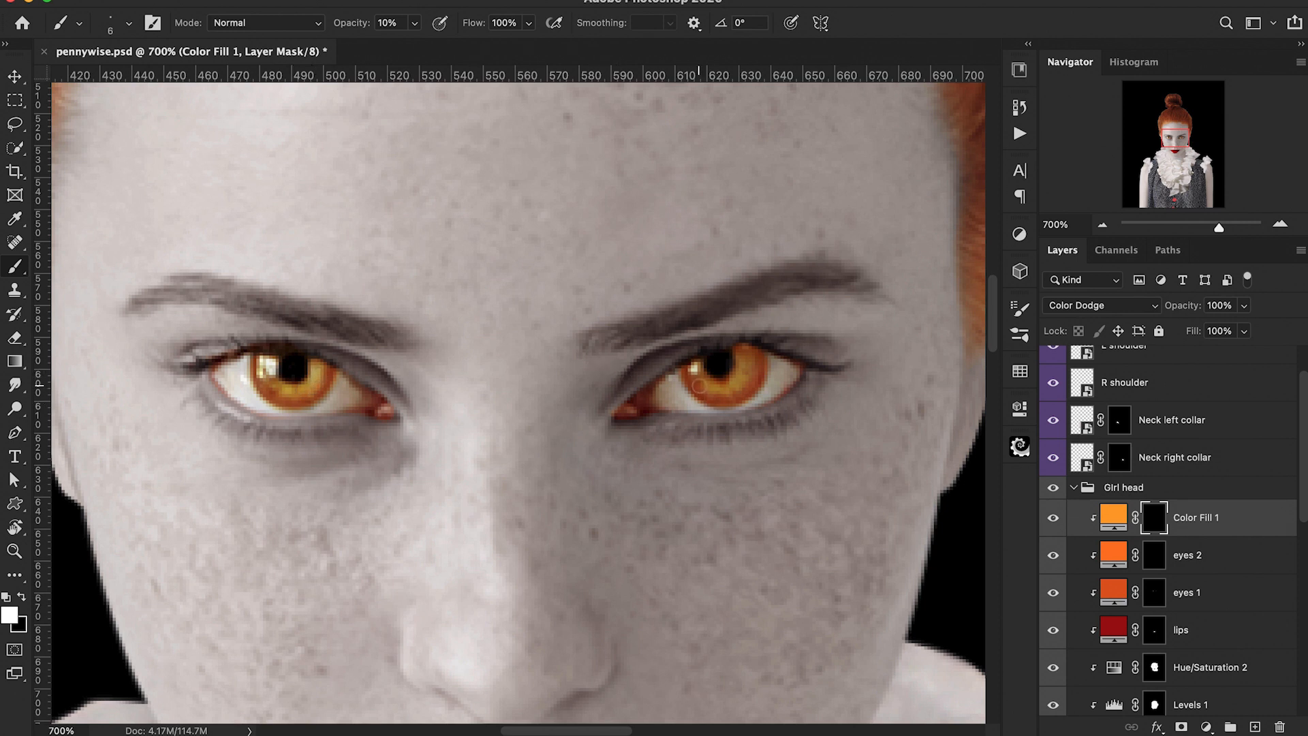
drag(713, 386, 752, 359)
key(ctrl+1)
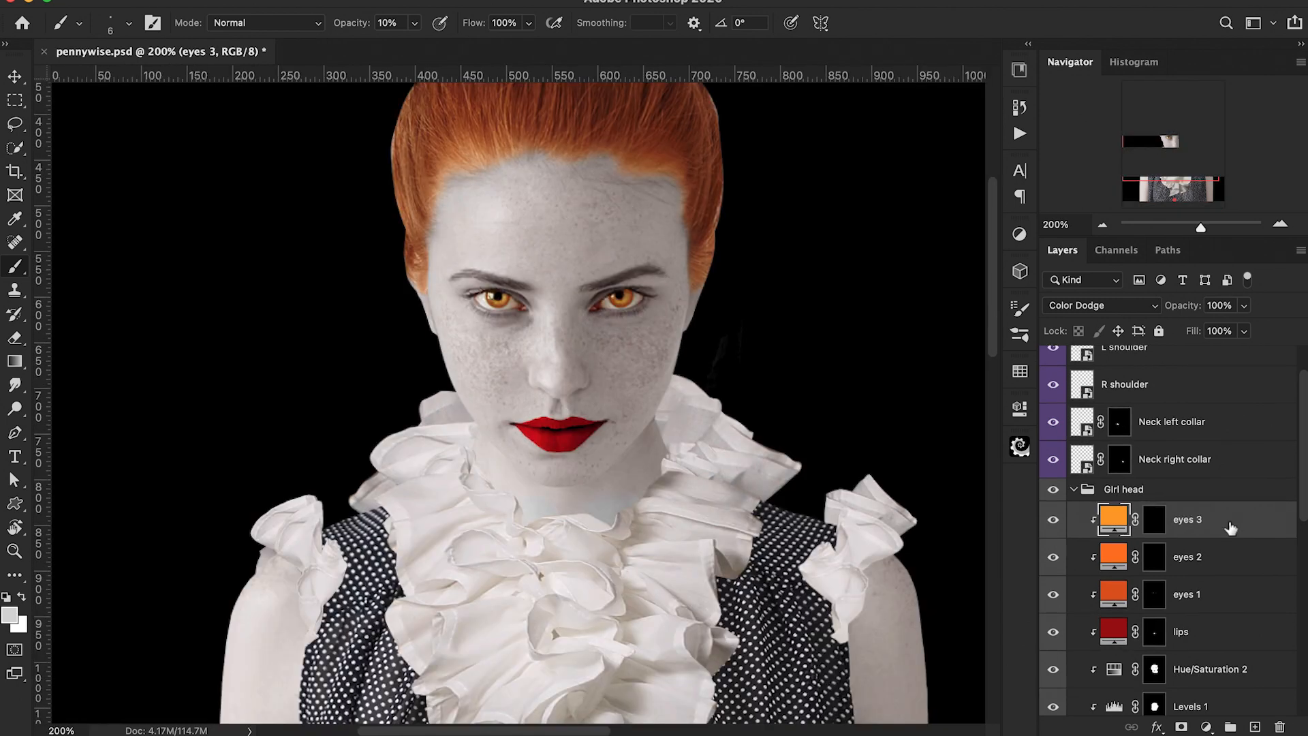
Step: Apply Liquify to the girl head copy layer with a Face-Aware Smile of 15
scroll(1230, 528, down, 3)
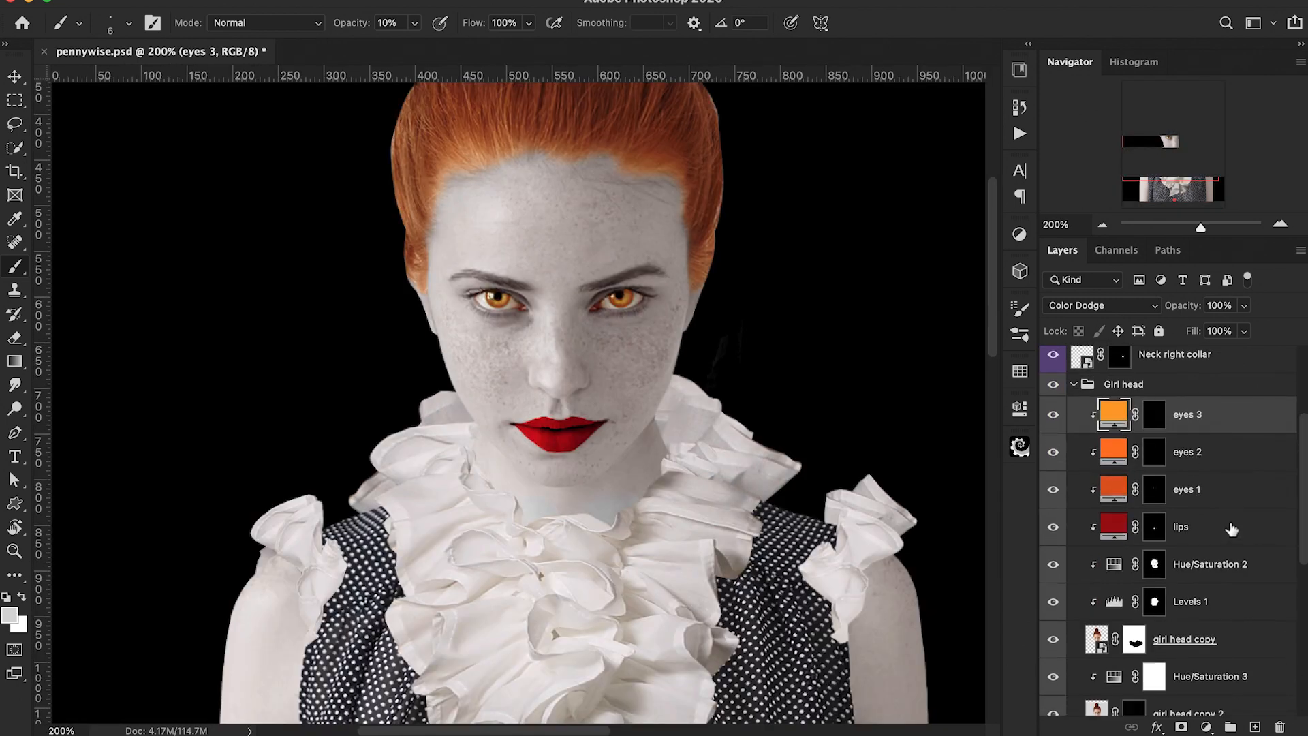
scroll(1231, 529, down, 3)
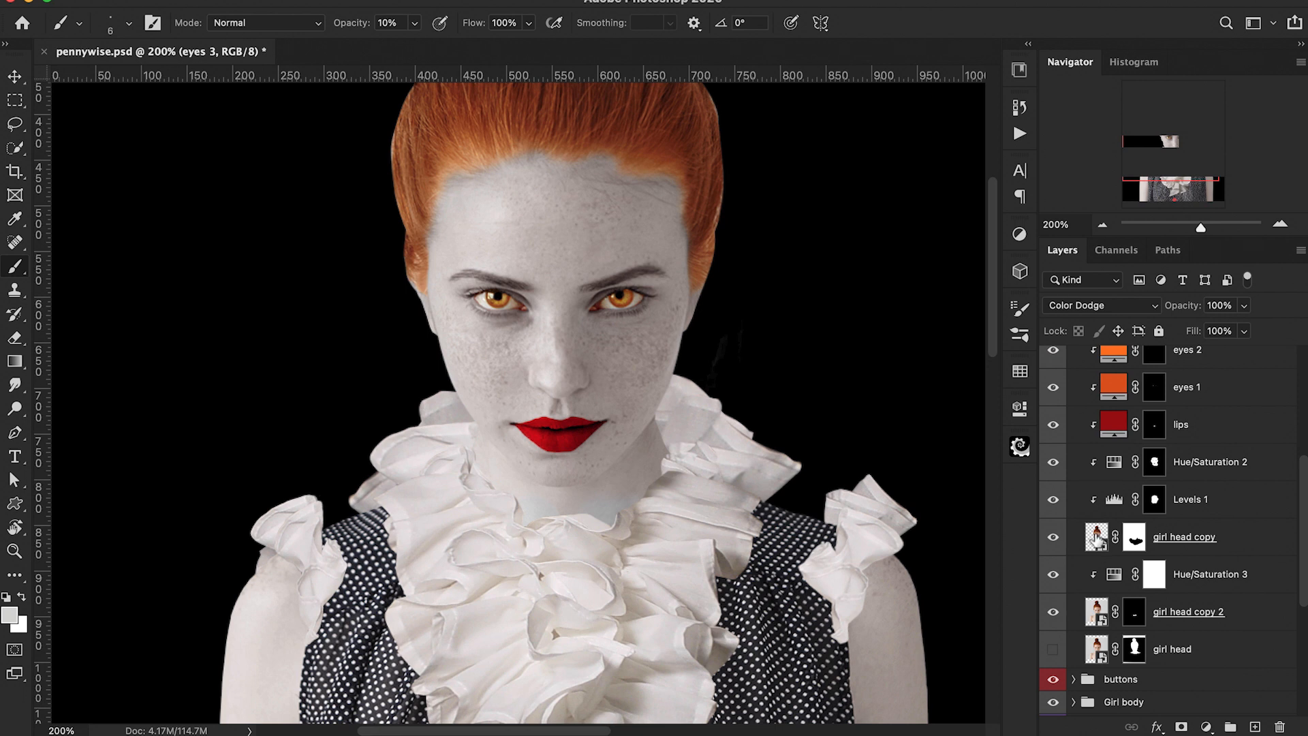
click(1096, 539)
click(417, 1)
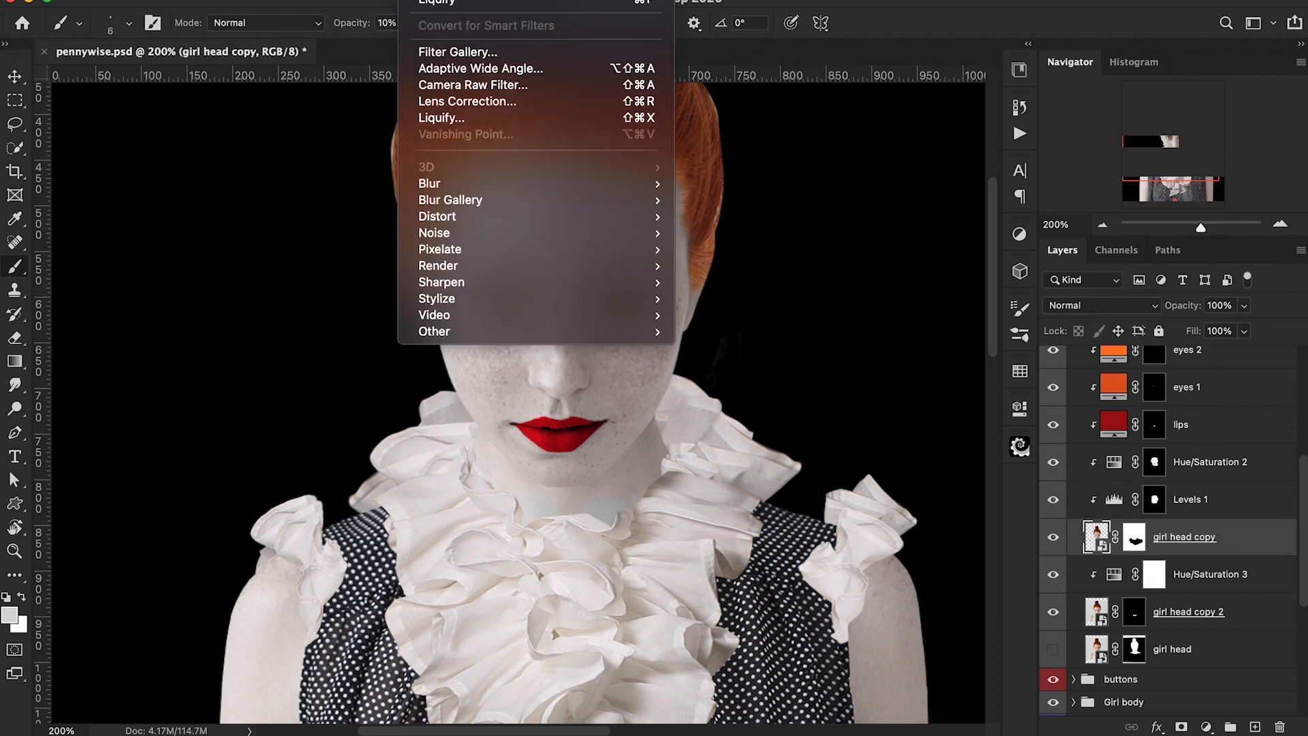
click(429, 120)
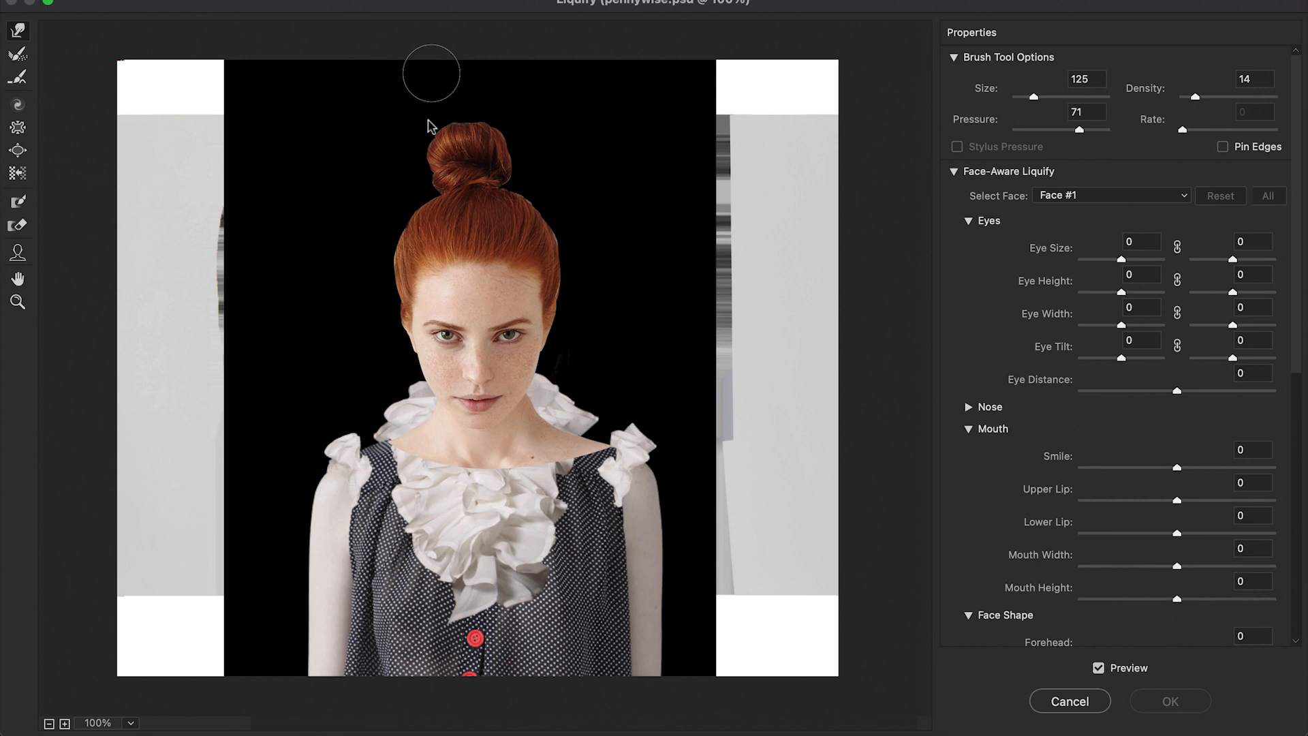
key(ctrl+plus)
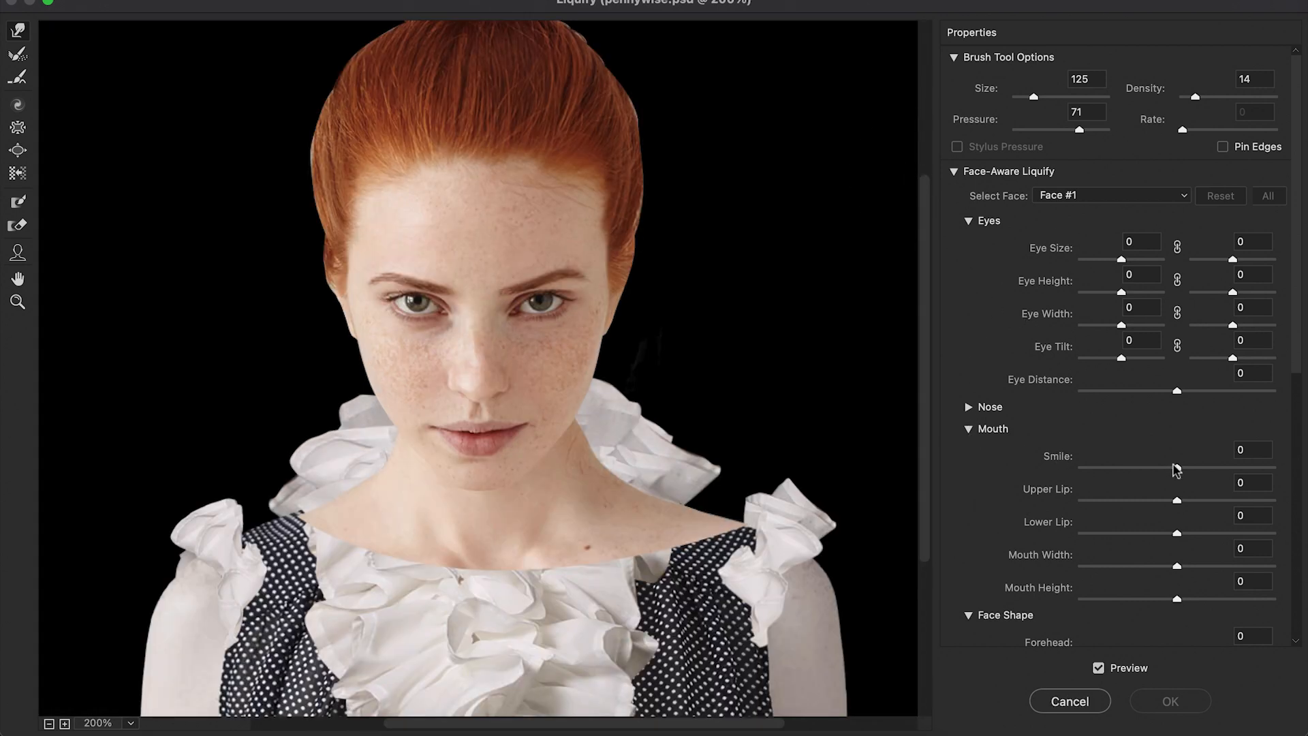
drag(1177, 469, 1190, 472)
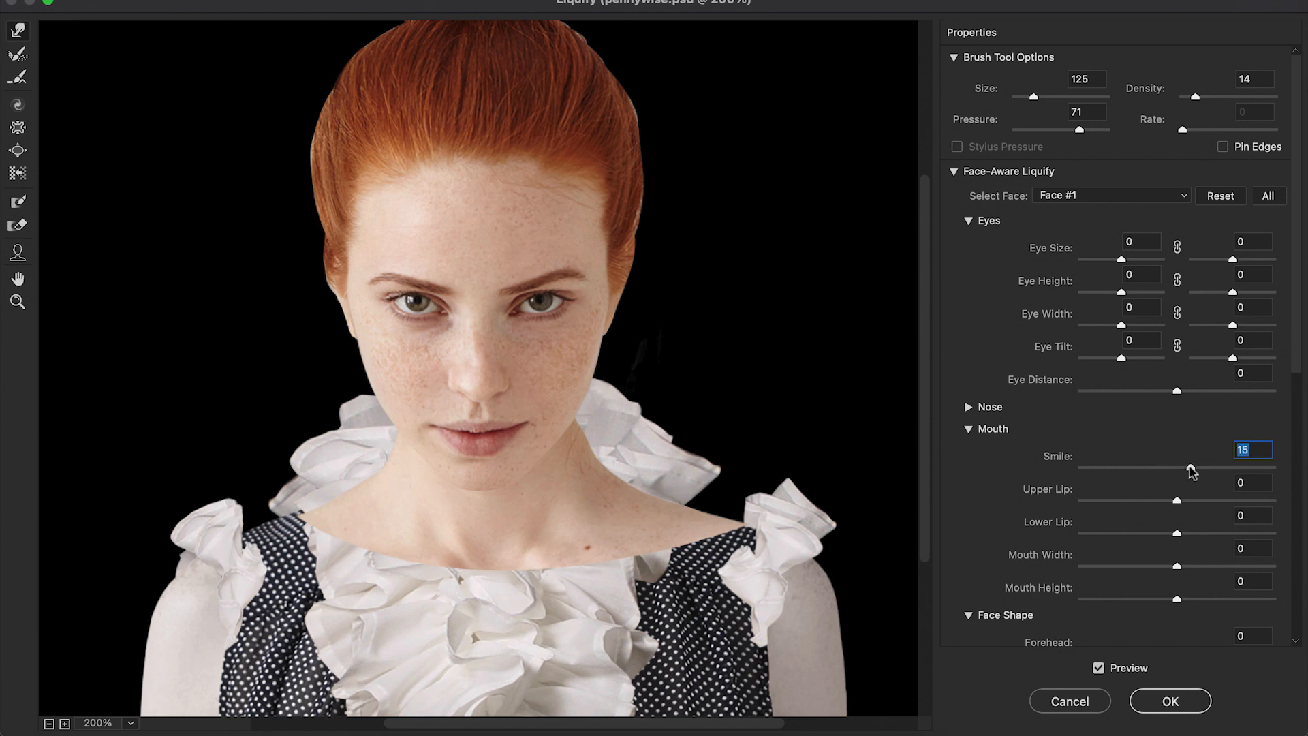
click(1190, 703)
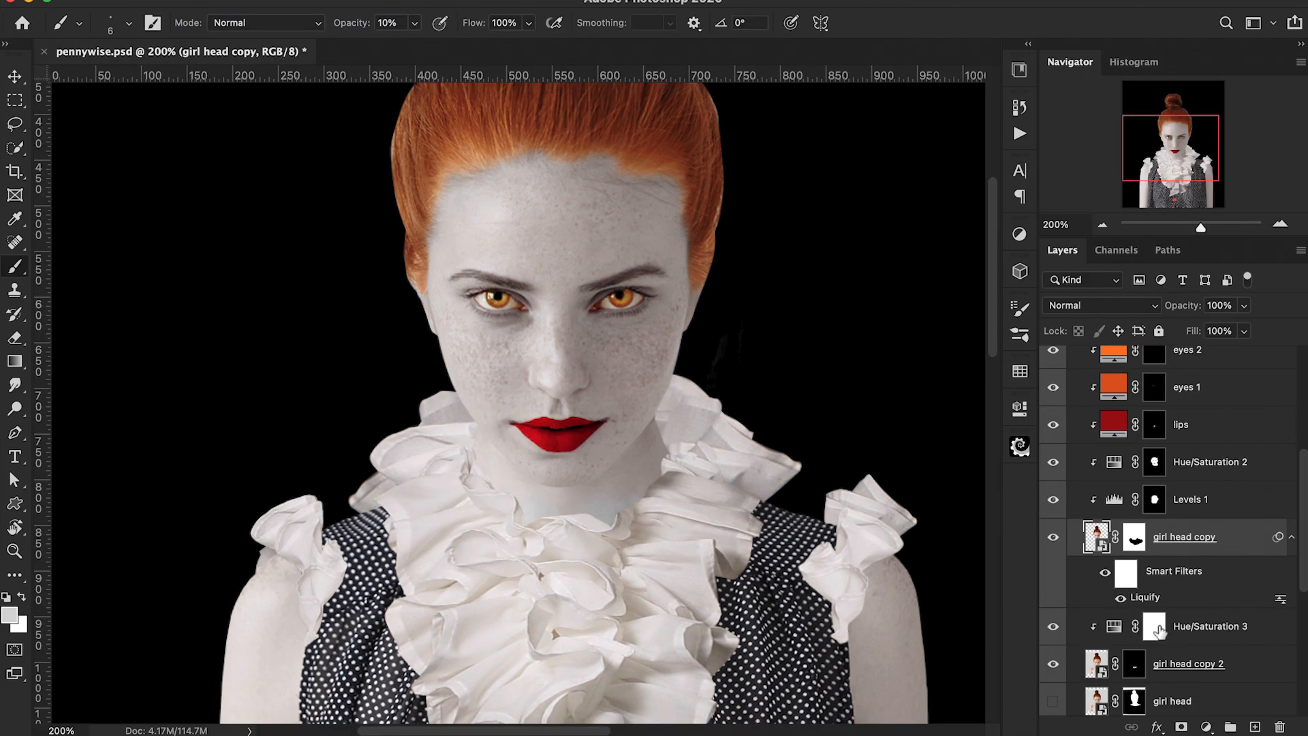
Step: Duplicate the Girl head group and merge the duplicate into a single layer
click(1119, 598)
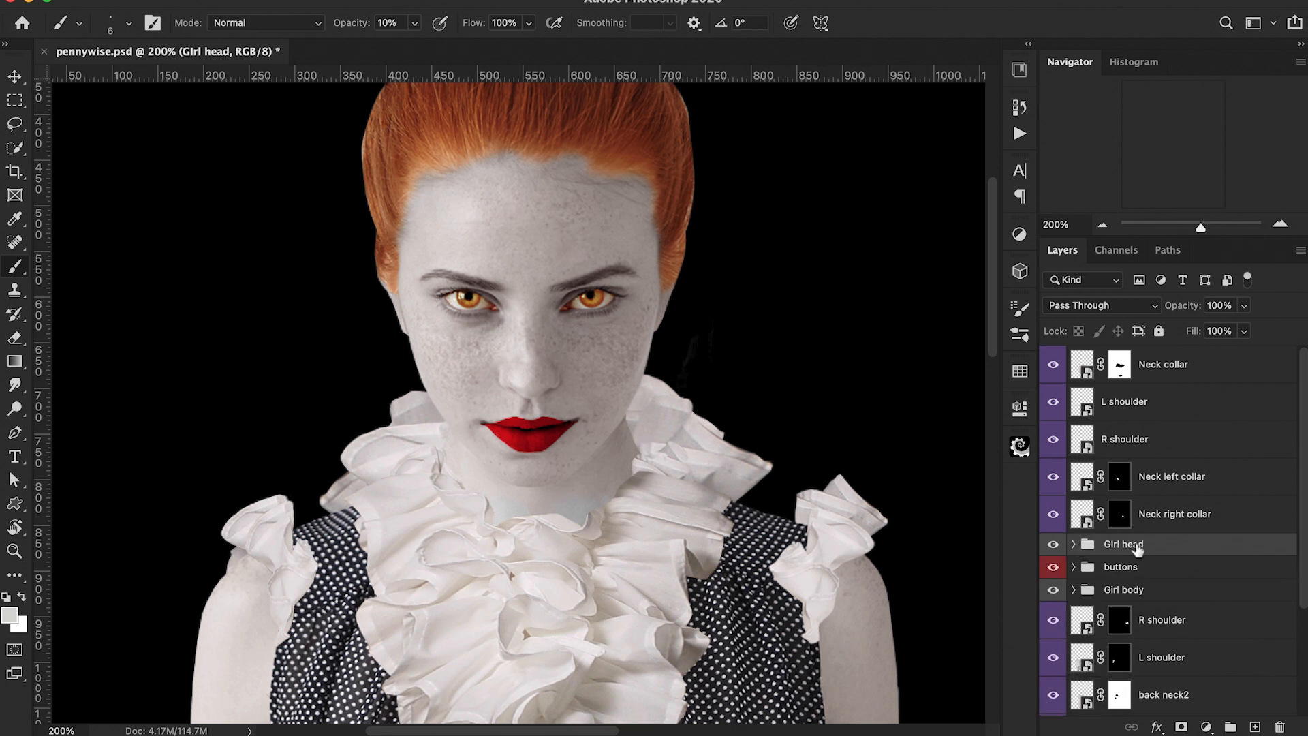
key(super+j)
right_click(1136, 545)
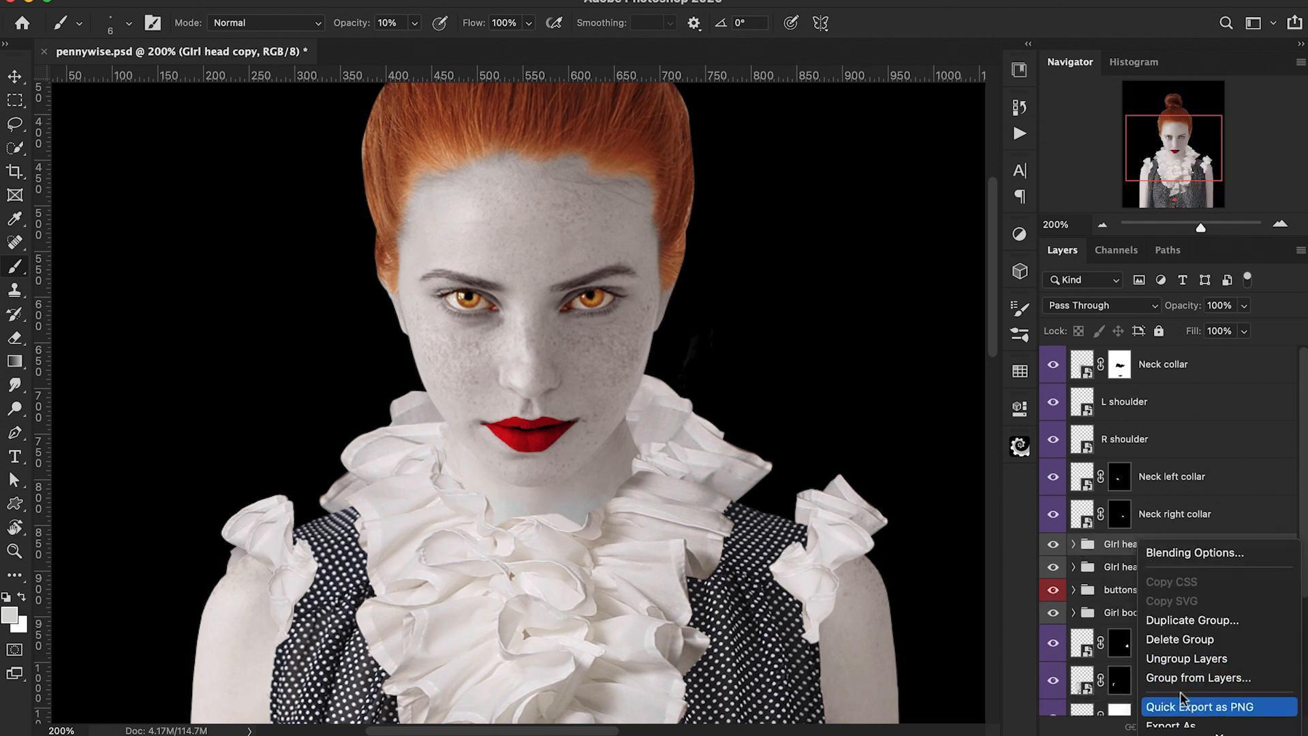
click(1215, 689)
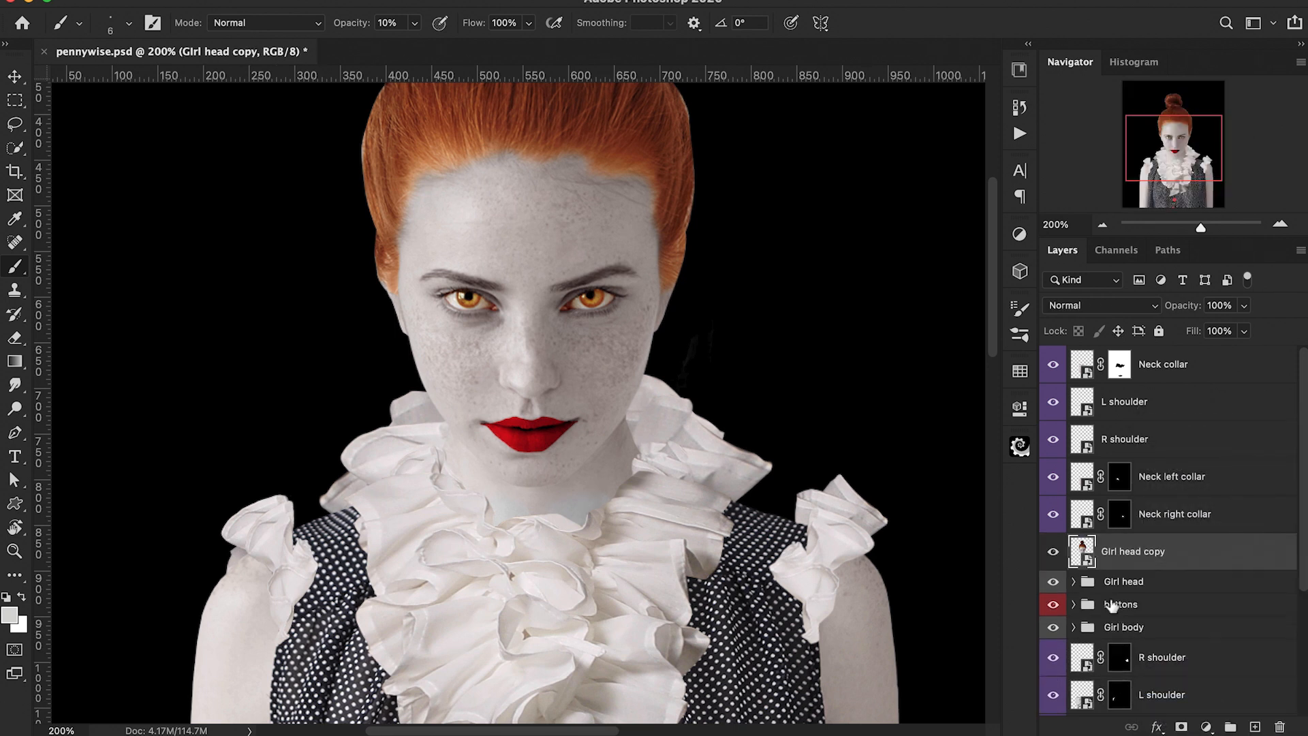
Step: Lasso a forehead patch above the right eyebrow on the merged head copy and copy it to a new layer
click(1073, 582)
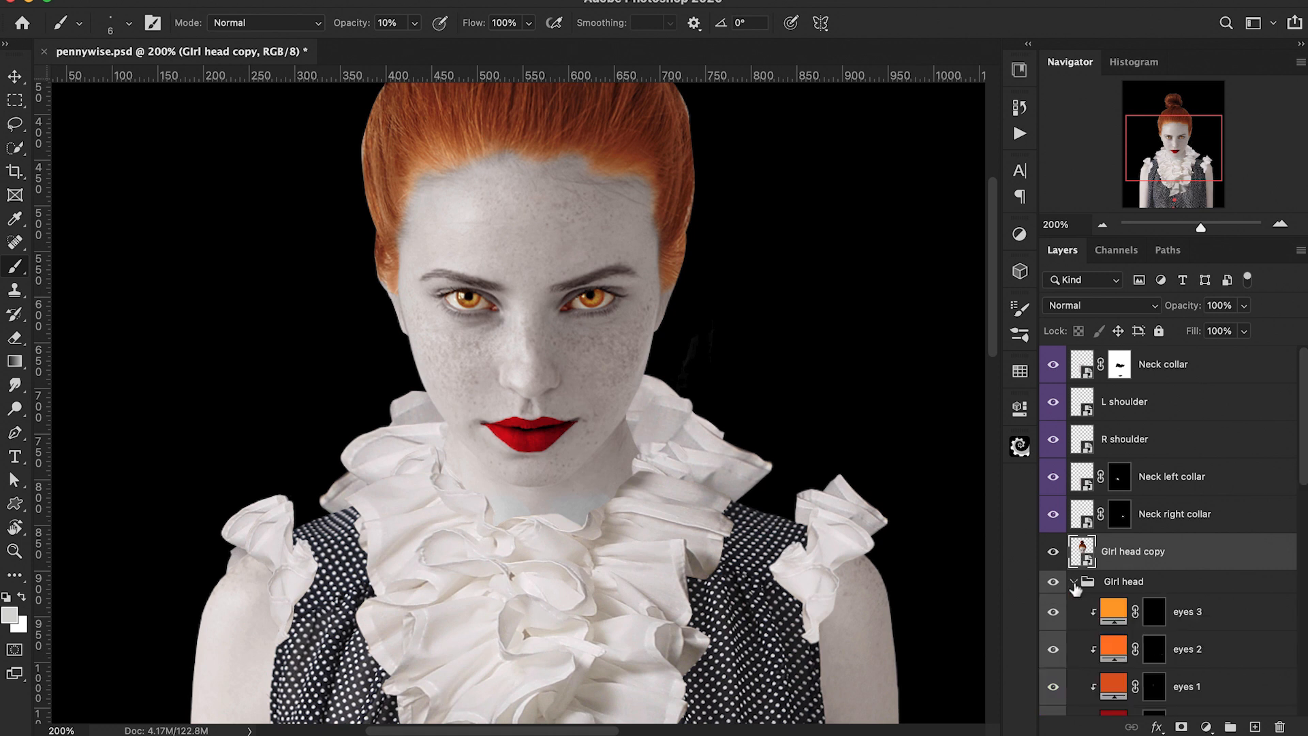
key(super+plus)
key(super+plus)
scroll(574, 381, up, 5)
key(l)
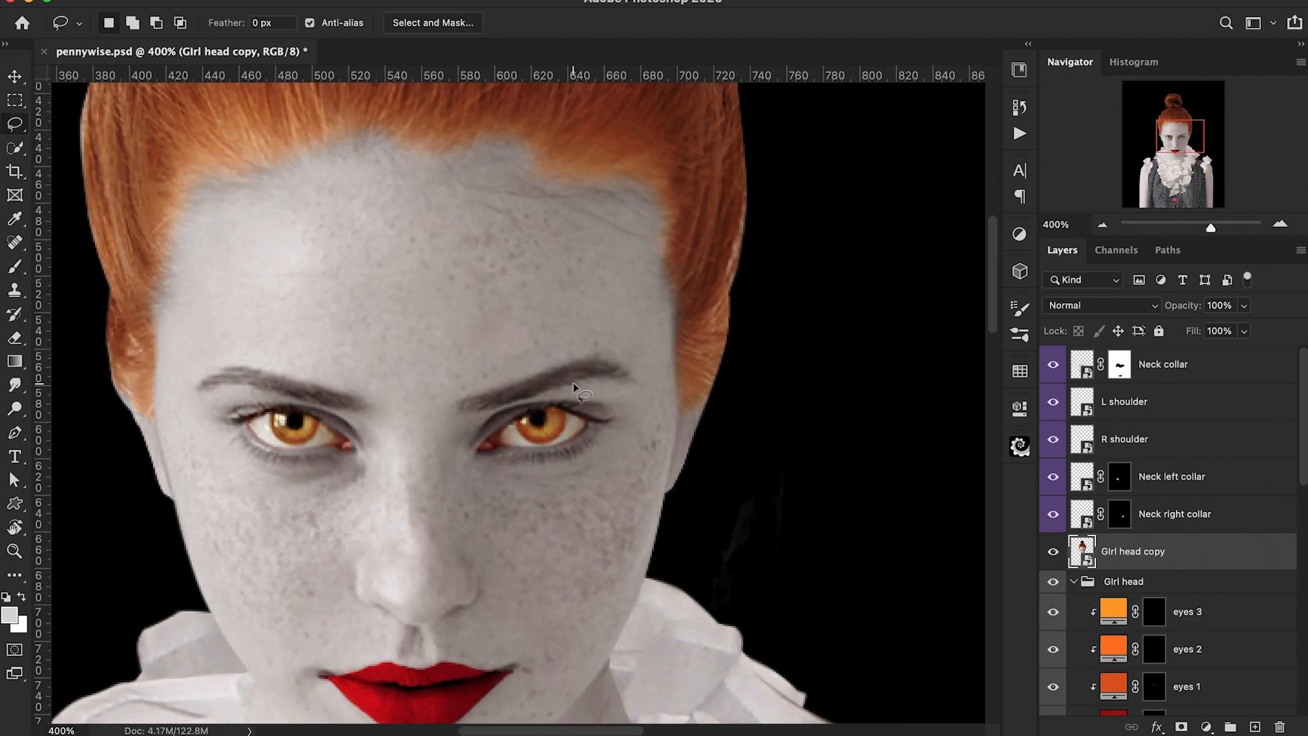
mouse_move(467, 284)
mouse_down()
mouse_move(425, 330)
mouse_move(417, 364)
mouse_move(450, 382)
mouse_move(641, 297)
mouse_move(630, 248)
mouse_move(554, 230)
mouse_move(469, 285)
mouse_up()
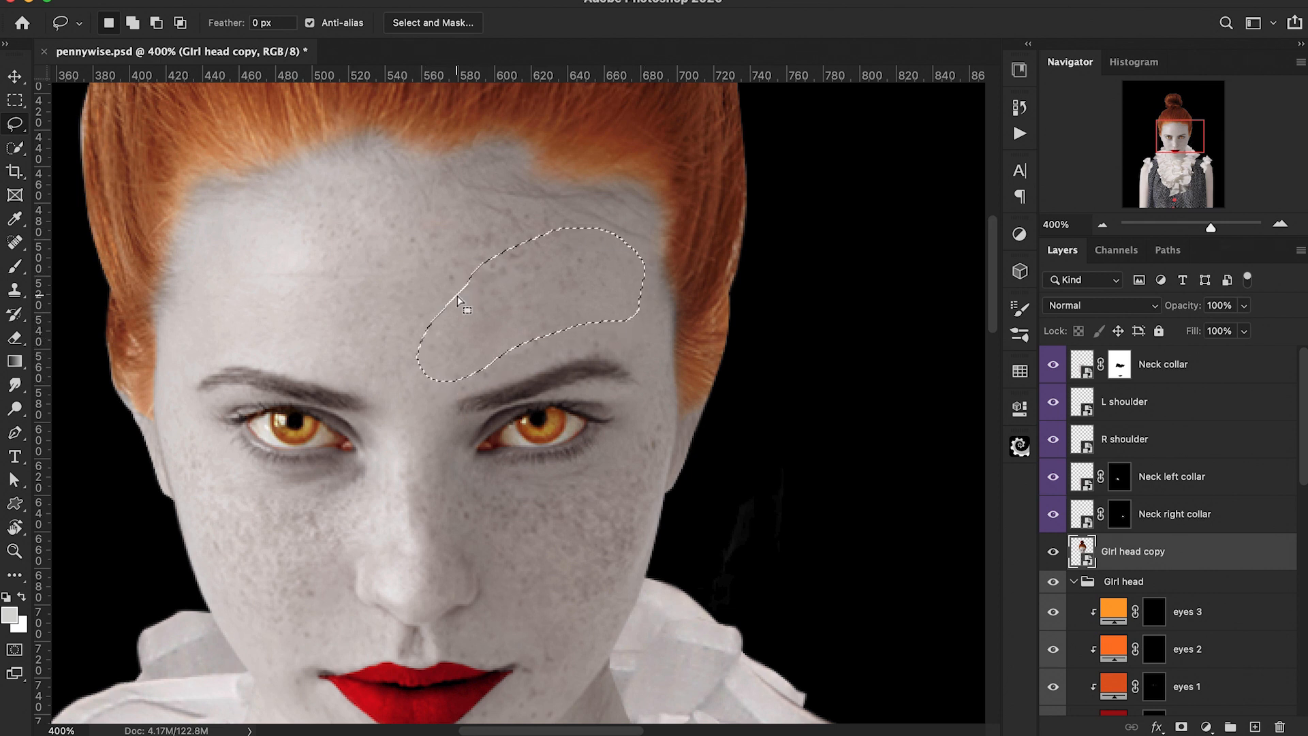
key(super+j)
Step: Move the patch layer into the Girl head group and shift it down over the right eyebrow
drag(1124, 550, 1127, 630)
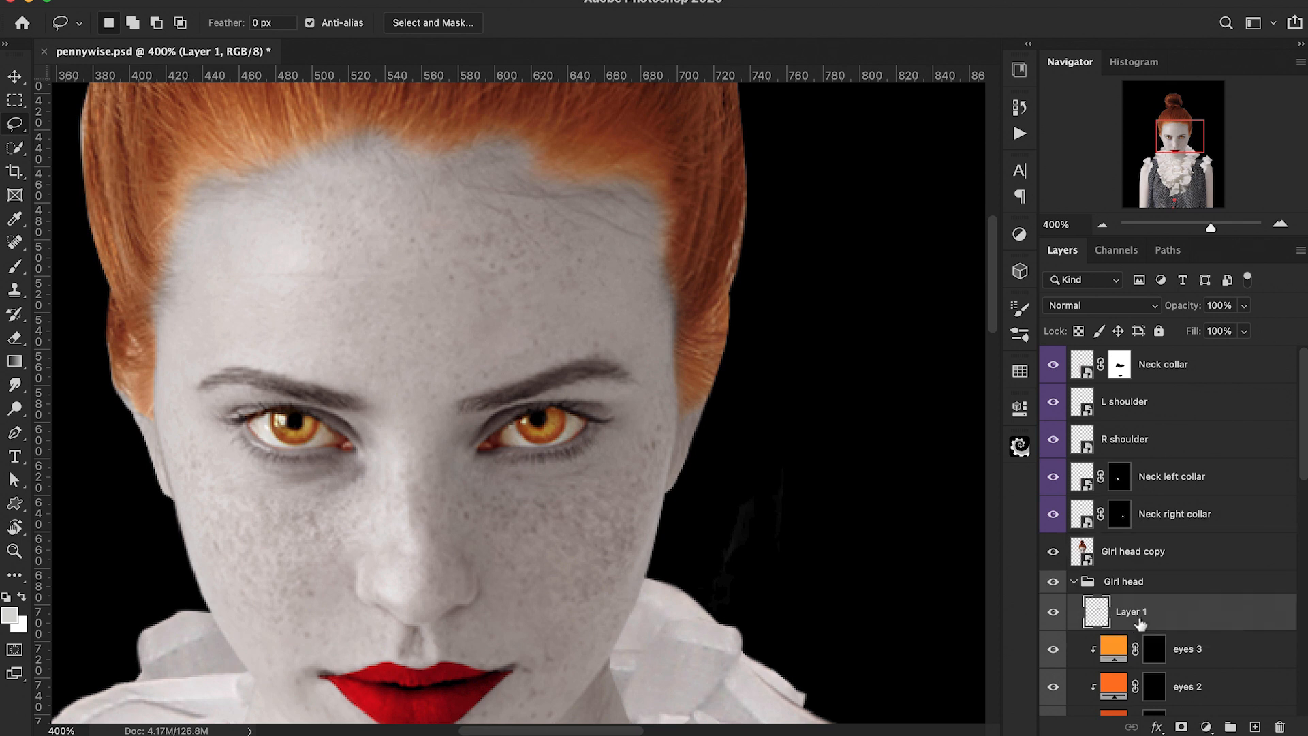
key(super+t)
drag(577, 359, 578, 419)
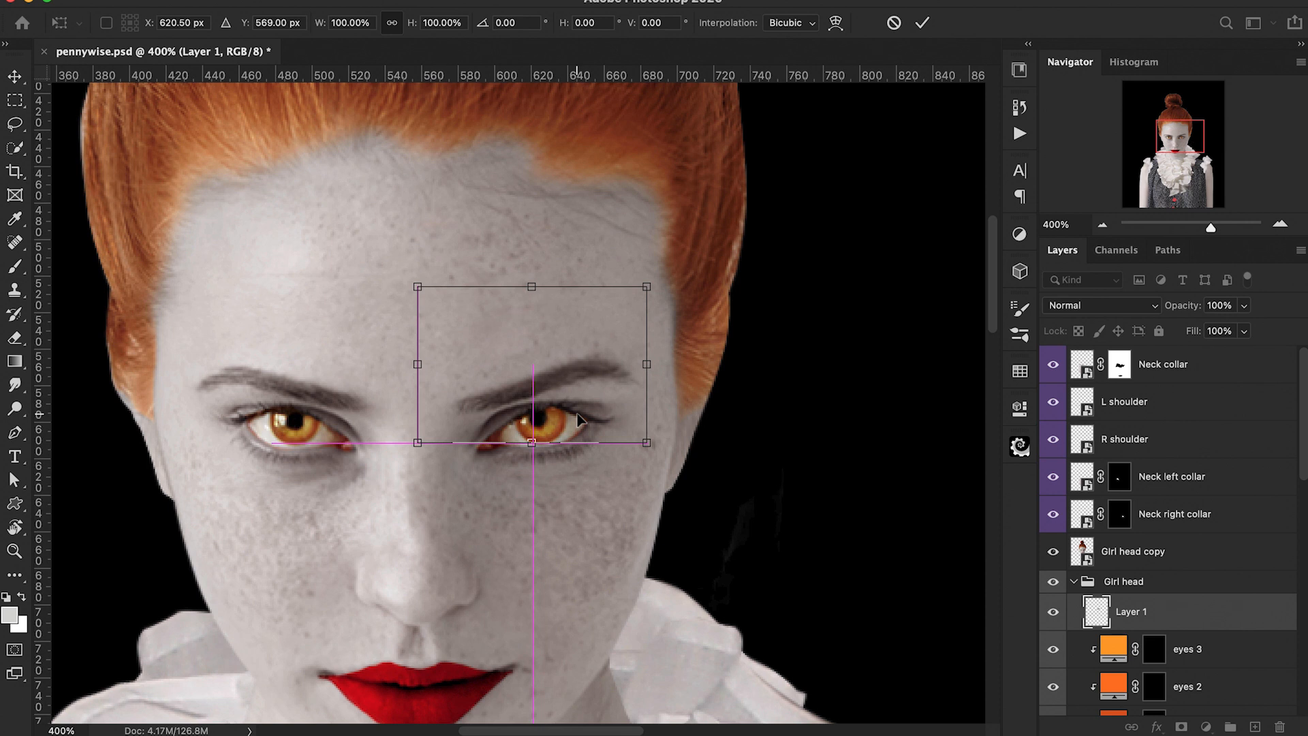
key(Return)
Step: Hide the merged head copy, then rotate and warp the right forehead patch into a raised, arched brow
key(l)
click(1053, 551)
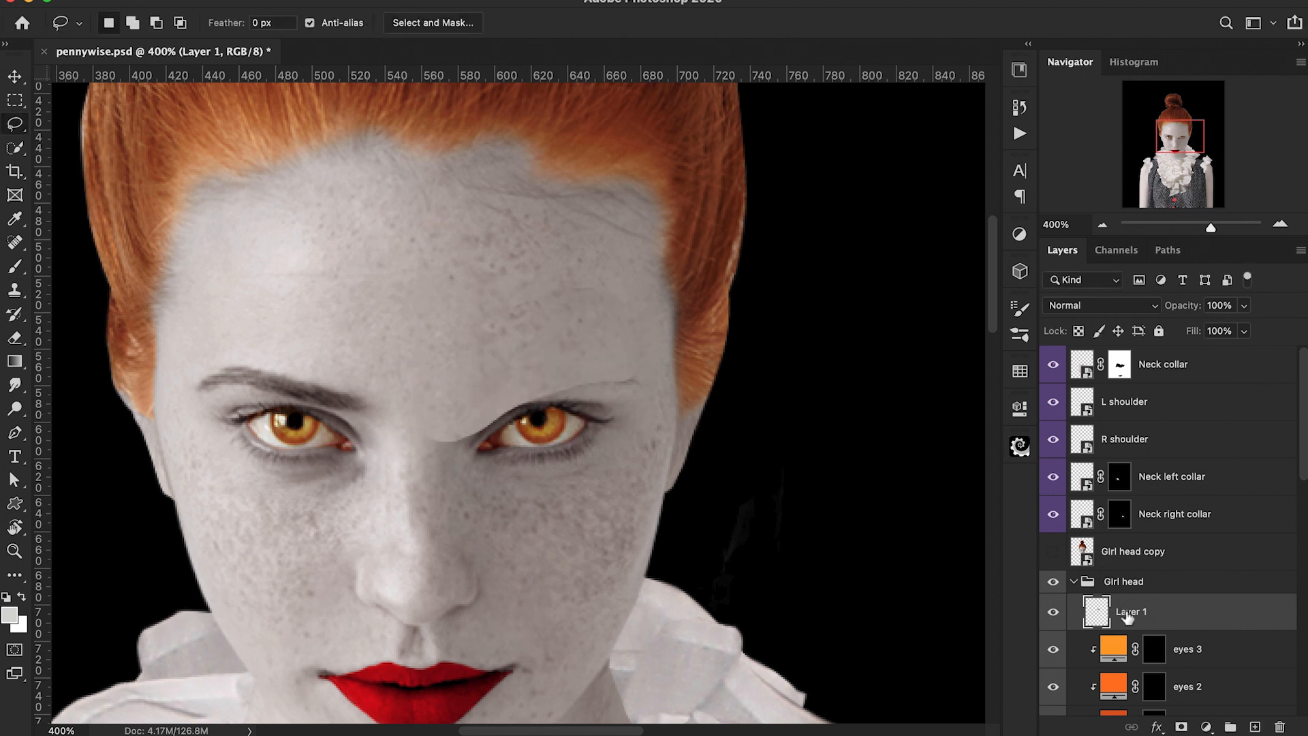
key(ctrl+t)
drag(730, 358, 616, 376)
right_click(616, 376)
click(639, 491)
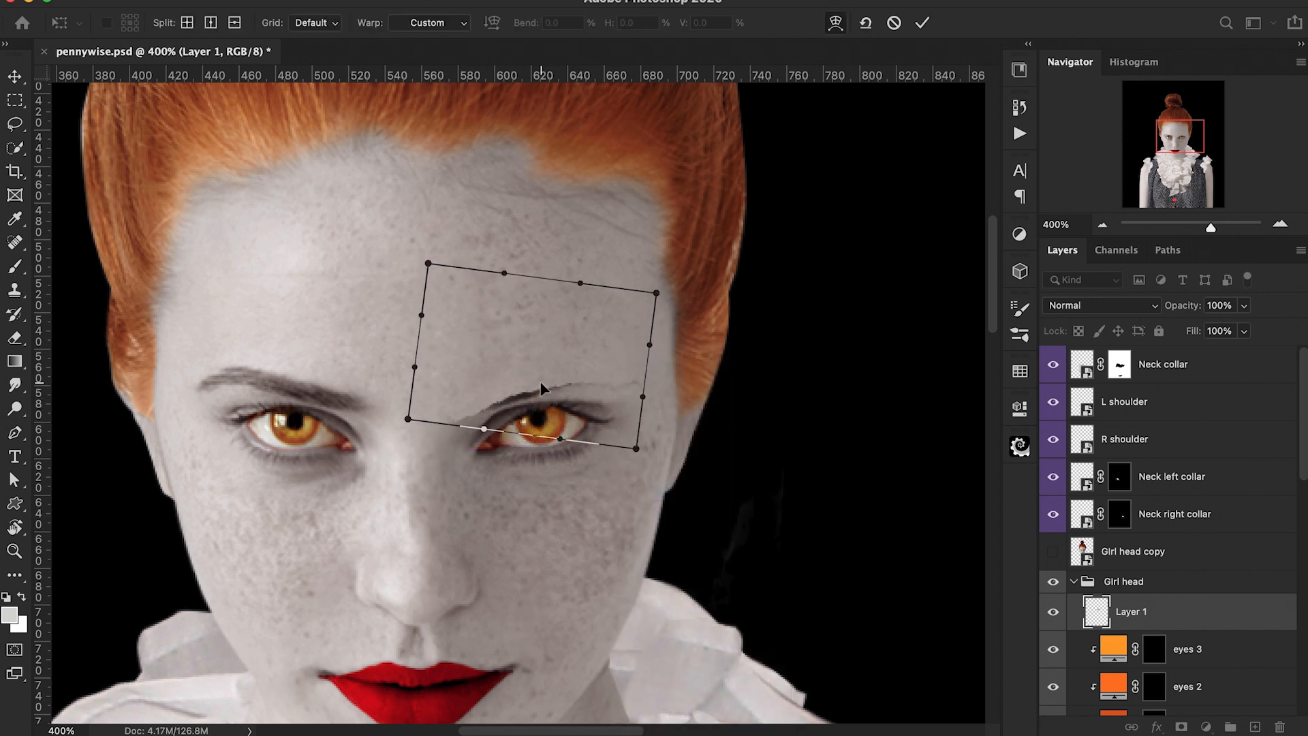
drag(540, 386, 540, 389)
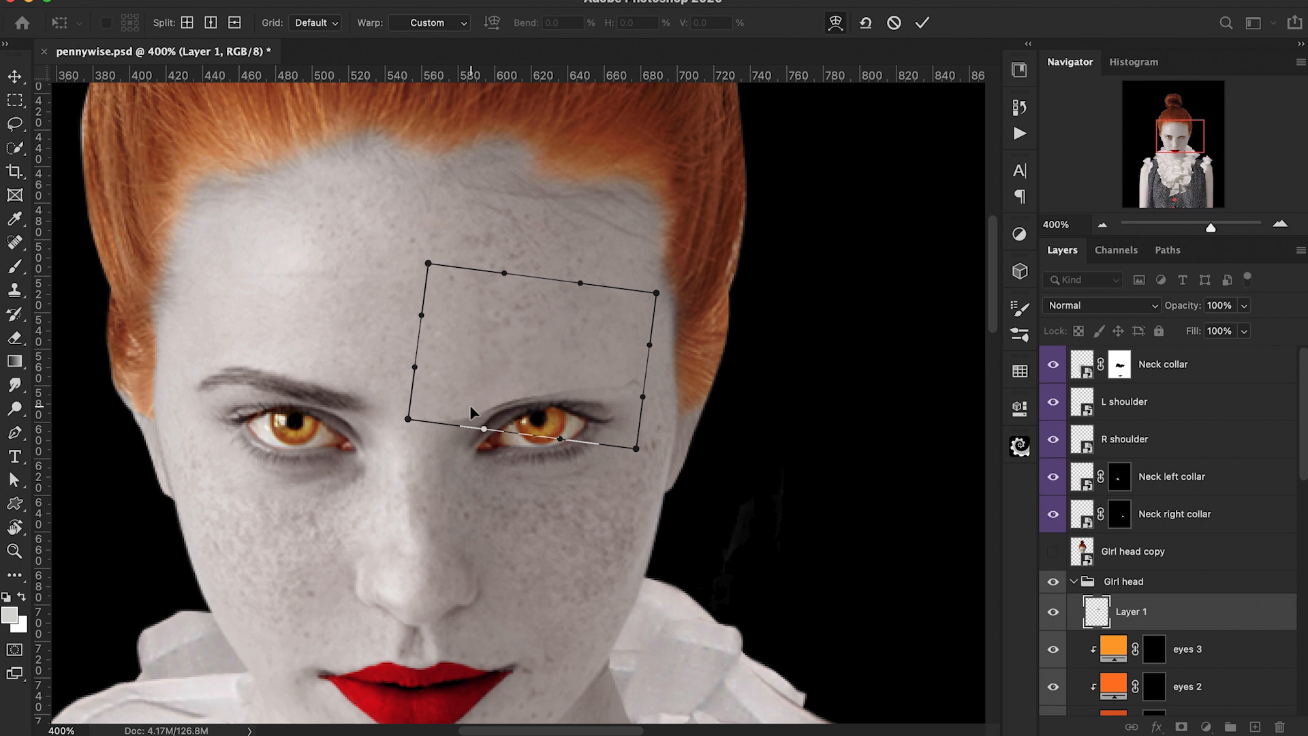
drag(641, 385, 652, 395)
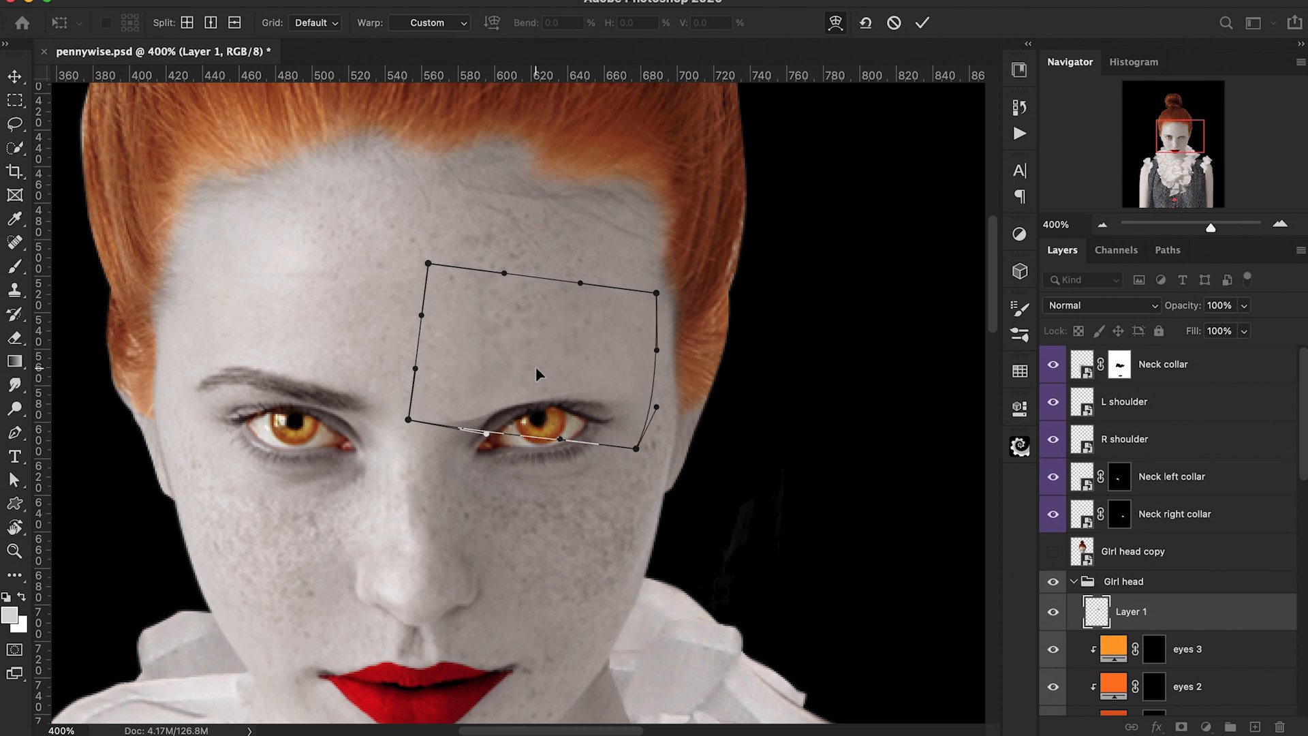
drag(408, 419, 418, 453)
drag(513, 440, 513, 430)
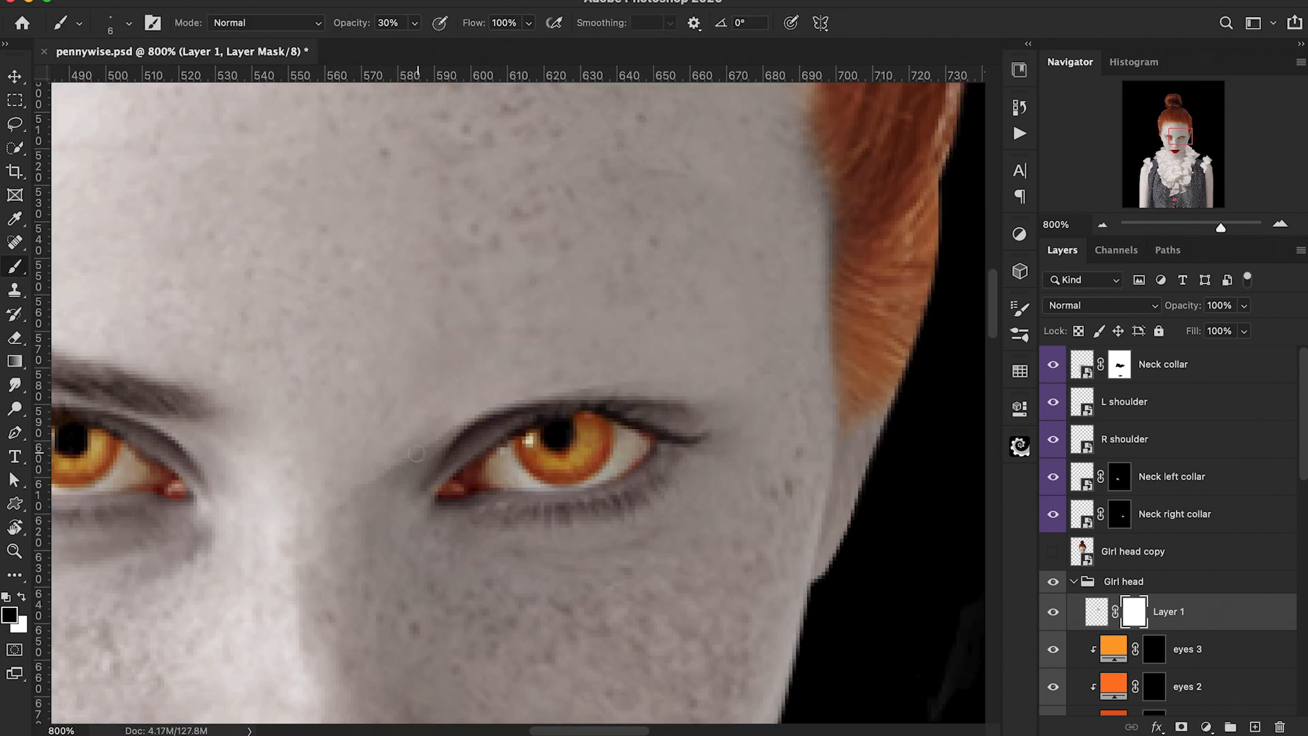
Step: Try painting on the right brow patch's mask to blend its lower edge
drag(428, 454, 499, 419)
key(super+z)
mouse_move(495, 399)
mouse_down()
mouse_move(692, 390)
mouse_move(538, 390)
mouse_up()
key(super+z)
Step: Add a new empty layer above the patch, sample the forehead skin colour, and set brush opacity to 20%
key(super+minus)
key(super+minus)
key(super+equal)
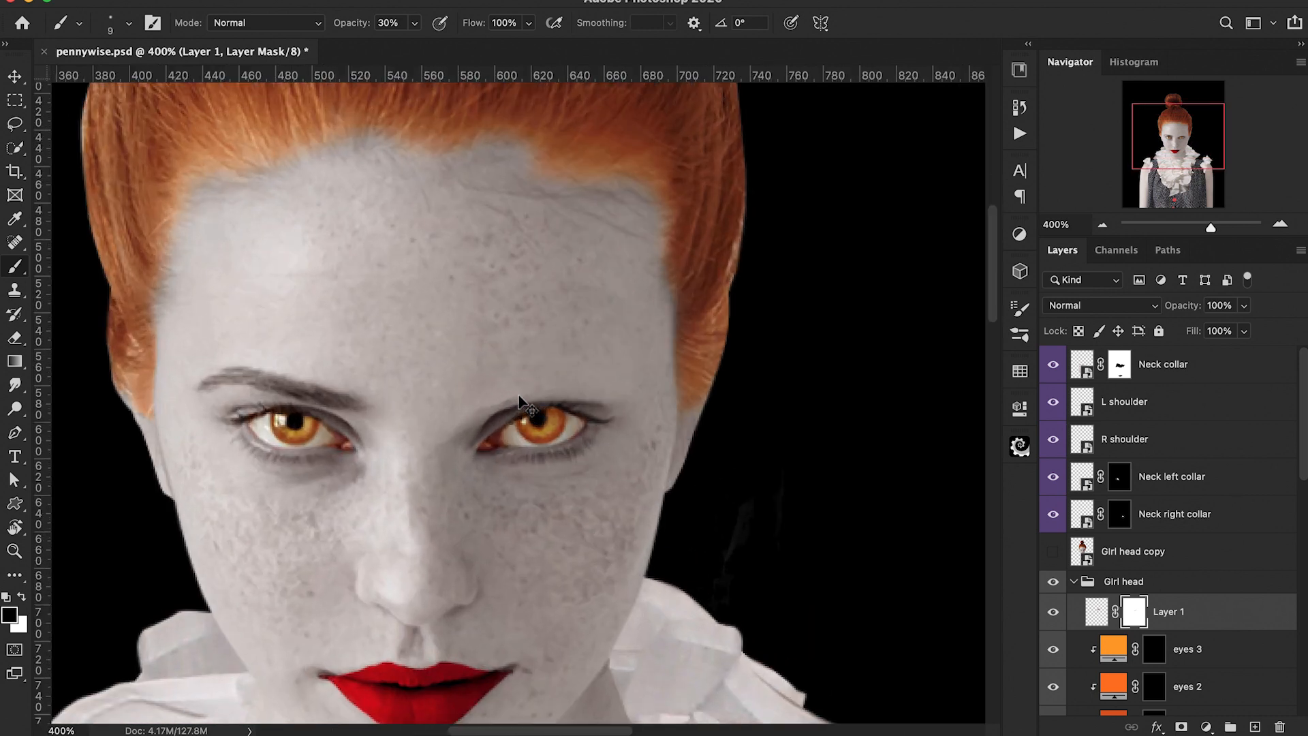
key(super+equal)
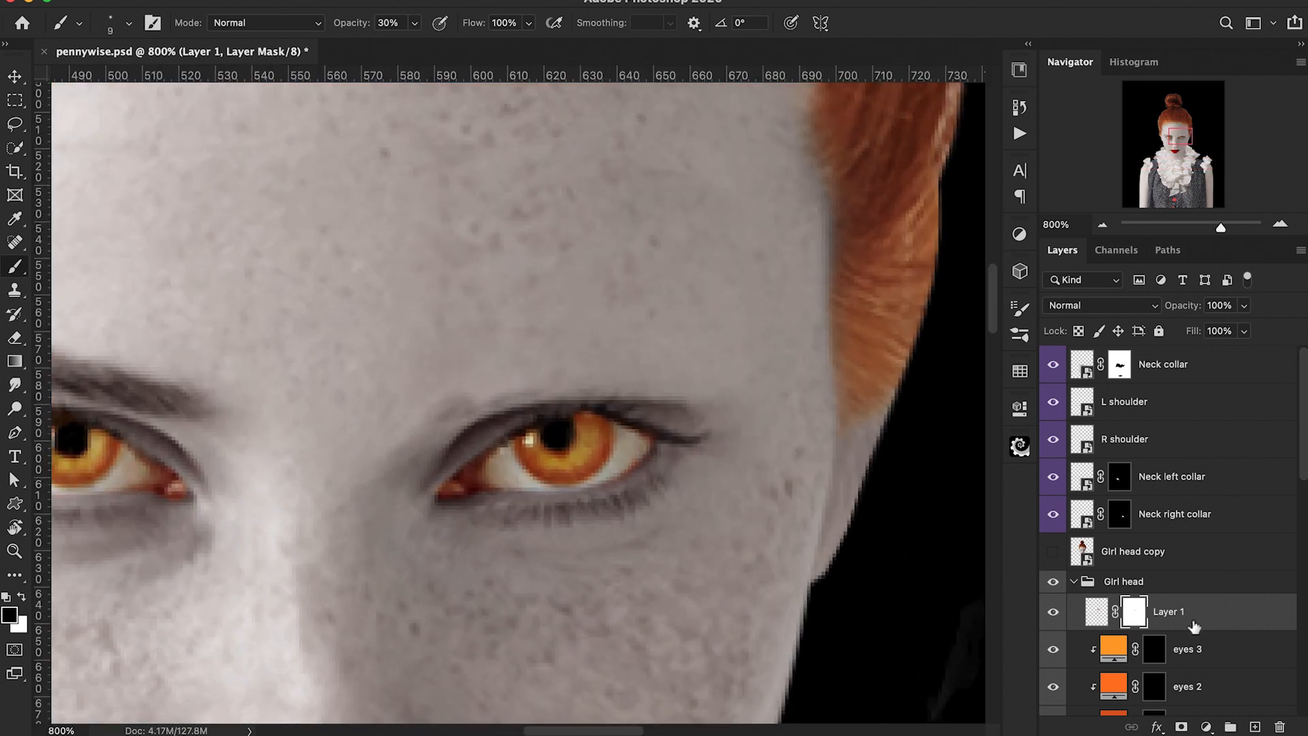
click(1255, 726)
alt+click(779, 271)
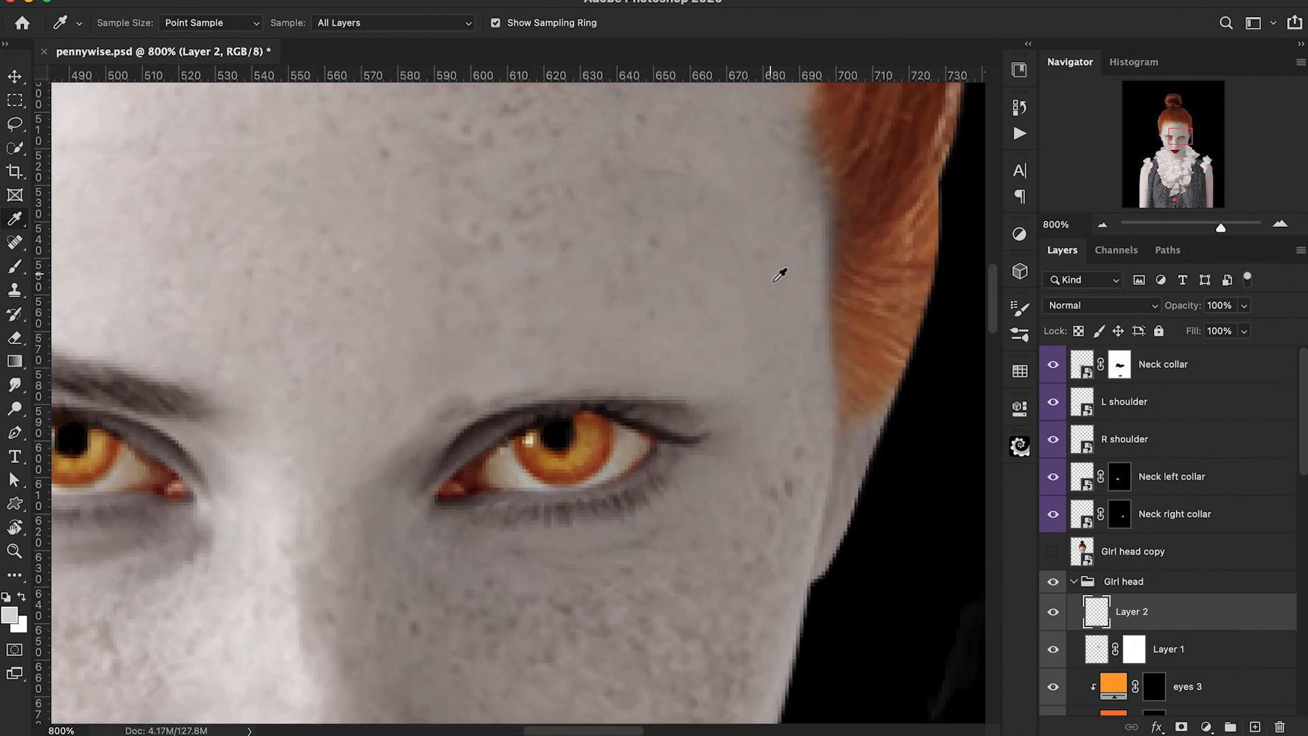
key(2)
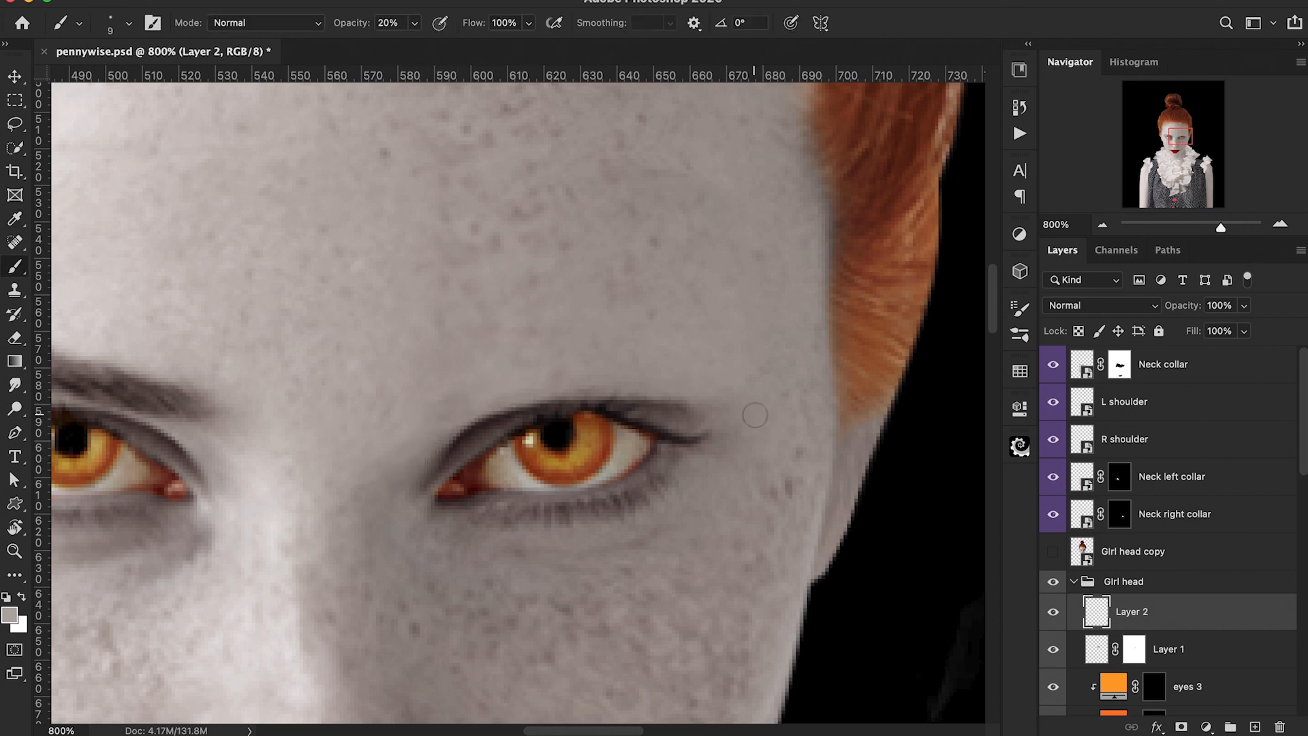
Step: Lasso the forehead above the left eyebrow on the merged head copy, copy it to a new layer, and move it into the Girl head group
key(super+minus)
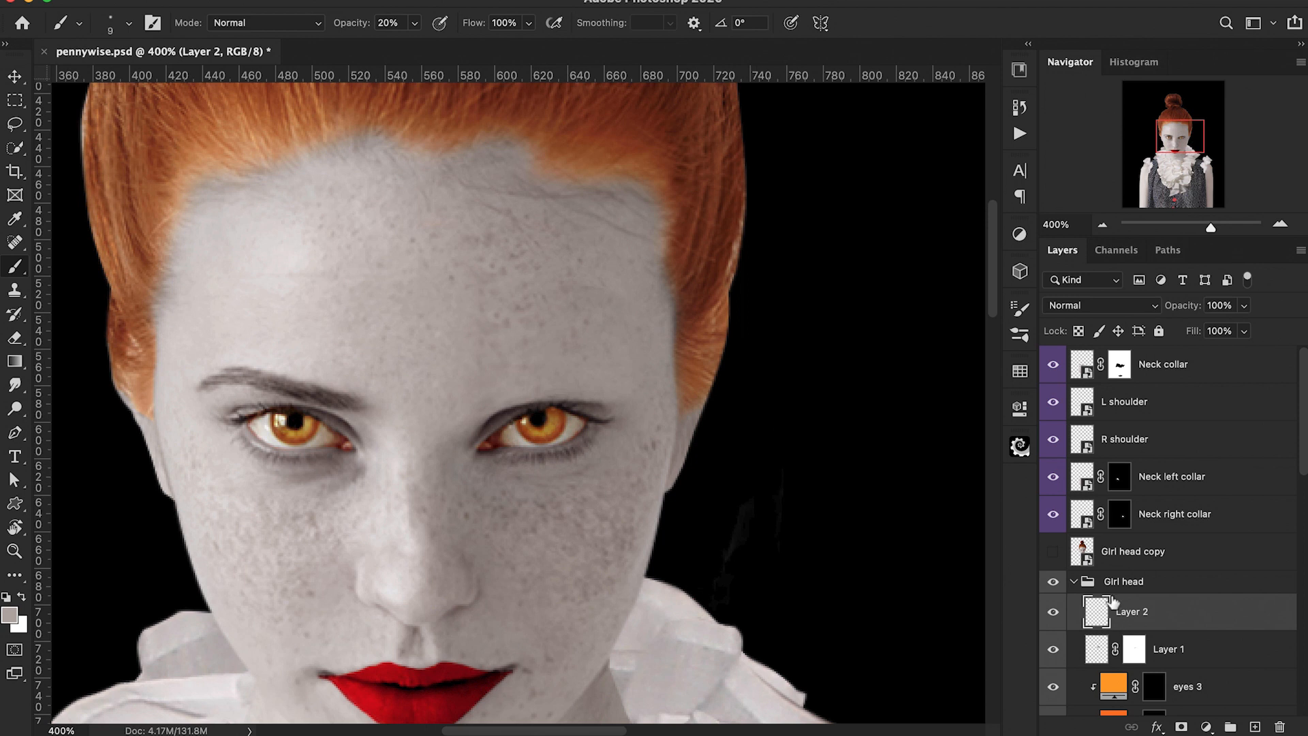
click(1052, 551)
click(1119, 557)
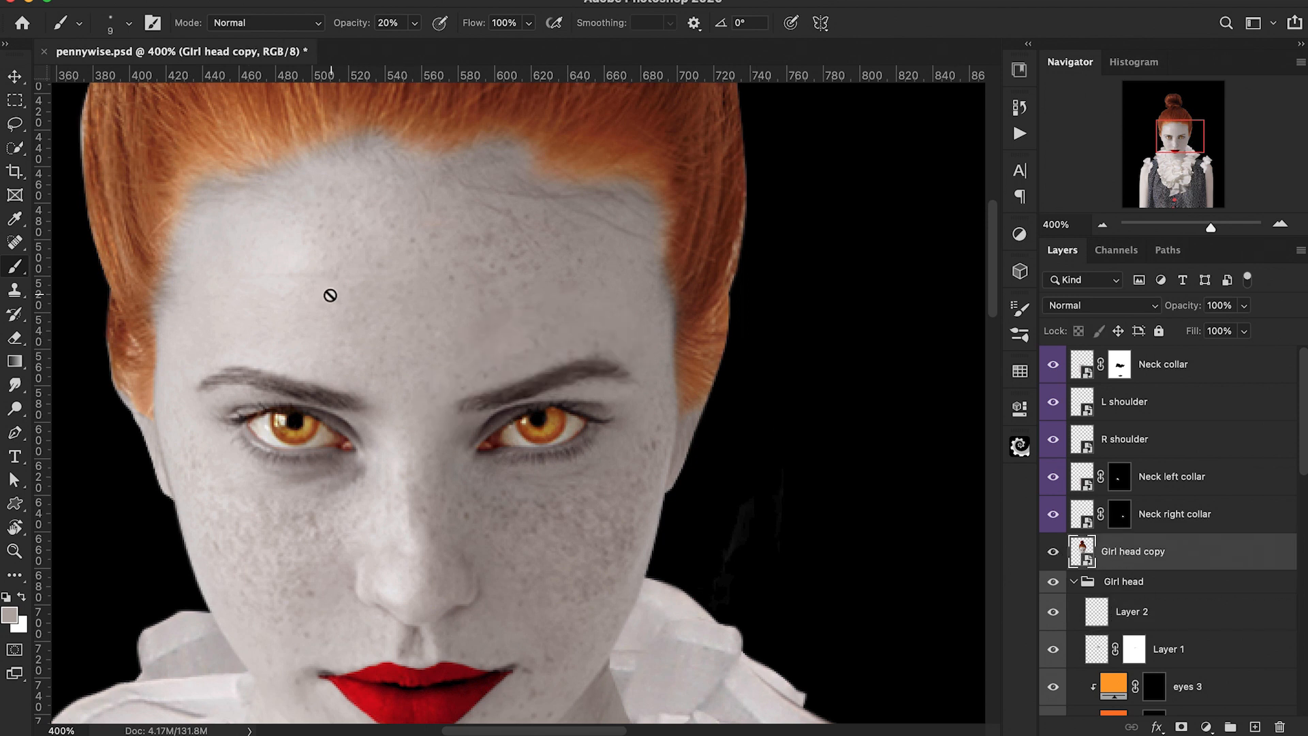
key(l)
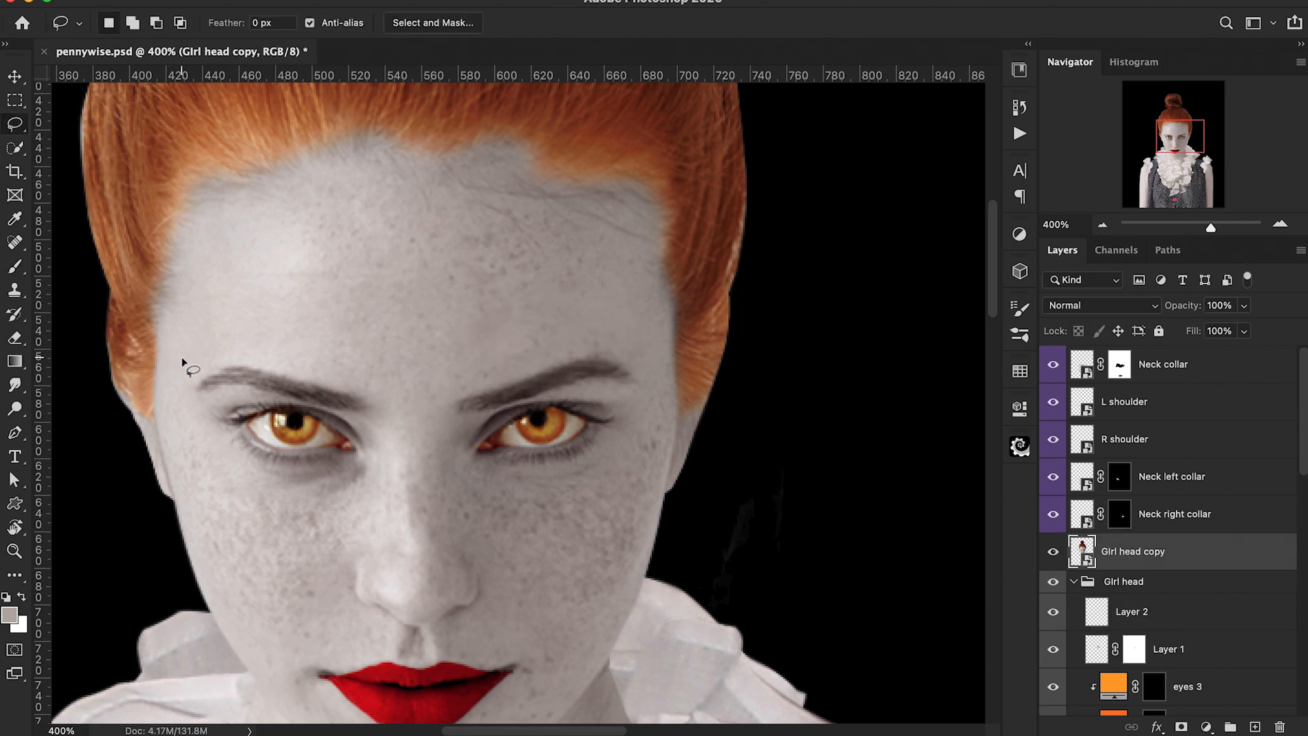
mouse_move(203, 361)
mouse_down()
mouse_move(266, 354)
mouse_move(376, 396)
mouse_move(414, 394)
mouse_move(419, 363)
mouse_move(371, 285)
mouse_move(301, 271)
mouse_move(203, 284)
mouse_move(172, 329)
mouse_move(185, 363)
mouse_up()
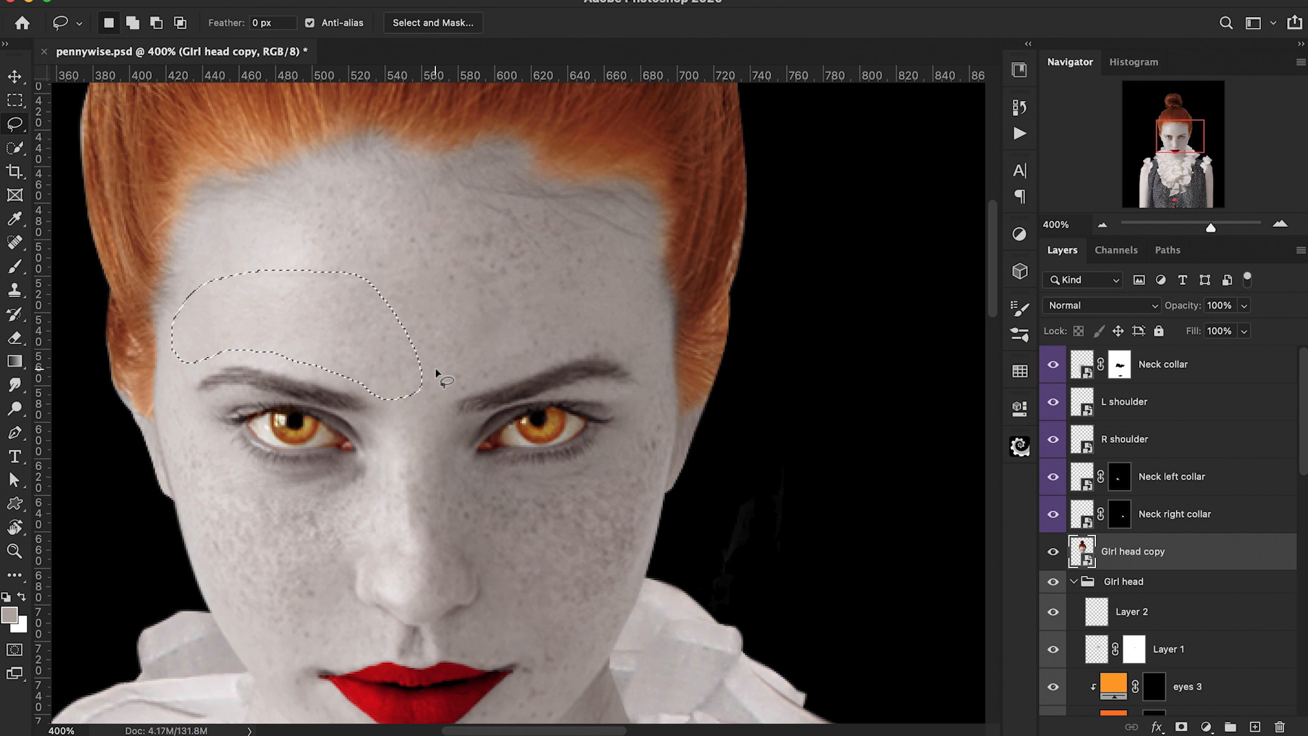
key(super+j)
click(1054, 589)
drag(1056, 564, 1122, 645)
Step: Free-transform and warp the left forehead patch into a raised, arched brow above the left eye
key(super+t)
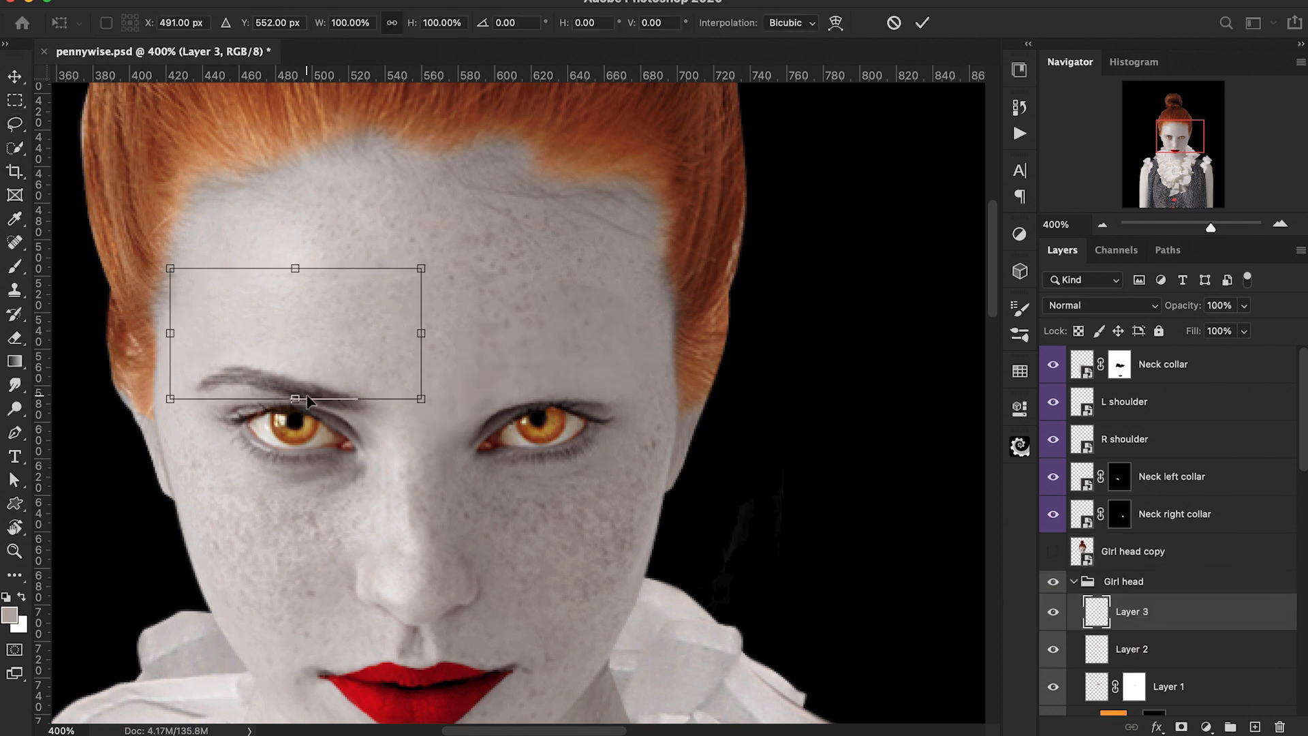
drag(298, 373, 550, 372)
key(super+plus)
key(super+plus)
right_click(436, 316)
click(455, 465)
drag(452, 359, 451, 364)
drag(590, 399, 590, 405)
drag(283, 351, 284, 365)
drag(434, 392, 440, 383)
drag(282, 318, 301, 334)
drag(446, 402, 451, 397)
drag(617, 406, 583, 405)
key(Return)
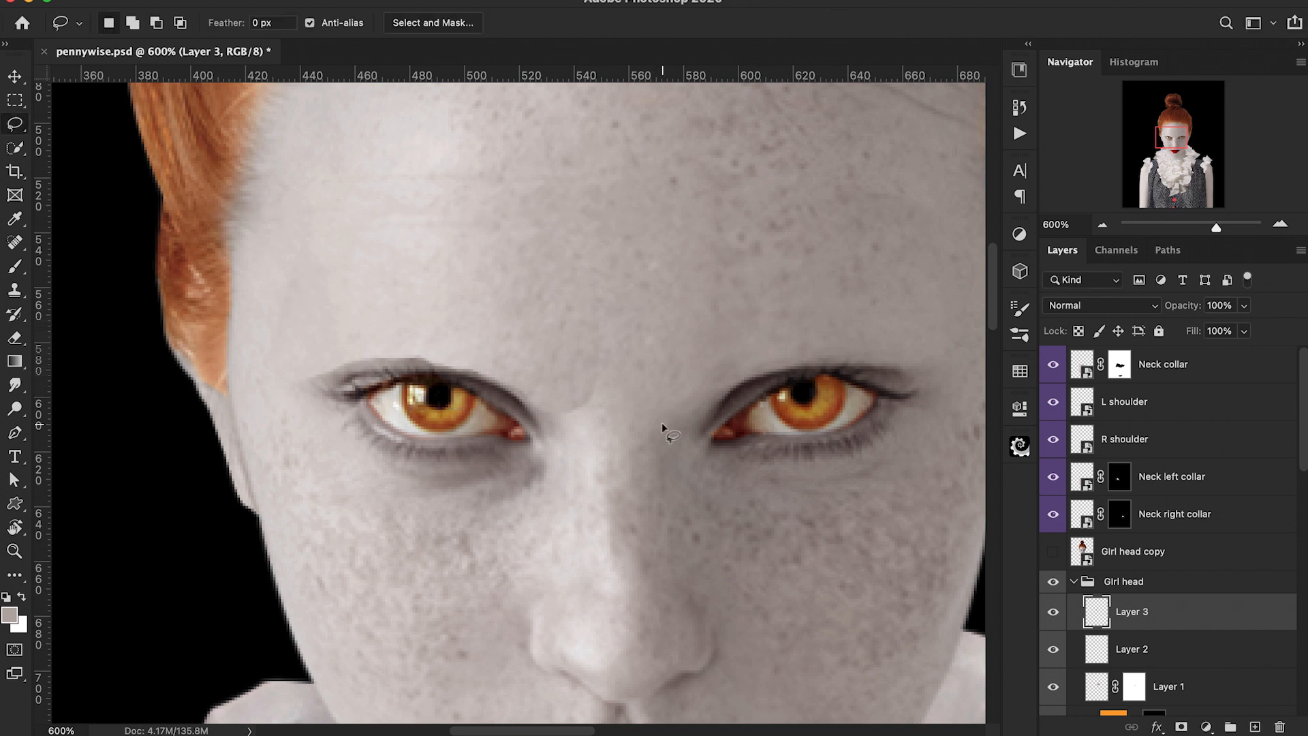
Step: Add a layer mask to the left brow patch and pick the brush at 40% opacity
click(1182, 727)
key(b)
key(4)
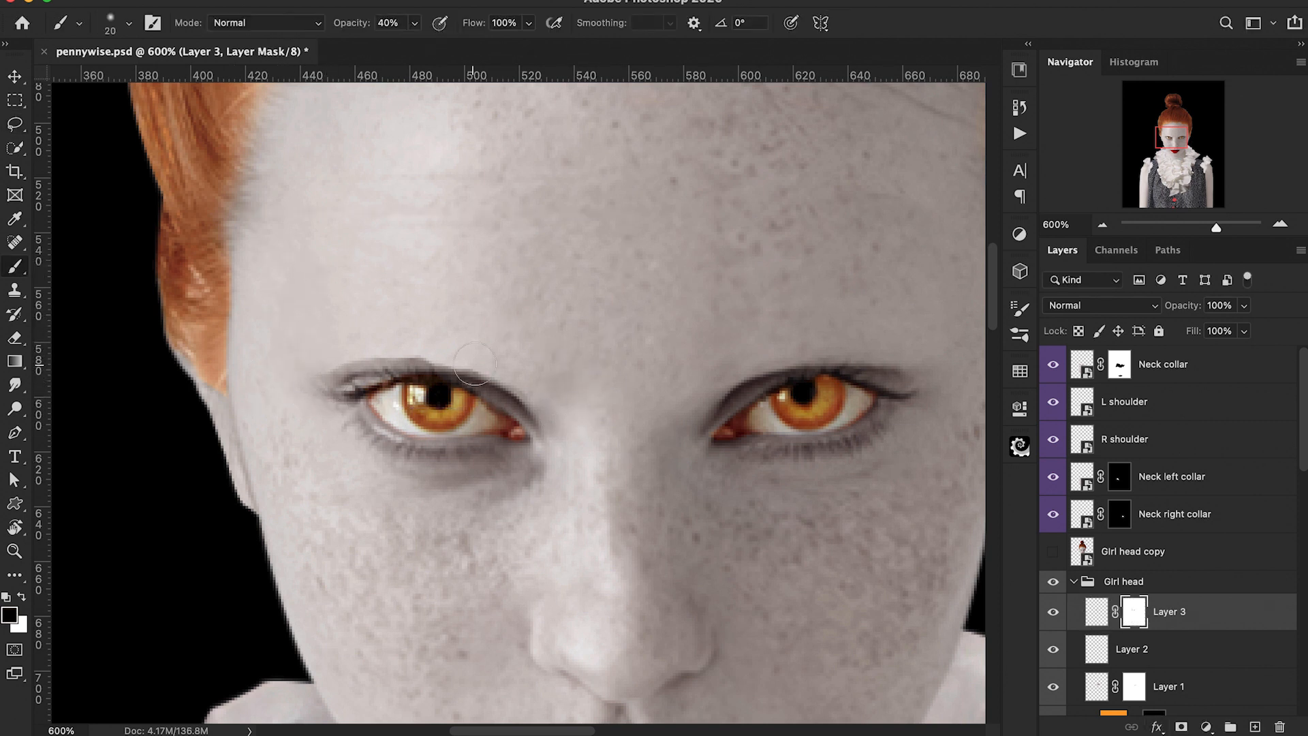
key(super+equal)
key(super+equal)
key(super+shift+alt+n)
key(super+alt+g)
alt+click(514, 354)
key(bracketleft)
key(bracketleft)
key(bracketleft)
key(bracketleft)
key(bracketleft)
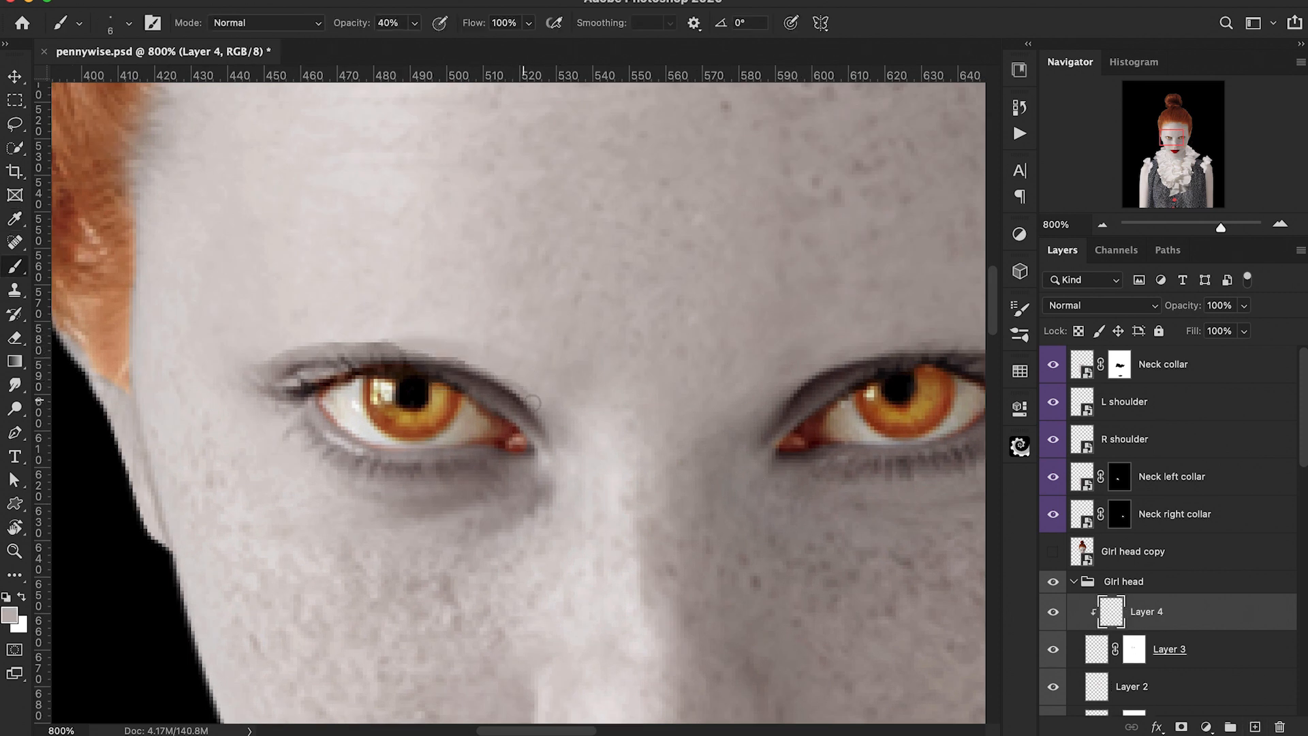
alt+click(502, 375)
key(bracketright)
key(bracketright)
key(bracketright)
key(0)
scroll(438, 338, right, 1)
key(3)
alt+click(1096, 631)
key(Delete)
Step: Add a new empty layer and paint sampled skin tone over the left brow's edge at 30% opacity
key(super+shift+alt+n)
alt+click(515, 327)
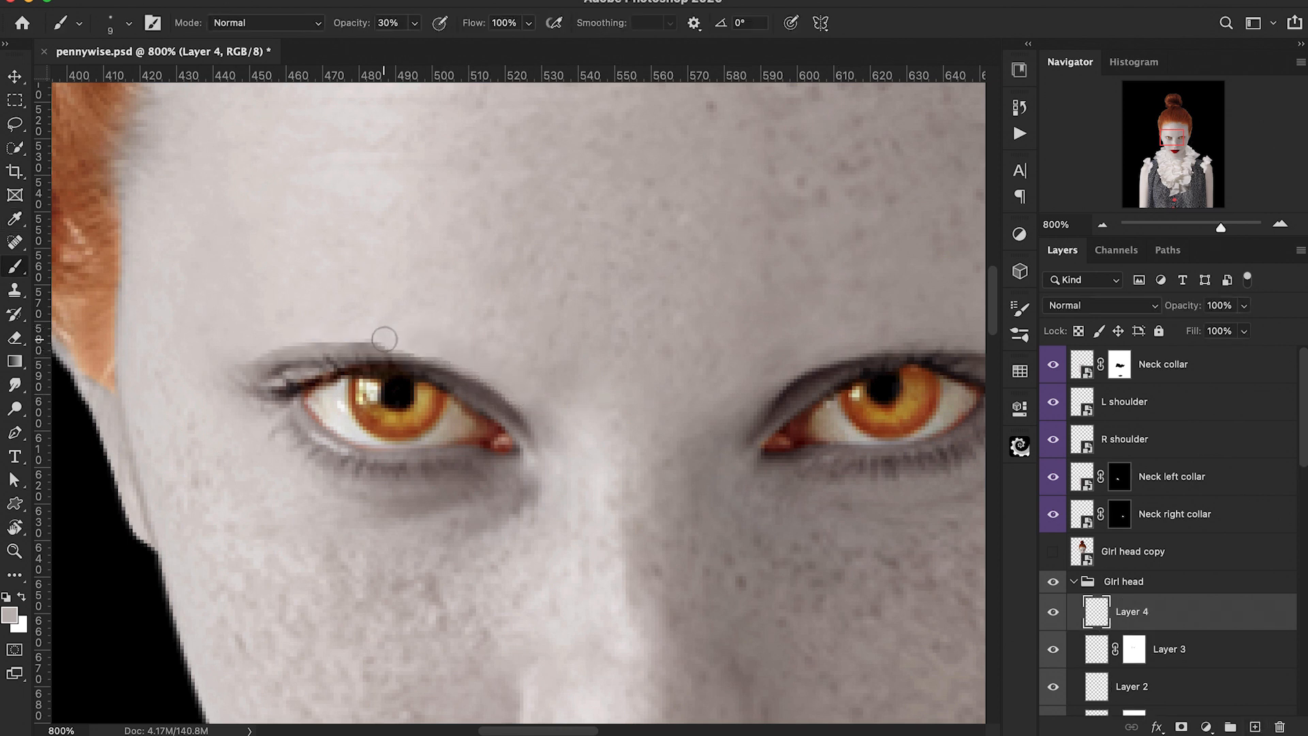
alt+click(280, 337)
mouse_move(316, 346)
mouse_down()
mouse_move(412, 346)
mouse_move(329, 341)
mouse_move(256, 359)
mouse_move(336, 339)
mouse_up()
key(super+minus)
key(super+minus)
key(super+minus)
key(super+minus)
key(super+minus)
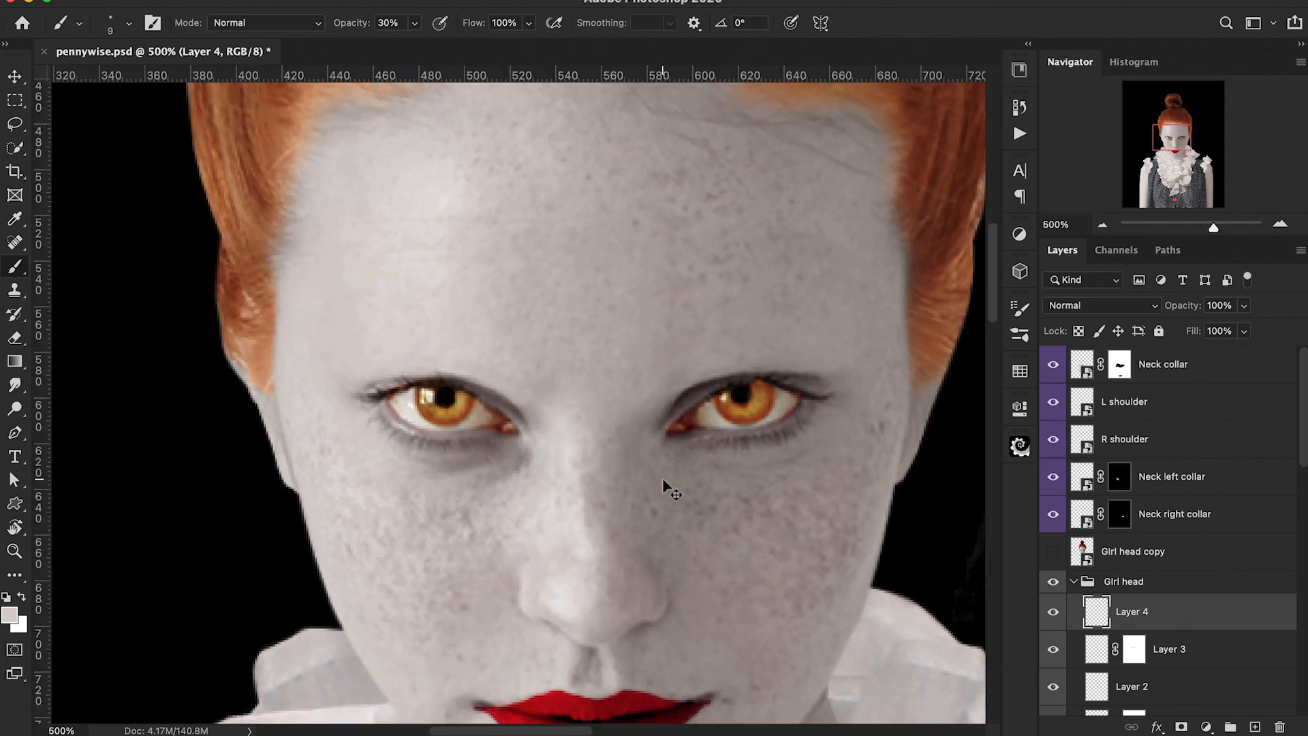
key(super+plus)
key(super+plus)
key(super+plus)
key(super+plus)
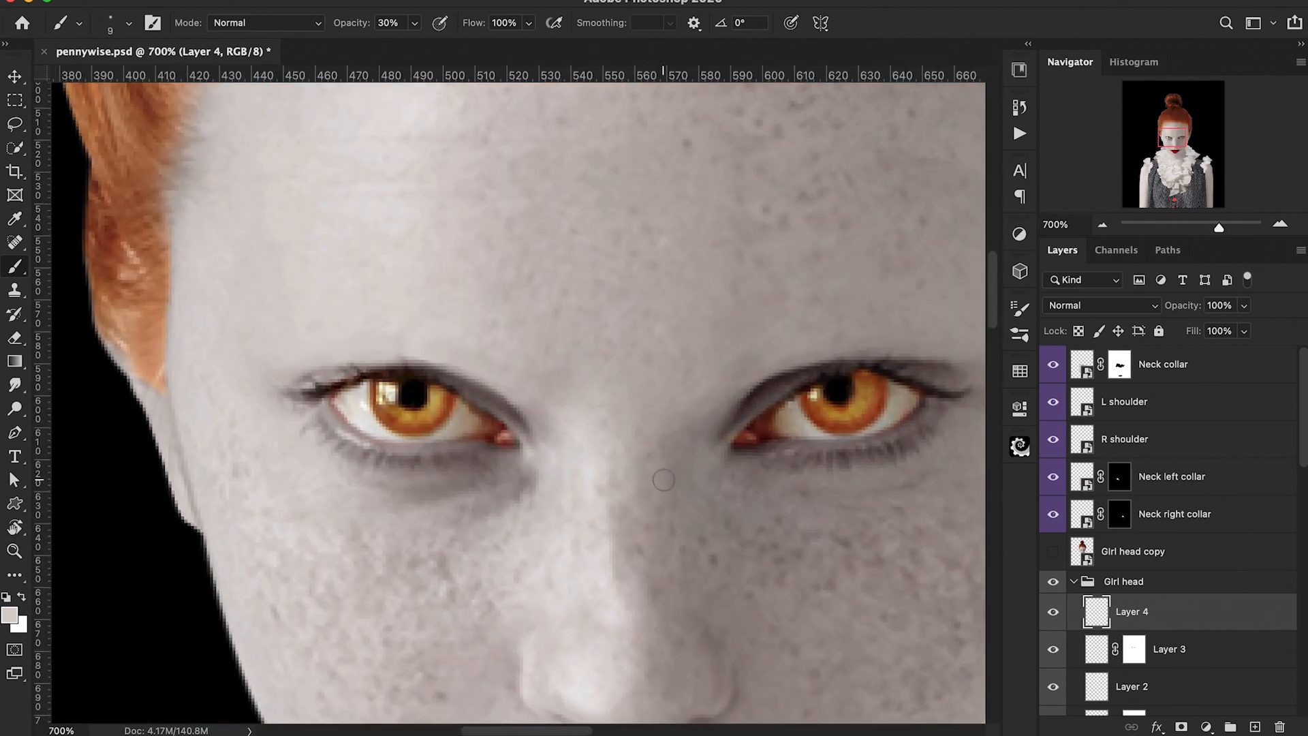
key(alt)
alt+click(605, 259)
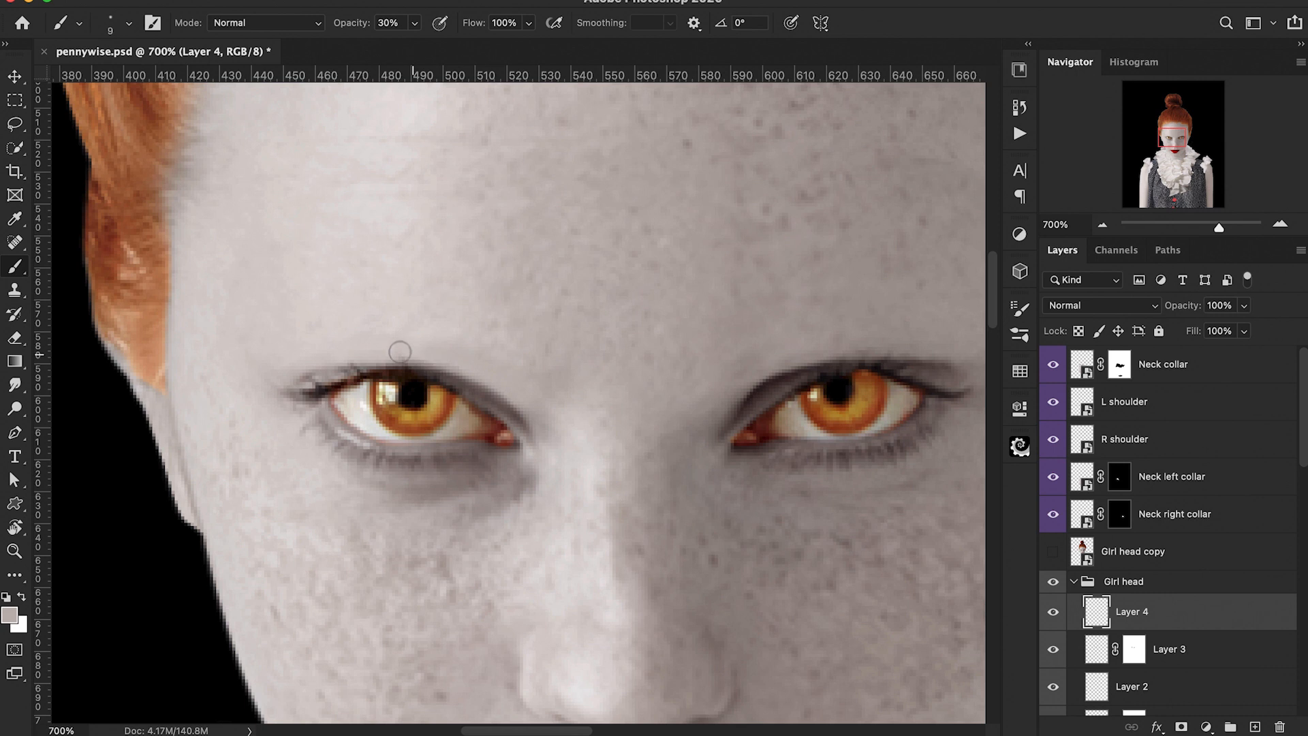
Step: Group the four touch-up layers into a group named eyebrow touchup
key(super+minus)
key(super+minus)
key(super+minus)
key(super+minus)
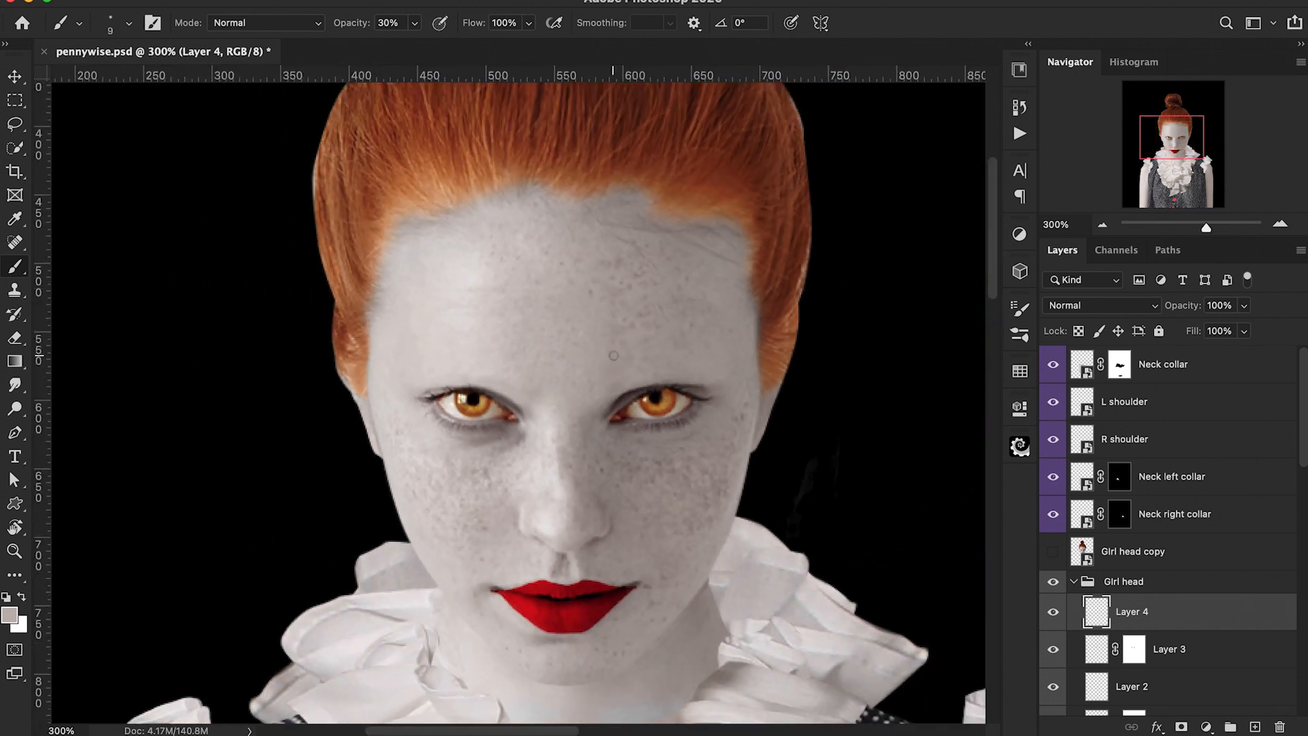
key(super+minus)
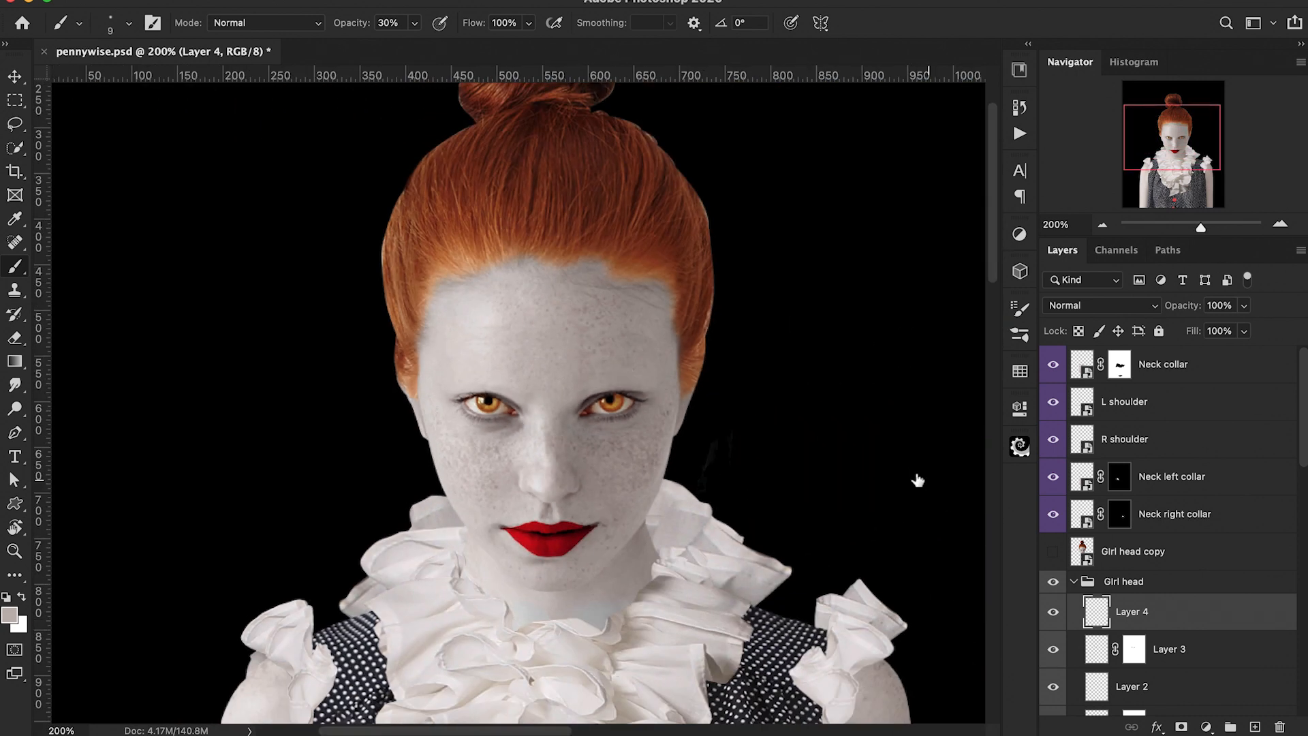
scroll(1136, 617, down, 3)
shift+click(1196, 634)
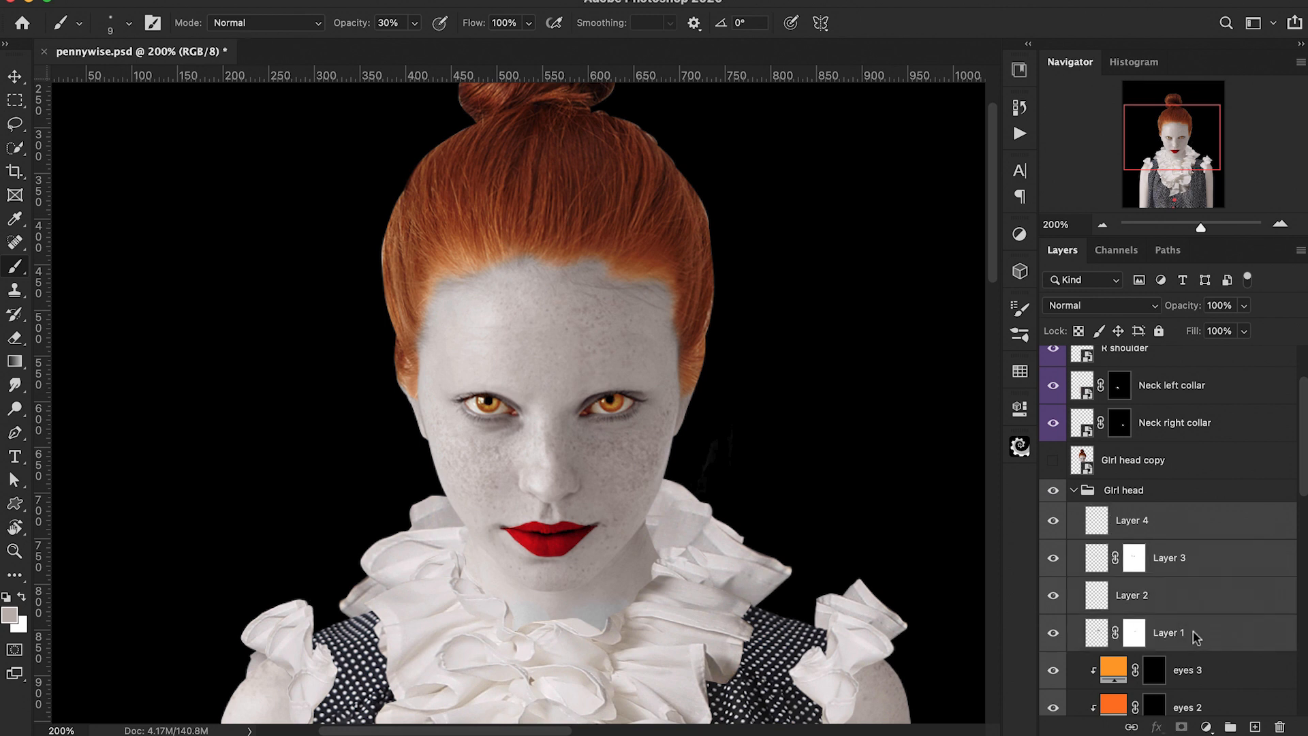
key(super+g)
double_click(1133, 514)
text(eyebrow touchup)
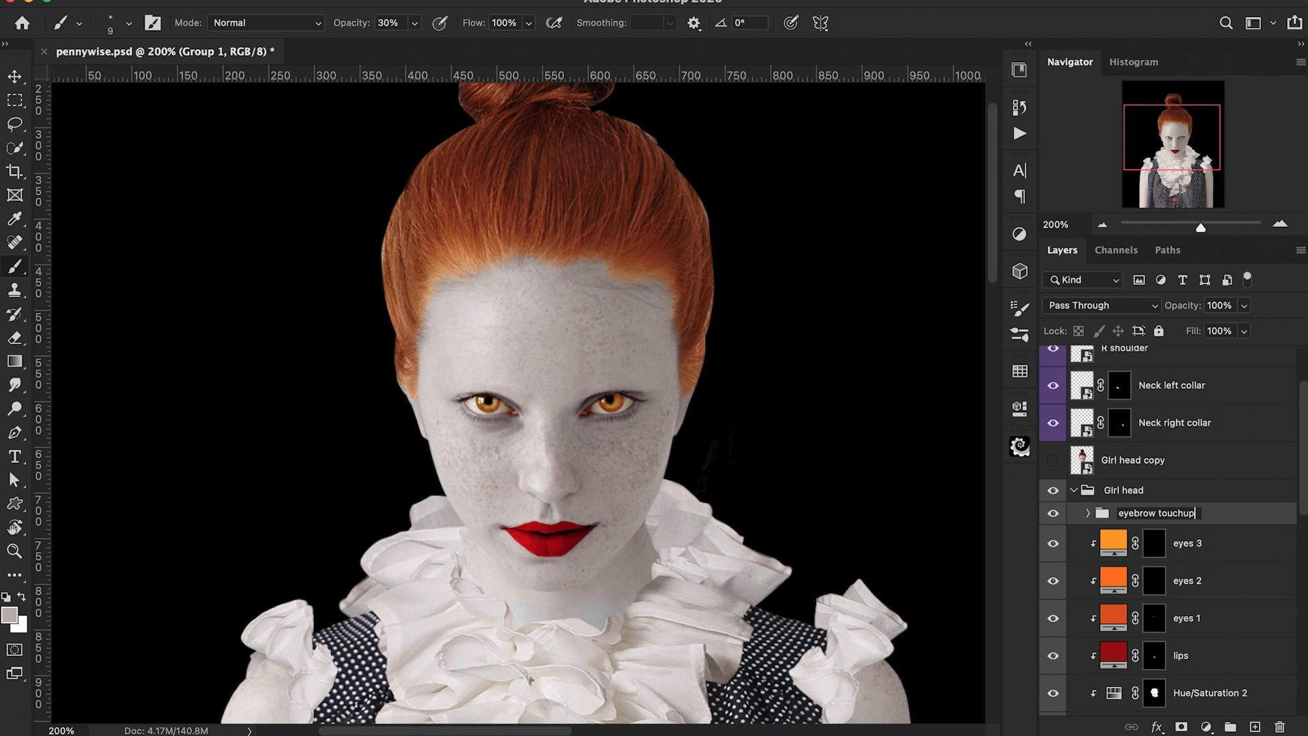
key(Return)
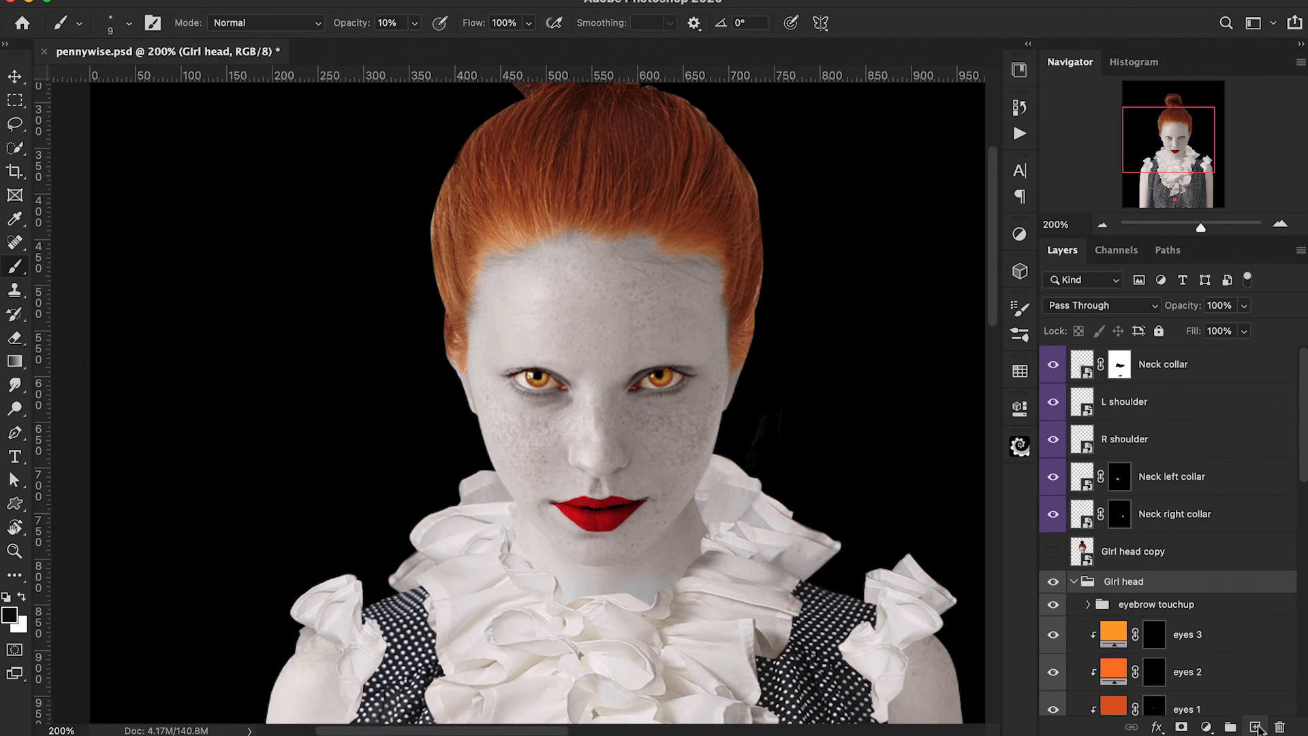
Step: Add a new empty layer and brush soft black shadows under the eyes at 10% opacity
click(1255, 726)
key(super+plus)
key(super+plus)
key(super+plus)
key(super+plus)
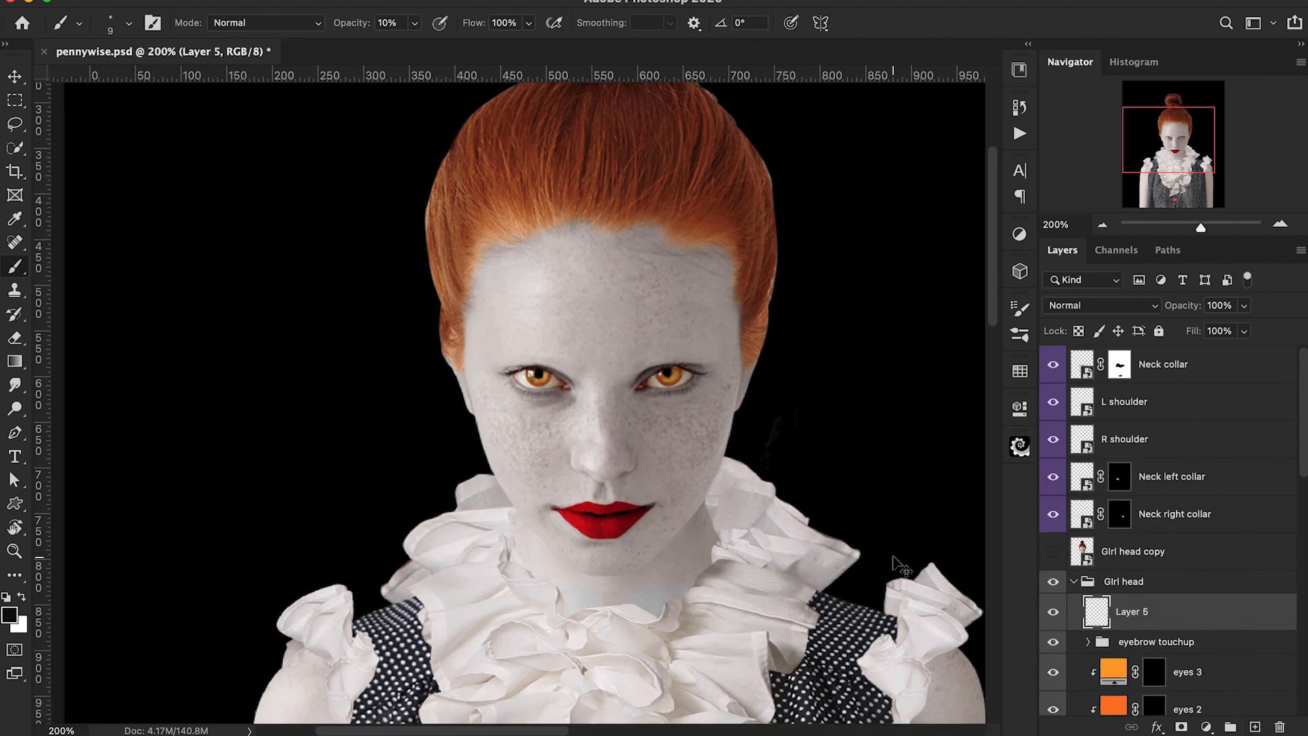
mouse_move(657, 376)
mouse_down()
mouse_move(525, 379)
mouse_move(678, 361)
mouse_move(659, 386)
mouse_move(545, 403)
mouse_move(482, 368)
mouse_move(639, 404)
mouse_move(645, 391)
mouse_move(544, 393)
mouse_move(568, 401)
mouse_move(480, 366)
mouse_move(533, 416)
mouse_move(622, 418)
mouse_move(607, 387)
mouse_move(718, 387)
mouse_move(795, 358)
mouse_move(682, 399)
mouse_move(754, 377)
mouse_move(793, 328)
mouse_move(768, 356)
mouse_move(714, 378)
mouse_move(630, 386)
mouse_move(731, 384)
mouse_move(774, 352)
mouse_move(637, 394)
mouse_move(699, 375)
mouse_up()
key(bracketright)
key(2)
key(super+z)
key(super+z)
key(bracketright)
key(bracketright)
scroll(622, 420, right, 5)
key(bracketleft)
key(bracketleft)
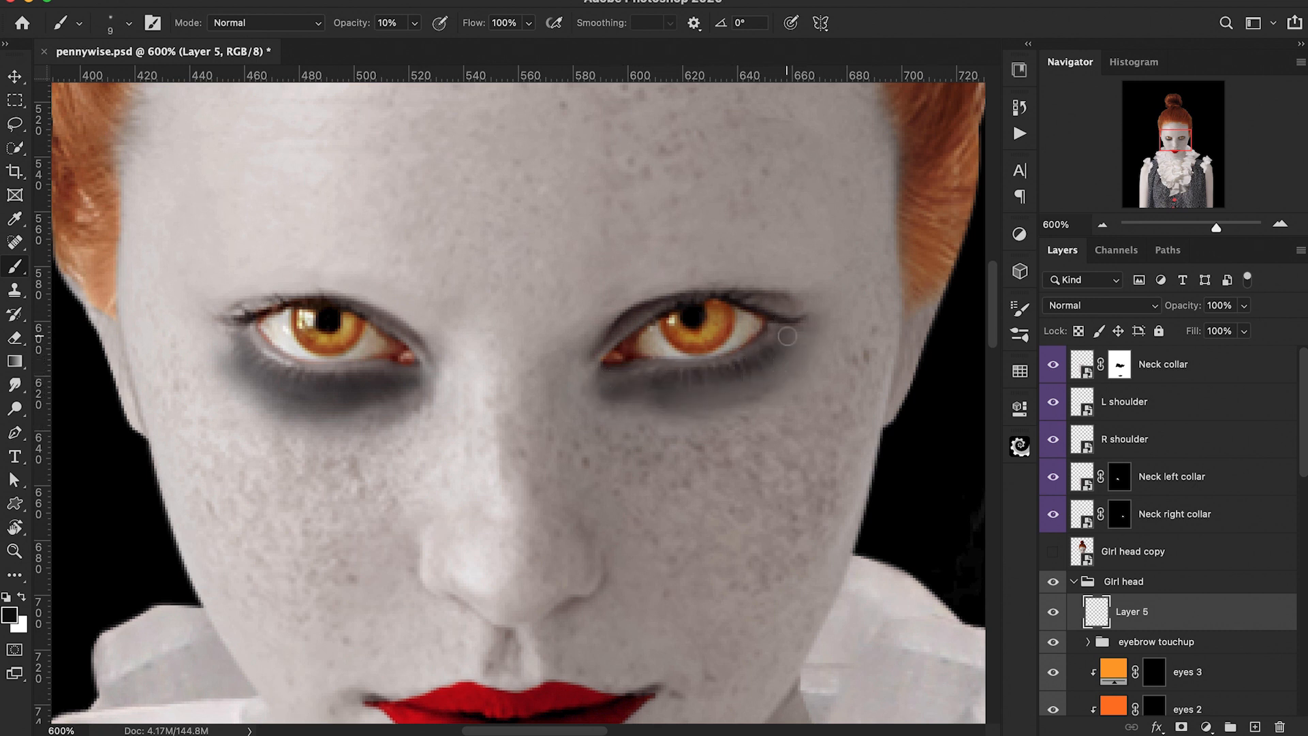
Step: Deepen the black shadows around both eyes with larger soft brush strokes
drag(758, 379, 667, 383)
key(bracketleft)
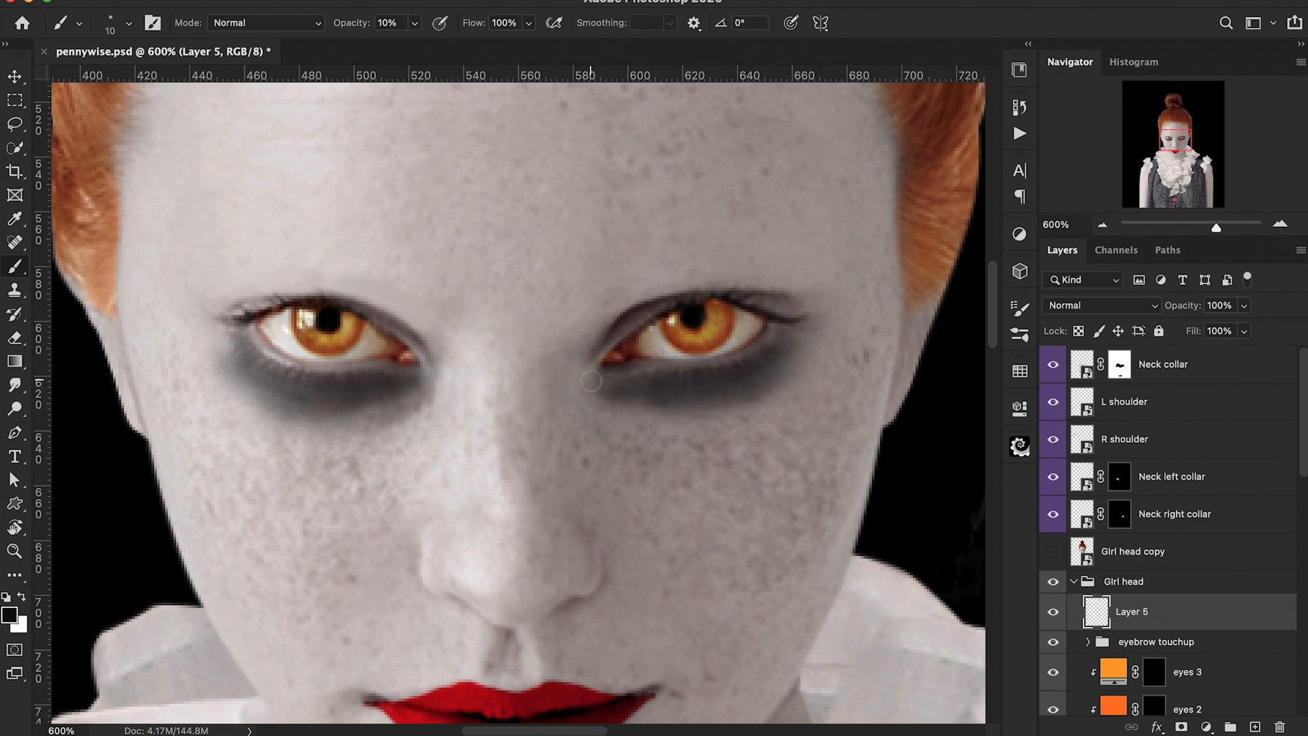
mouse_move(656, 304)
mouse_down()
mouse_move(592, 342)
mouse_move(710, 294)
mouse_move(773, 297)
mouse_move(620, 320)
mouse_move(573, 393)
mouse_up()
mouse_move(424, 339)
mouse_down()
mouse_move(340, 289)
mouse_move(221, 314)
mouse_move(446, 356)
mouse_move(453, 394)
mouse_up()
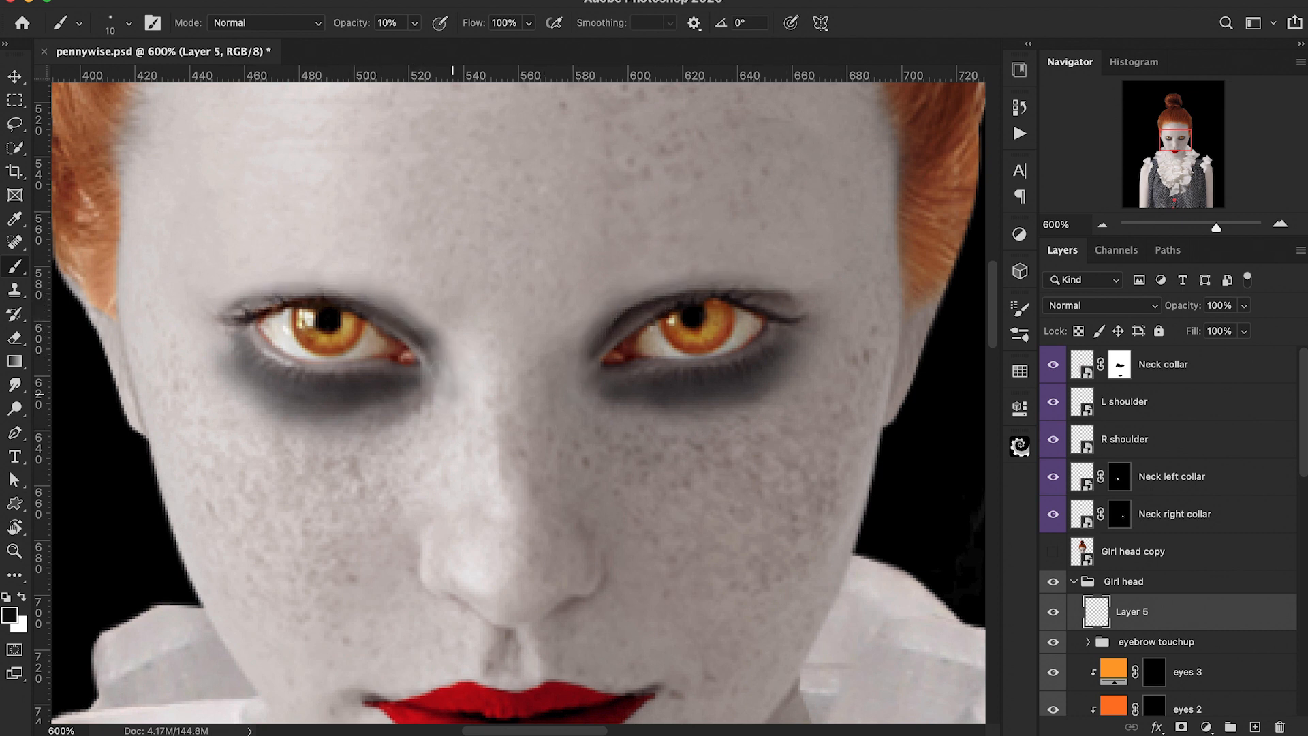
key(bracketright)
key(bracketright)
key(bracketright)
mouse_move(583, 381)
mouse_down()
mouse_move(538, 383)
mouse_move(567, 375)
mouse_up()
drag(429, 379, 444, 386)
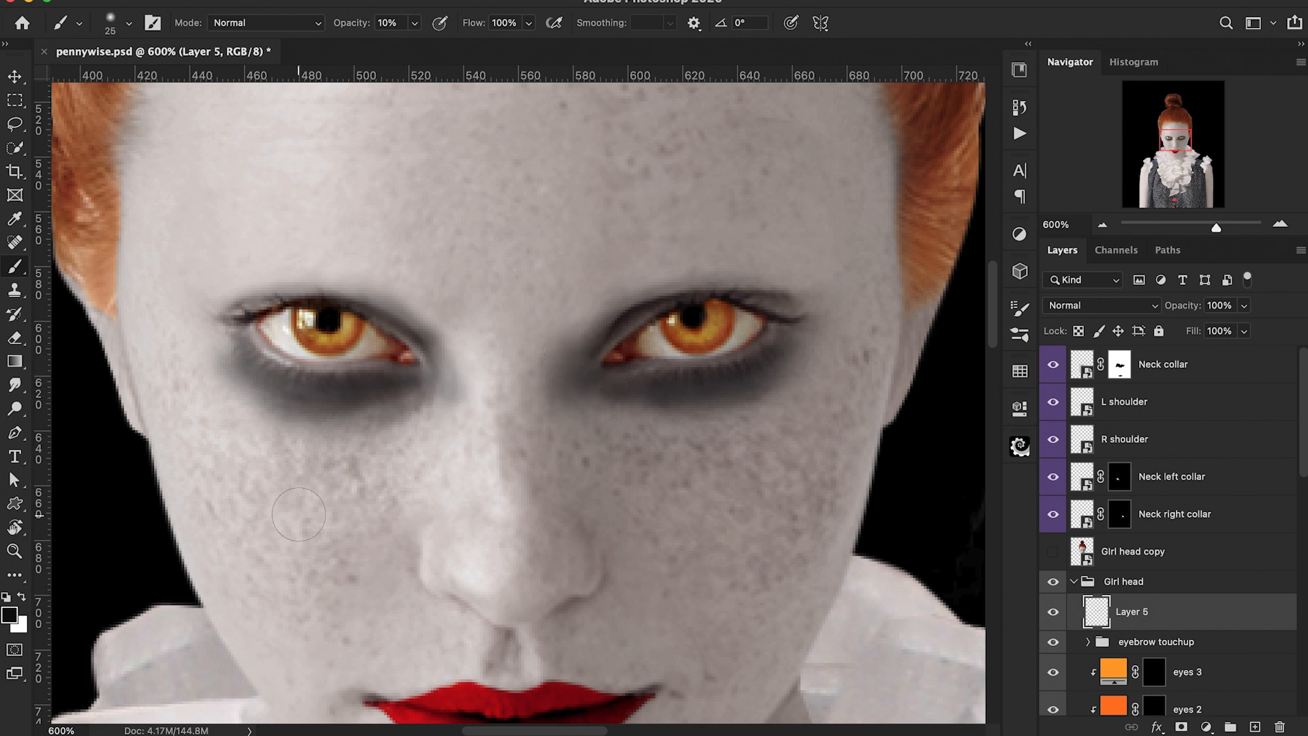
drag(563, 396, 586, 338)
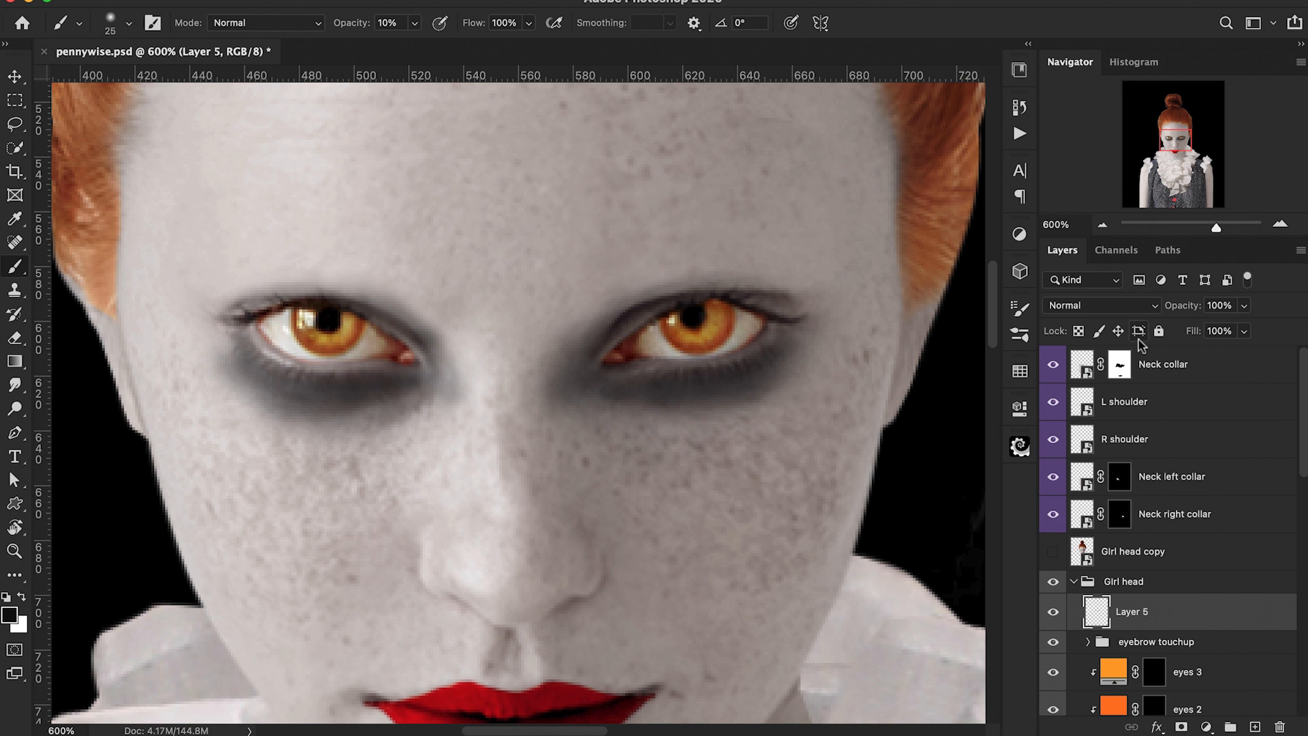
Step: Rename the shadow layer to eye darkening
key(super+minus)
key(super+minus)
key(super+minus)
key(super+minus)
key(super+minus)
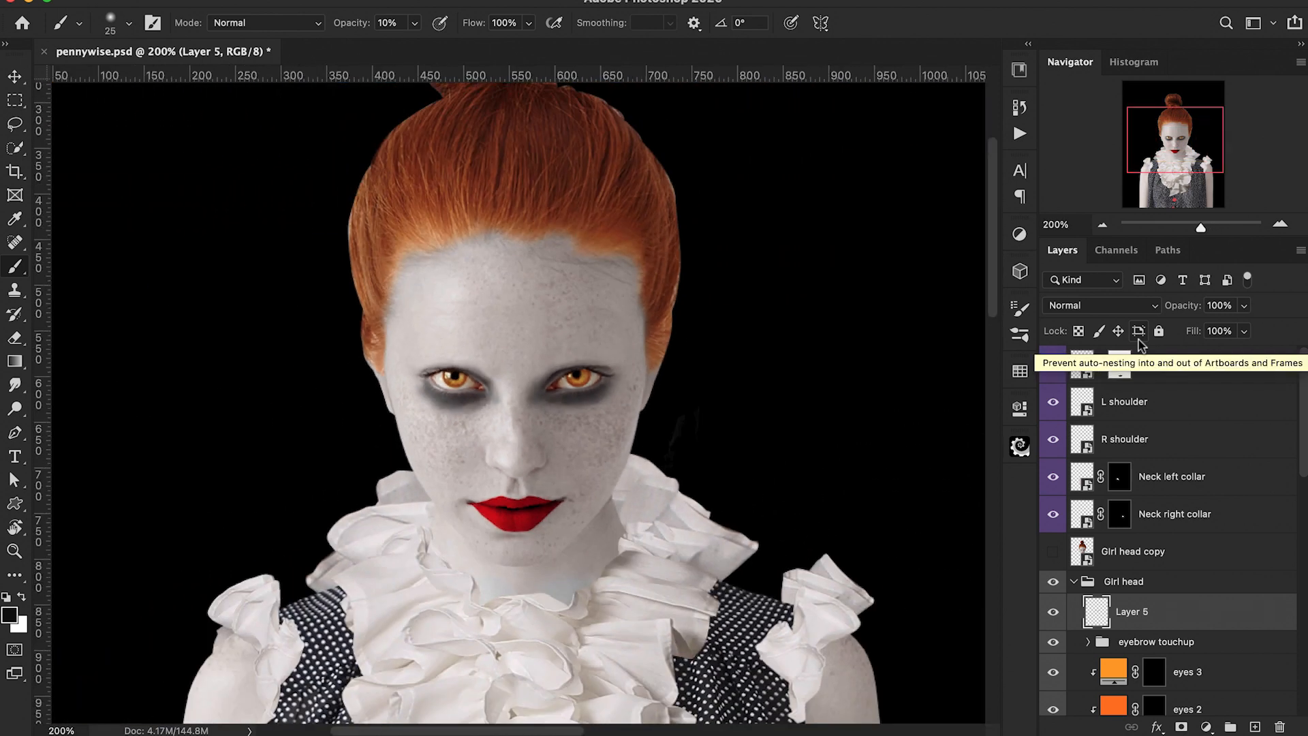
scroll(825, 361, down, 5)
scroll(824, 361, left, 2)
key(super+plus)
key(super+plus)
key(0)
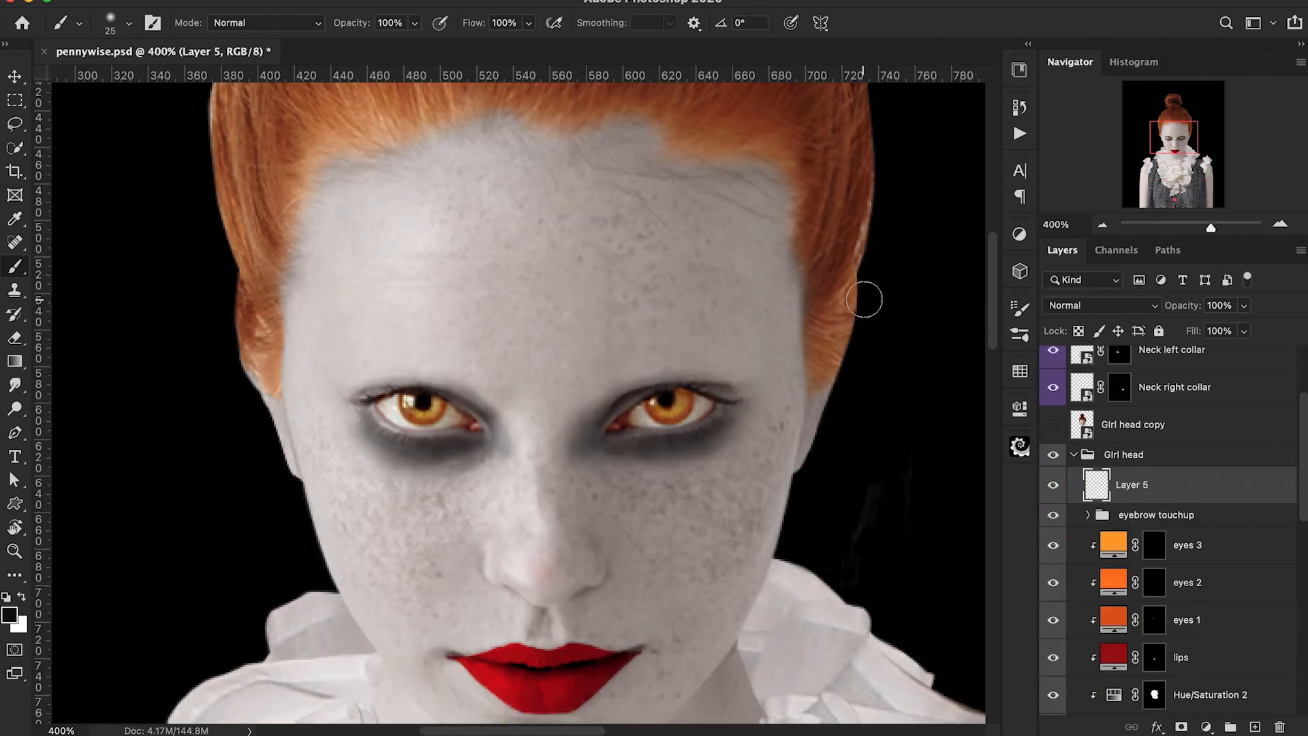
double_click(1137, 485)
text(eye darkening)
key(Return)
Step: Rename the lips layer to lips/nose
click(1150, 656)
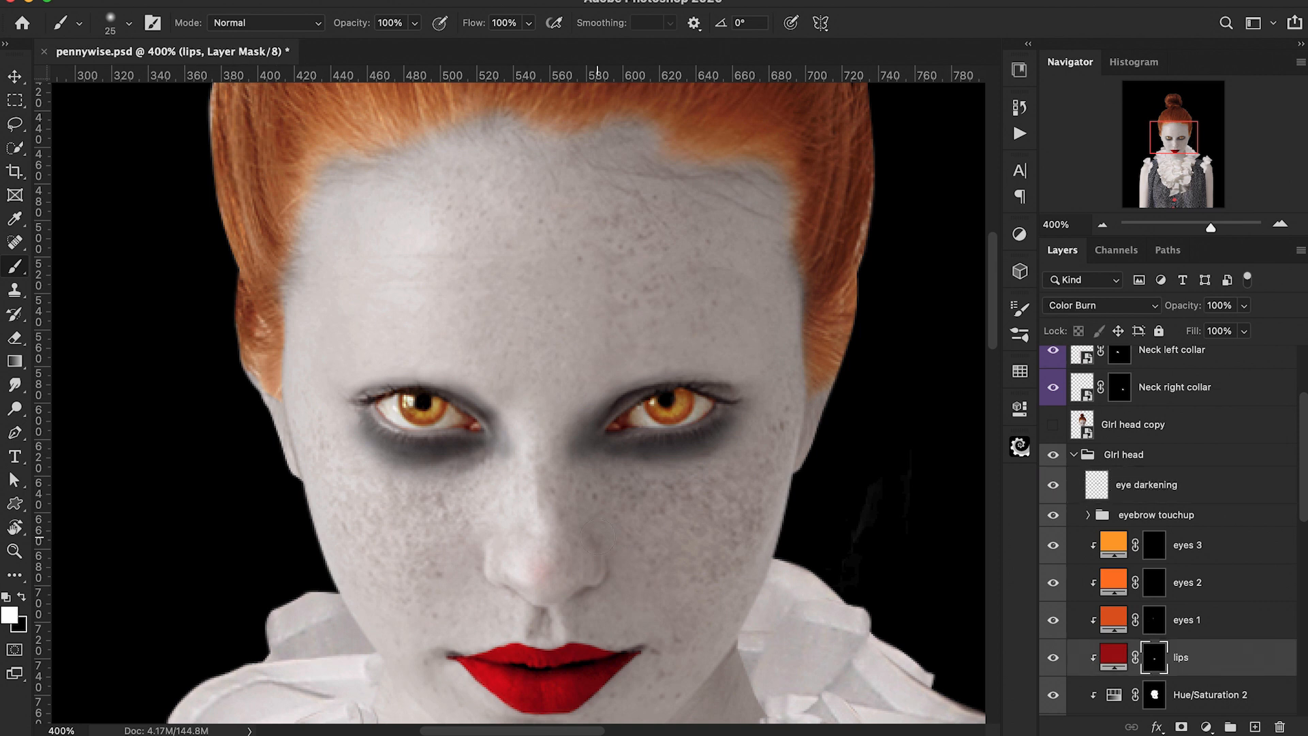
double_click(1181, 657)
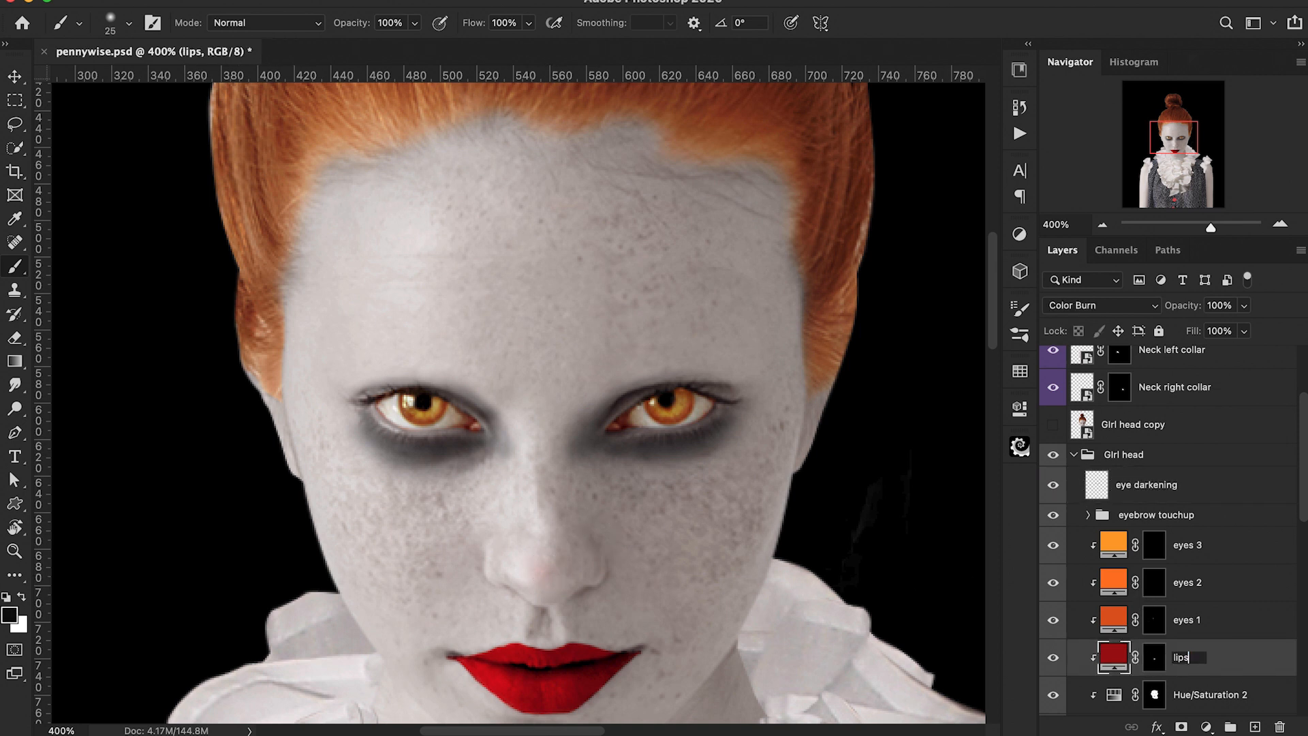
key(Return)
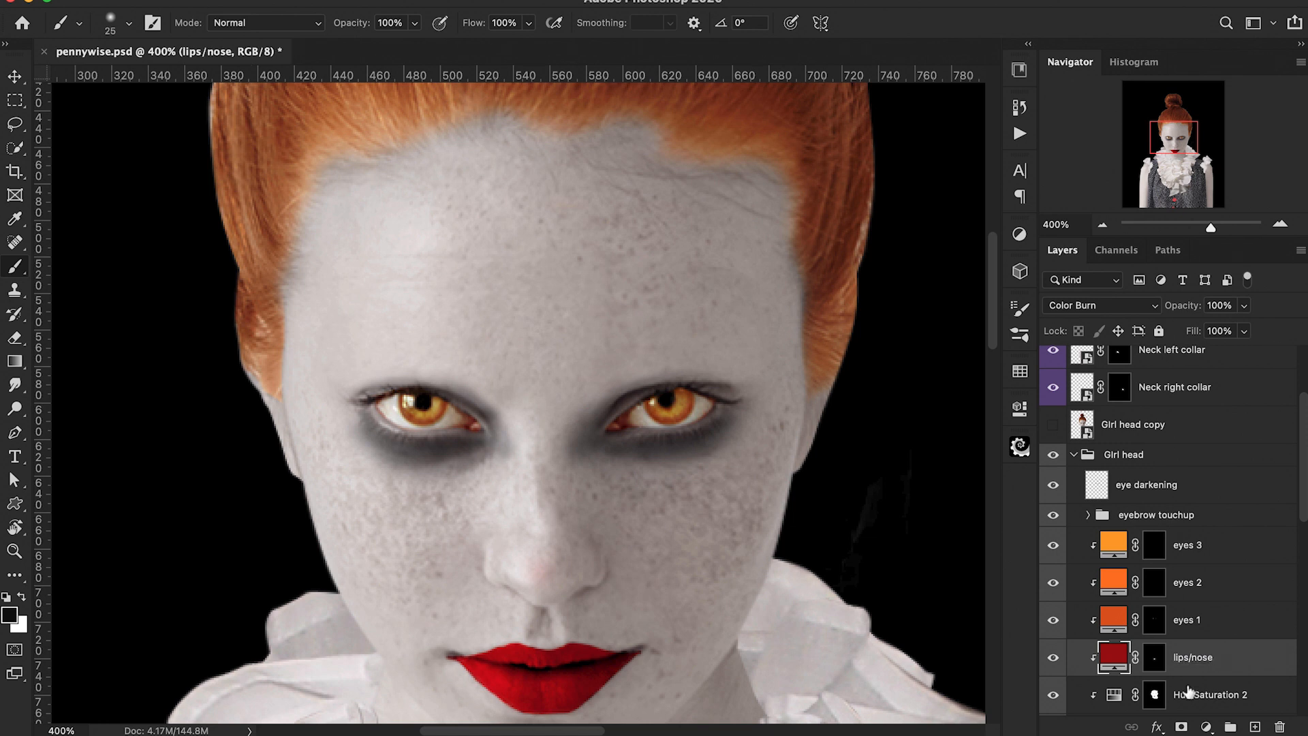
Step: Paint a red clown nose onto the lips/nose layer mask with a hard round white brush
click(1153, 658)
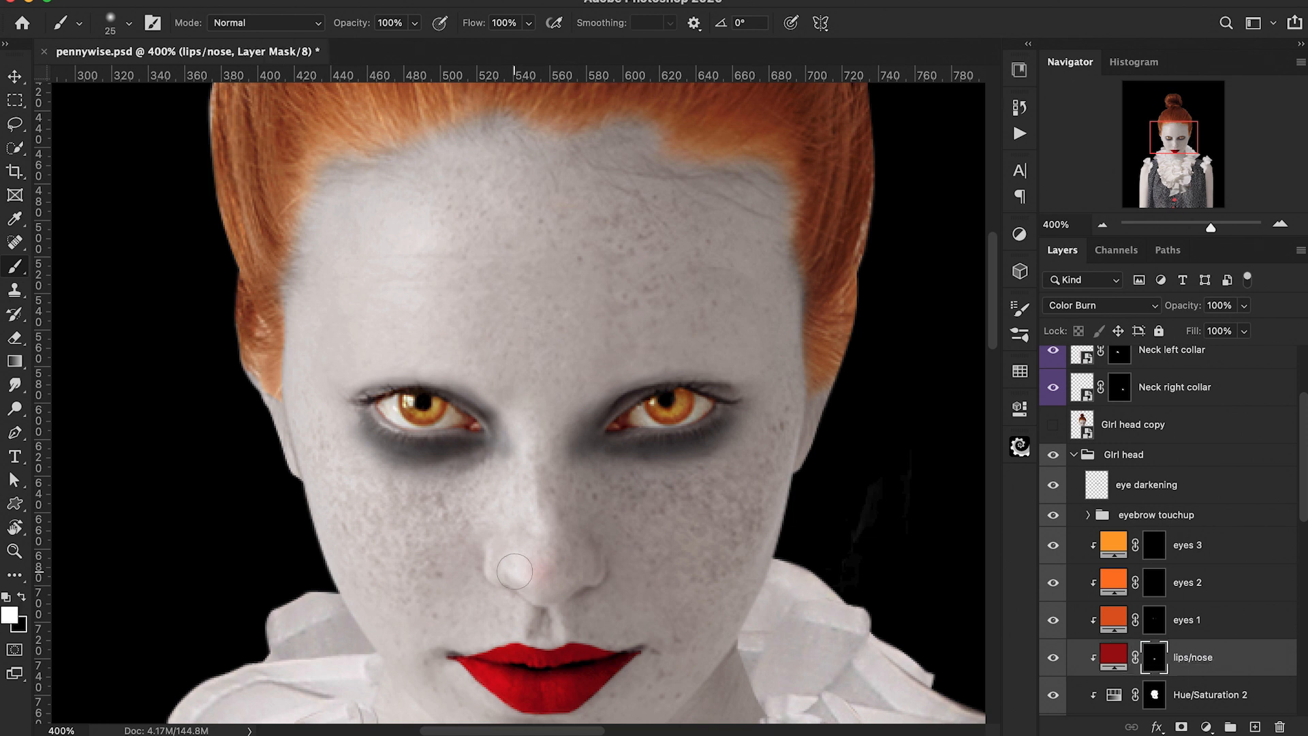
click(112, 22)
click(354, 216)
key(Return)
key(super+plus)
key(super+plus)
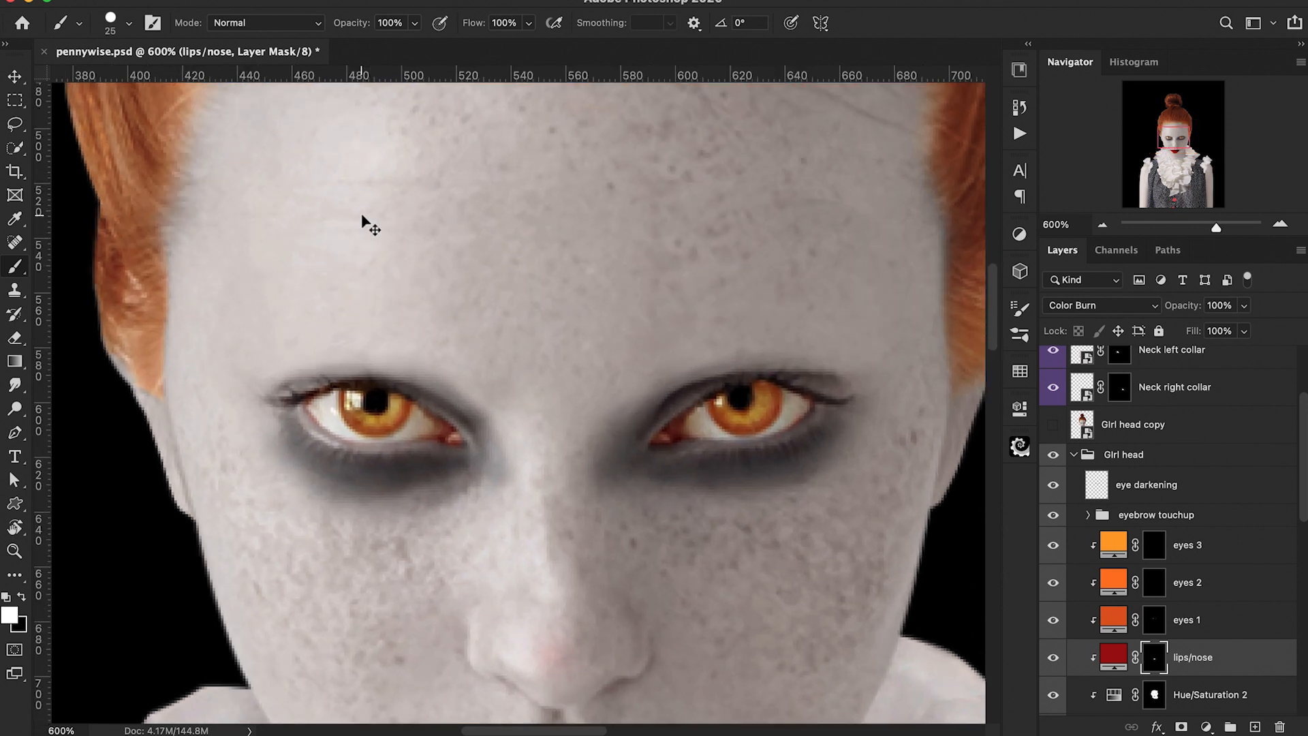
key(super+plus)
scroll(362, 217, down, 6)
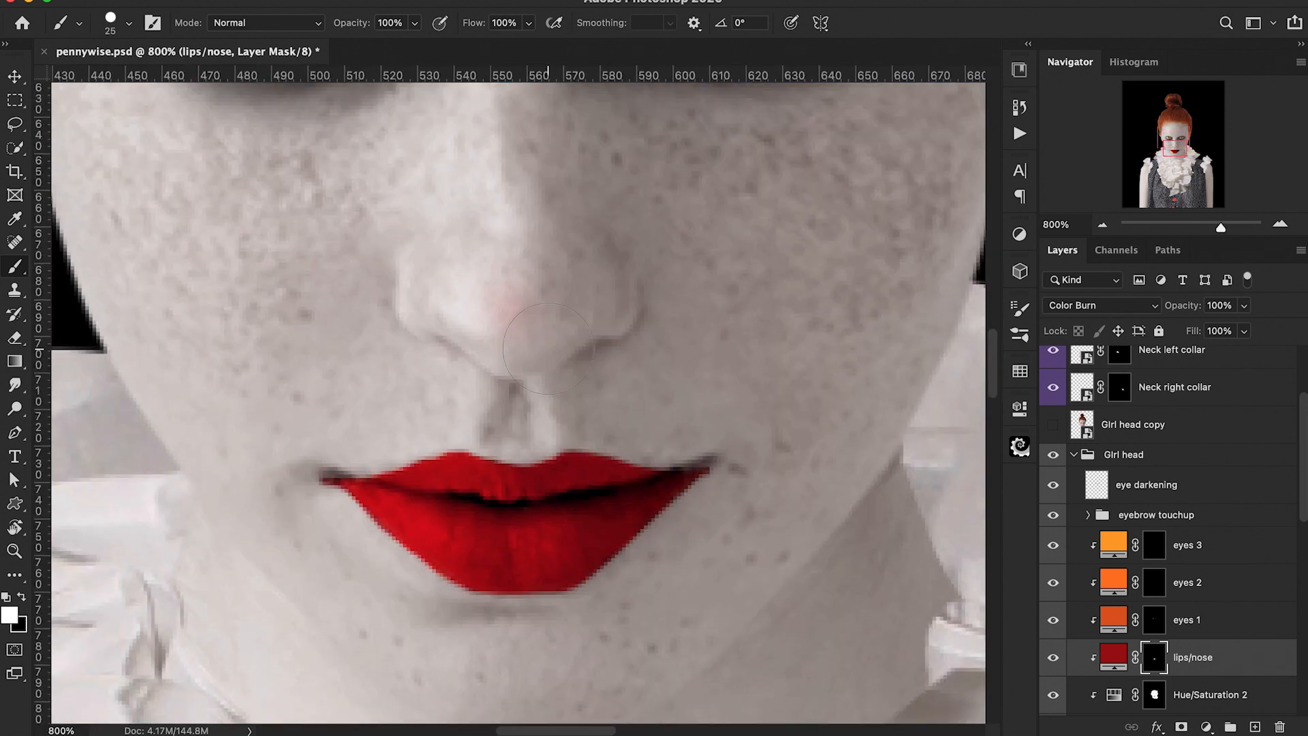
mouse_move(615, 264)
mouse_down()
mouse_move(604, 322)
mouse_move(504, 361)
mouse_up()
drag(420, 316, 498, 357)
mouse_move(411, 274)
mouse_down()
mouse_move(408, 308)
mouse_move(420, 282)
mouse_up()
Step: Refine the nose shape's edge on the mask in black with an 8 px soft round brush
key(x)
click(117, 25)
double_click(124, 228)
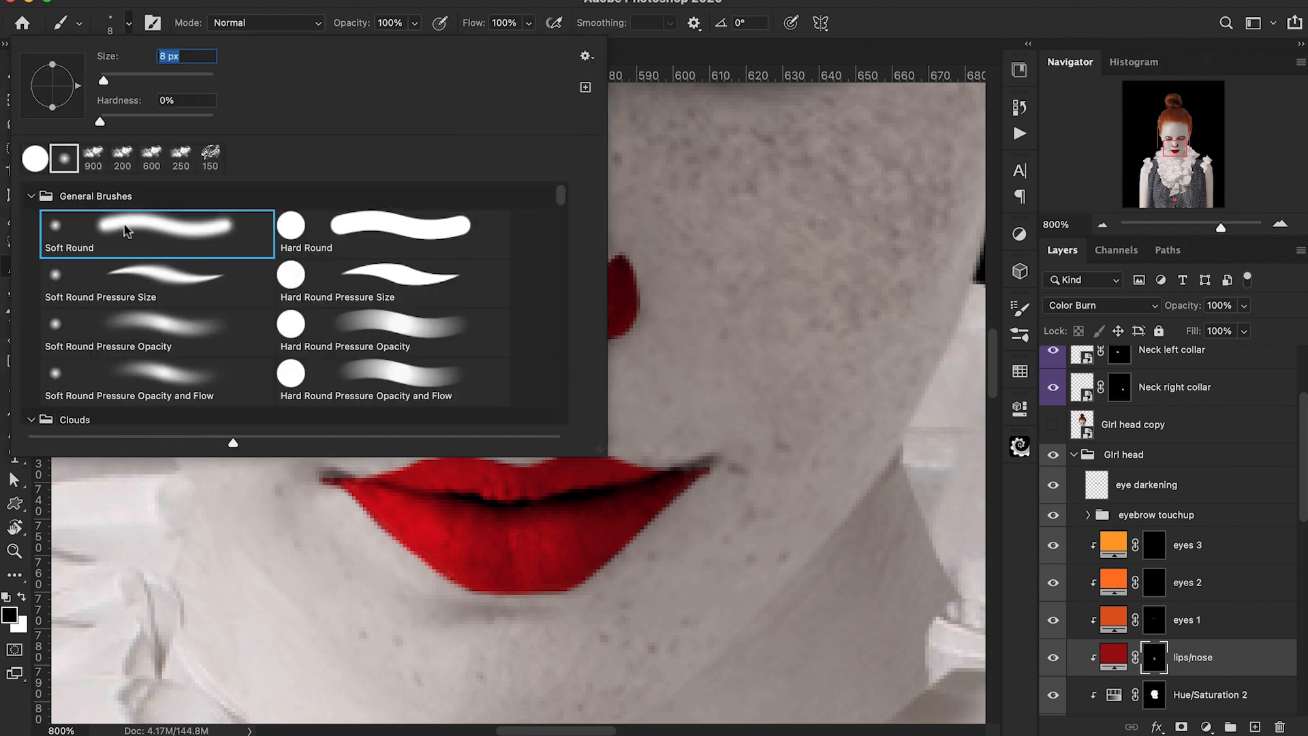
mouse_move(602, 301)
mouse_down()
mouse_move(536, 337)
mouse_move(456, 320)
mouse_move(424, 282)
mouse_move(529, 299)
mouse_move(614, 264)
mouse_move(527, 316)
mouse_move(404, 289)
mouse_move(410, 274)
mouse_move(486, 289)
mouse_up()
key(x)
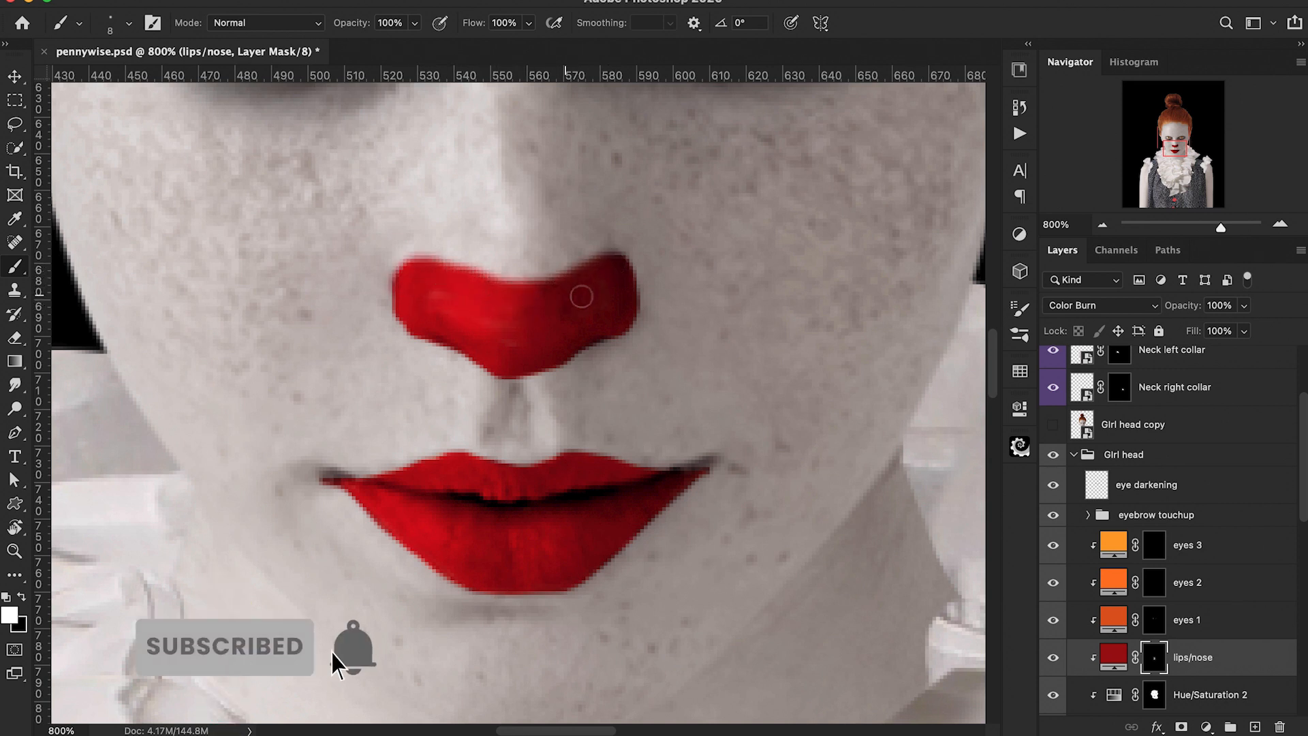
Step: Trim the clown nose's top edge on the mask with a hard round black brush
key(super+minus)
key(super+minus)
key(super+minus)
key(super+minus)
key(super+minus)
key(super+minus)
key(super+minus)
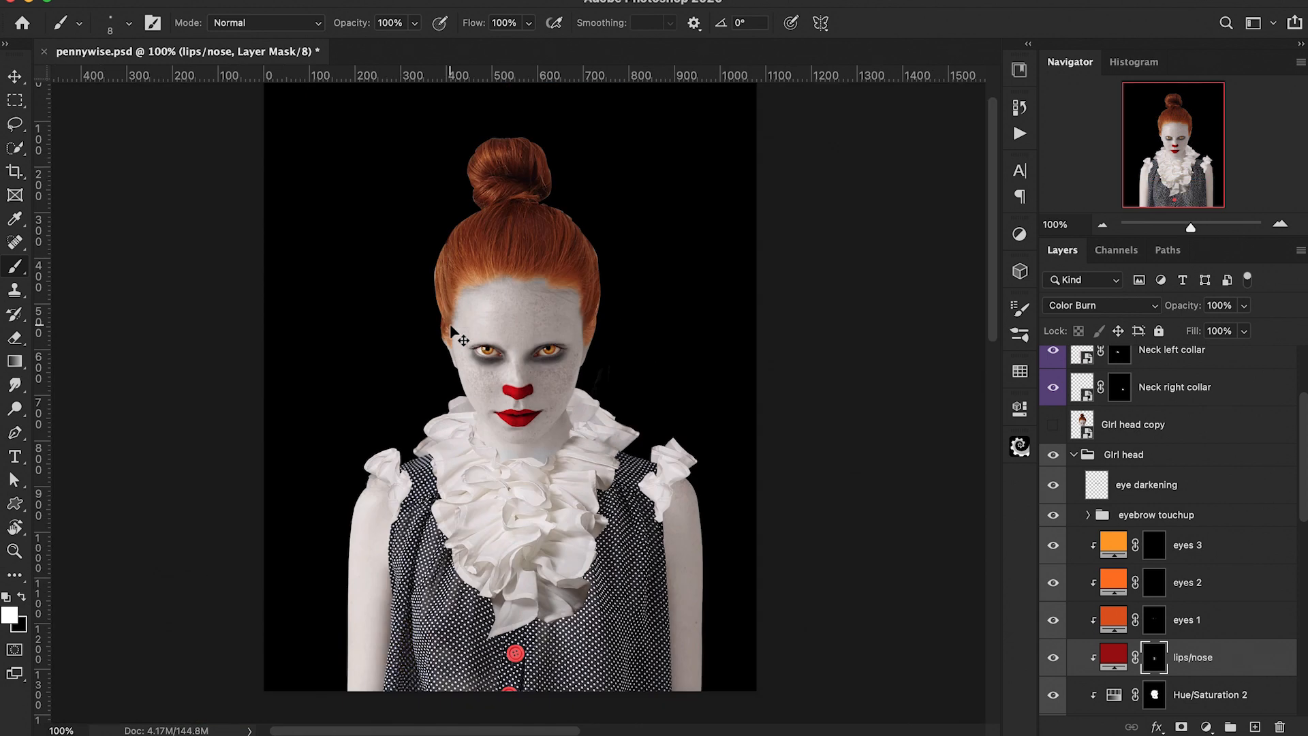
key(super+plus)
key(super+plus)
key(super+plus)
key(super+plus)
key(super+plus)
key(super+plus)
key(super+plus)
key(super+plus)
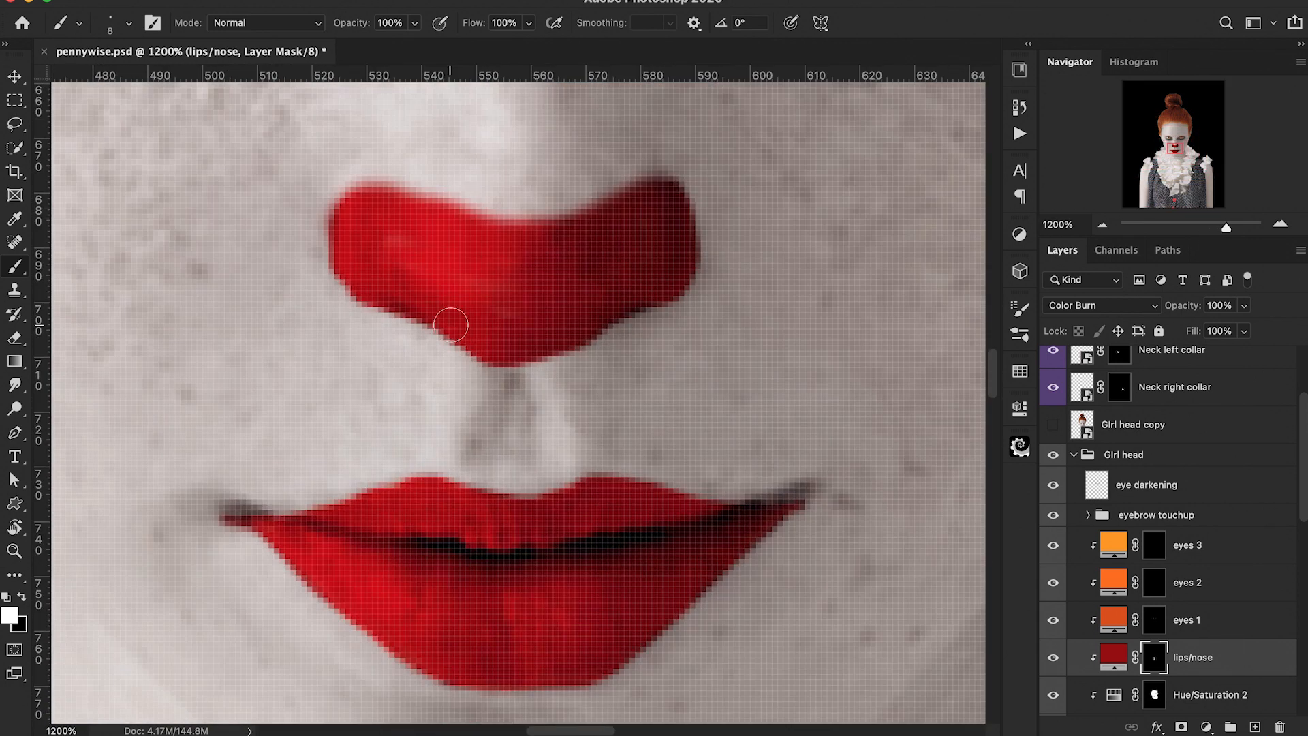
scroll(451, 325, up, 1)
click(110, 26)
double_click(346, 227)
key(x)
mouse_move(307, 265)
mouse_down()
mouse_move(432, 256)
mouse_move(535, 280)
mouse_move(678, 238)
mouse_move(705, 244)
mouse_up()
Step: Trim the clown nose's lower left edge on the mask in black
key(super+minus)
key(super+minus)
key(super+minus)
key(super+minus)
key(super+minus)
key(super+minus)
key(super+minus)
key(super+minus)
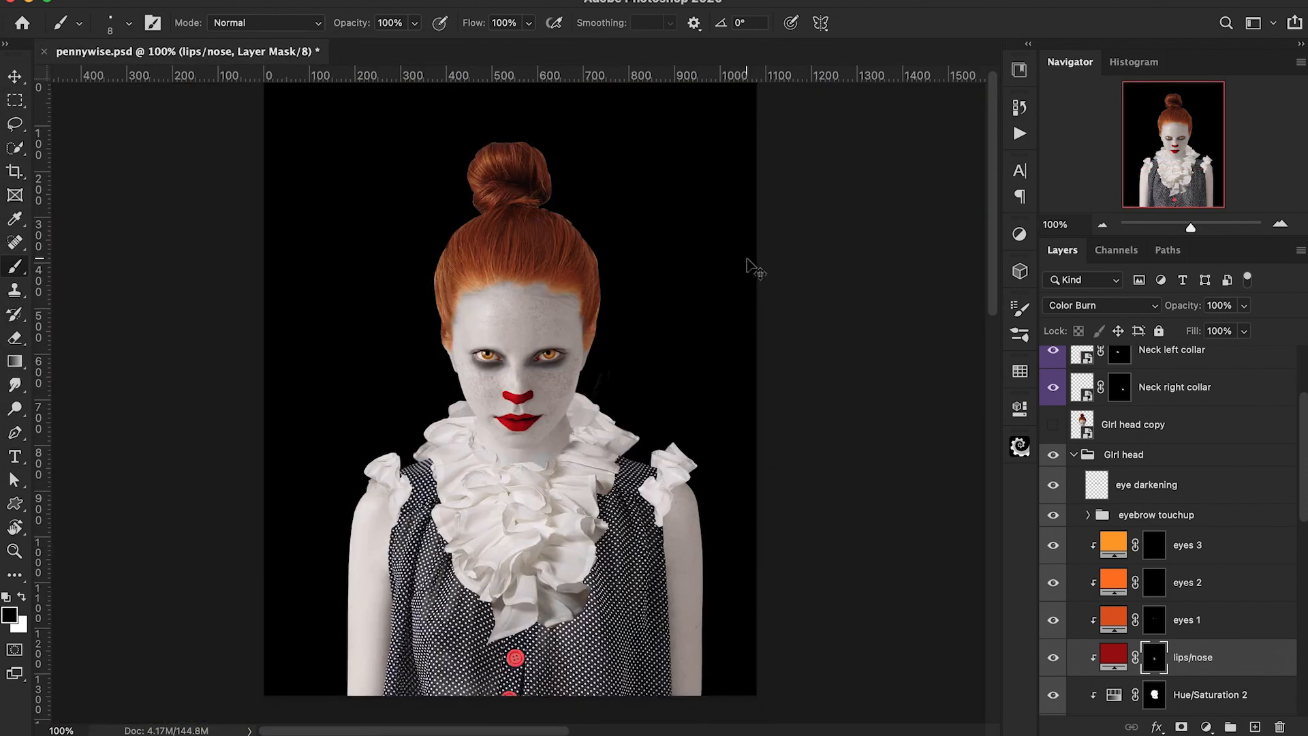
key(super+plus)
key(super+plus)
key(super+plus)
key(super+plus)
key(super+plus)
key(super+plus)
key(super+plus)
key(super+plus)
key(super+plus)
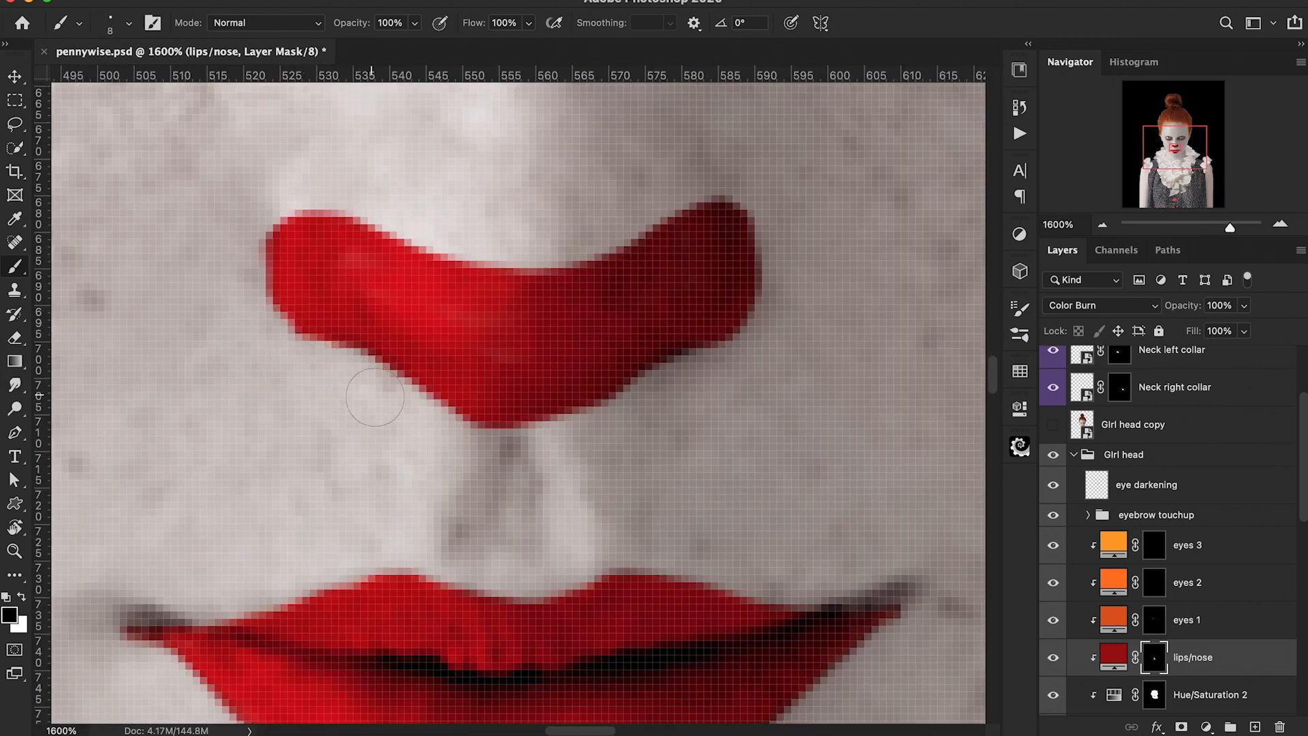
key(super+minus)
key(super+minus)
key(super+minus)
key(super+minus)
key(super+minus)
key(super+minus)
key(super+plus)
key(super+plus)
key(super+plus)
key(x)
key(x)
drag(399, 327, 405, 371)
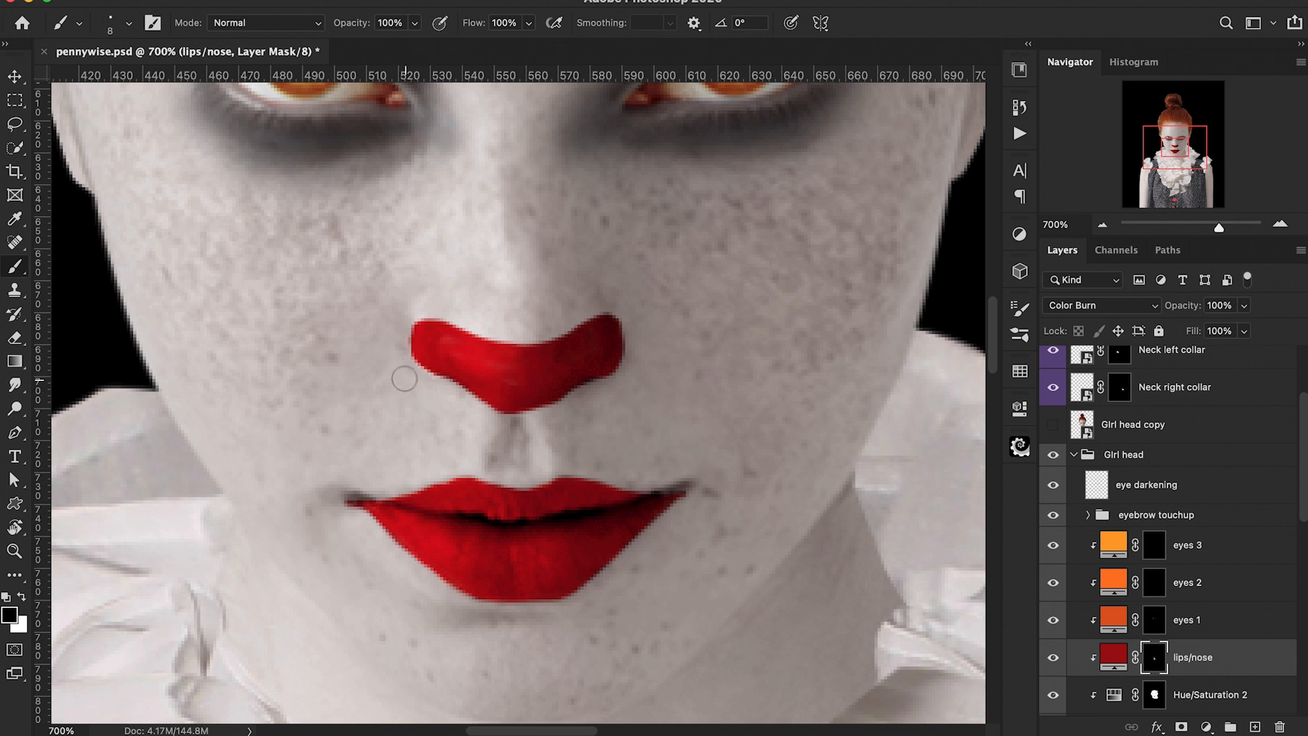
Step: Fill out the clown nose's upper edge on the mask in white
key(x)
mouse_move(421, 320)
mouse_down()
mouse_move(534, 347)
mouse_move(588, 342)
mouse_up()
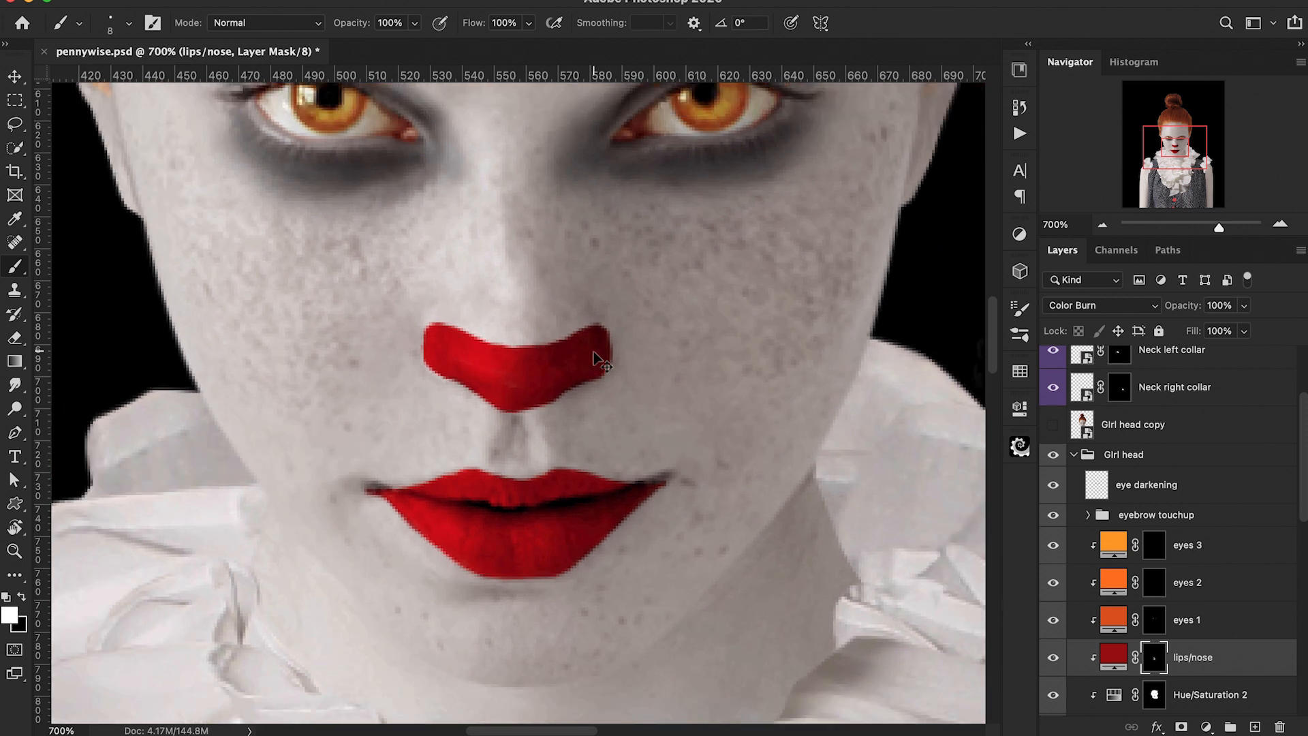
key(super+minus)
key(super+minus)
key(super+minus)
scroll(594, 354, up, 3)
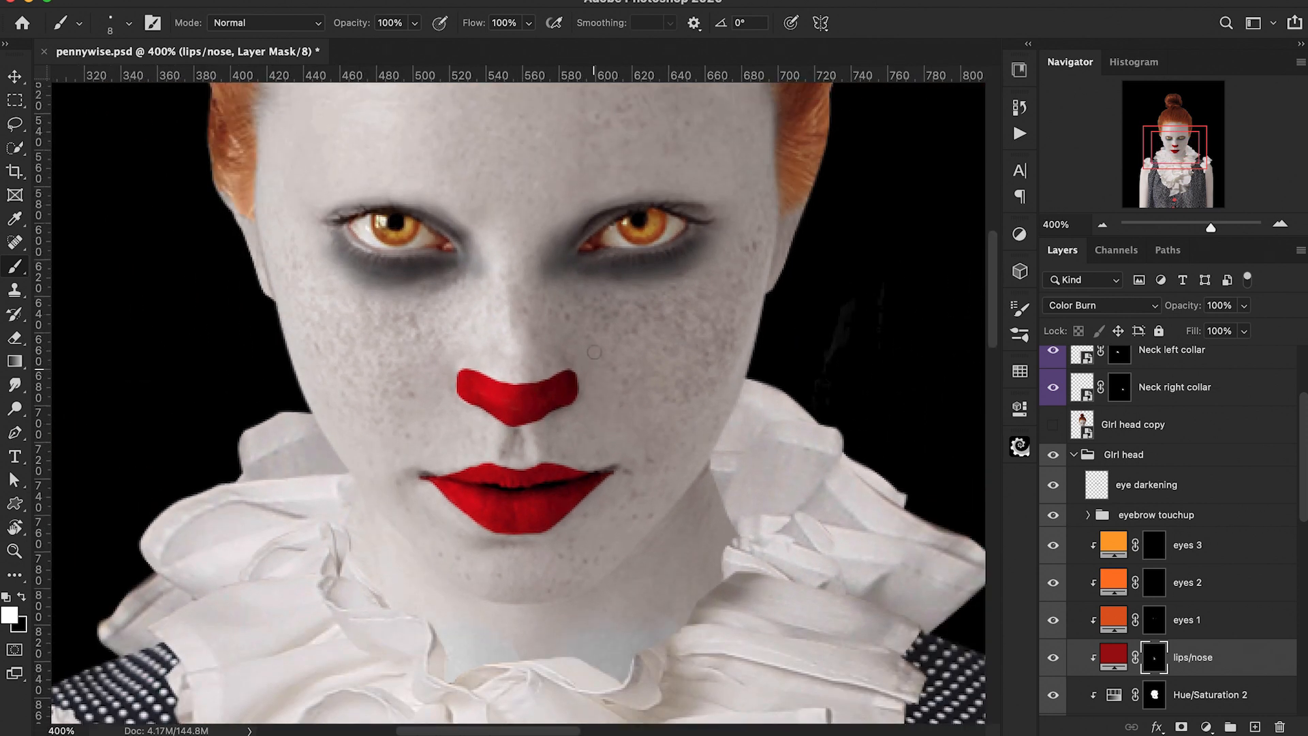
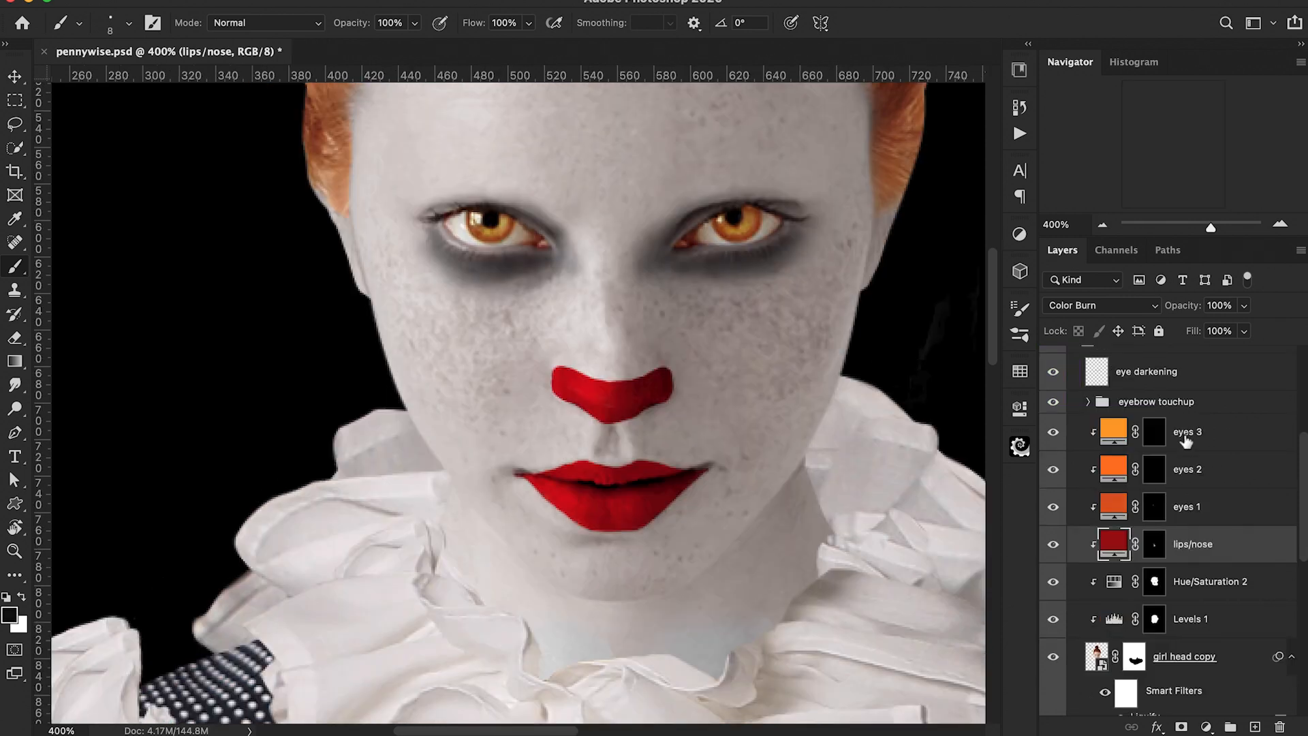
Step: Duplicate the lips/nose layer above eye darkening and fill the copy's layer mask with black
drag(1115, 552, 1130, 366)
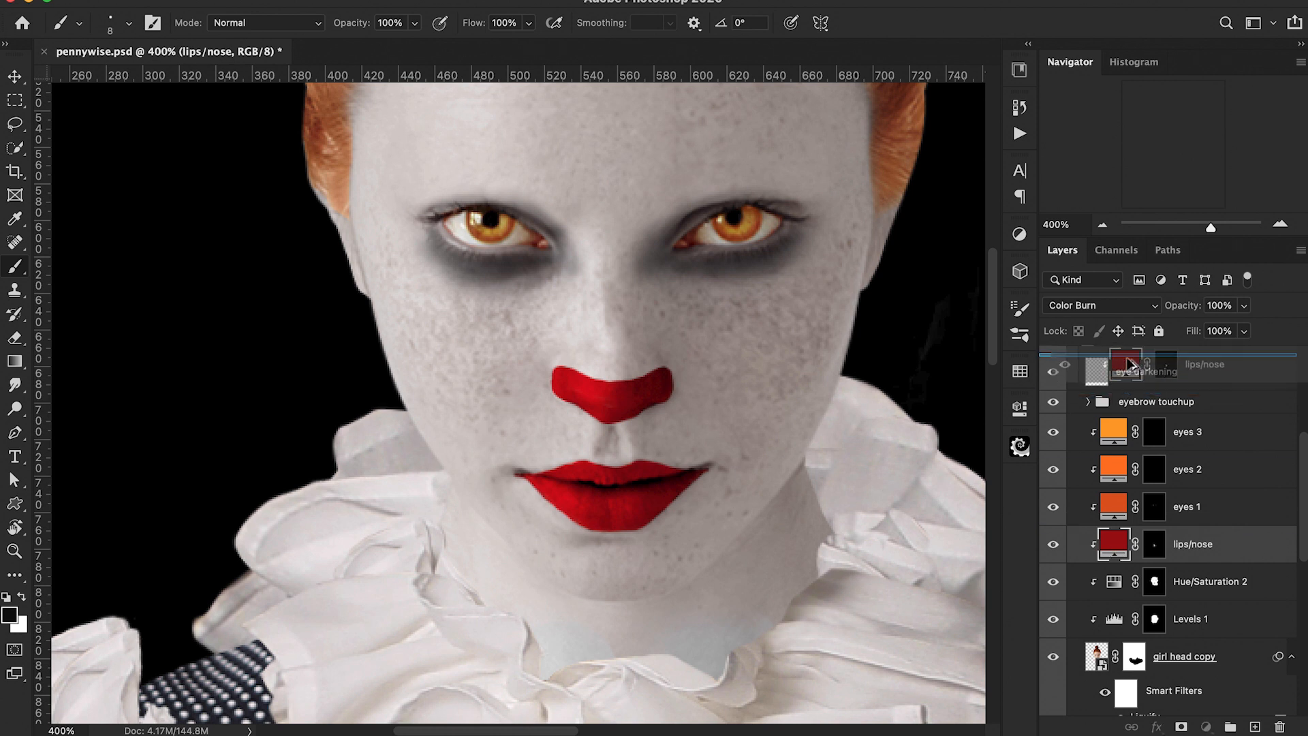
click(1141, 373)
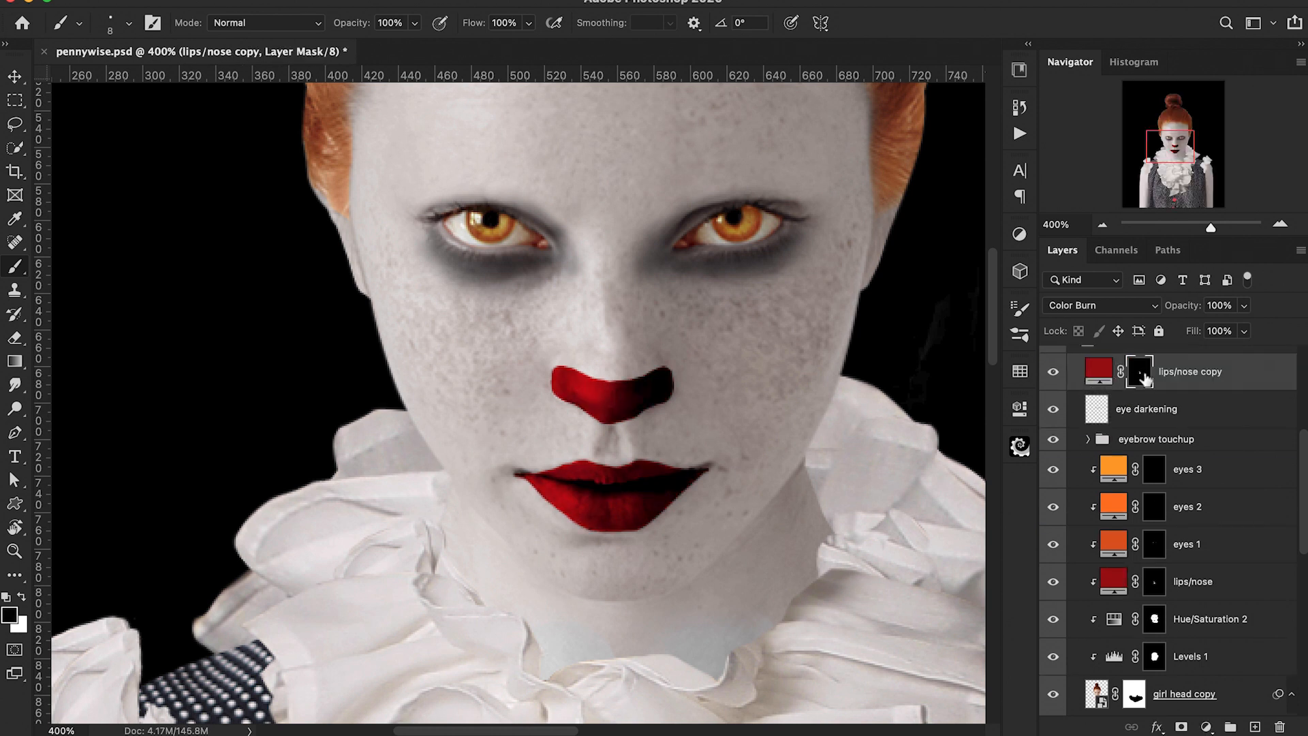
key(alt+BackSpace)
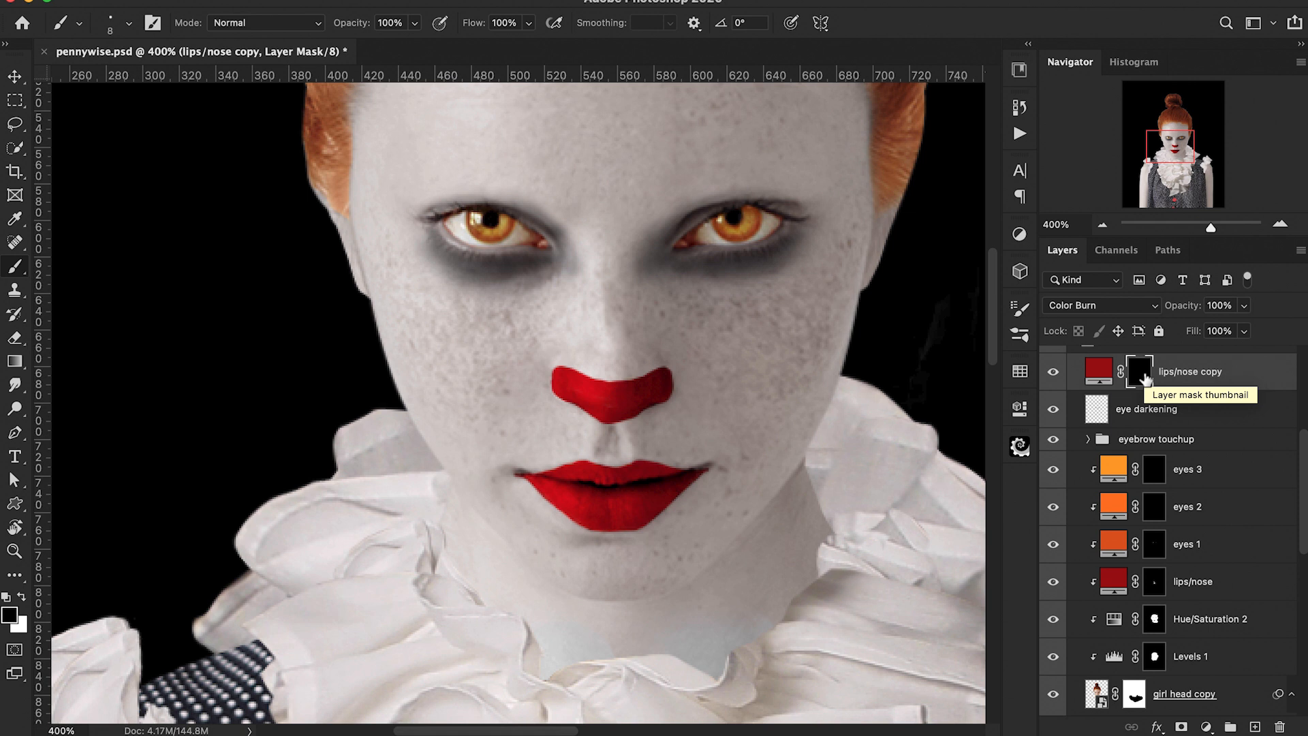
Step: Pick a 10 px Hard Round Pressure Size brush and draw a curved pen path from the lip corner up through the right-hand eye to the forehead
scroll(613, 341, up, 2)
click(129, 24)
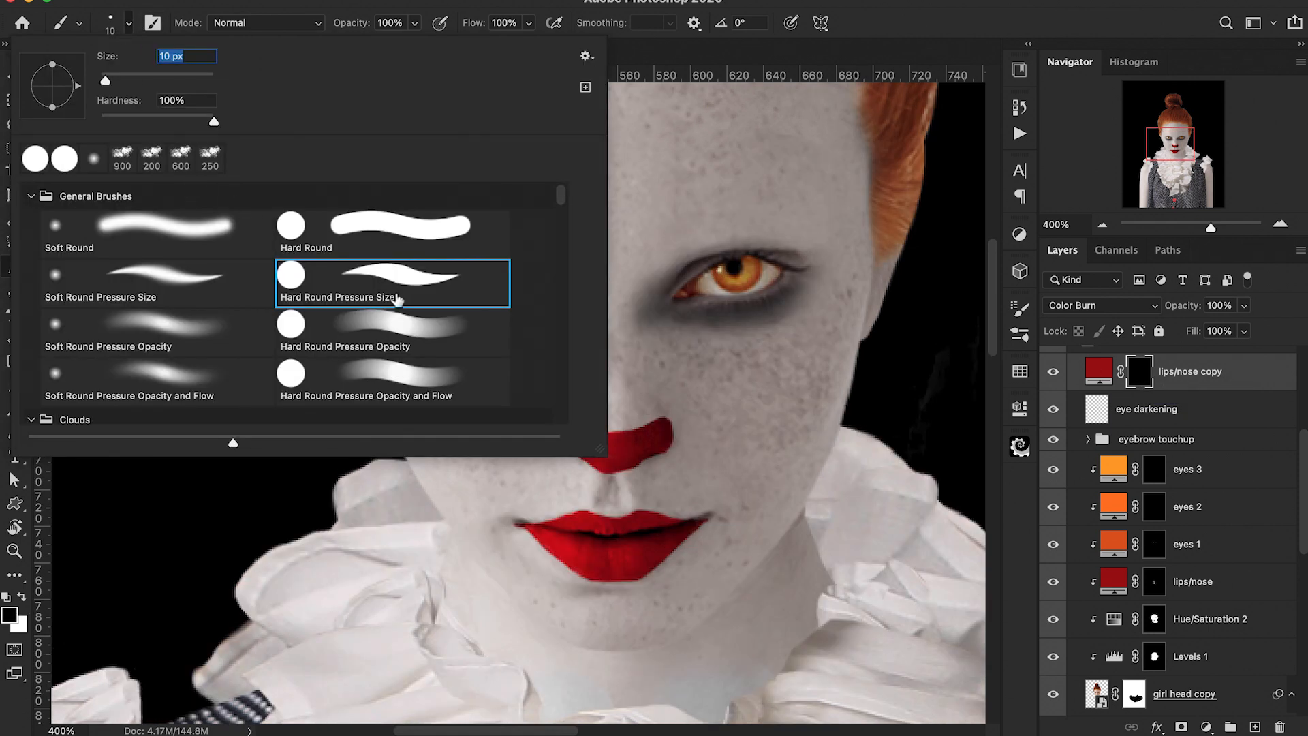
double_click(429, 300)
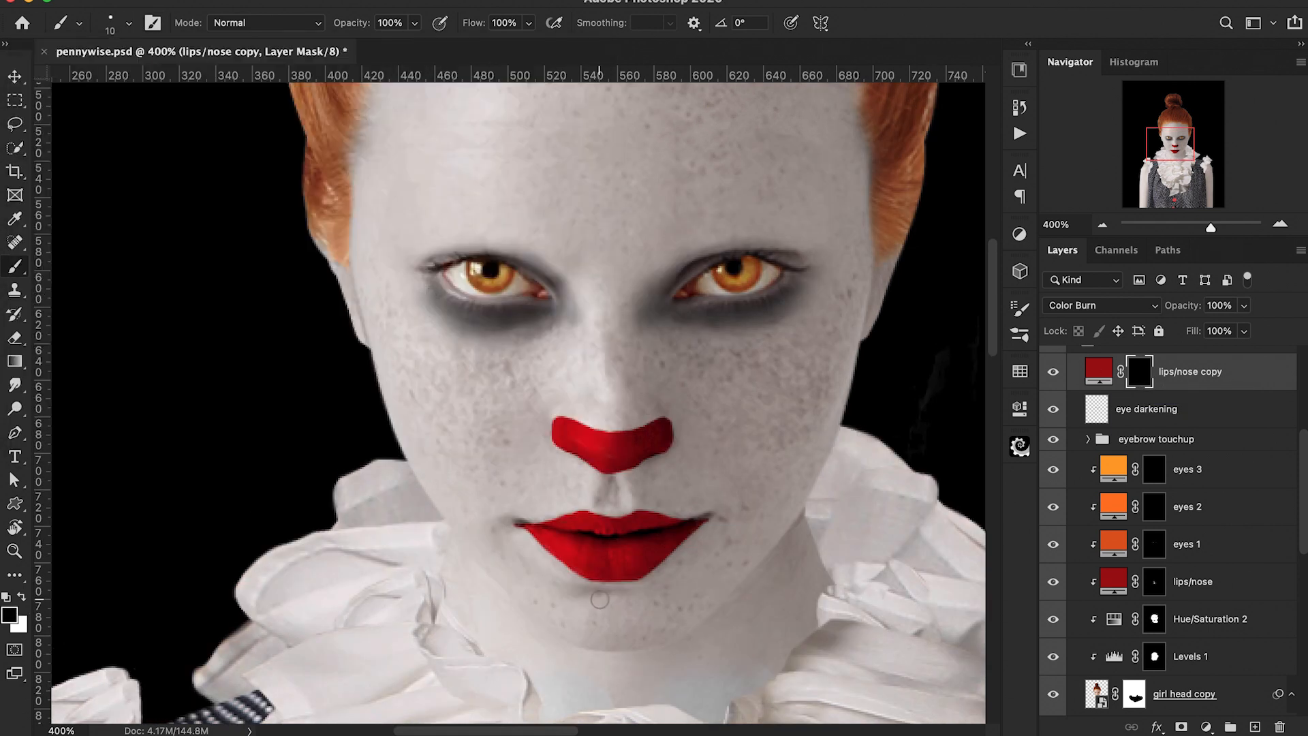
key(p)
click(592, 539)
drag(763, 447, 797, 349)
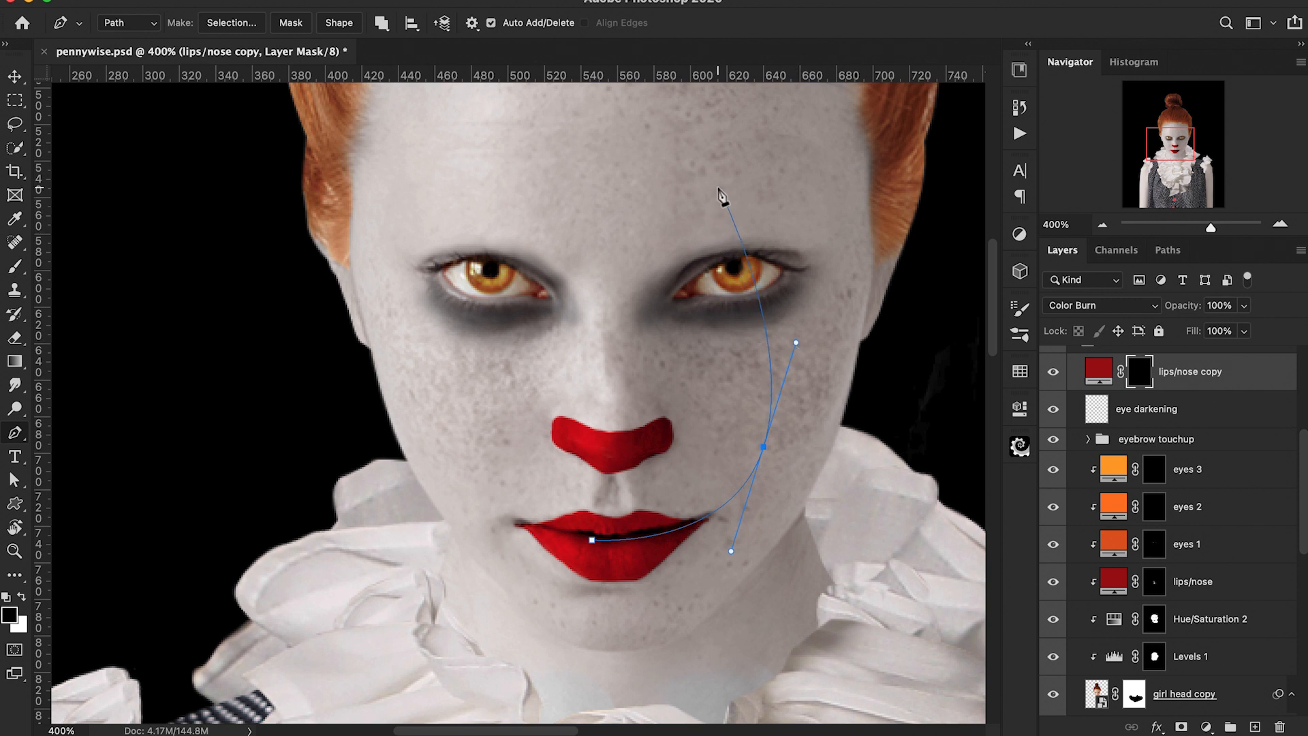
drag(718, 158, 730, 111)
scroll(723, 112, up, 2)
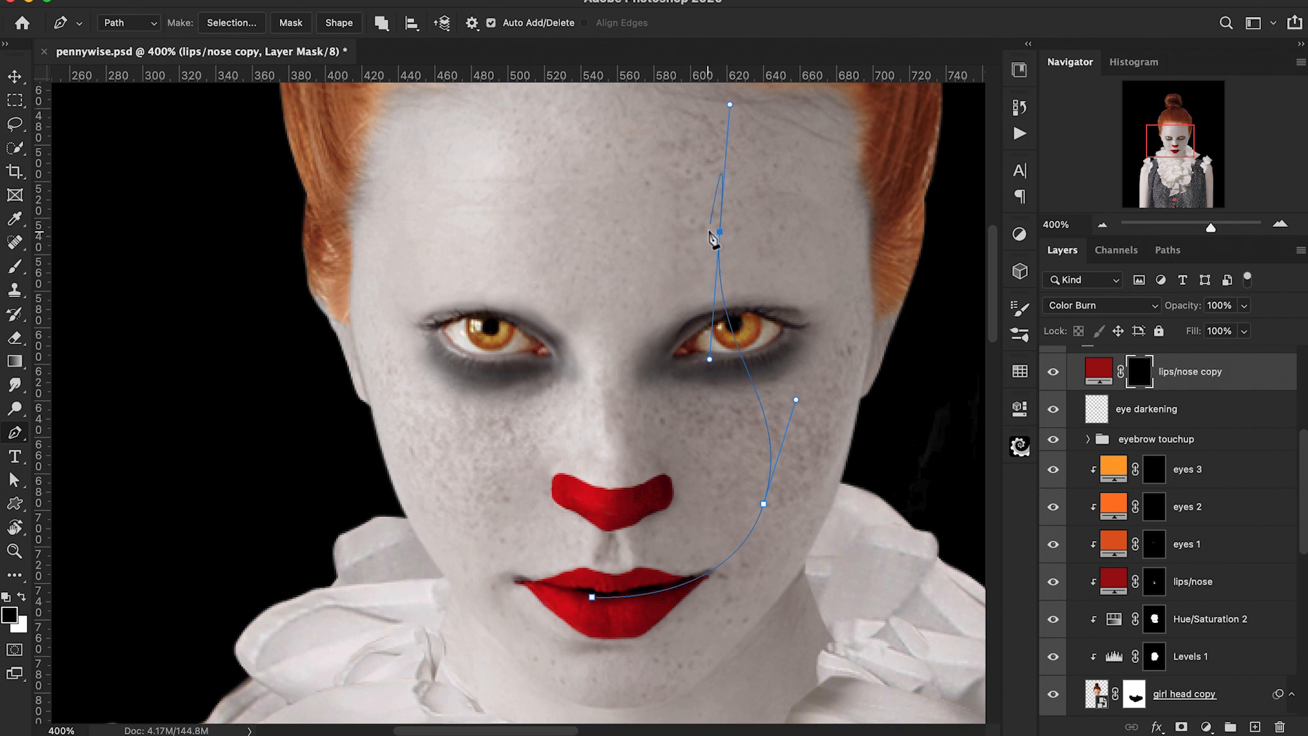
Step: Stroke the path onto the copy's mask with the brush, ending with white as the stroke colour
right_click(719, 232)
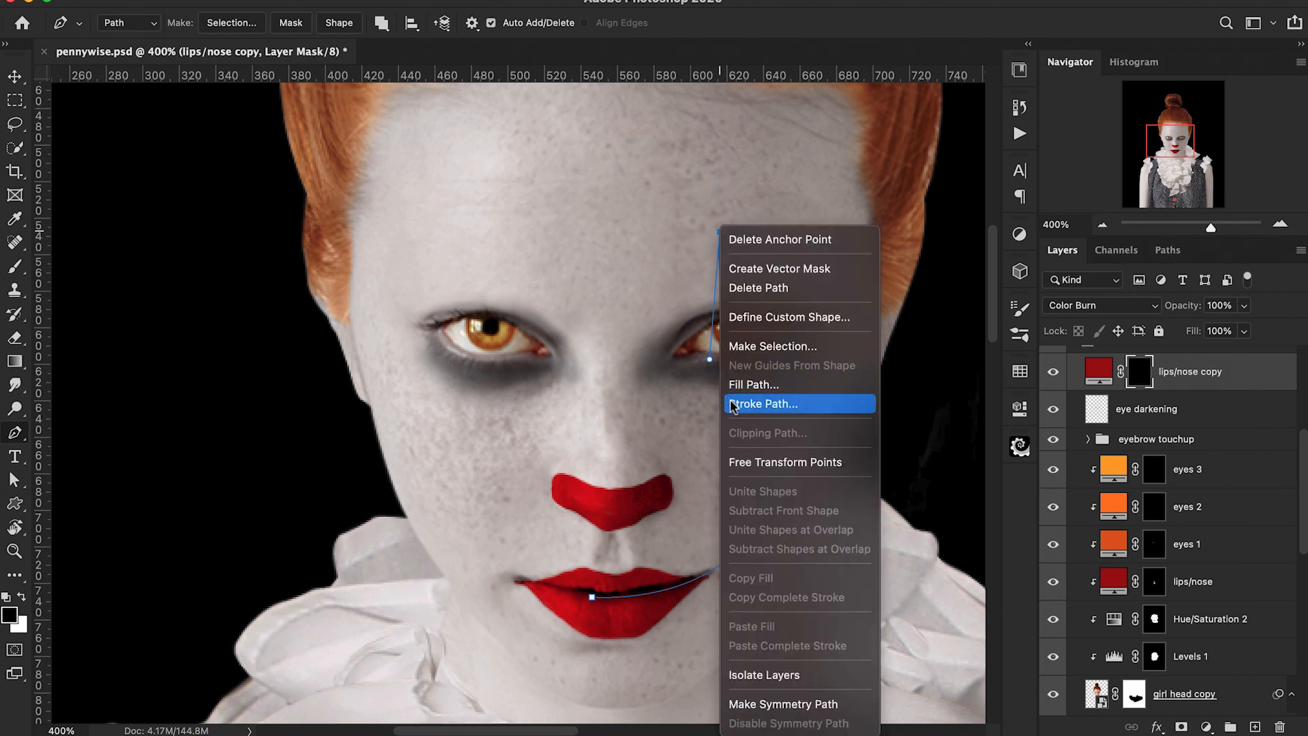
click(761, 403)
click(806, 324)
key(x)
right_click(720, 231)
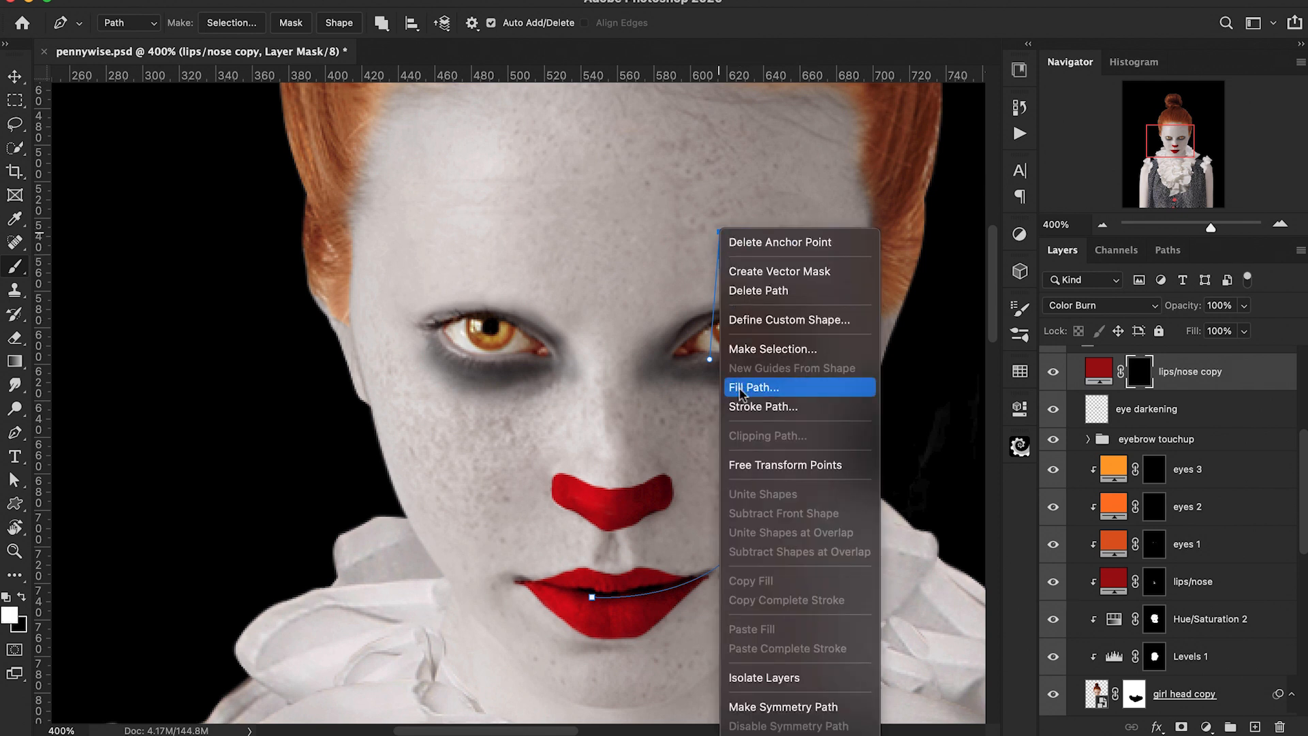
click(762, 406)
click(805, 330)
key(Return)
Step: Paint out the red line where it crosses the right-hand eye on the mask with a small black brush at 40% then 80% opacity
scroll(748, 457, down, 1)
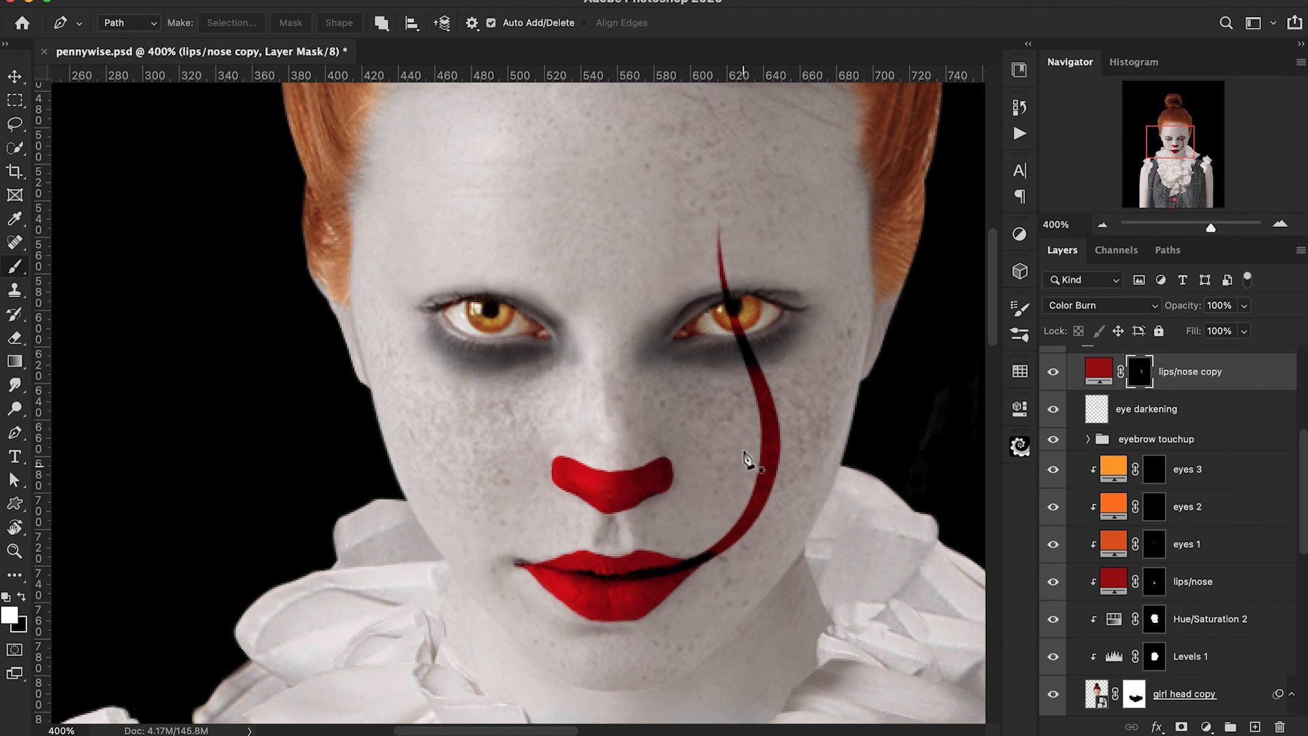
key(b)
key(x)
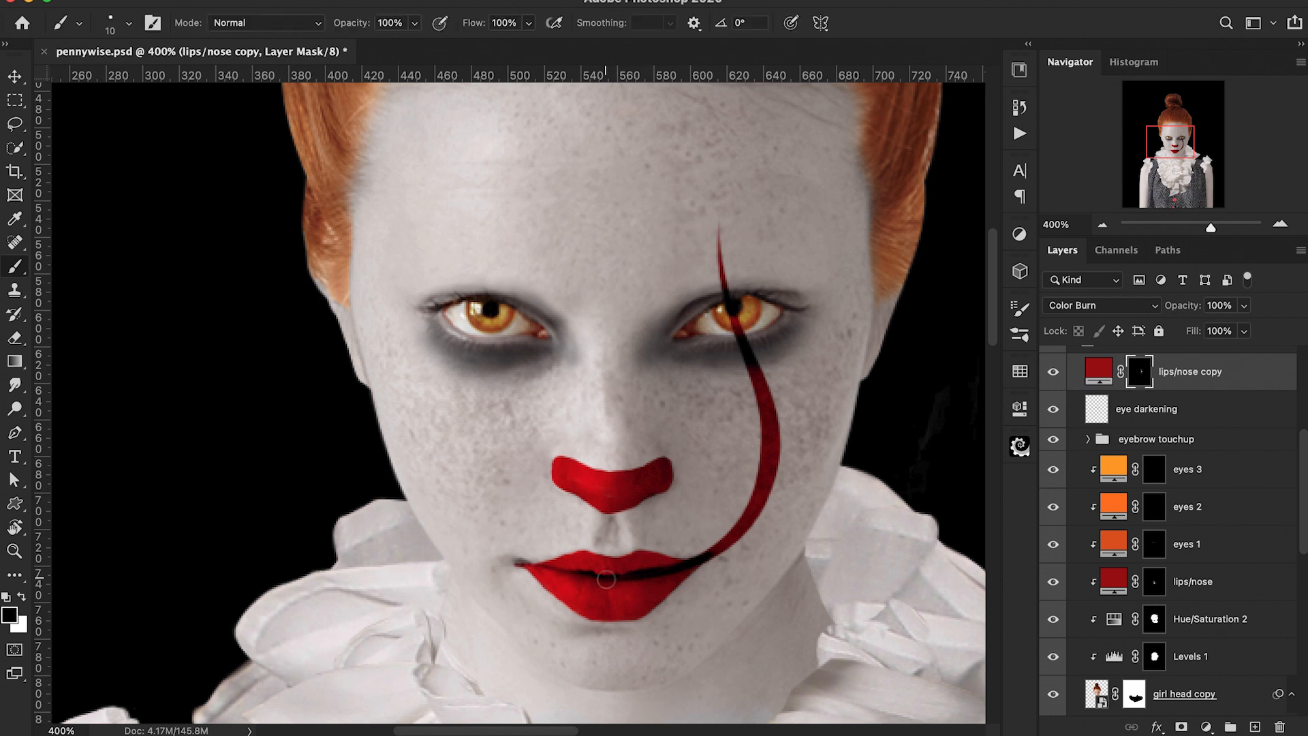
key(bracketleft)
key(bracketleft)
key(bracketleft)
key(bracketleft)
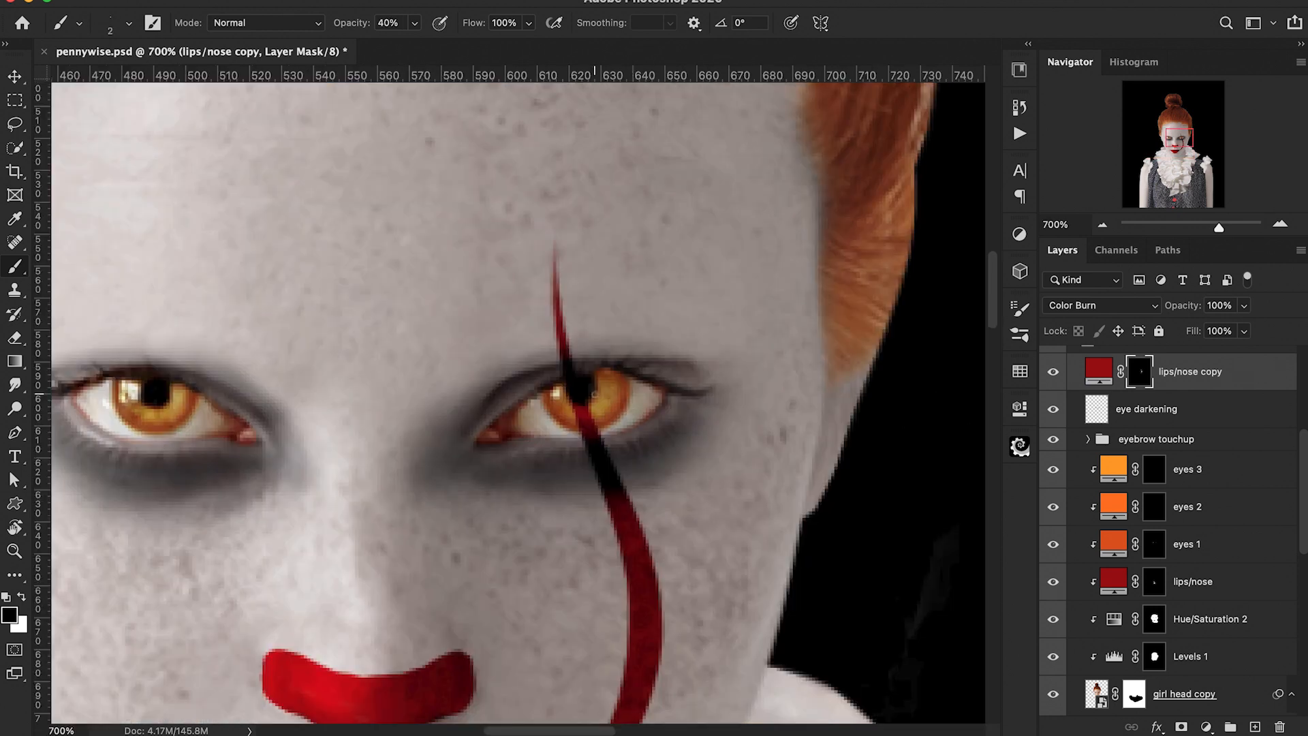
drag(574, 409, 603, 463)
click(111, 24)
double_click(176, 230)
click(612, 477)
key(8)
drag(599, 477, 629, 481)
scroll(573, 471, left, 1)
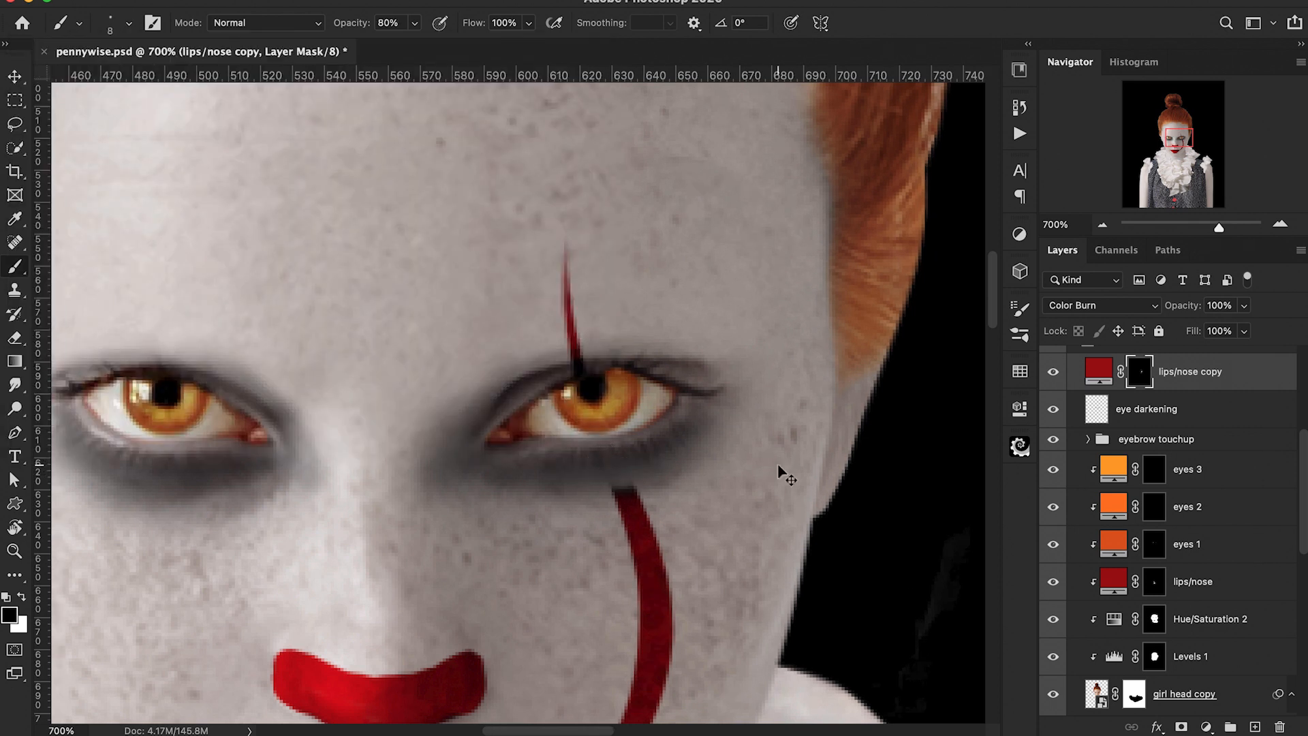
Step: Faintly restore the line just below the right-hand eye on the mask with white at 10% opacity
key(ctrl+minus)
key(ctrl+minus)
key(ctrl+minus)
key(ctrl+minus)
key(ctrl+minus)
key(ctrl+plus)
key(ctrl+plus)
key(ctrl+plus)
key(ctrl+plus)
key(x)
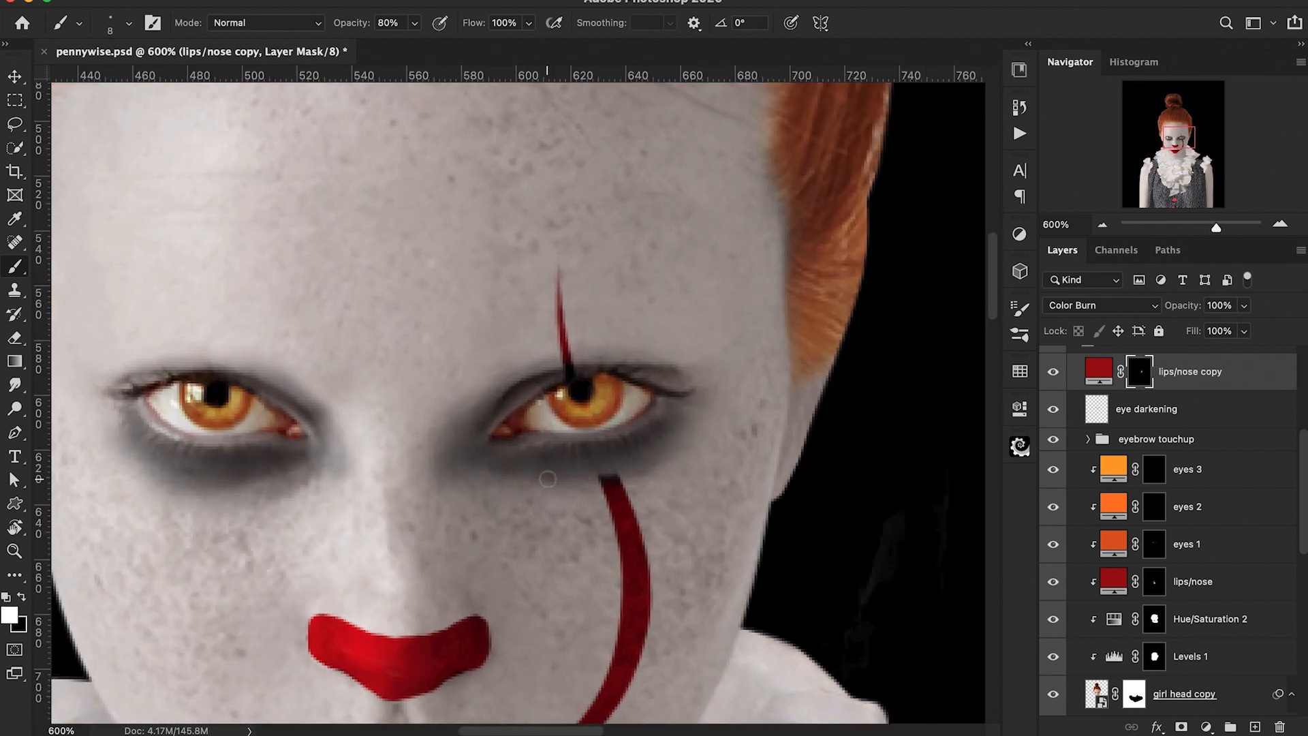
key(1)
drag(608, 475, 601, 502)
scroll(613, 518, down, 5)
scroll(613, 517, left, 4)
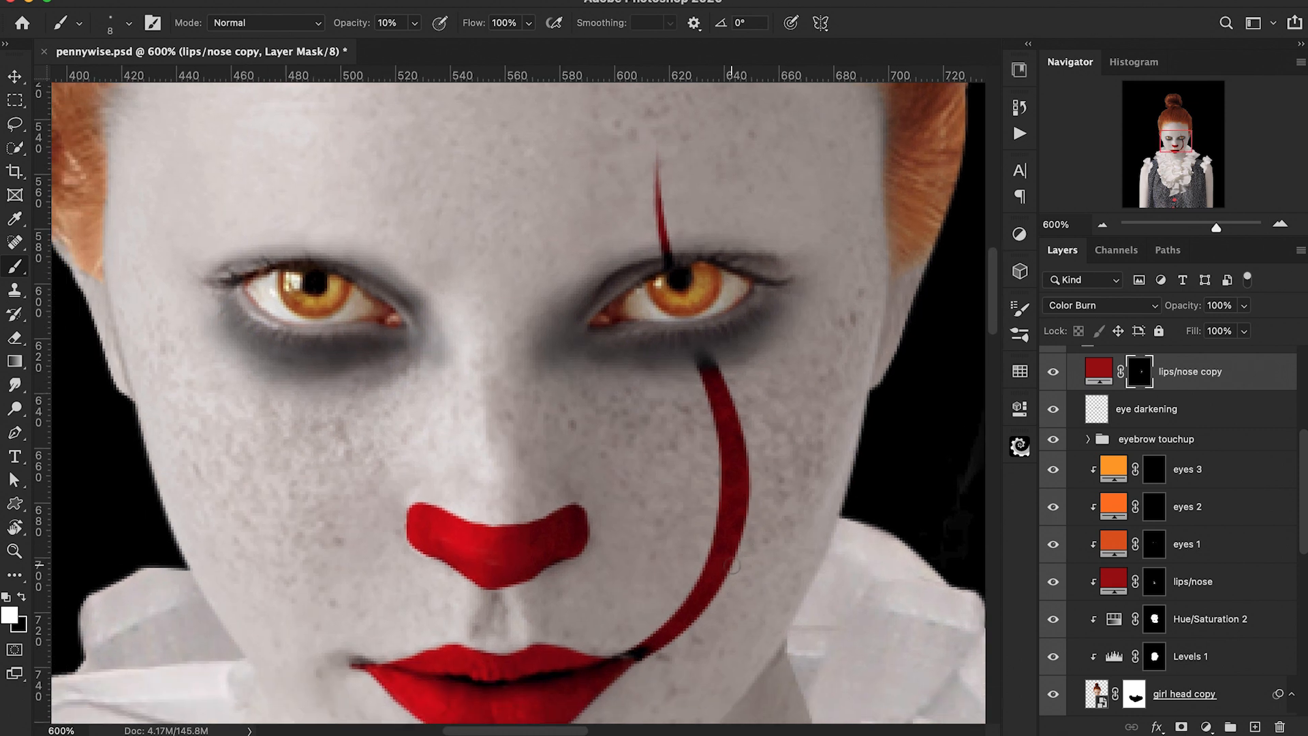
key(ctrl+minus)
key(ctrl+minus)
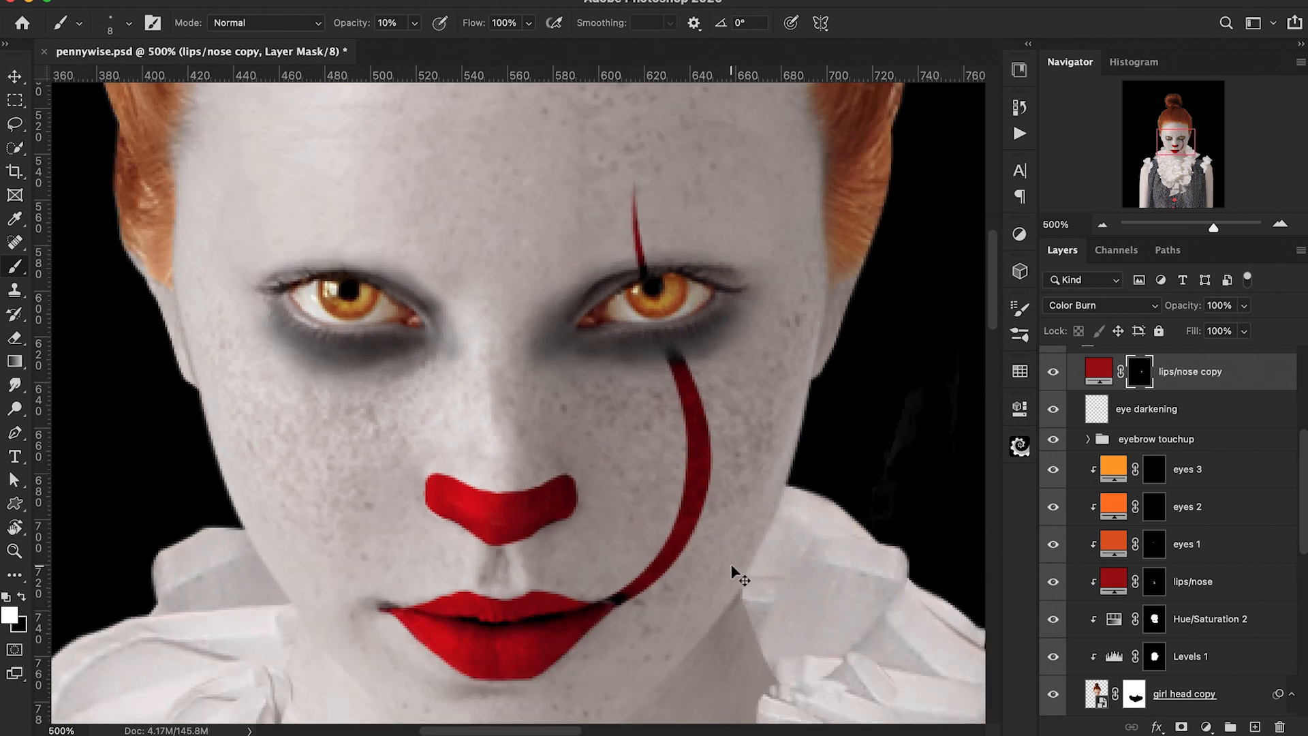
drag(460, 733, 418, 732)
Step: Select the Hard Round Pressure Size brush and draw a mirrored curved path from the other lip corner up through the left-hand eye to the forehead
click(130, 25)
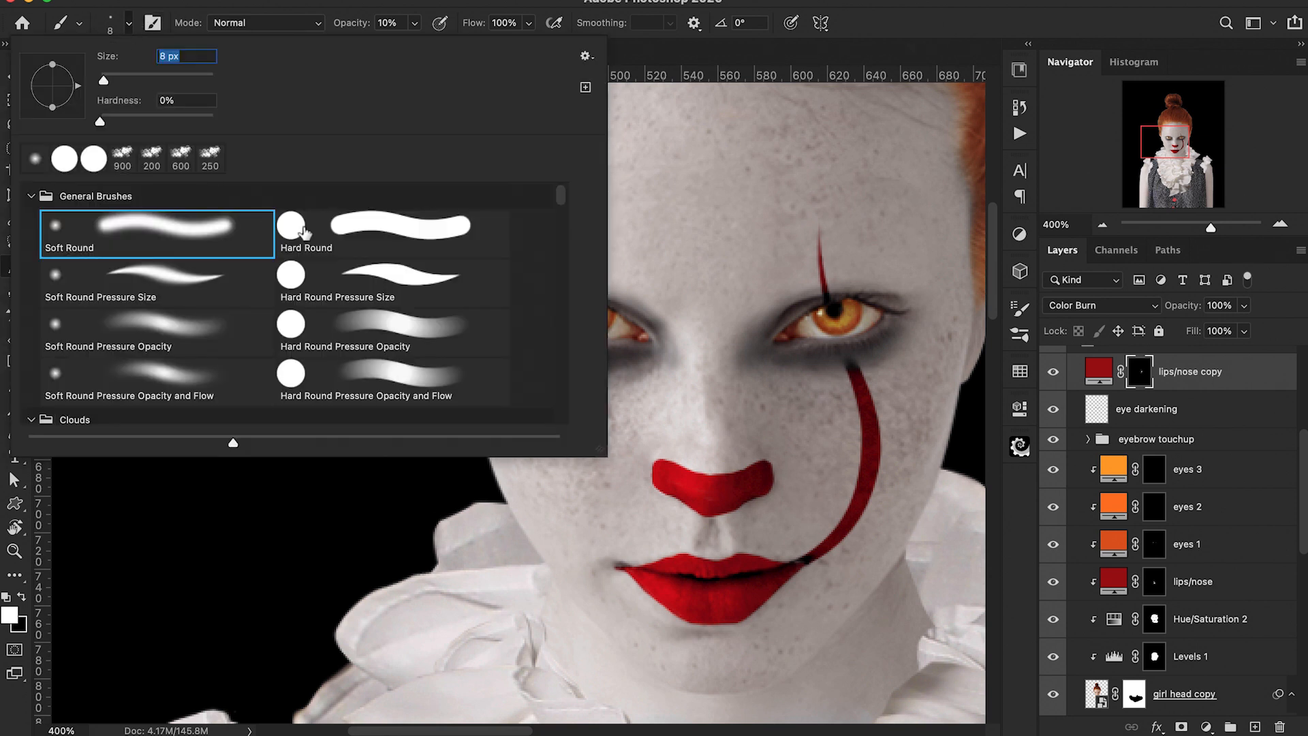
click(366, 278)
key(Return)
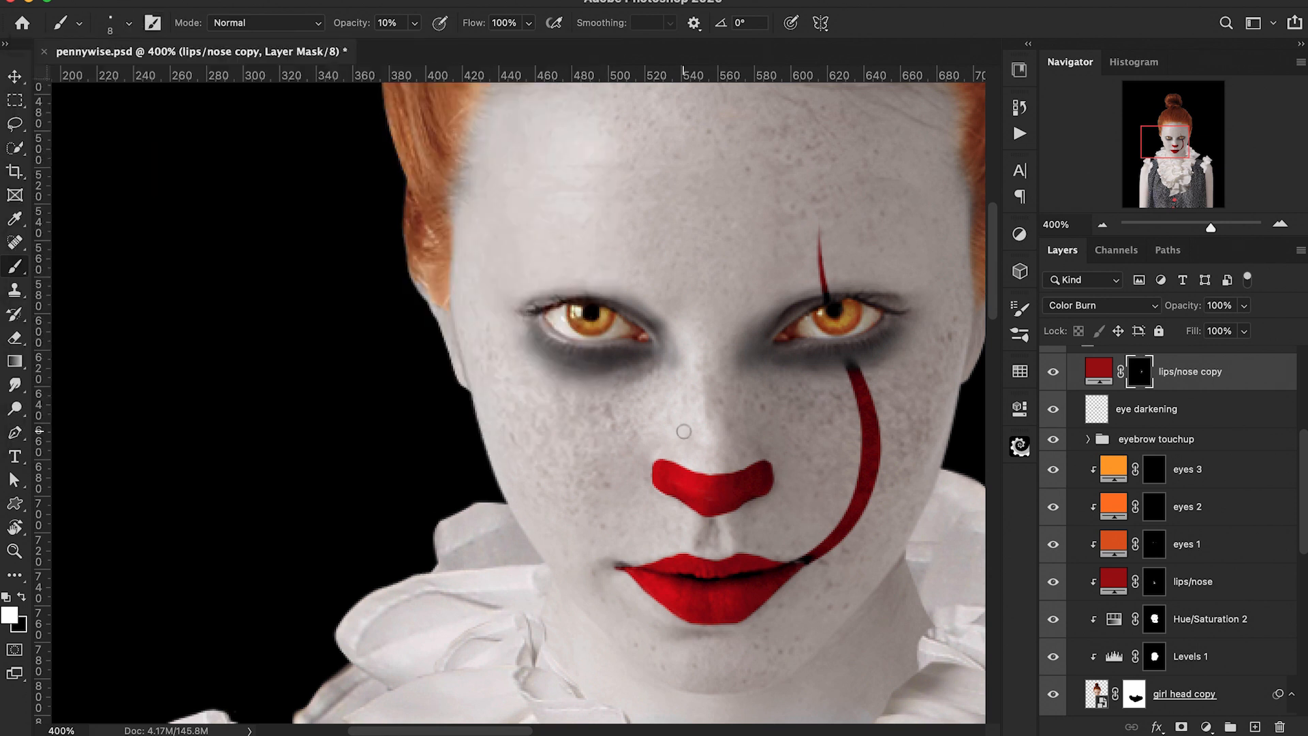
key(p)
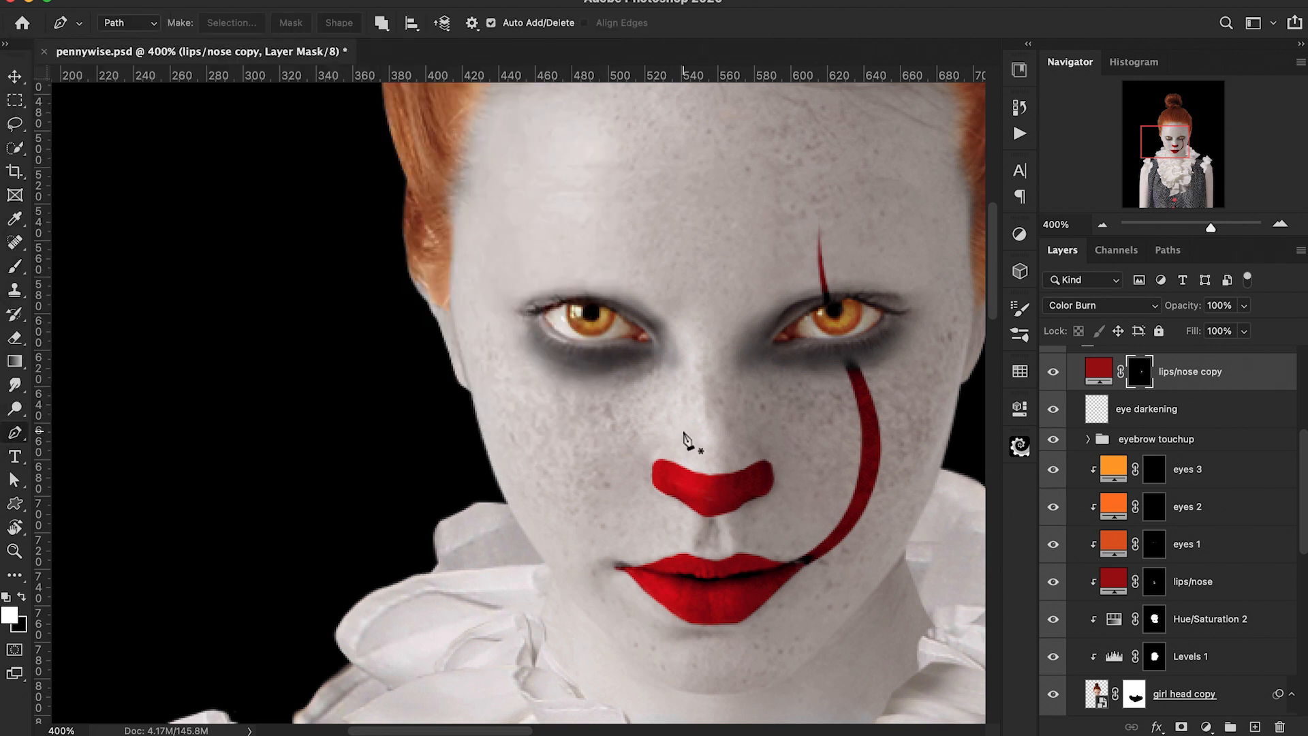
click(723, 580)
drag(563, 498, 543, 401)
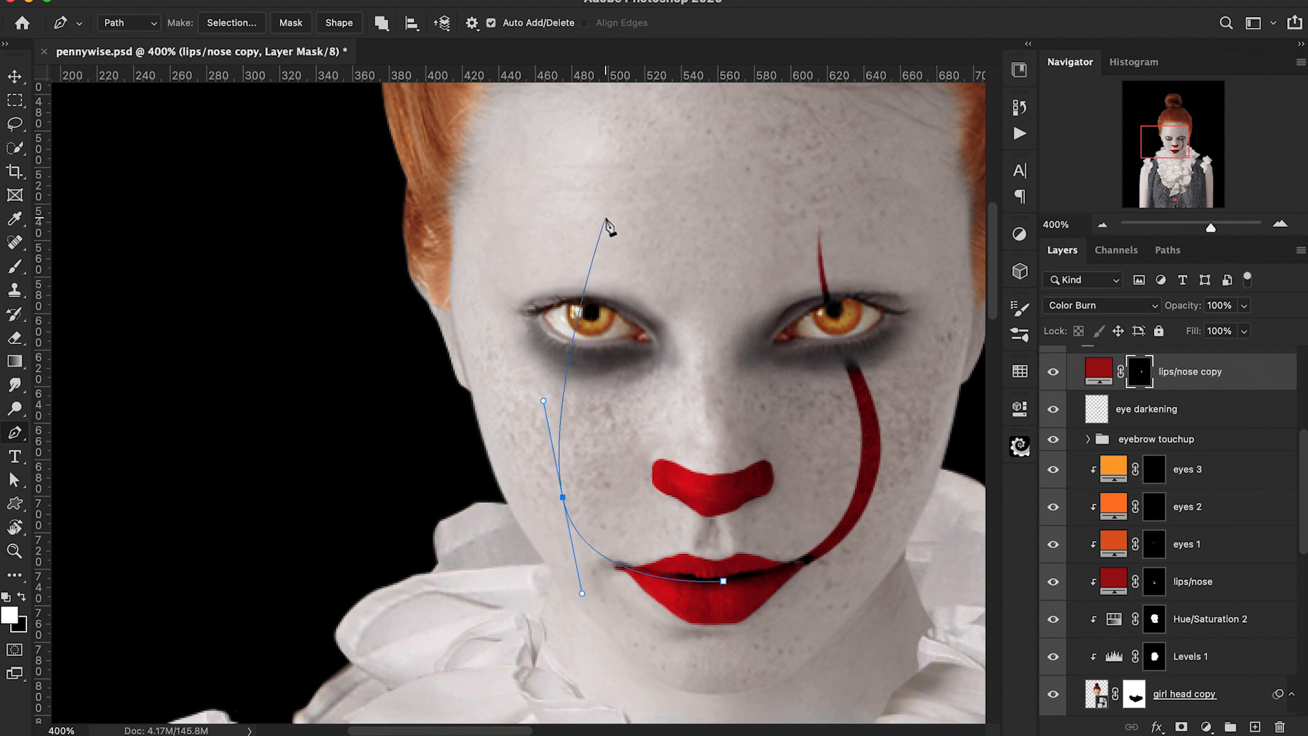
drag(606, 218, 610, 114)
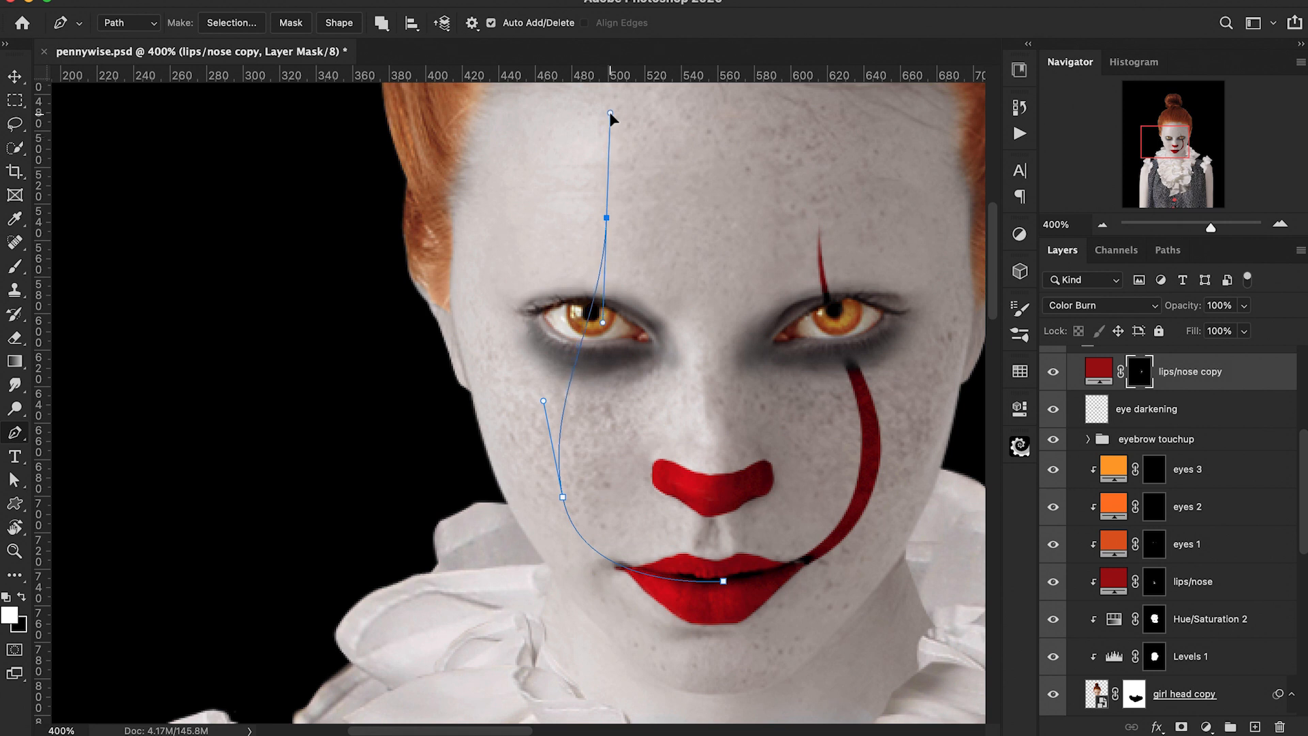
click(606, 218)
ctrl+click(543, 401)
drag(539, 402, 525, 396)
drag(603, 325, 595, 369)
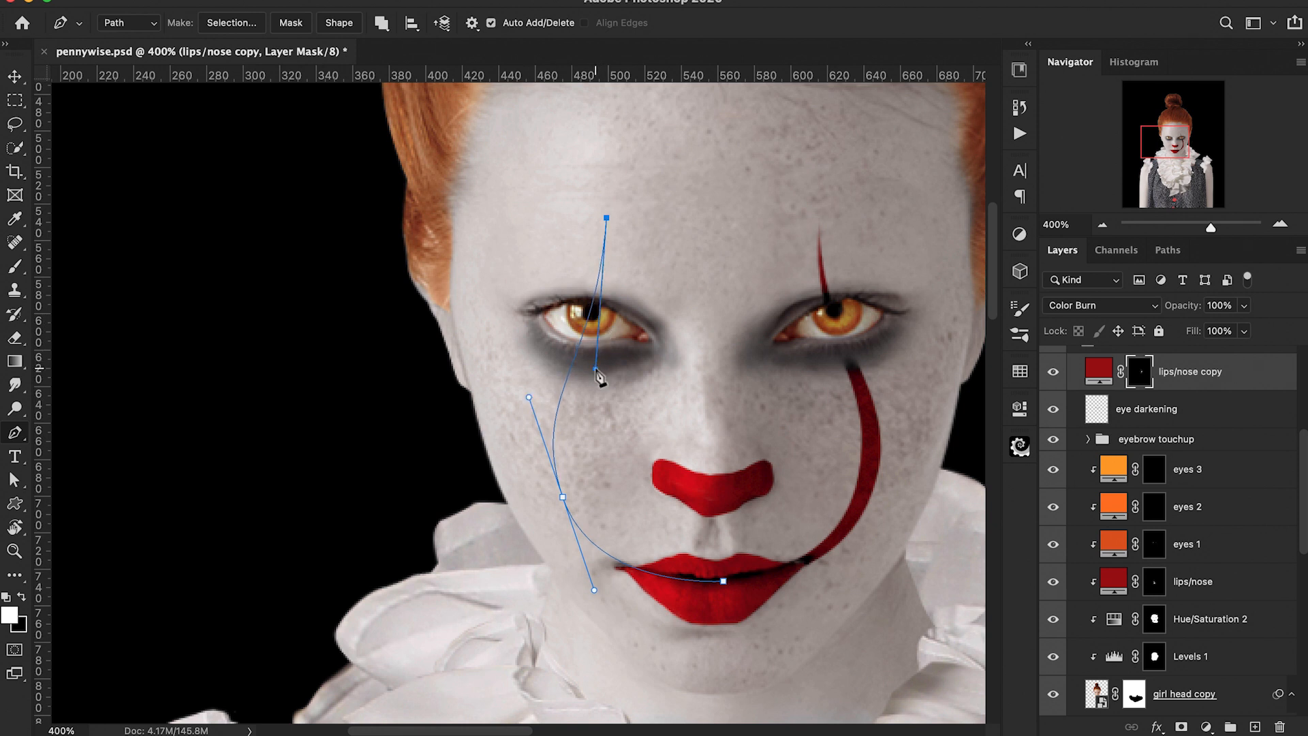
ctrl+click(561, 493)
drag(562, 495, 563, 504)
ctrl+click(605, 217)
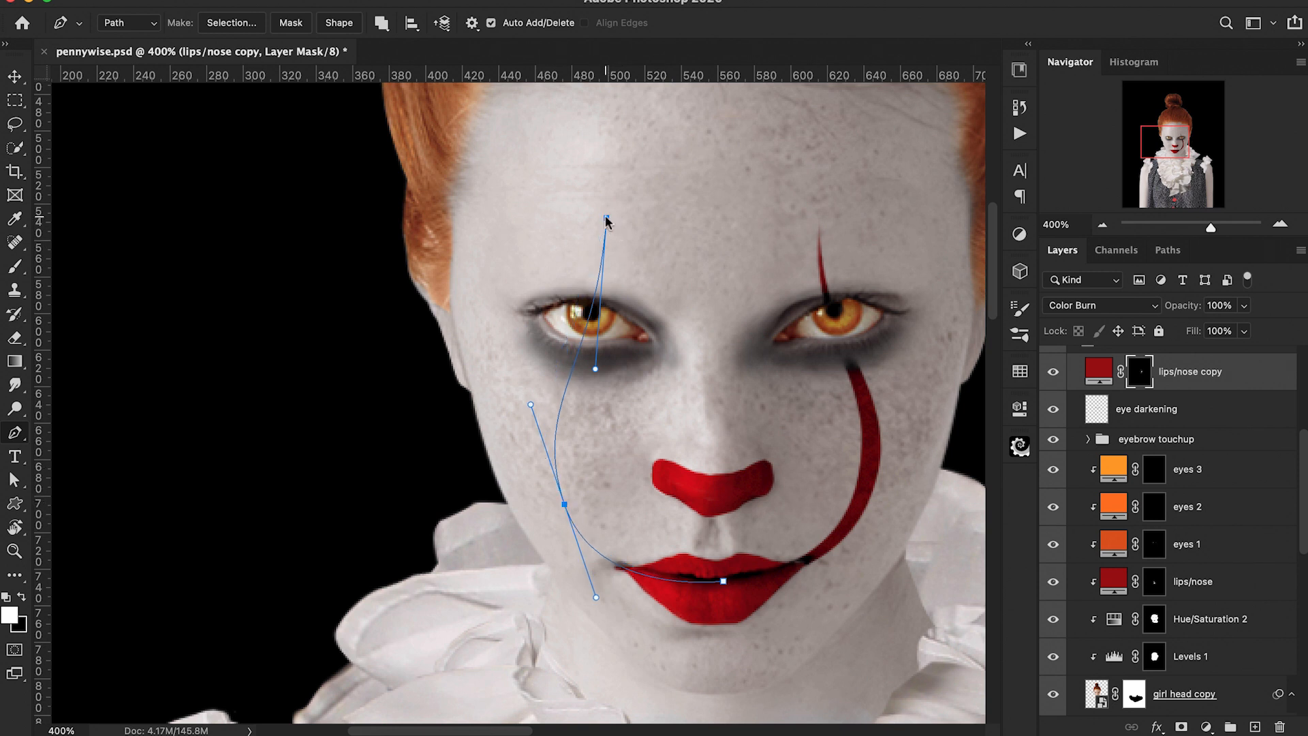
Step: Stroke the left path onto the mask at 10% brush opacity, then undo the stroke
right_click(606, 219)
click(616, 386)
click(800, 330)
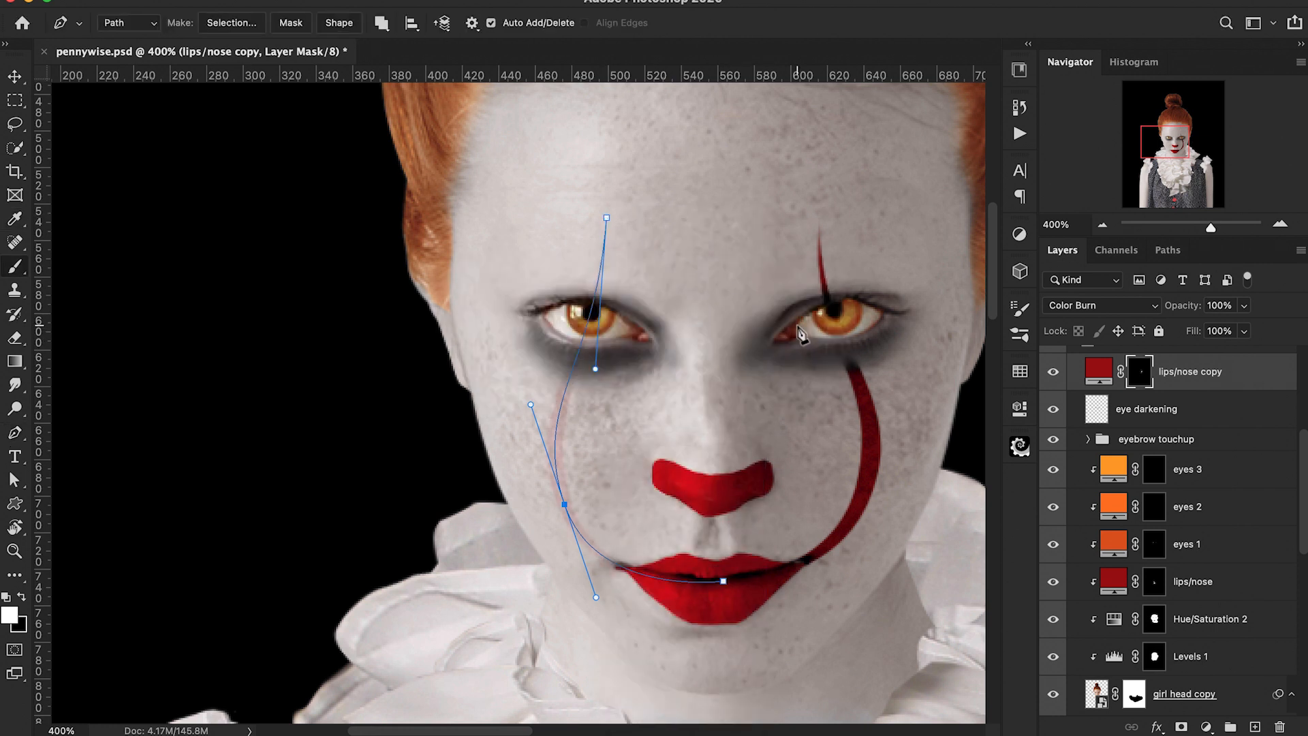
key(ctrl+z)
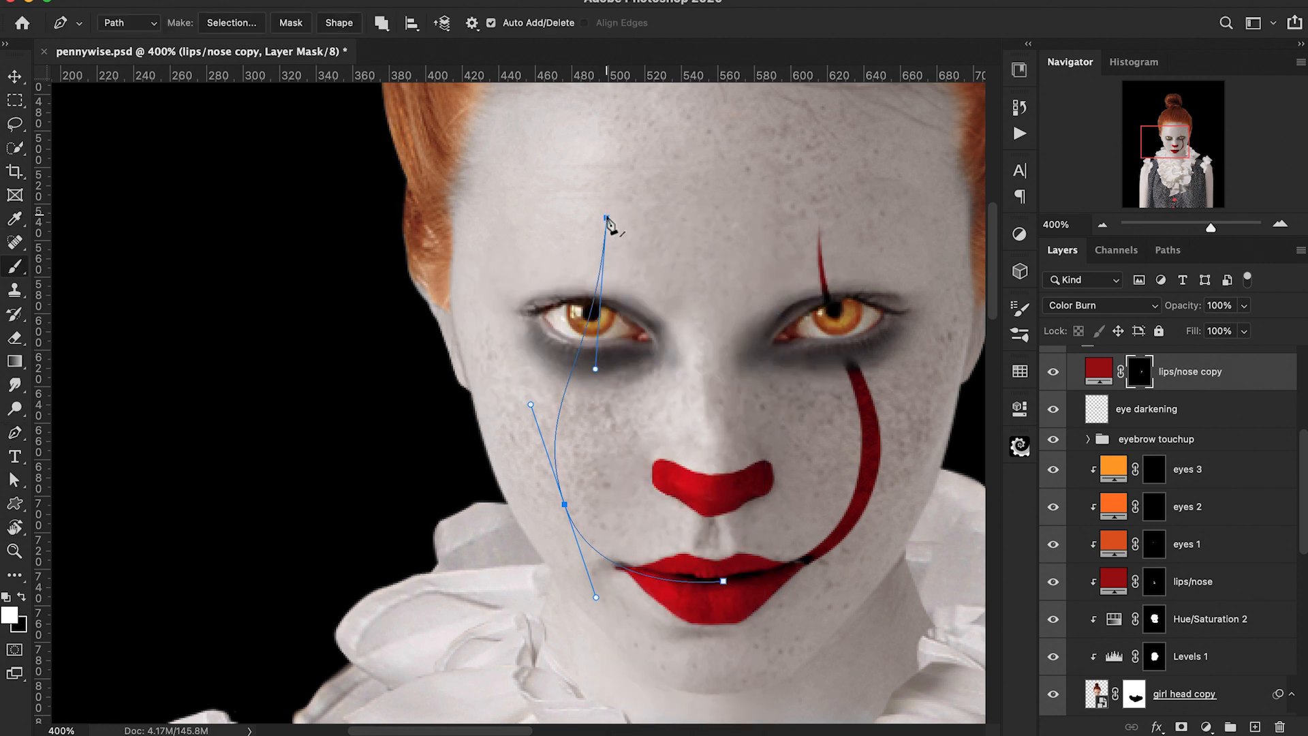
Step: Reset the brush opacity and stroke the left path onto the mask in white
key(b)
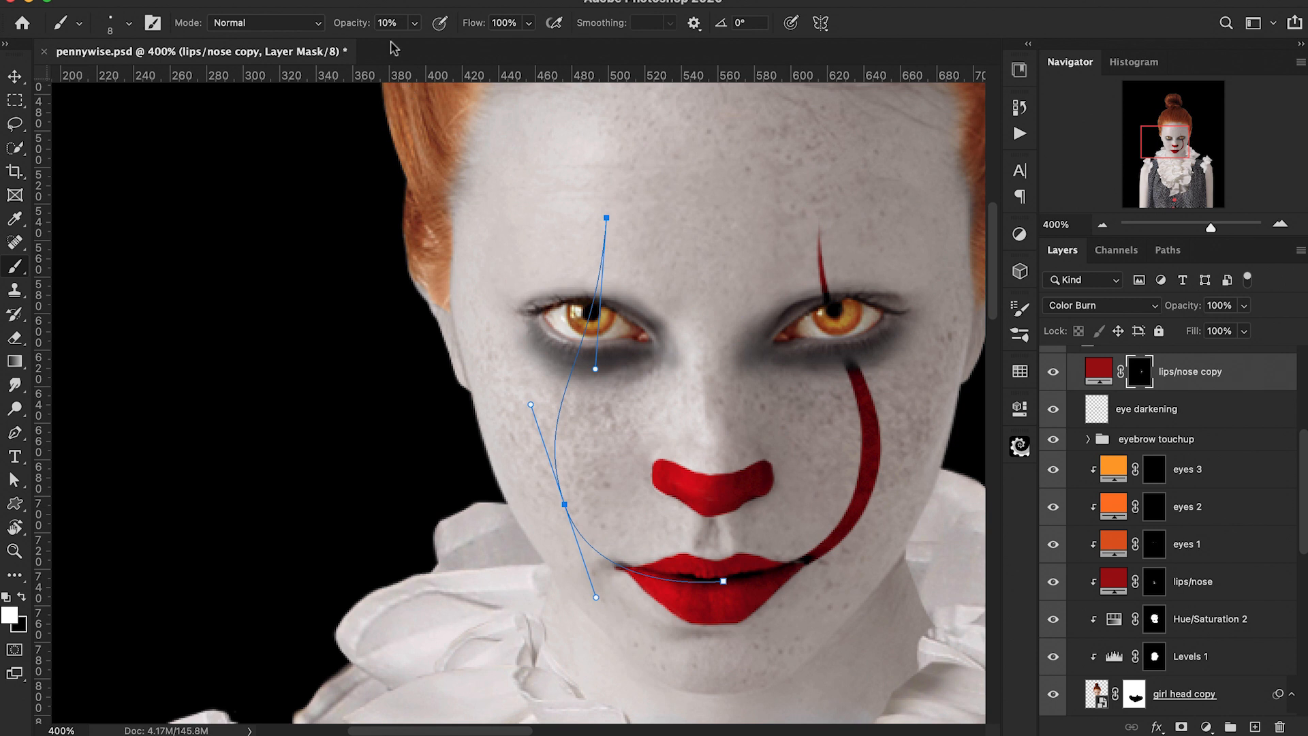
click(346, 27)
key(Return)
key(p)
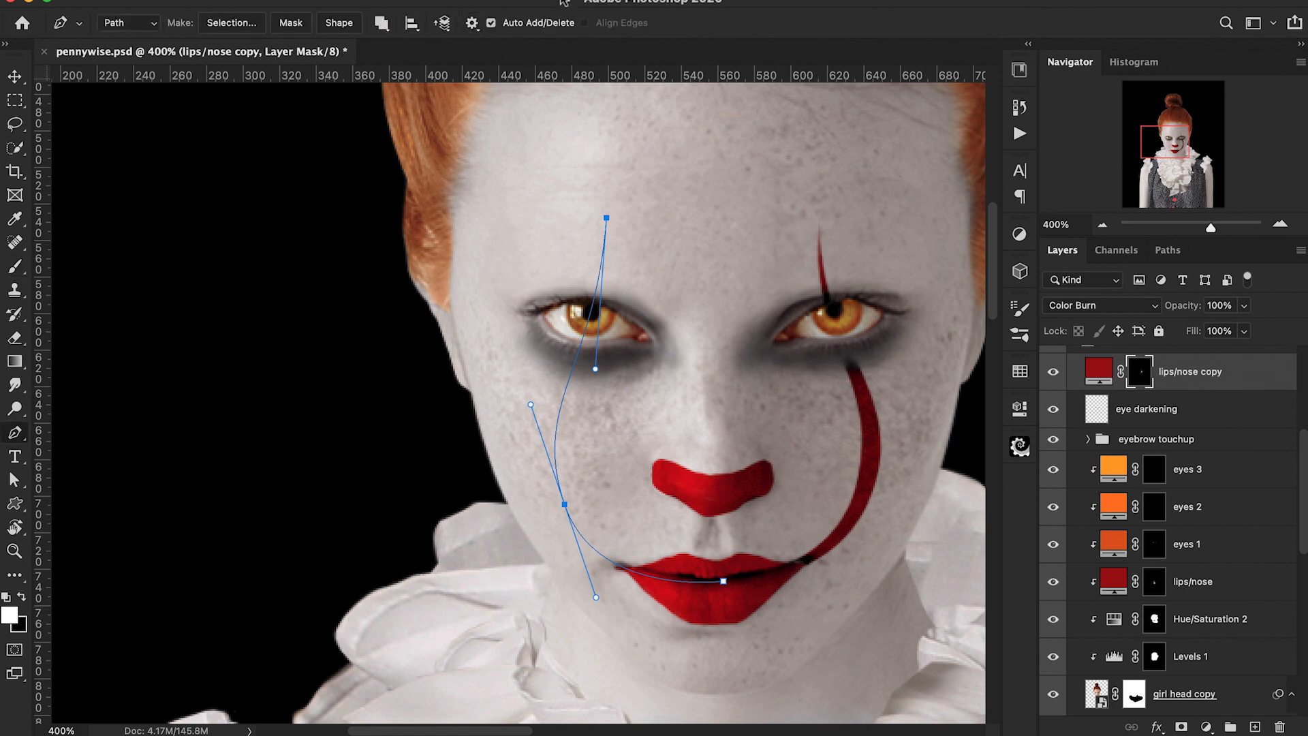
right_click(606, 219)
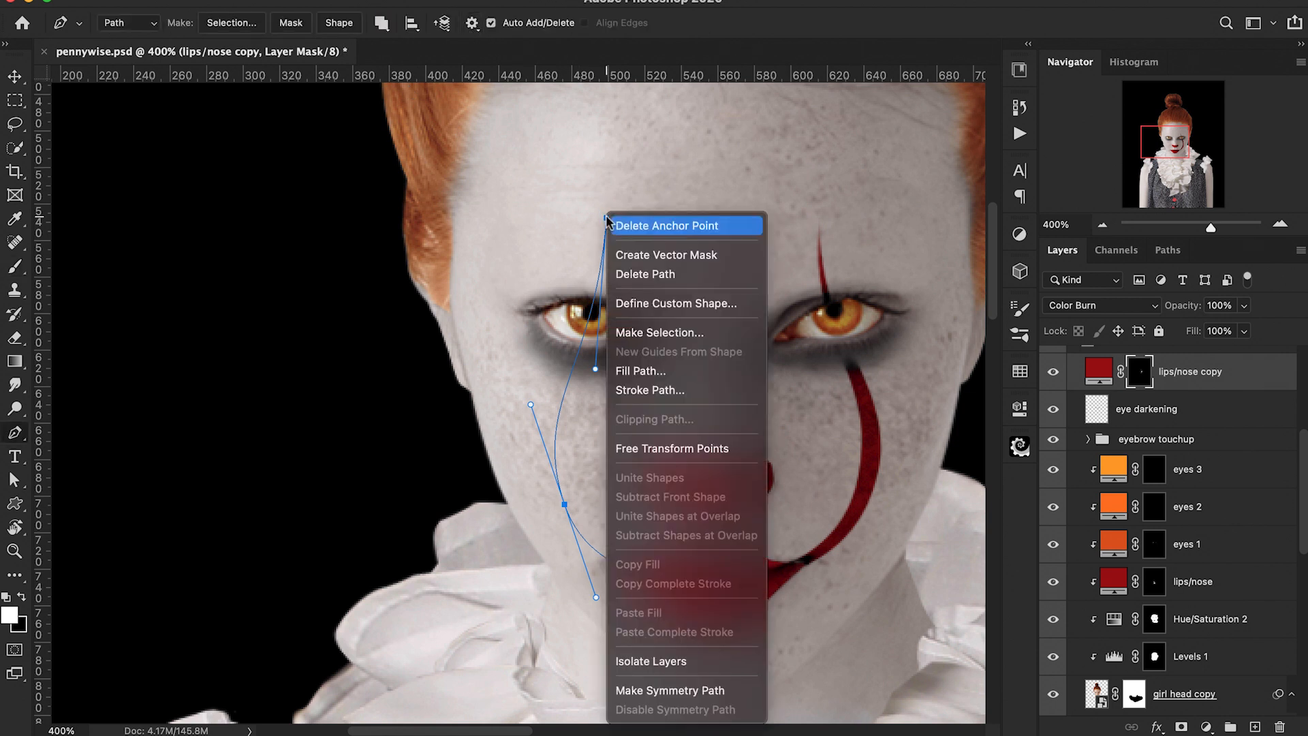
click(637, 391)
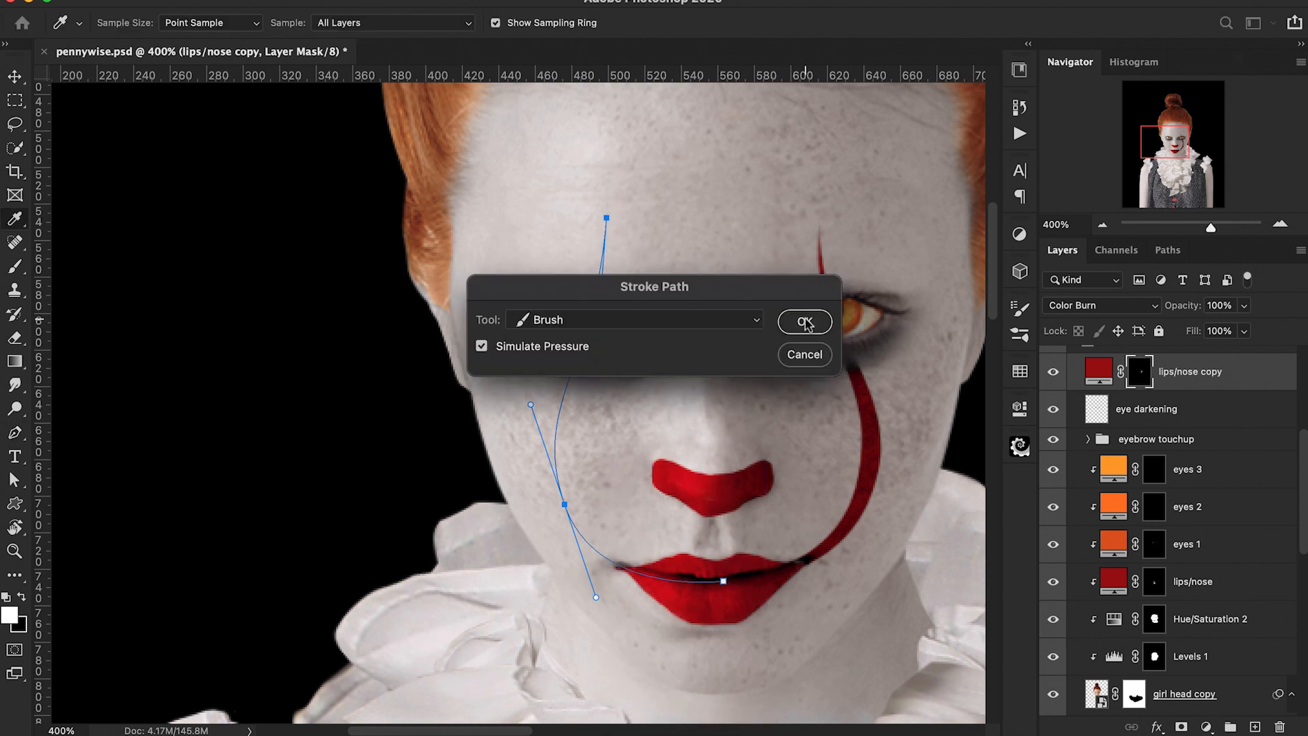
click(806, 321)
key(Return)
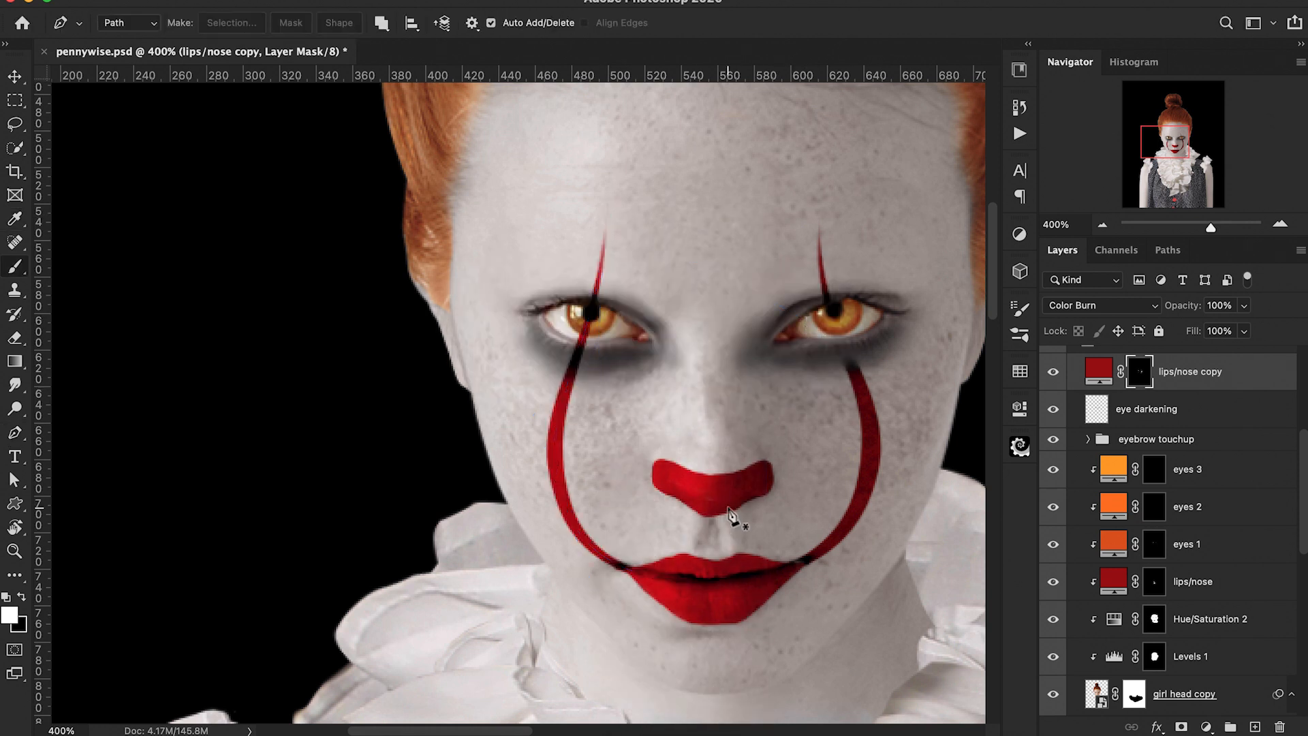
Step: Paint out the red line where it crosses the left-hand eye on the mask in black at 100% opacity
scroll(732, 521, down, 2)
key(b)
key(x)
click(111, 25)
key(Return)
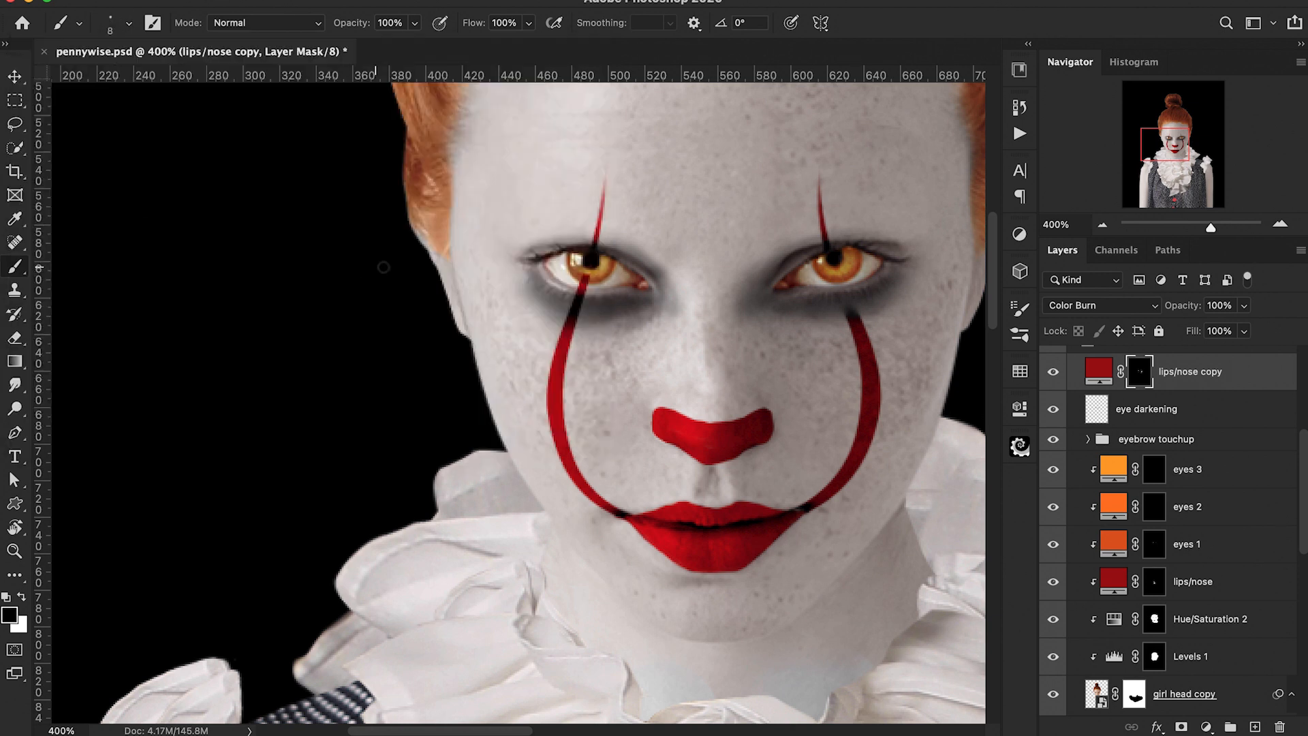
drag(590, 264, 578, 275)
Step: Set the brush to 15 px at 50% opacity and add a new layer named eyebrow ridge at the top of the Girl head group
key(5)
key(bracketright)
key(bracketright)
key(bracketright)
key(super+minus)
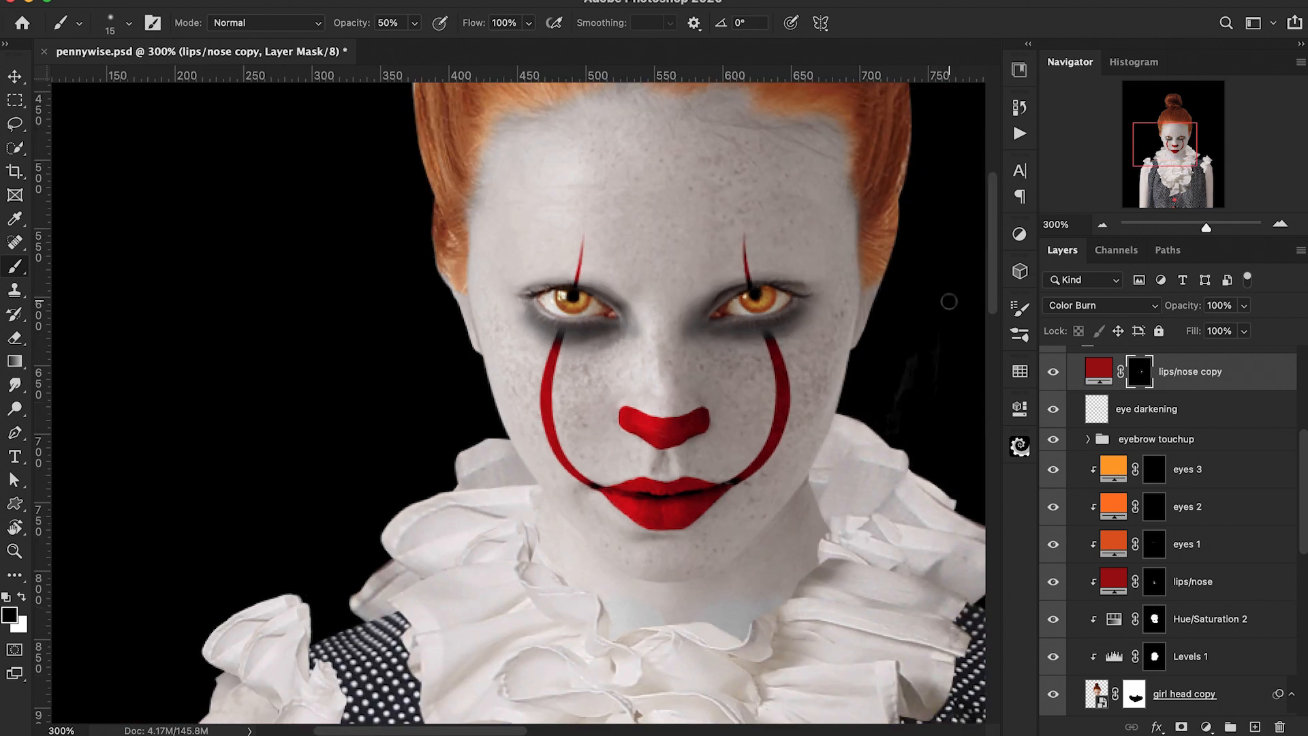
key(super+minus)
scroll(949, 301, down, 2)
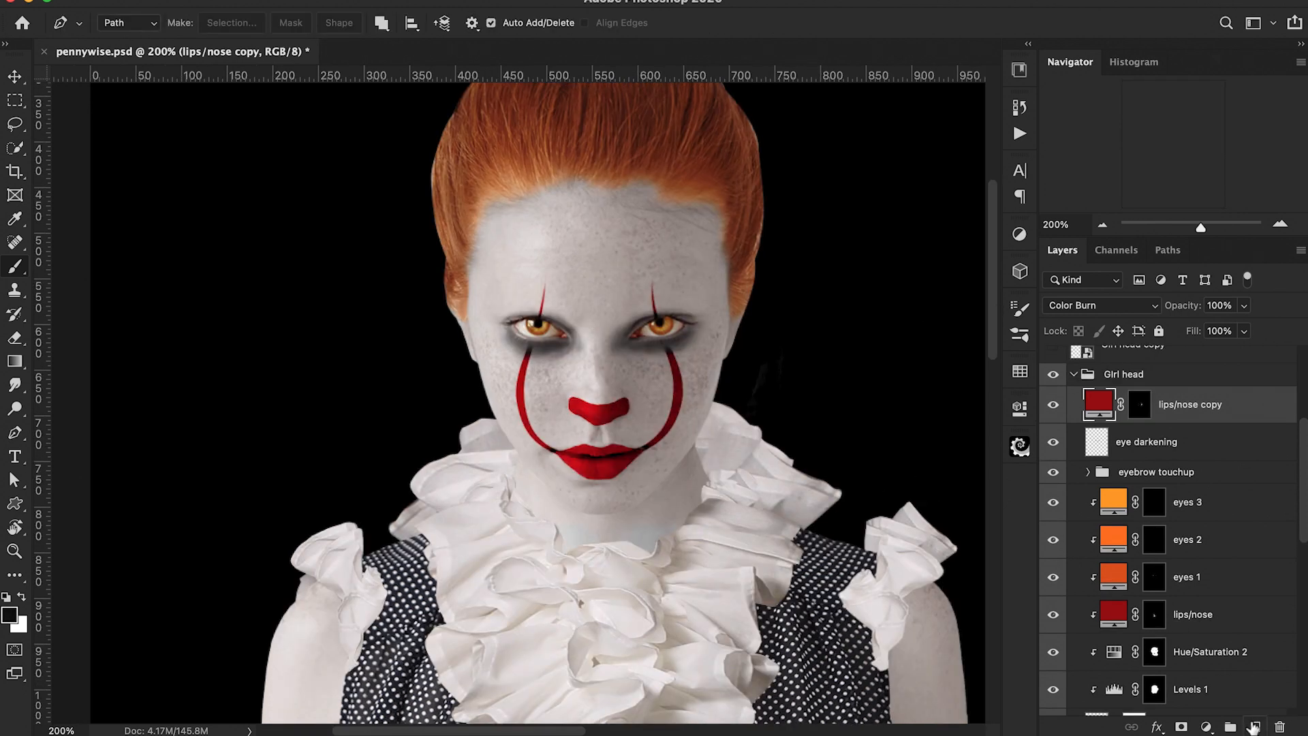
click(1253, 726)
double_click(1136, 404)
text(eyebrow ridge)
key(Return)
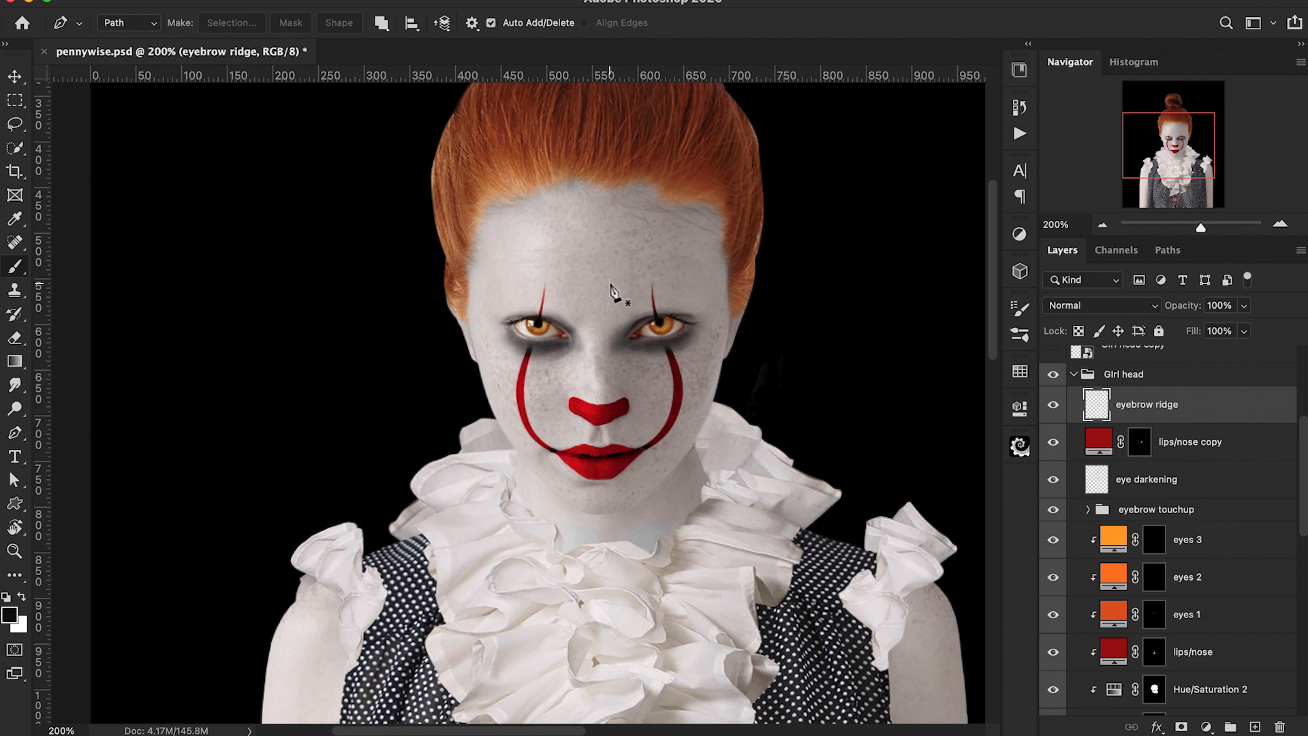
Step: Choose the Soft Round Pressure Size brush preset and switch to the Pen tool
key(b)
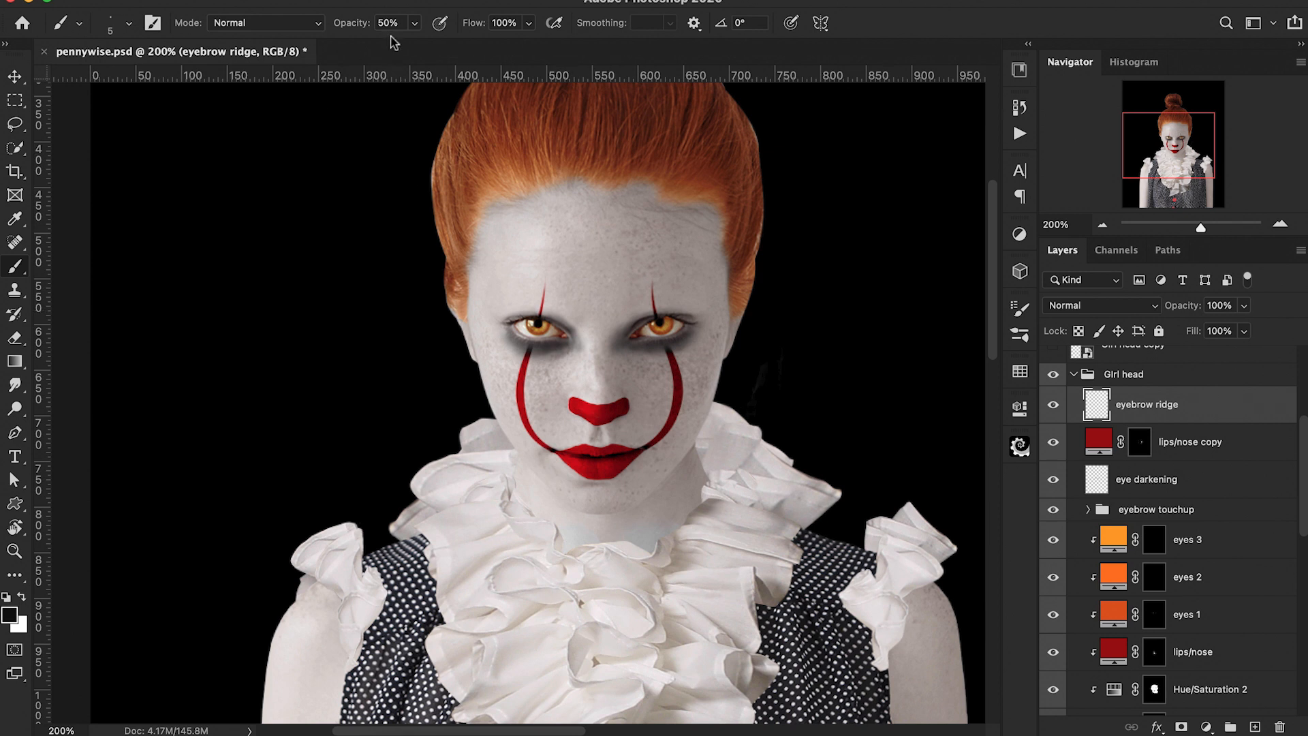
drag(569, 240, 573, 268)
key(super+z)
click(128, 24)
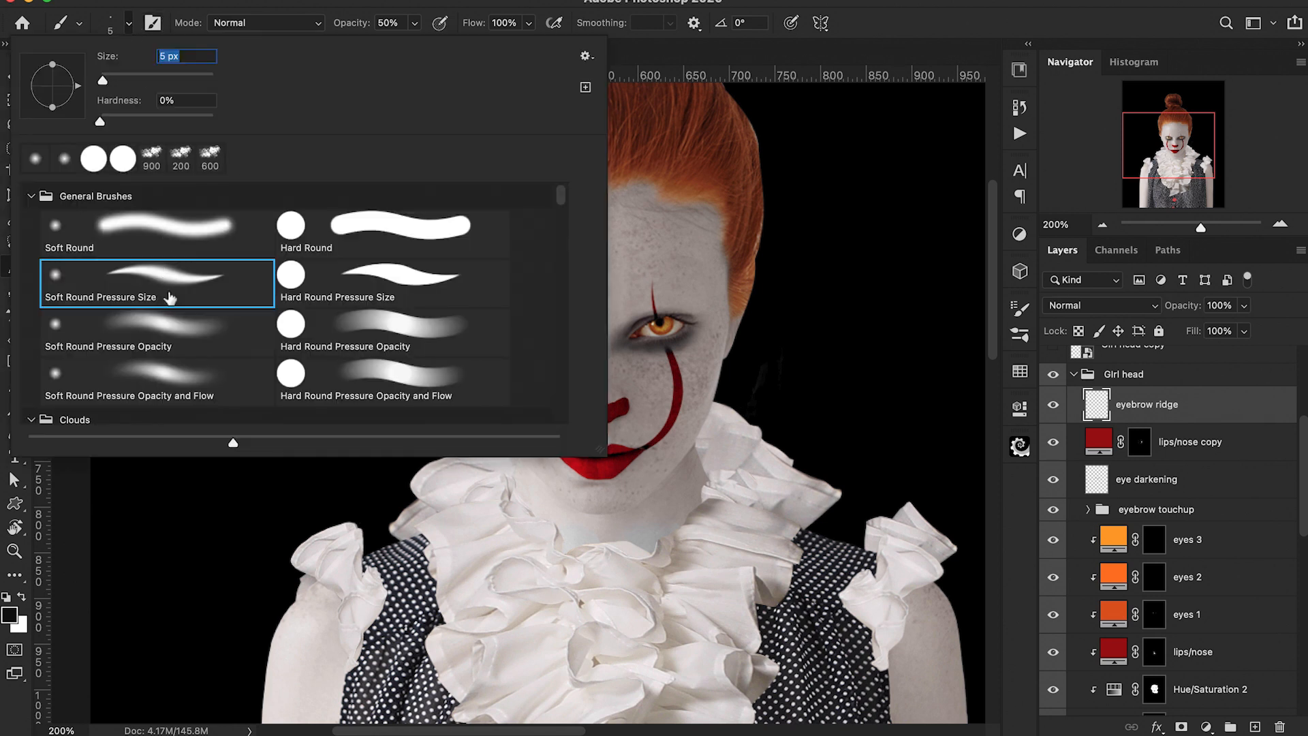
double_click(170, 298)
key(p)
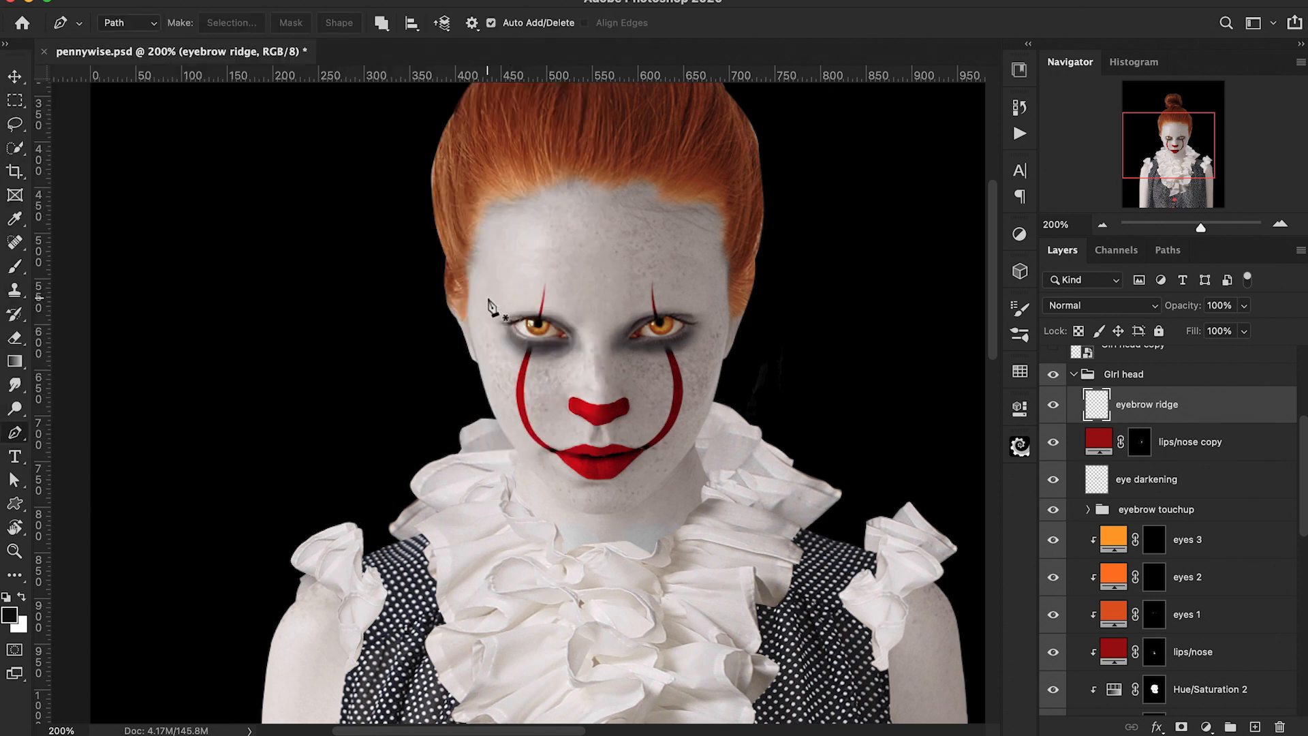
Step: Draw a curved path across both eyebrows and stroke it with the brush onto the eyebrow ridge layer
click(484, 297)
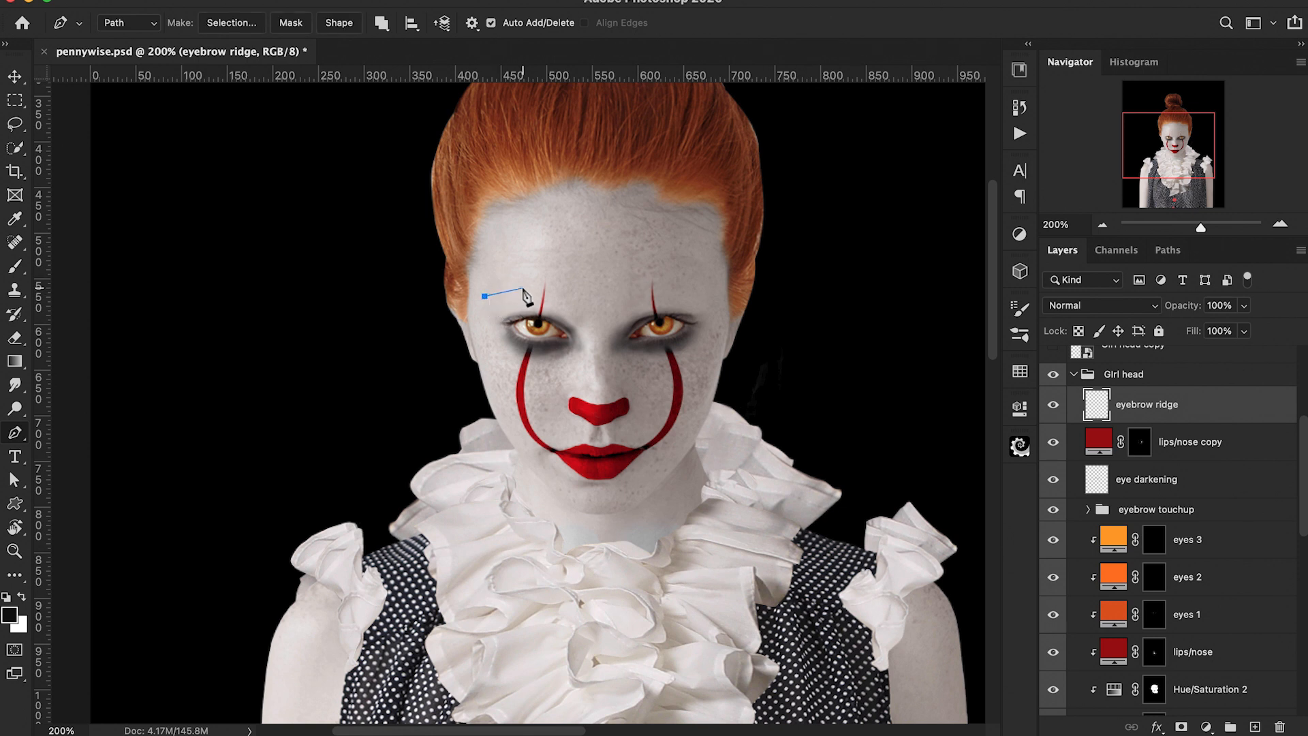
drag(522, 288, 545, 300)
drag(595, 320, 618, 325)
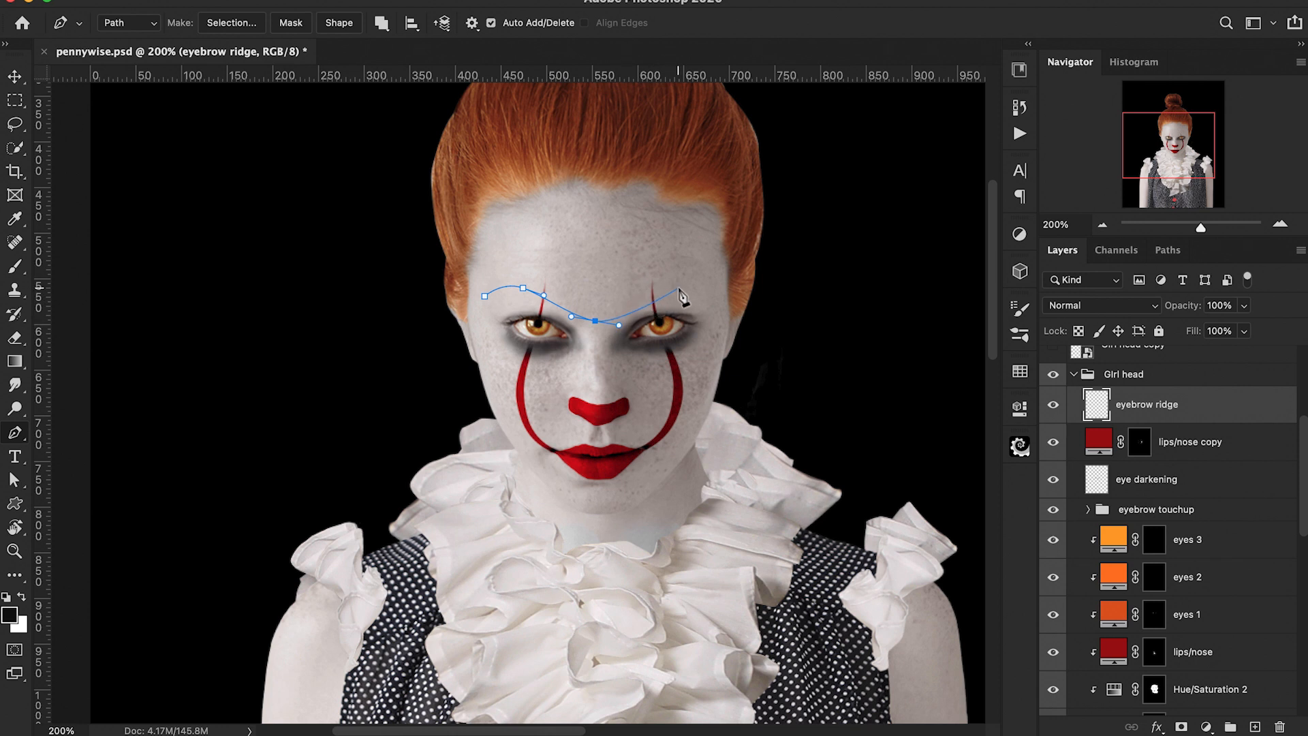
drag(683, 287, 711, 286)
drag(711, 290, 705, 290)
right_click(715, 297)
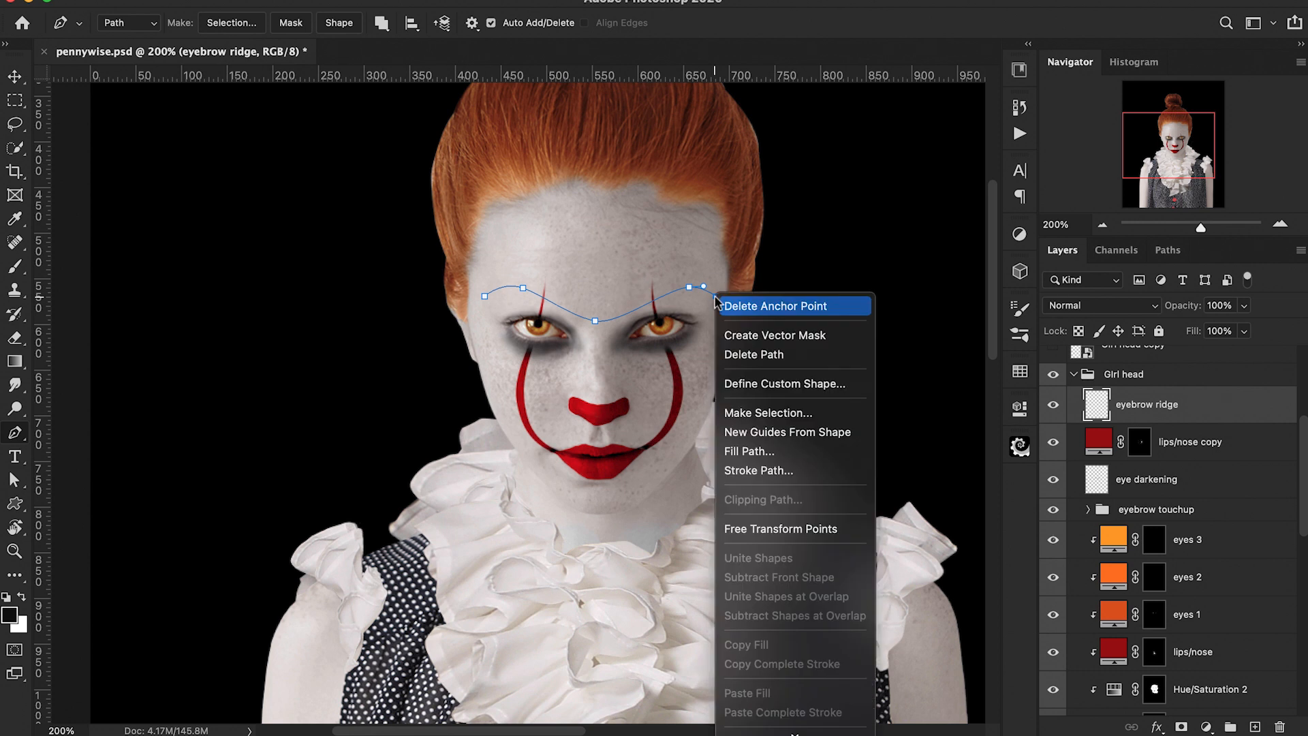
click(761, 471)
click(800, 324)
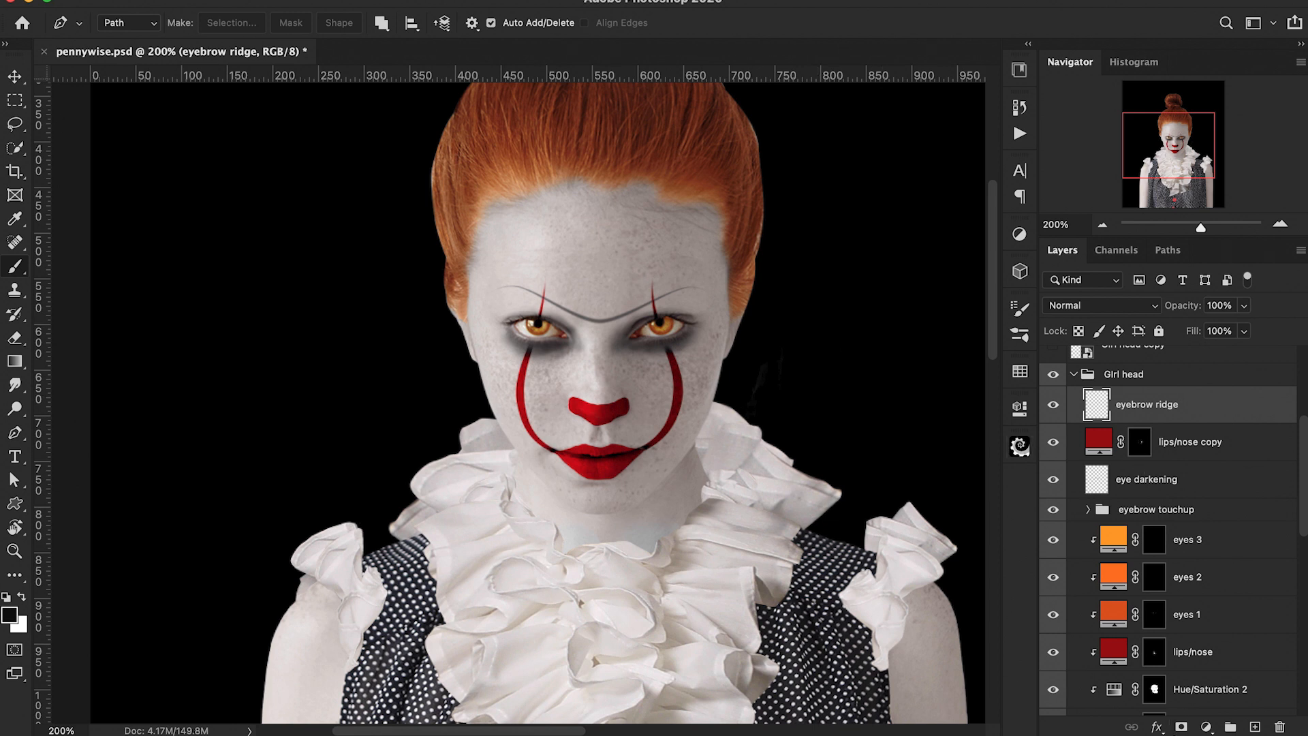
Step: Add a layer mask to eyebrow ridge, fade the line between the brows with a soft 30 px brush, and set layer opacity to 63%
click(1181, 727)
key(b)
click(123, 29)
double_click(167, 227)
key(super+equal)
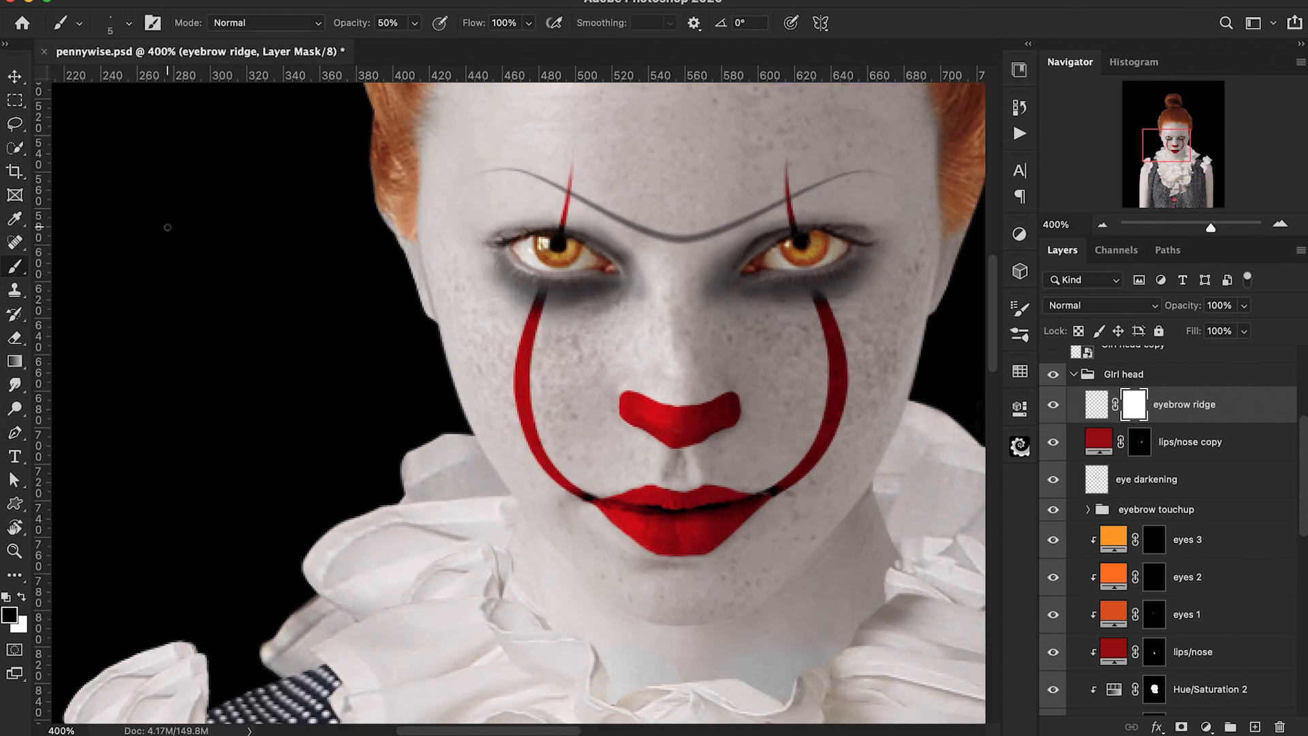
drag(717, 229, 707, 232)
key(super+z)
key(bracketright)
key(bracketright)
key(bracketright)
key(bracketright)
key(bracketright)
key(bracketright)
drag(705, 235, 664, 240)
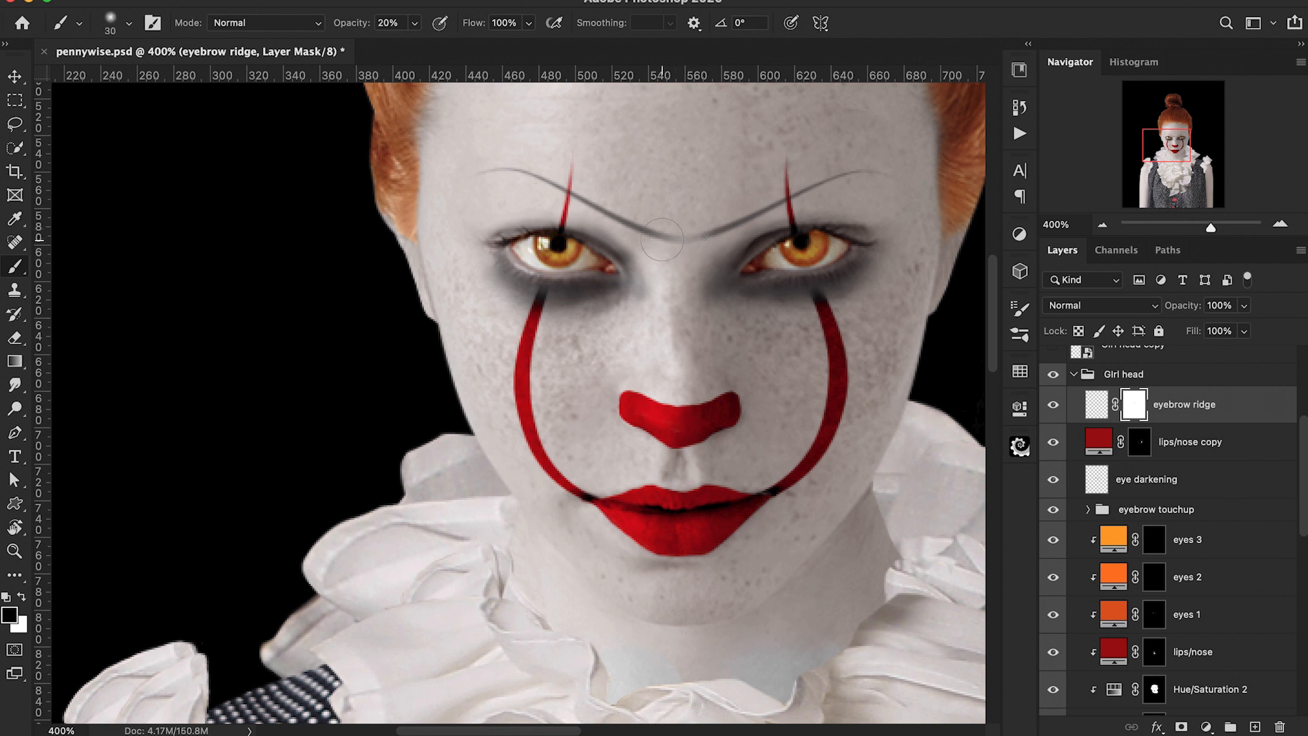
mouse_move(668, 240)
mouse_down()
mouse_move(649, 233)
mouse_move(719, 231)
mouse_up()
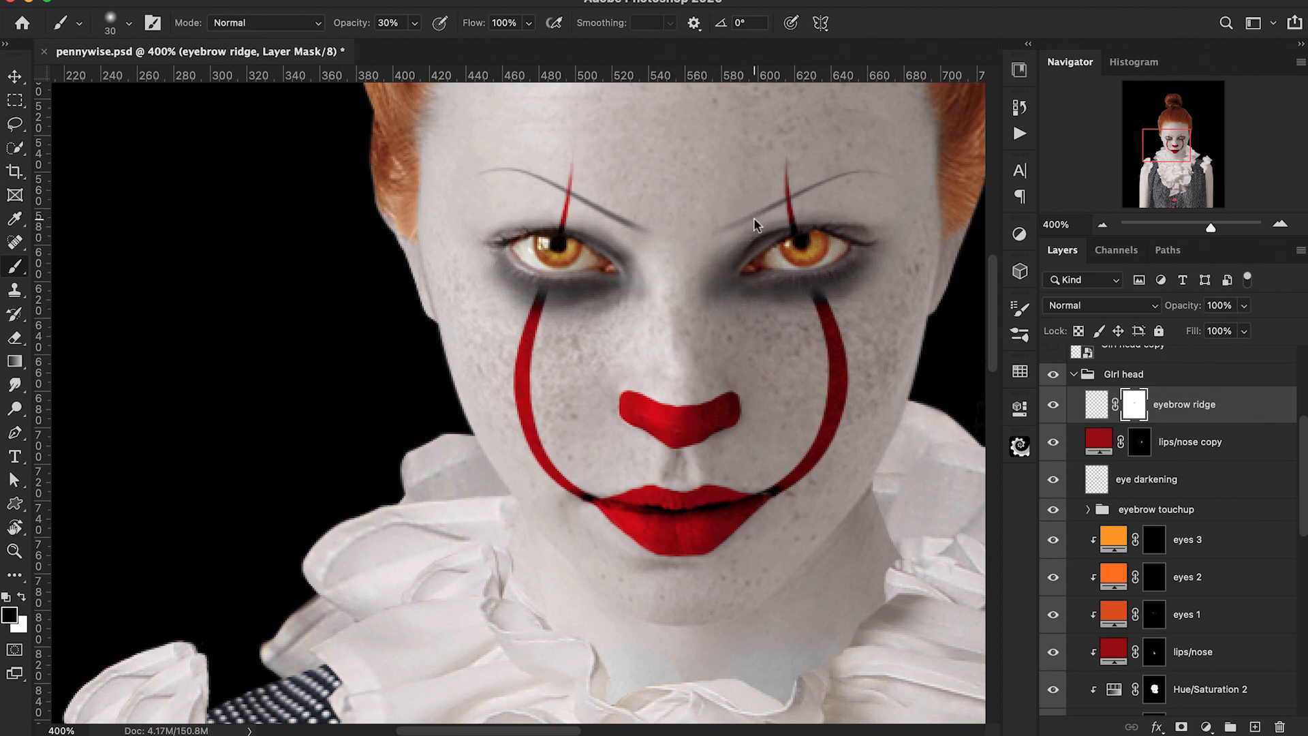
drag(595, 206, 652, 235)
key(super+minus)
key(super+minus)
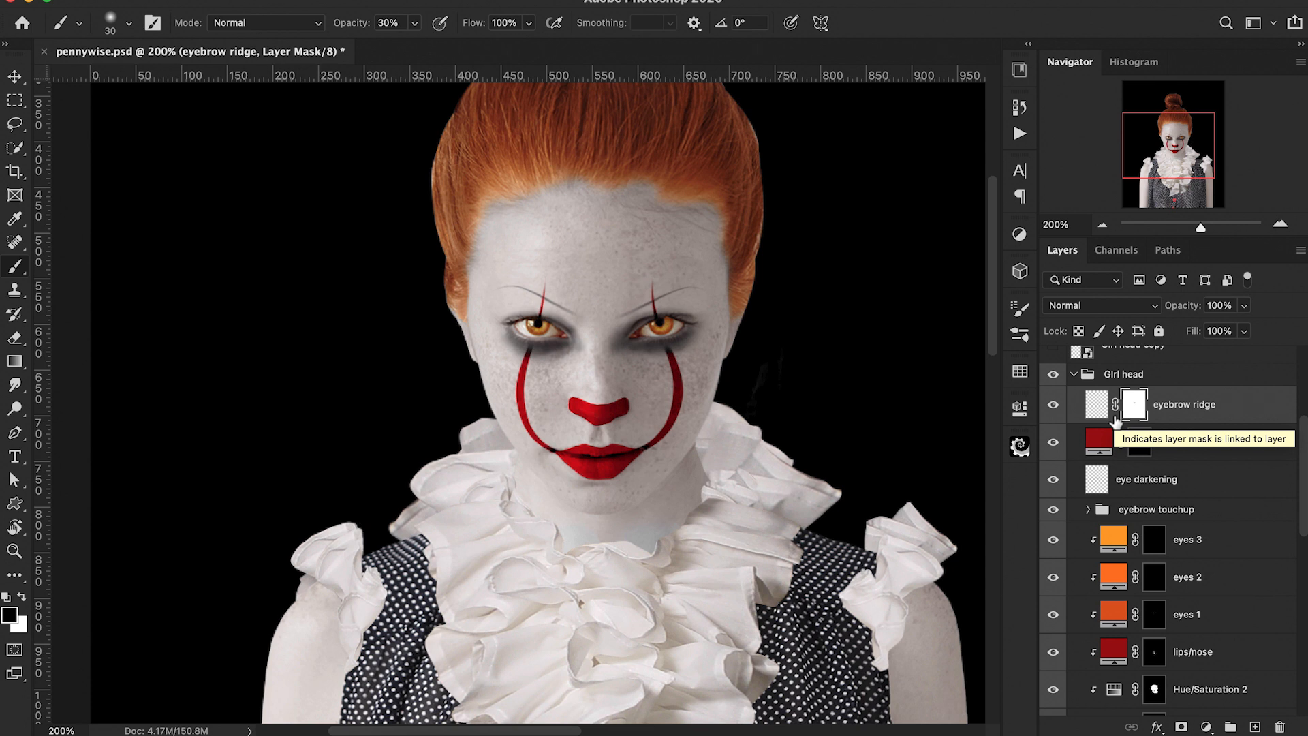
click(1096, 404)
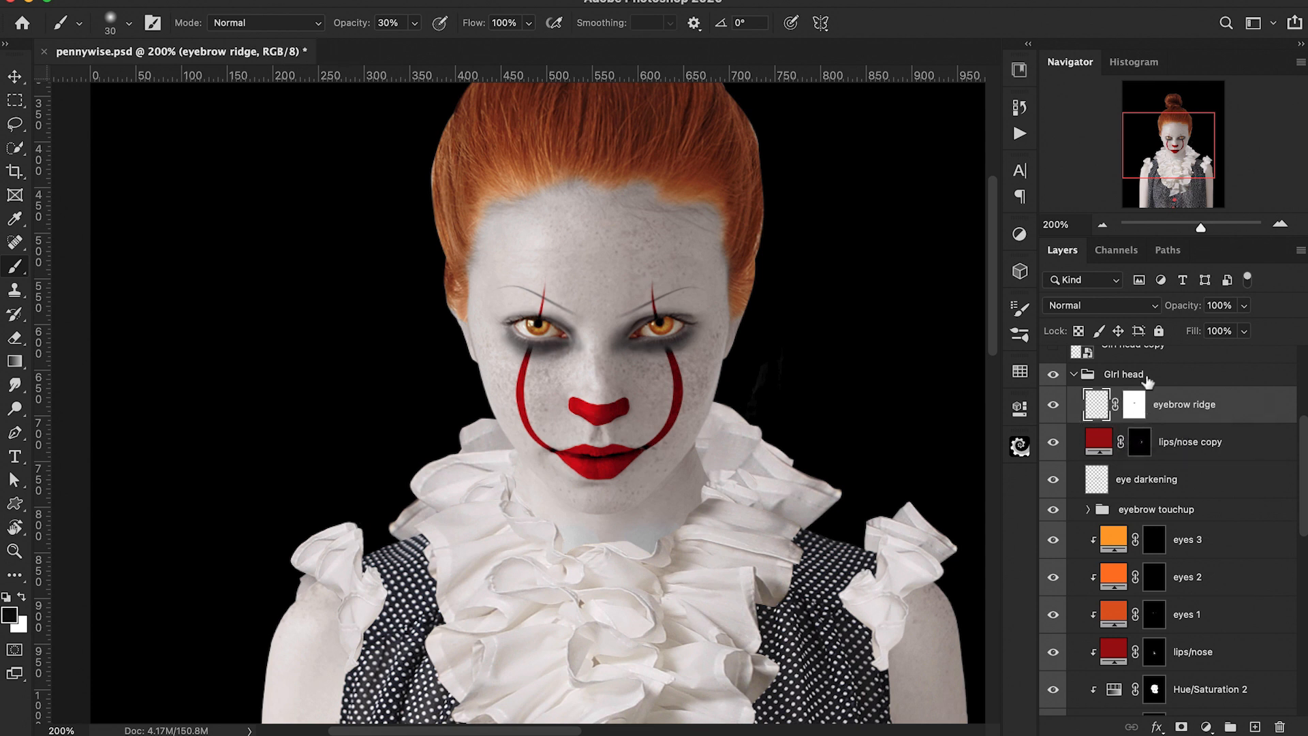
drag(1178, 307, 1144, 312)
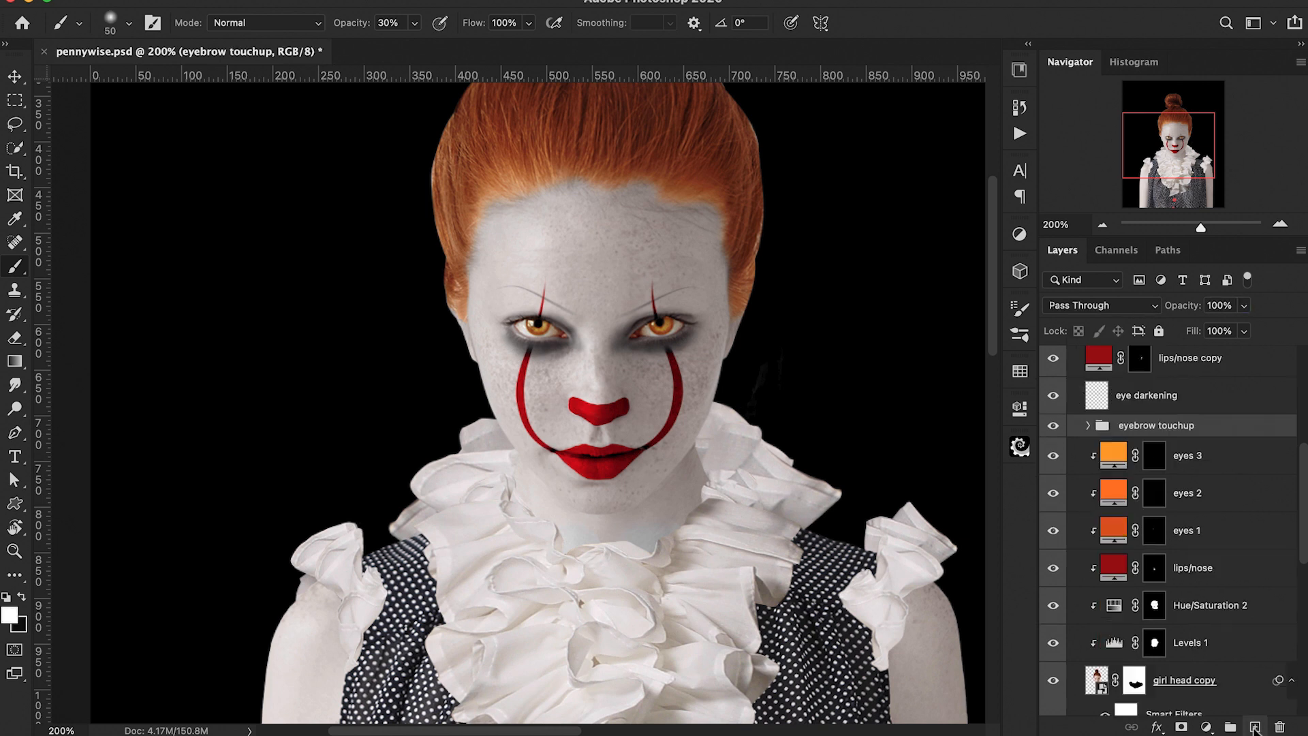
Step: Add a new empty layer above the eyebrow touchup group
click(1255, 727)
drag(554, 264, 550, 276)
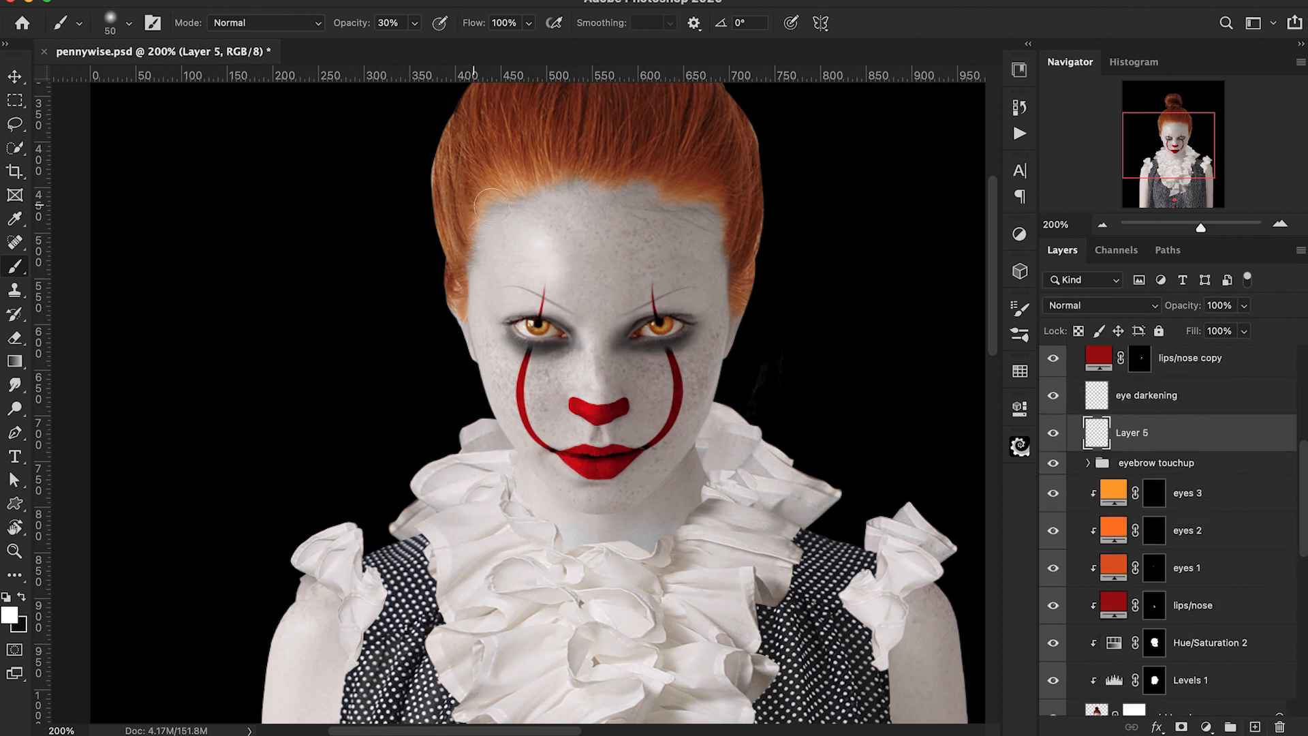
scroll(315, 347, down, 3)
key(bracketleft)
key(bracketleft)
key(bracketleft)
key(bracketleft)
key(bracketleft)
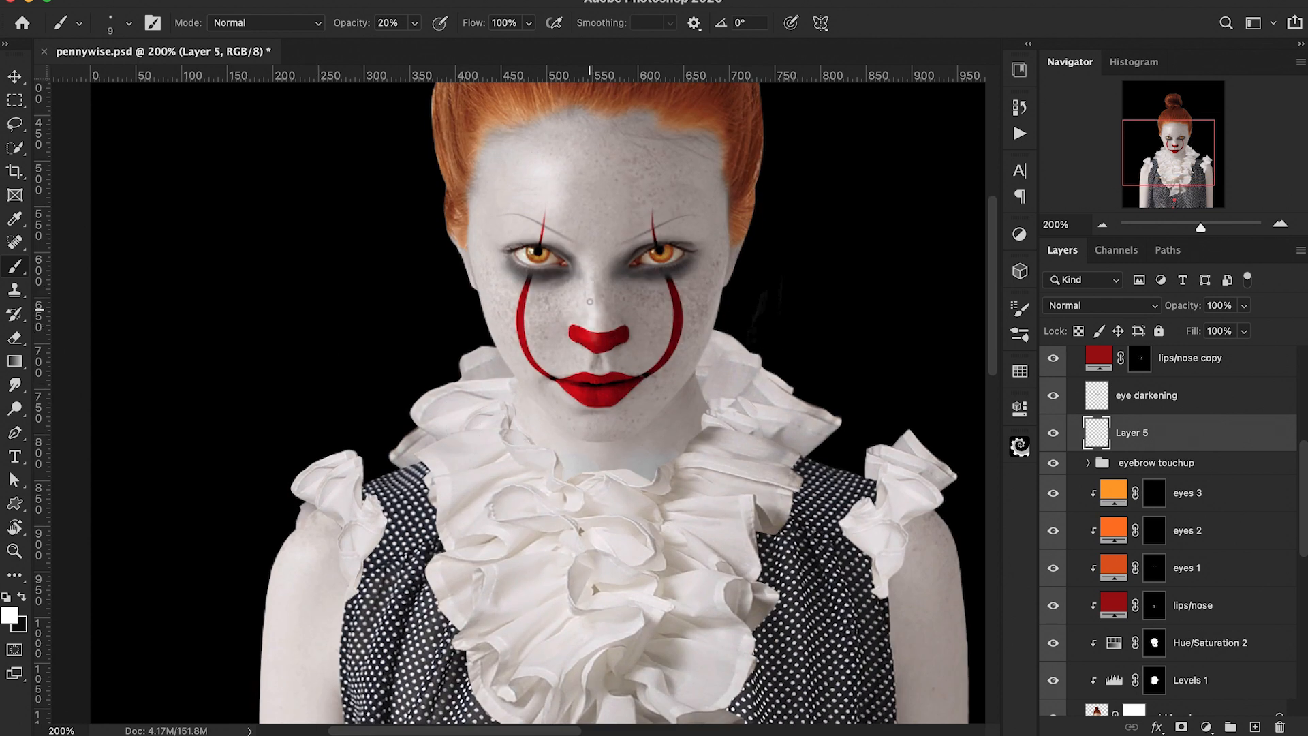
click(590, 367)
key(bracketright)
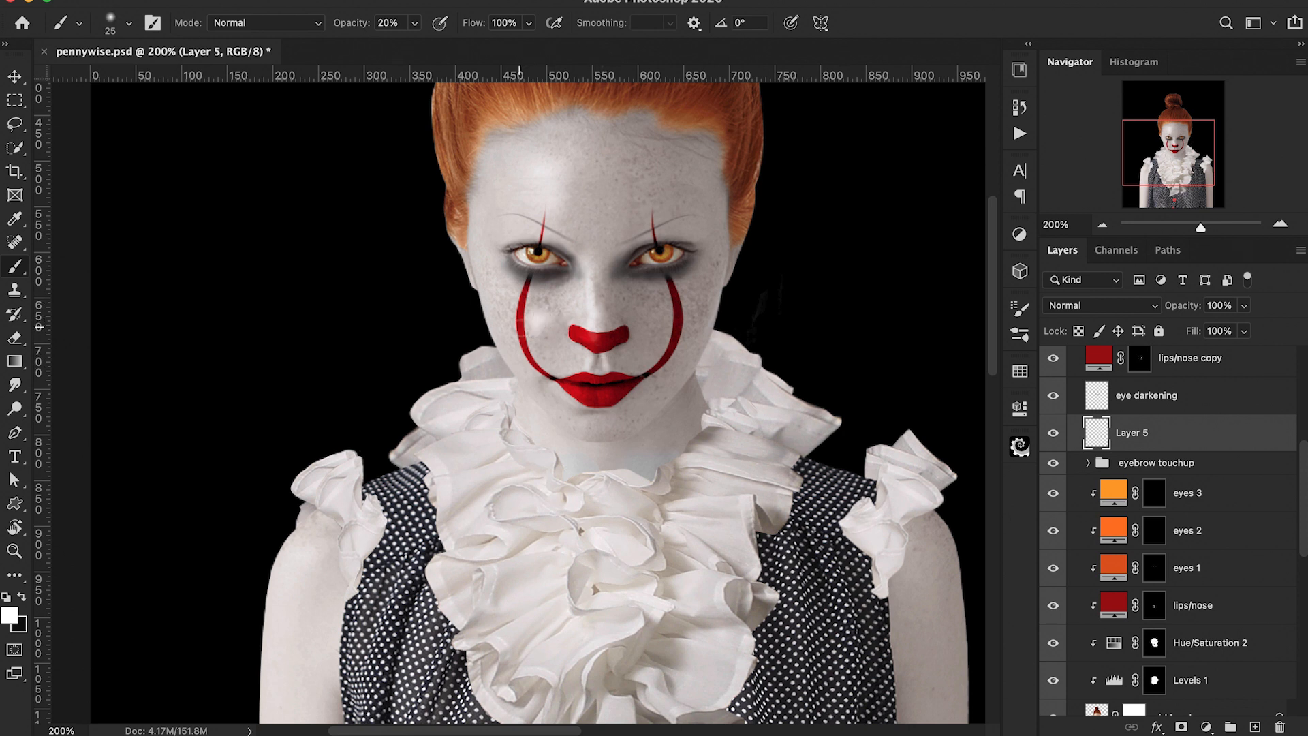
key(bracketright)
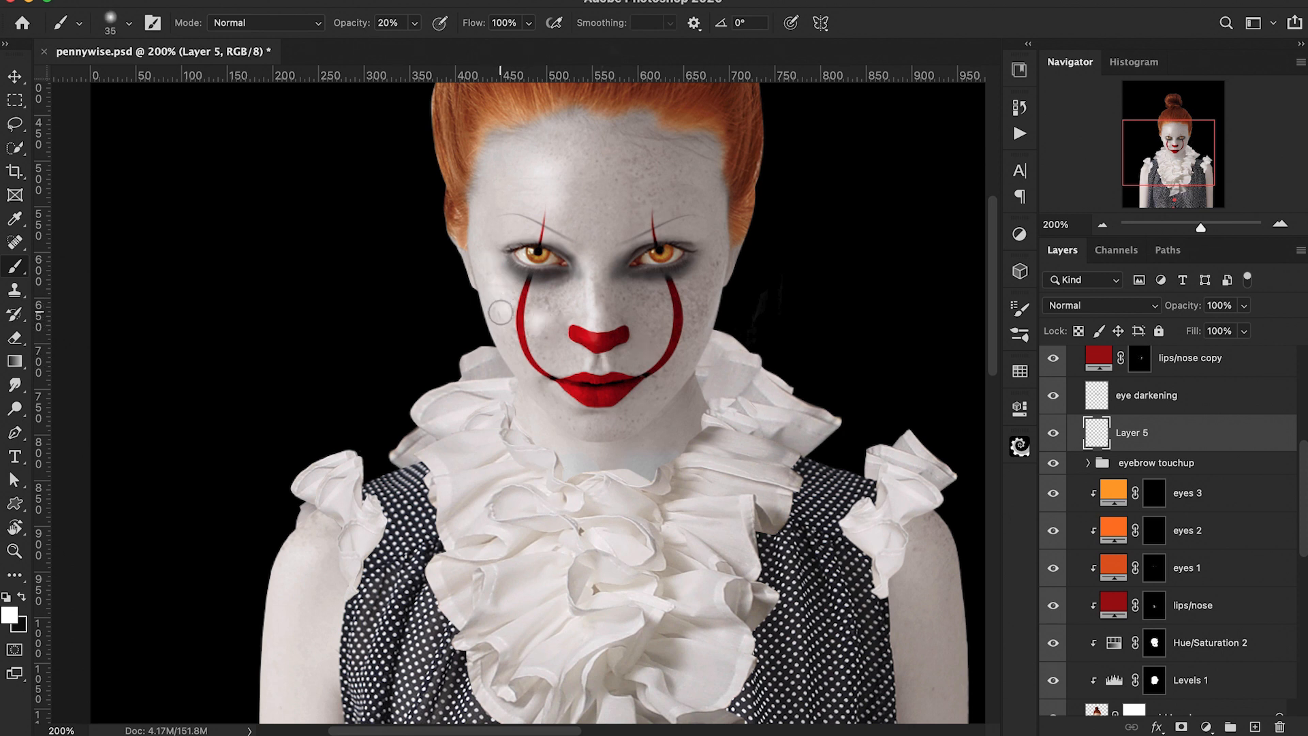
key(bracketleft)
key(bracketleft)
key(bracketleft)
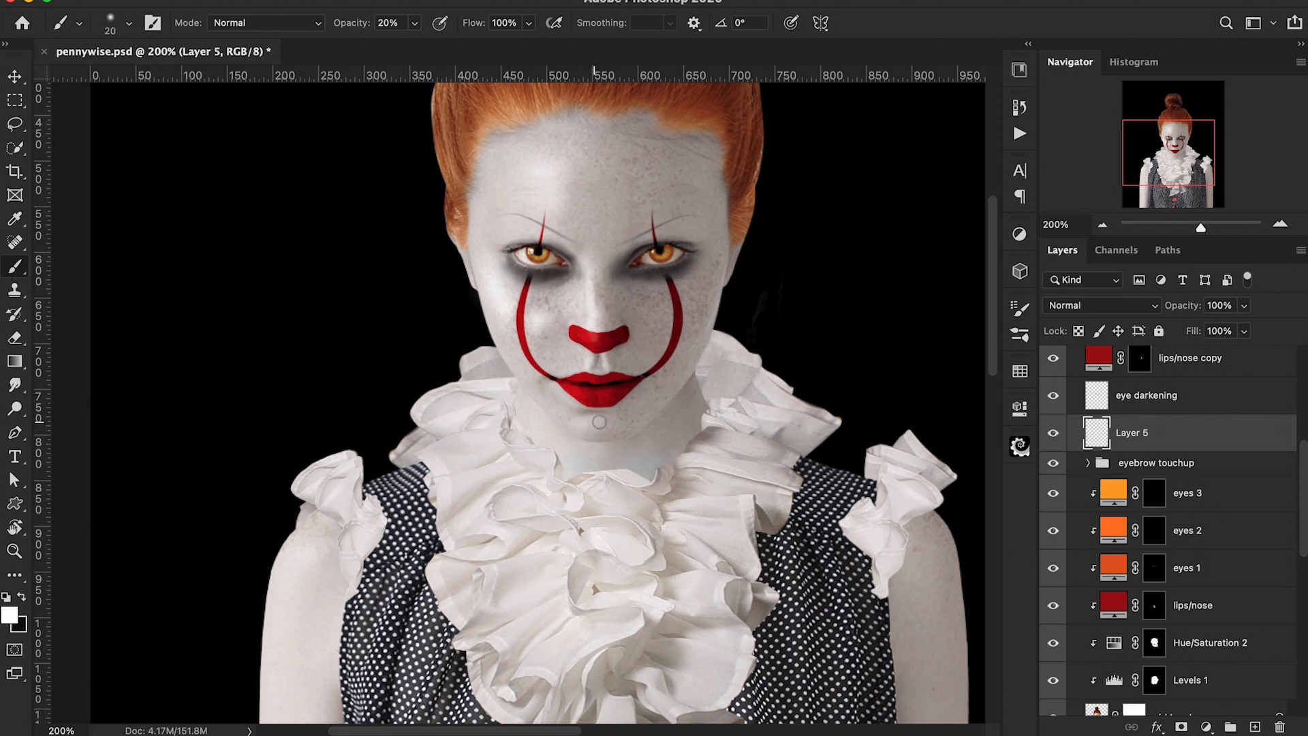
key(super+equal)
key(bracketleft)
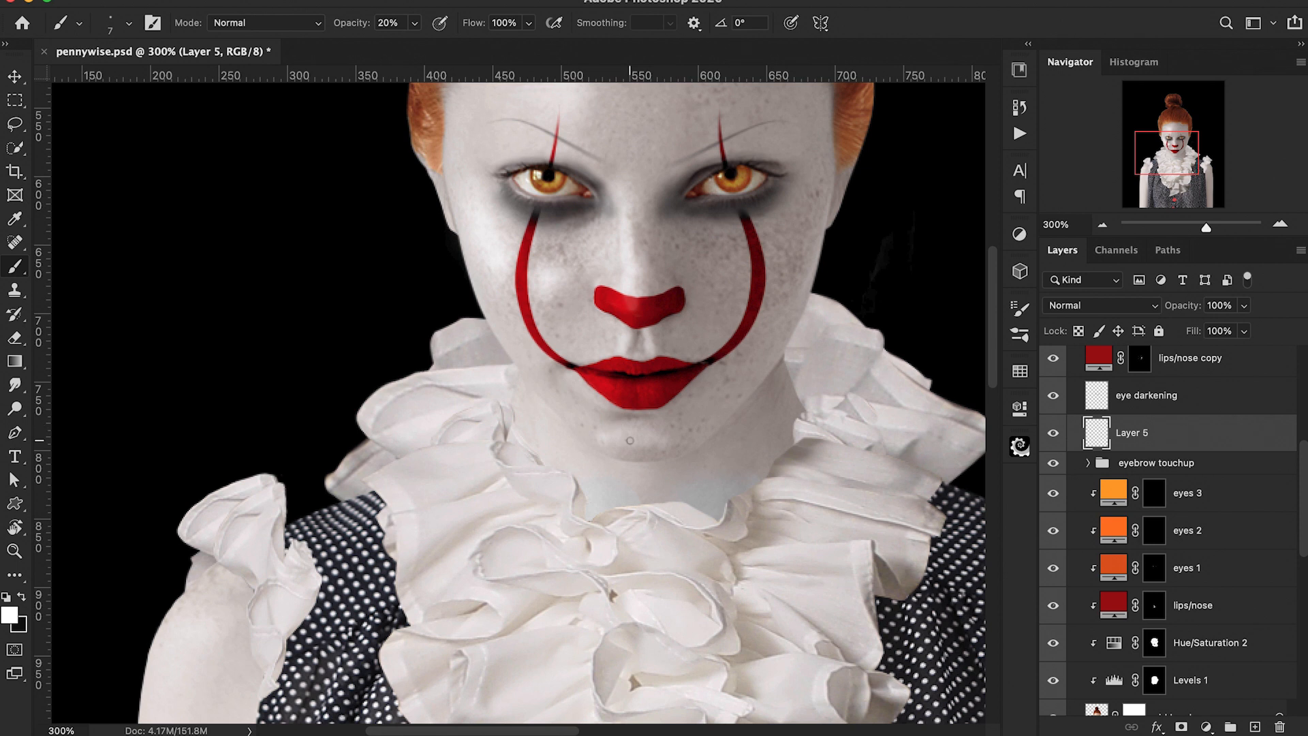
key(super+minus)
key(super+minus)
key(super+equal)
key(super+equal)
key(bracketright)
key(bracketright)
key(bracketright)
key(bracketright)
key(bracketright)
key(bracketleft)
key(bracketleft)
scroll(599, 258, up, 1)
scroll(599, 257, left, 1)
scroll(454, 200, up, 3)
scroll(583, 199, left, 2)
key(bracketright)
scroll(610, 226, down, 1)
scroll(658, 365, right, 2)
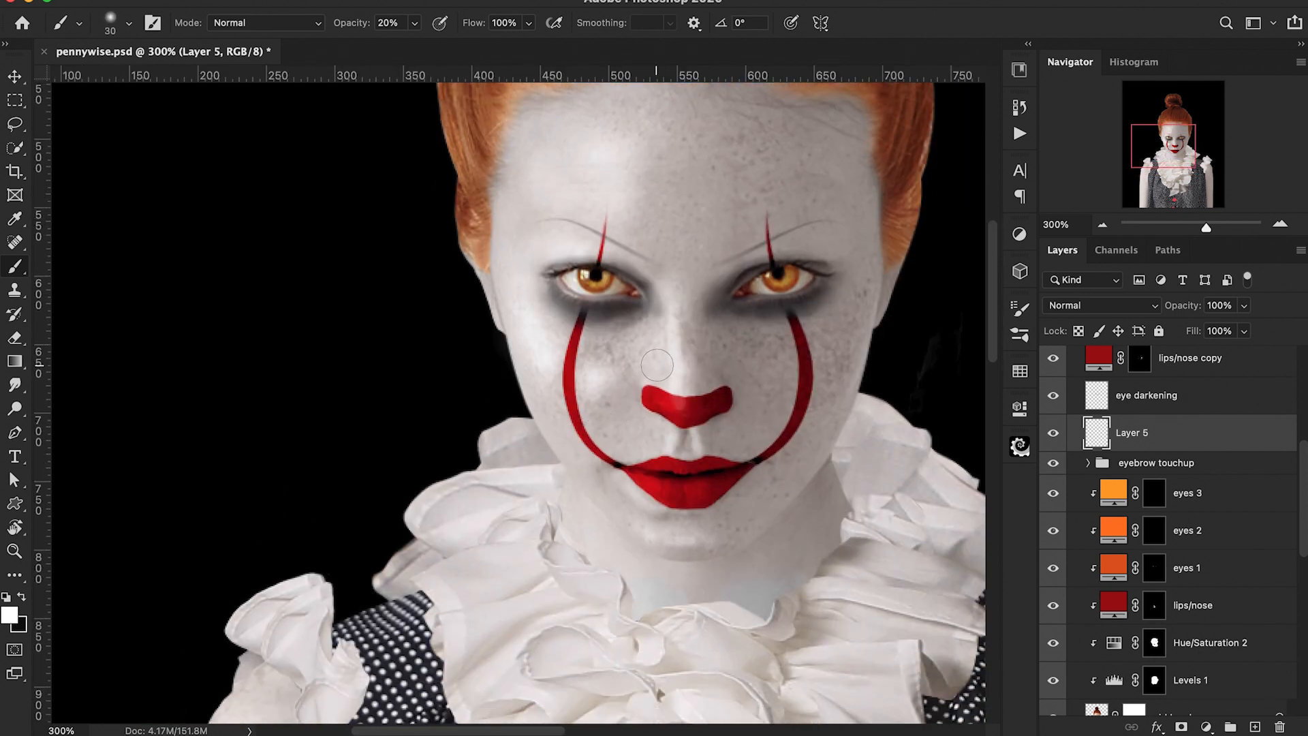
key(bracketleft)
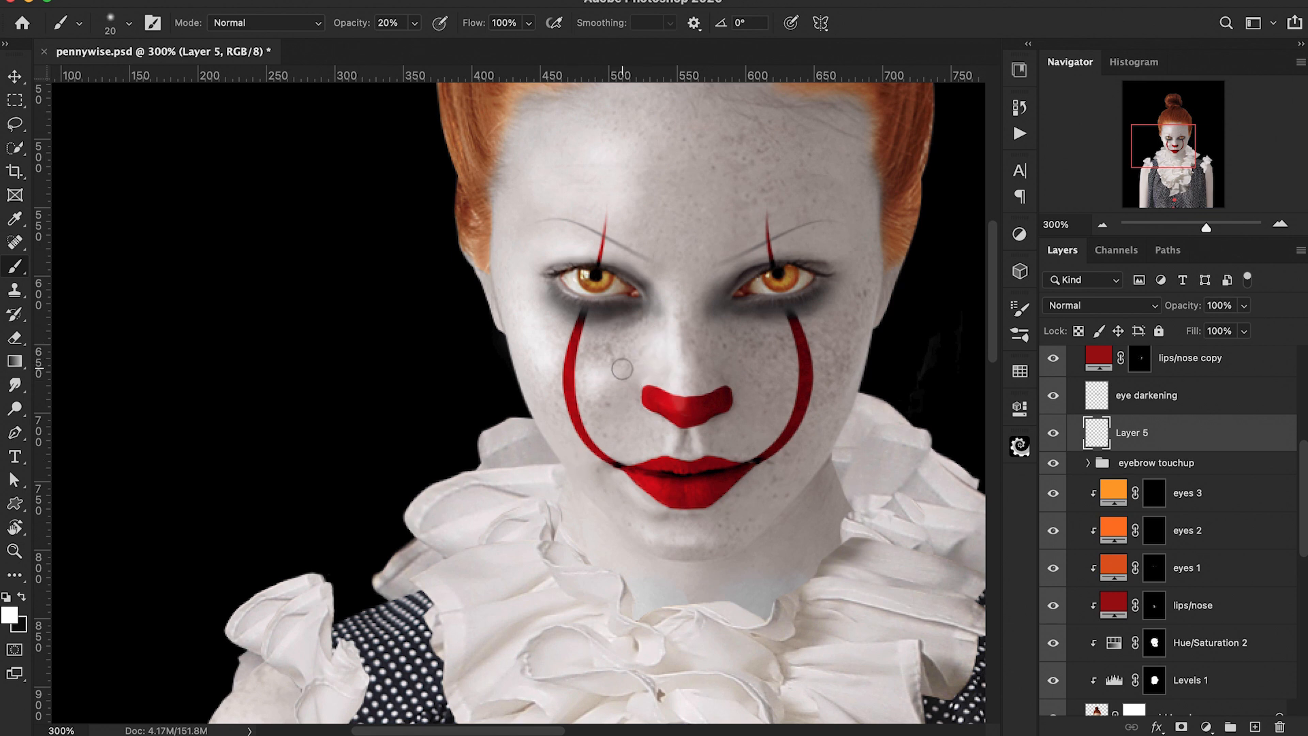
scroll(546, 367, down, 2)
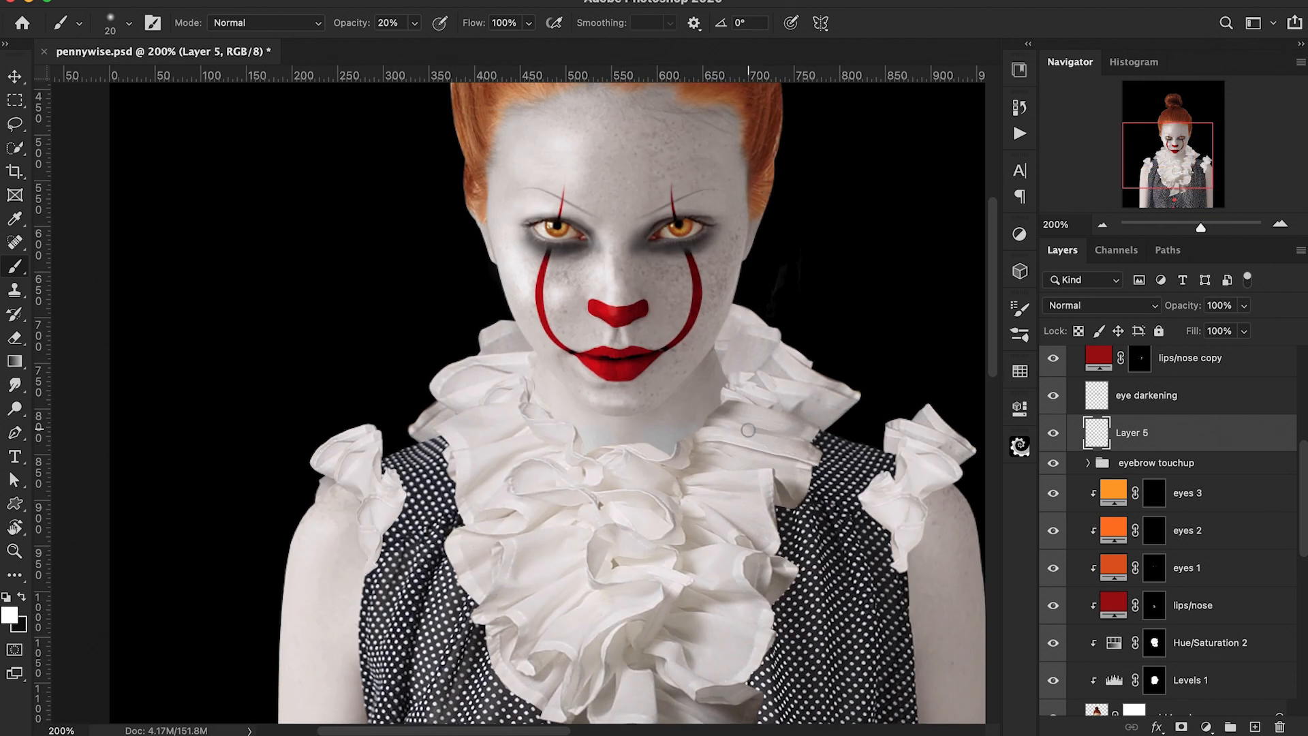
scroll(546, 366, right, 1)
Step: Set the soft brush to 30 px, 80% flow and 1% opacity
key(1)
key(shift+8)
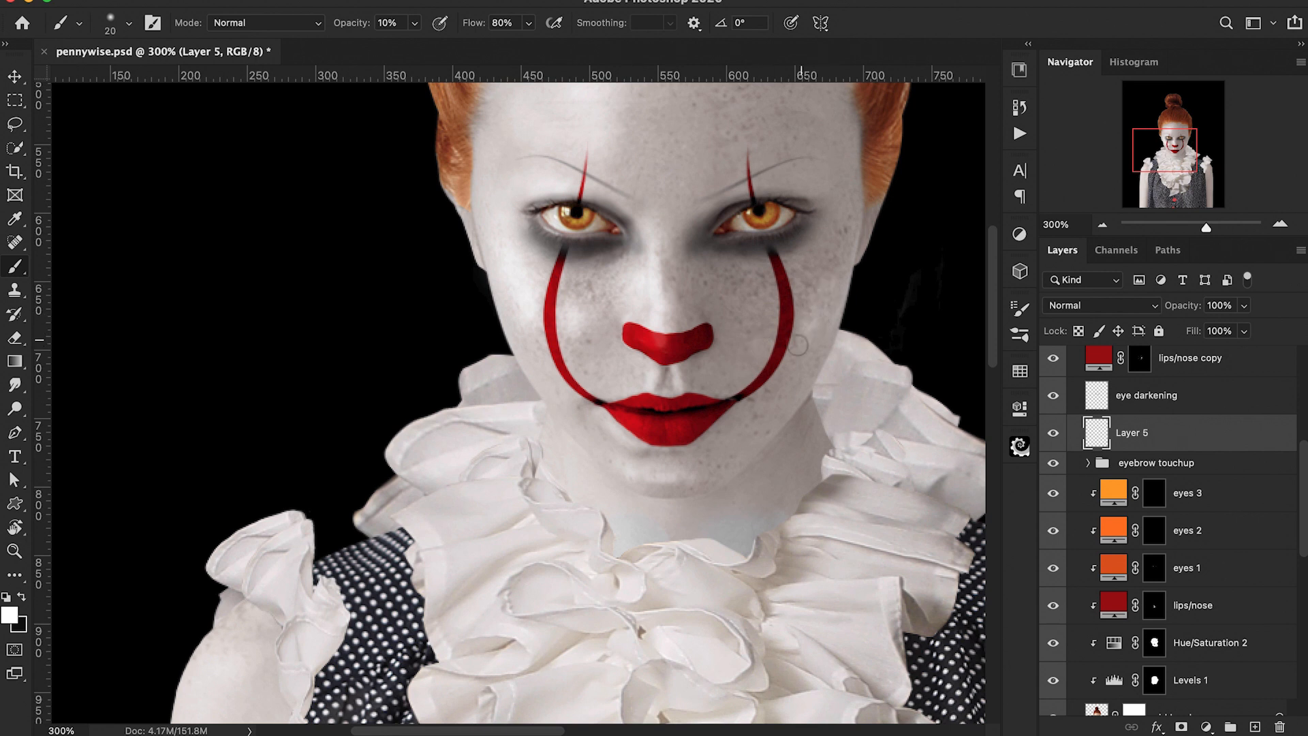
key(bracketright)
key(bracketright)
key(bracketright)
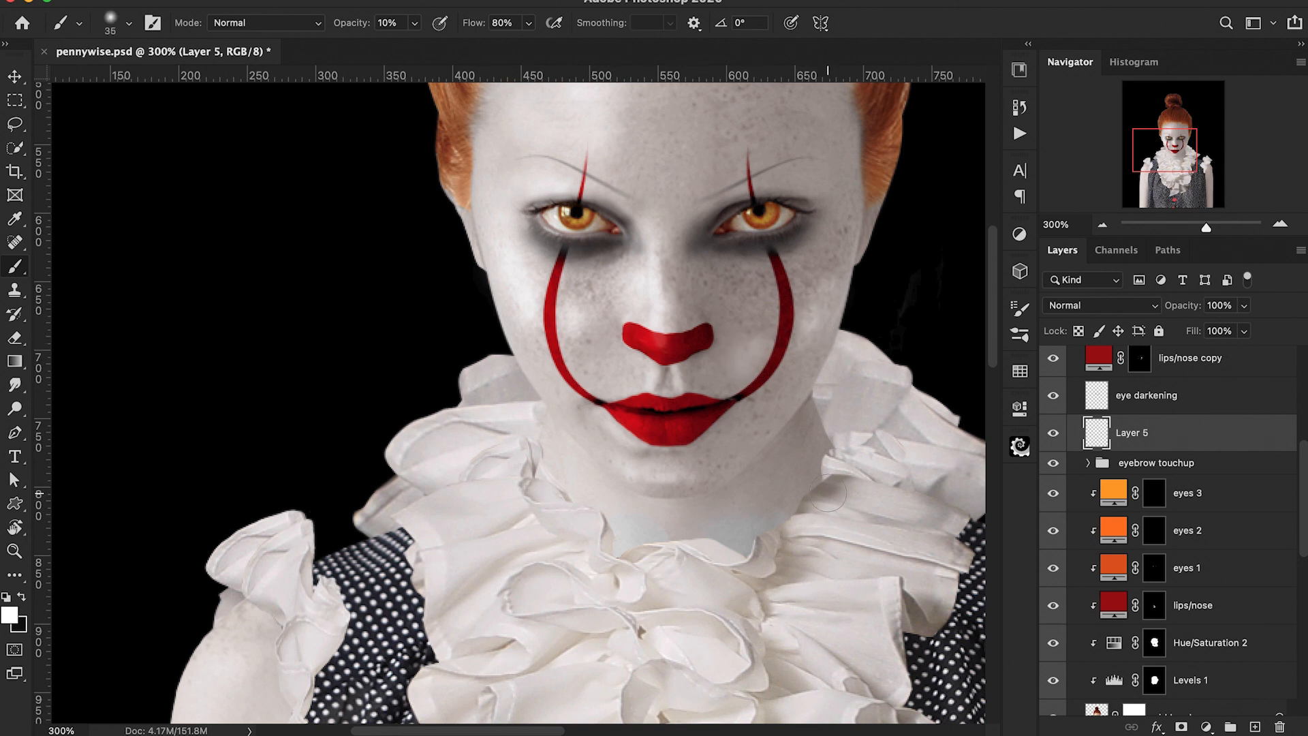
key(bracketleft)
key(bracketleft)
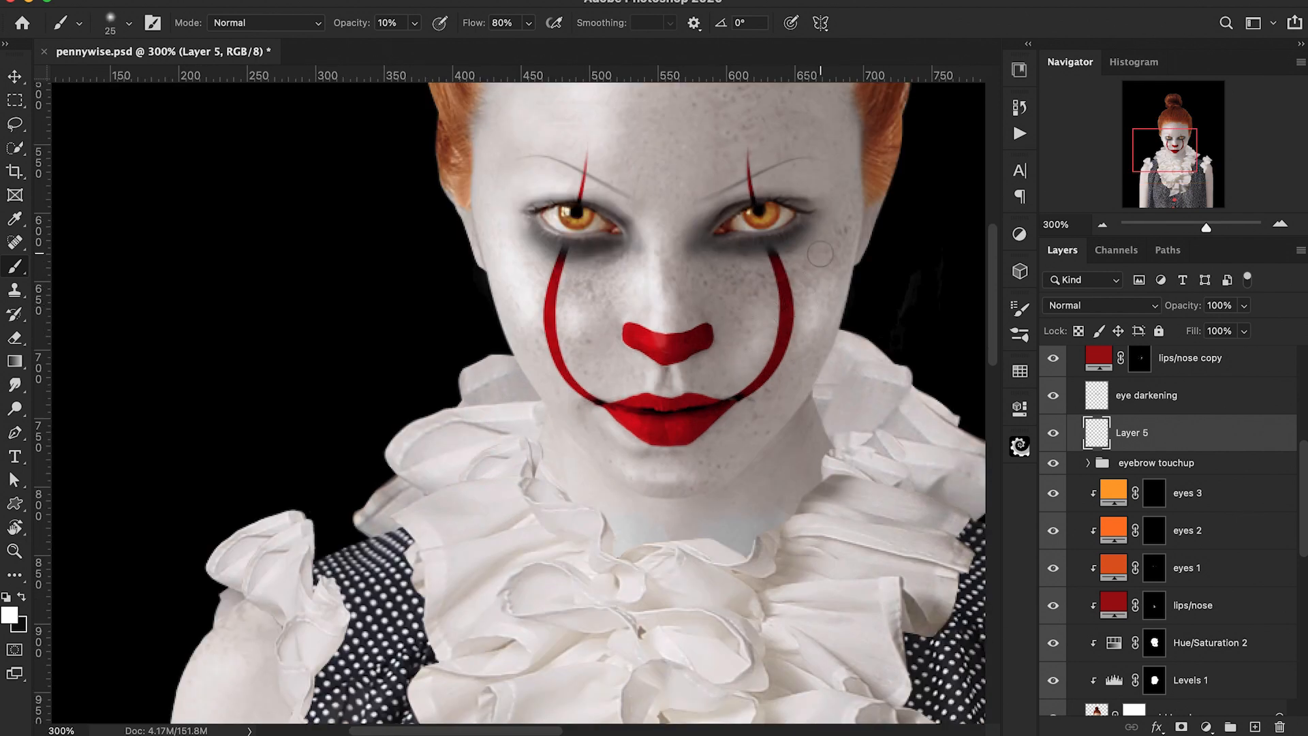
key(super+minus)
key(super+equal)
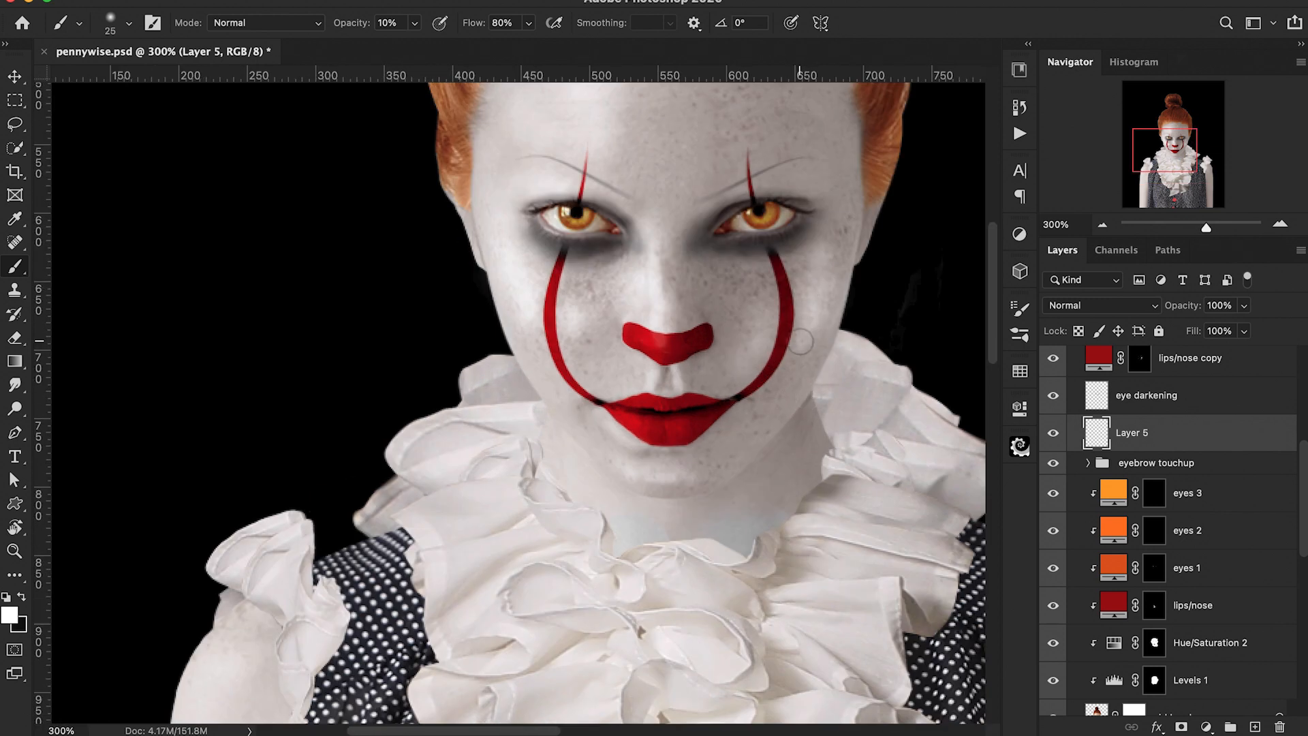
key(e)
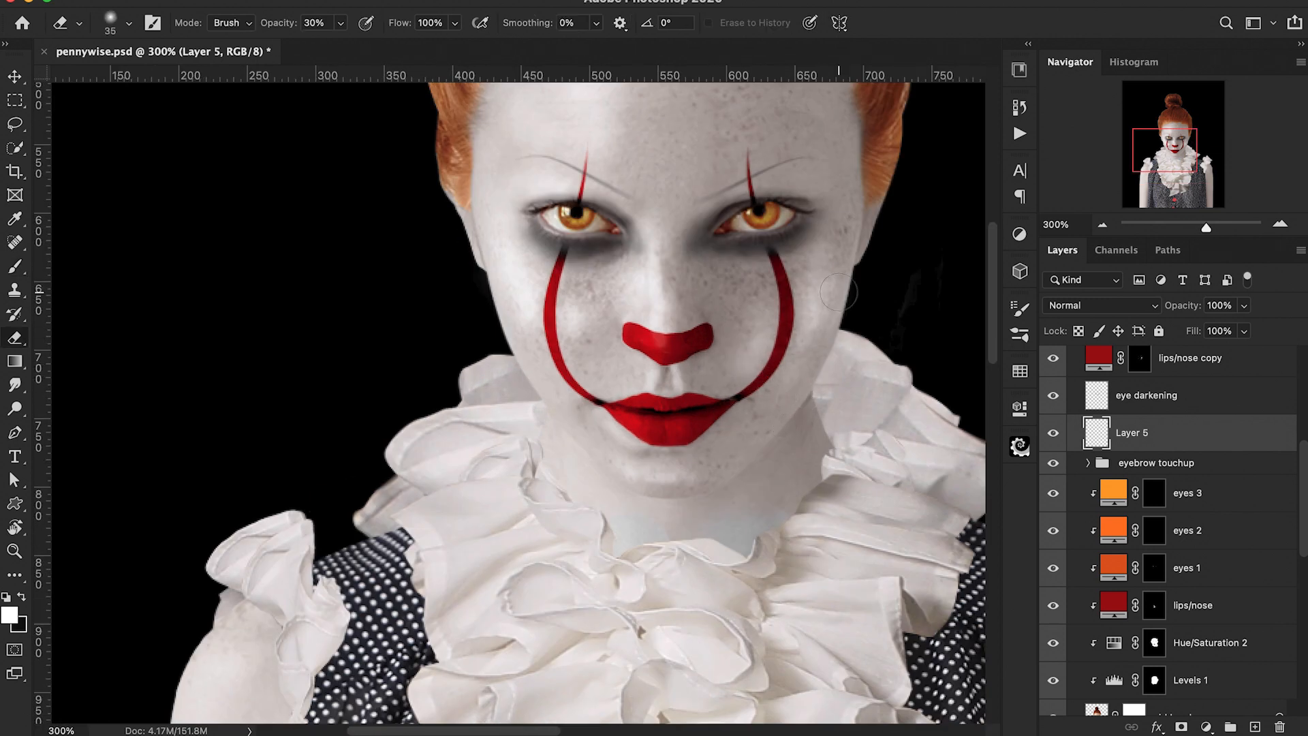
key(super+minus)
key(super+minus)
key(super+equal)
key(super+equal)
key(b)
scroll(797, 299, up, 3)
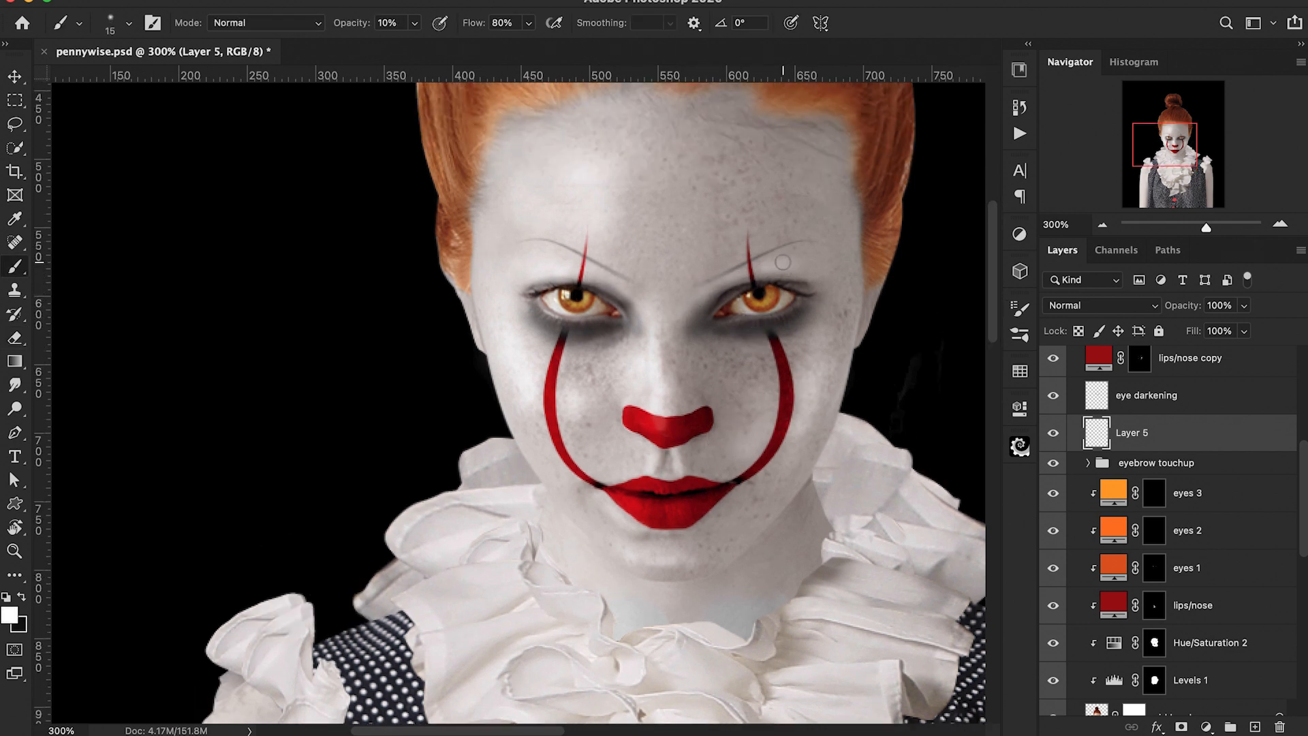
key(e)
key(b)
key(bracketright)
key(bracketright)
key(bracketright)
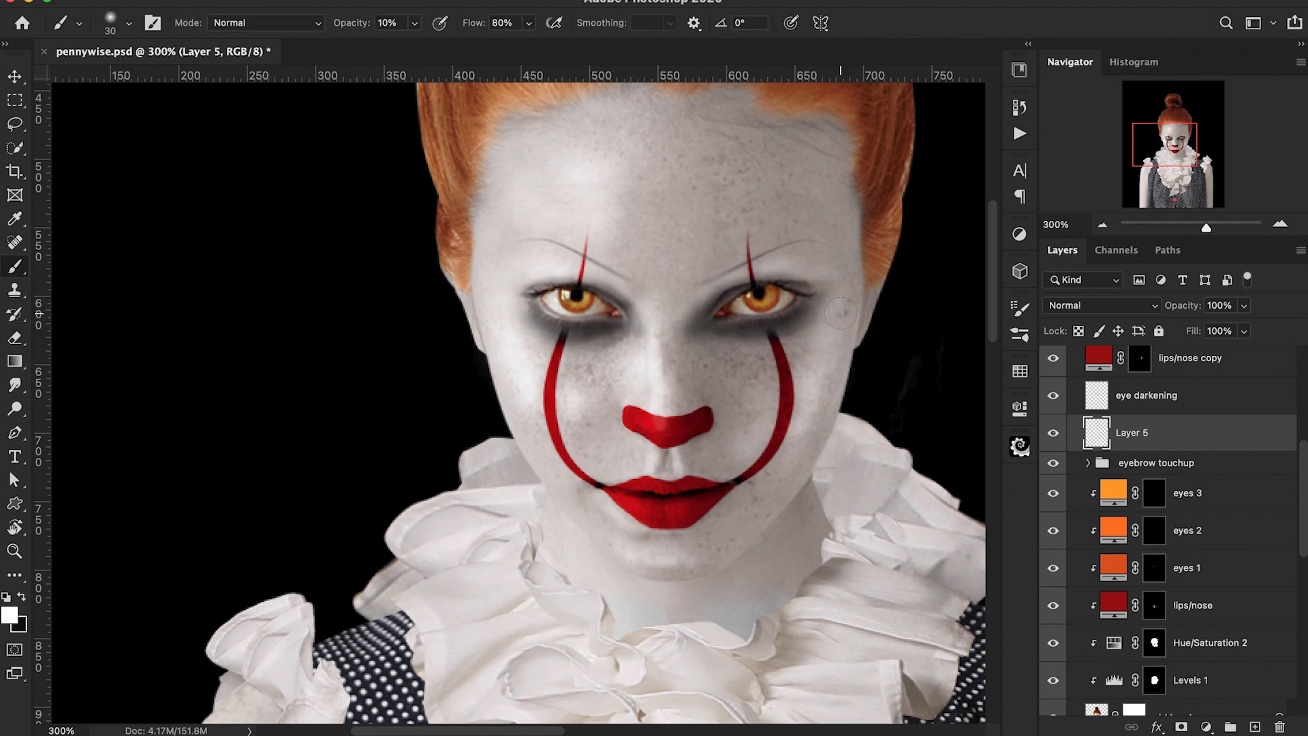
key(super+minus)
key(super+minus)
key(super+equal)
key(bracketright)
key(bracketright)
key(bracketright)
key(bracketright)
key(bracketright)
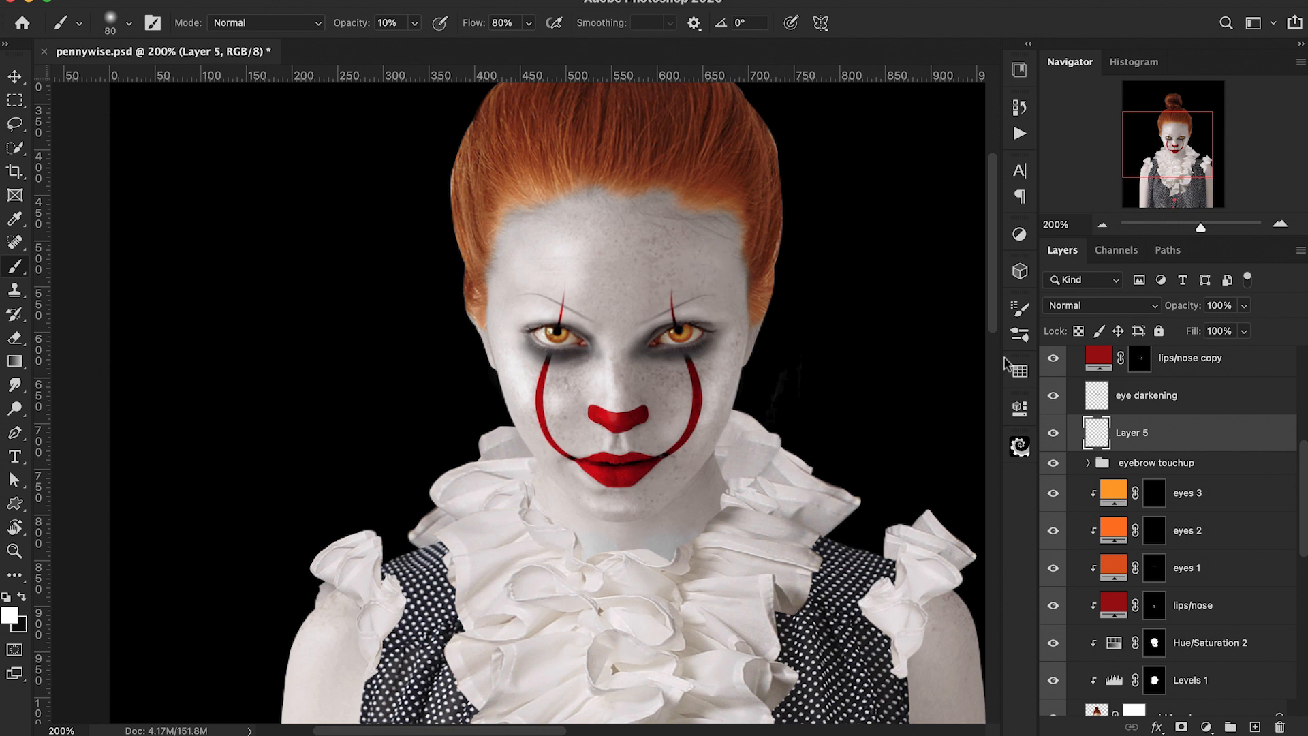
scroll(923, 354, down, 4)
key(bracketleft)
key(bracketleft)
key(bracketleft)
key(bracketleft)
key(bracketleft)
key(0)
key(1)
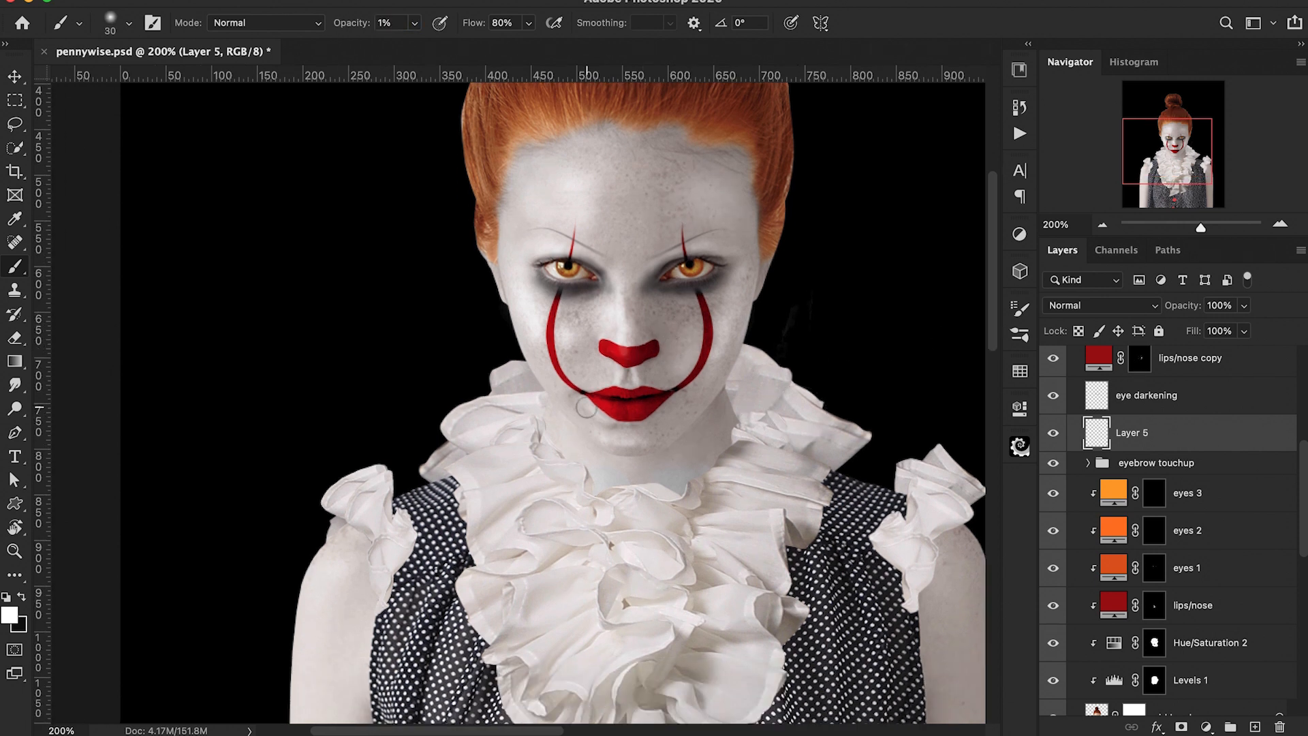
Step: Rename the new layer H, then add another layer above it and name it S
double_click(1132, 432)
text(H)
key(Return)
click(1255, 726)
double_click(1131, 432)
text(S)
key(Return)
Step: Paint soft black shading along the left-hand brow on the S layer at 8% brush opacity
key(x)
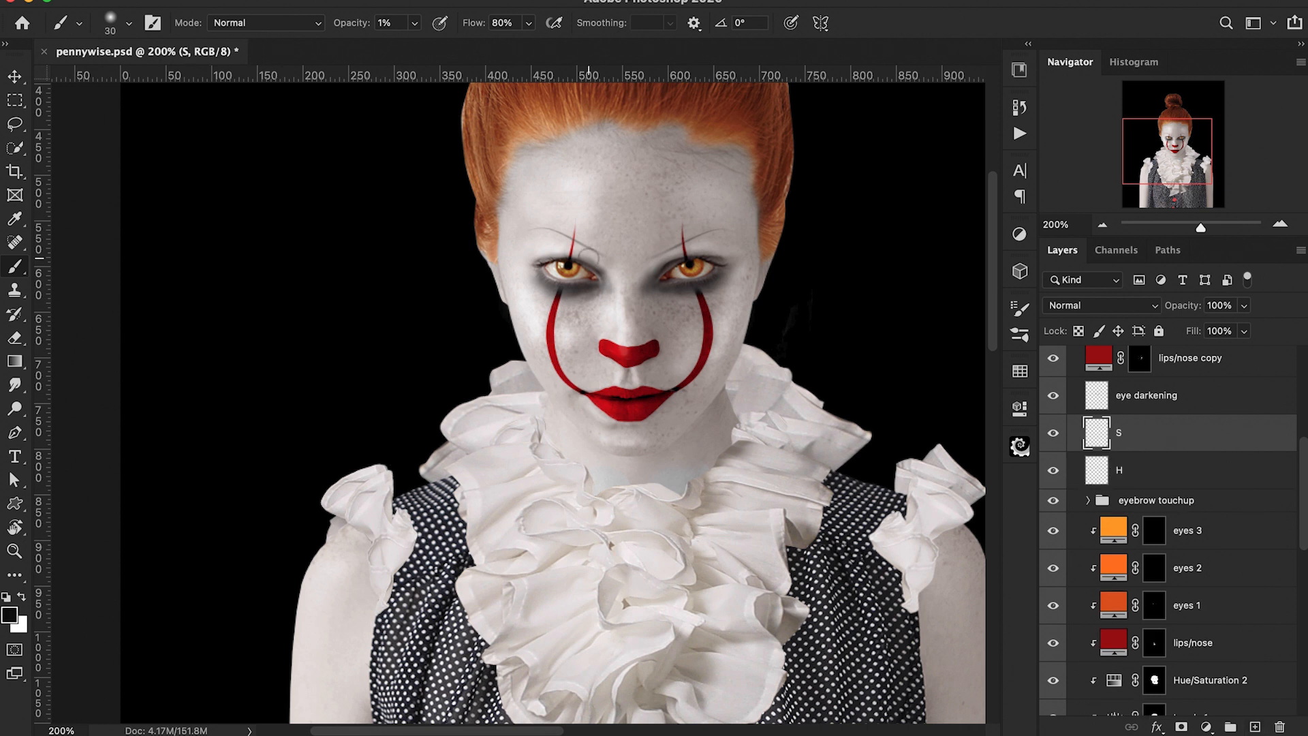
scroll(590, 263, up, 5)
key(bracketleft)
key(bracketleft)
key(bracketleft)
key(bracketleft)
key(bracketleft)
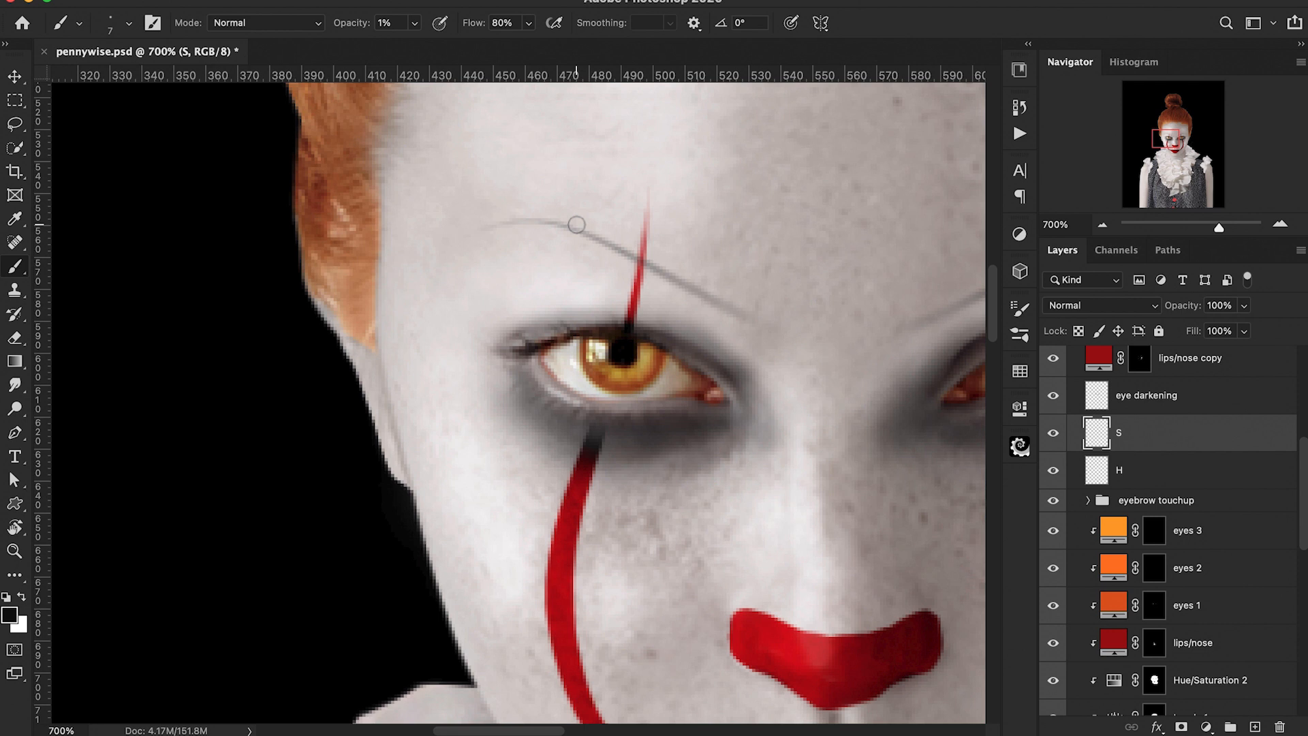
drag(349, 27, 358, 30)
drag(577, 225, 692, 283)
mouse_move(641, 249)
mouse_down()
mouse_move(576, 221)
mouse_move(739, 305)
mouse_up()
key([)
key([)
mouse_move(509, 222)
mouse_down()
mouse_move(547, 222)
mouse_move(719, 310)
mouse_up()
drag(572, 225, 512, 221)
Step: Set the S layer's opacity to 67%
key(super+minus)
key(super+minus)
key(super+minus)
key(super+minus)
key(super+minus)
key(super+minus)
key(super+plus)
drag(1179, 310, 1157, 313)
key(super+plus)
key(super+plus)
key(super+plus)
key(super+plus)
key(super+plus)
Step: Paint further soft black shading strokes on the S layer with a larger brush
drag(962, 359, 557, 440)
key(])
key(])
key(])
drag(493, 609, 463, 512)
key(])
key(])
key(])
drag(472, 427, 482, 529)
key(])
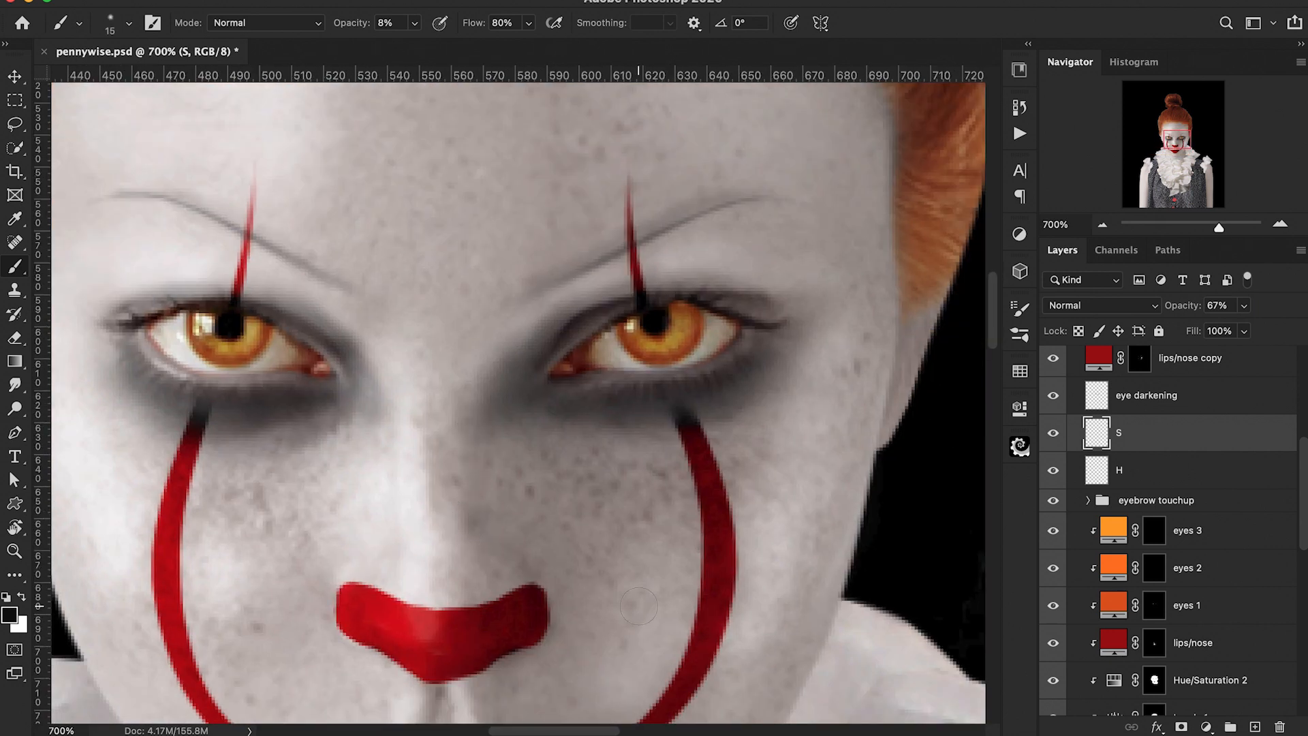
key(super+minus)
key(super+minus)
key(super+minus)
key(super+minus)
key(e)
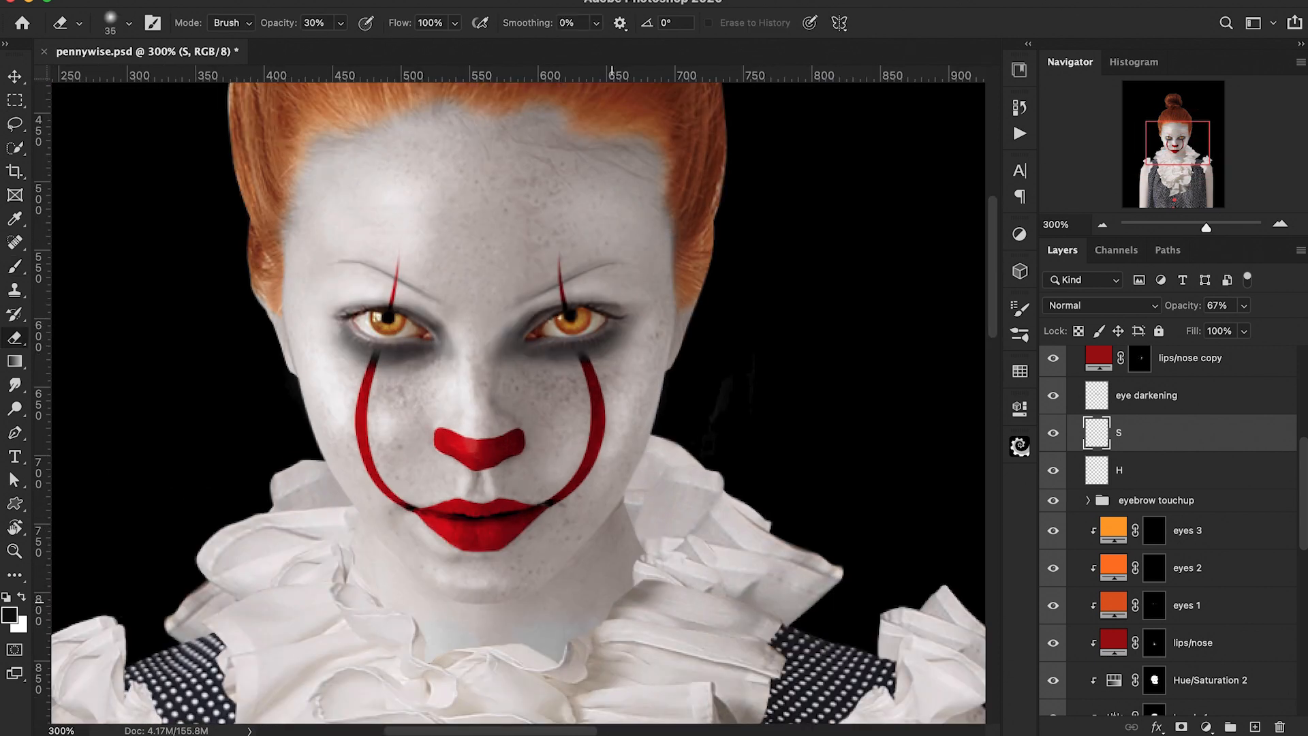
key(b)
key(])
key(])
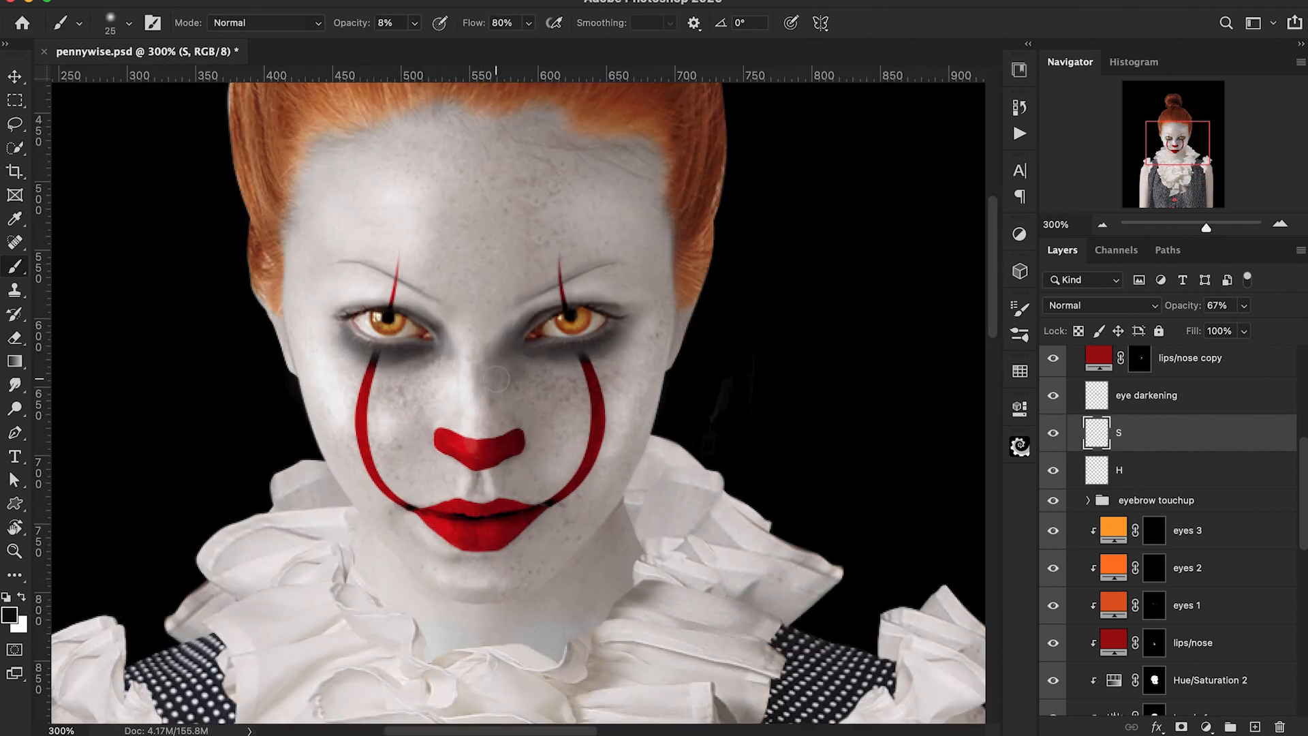
key(bracketleft)
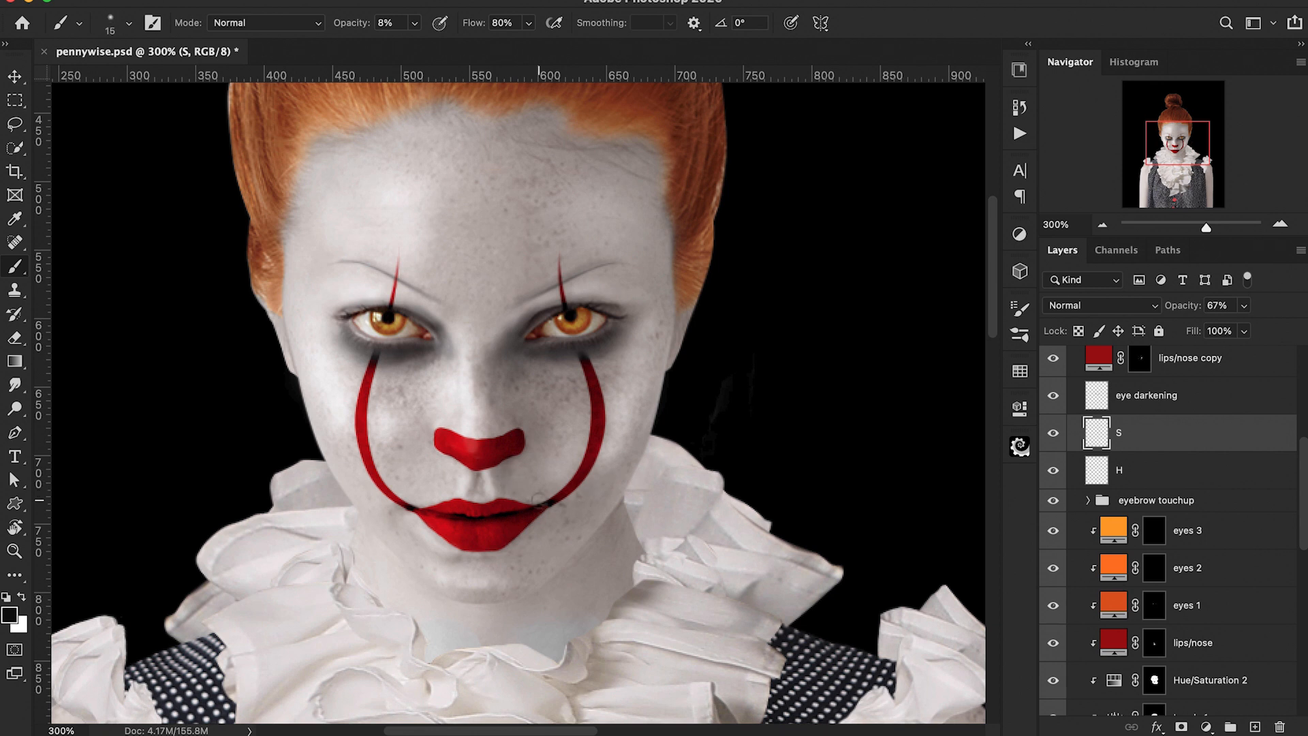
key(bracketright)
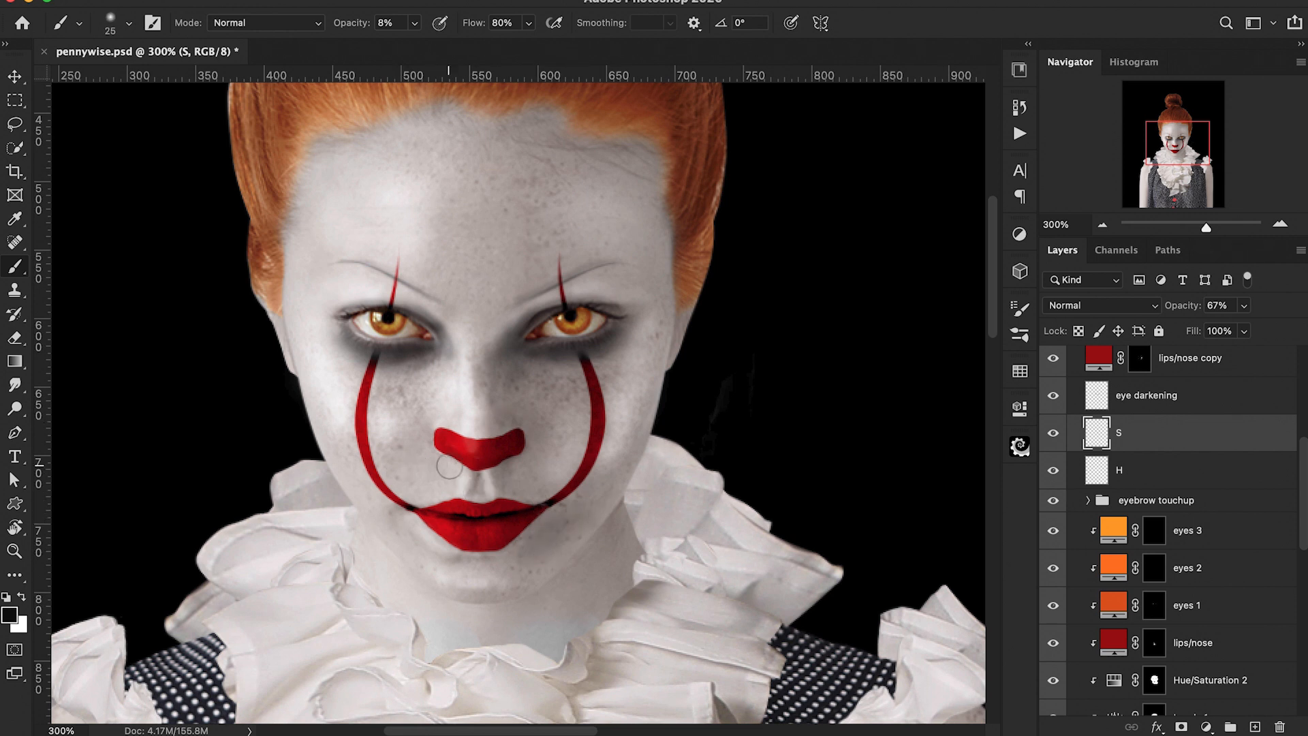
scroll(436, 381, down, 3)
key(bracketright)
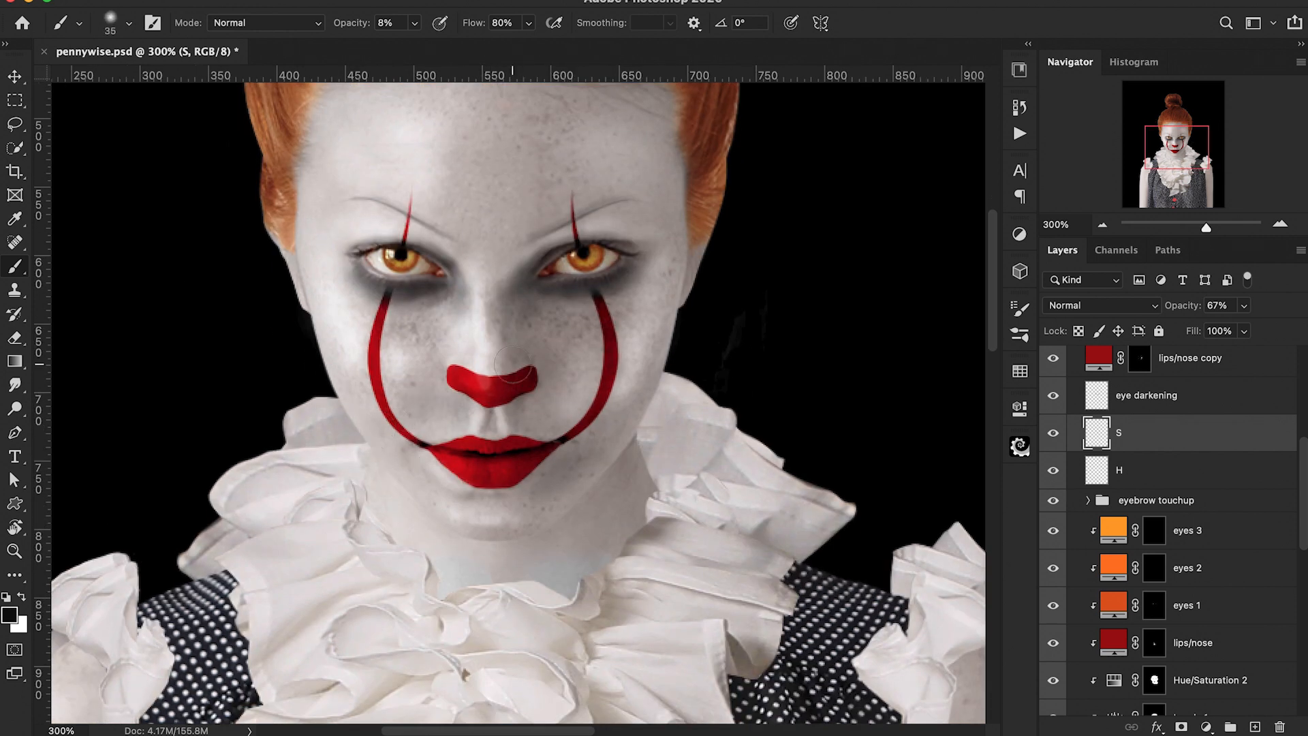
scroll(514, 371, up, 2)
scroll(370, 256, up, 5)
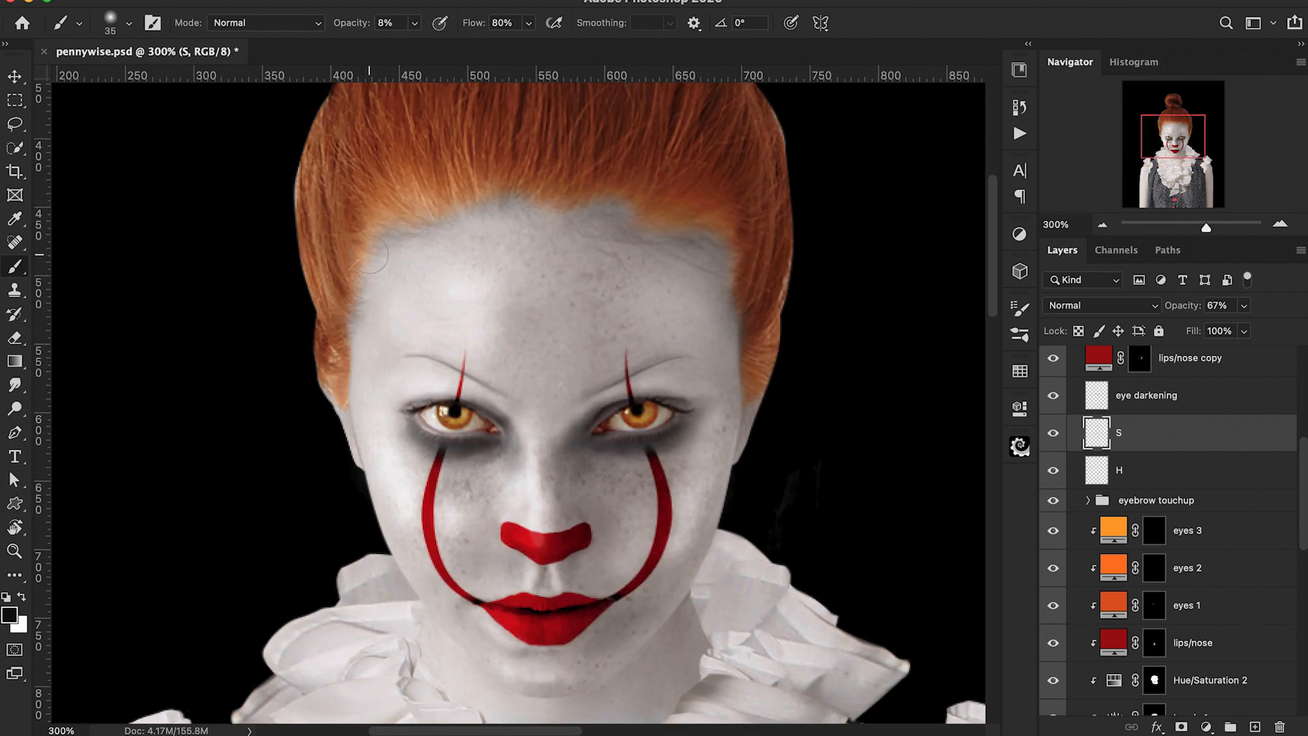
scroll(370, 255, down, 4)
key(bracketleft)
key(bracketleft)
key(bracketleft)
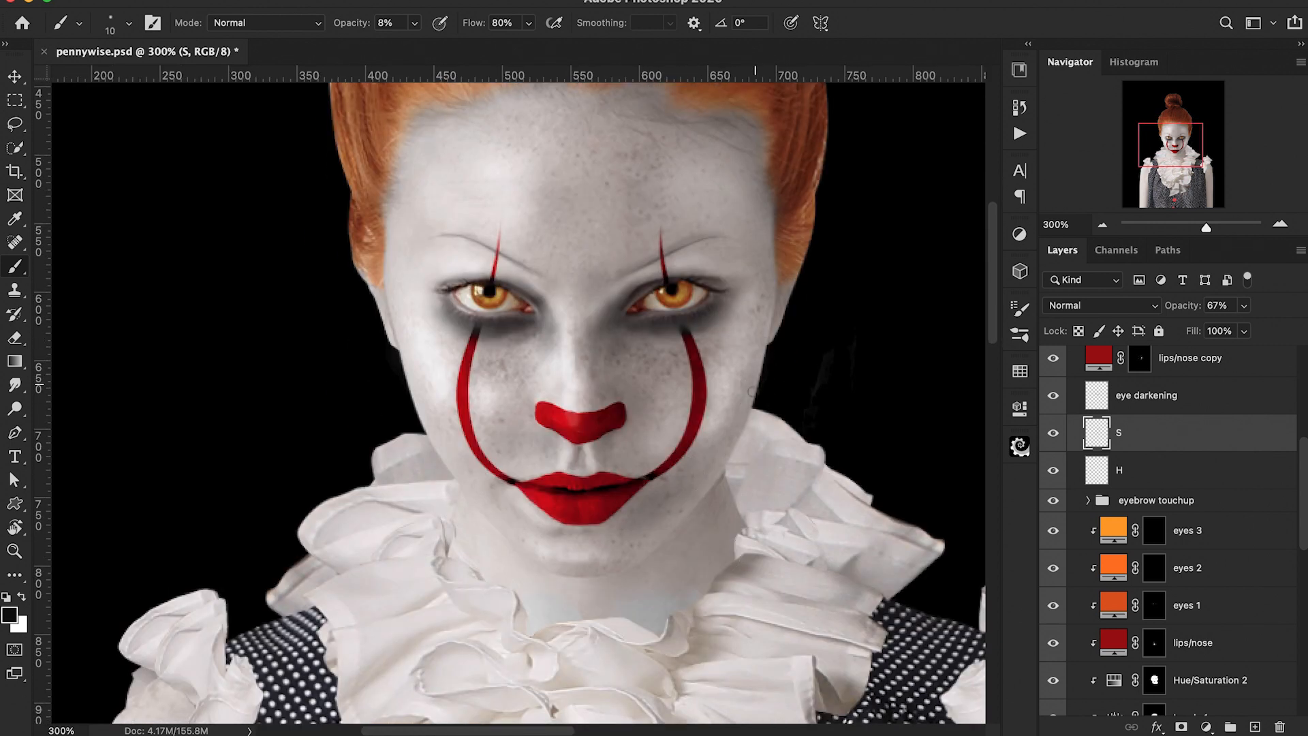
Step: Add a new clipped layer above the eyes 3 layer and name it S
scroll(1174, 508, down, 2)
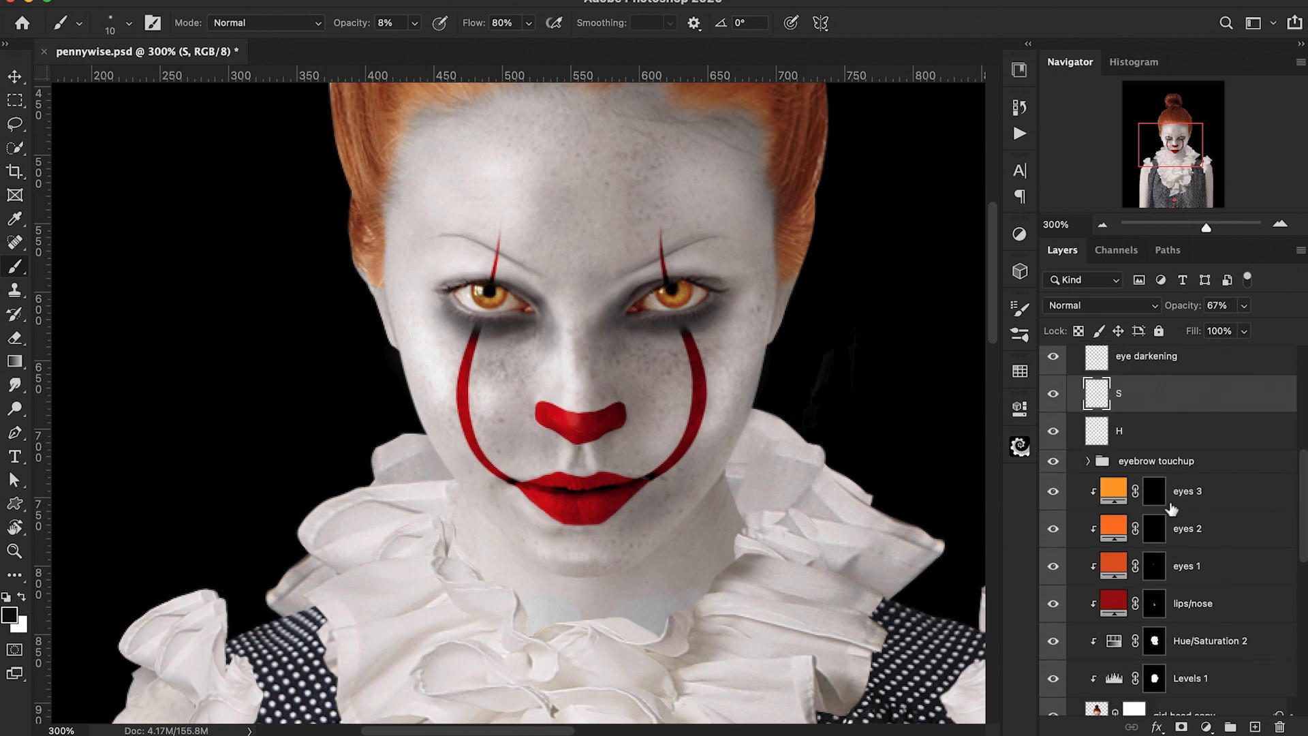
click(1173, 483)
key(alt+shift+super+n)
double_click(1142, 472)
text(S)
key(Return)
Step: Paint soft black shading along the right side of the jaw and neck on the new S layer at 30% brush opacity
key(bracketright)
key(bracketright)
key(bracketright)
key(bracketright)
key(3)
mouse_move(774, 360)
mouse_down()
mouse_move(740, 468)
mouse_move(710, 507)
mouse_up()
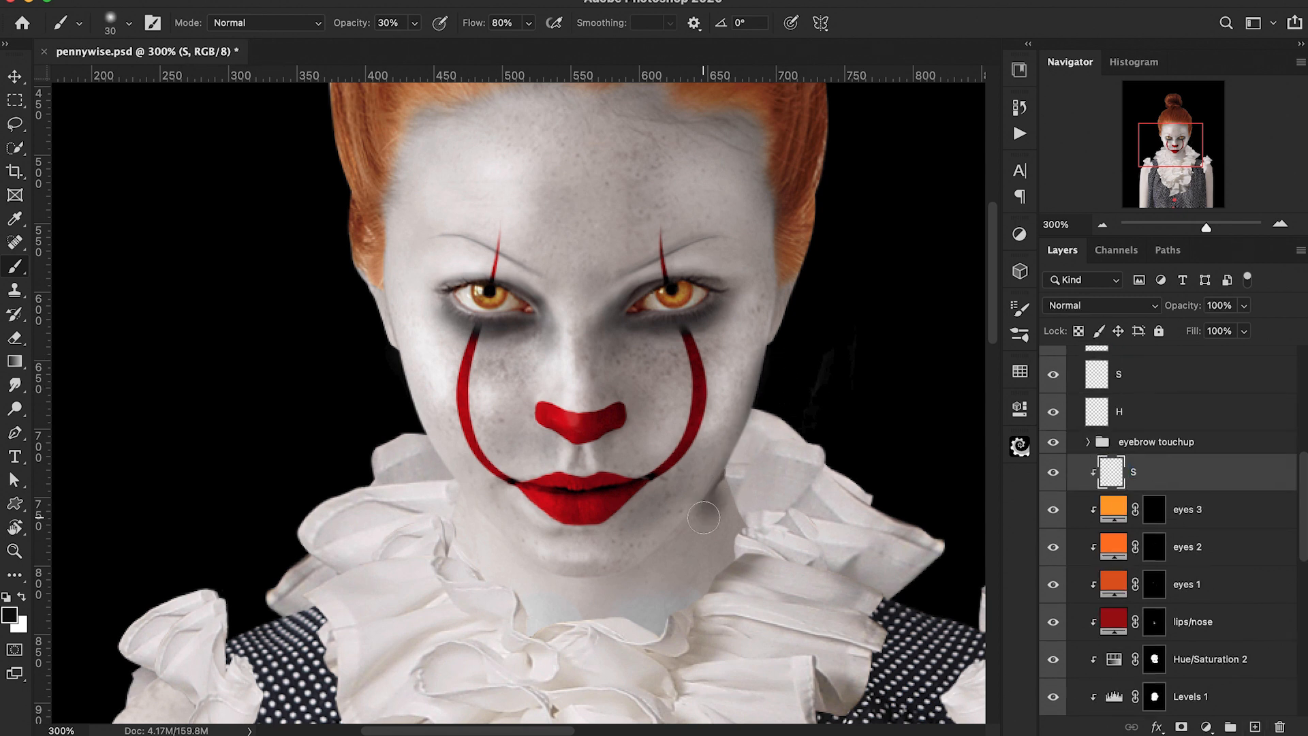
scroll(774, 368, up, 3)
drag(774, 366, 753, 420)
scroll(753, 421, down, 1)
key(super+minus)
drag(825, 396, 868, 359)
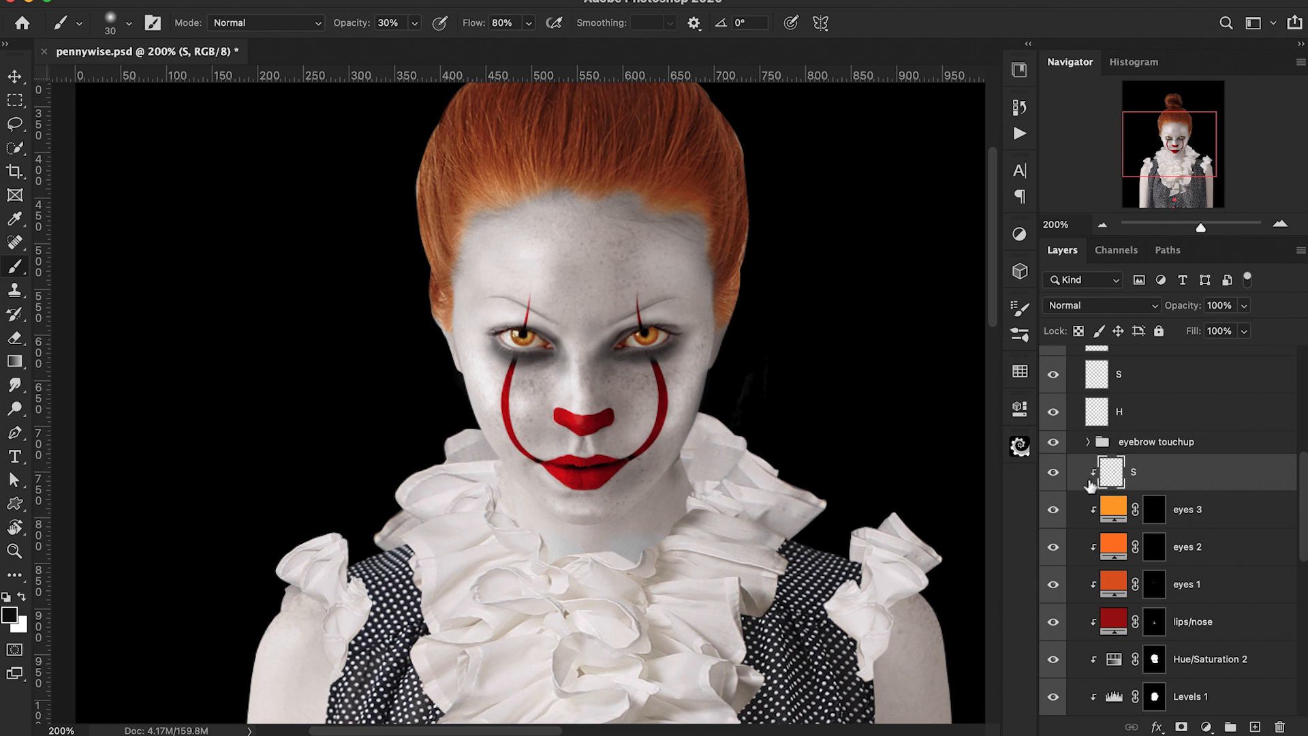
key(super+minus)
scroll(1167, 472, up, 1)
Step: Add a new layer named Lip H above the H layer
click(1102, 434)
key(super+plus)
key(super+plus)
key(super+plus)
key(super+plus)
key(x)
key(bracketleft)
key(bracketleft)
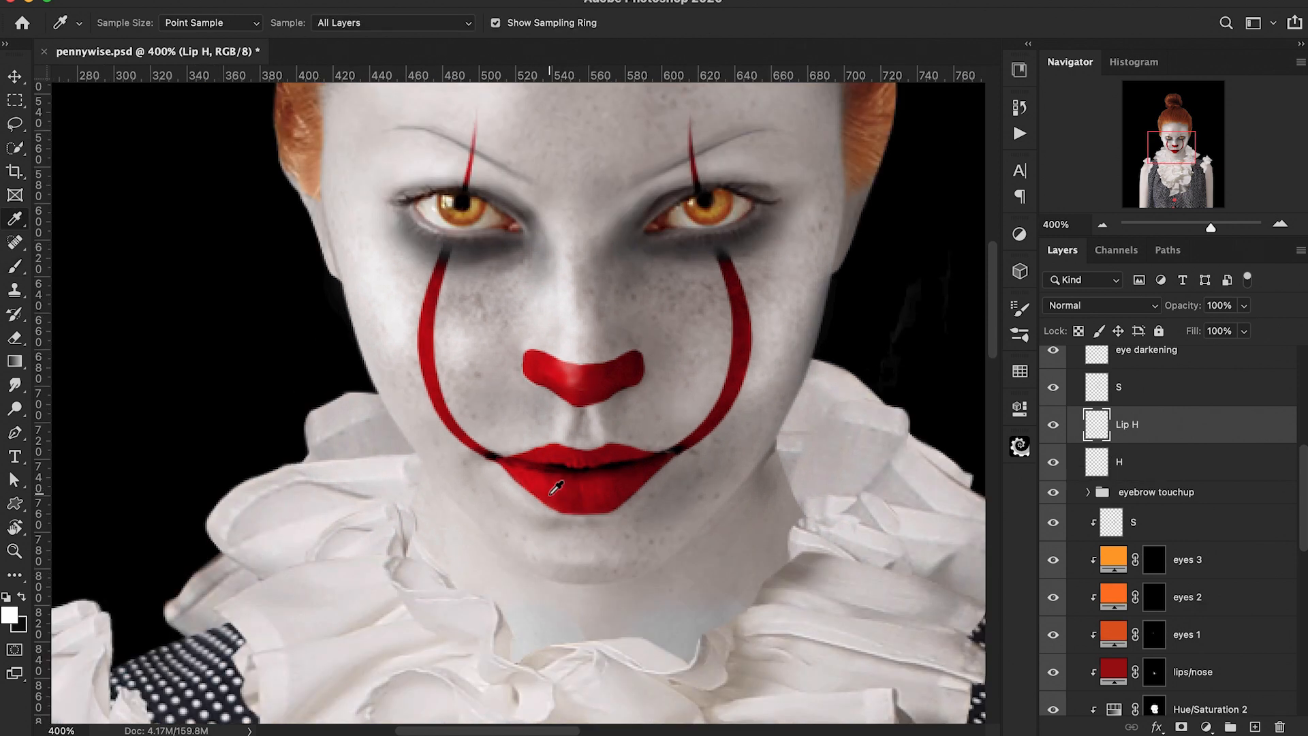
alt+click(404, 477)
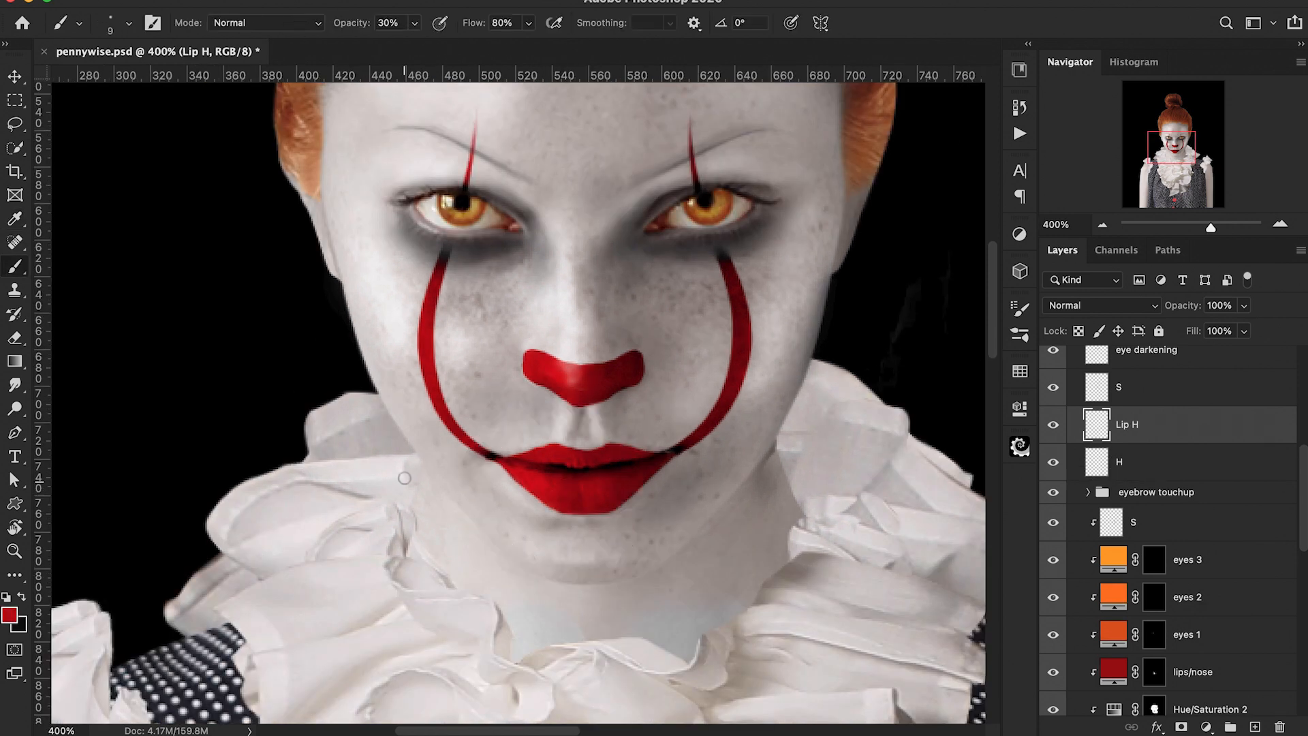
Step: Set the foreground colour to a light pink
click(10, 615)
click(868, 56)
drag(867, 56, 879, 6)
click(1219, 34)
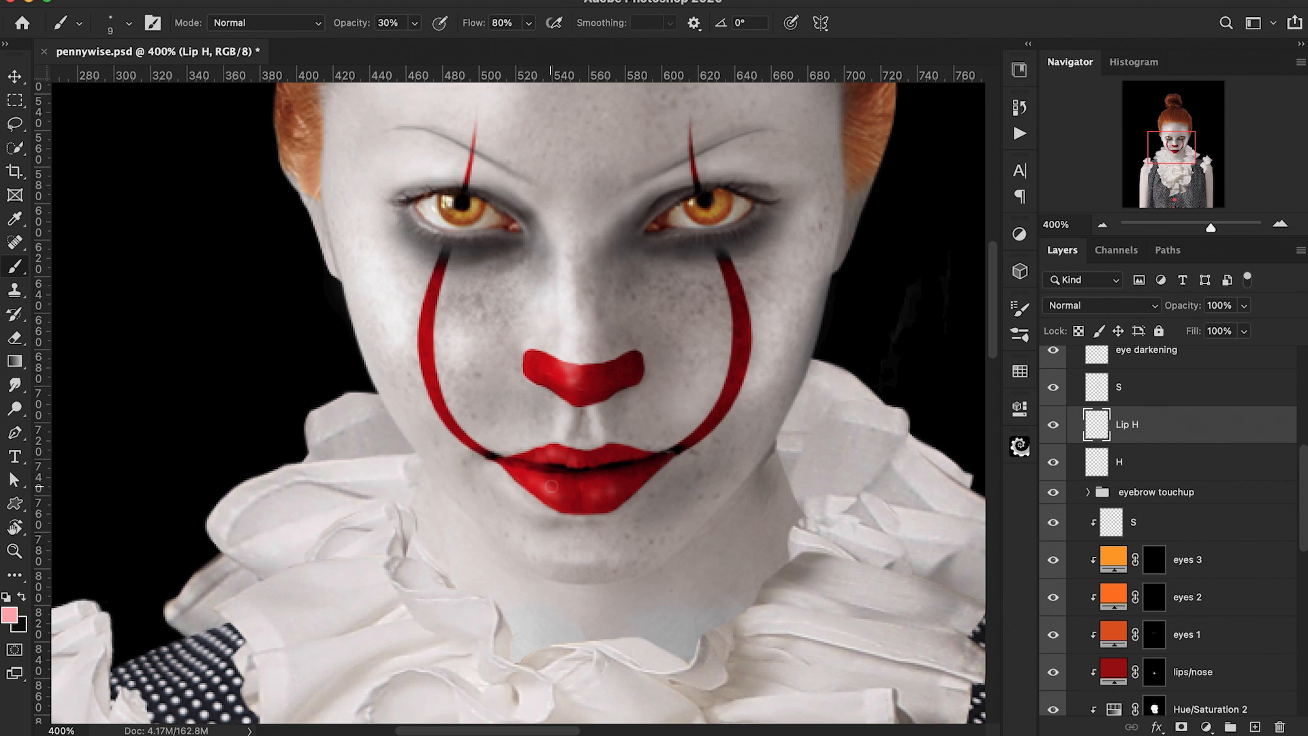
Step: Undo the last two actions and dab a light pink highlight onto the lower lip with a 20 px brush
key(super+z)
key(super+z)
key(bracketright)
key(bracketright)
click(558, 491)
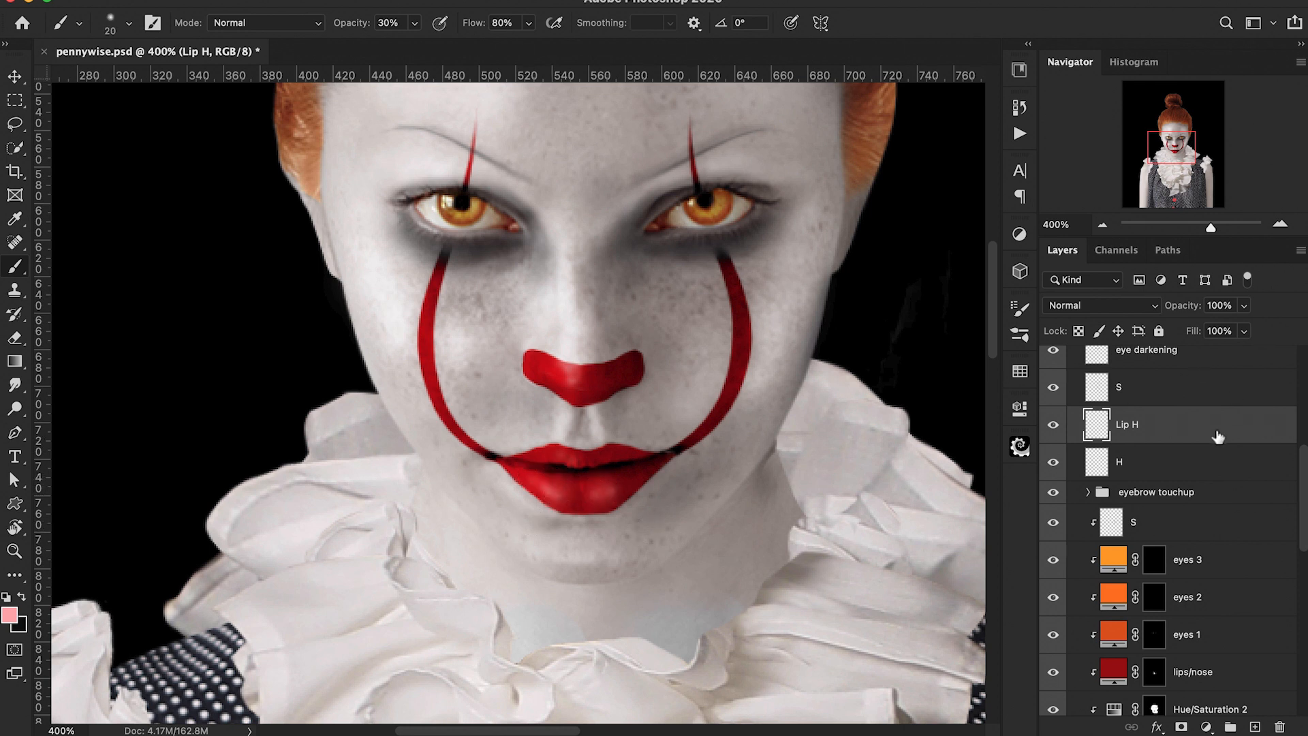
Step: Adjust the Lip H layer's blending options
double_click(1218, 436)
drag(849, 375, 908, 381)
click(1240, 46)
scroll(870, 257, down, 3)
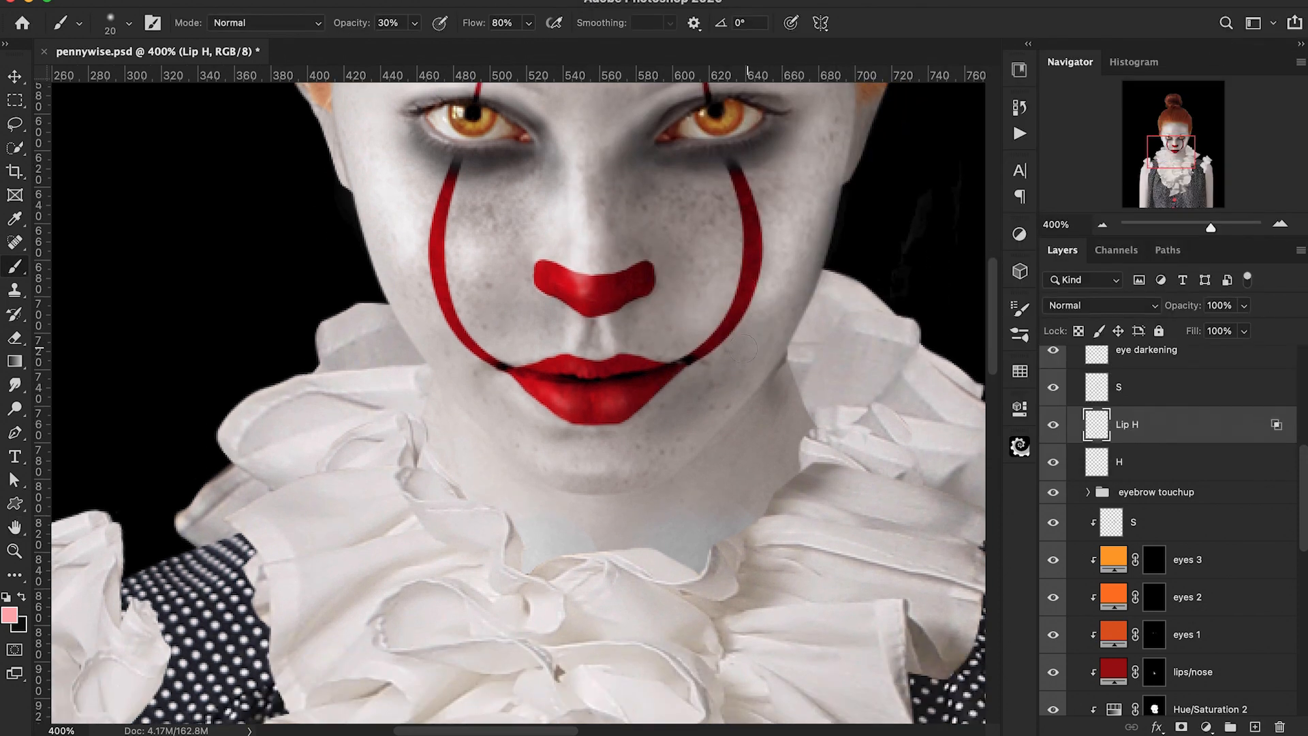
Step: Toggle the visibility of the Girl head group and the S layer to compare the shading before and after
key(bracketleft)
key(bracketleft)
key(bracketleft)
key(bracketleft)
key(bracketleft)
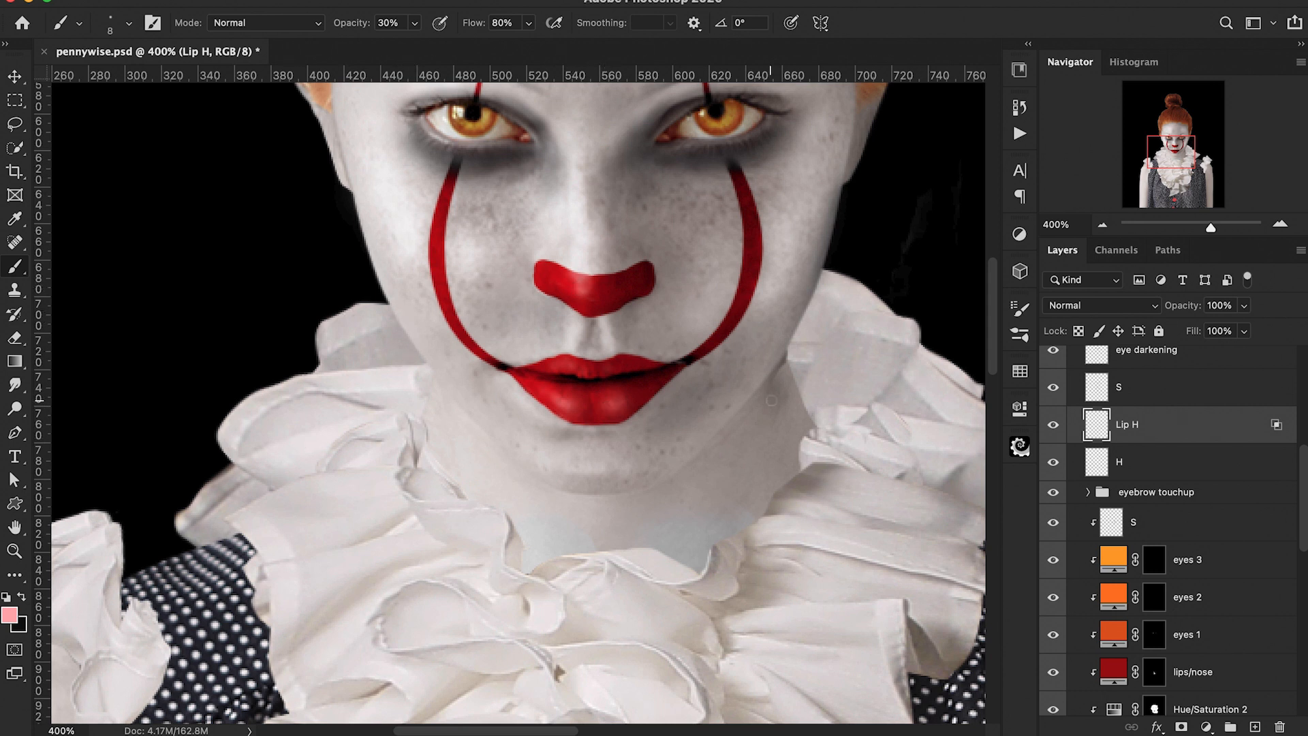
key(super+minus)
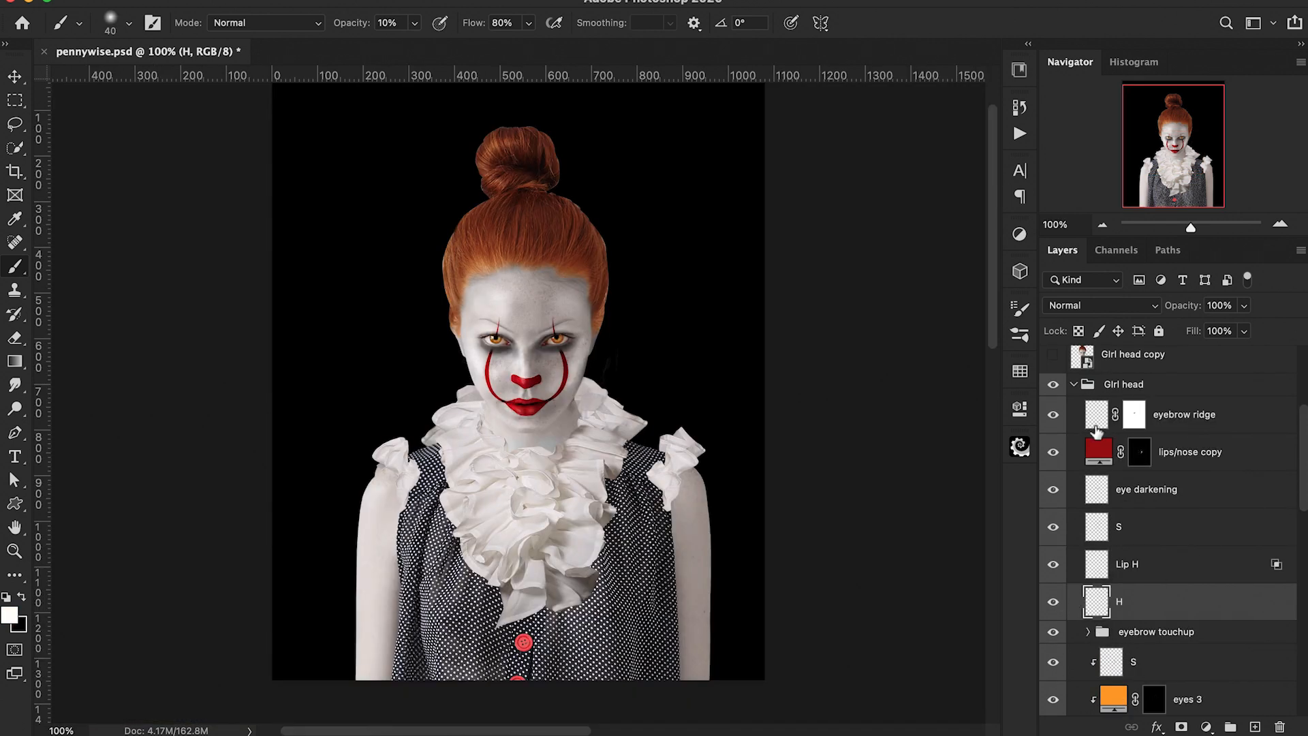
click(1053, 385)
click(1053, 385)
click(1102, 533)
click(1050, 529)
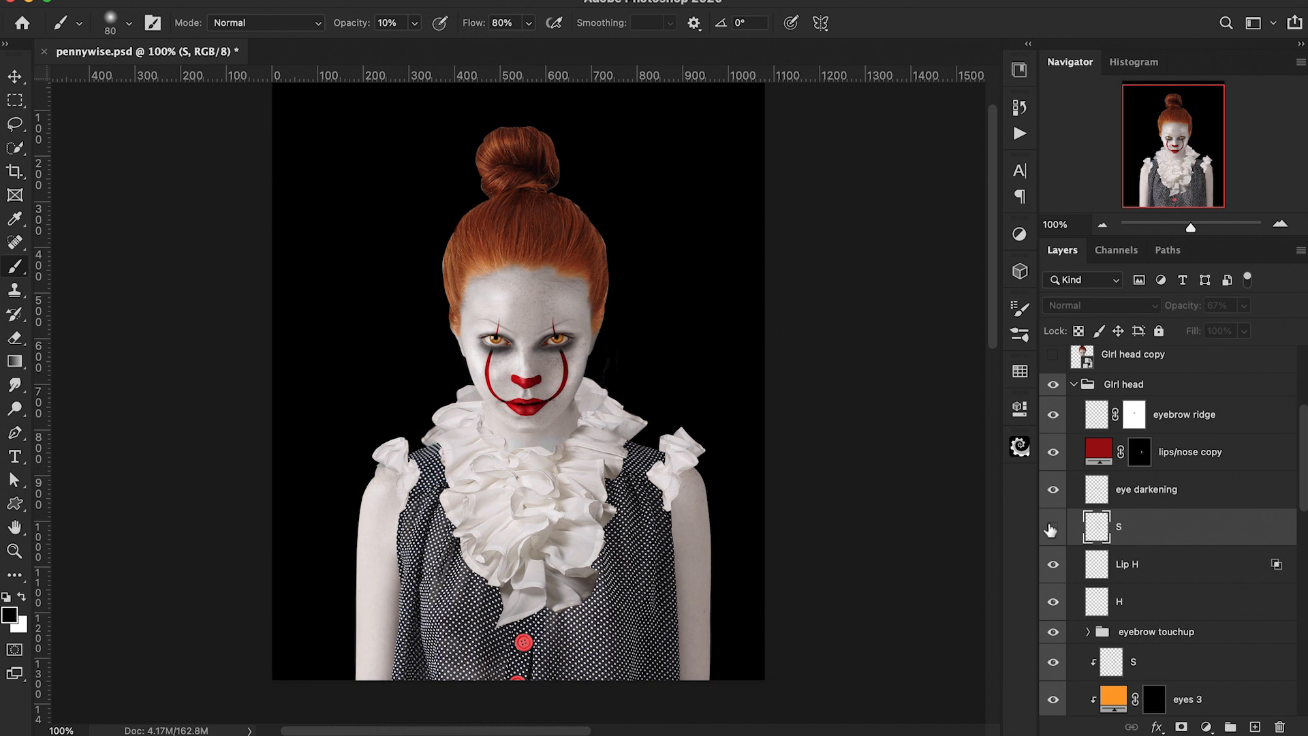
click(1051, 530)
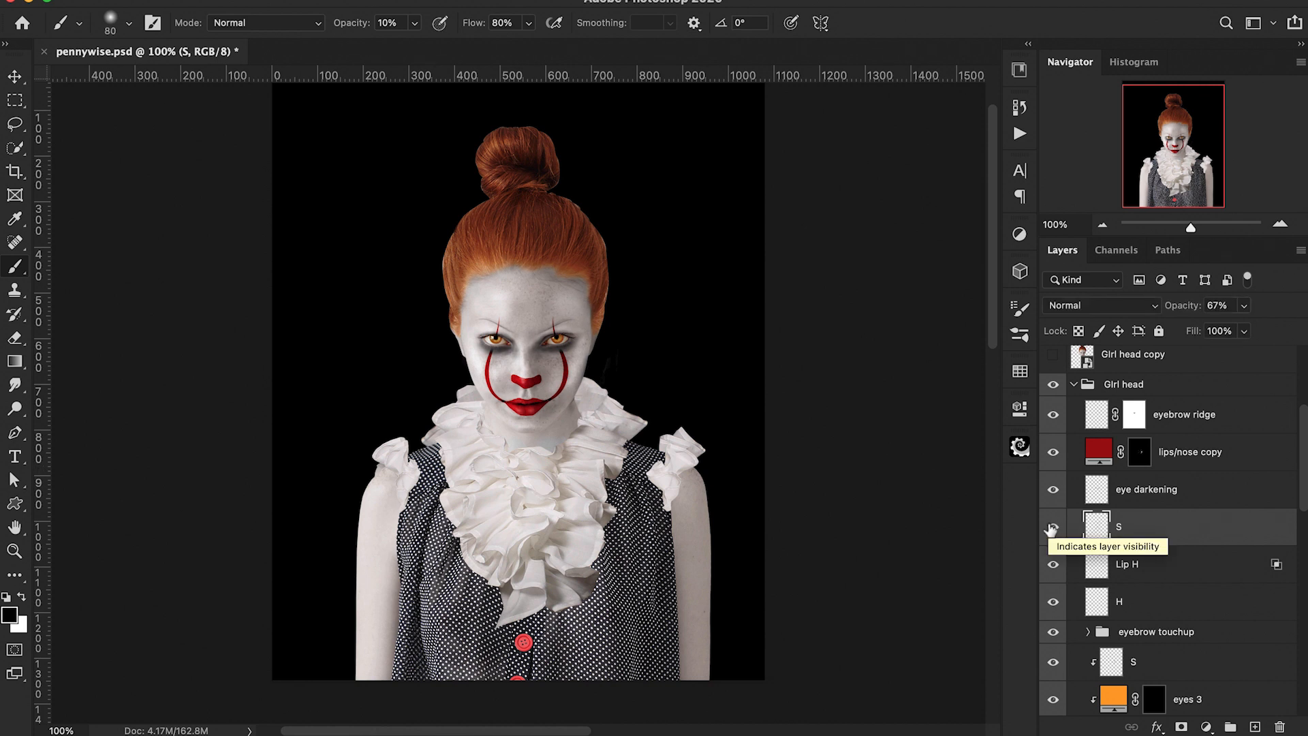
Step: On a new clipped layer S in the Girl body group, paint soft shading down the right arm at 10% brush opacity
scroll(1051, 527, down, 5)
scroll(1051, 528, up, 8)
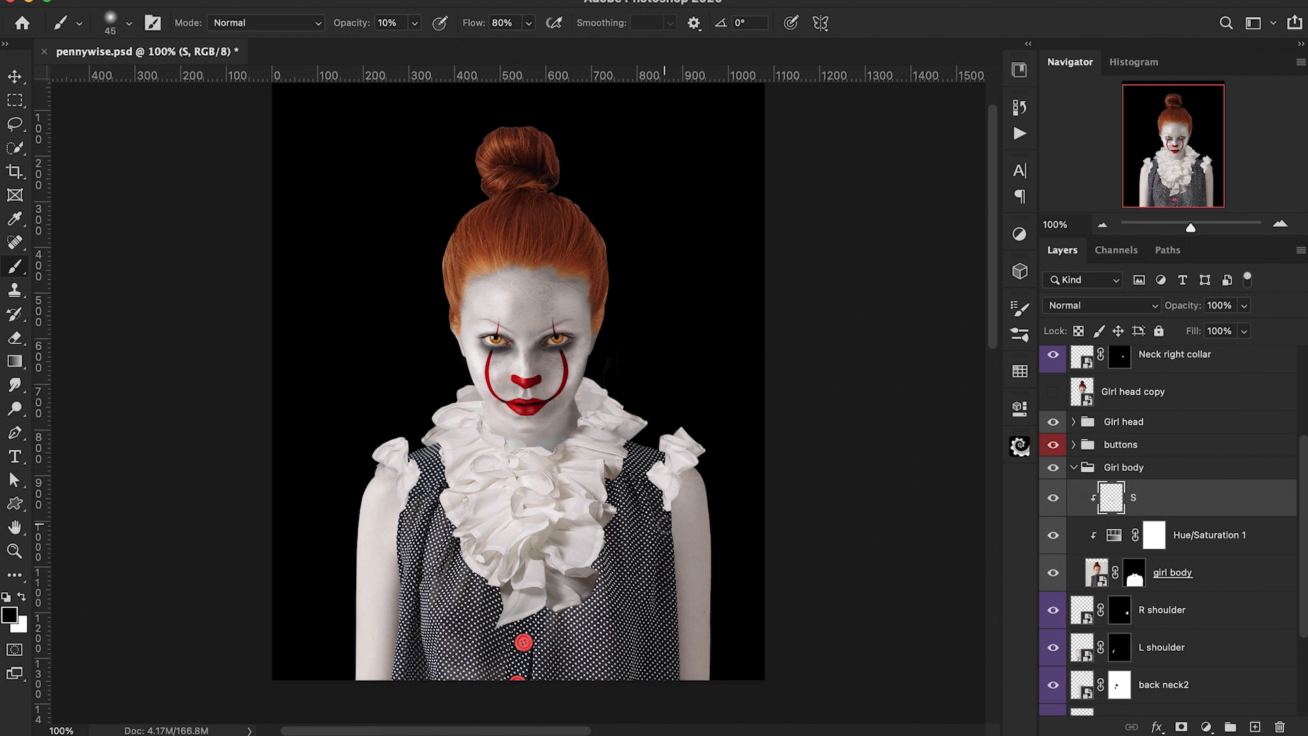
drag(694, 479, 710, 676)
key(bracketleft)
key(bracketleft)
key(bracketleft)
key(1)
key(bracketright)
key(bracketright)
mouse_move(676, 497)
mouse_down()
mouse_move(691, 478)
mouse_move(728, 685)
mouse_up()
drag(676, 503, 677, 675)
Step: Paint further soft shading across the collar ruffles and shoulder at 10% brush opacity with varied brush sizes
drag(349, 27, 342, 27)
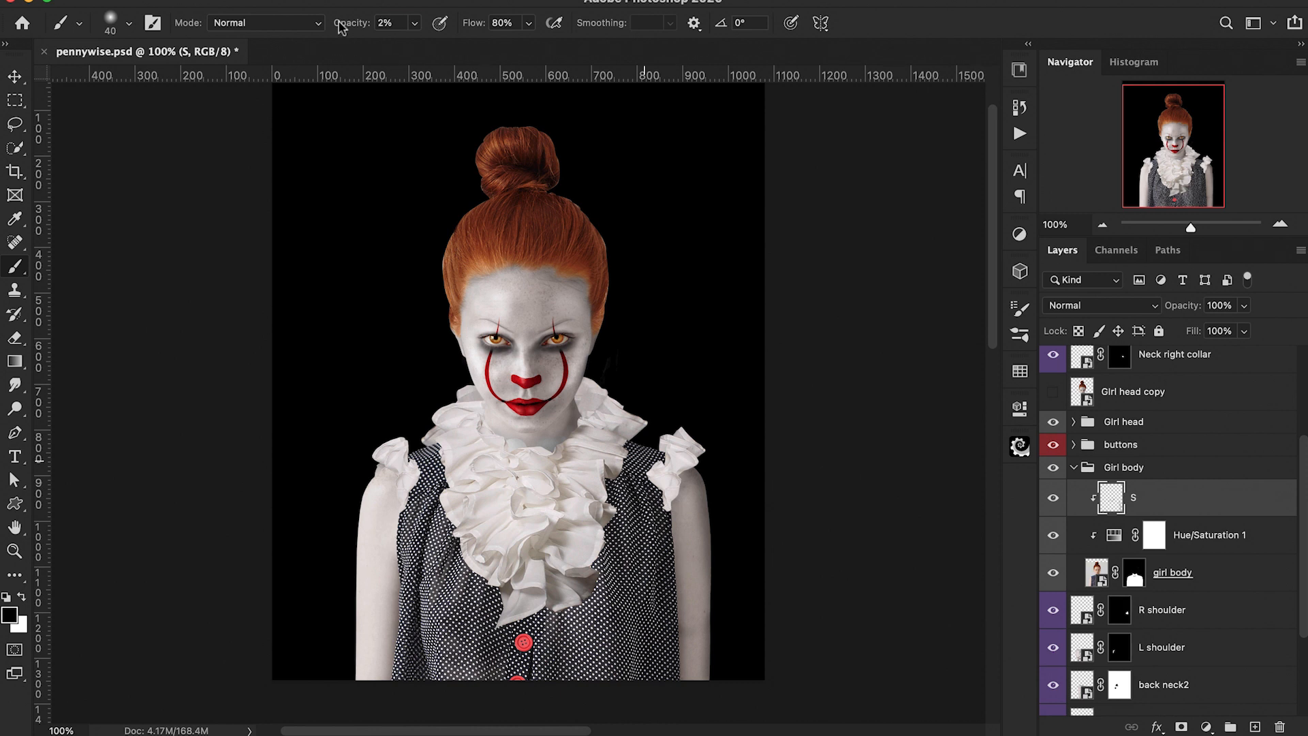
key(1)
key(bracketleft)
key(bracketleft)
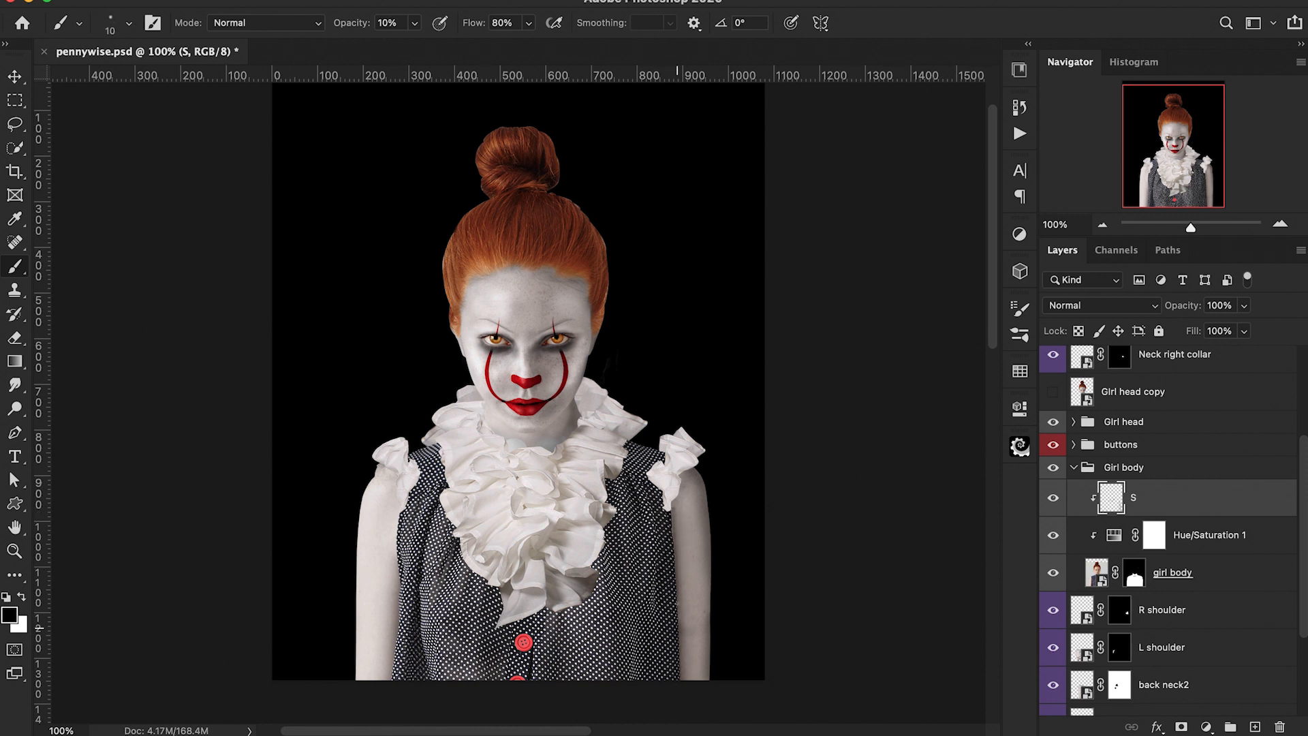
key(super+plus)
key(super+plus)
drag(677, 627, 548, 291)
key(bracketright)
key(bracketright)
key(bracketright)
drag(851, 293, 829, 399)
key(super+minus)
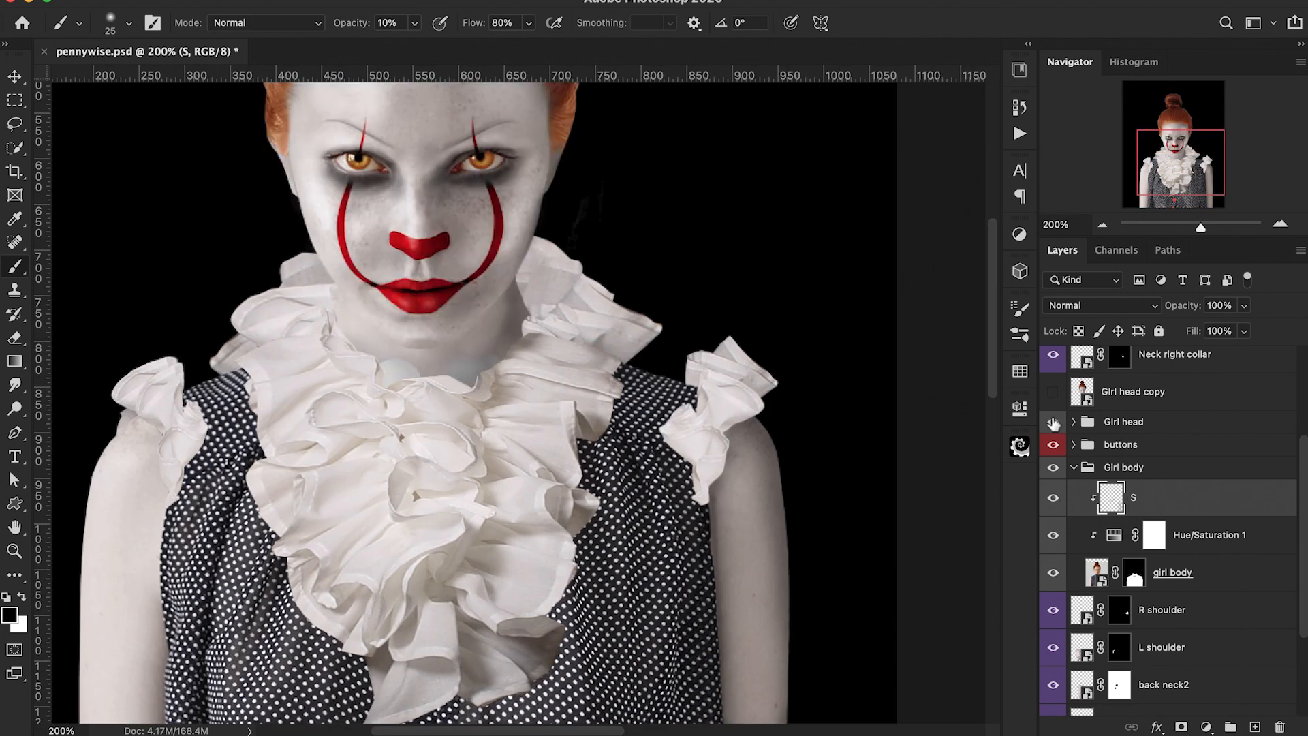
Step: Add a layer mask to the Girl head group and paint on it along the chin and neck at 90% opacity
click(1124, 422)
click(1181, 727)
key(9)
drag(402, 374, 468, 370)
key(bracketright)
key(bracketright)
click(1053, 393)
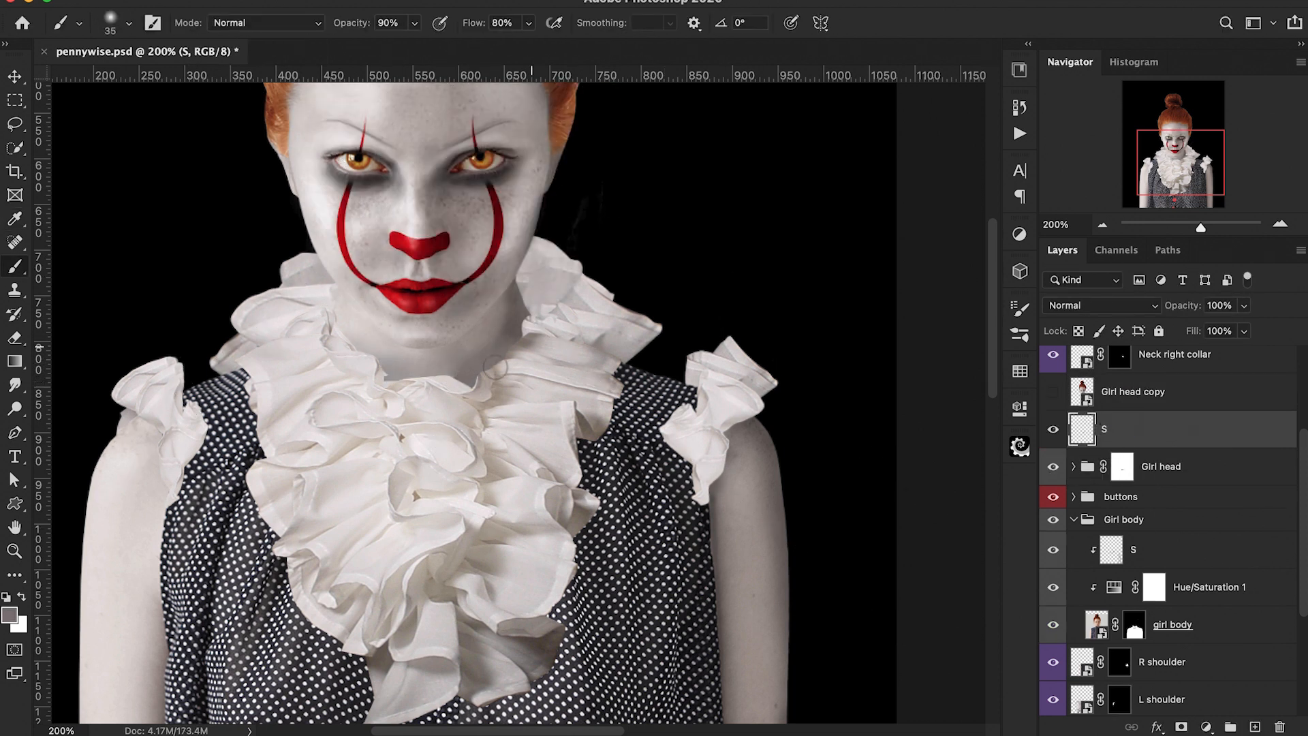
Step: Toggle the S layer's visibility to check the neck shading
key(e)
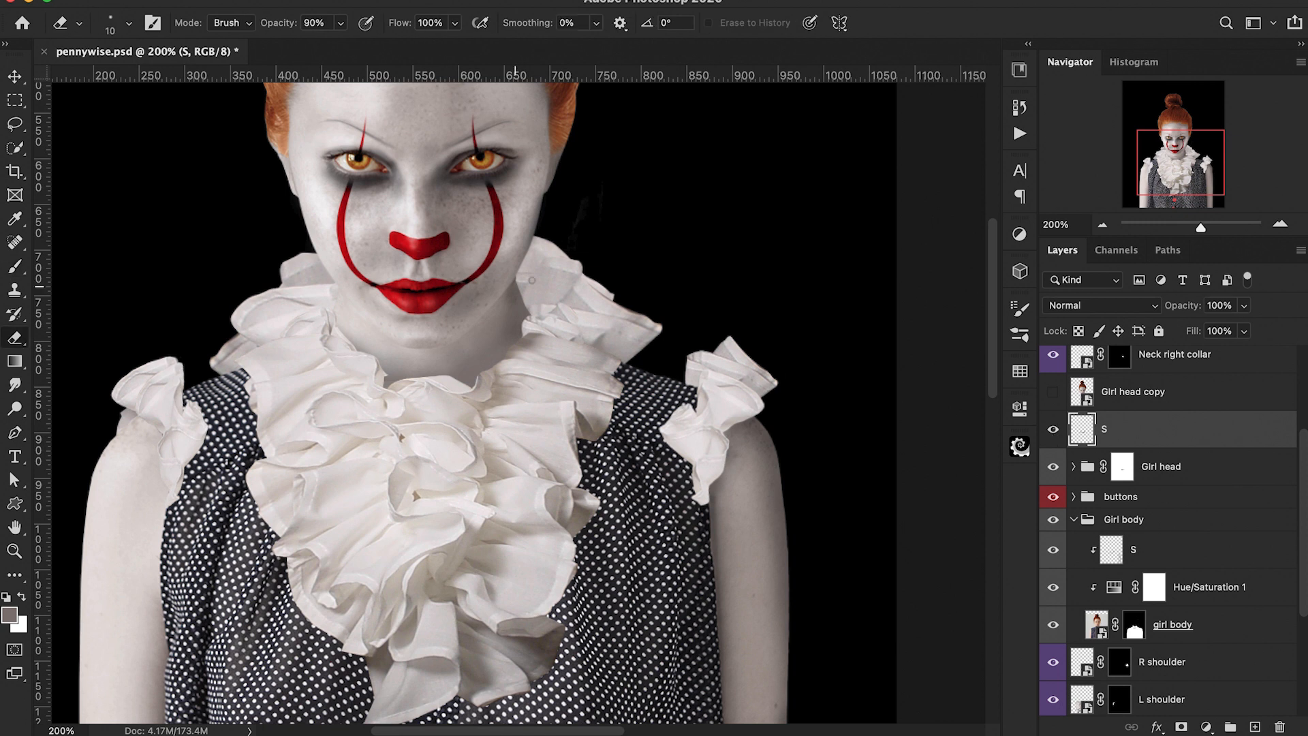
key(bracketright)
scroll(1124, 432, down, 1)
click(1053, 432)
click(1053, 432)
click(1122, 432)
key(b)
key(2)
key(bracketleft)
key(super+minus)
key(super+equal)
click(1054, 434)
click(1055, 434)
click(1054, 434)
click(1055, 434)
Step: Paint over the Girl head group's mask below the chin at 90% brush opacity
key(9)
drag(515, 309, 470, 341)
key(super+minus)
key(super+equal)
key(super+equal)
click(1054, 434)
click(1054, 435)
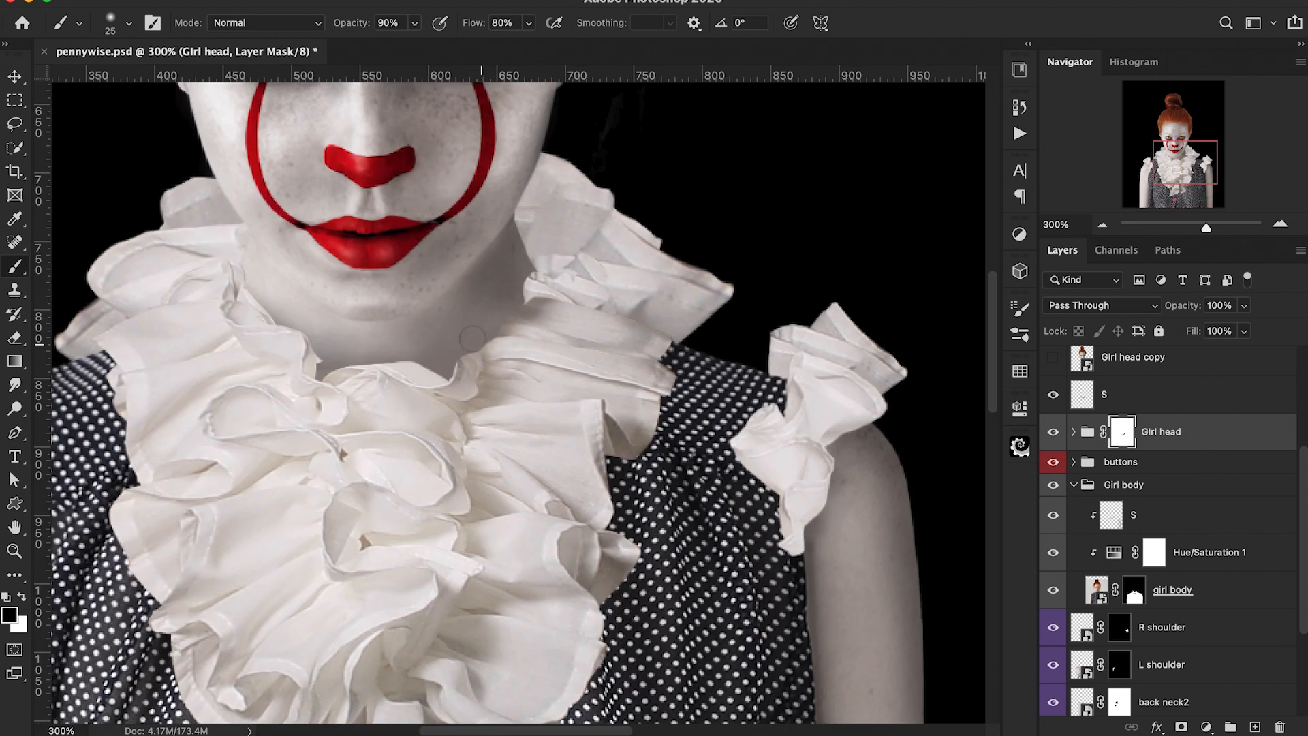
Step: Add a new layer above S and name it S face 2
click(1087, 399)
key(bracketleft)
key(bracketleft)
key(bracketleft)
key(bracketleft)
key(bracketleft)
key(bracketleft)
key(bracketleft)
key(bracketleft)
click(1254, 727)
double_click(1115, 394)
text(S face 2)
key(Return)
Step: Paint soft shading under the chin on the S face 2 layer with a 10% opacity black brush
key(2)
key(d)
key(1)
scroll(413, 306, up, 4)
key(bracketright)
key(bracketright)
key(bracketright)
key(bracketright)
key(bracketright)
key(bracketright)
key(bracketright)
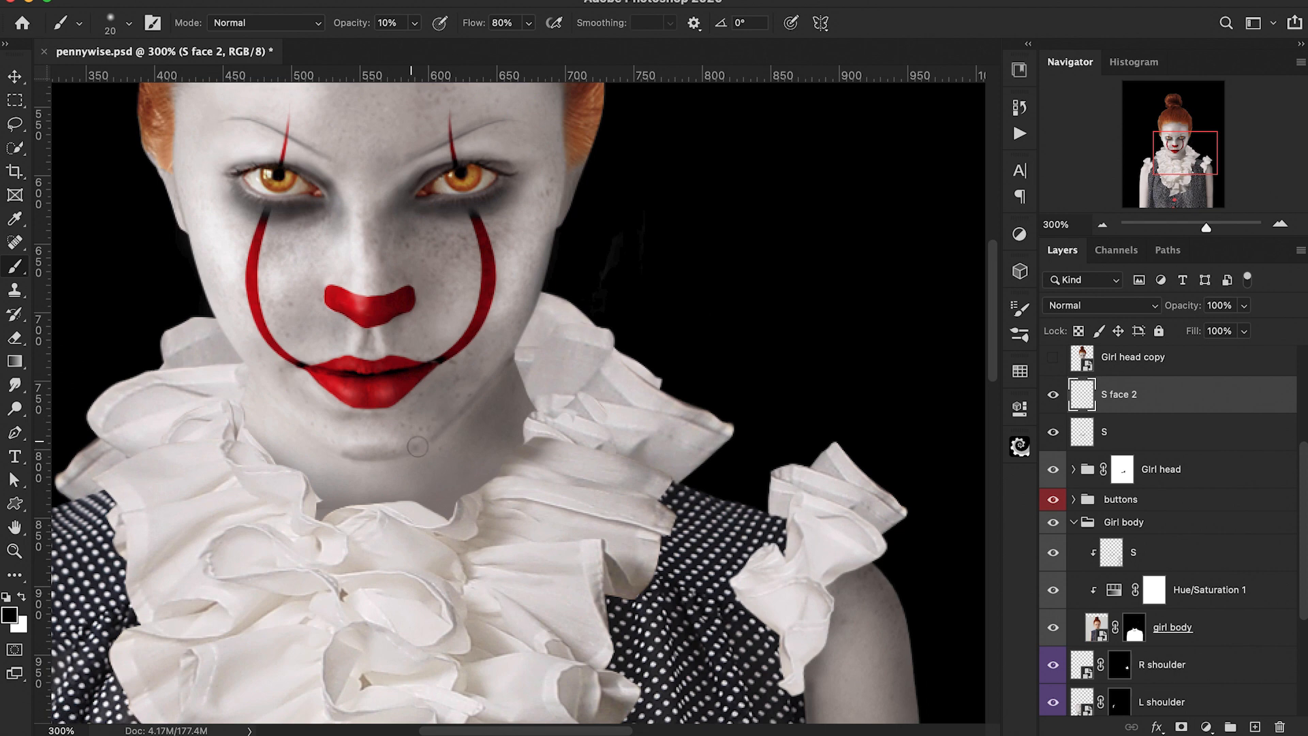
key(super+minus)
key(super+minus)
key(super+equal)
key(super+equal)
key(super+equal)
key(super+equal)
key(super+equal)
drag(490, 319, 335, 461)
Step: Erase part of the new chin shading on the S face 2 layer
key(super+minus)
key(super+minus)
key(super+minus)
key(super+minus)
key(super+minus)
key(super+equal)
key(super+equal)
key(super+equal)
key(super+equal)
key(e)
drag(469, 350, 381, 421)
key(bracketleft)
key(bracketleft)
key(bracketleft)
key(2)
key(super+minus)
key(super+minus)
key(super+minus)
key(super+minus)
key(super+equal)
key(super+equal)
key(super+equal)
key(super+equal)
key(super+minus)
key(super+minus)
key(super+minus)
key(super+minus)
key(super+equal)
key(super+equal)
key(super+equal)
key(super+equal)
key(1)
key(b)
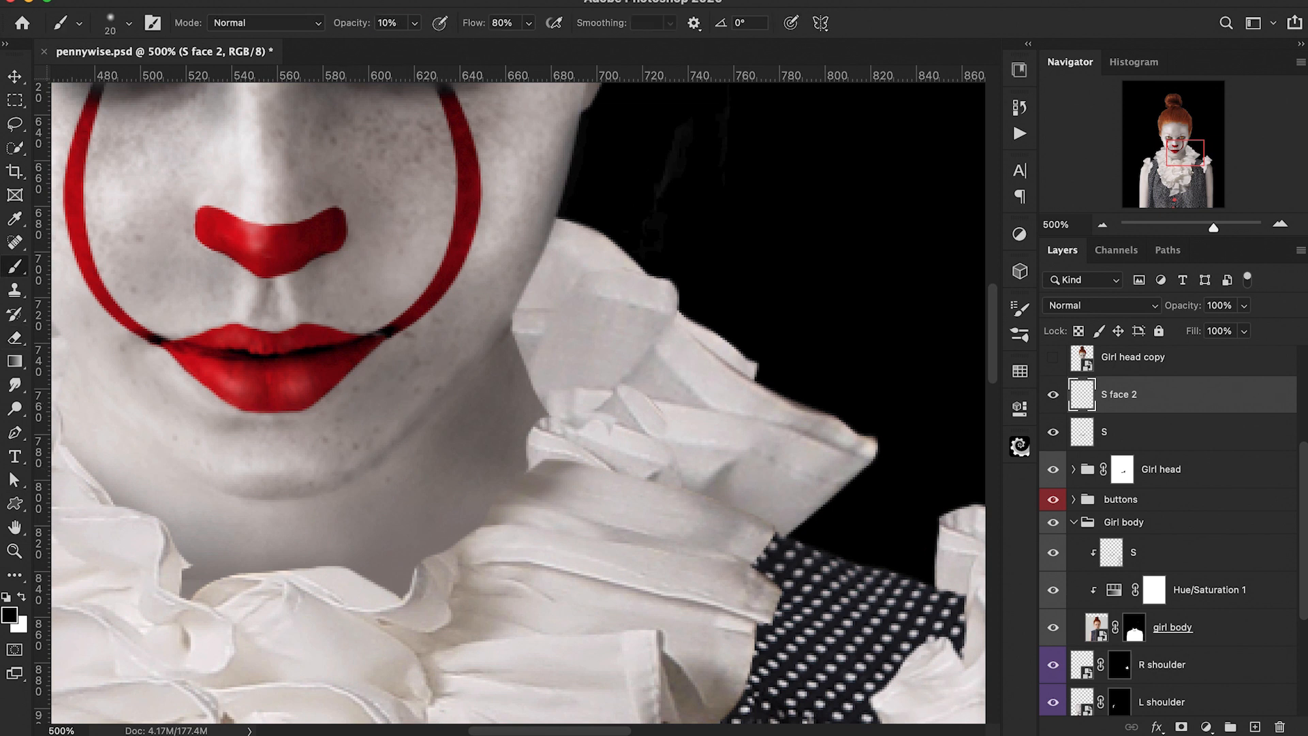
Step: Toggle the head's S layer on and off to compare the chin shading
click(1131, 432)
click(1053, 432)
click(1053, 432)
click(1053, 470)
click(1053, 470)
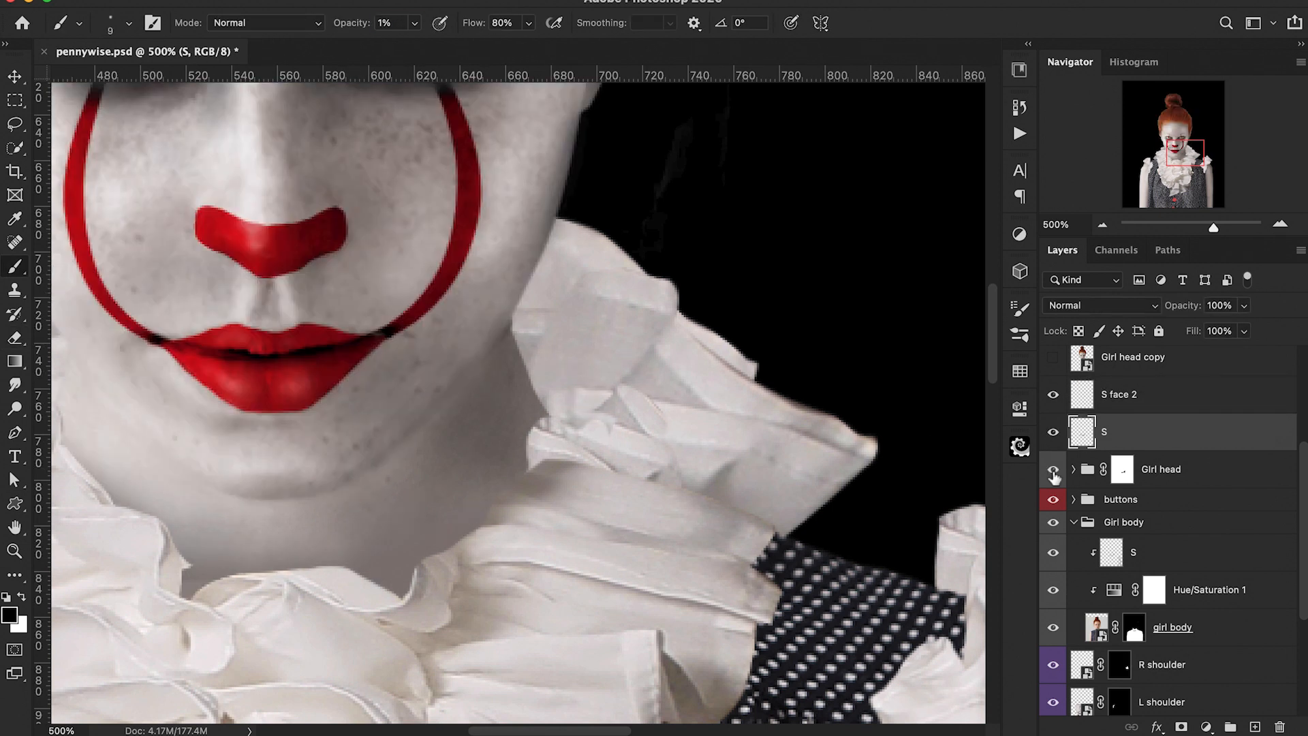
Step: Select the S layer inside the Girl body group and paint shading across the neck at 10% brush opacity
click(1131, 394)
click(1145, 553)
key(bracketright)
key(bracketright)
key(1)
drag(402, 453, 486, 368)
drag(360, 25, 362, 30)
key(bracketleft)
key(bracketleft)
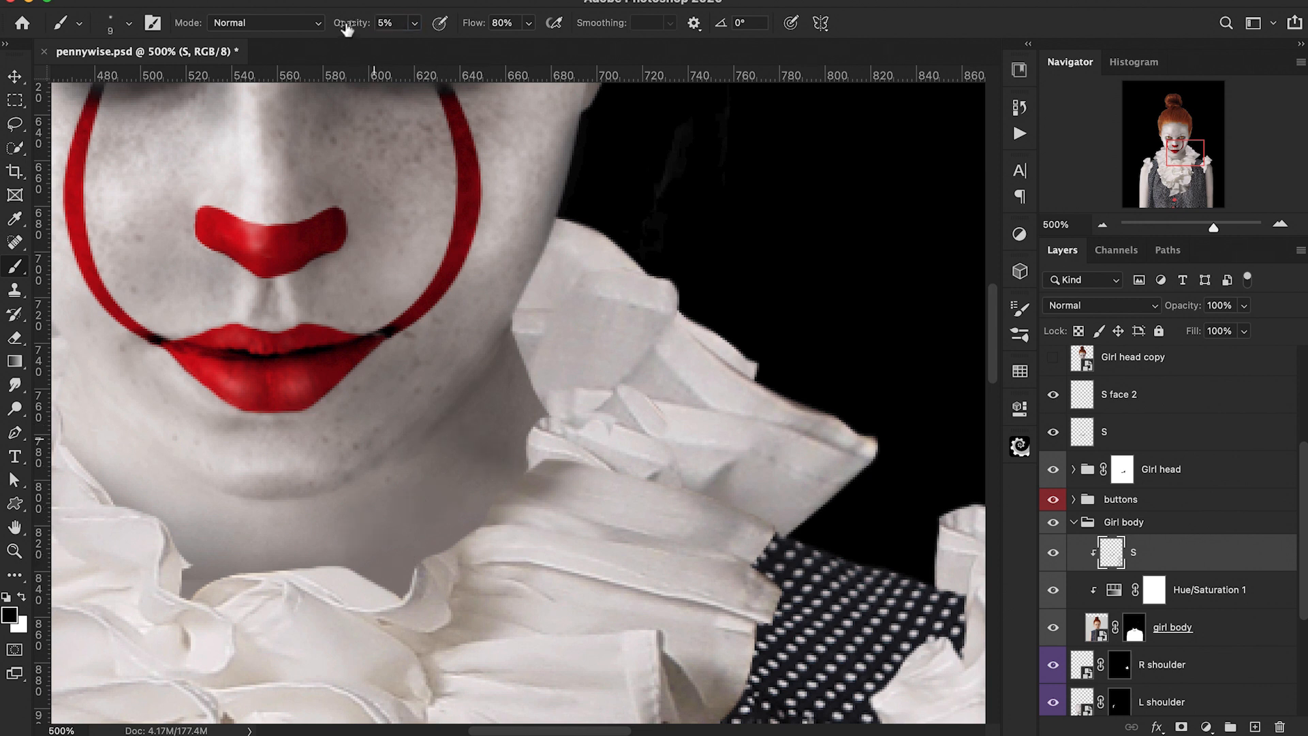
Step: Toggle the S face 2 layer's visibility to compare the face shading before and after
key(super+minus)
key(super+minus)
key(super+minus)
key(super+minus)
key(super+equal)
key(super+equal)
click(1053, 394)
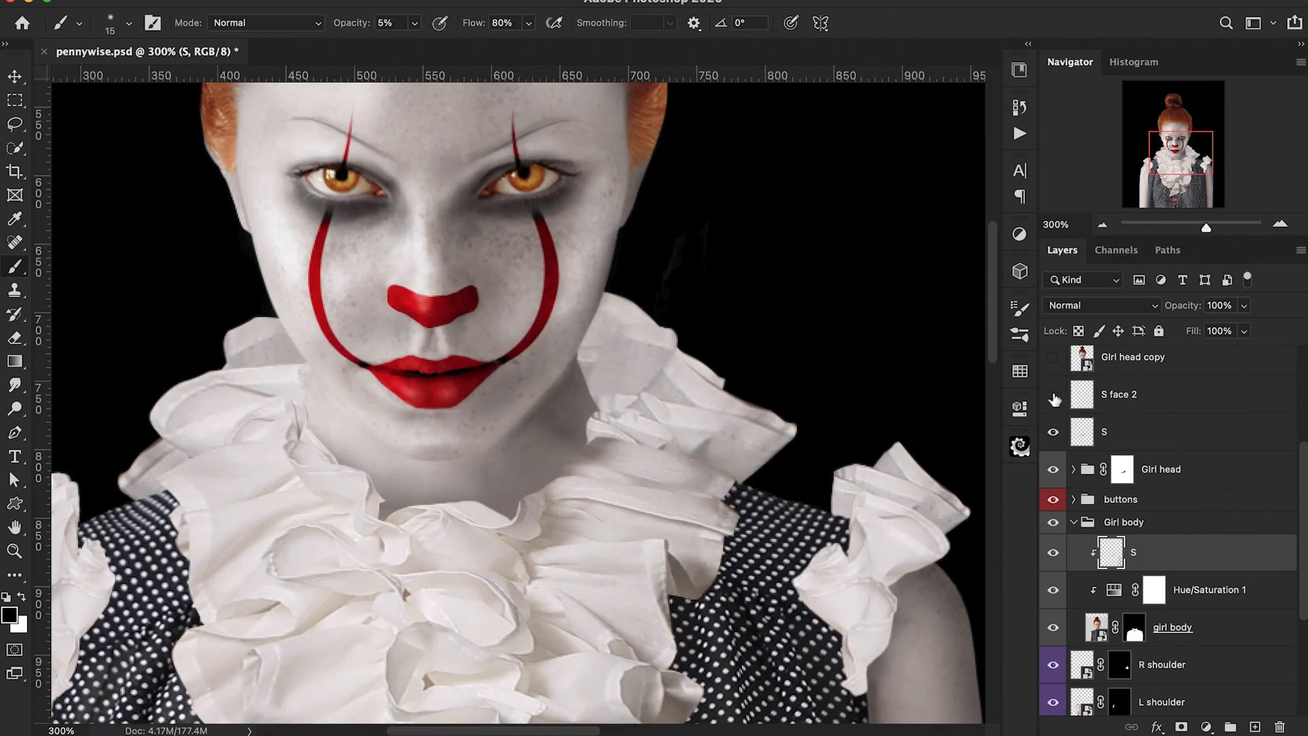
click(1053, 394)
click(1123, 394)
key(e)
key(b)
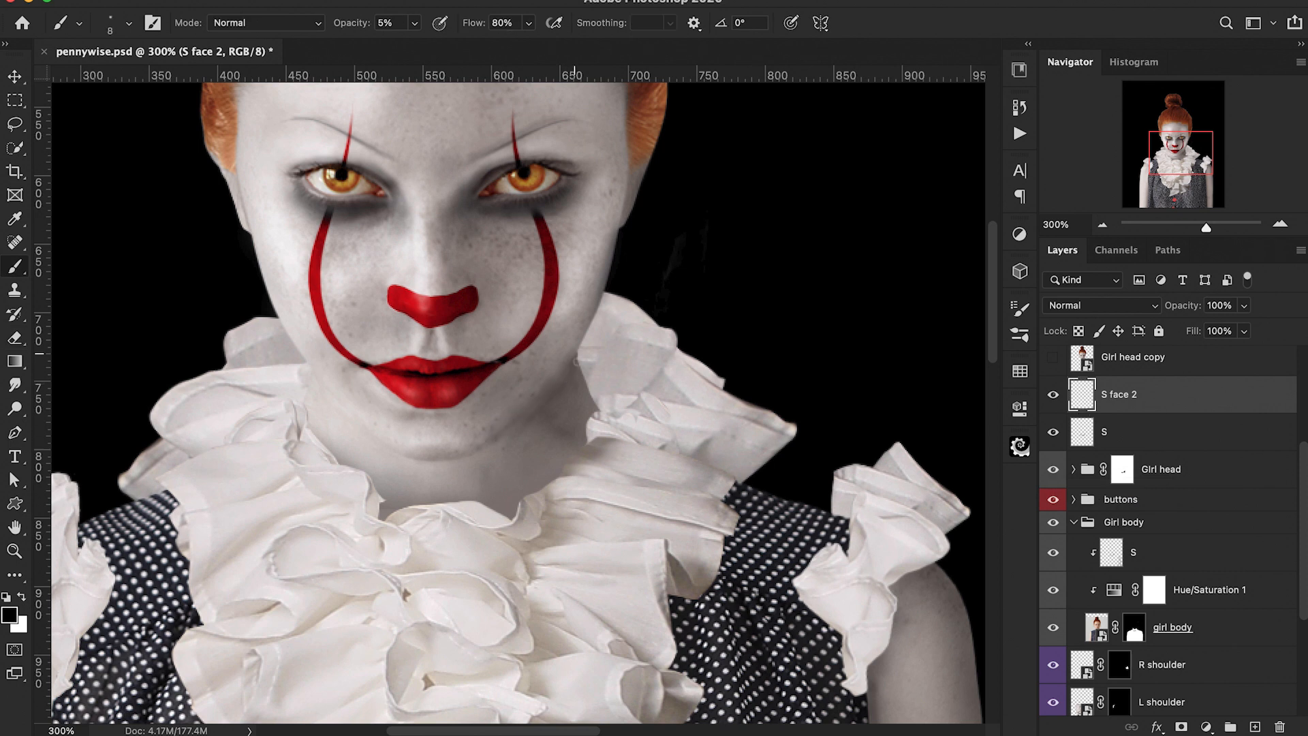
key(e)
key(bracketright)
key(bracketright)
key(bracketright)
click(1103, 431)
key(b)
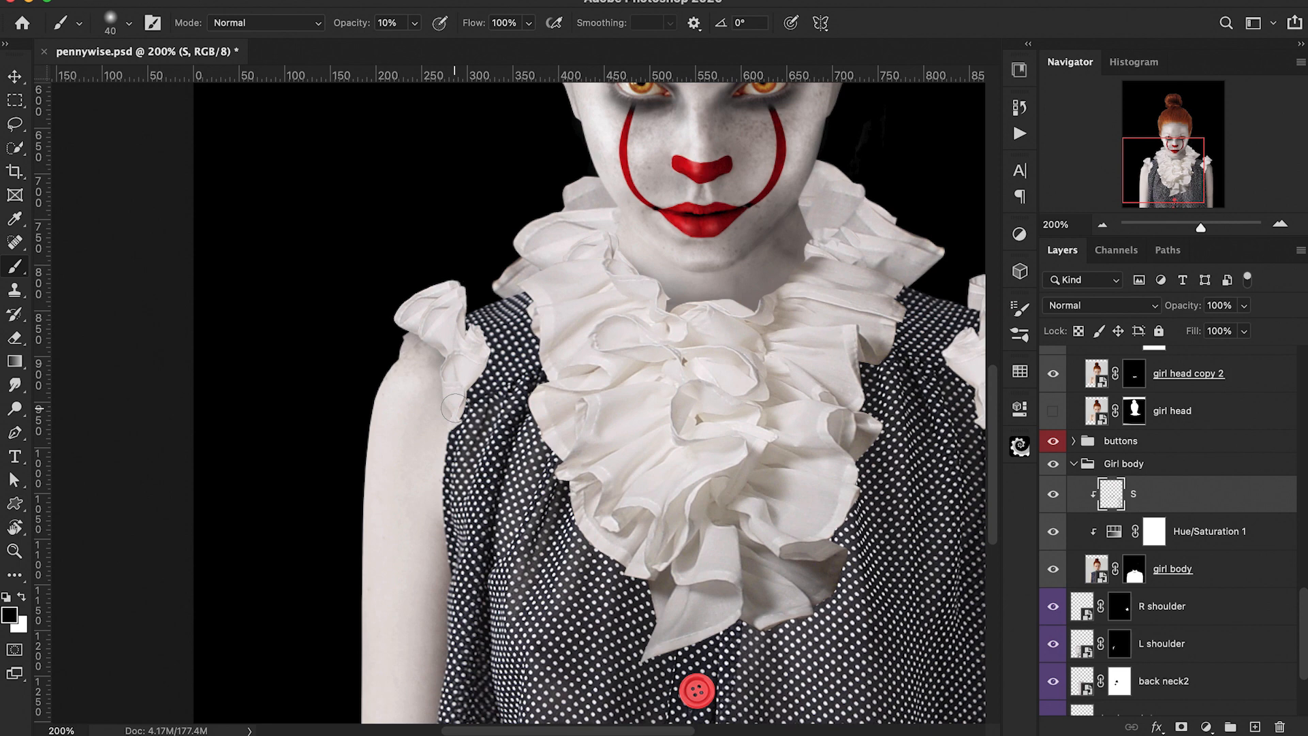
Step: Paint soft shadows and white highlights along both arms on the Girl body S layer at 5% brush opacity
scroll(553, 410, up, 2)
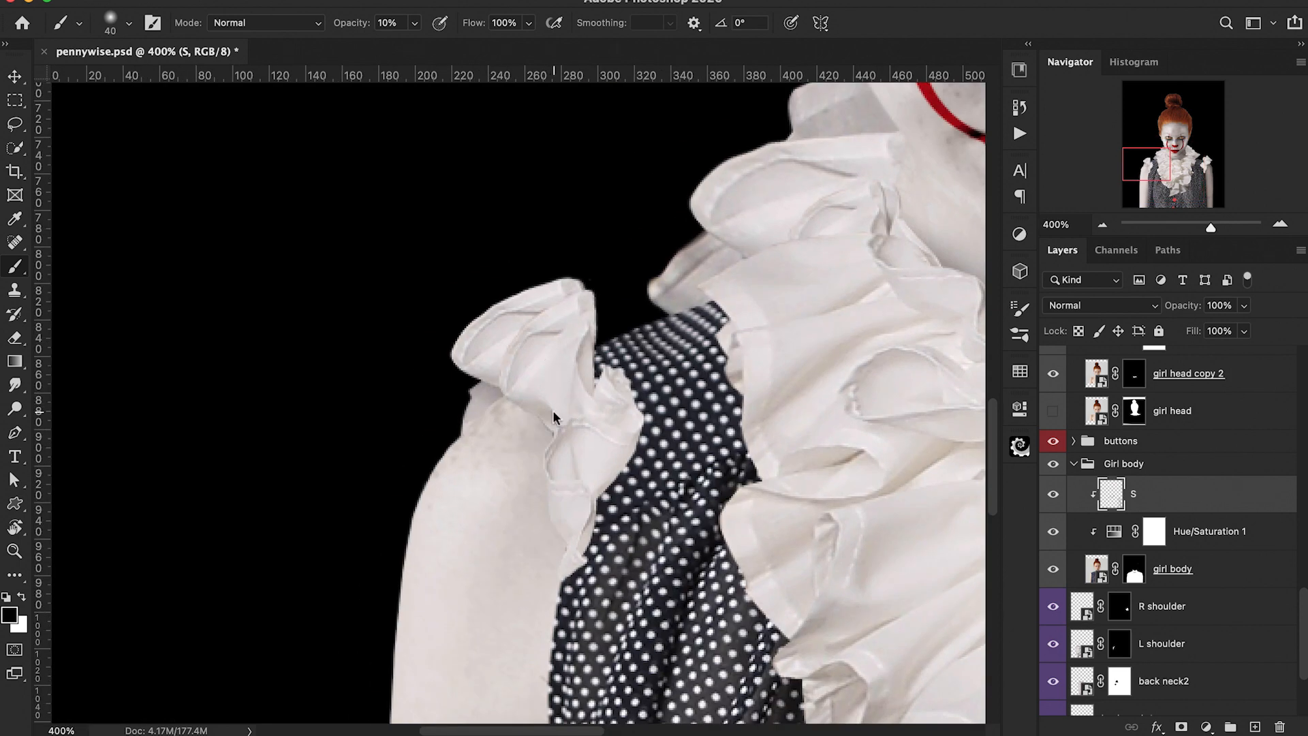
scroll(553, 410, down, 10)
key(0)
key(5)
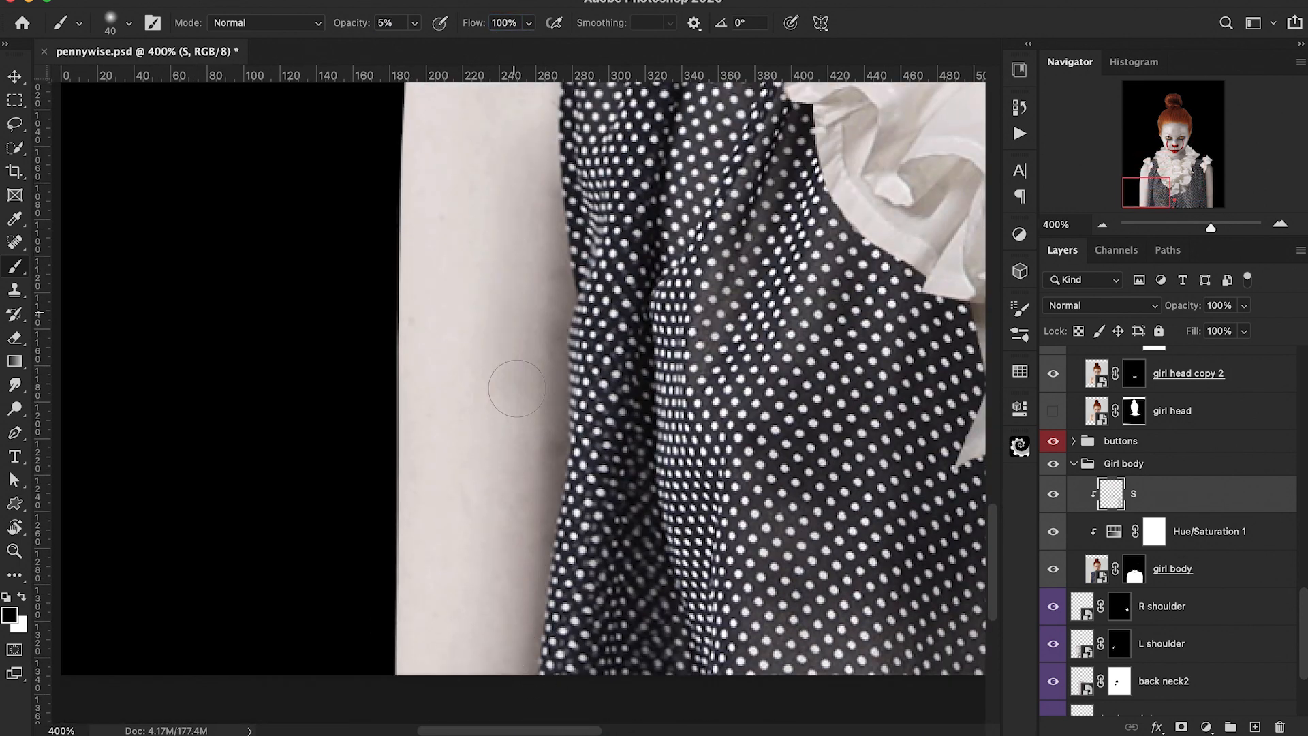
scroll(517, 389, up, 5)
drag(562, 379, 553, 564)
key(bracketright)
drag(567, 272, 568, 443)
key(super+minus)
key(super+minus)
scroll(538, 381, down, 4)
drag(532, 227, 519, 470)
scroll(785, 504, right, 7)
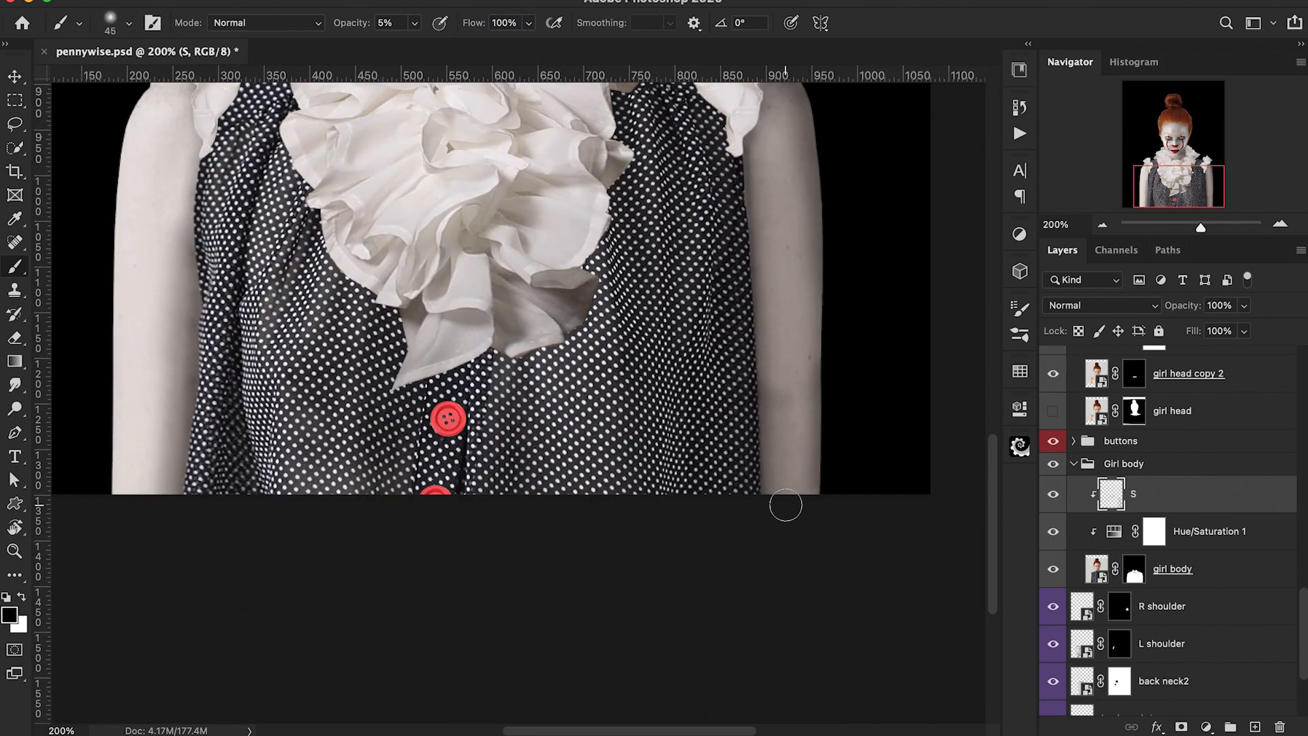
drag(785, 505, 777, 416)
scroll(774, 422, up, 3)
scroll(770, 436, left, 3)
key(bracketright)
key(bracketright)
key(x)
drag(855, 443, 861, 558)
scroll(252, 456, up, 2)
key(x)
drag(269, 307, 245, 640)
mouse_move(271, 401)
mouse_down()
mouse_move(289, 248)
mouse_move(291, 334)
mouse_up()
alt+click(284, 633)
super+click(637, 534)
key(bracketleft)
key(bracketleft)
key(bracketleft)
key(2)
mouse_move(563, 343)
mouse_down()
mouse_move(572, 628)
mouse_move(568, 361)
mouse_up()
scroll(572, 640, down, 3)
drag(518, 248, 542, 319)
key(1)
key(super+minus)
key(super+equal)
scroll(660, 382, left, 5)
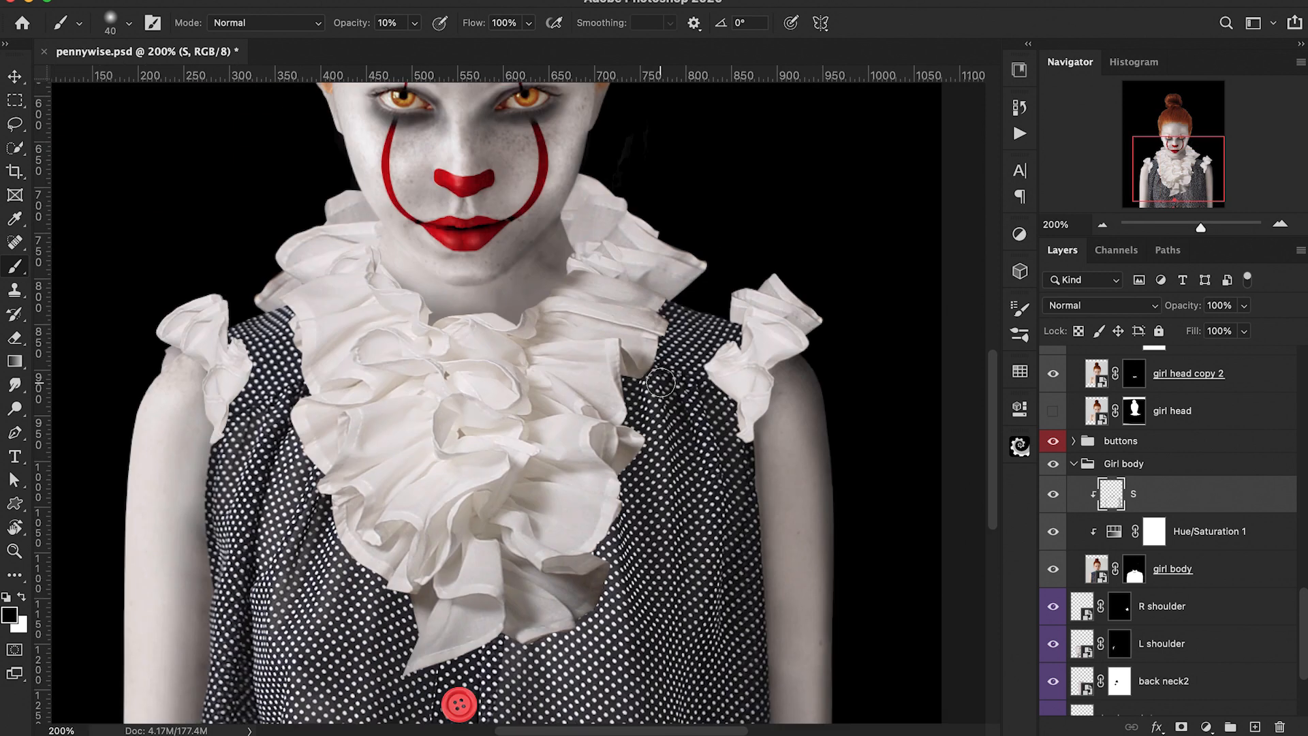
Step: Add a new layer clipped into the Girl body group and name it arm sculpting
key(super+minus)
click(1254, 727)
key(super+alt+g)
double_click(1147, 457)
text(arm sculpting)
key(Return)
key(super+equal)
scroll(858, 459, down, 5)
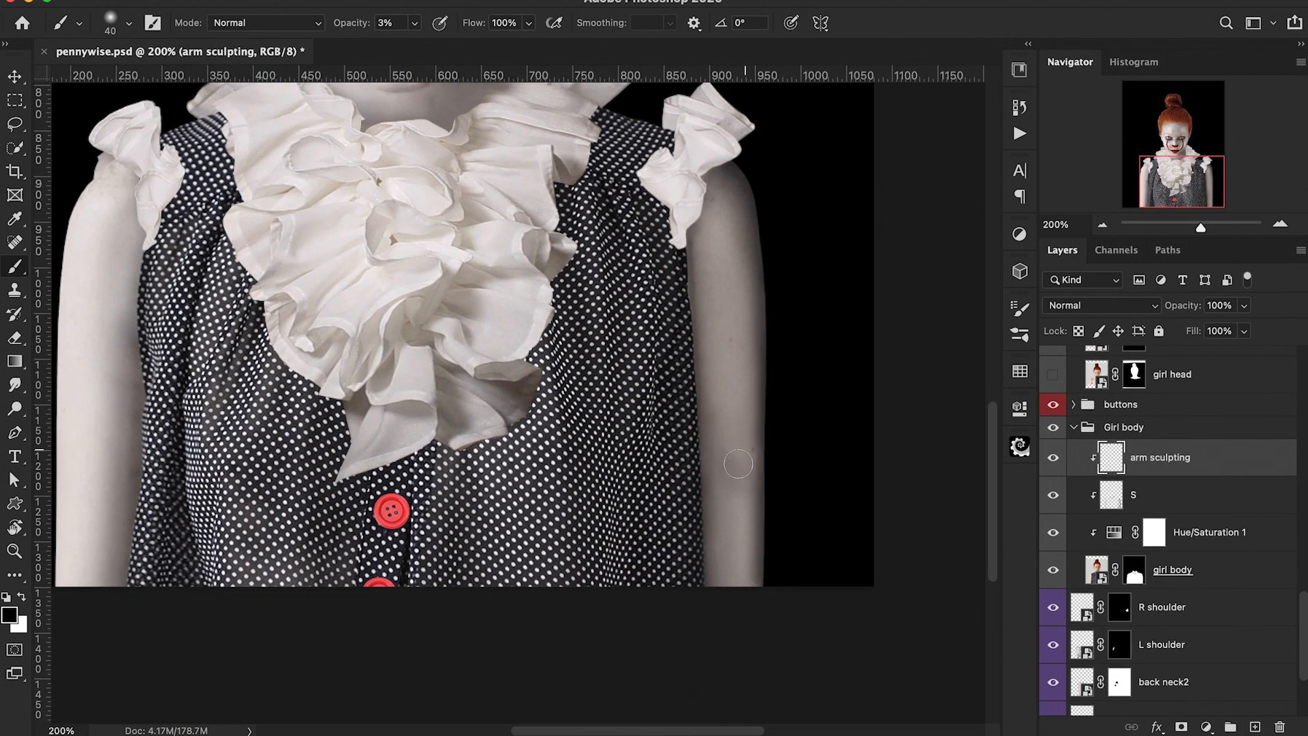
Step: Examine the arms along the dress edges at close zoom while sizing the brush
key(bracketleft)
key(bracketleft)
key(bracketleft)
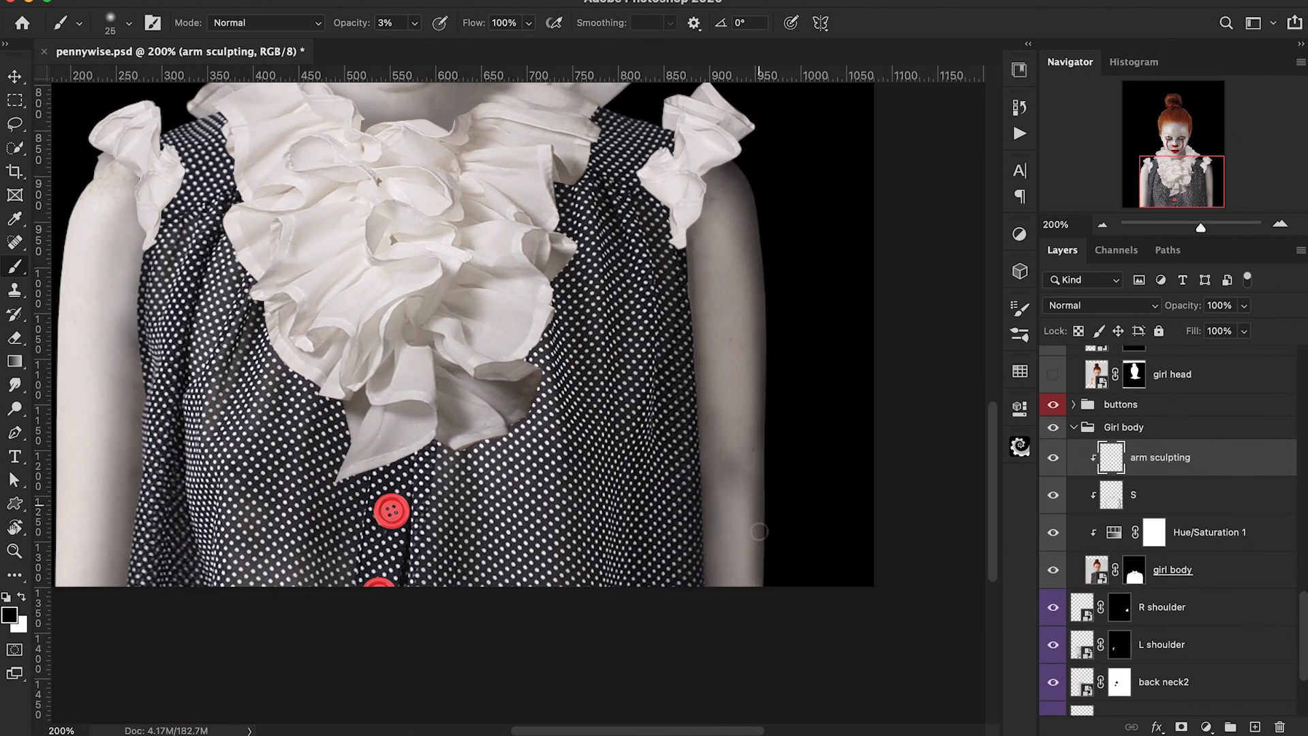
scroll(415, 226, left, 5)
scroll(423, 224, down, 1)
key(bracketright)
scroll(418, 292, down, 2)
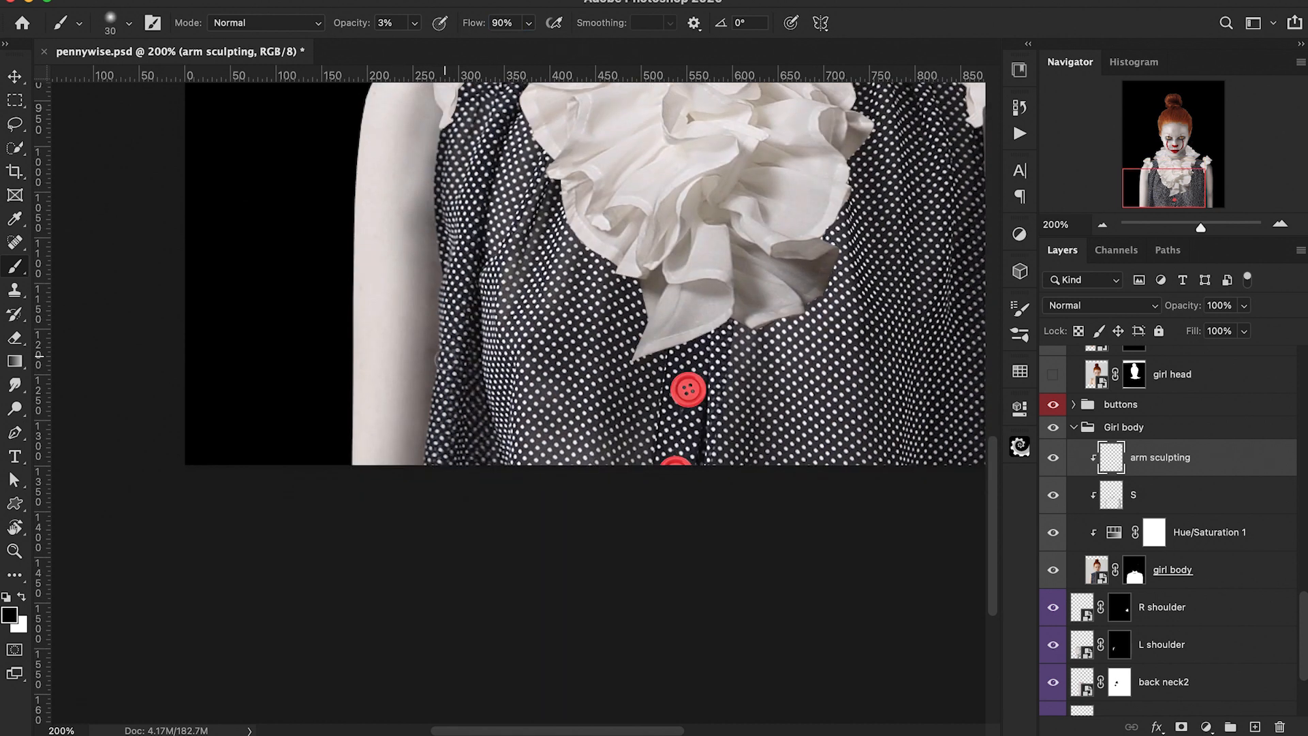
scroll(417, 319, up, 3)
key(bracketleft)
scroll(417, 319, up, 1)
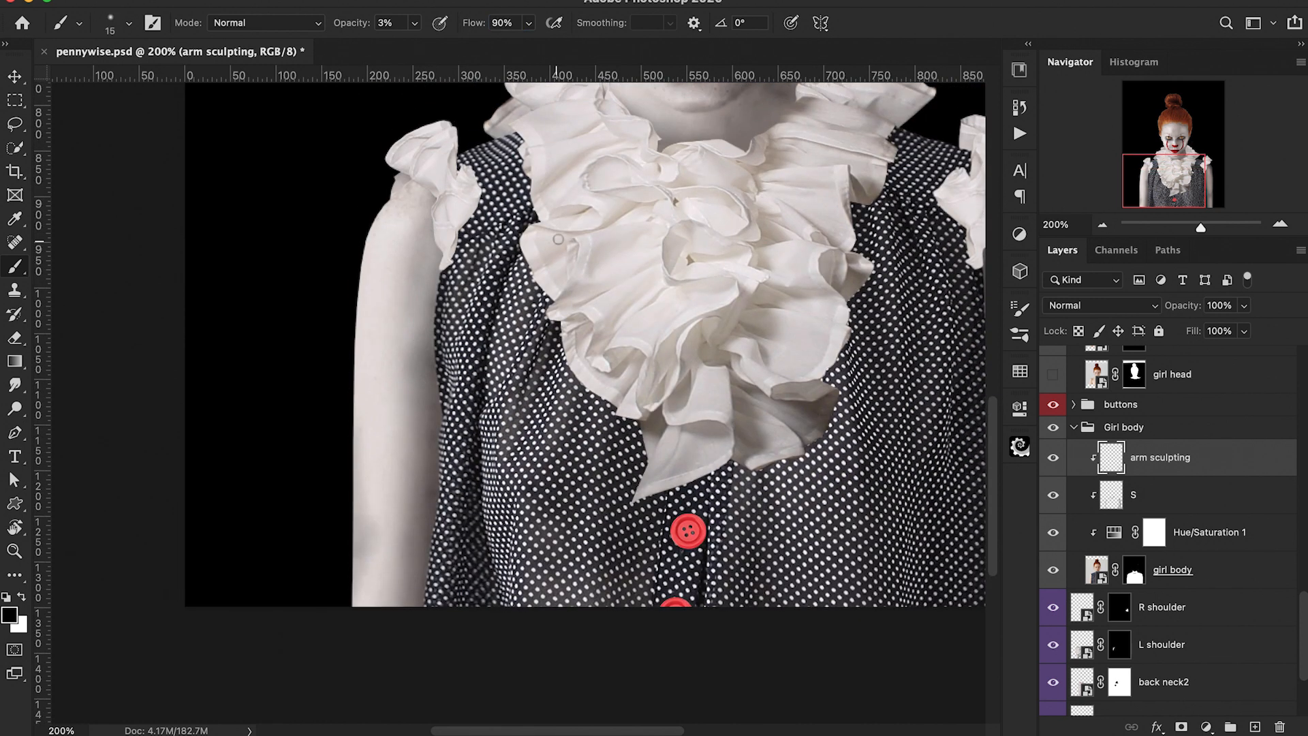
scroll(385, 321, down, 4)
scroll(386, 321, left, 1)
key(bracketright)
key(bracketright)
scroll(419, 293, up, 2)
scroll(412, 444, down, 1)
scroll(316, 540, up, 1)
scroll(319, 539, down, 1)
scroll(337, 525, down, 2)
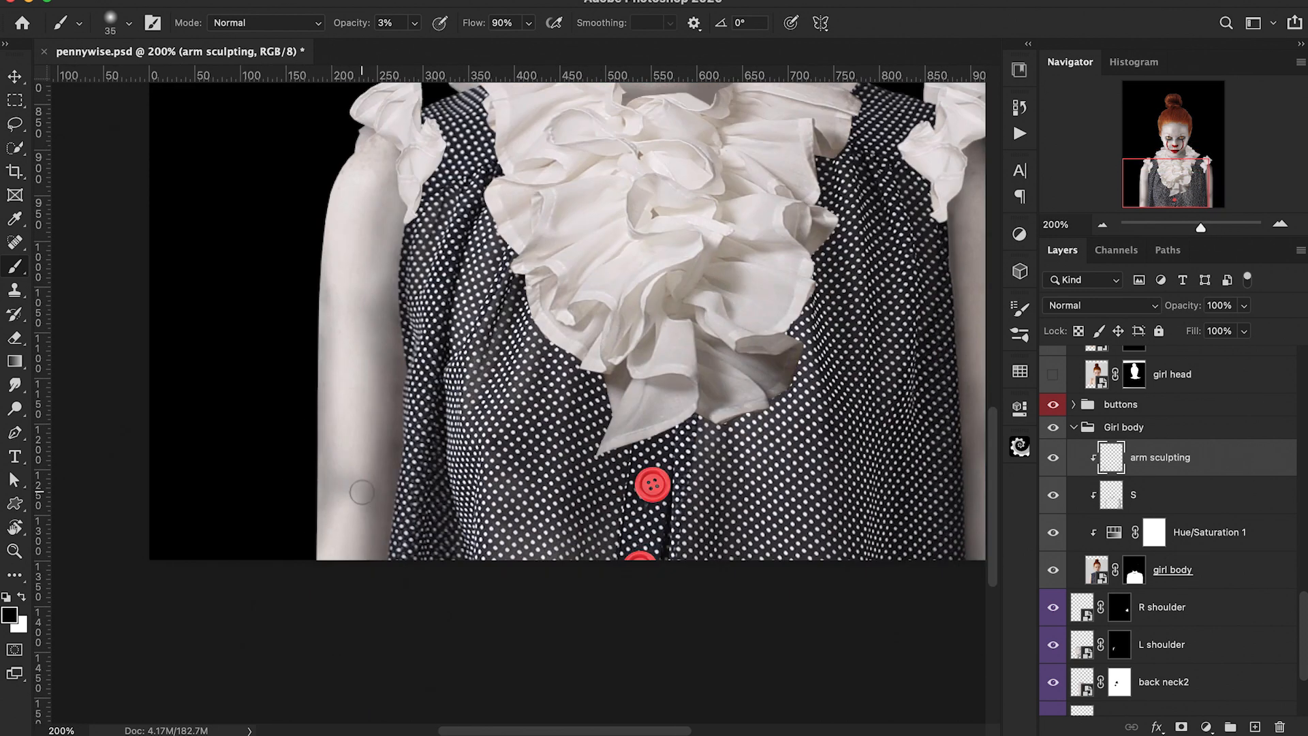
scroll(324, 287, up, 1)
Step: Add layer masks to the arm sculpting and S layers in the Girl body group
click(1181, 726)
key(bracketright)
key(bracketright)
key(bracketright)
key(bracketright)
key(bracketright)
key(1)
click(1078, 502)
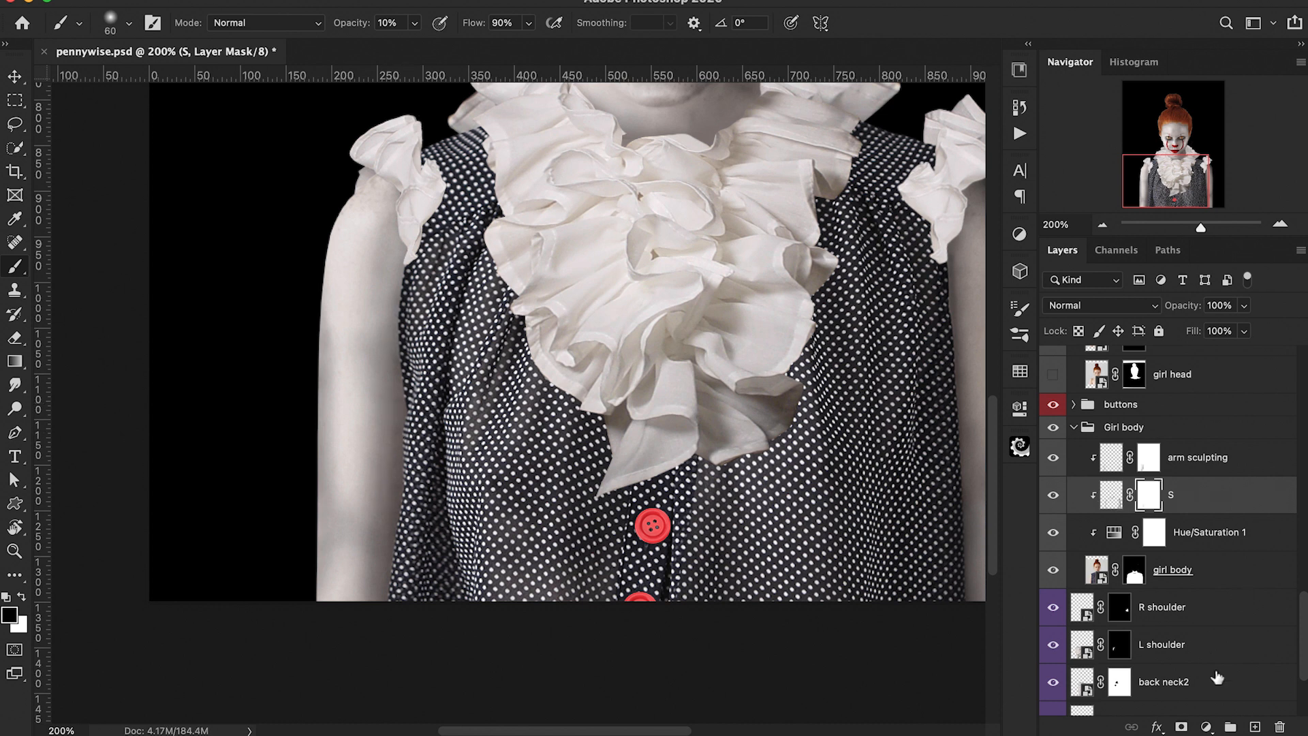
Step: Examine the arms and dress at different zoom levels with the arm sculpting layer selected
scroll(390, 350, up, 2)
scroll(416, 585, down, 1)
key(super+minus)
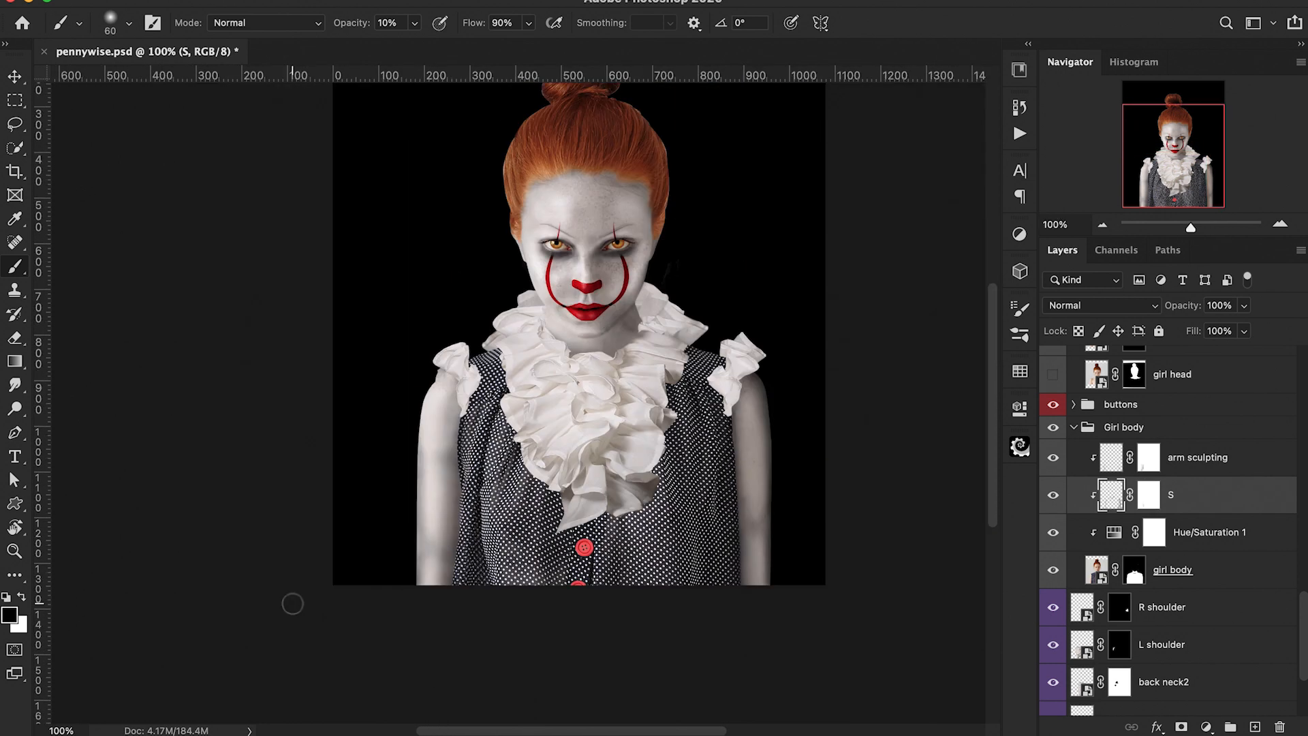
key(super+equal)
click(1149, 457)
click(1111, 457)
key(e)
scroll(317, 520, down, 2)
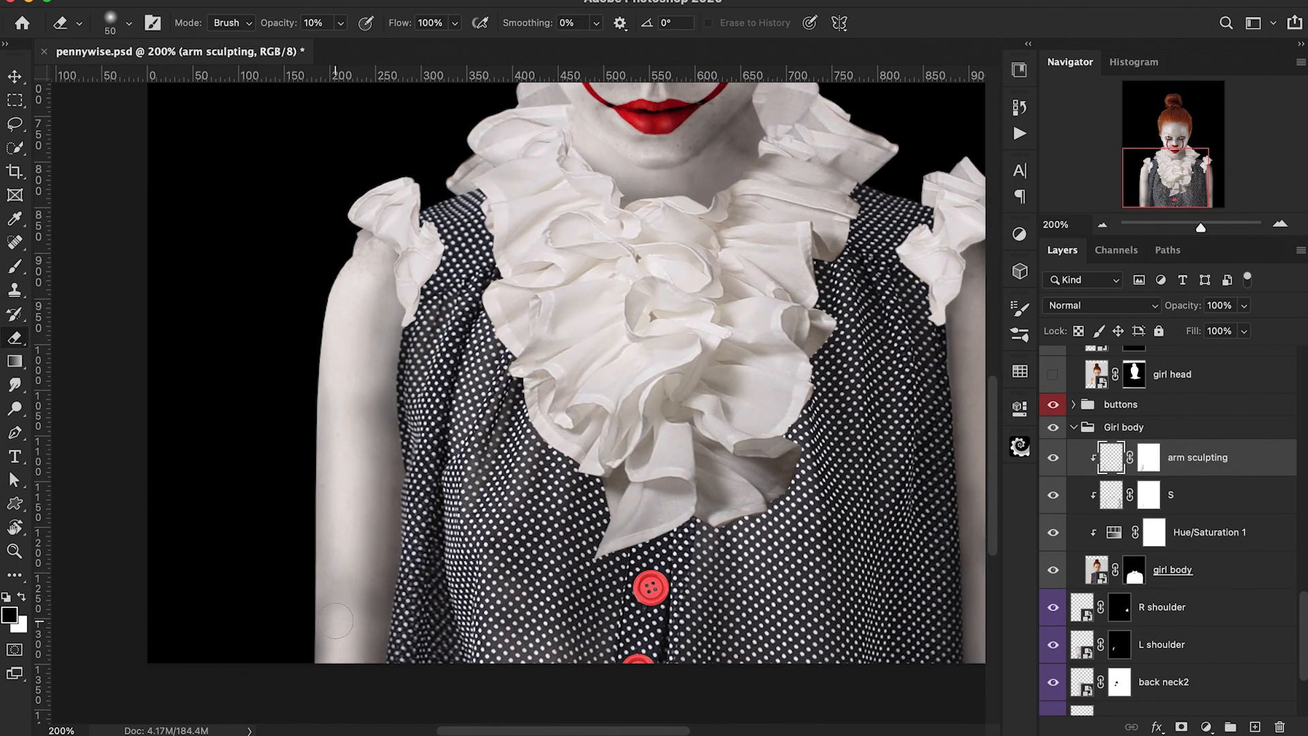
key(b)
key(bracketleft)
key(bracketleft)
key(bracketleft)
key(bracketleft)
key(bracketleft)
key(bracketleft)
key(bracketleft)
key(bracketleft)
key(0)
key(3)
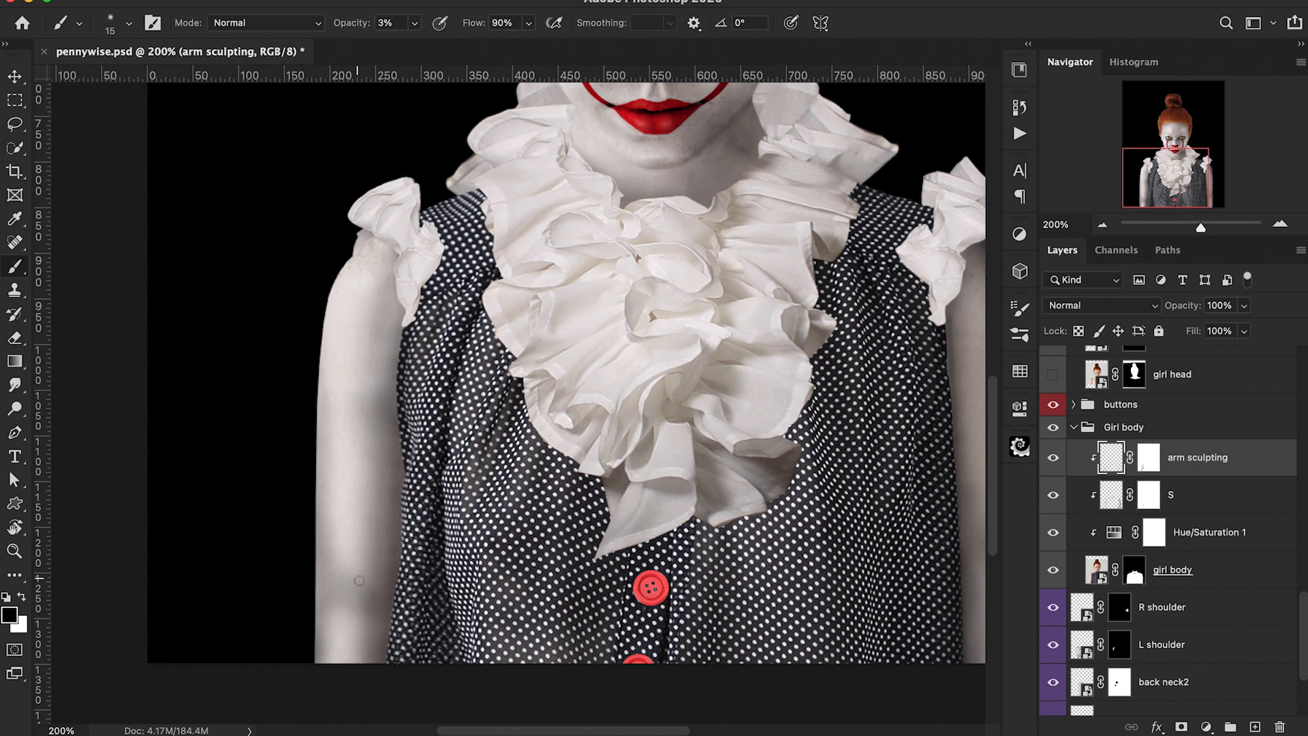
key(bracketleft)
key(bracketleft)
scroll(365, 617, right, 1)
scroll(365, 617, up, 1)
key(super+minus)
key(super+equal)
key(e)
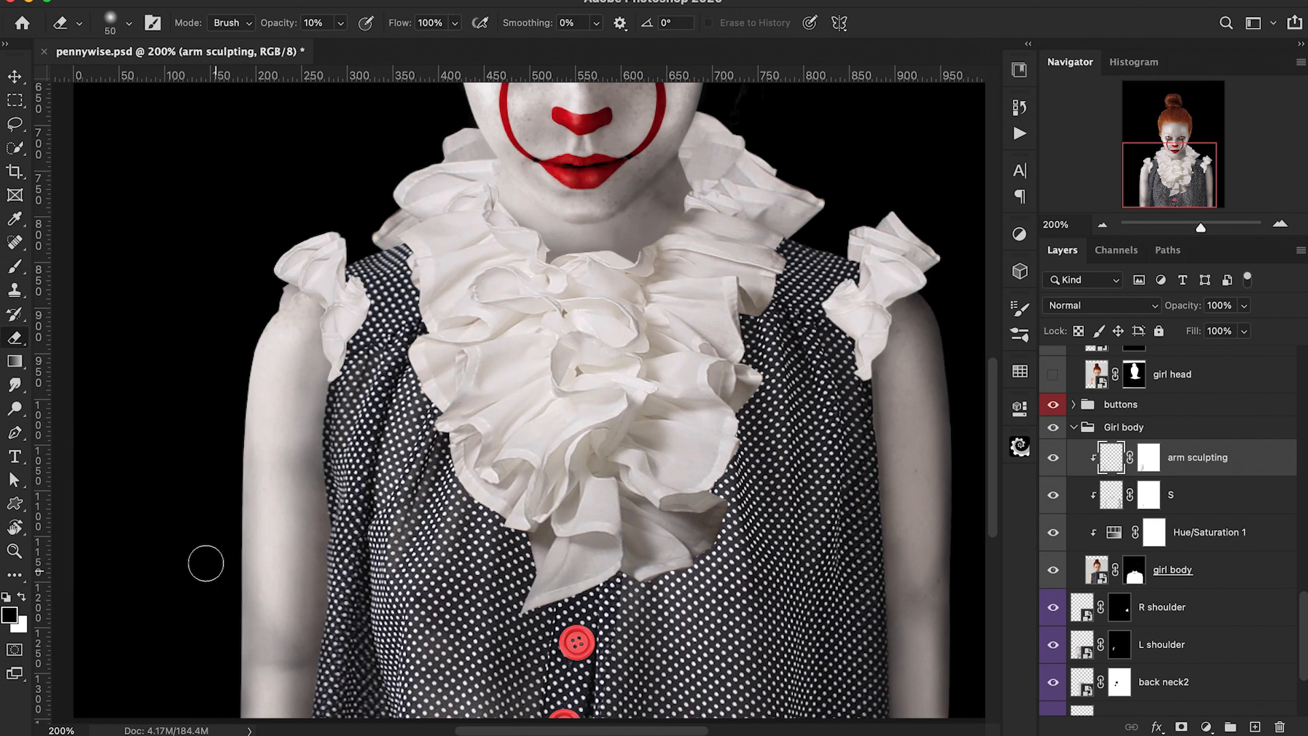
key(super+minus)
scroll(530, 628, up, 1)
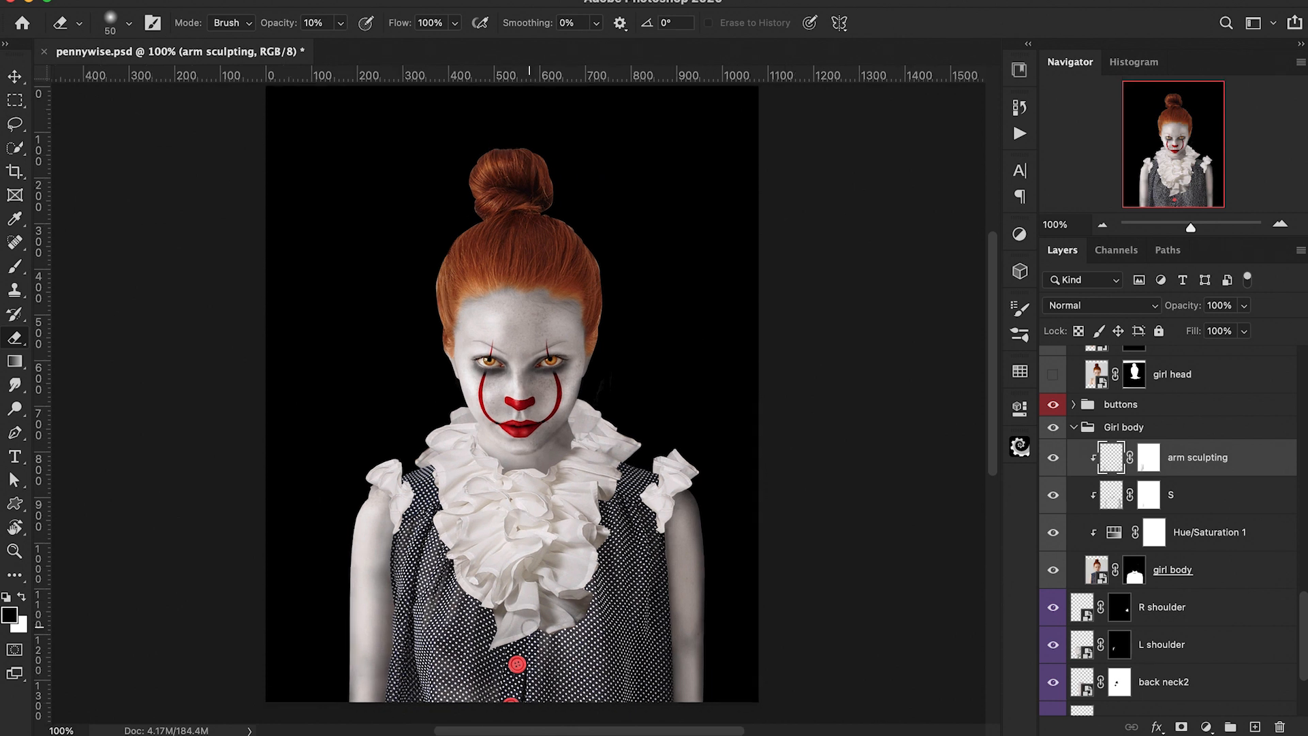
scroll(530, 627, left, 1)
scroll(1208, 454, up, 1)
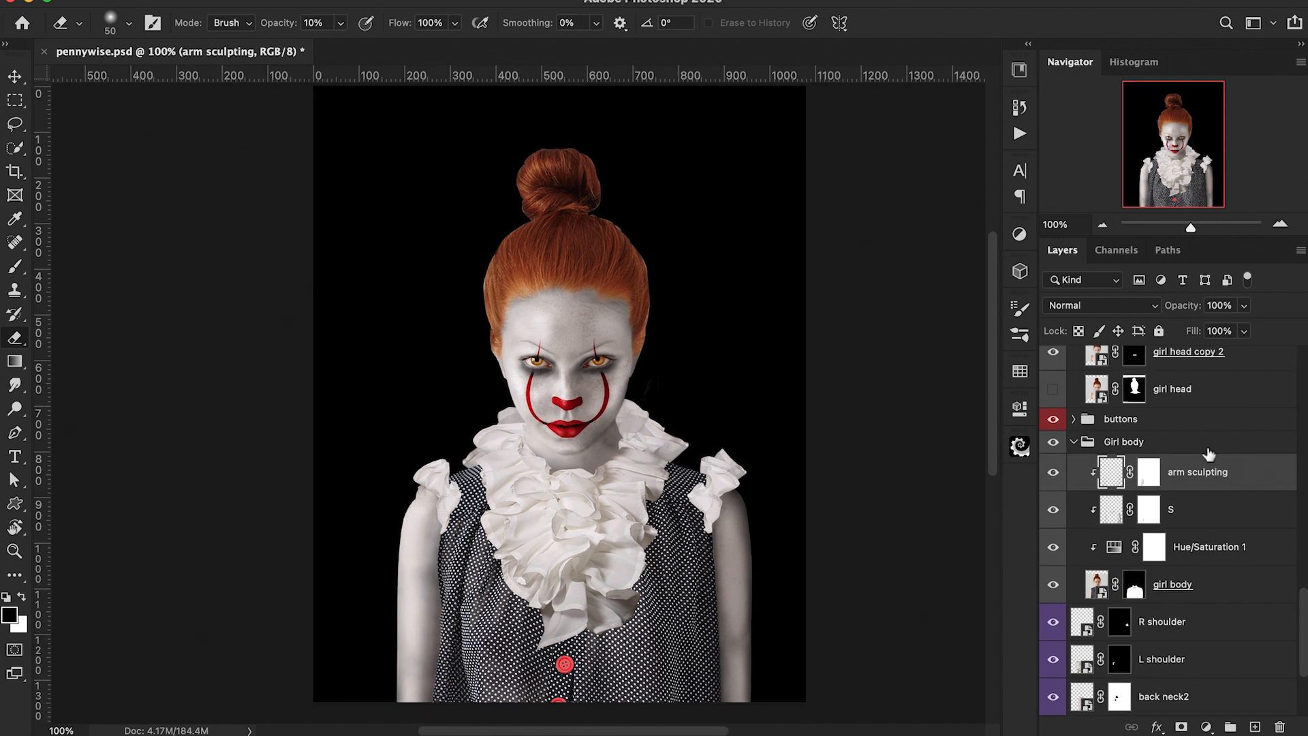
Step: Add an Exposure adjustment layer in the Girl body group and set its exposure to -3.08
click(1205, 728)
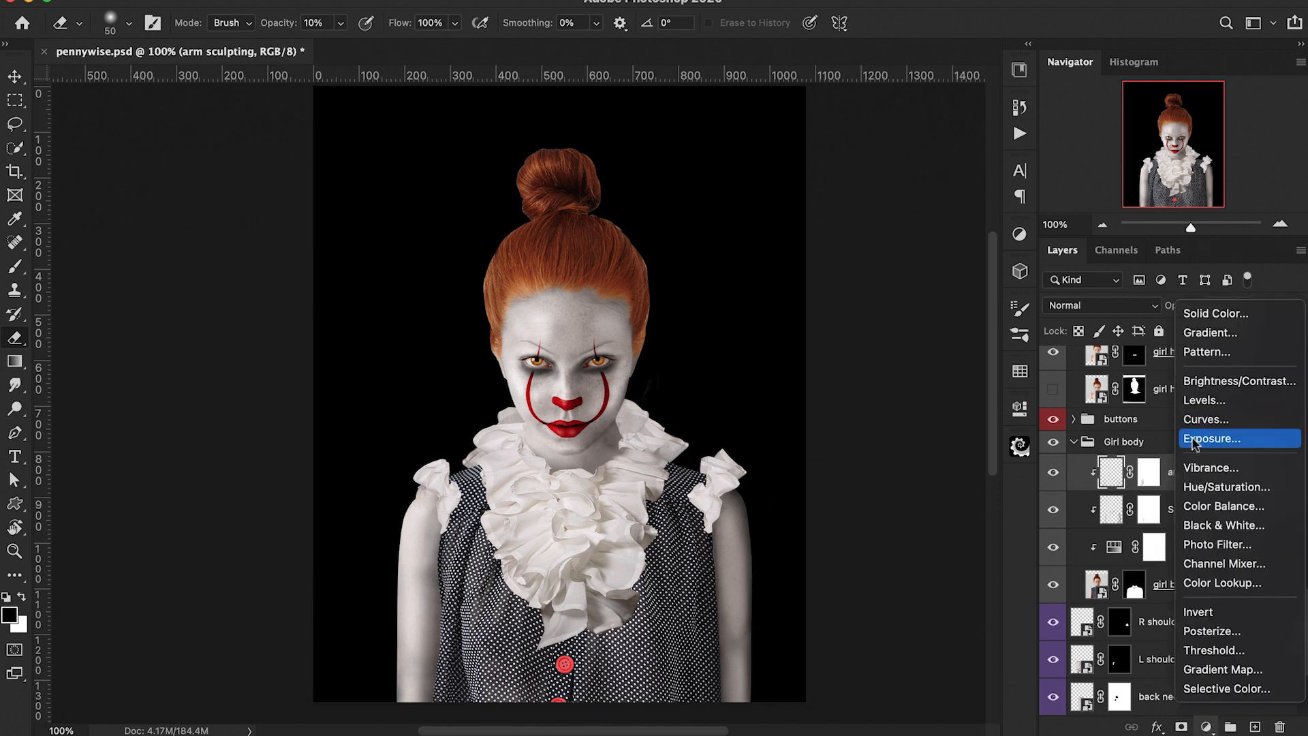
click(1209, 436)
drag(864, 507, 814, 507)
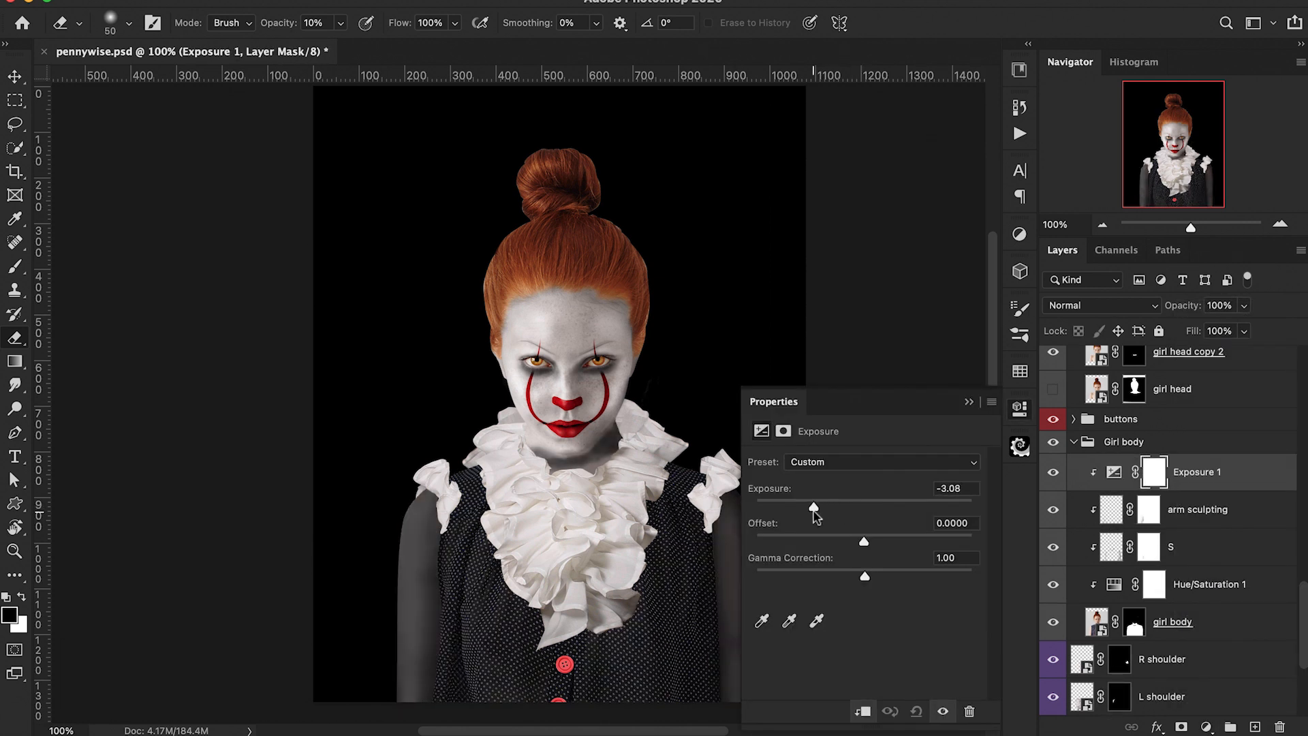
click(967, 401)
Step: Invert the Exposure layer's mask and rename the layer Shirt S
key(ctrl+i)
double_click(1196, 472)
text(Shirt S)
key(Return)
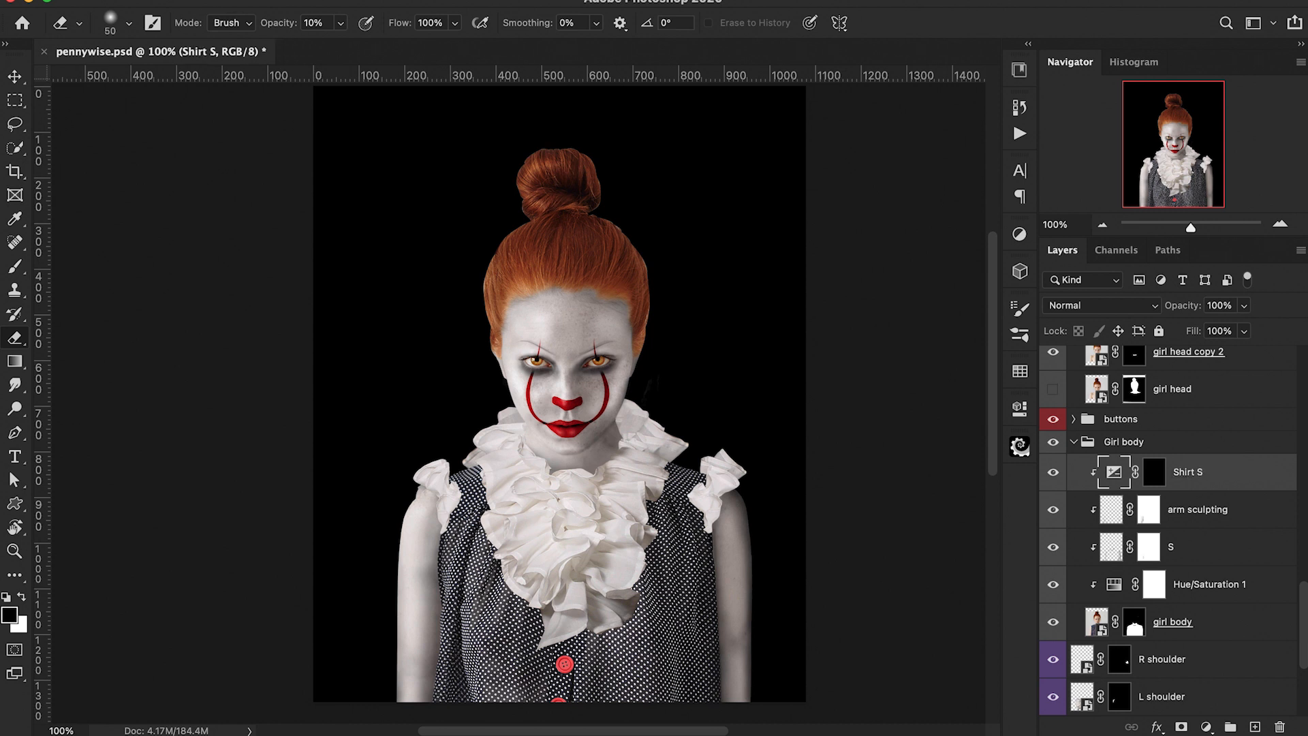
Step: Paint white at 30% opacity on the Shirt S mask to darken the dress around the ruffles and shoulders
click(1154, 472)
key(x)
key(super+plus)
drag(896, 628, 752, 560)
key(bracketright)
key(bracketright)
key(bracketright)
key(b)
key(shift+0)
key(bracketright)
key(bracketright)
key(bracketright)
key(bracketright)
key(bracketright)
mouse_move(679, 458)
mouse_down()
mouse_move(634, 410)
mouse_move(678, 430)
mouse_up()
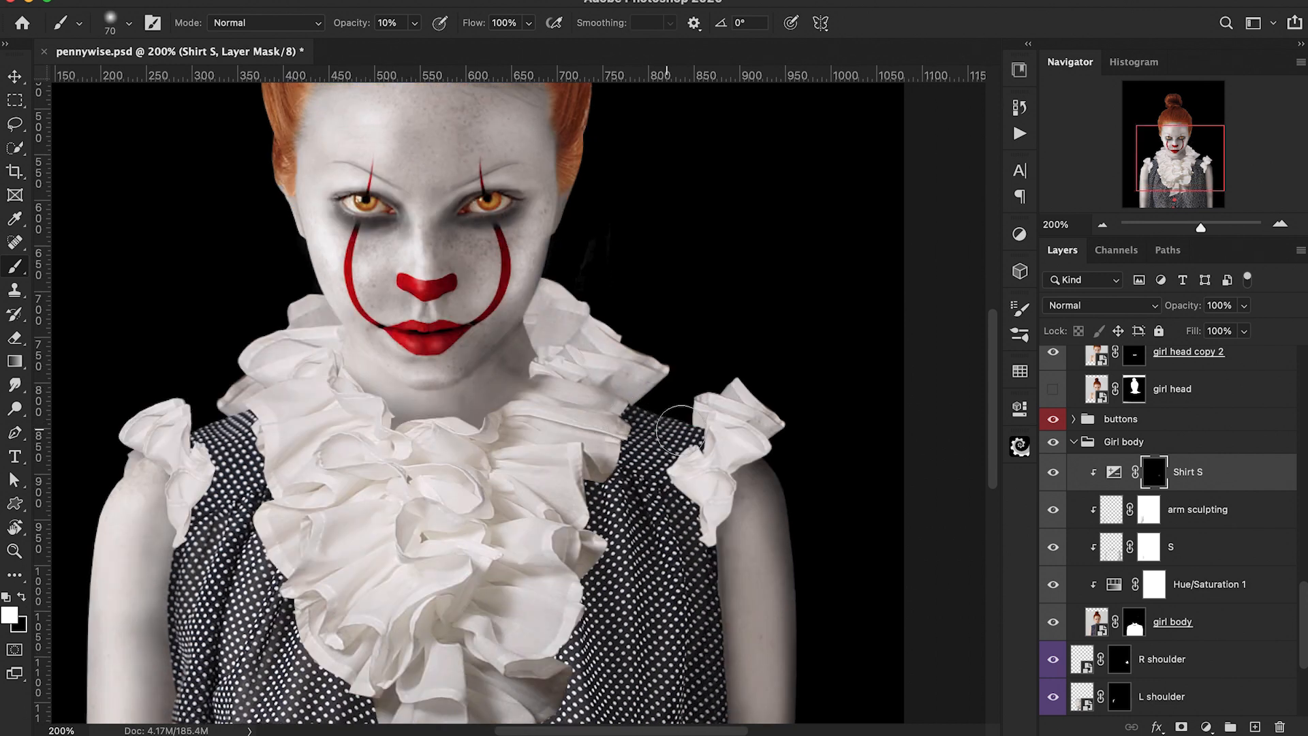
key(3)
drag(598, 431, 647, 413)
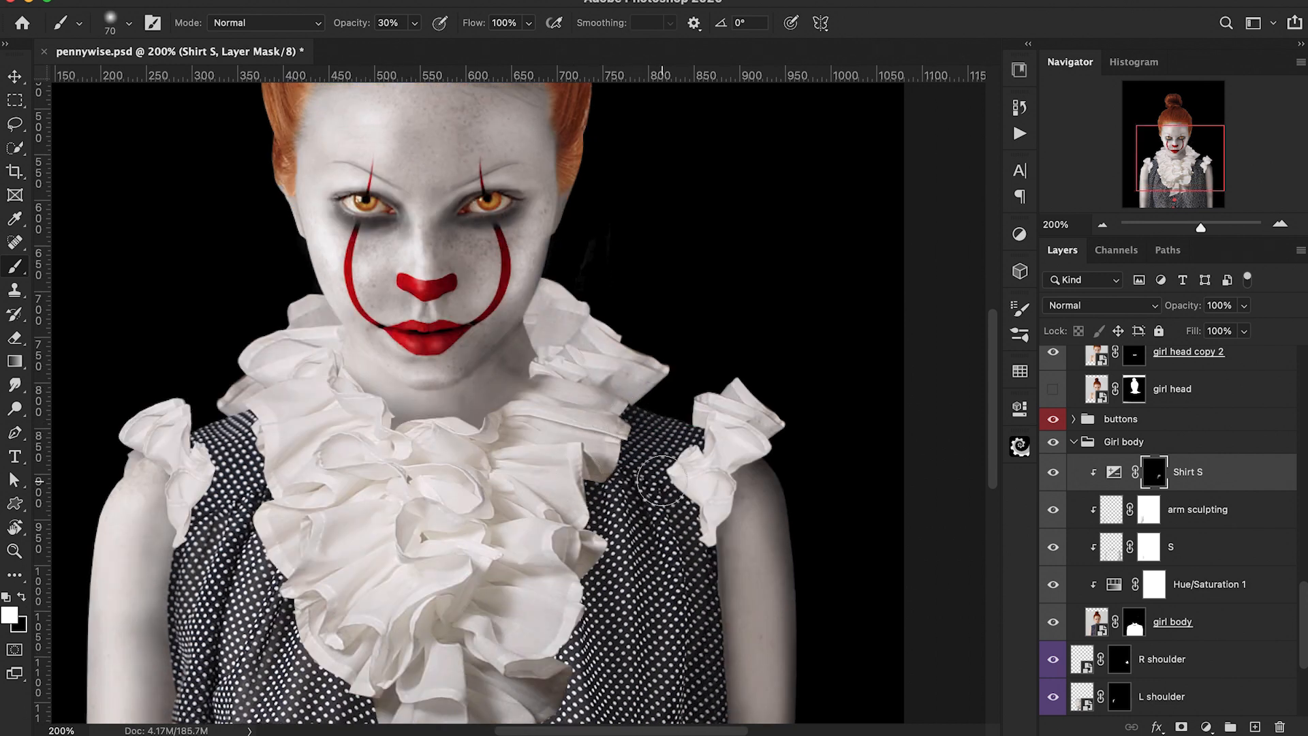
drag(655, 541, 642, 442)
mouse_move(553, 521)
mouse_down()
mouse_move(534, 617)
mouse_move(460, 631)
mouse_move(528, 520)
mouse_move(441, 558)
mouse_move(533, 506)
mouse_move(433, 542)
mouse_move(414, 570)
mouse_move(397, 509)
mouse_move(406, 545)
mouse_up()
drag(271, 203, 312, 383)
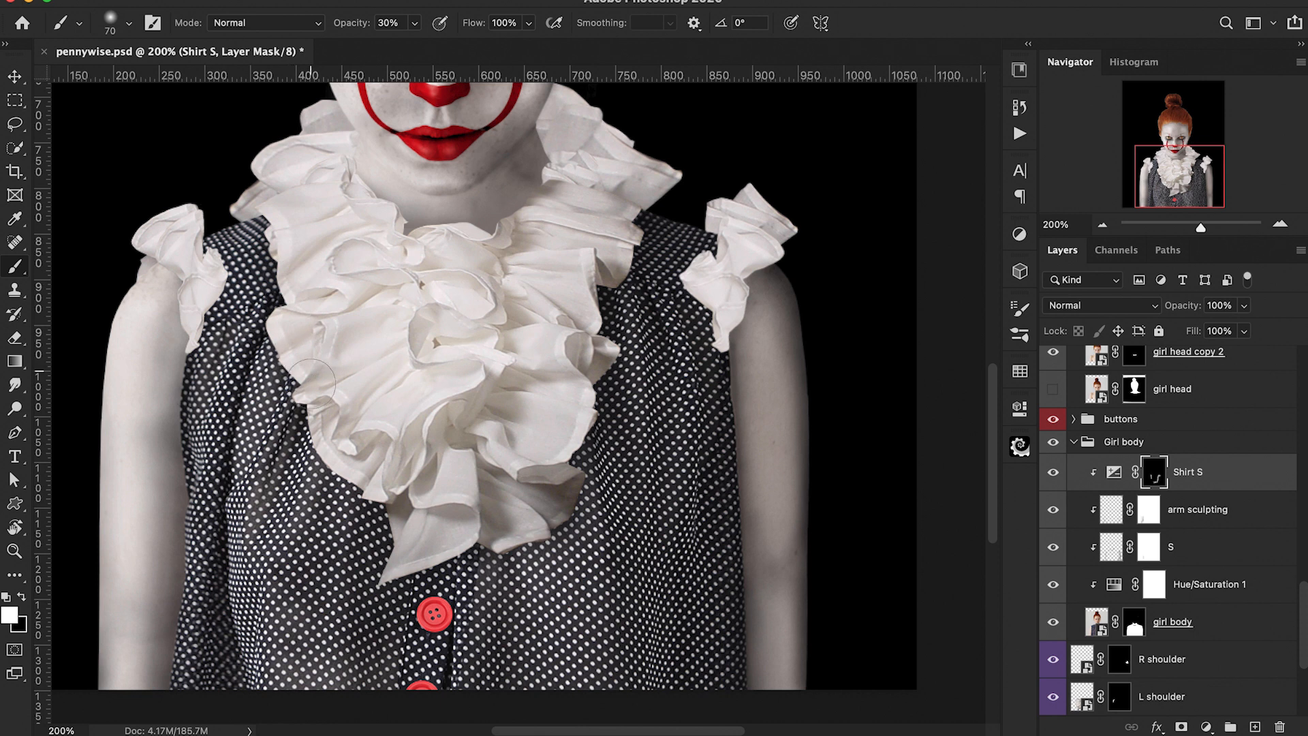
drag(325, 430, 361, 484)
drag(462, 489, 491, 580)
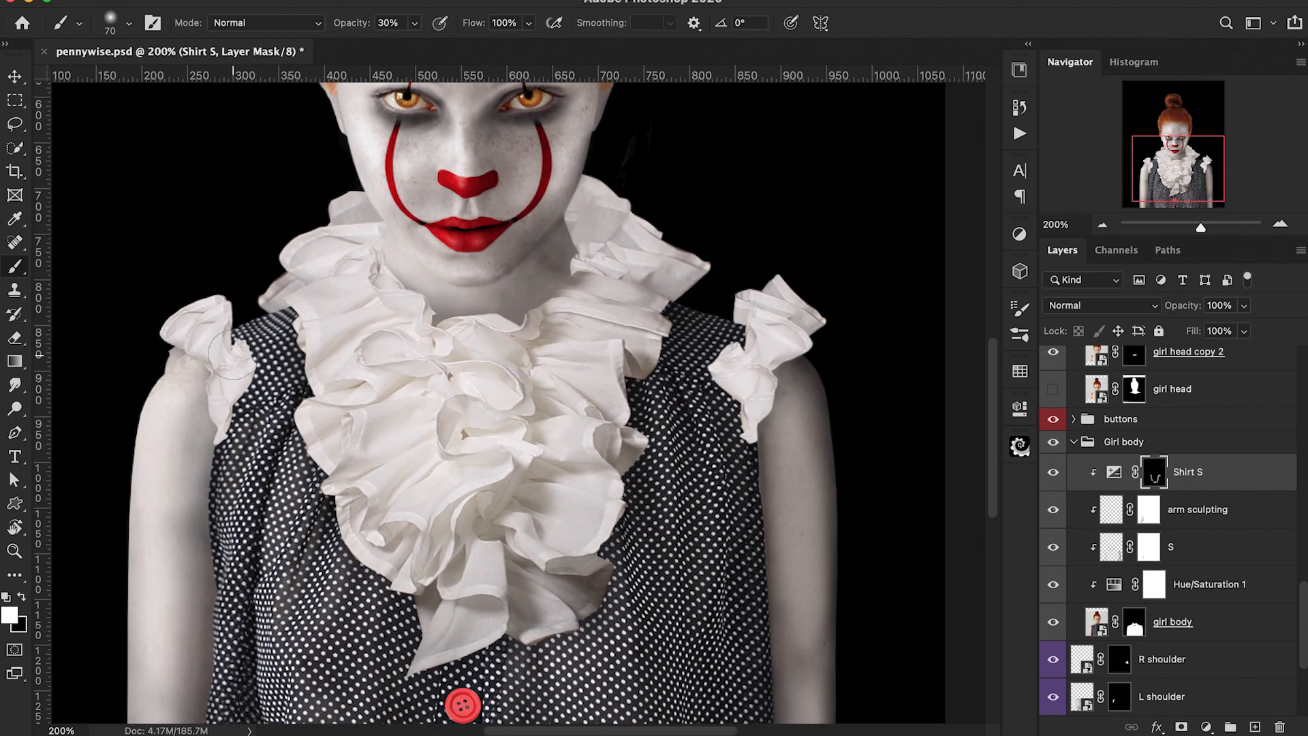
Step: Continue painting the Shirt S mask with a smaller brush along the dress sides next to the arms
key([)
key([)
key([)
drag(236, 387, 221, 449)
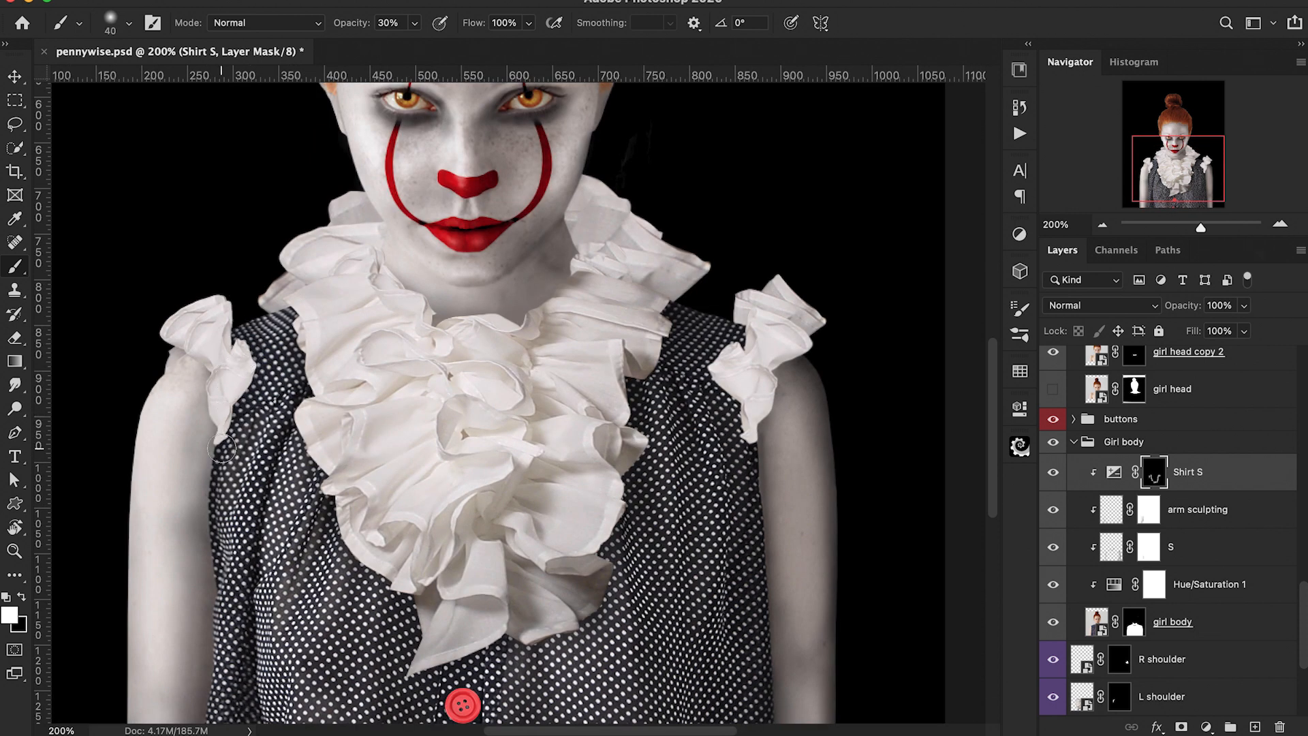
drag(761, 584, 761, 659)
mouse_move(758, 708)
mouse_down()
mouse_move(768, 625)
mouse_move(720, 475)
mouse_up()
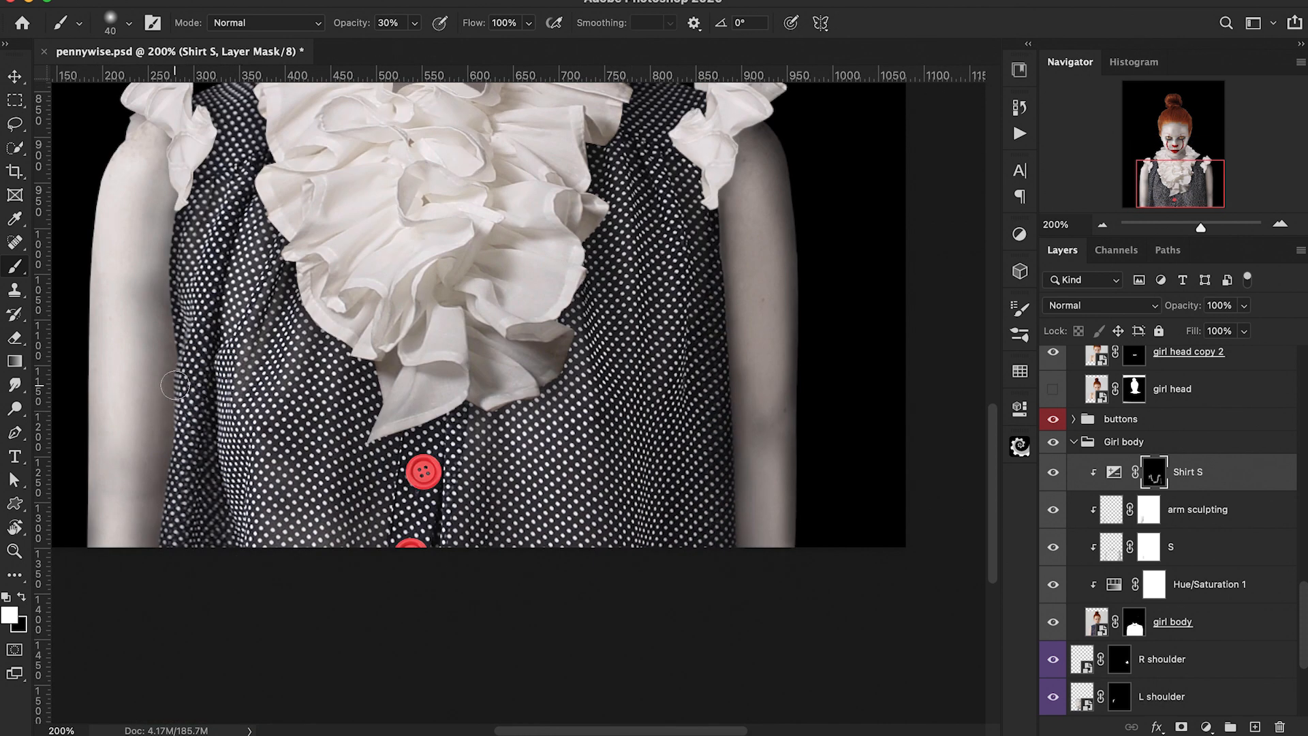
key(bracketright)
scroll(613, 341, up, 2)
key(bracketleft)
key(bracketleft)
key(bracketleft)
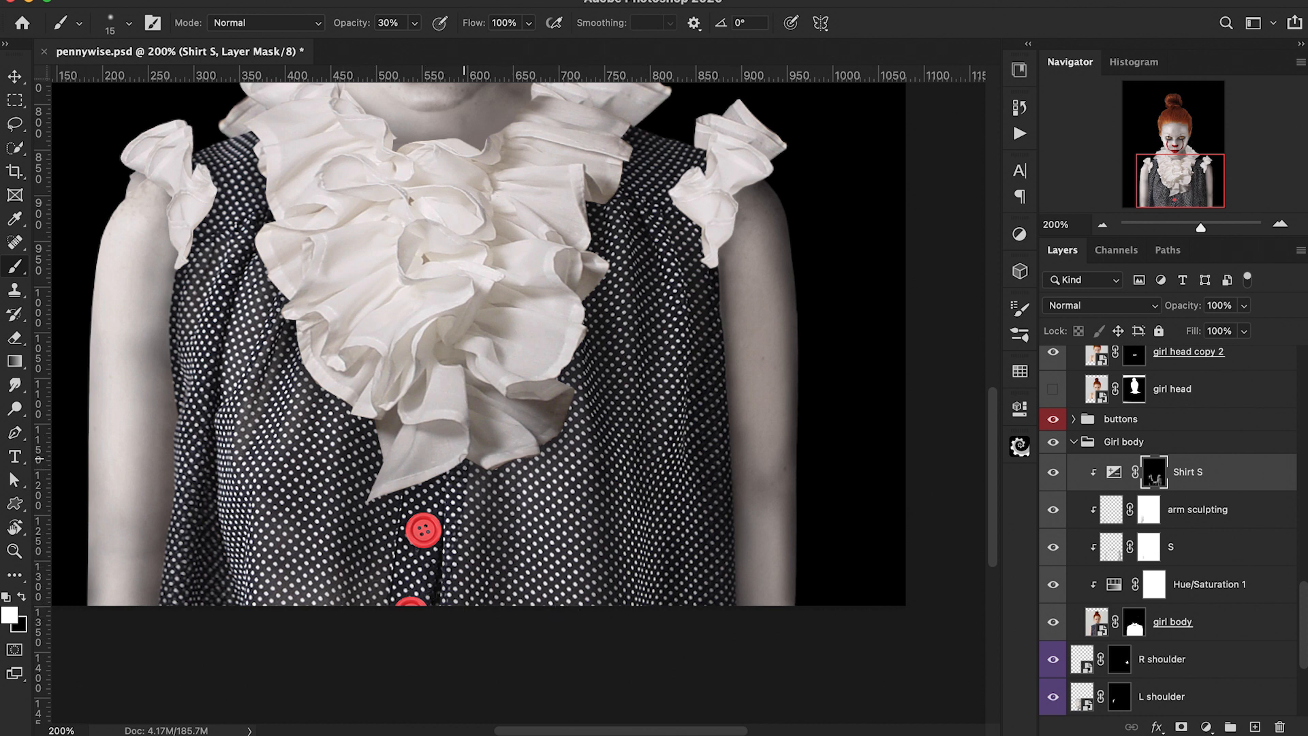
scroll(487, 617, left, 2)
key(bracketright)
key(bracketright)
key(bracketright)
key(bracketright)
mouse_move(201, 369)
mouse_down()
mouse_move(241, 244)
mouse_move(257, 449)
mouse_up()
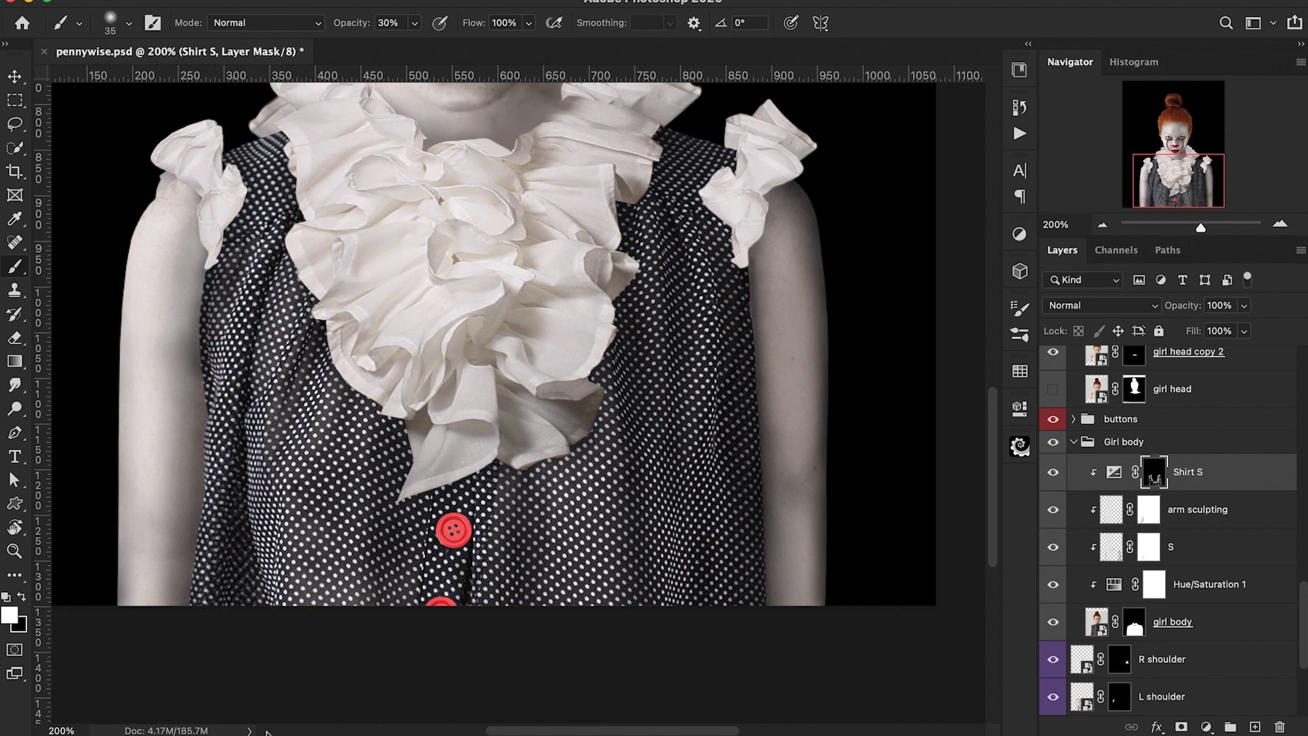
Step: Paint the Shirt S mask at 10% opacity with a large brush over the lower dress and shoulder
scroll(303, 517, up, 5)
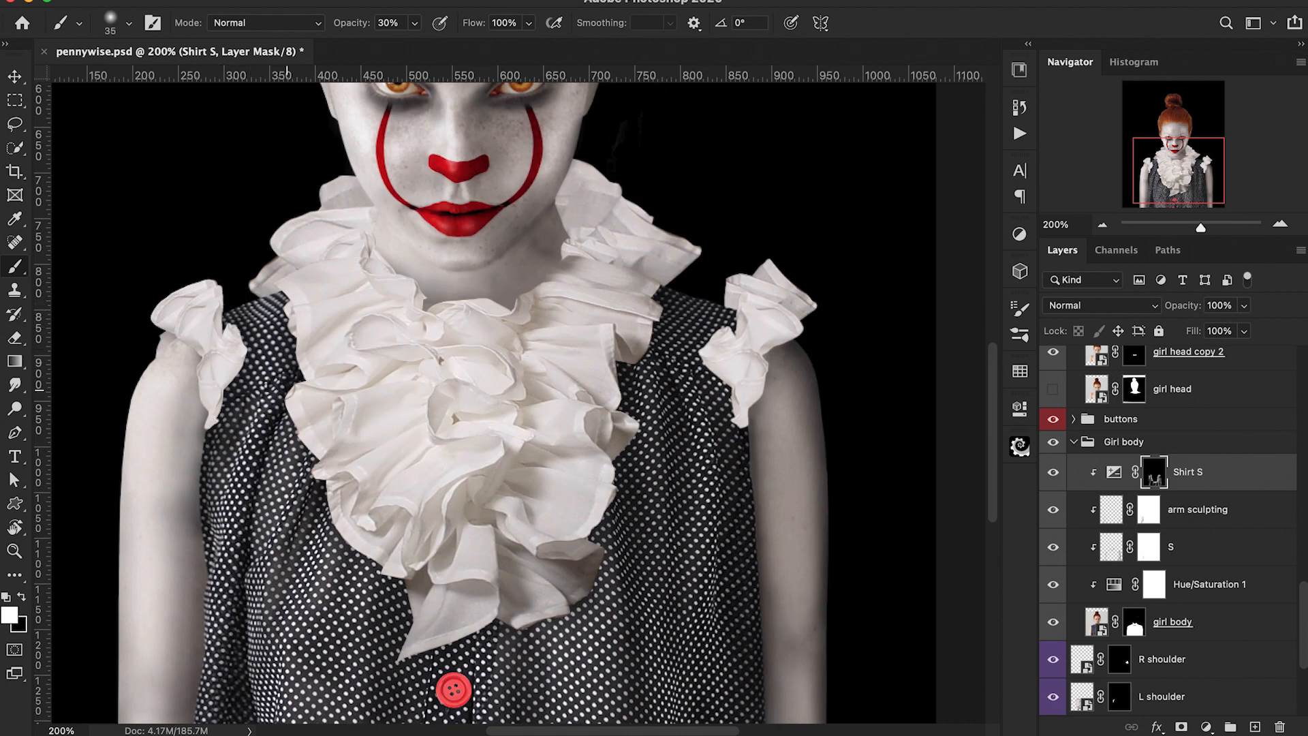
key(bracketright)
key(bracketright)
key(bracketright)
key(bracketright)
scroll(630, 341, down, 3)
key(super+minus)
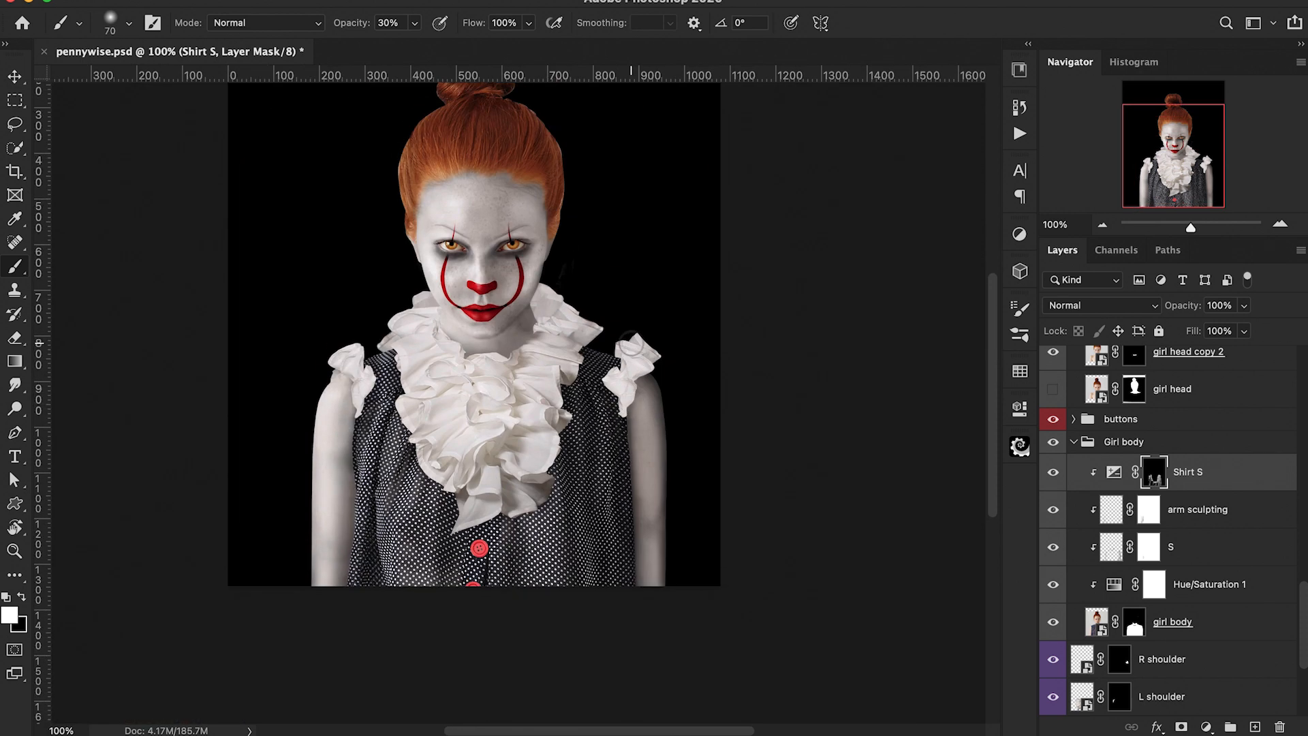
key(bracketright)
key(bracketright)
key(bracketright)
key(bracketright)
drag(587, 506, 683, 616)
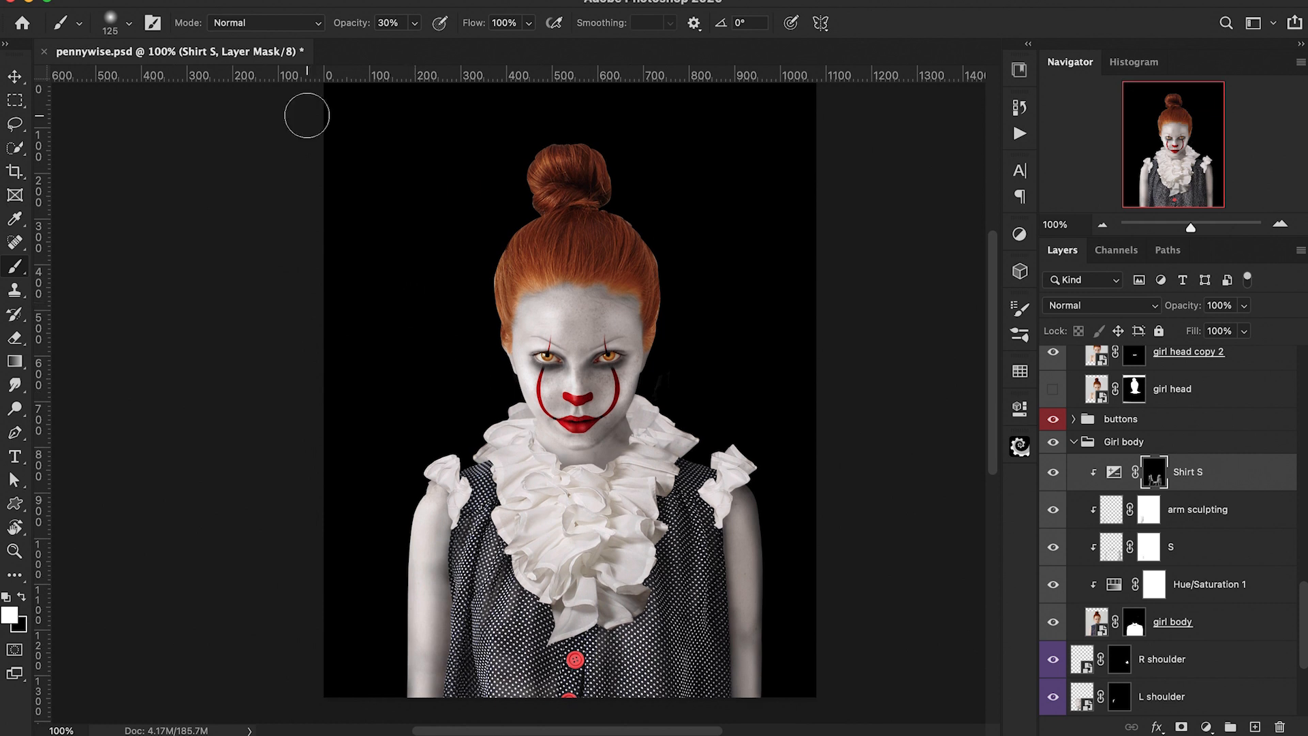
drag(349, 30, 333, 31)
scroll(692, 269, down, 3)
key(bracketright)
key(bracketright)
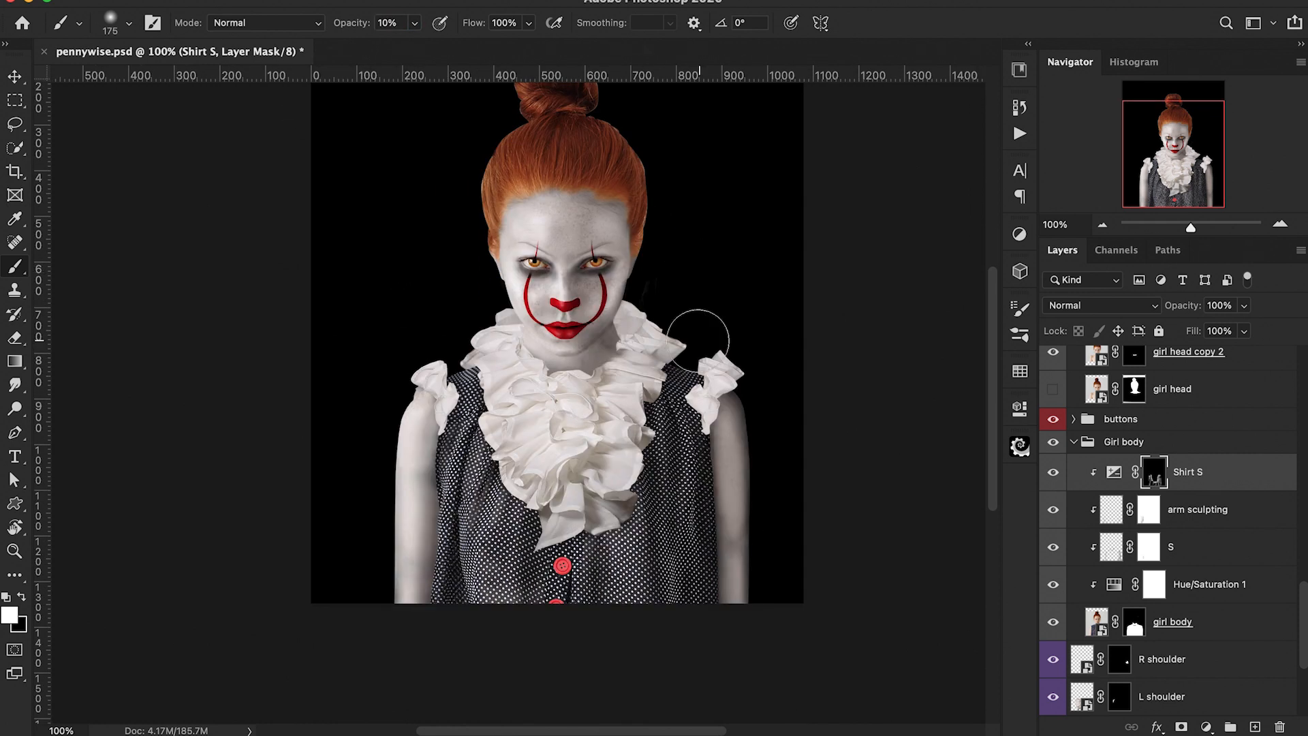
mouse_move(642, 494)
mouse_down()
mouse_move(677, 444)
mouse_move(614, 488)
mouse_up()
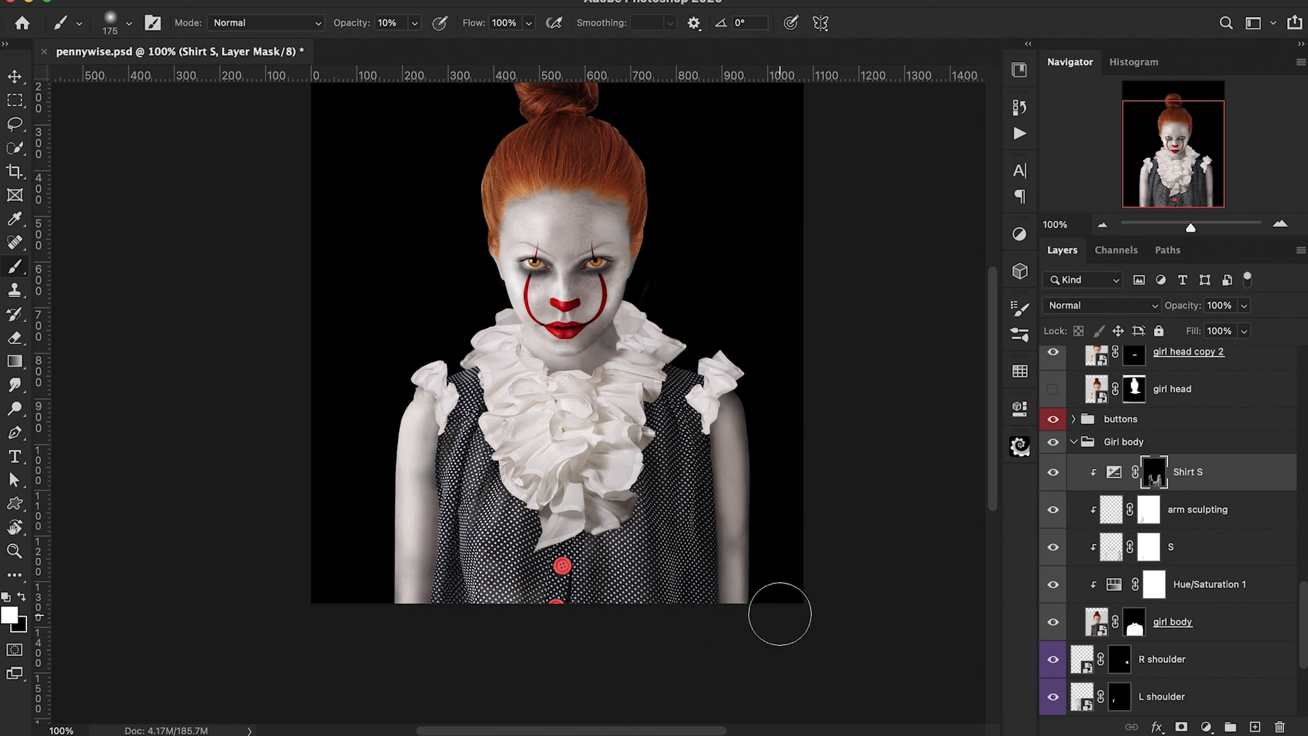
Step: Toggle the Shirt S layer's visibility to compare the dress with and without the darkening
scroll(780, 613, up, 3)
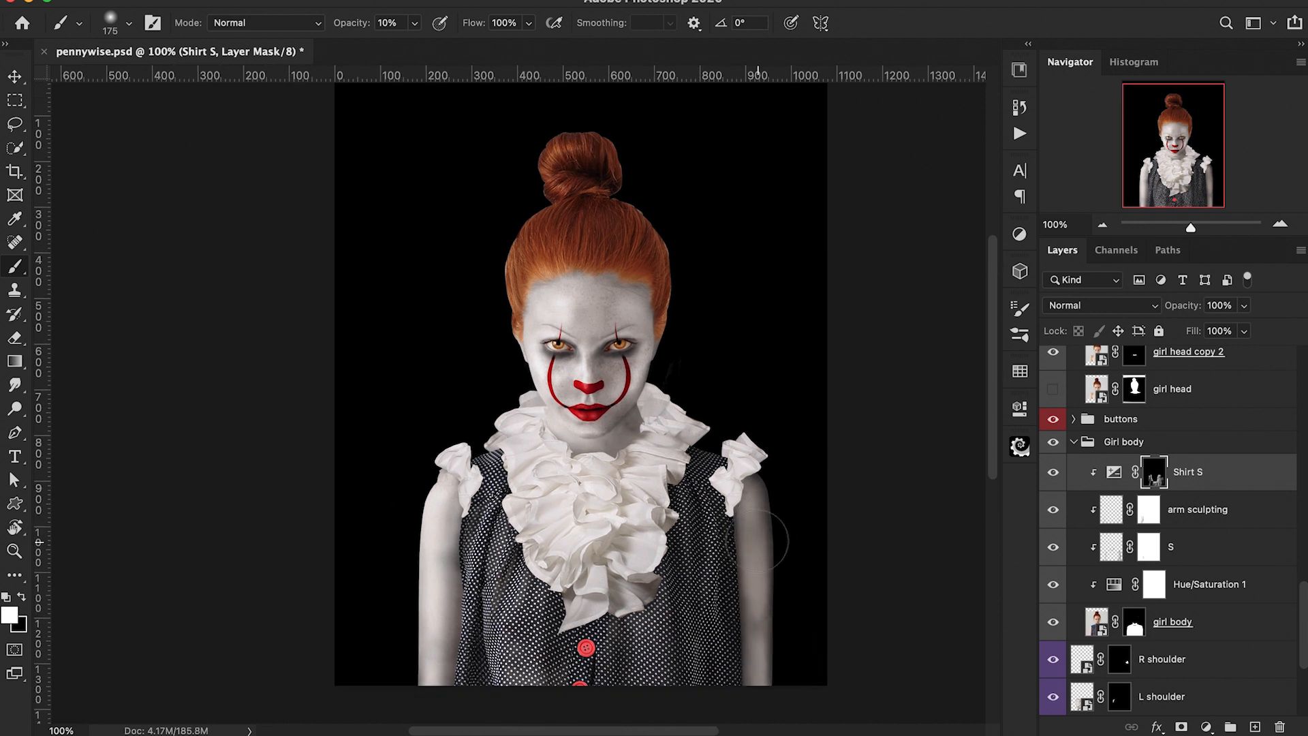
key(bracketleft)
key(bracketleft)
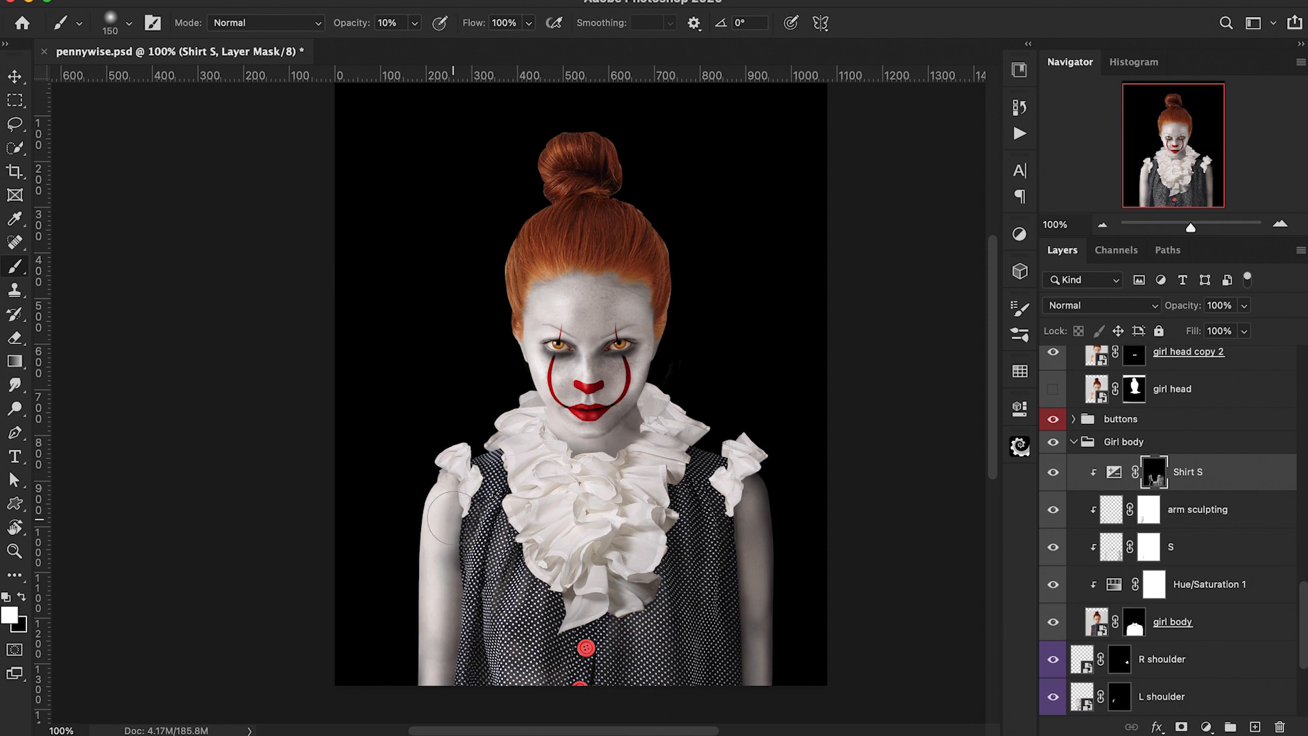
key(bracketleft)
key(bracketleft)
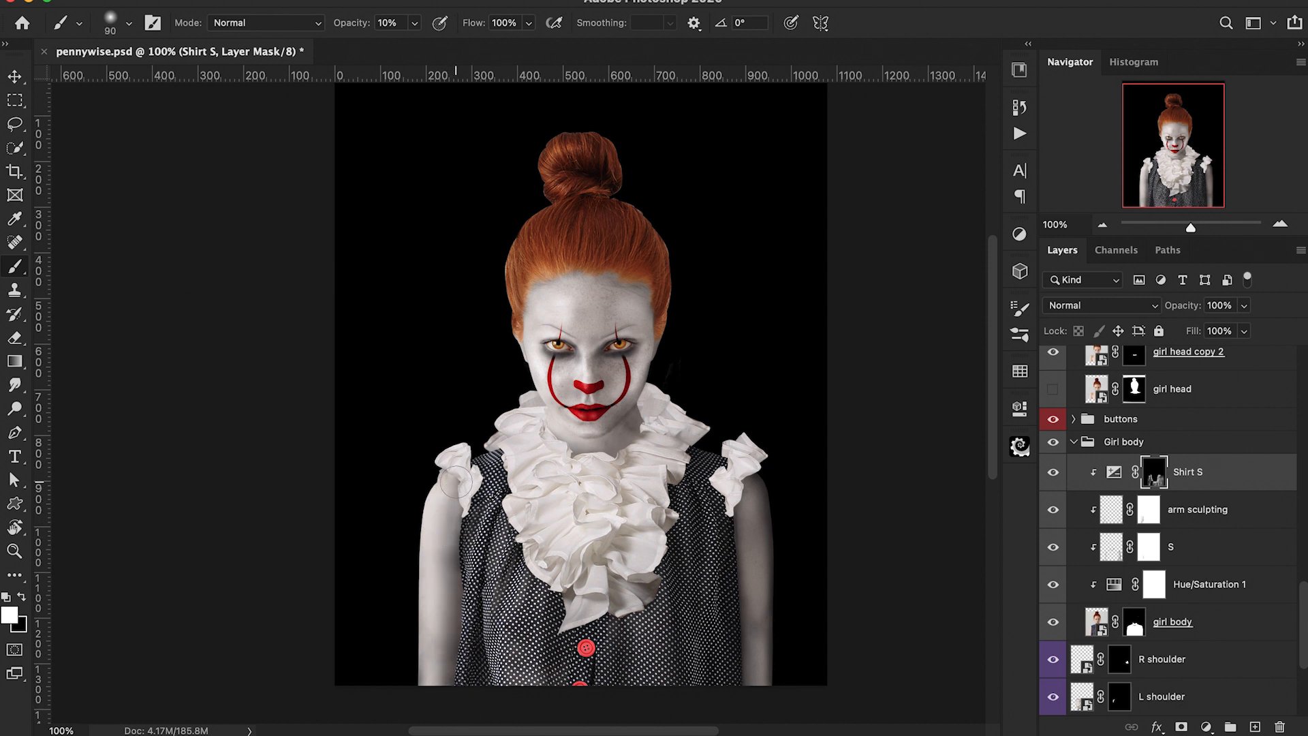
scroll(451, 683, down, 2)
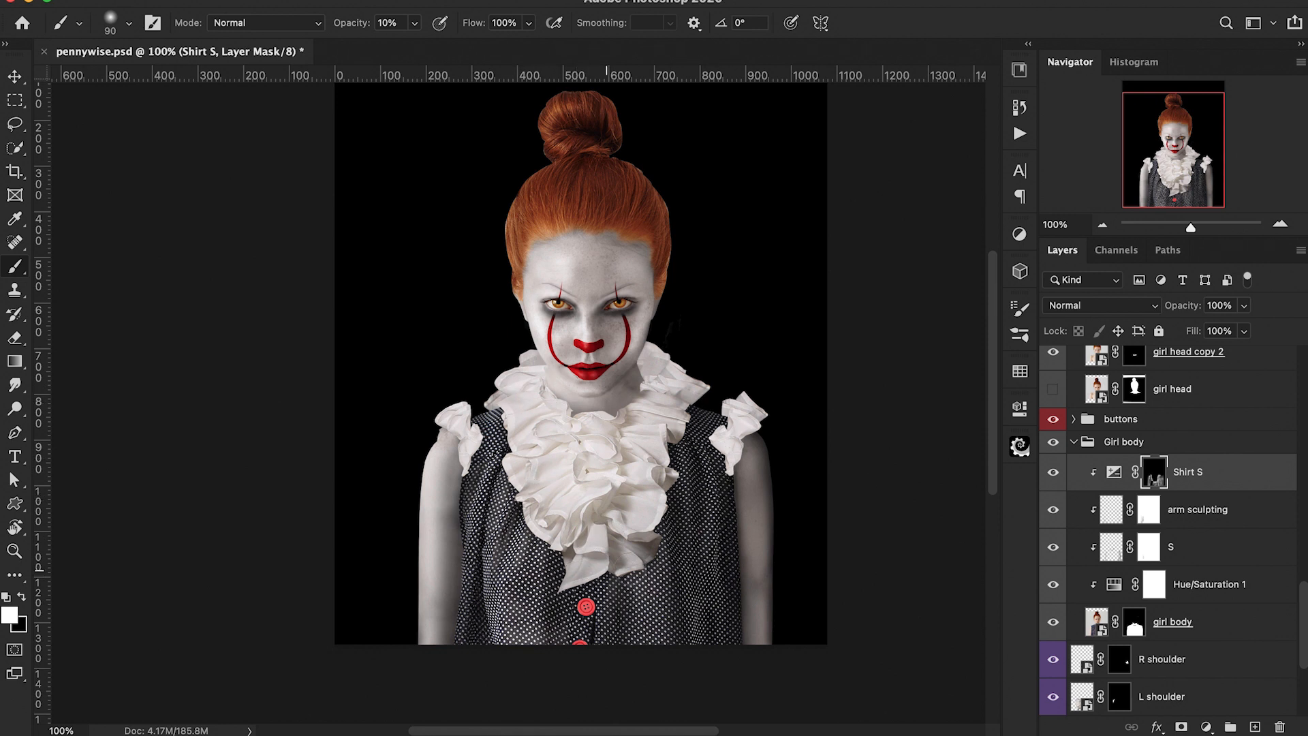
scroll(701, 436, up, 2)
scroll(702, 436, left, 1)
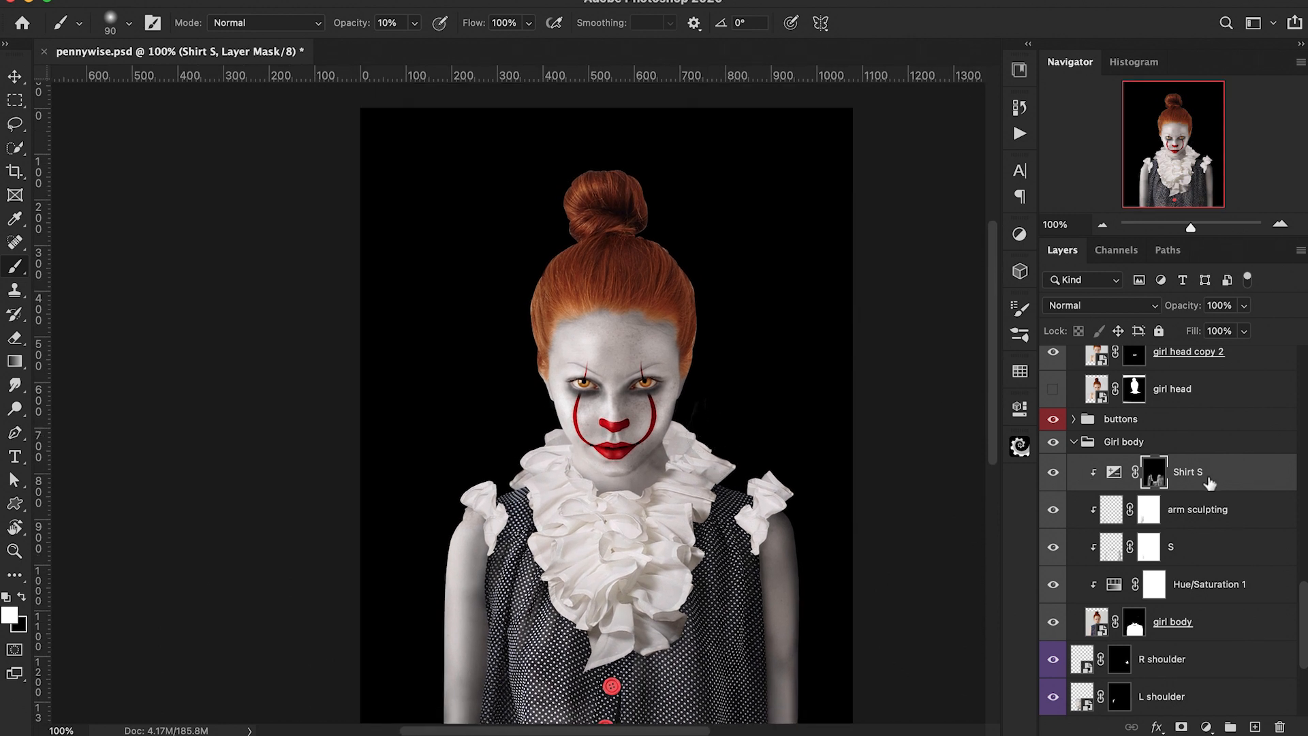
scroll(1201, 478, down, 1)
scroll(1200, 478, down, 1)
scroll(928, 446, down, 2)
click(1053, 444)
click(1053, 444)
click(1053, 444)
click(1053, 444)
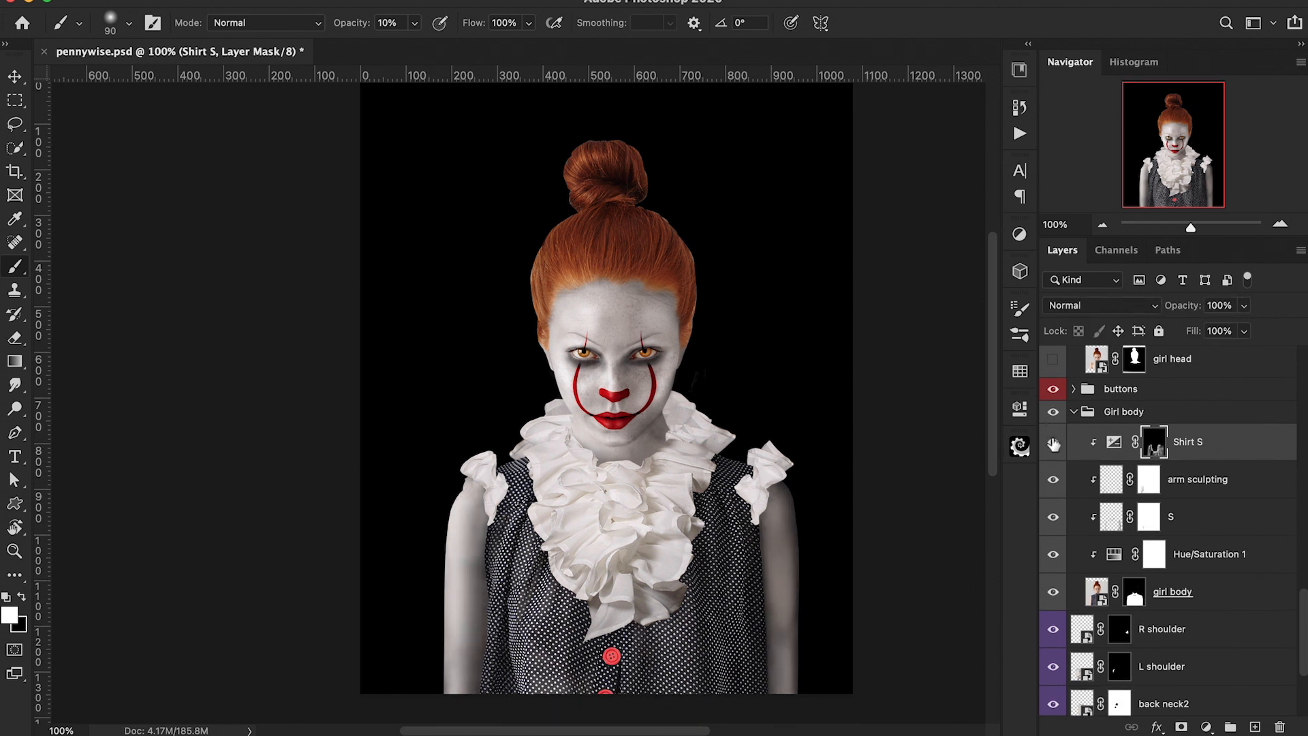
click(1053, 445)
click(1053, 444)
Step: Add a clipped Exposure adjustment layer above Shirt S with exposure set to +0.56
click(1205, 728)
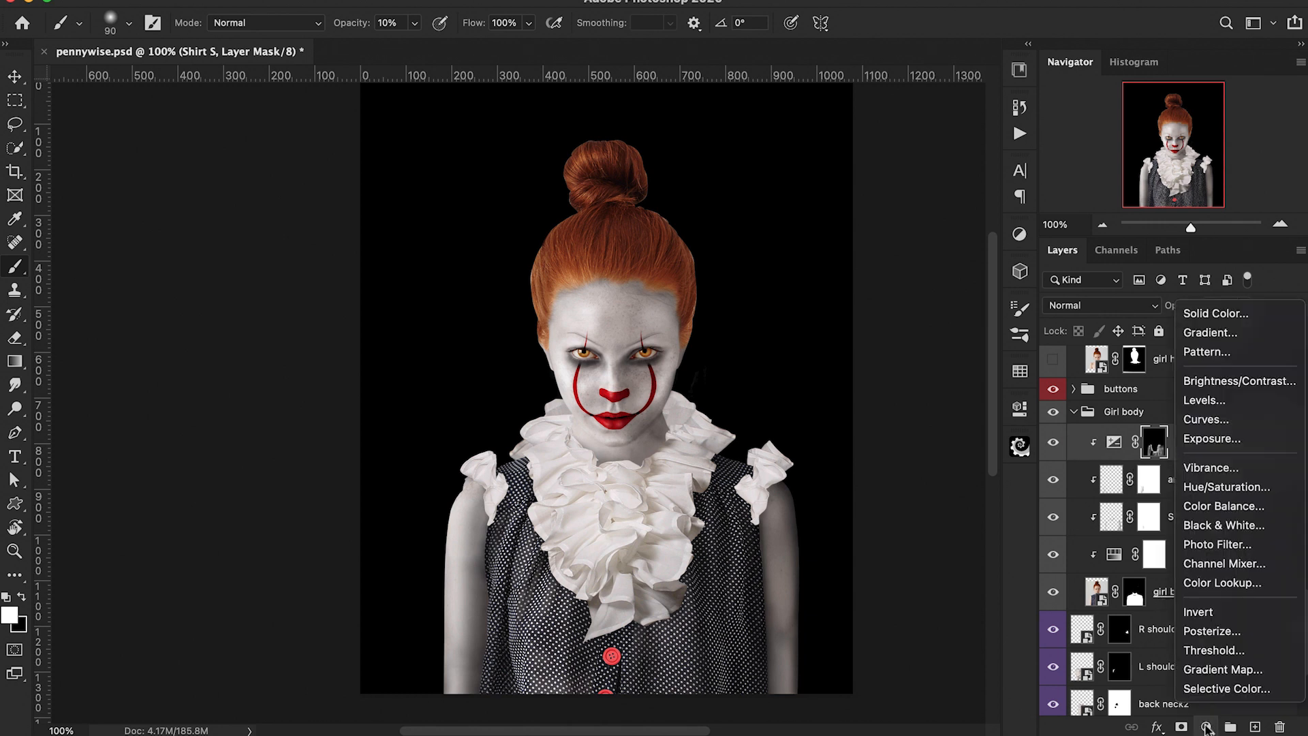
click(1214, 452)
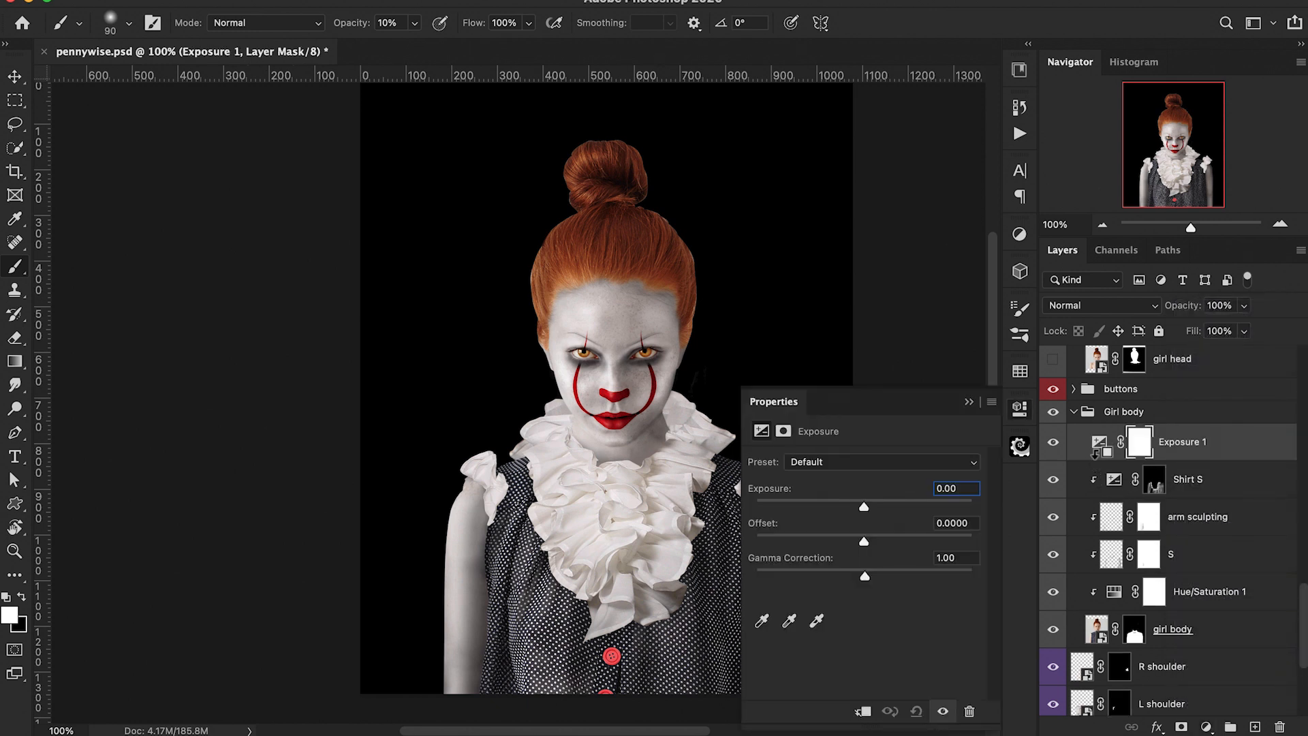
alt+click(1095, 460)
drag(863, 508, 870, 508)
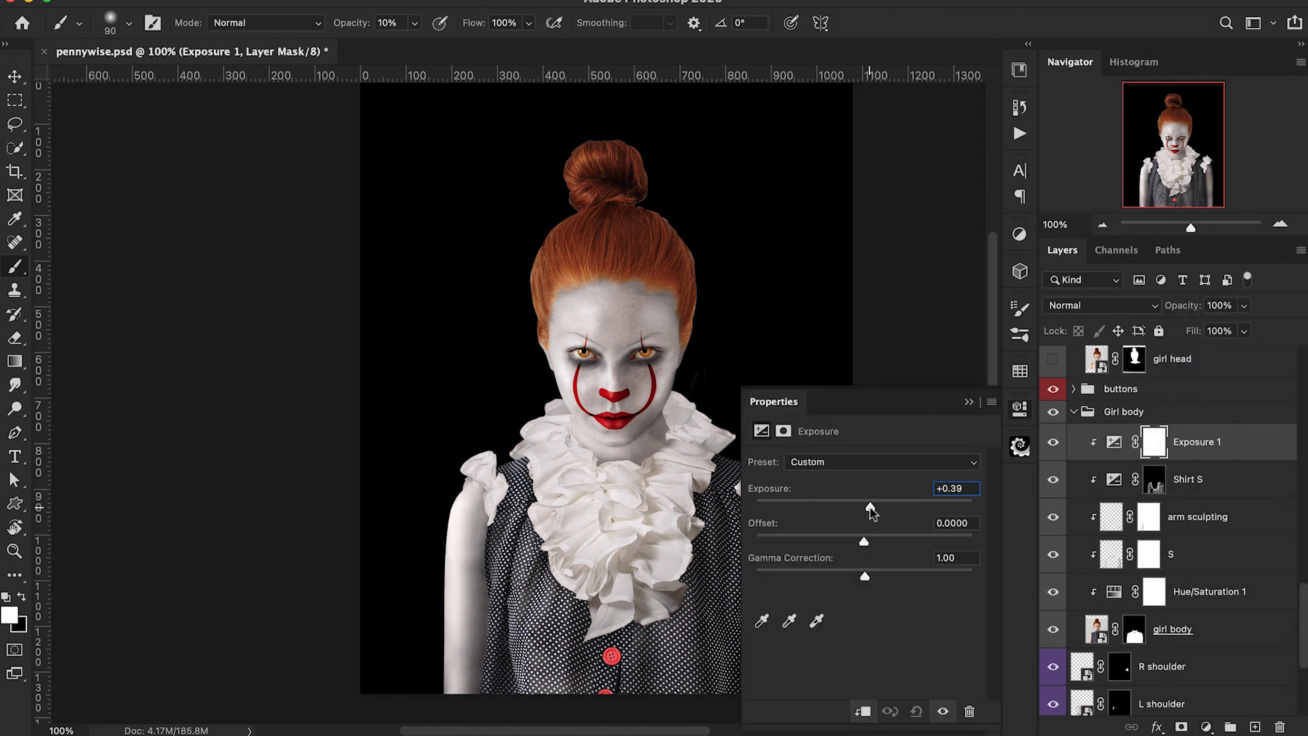
click(969, 403)
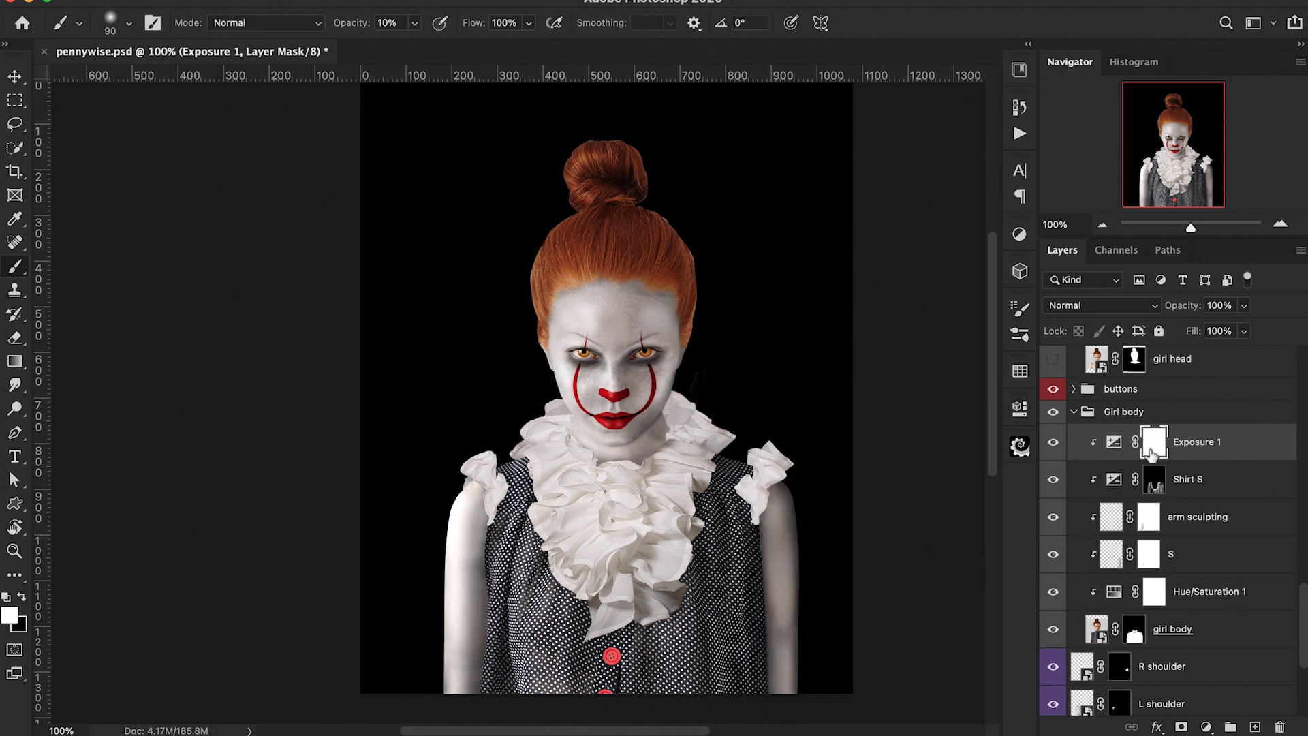
Step: Invert the Exposure 1 mask, paint white across the left arm and dress at 40% opacity, and compare
key(super+i)
key(4)
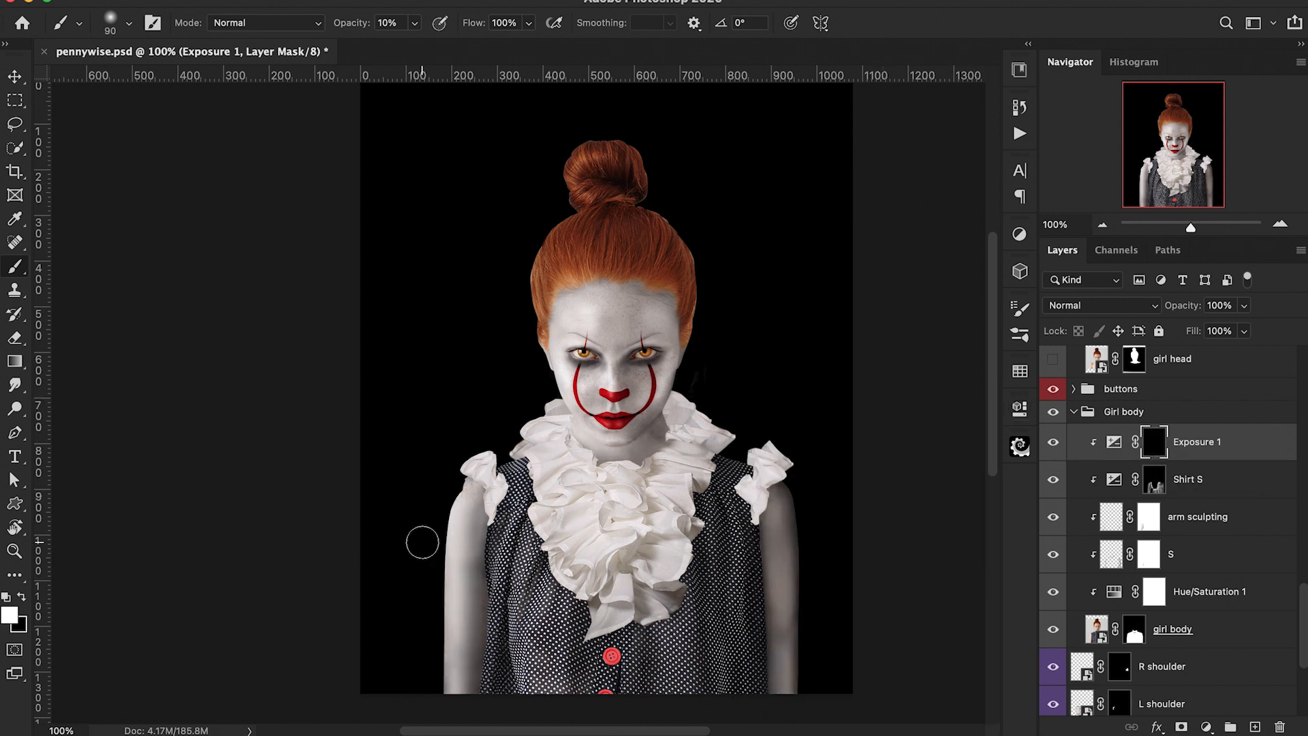
mouse_move(440, 526)
mouse_down()
mouse_move(444, 701)
mouse_move(553, 606)
mouse_move(537, 605)
mouse_move(519, 550)
mouse_move(493, 682)
mouse_move(559, 634)
mouse_move(625, 700)
mouse_move(669, 632)
mouse_up()
key(1)
click(1053, 444)
click(1053, 445)
click(1053, 444)
click(1053, 444)
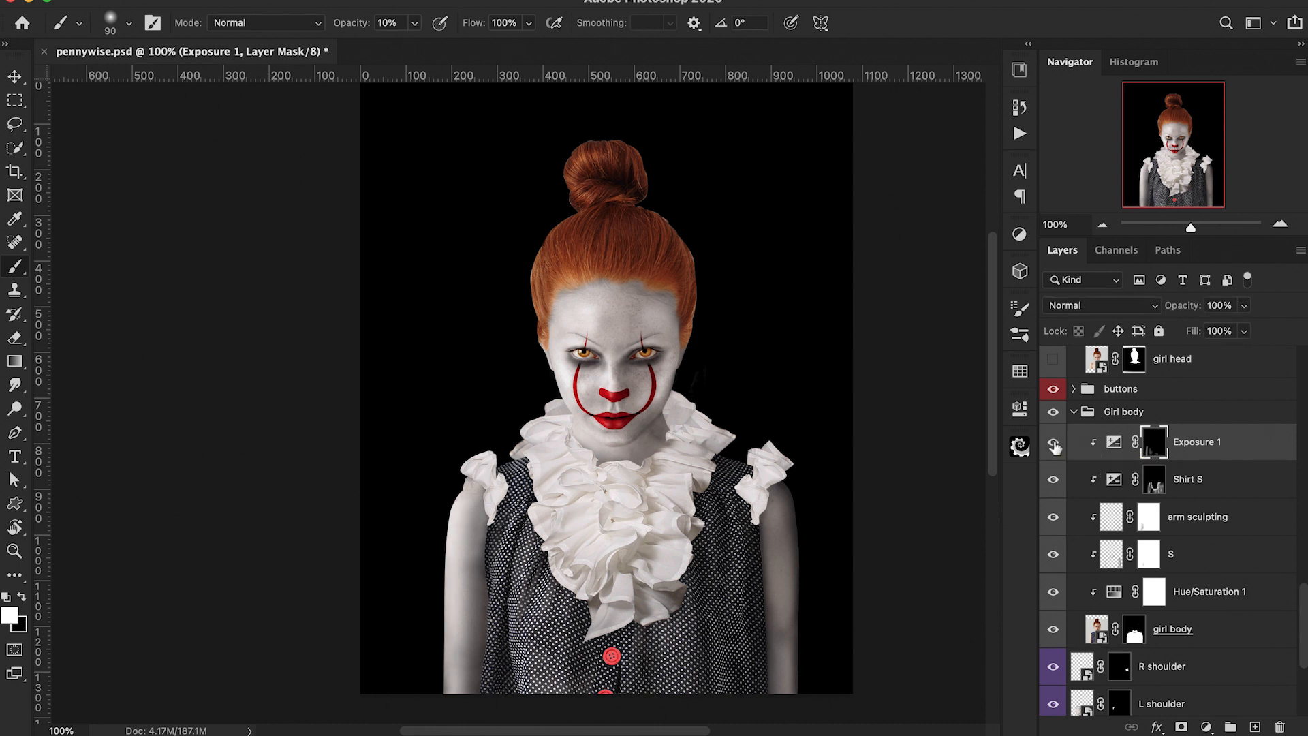
Step: Paint the Exposure 1 mask at 90% opacity down the left arm and dress front to brighten them
key(9)
drag(432, 497, 427, 672)
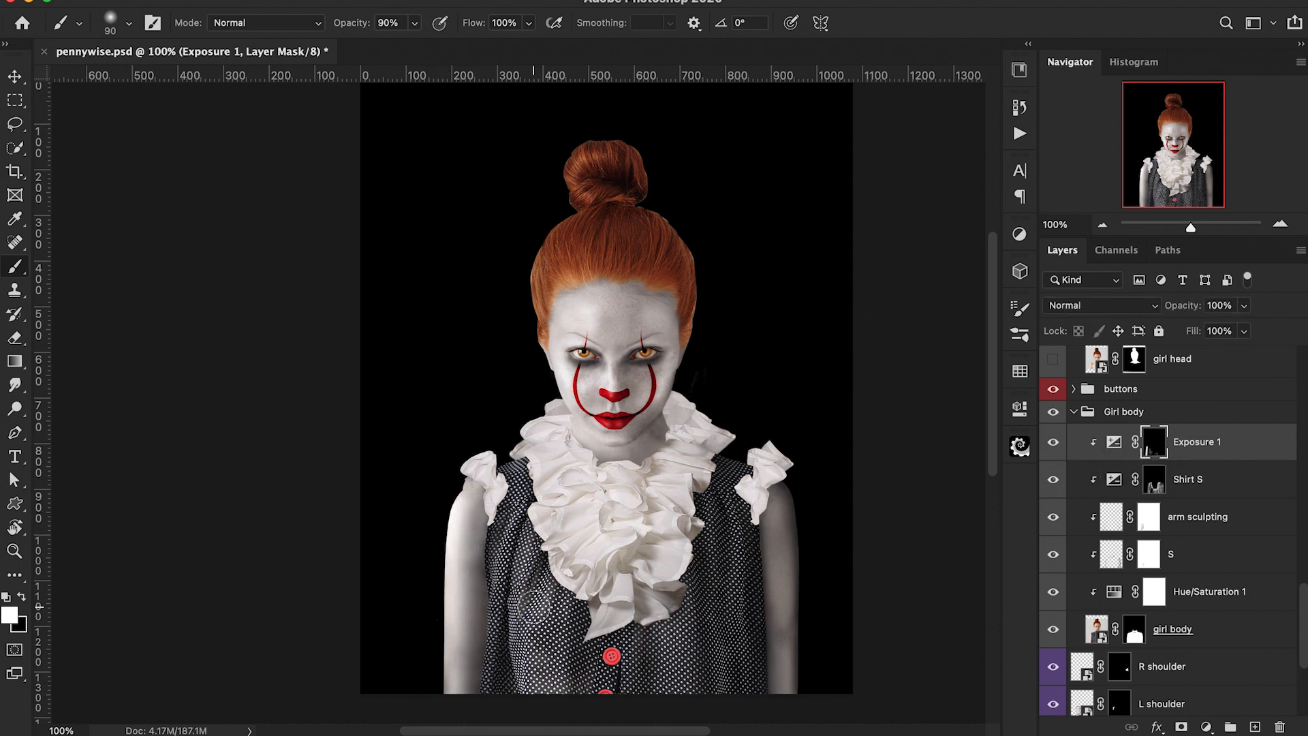
key(bracketleft)
key(bracketleft)
mouse_move(516, 534)
mouse_down()
mouse_move(494, 601)
mouse_move(525, 583)
mouse_move(524, 683)
mouse_up()
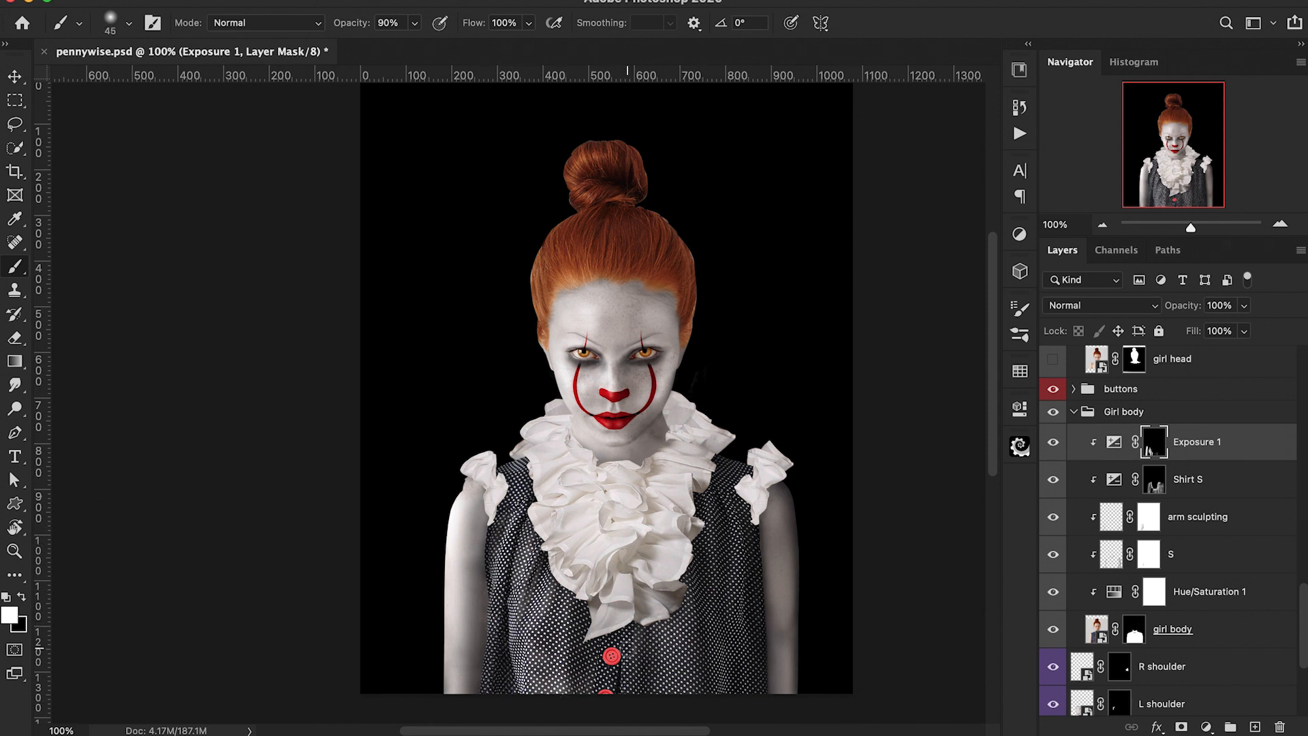
Step: Rename the Exposure 1 adjustment layer above Shirt S to Shirt H
scroll(671, 628, down, 1)
scroll(671, 619, down, 1)
key(bracketleft)
key(bracketleft)
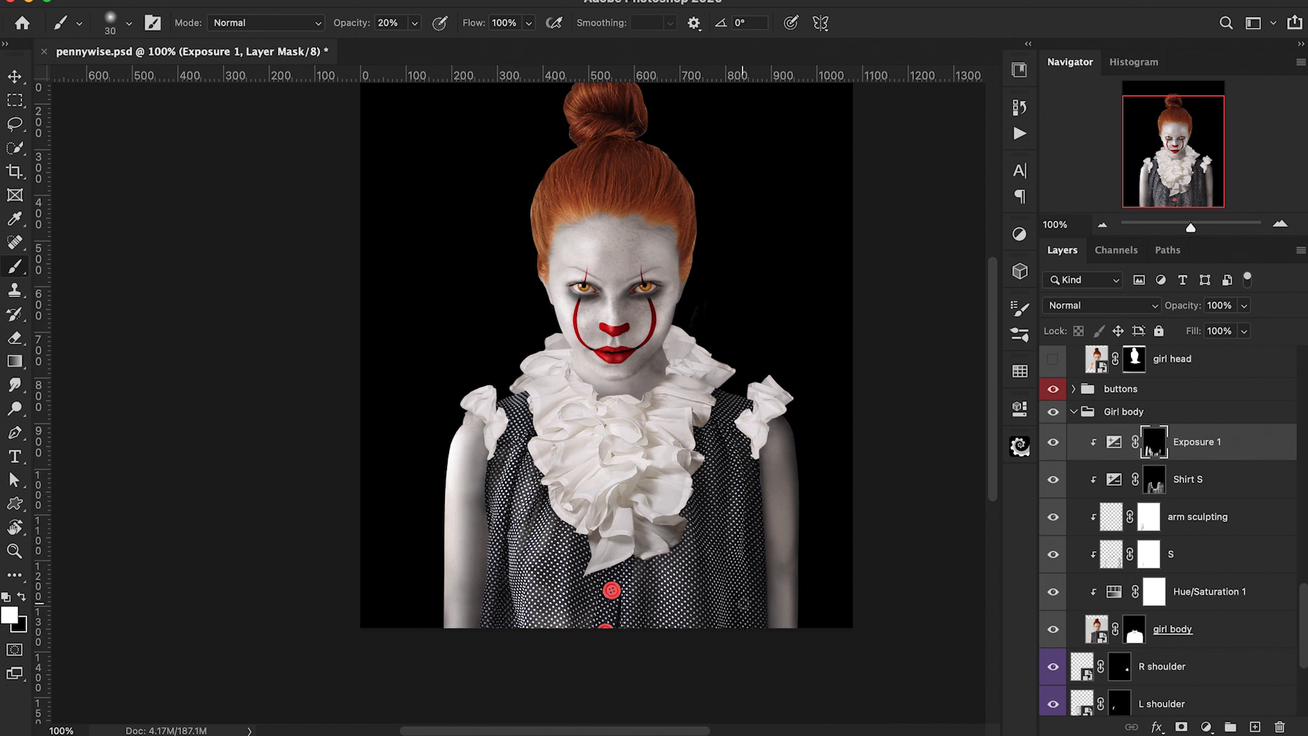
scroll(606, 388, up, 2)
double_click(1192, 441)
text(Shirt H)
key(Return)
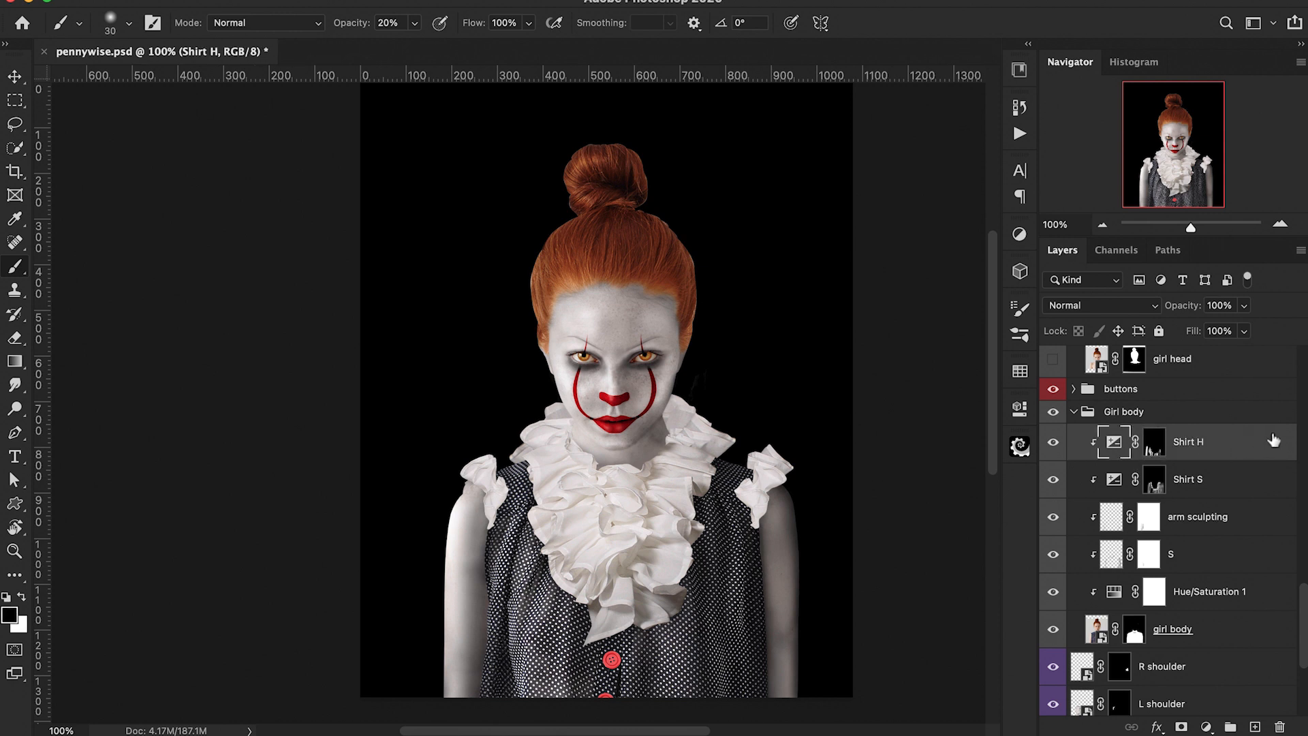
Step: Select the S shading layer above Lip H in the head group and set the brush to 10% opacity
click(1076, 413)
scroll(1155, 456, up, 10)
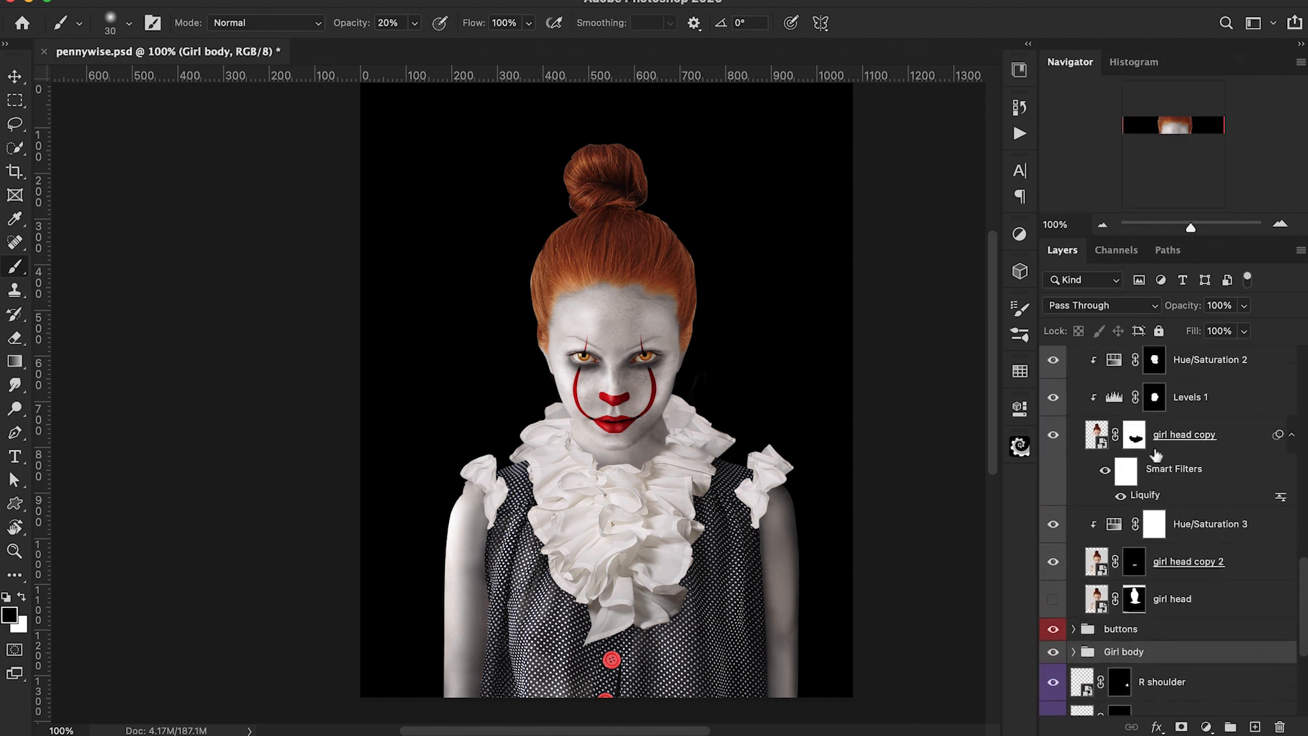
scroll(1156, 456, up, 3)
click(1131, 452)
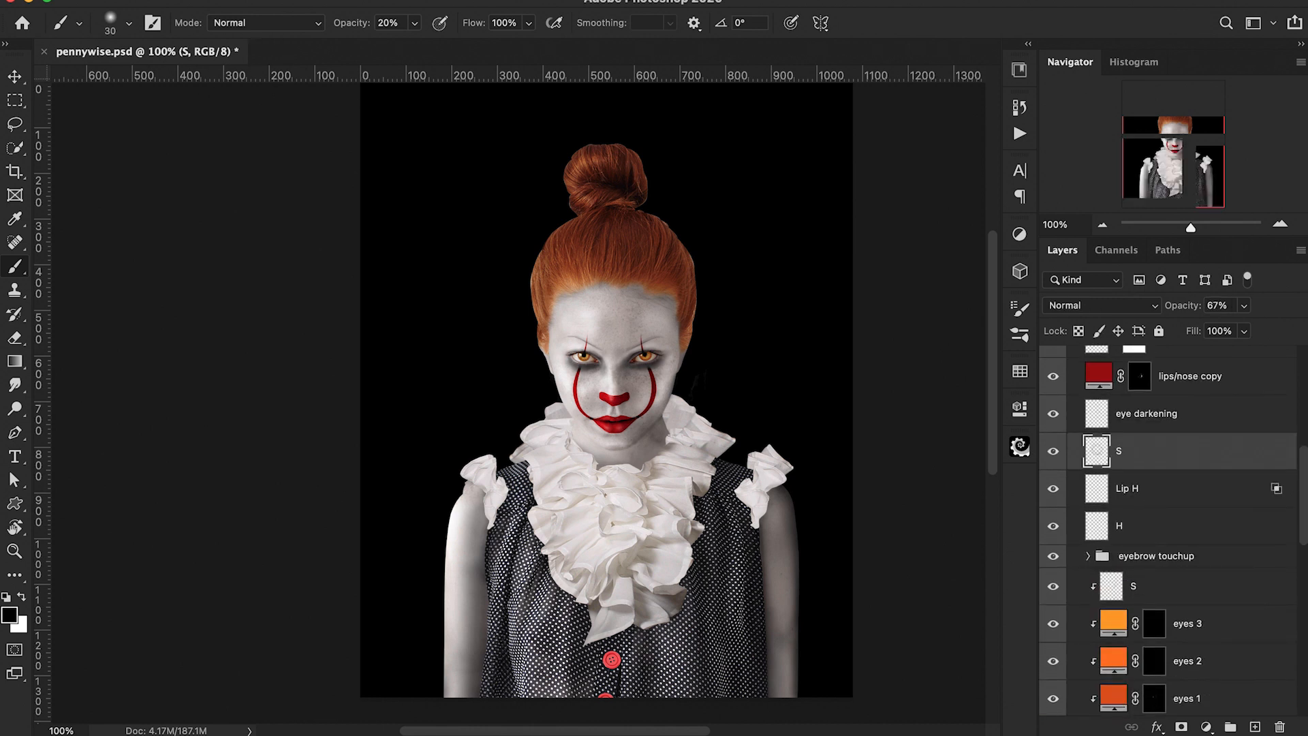
scroll(640, 413, up, 3)
key(bracketleft)
key(bracketleft)
key(bracketleft)
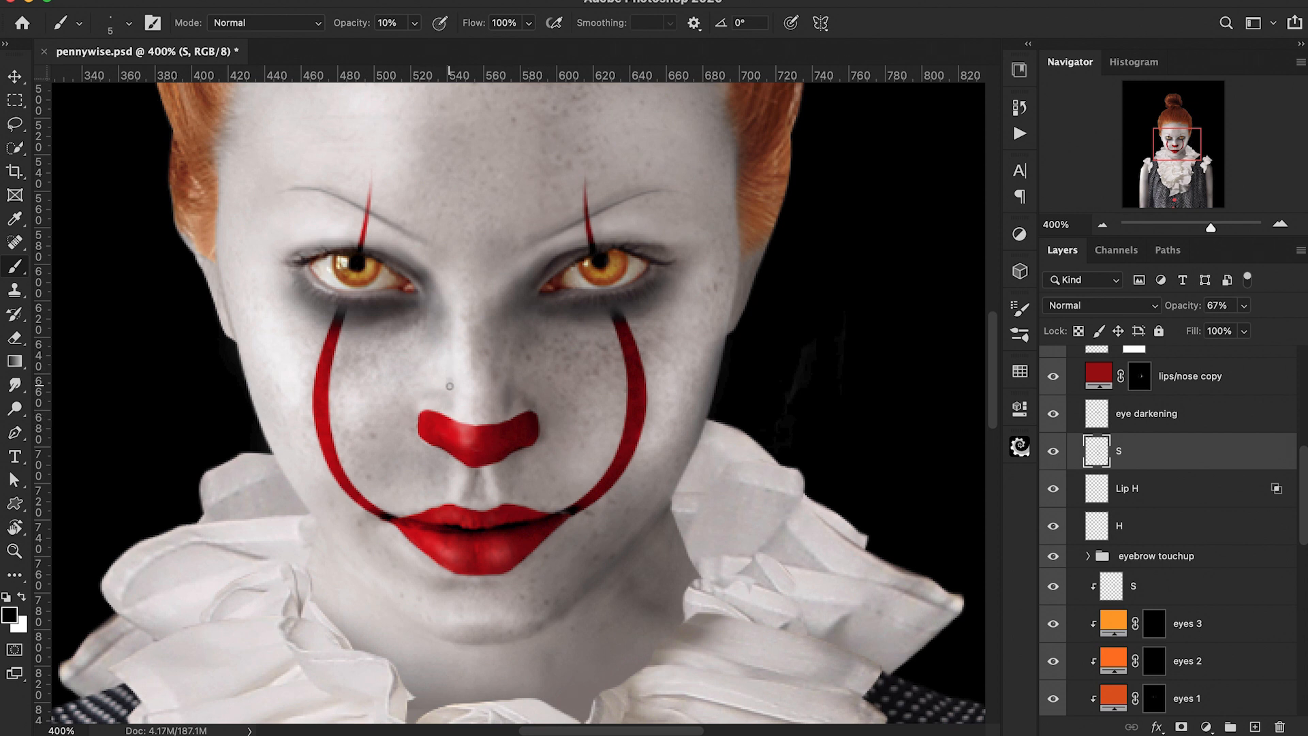
drag(348, 31, 344, 31)
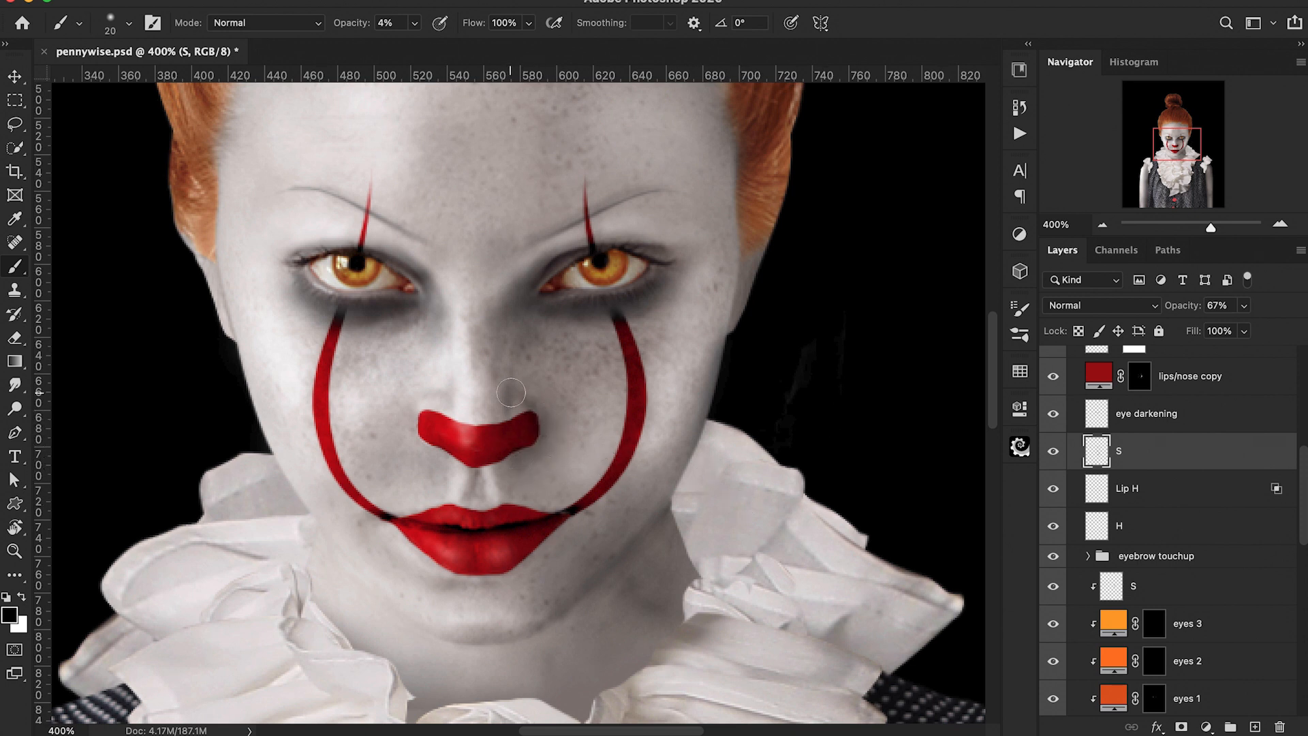
key(1)
scroll(781, 528, down, 4)
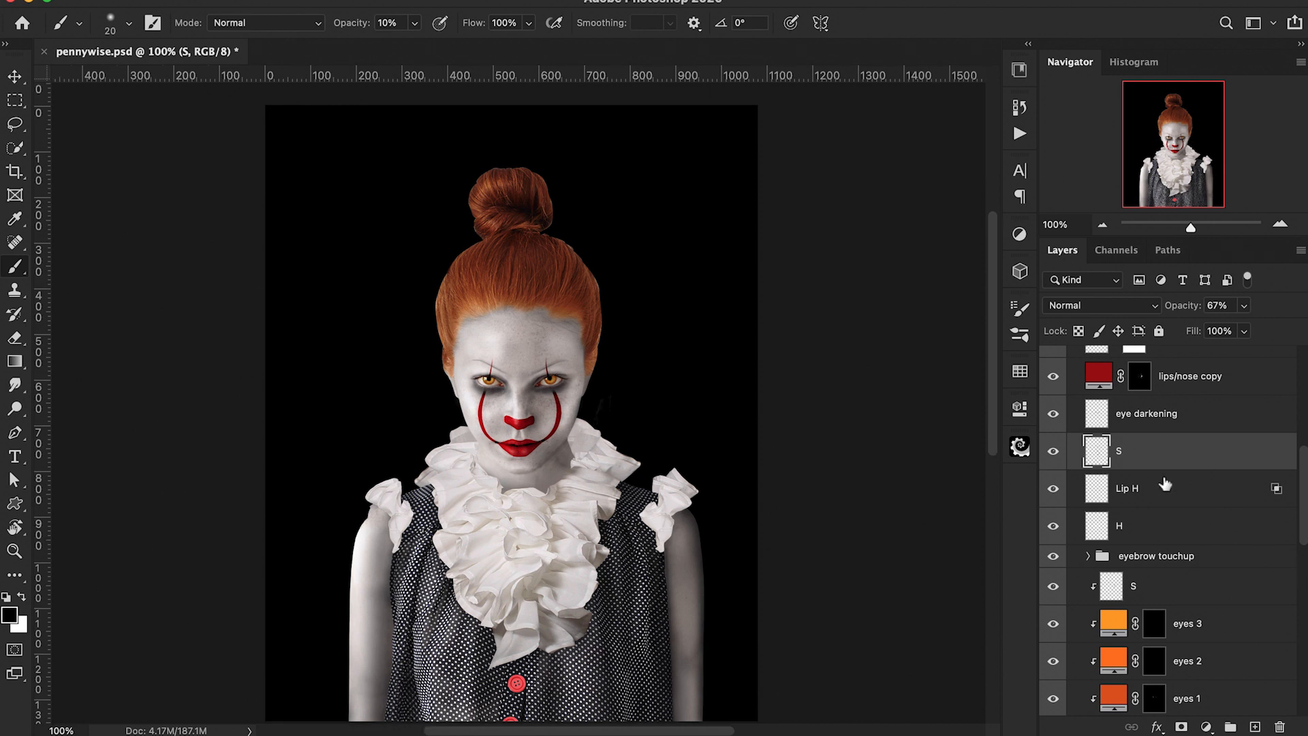
Step: Toggle the R shoulder layer's visibility to compare the shoulder with and without it
scroll(1082, 507, up, 5)
click(1075, 502)
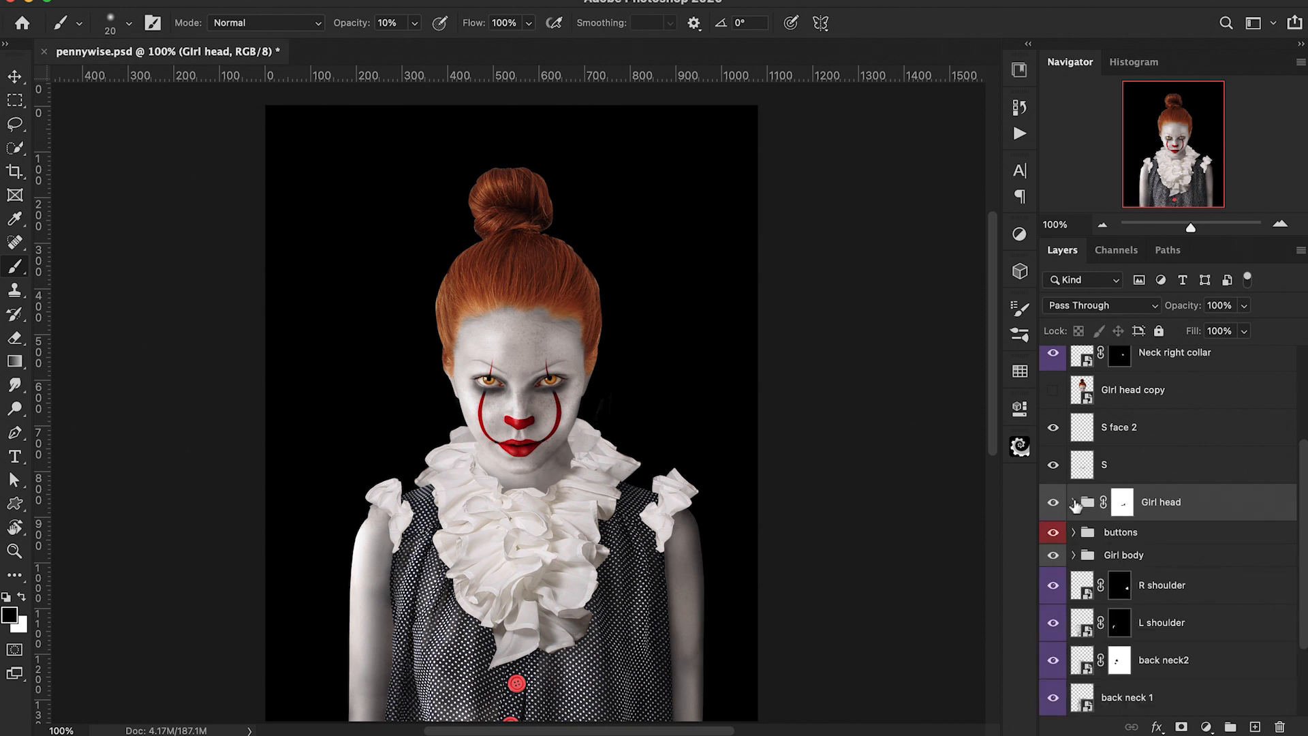
scroll(1132, 528, down, 2)
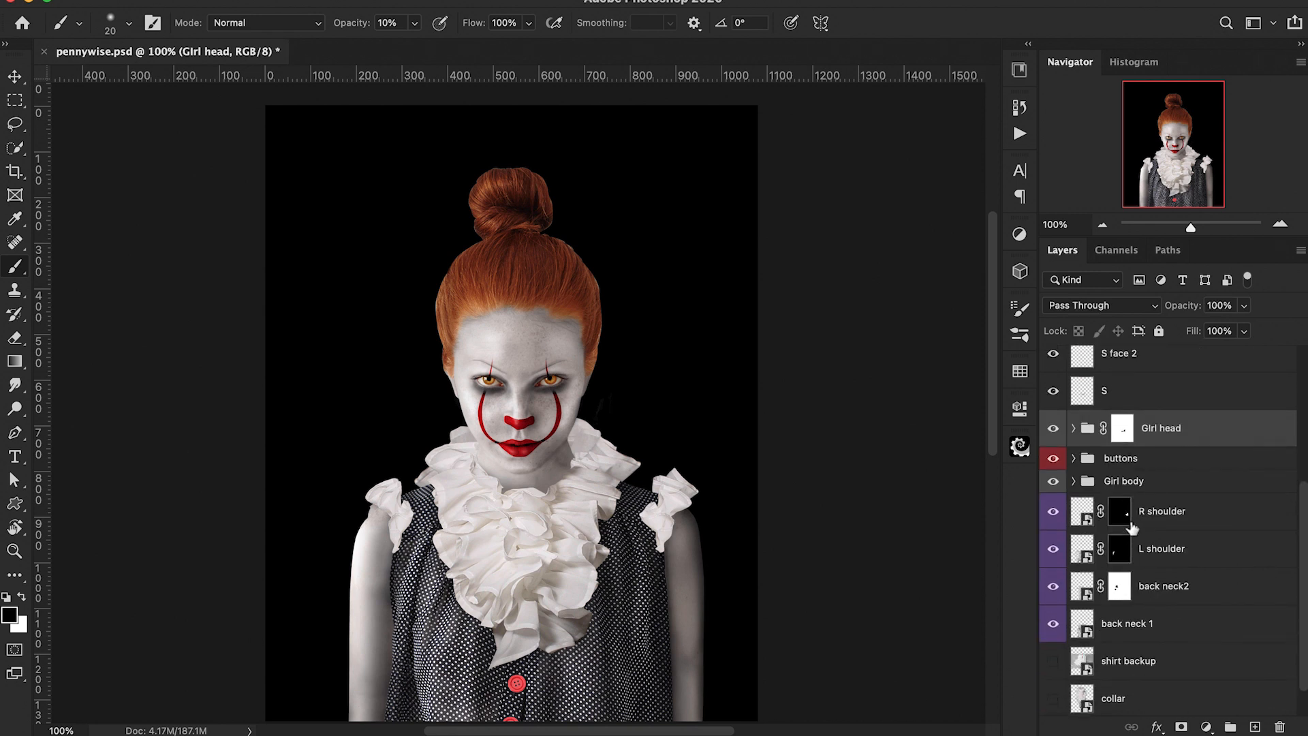
click(1053, 512)
click(1053, 512)
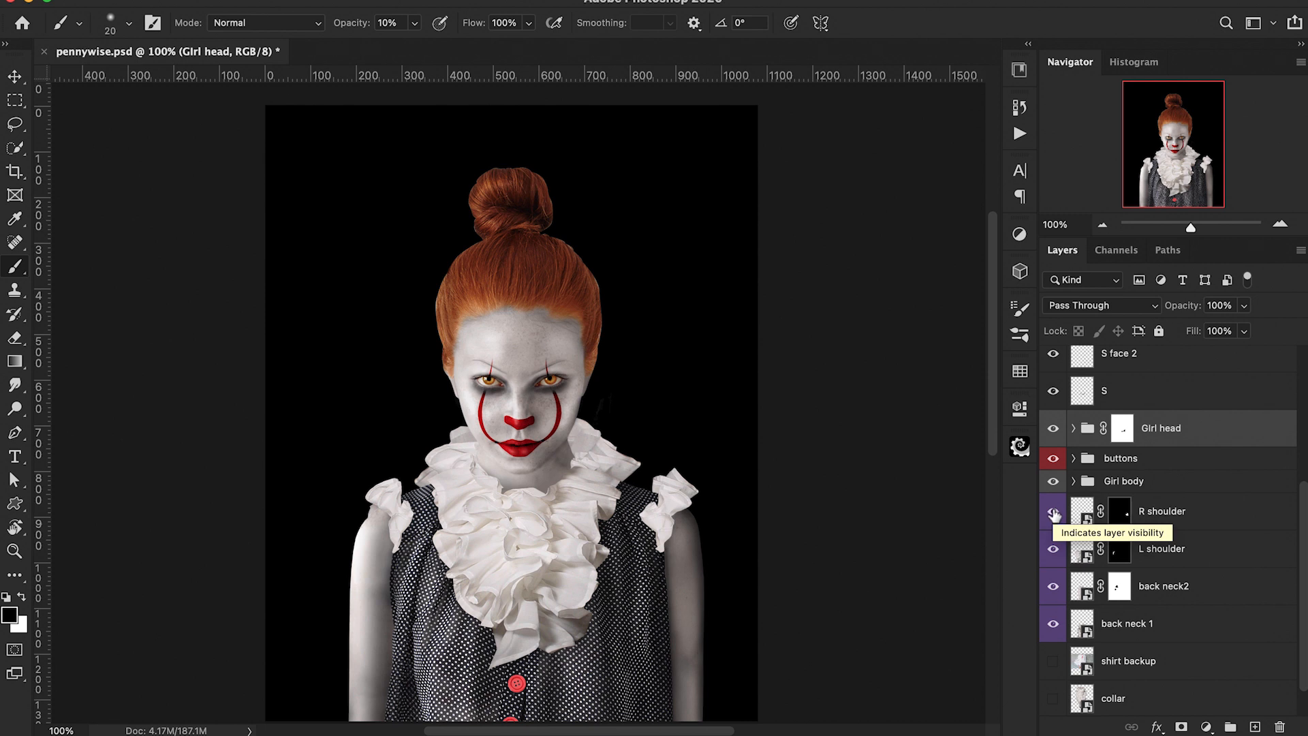
click(1053, 512)
click(1053, 513)
Step: Add an Exposure adjustment layer clipped to R shoulder with exposure set to -0.56
click(1175, 517)
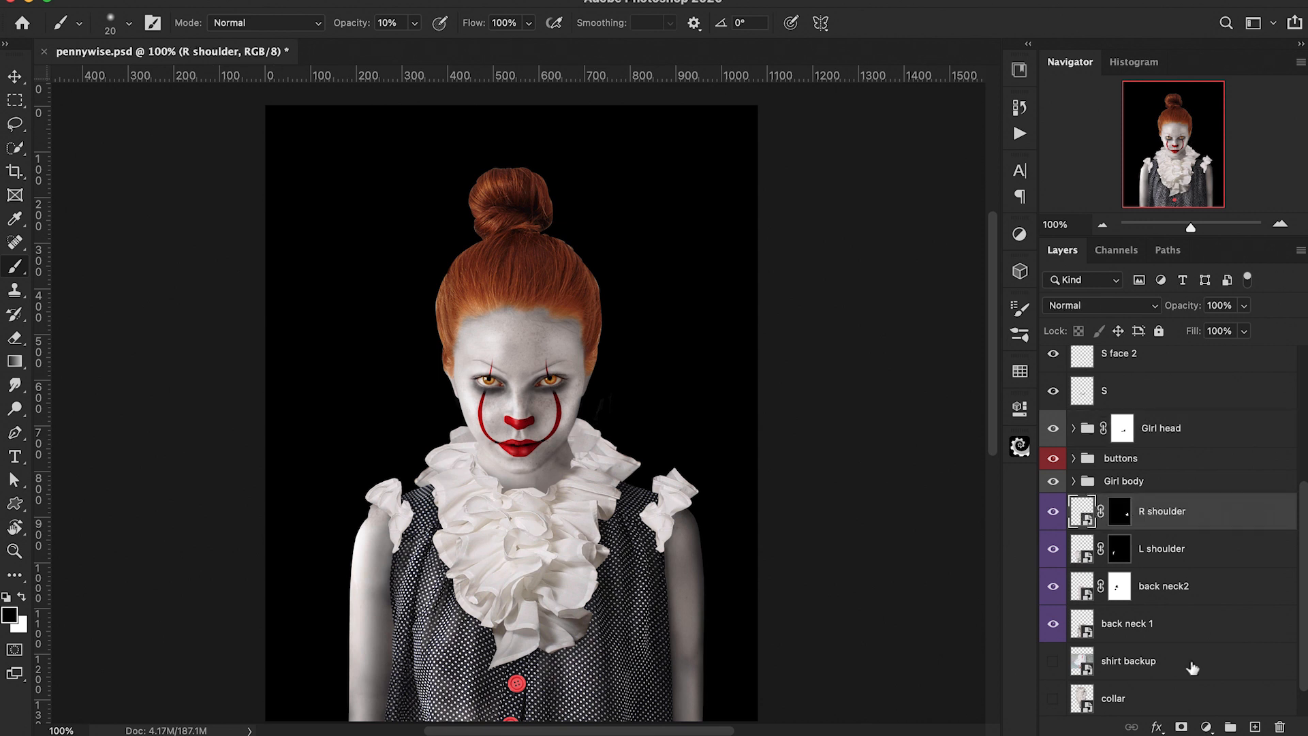
click(1206, 727)
click(1202, 436)
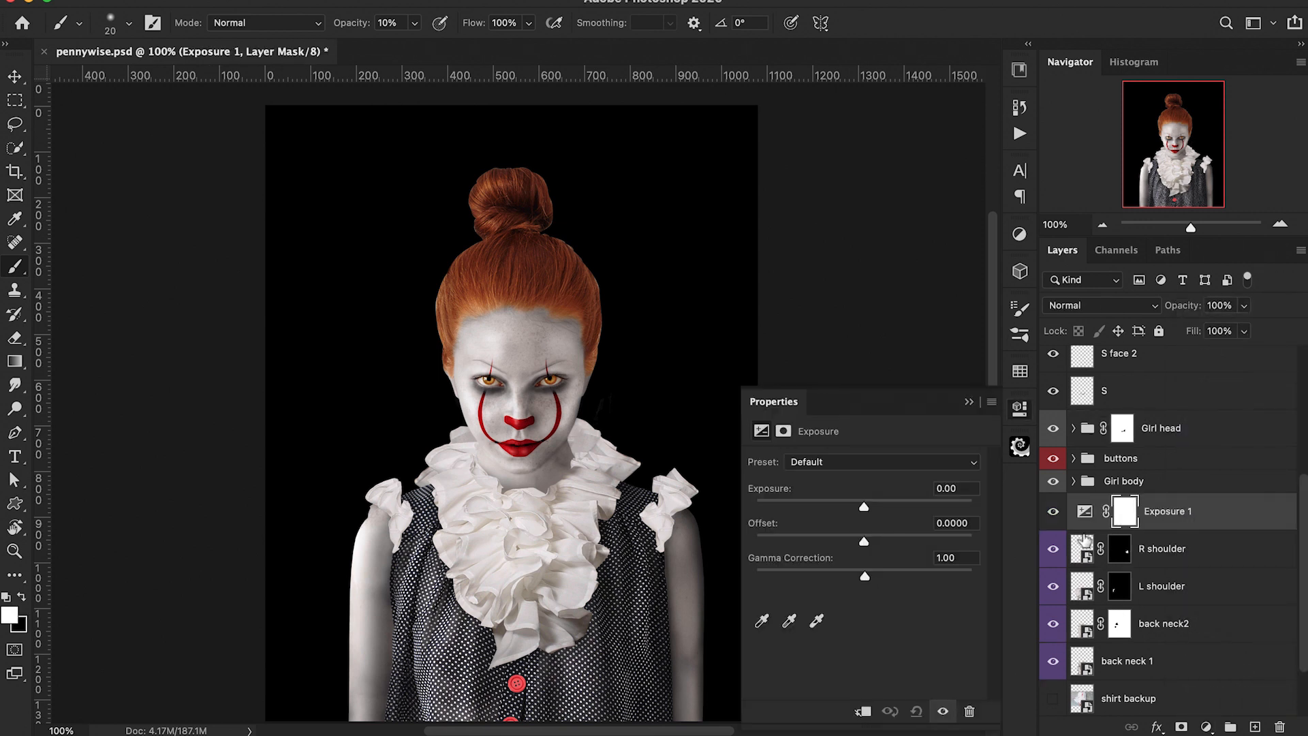
alt+click(1083, 527)
drag(864, 508, 854, 515)
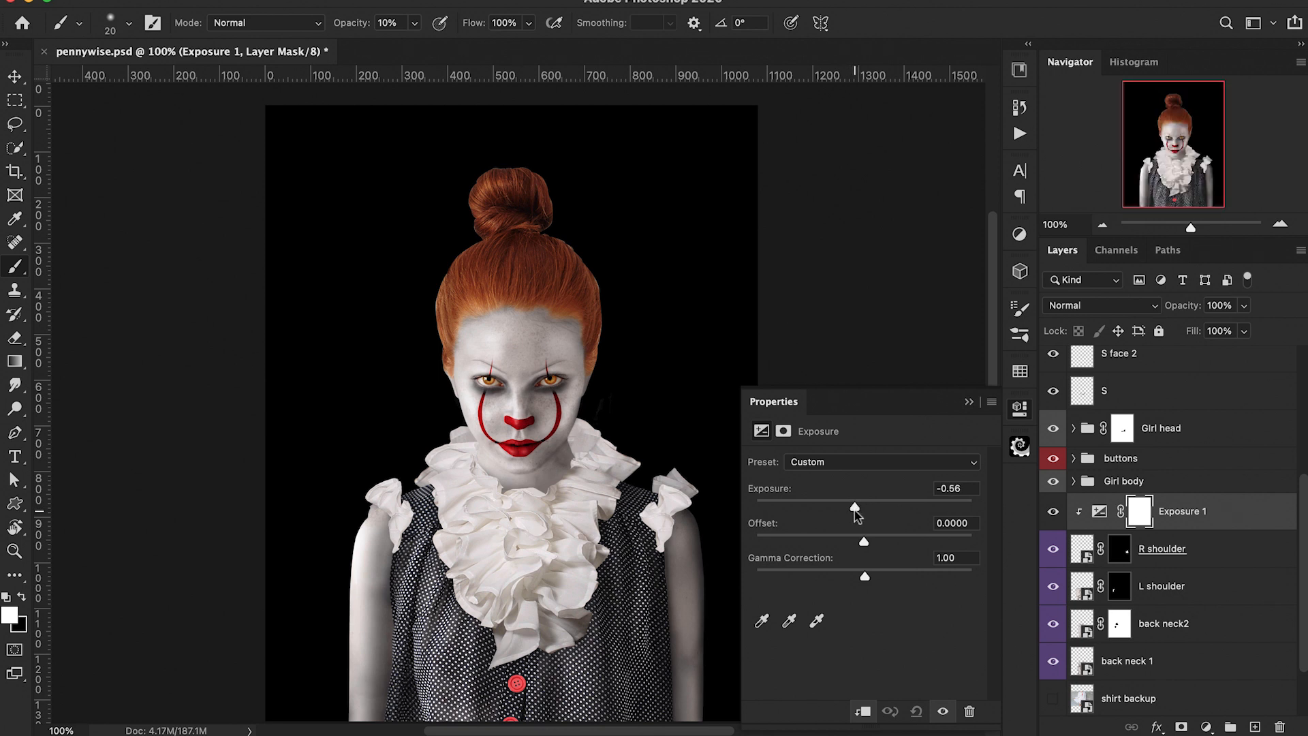
click(969, 402)
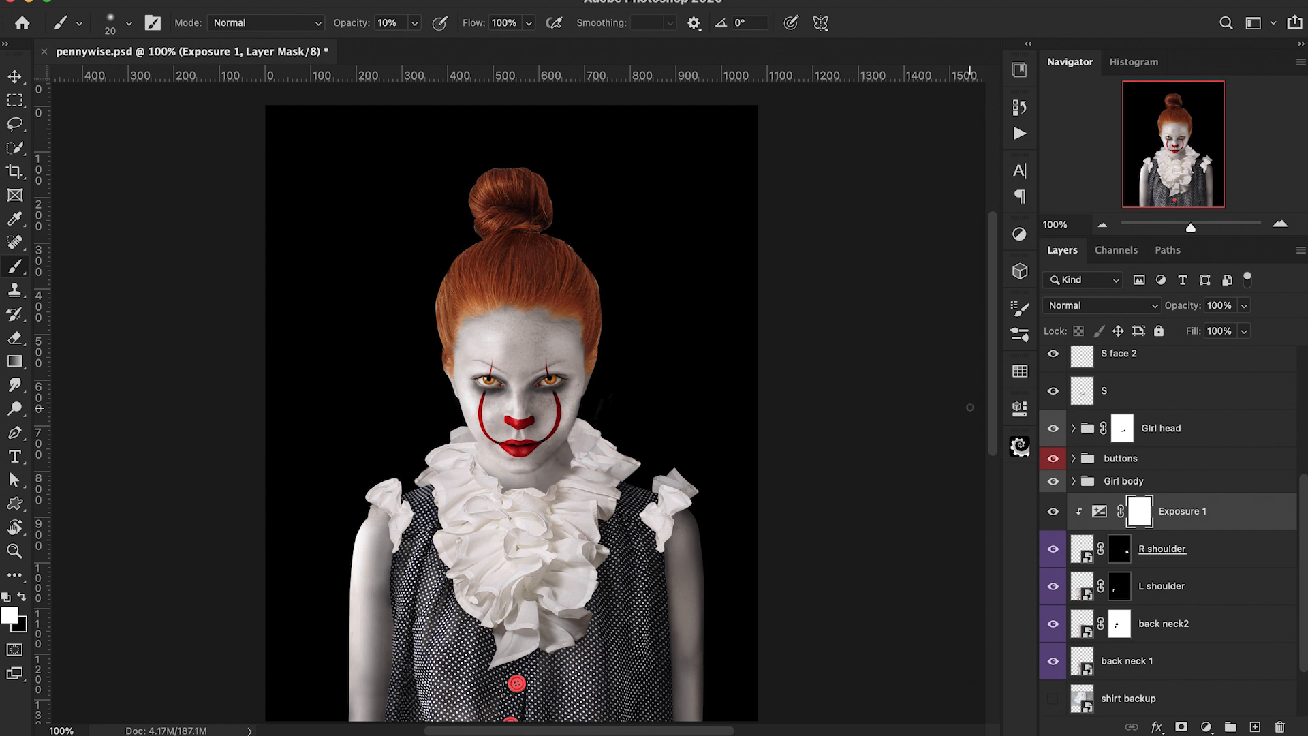
Step: Group the R shoulder layer with its Exposure layer, name the group R shoulder, and give it a color label
shift+click(1200, 553)
key(ctrl+g)
double_click(1124, 505)
text(R shoulder)
key(Return)
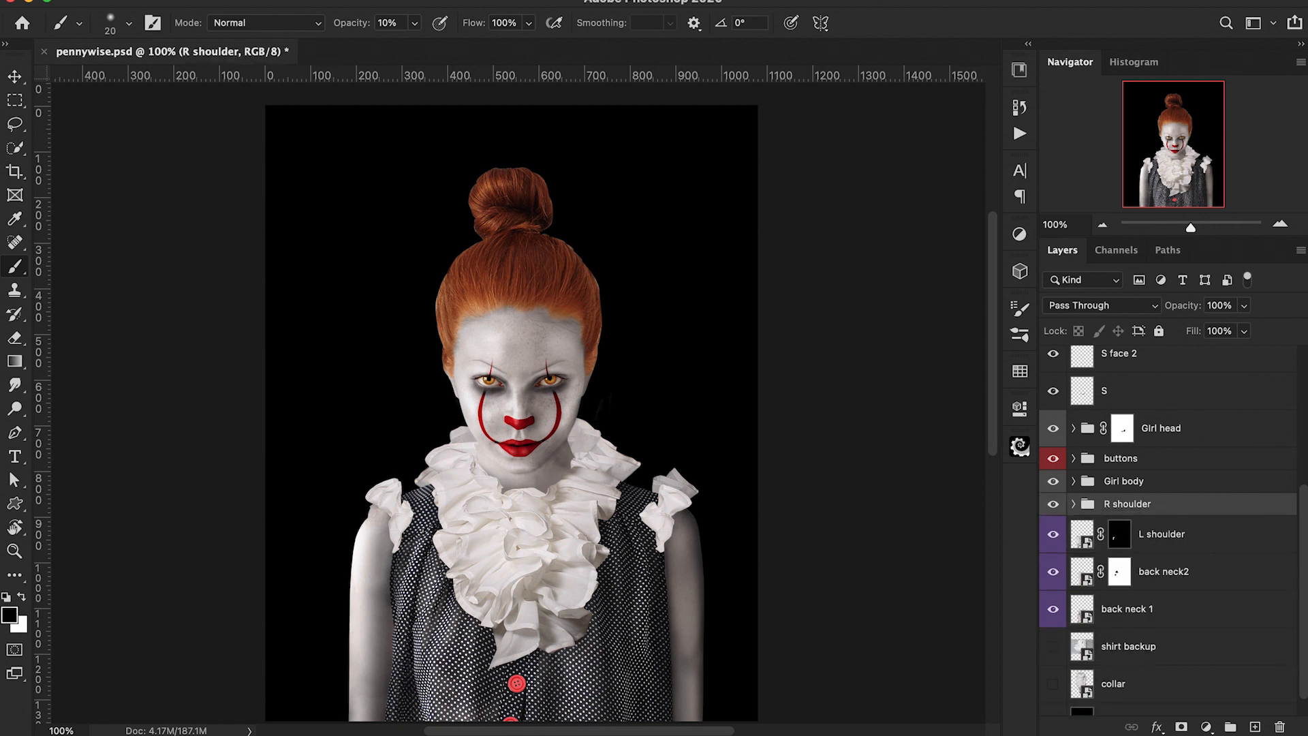
right_click(1056, 505)
click(1117, 674)
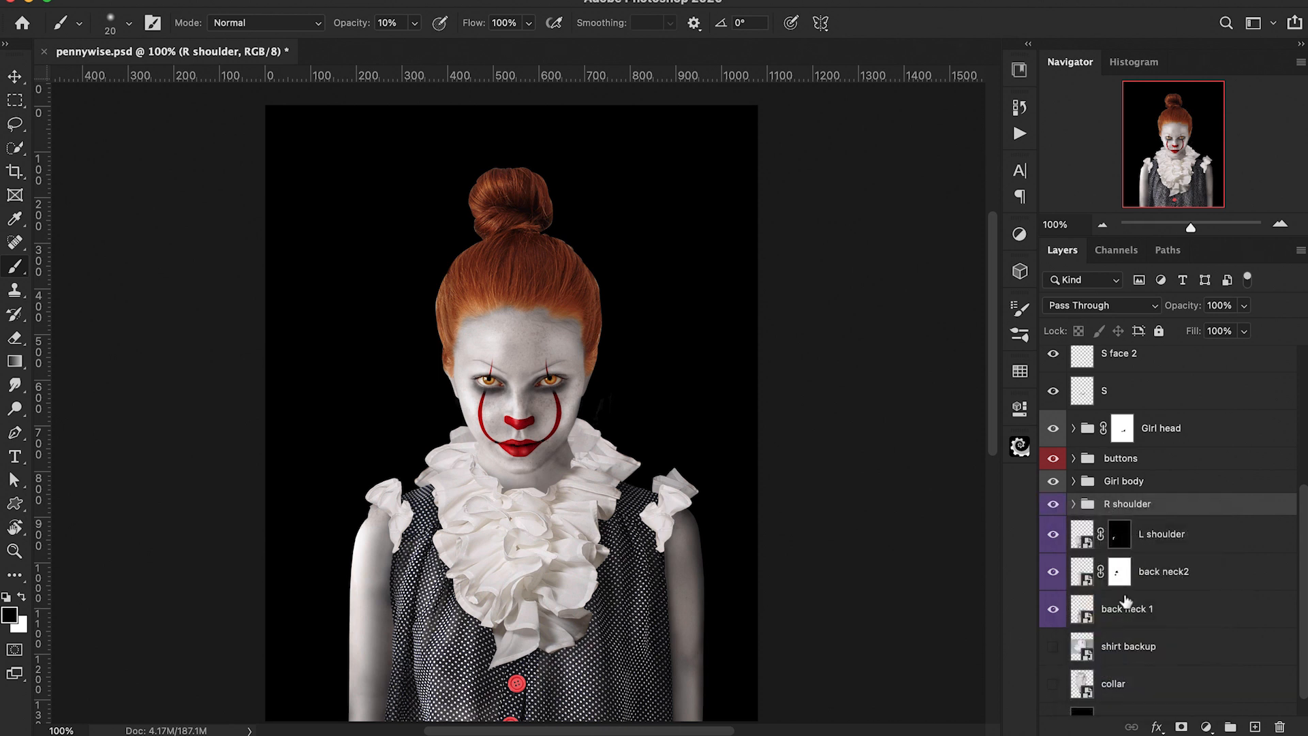
Step: Add another Exposure adjustment inside the R shoulder group and paint its mask over the right shoulder ruffle
scroll(1122, 529, up, 3)
scroll(1122, 530, up, 2)
click(1206, 726)
click(1106, 263)
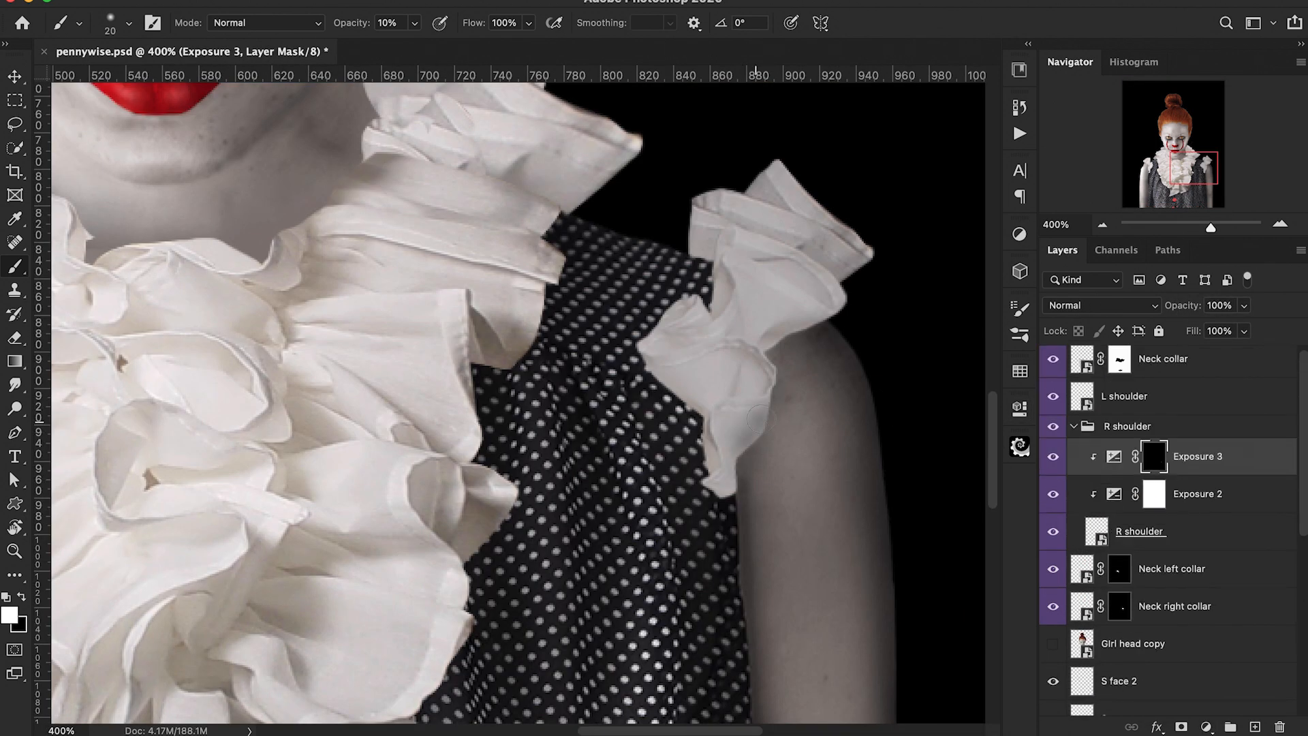
key(bracketleft)
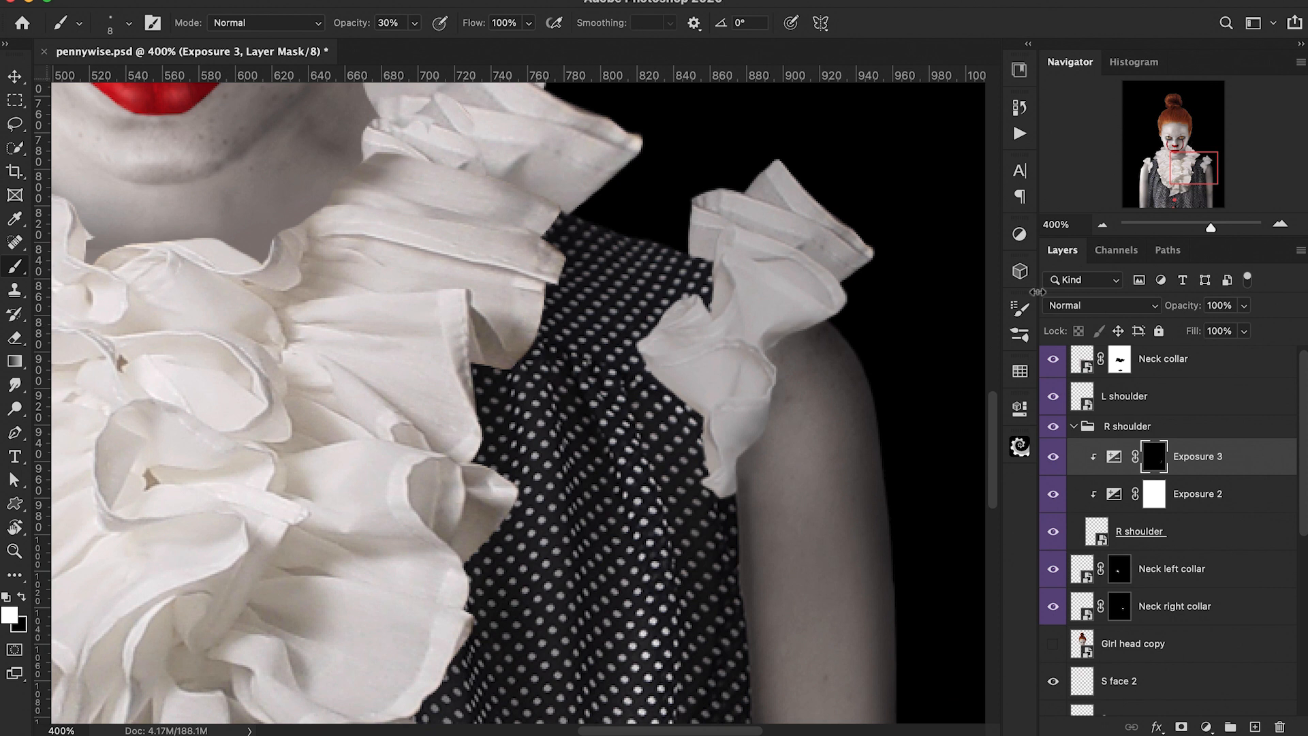
drag(781, 310, 722, 422)
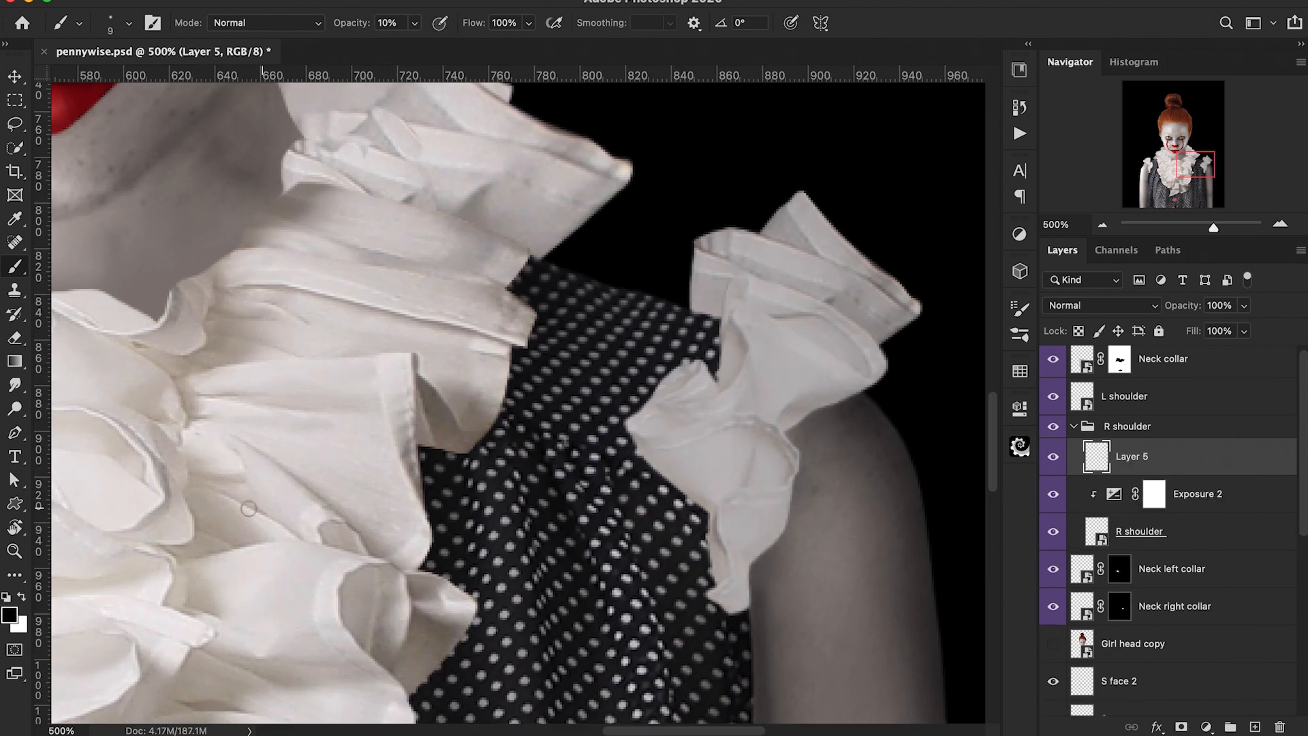
Step: Add a clipped new layer in the R shoulder group and paint soft shading over the right shoulder ruffle at low opacity
key(super+alt+g)
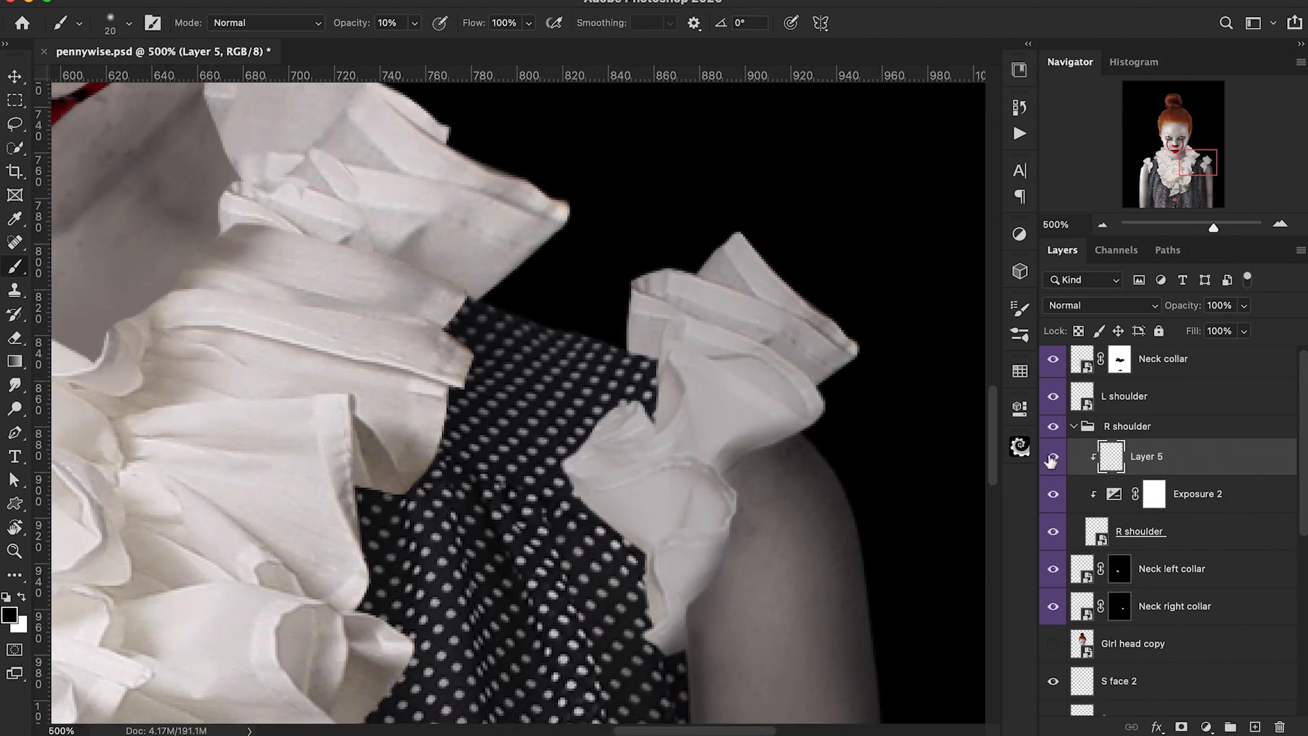
key(0)
key(2)
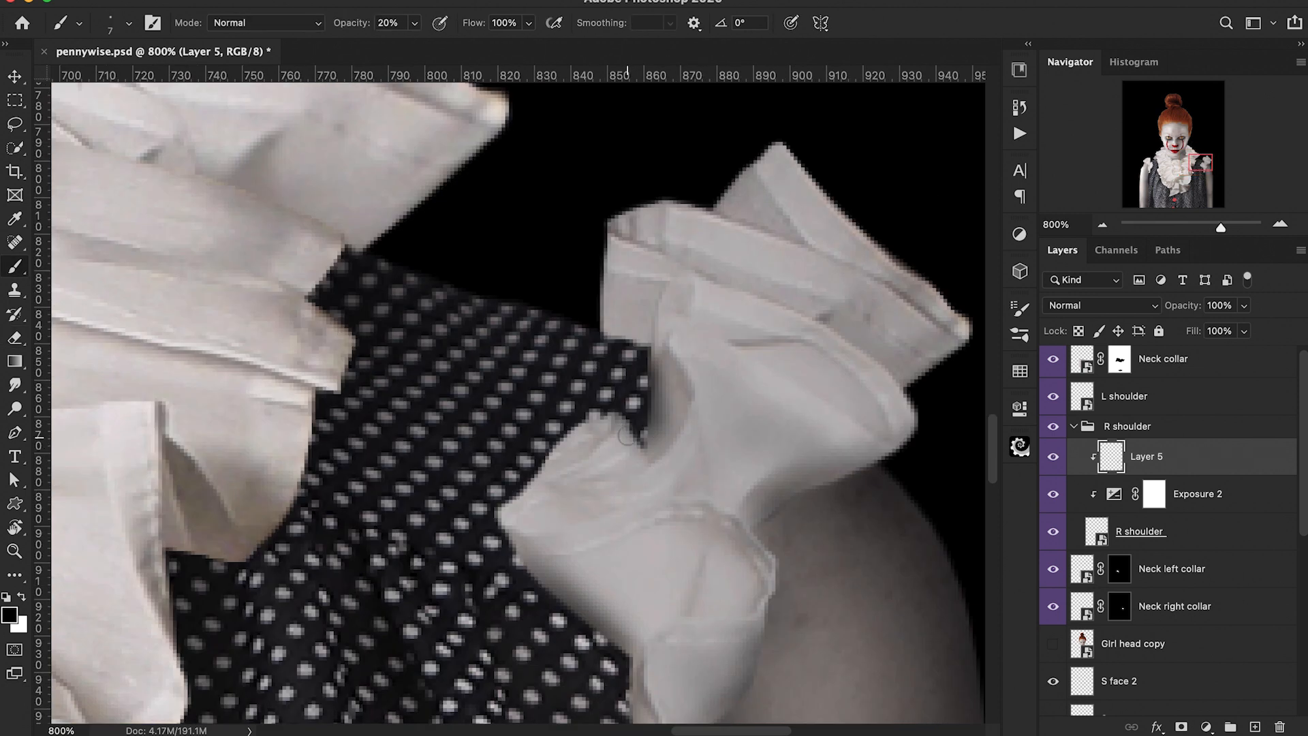
drag(694, 405, 703, 473)
key(super+z)
drag(347, 25, 342, 27)
key(bracketleft)
mouse_move(545, 519)
mouse_down()
mouse_move(707, 491)
mouse_move(613, 514)
mouse_move(690, 447)
mouse_up()
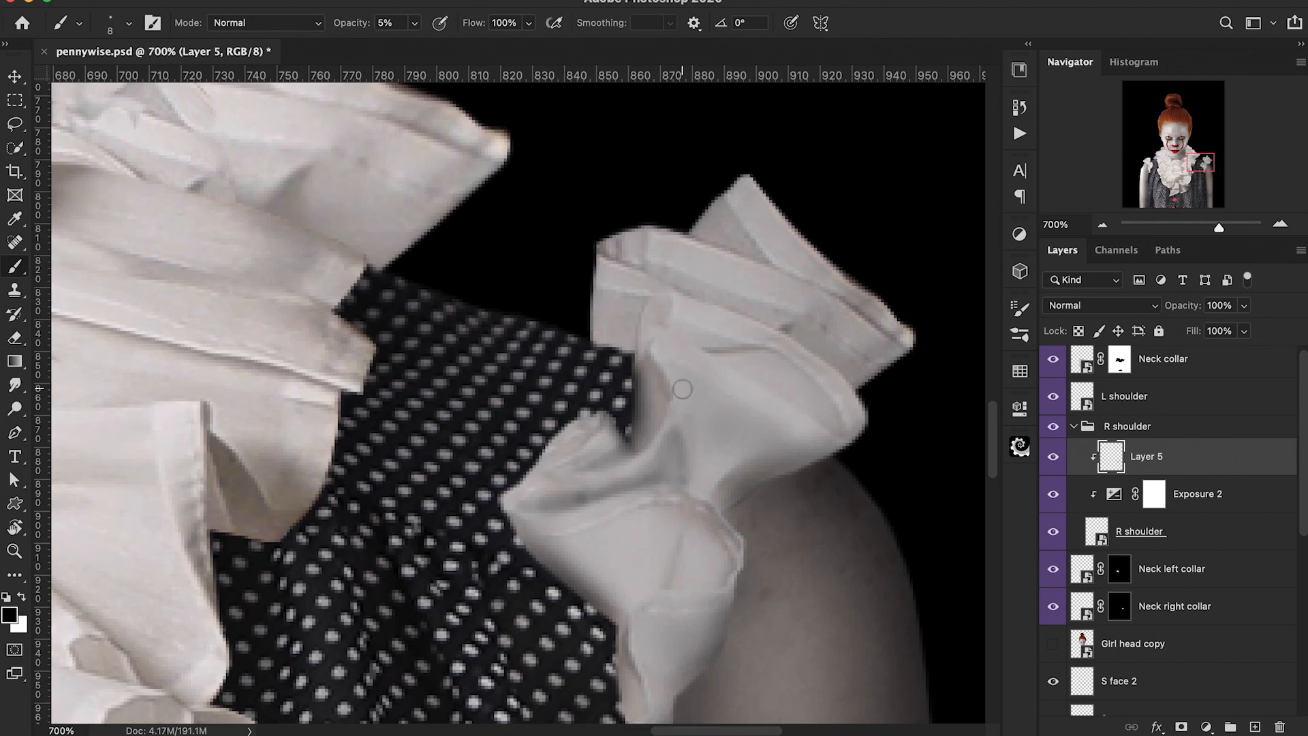
key(0)
key(2)
drag(702, 382, 685, 477)
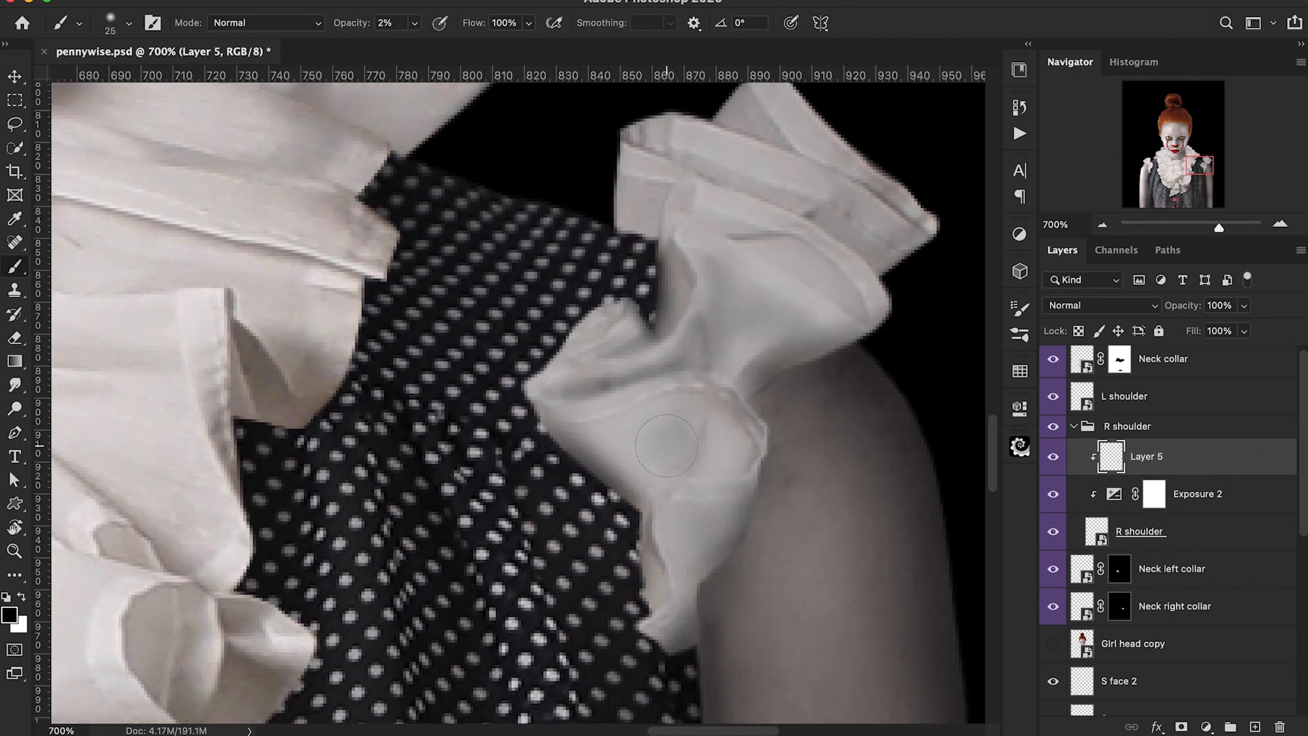
key(bracketright)
key(bracketright)
key(bracketright)
key(bracketright)
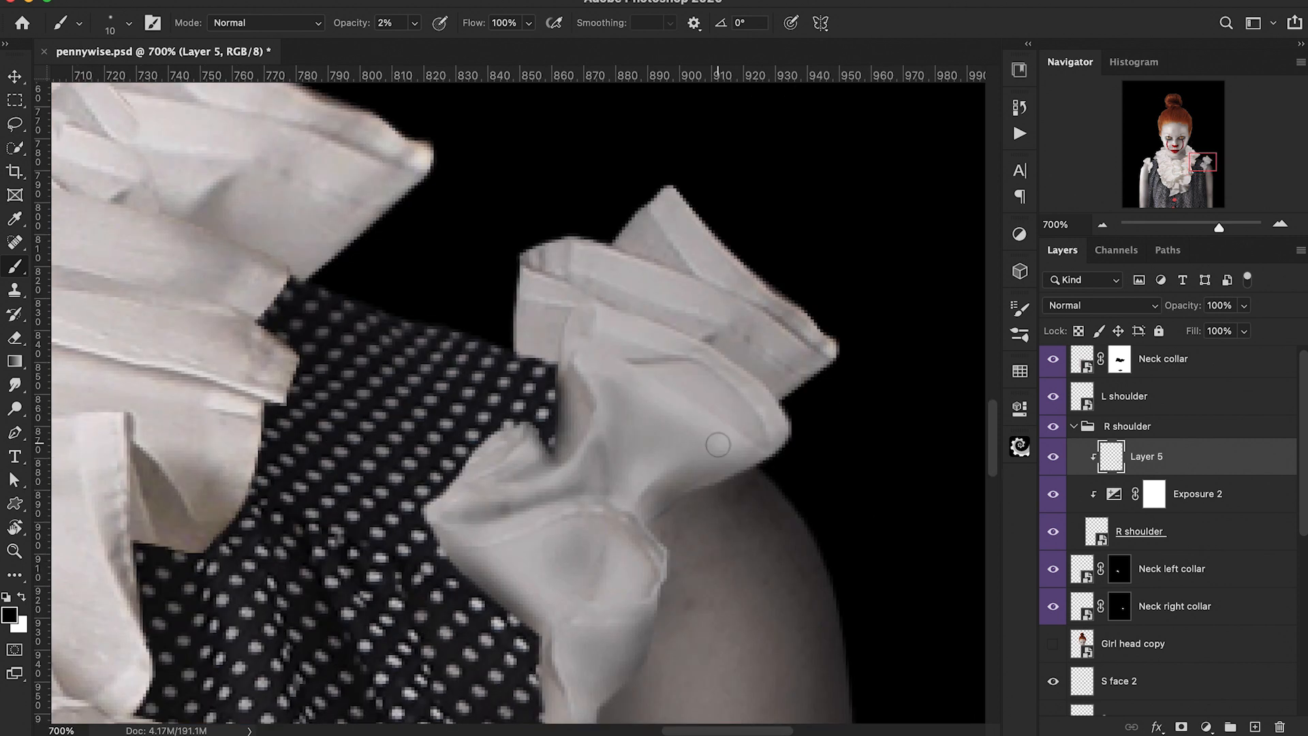
drag(745, 311, 681, 408)
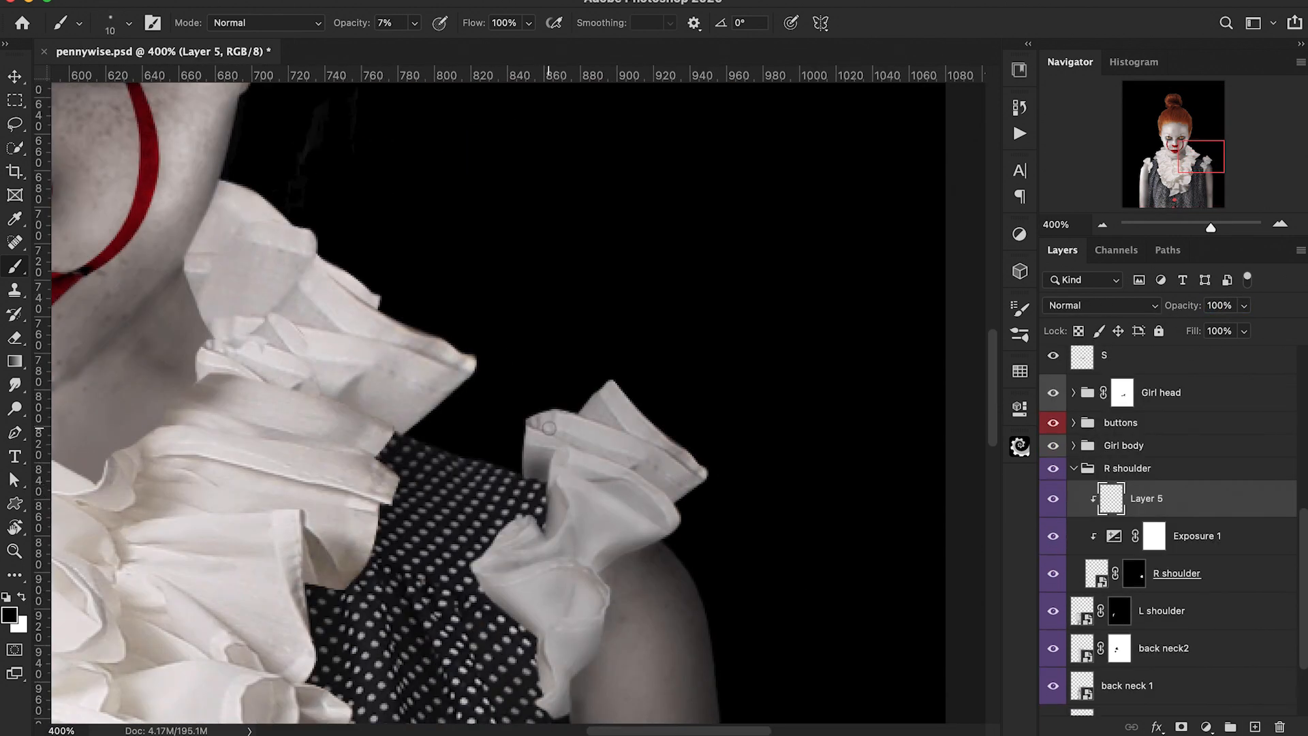
drag(548, 435, 705, 491)
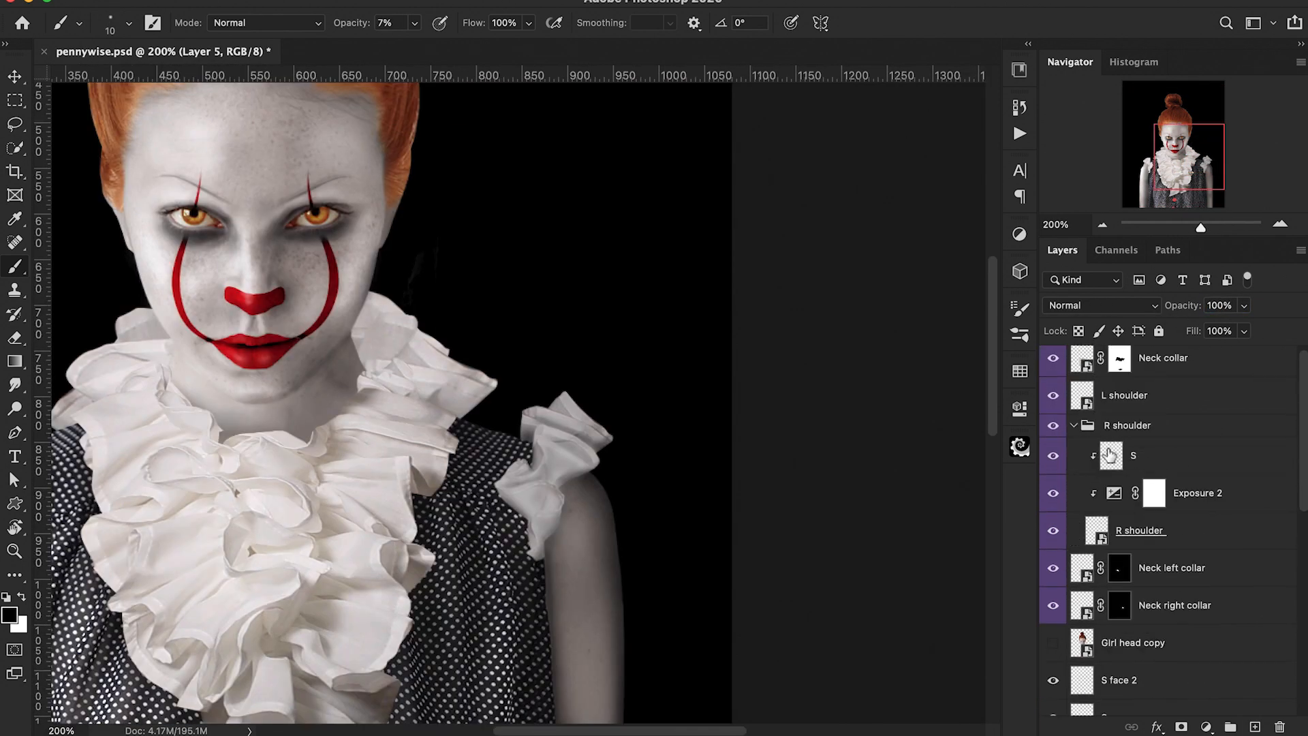
Step: Select the H highlight layer in the R shoulder group, switch to white, and adjust its layer opacity
click(1110, 455)
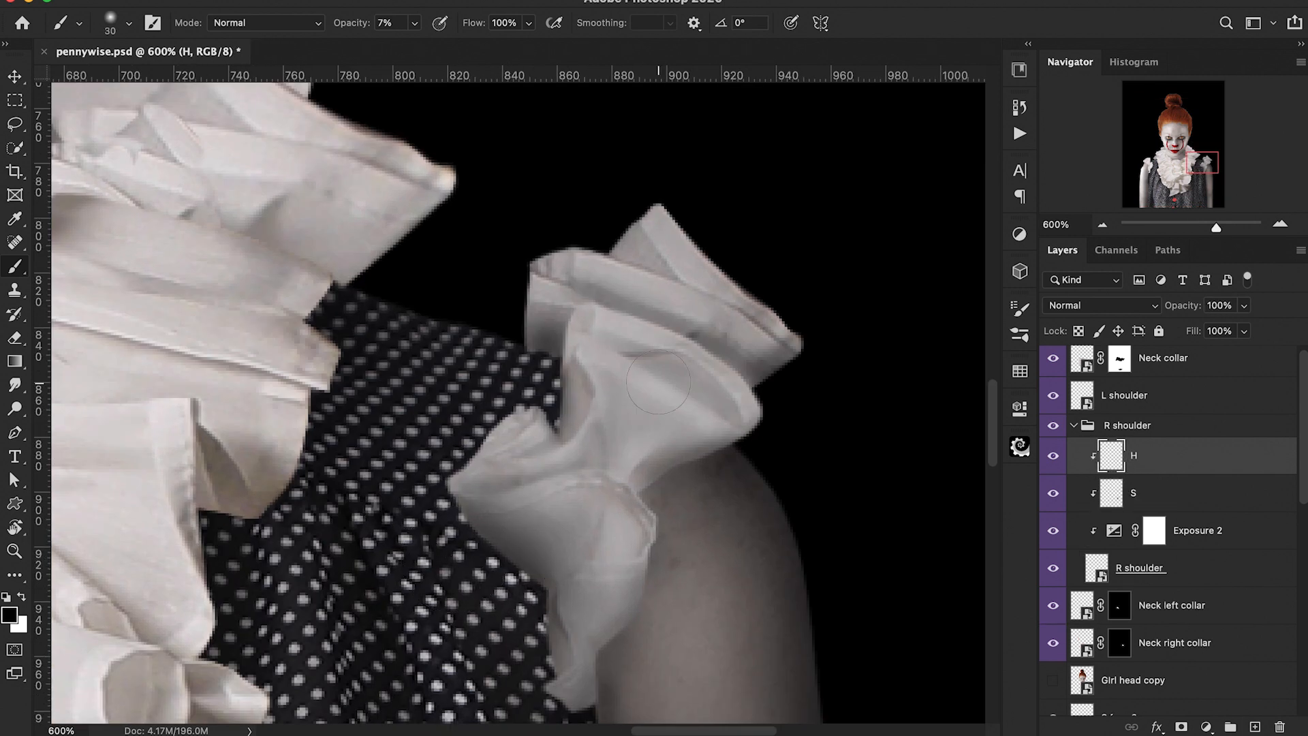
key(bracketleft)
key(bracketleft)
key(bracketleft)
key(x)
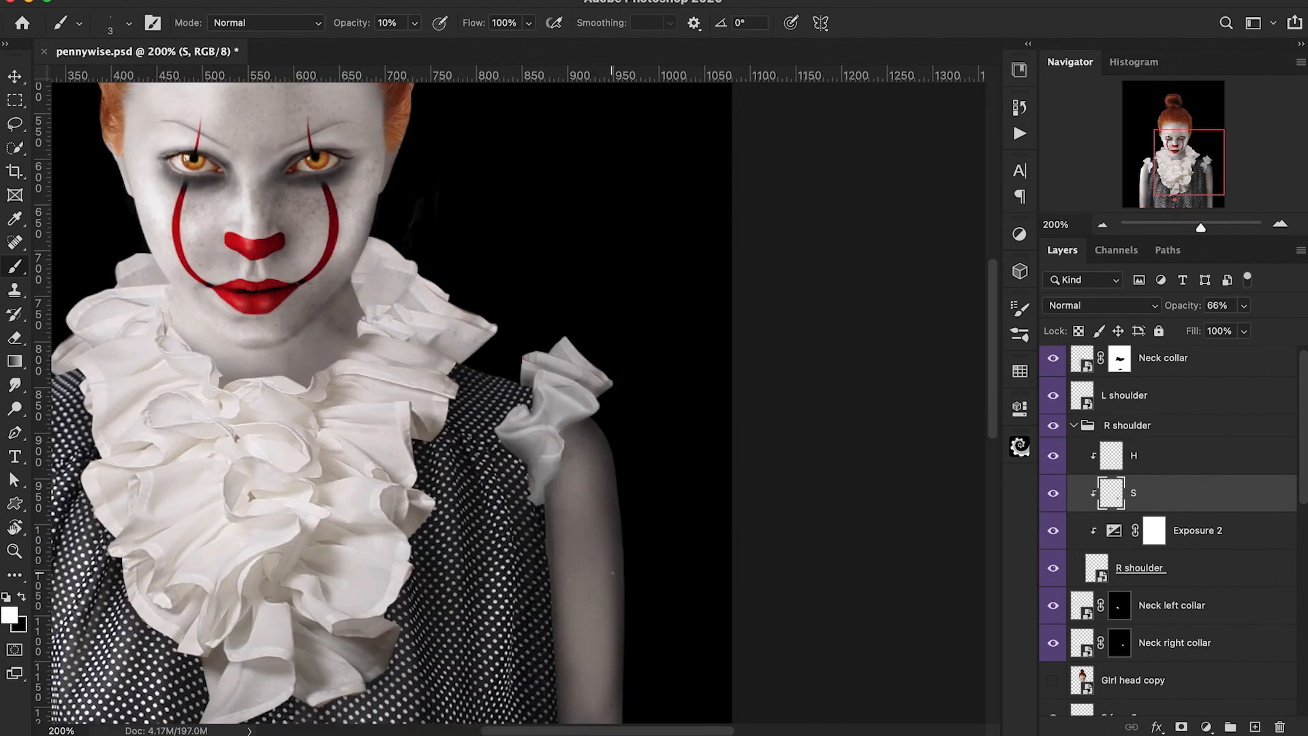
key(x)
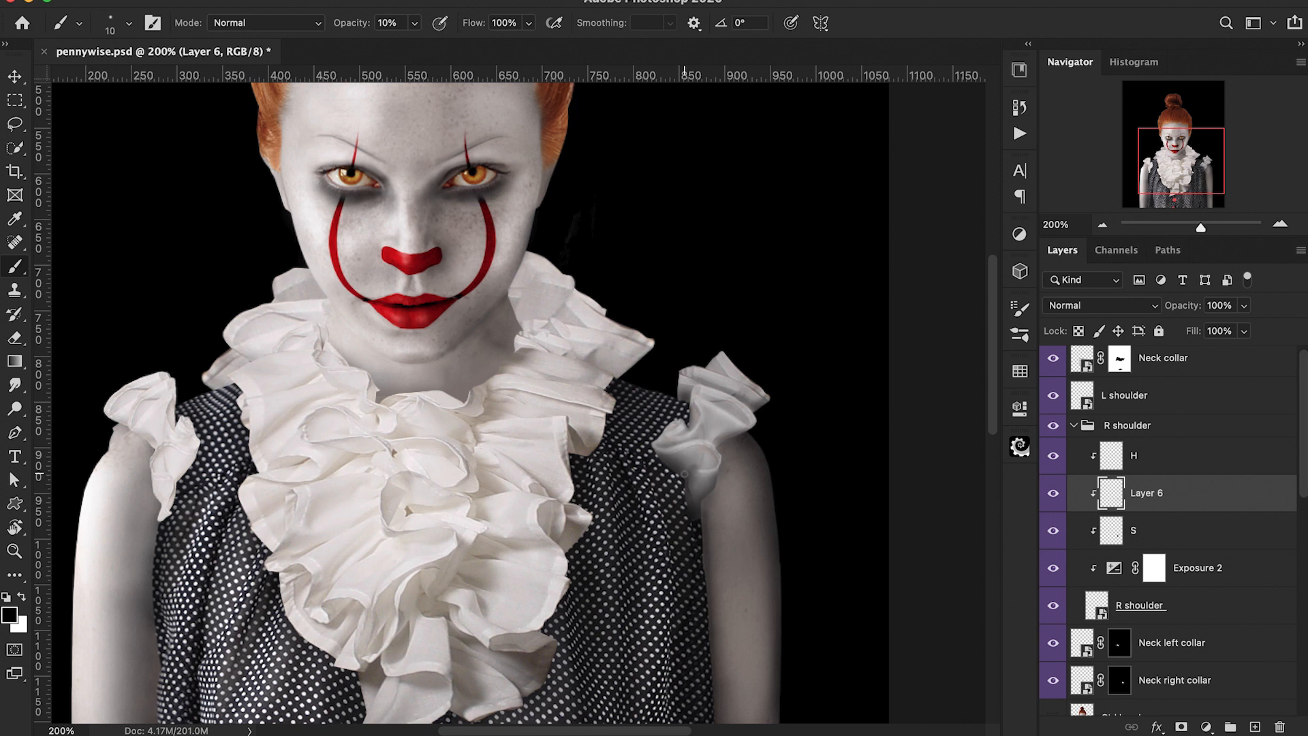
drag(1151, 310, 1165, 310)
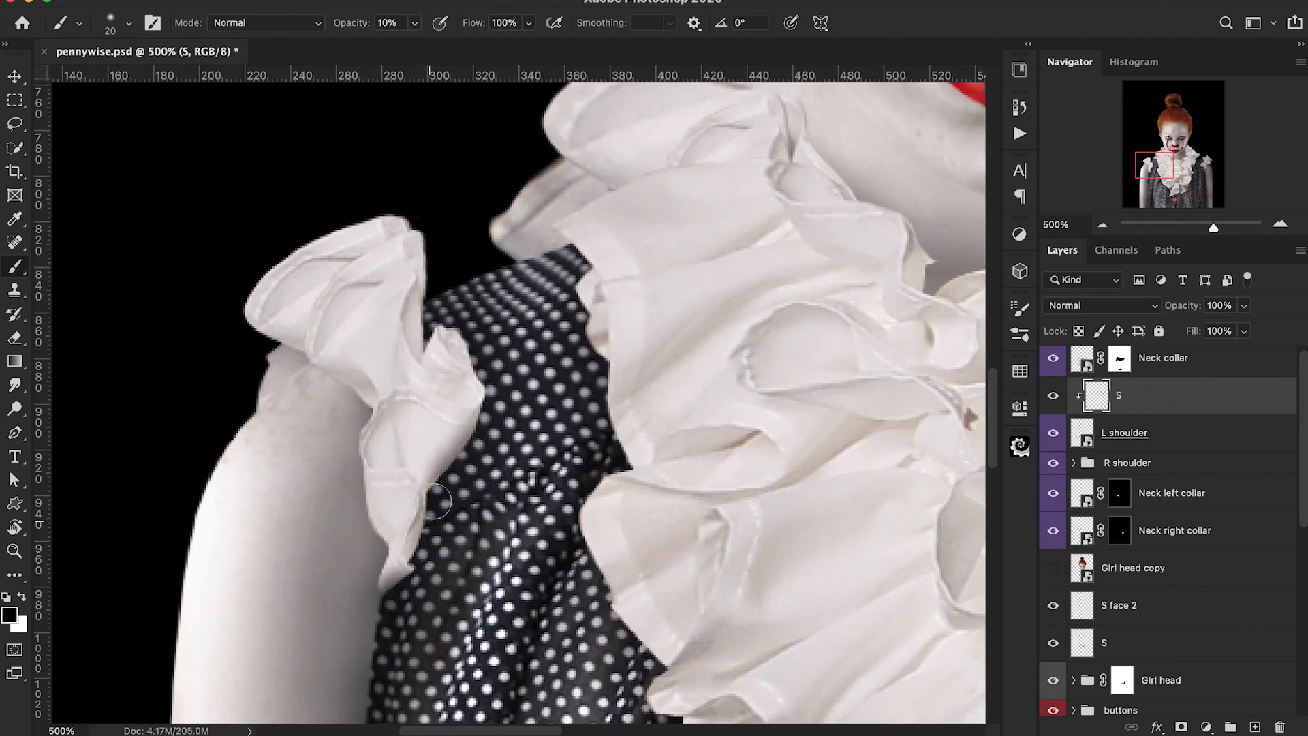
Step: Paint dark shading on the clipped S layer over the left shoulder ruffle with a small, low-opacity brush
drag(368, 497, 377, 531)
key(1)
key(super+minus)
key(super+minus)
key(super+minus)
key(super+plus)
key(super+plus)
key(super+plus)
key(bracketright)
key(0)
key(5)
drag(393, 334, 375, 379)
key(bracketleft)
key(bracketleft)
key(bracketleft)
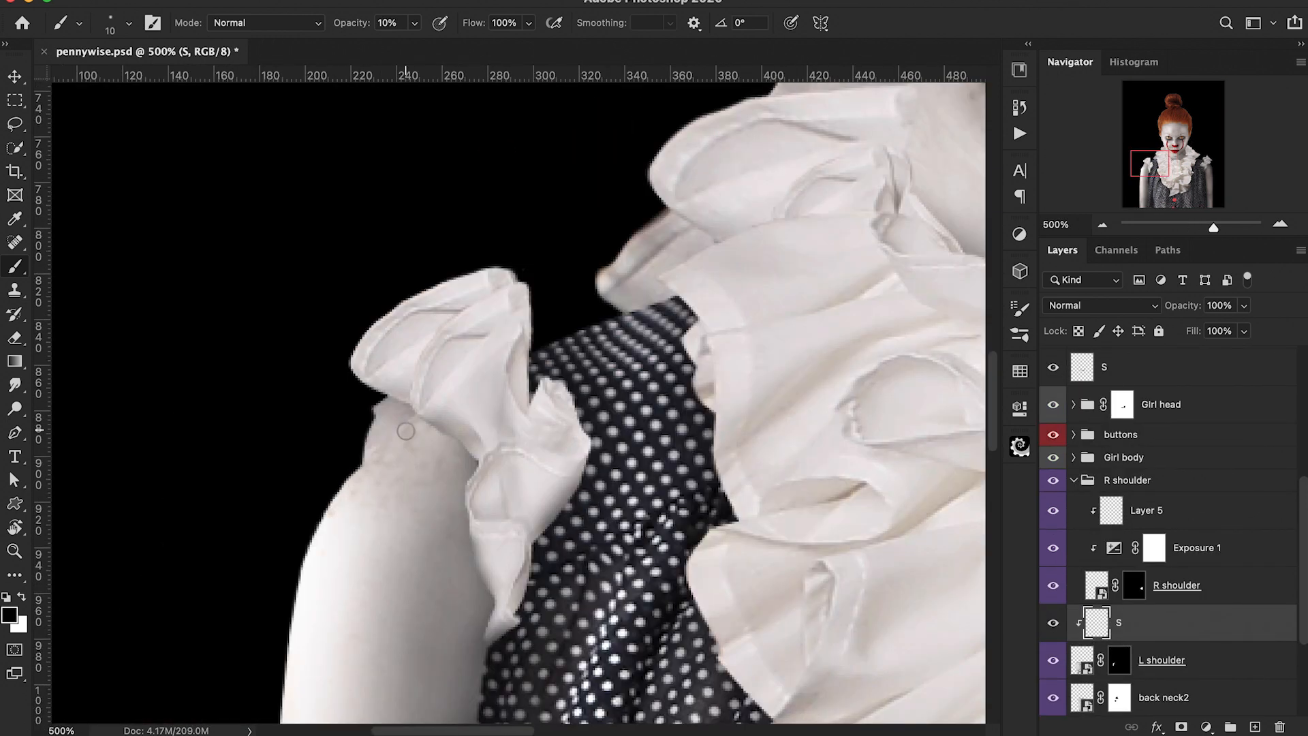
mouse_move(402, 442)
mouse_down()
mouse_move(388, 381)
mouse_move(381, 423)
mouse_up()
key(super+minus)
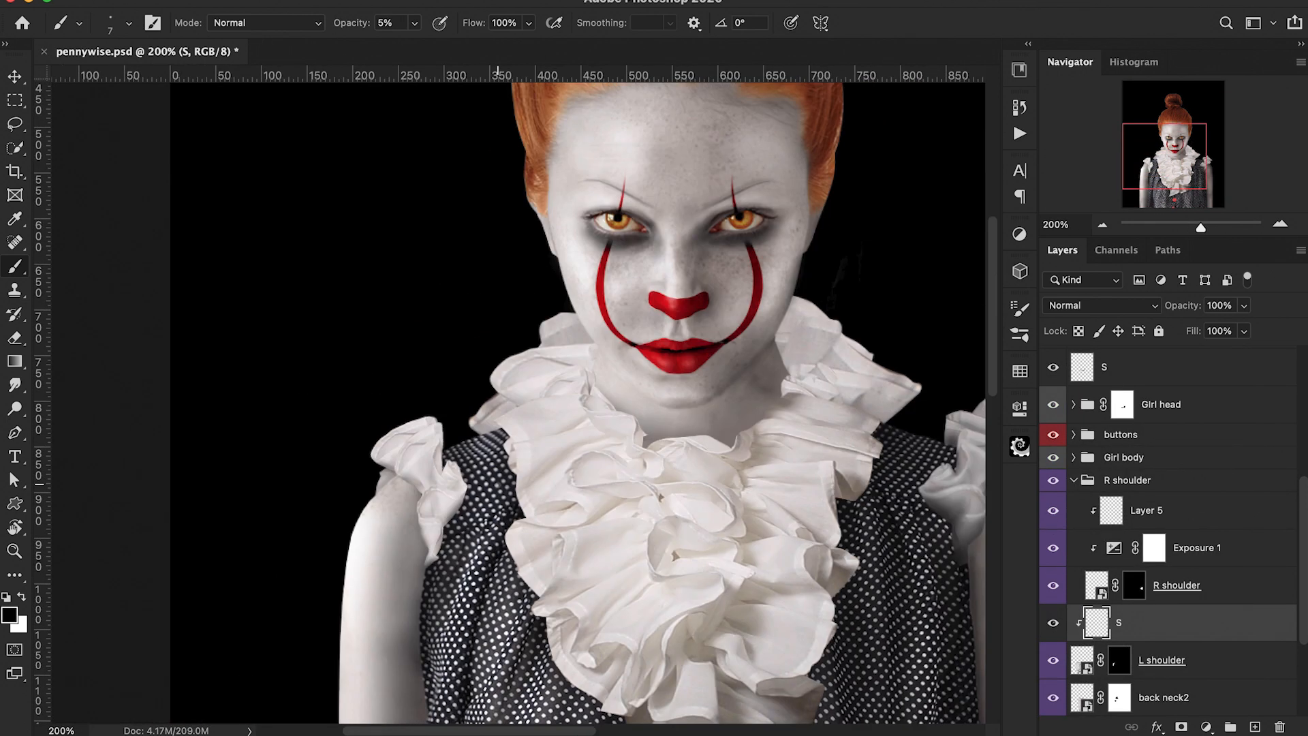
Step: Name the layer S, then paint white highlights on the clipped H layer over the left shoulder ruffle at 30% opacity
double_click(1146, 474)
text(S)
click(1073, 443)
key(super+plus)
key(super+plus)
key(x)
click(1053, 549)
click(1053, 549)
key(0)
drag(314, 448, 422, 378)
key(3)
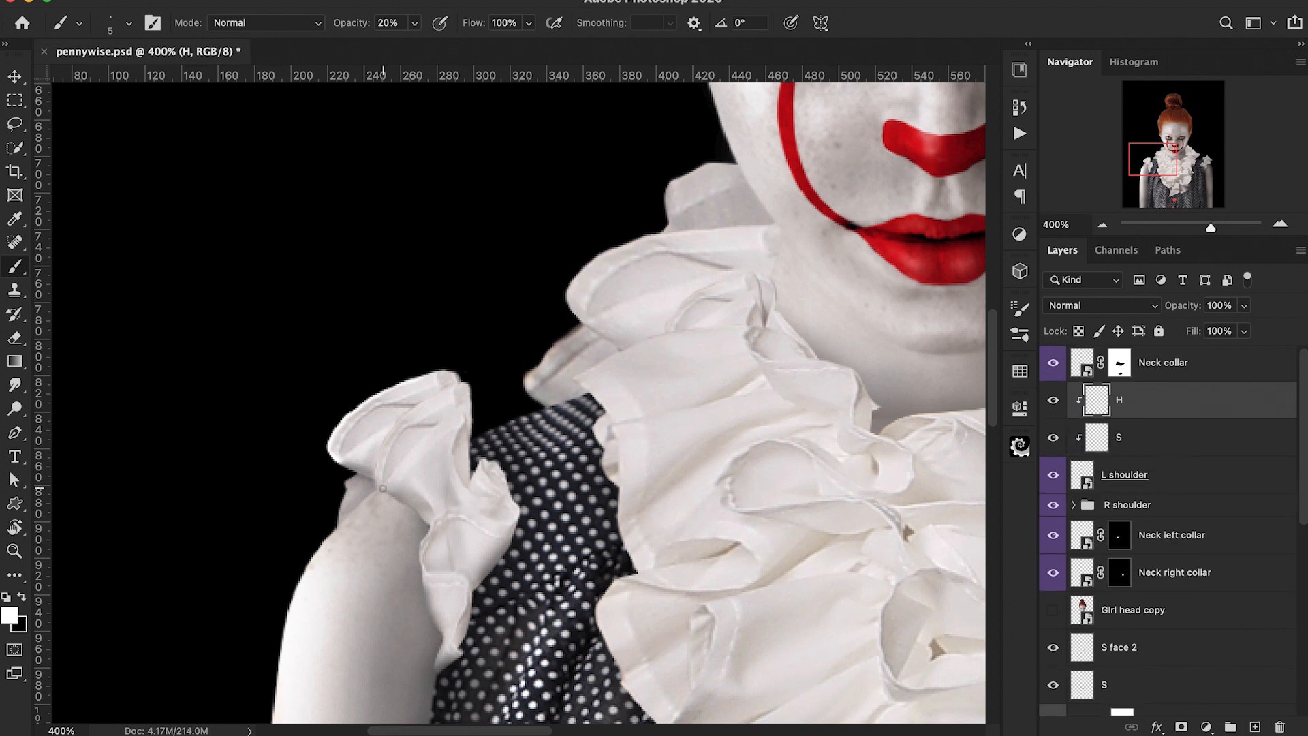
drag(449, 423, 492, 521)
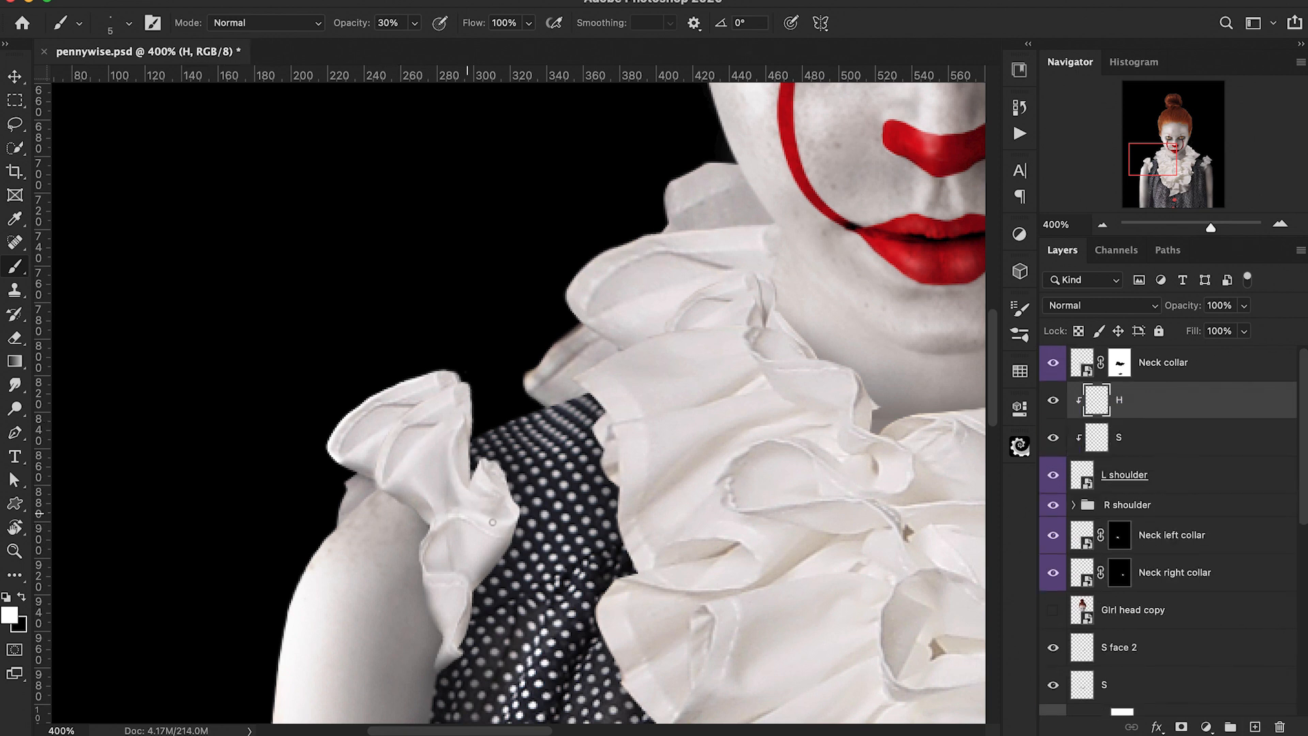
Step: Set the S shading layer's opacity in the R shoulder group to 64%
key(super+minus)
key(super+minus)
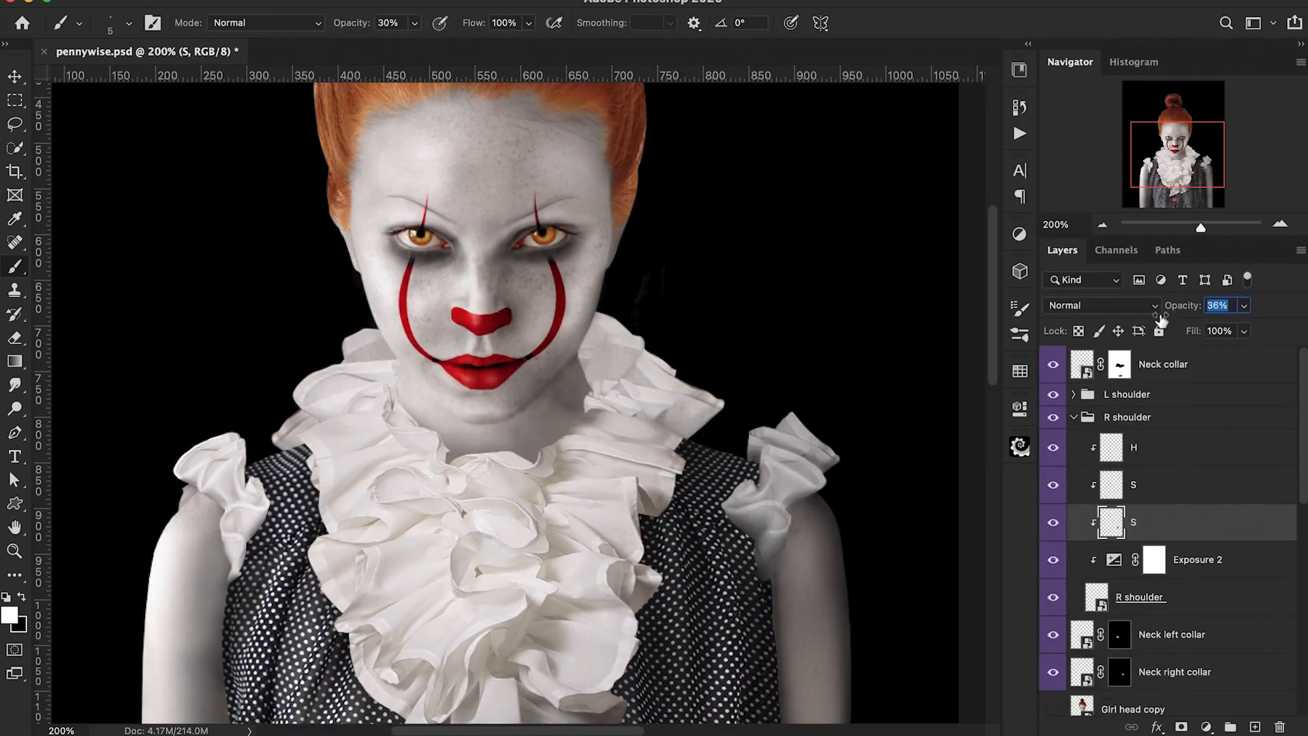
drag(1219, 310, 1187, 310)
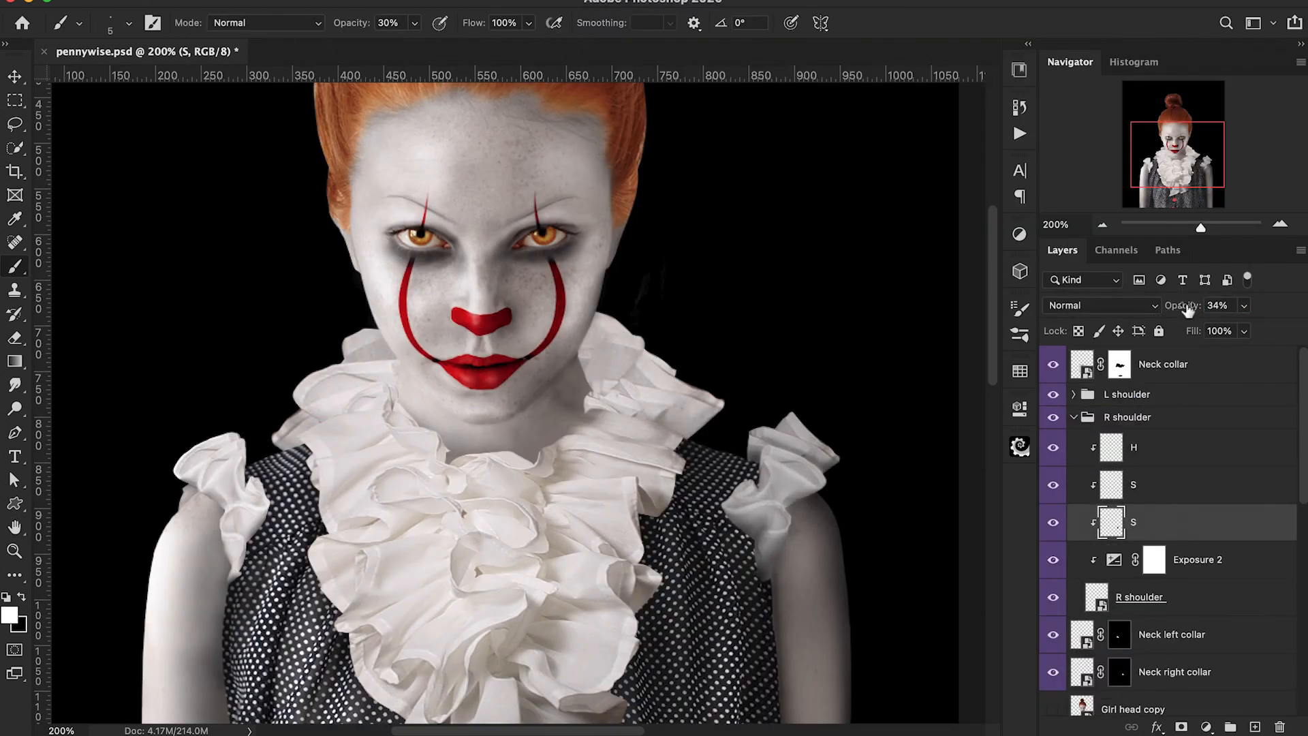
key(super+minus)
scroll(1169, 545, down, 5)
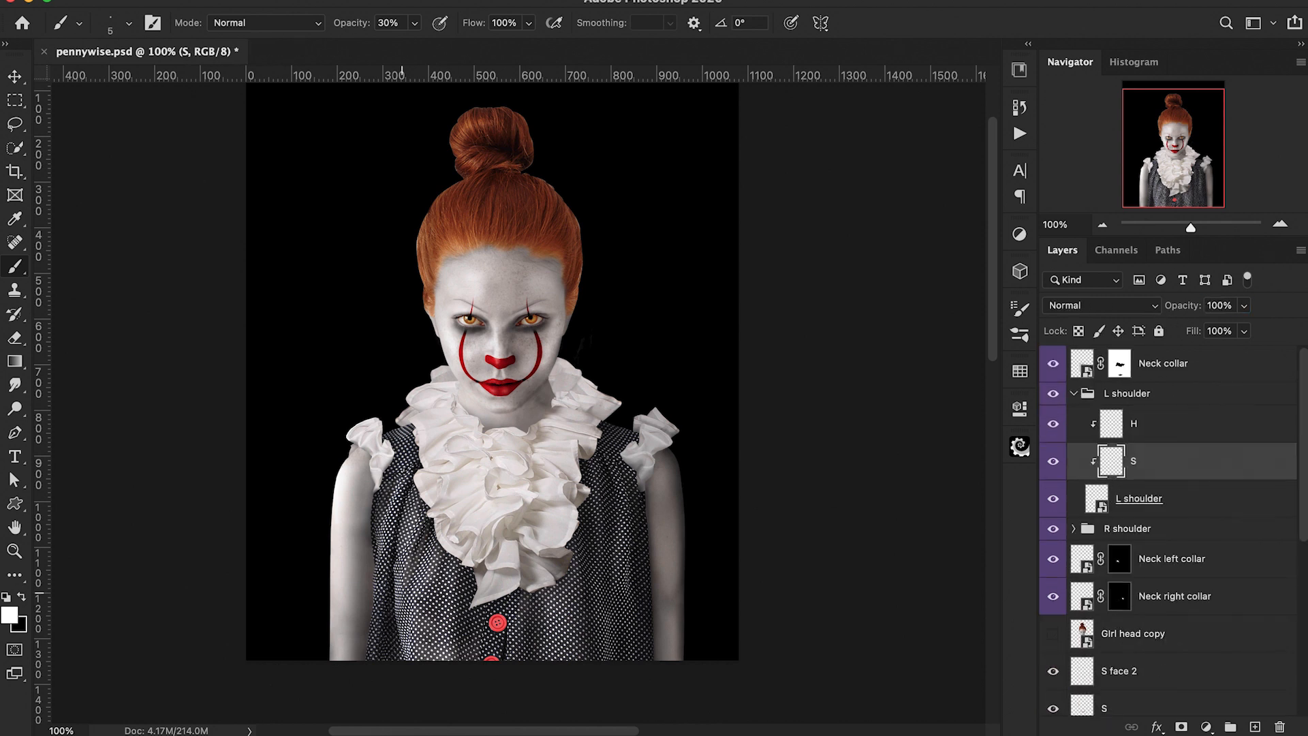
key(super+plus)
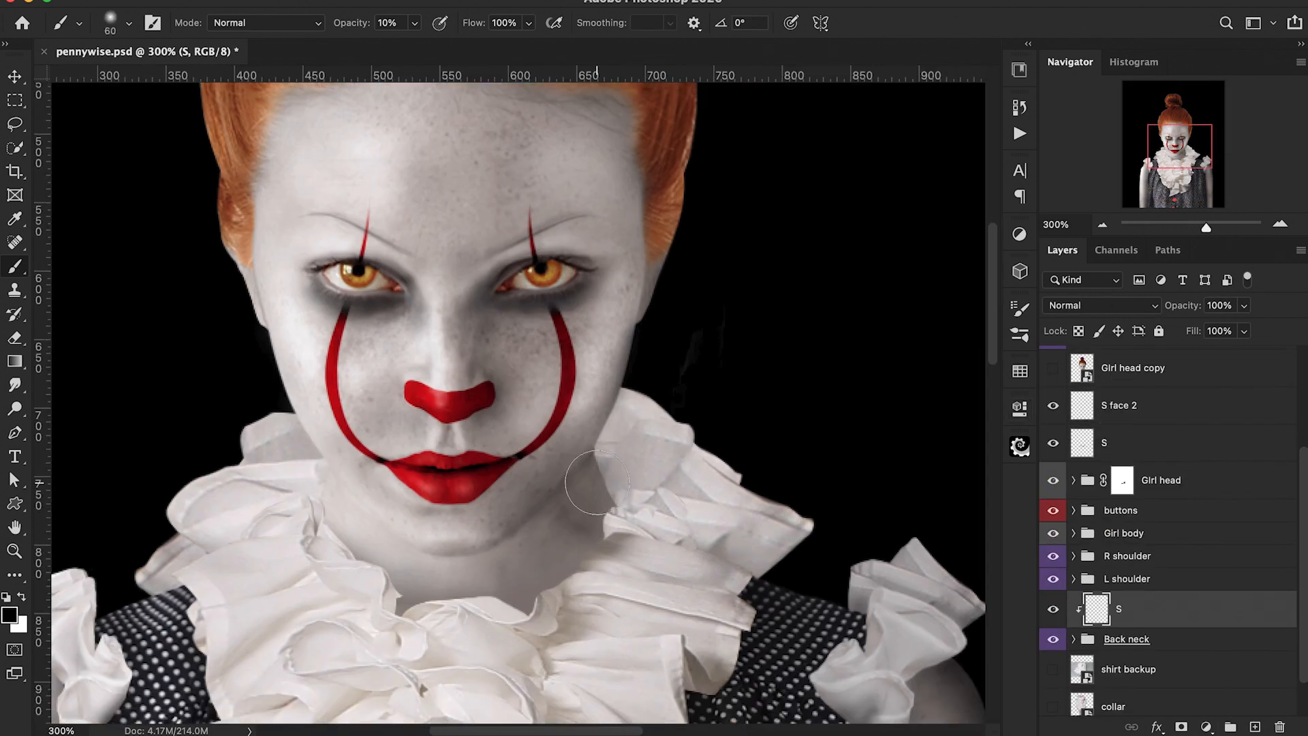
Step: Erase at 10% on the clipped layer above Neck right collar, then select the S layer in the Girl head group
drag(597, 482, 718, 518)
scroll(718, 518, down, 1)
key(super+minus)
key(x)
key(e)
key(1)
key(super+plus)
key(super+plus)
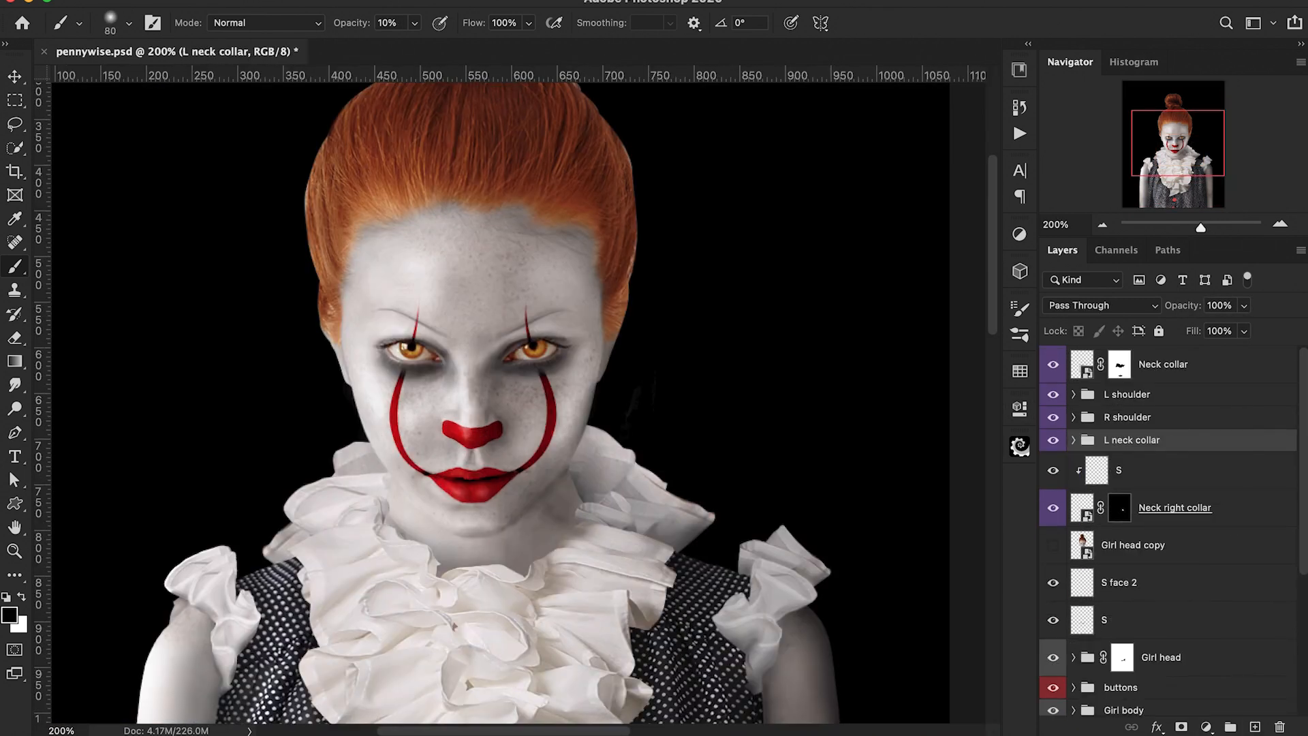
click(1204, 453)
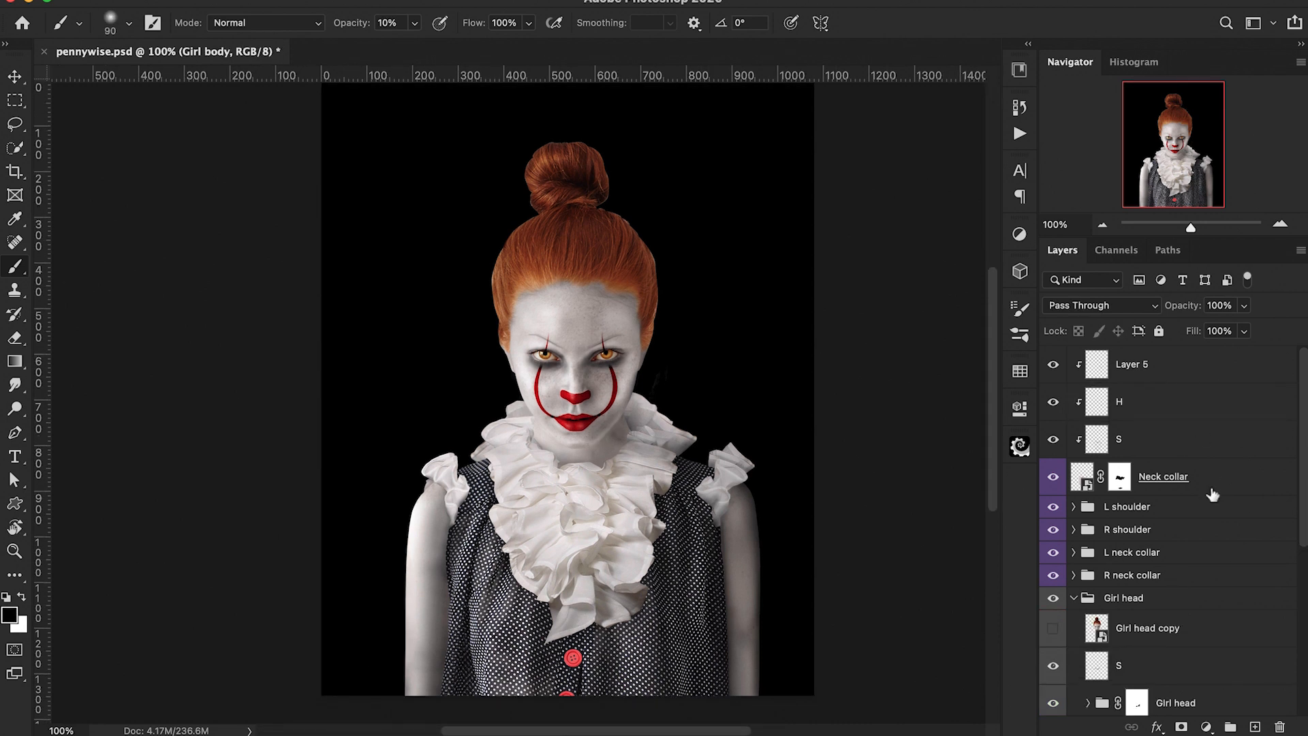
click(1178, 673)
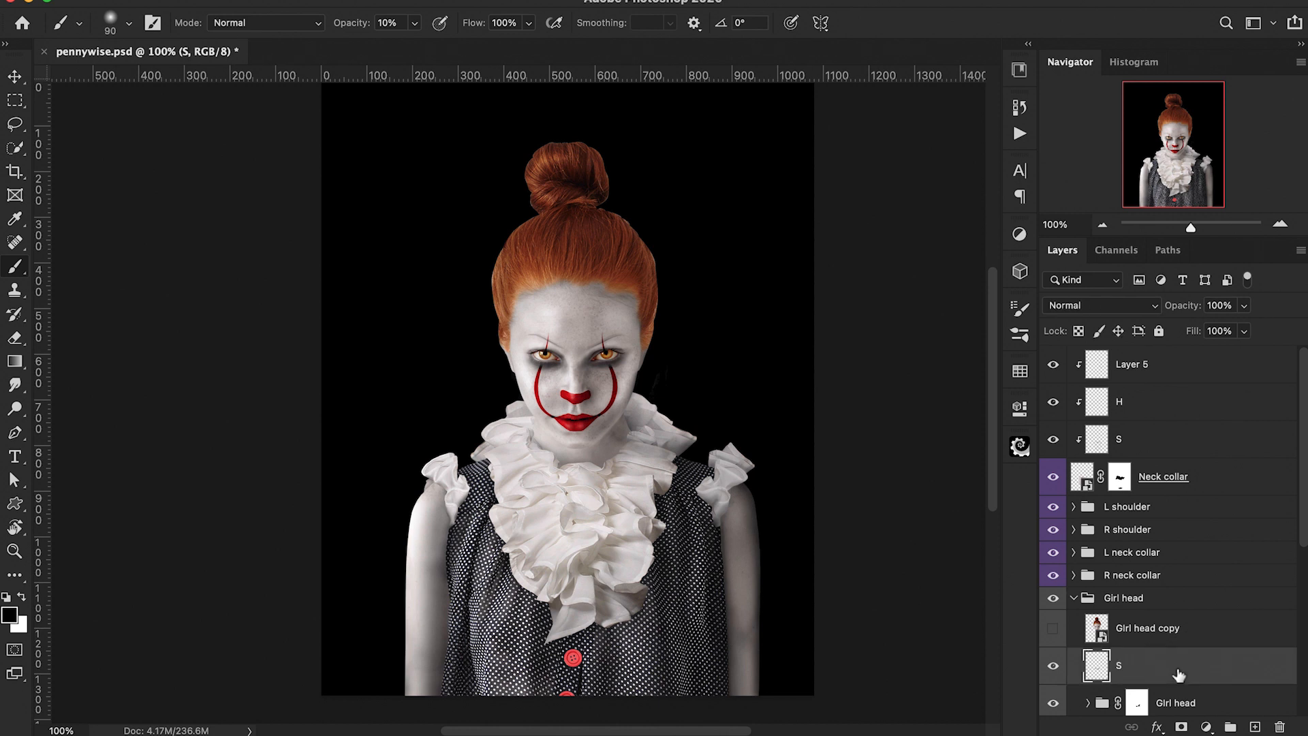
Step: Add a new layer named S 2 above the S layer inside the Girl head group
click(1255, 727)
double_click(1145, 678)
text(S 2)
key(Return)
Step: Paint soft dark shading on the S 2 layer along the right temple and side of the face with a small brush
key(super+plus)
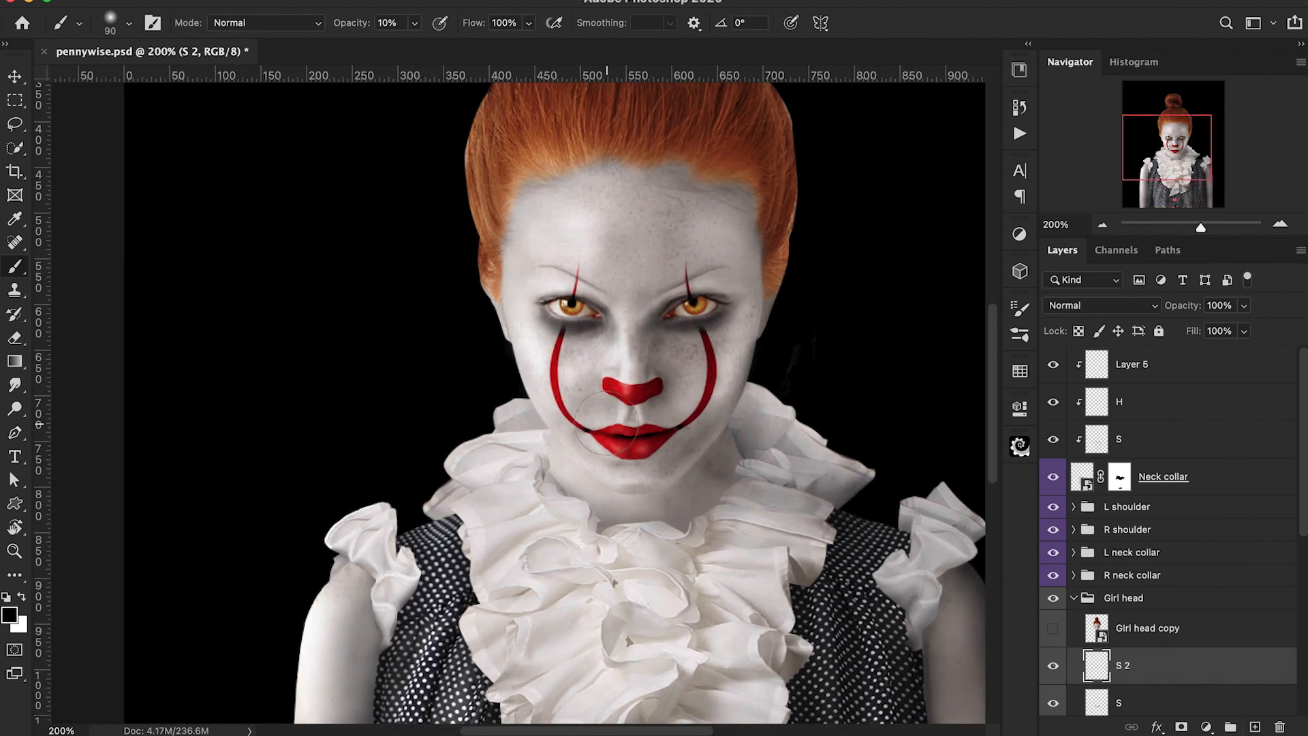
key(bracketleft)
key(bracketleft)
mouse_move(660, 346)
mouse_down()
mouse_move(670, 389)
mouse_move(660, 402)
mouse_up()
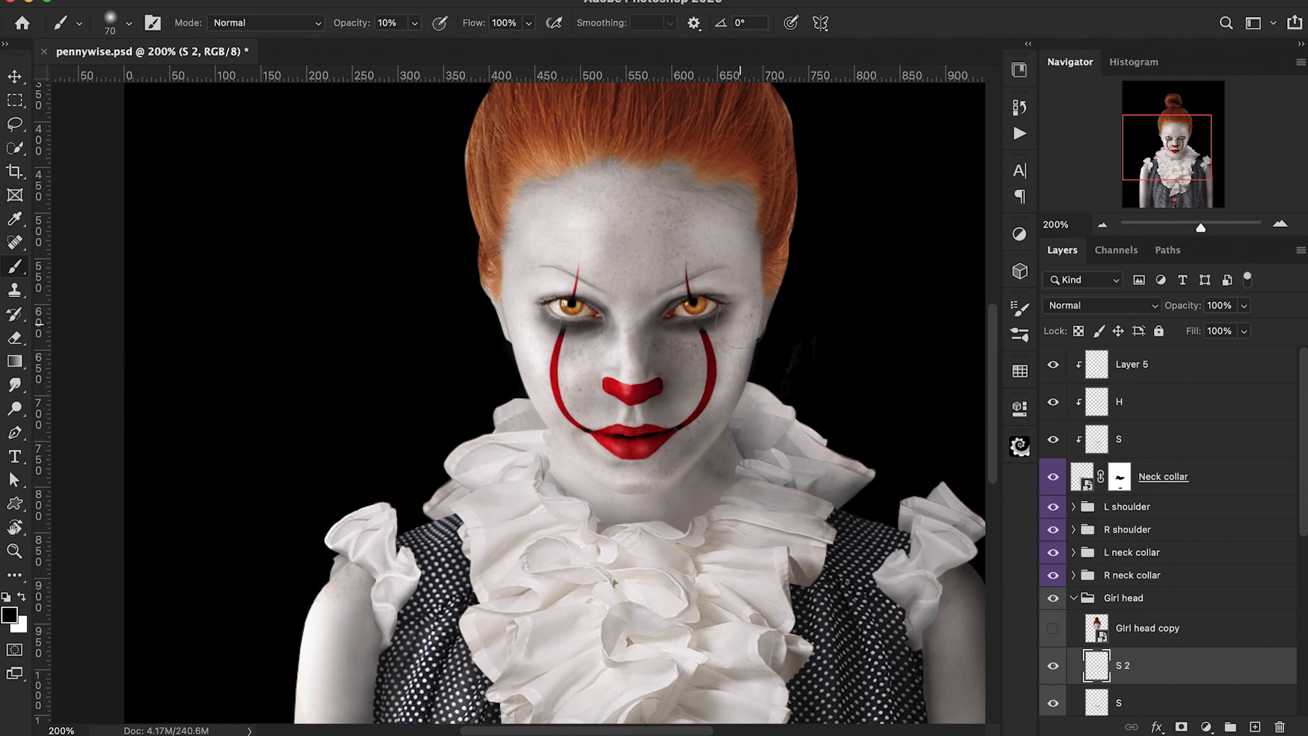
key(bracketleft)
key(bracketleft)
key(bracketleft)
mouse_move(735, 187)
mouse_down()
mouse_move(757, 231)
mouse_move(747, 353)
mouse_up()
drag(737, 212, 738, 362)
key(bracketright)
key(bracketright)
key(bracketright)
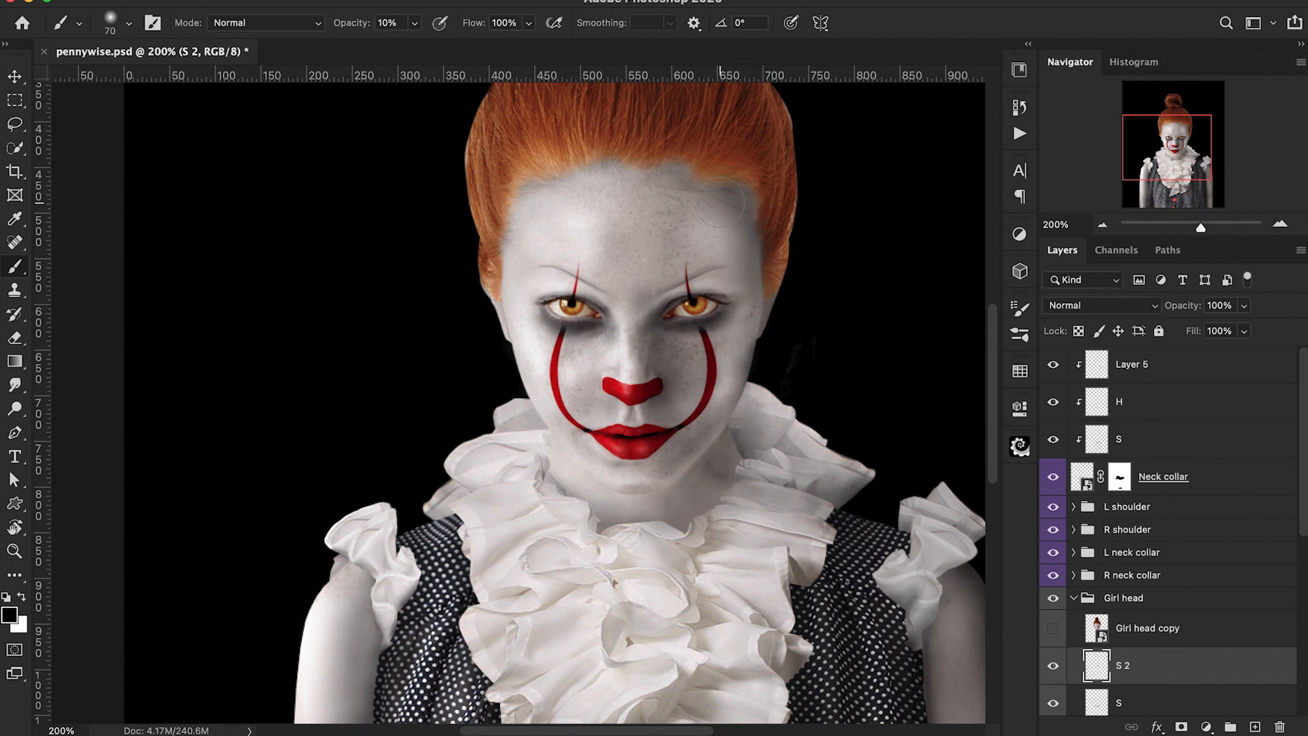
drag(753, 248, 744, 326)
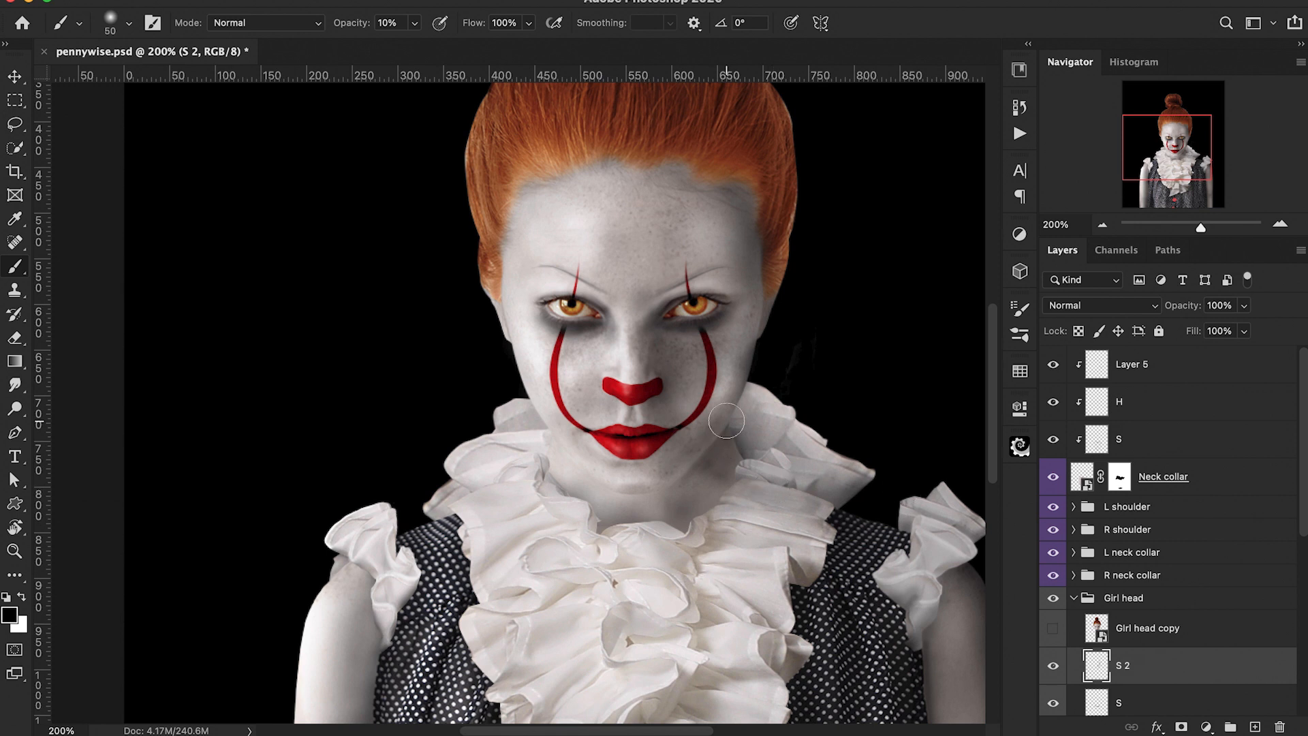
key(0)
key(6)
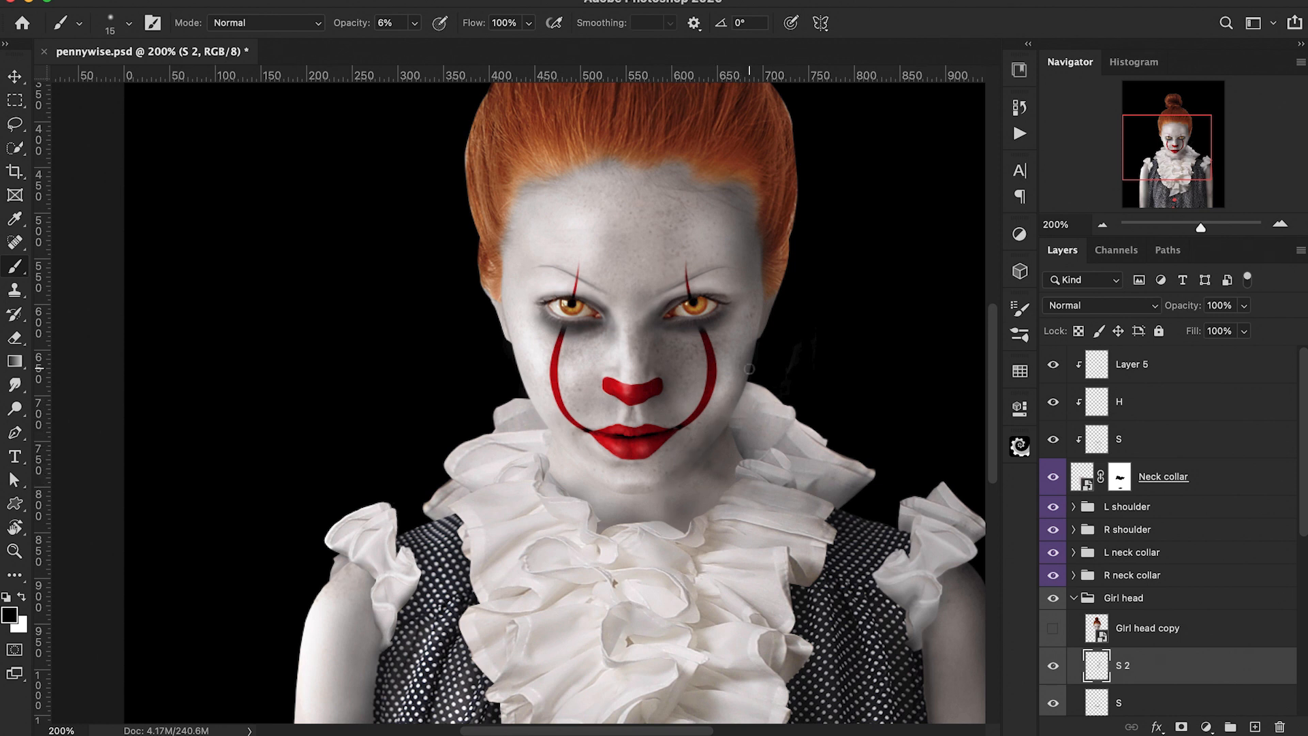
key(super+0)
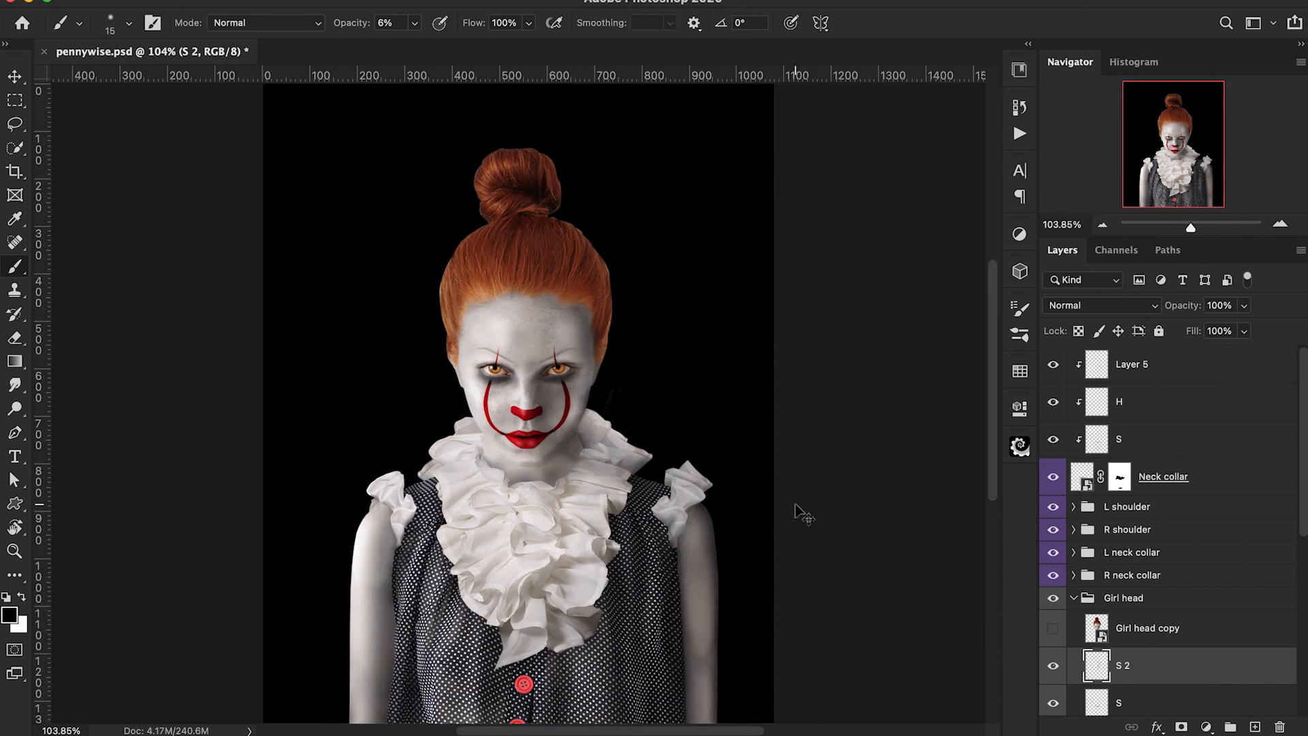
key(super+equal)
key(super+equal)
key(bracketright)
key(bracketright)
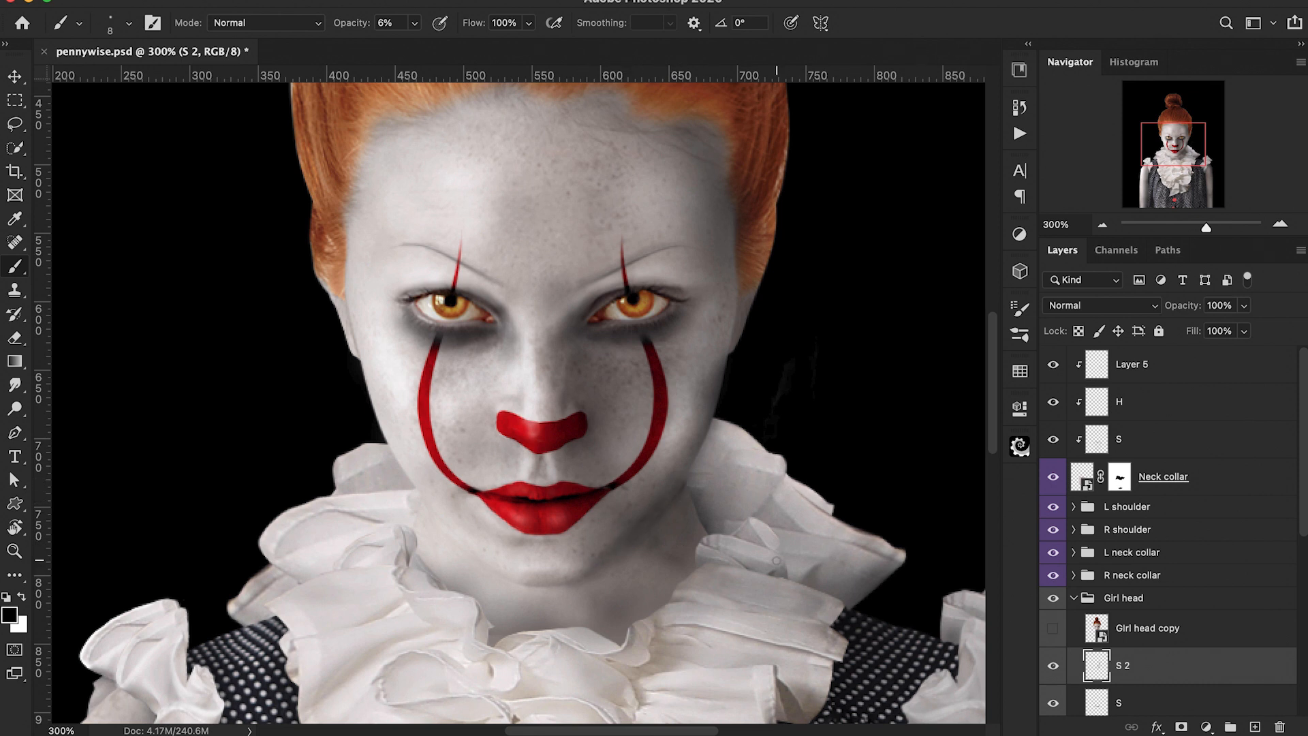
key(super+1)
key(e)
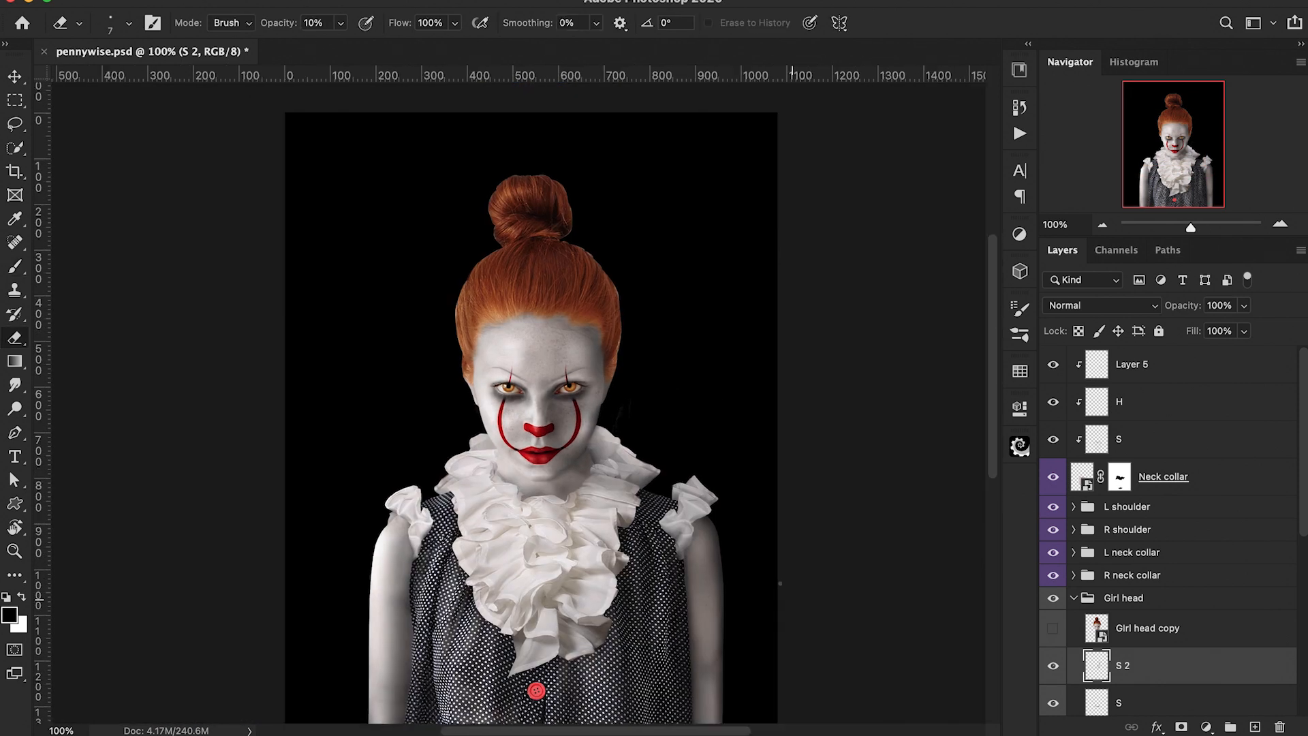
Step: Move the crack texture layer up above Layer 5 and make it visible
scroll(780, 583, down, 1)
scroll(780, 583, left, 1)
scroll(1200, 519, down, 10)
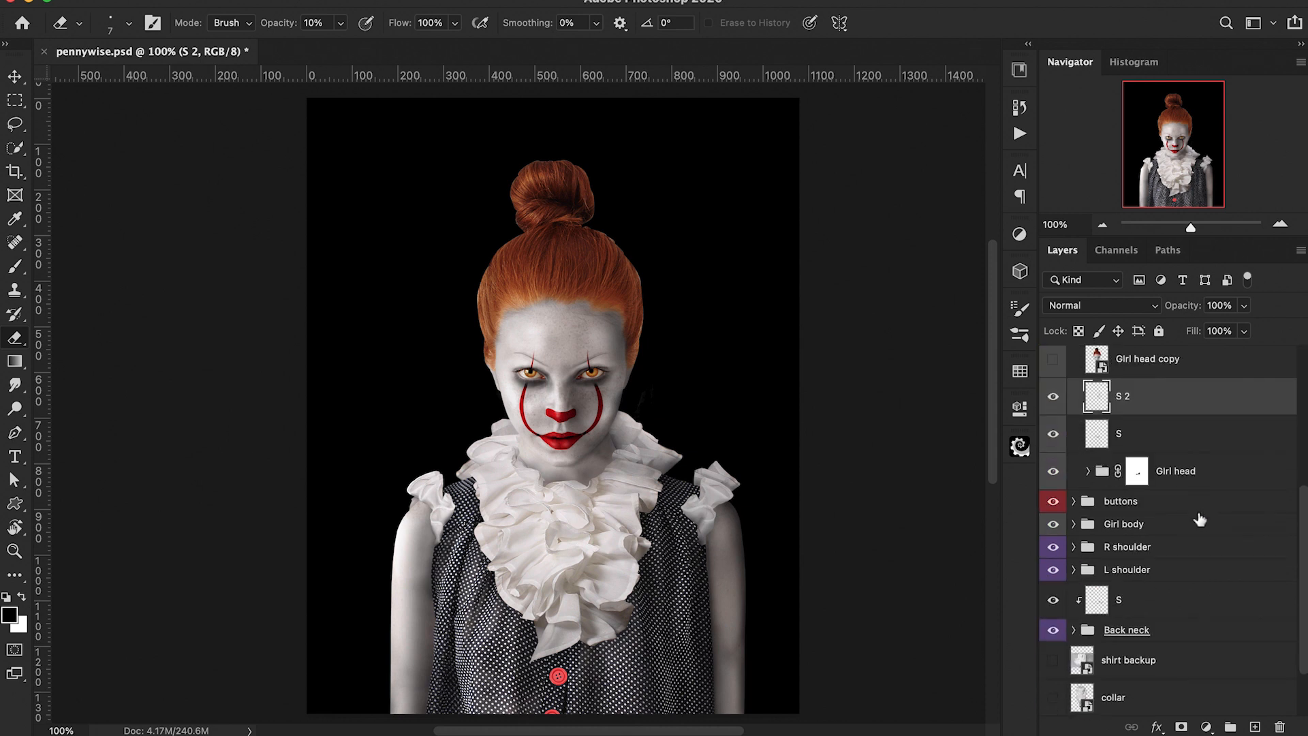
drag(1167, 666, 1166, 367)
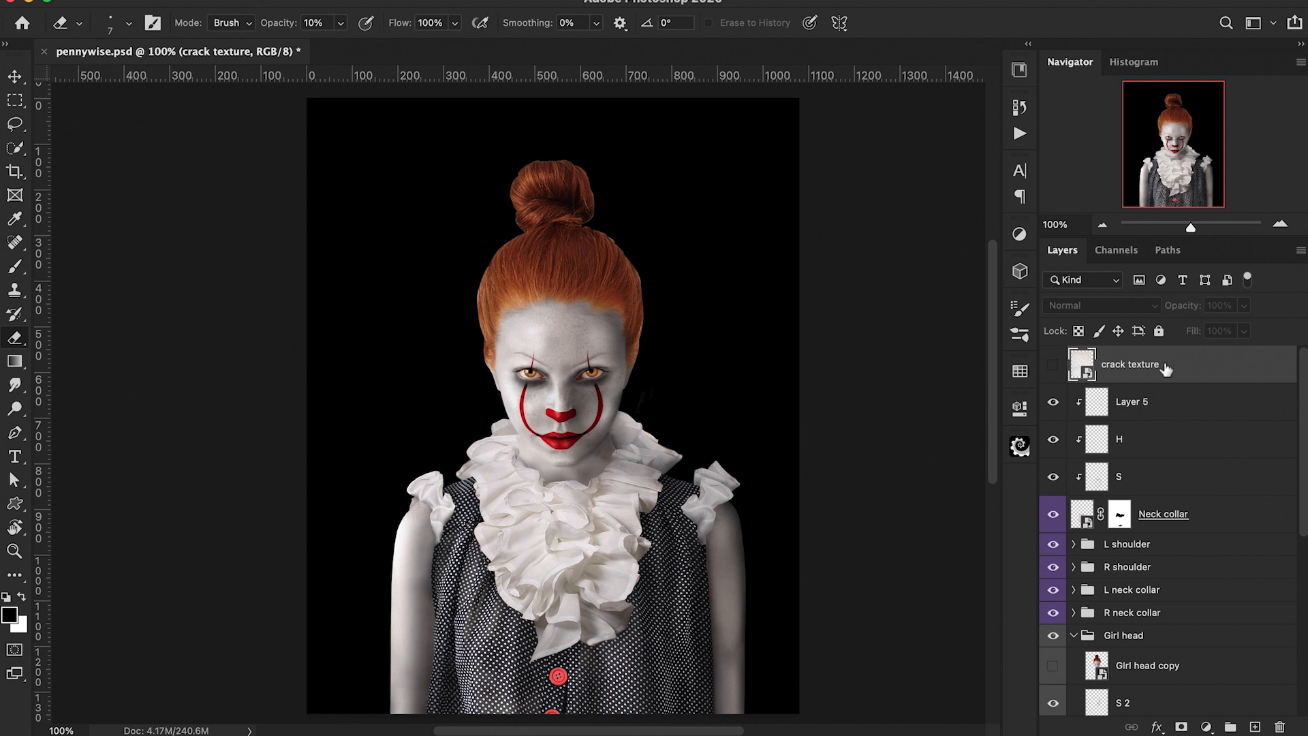
click(1049, 372)
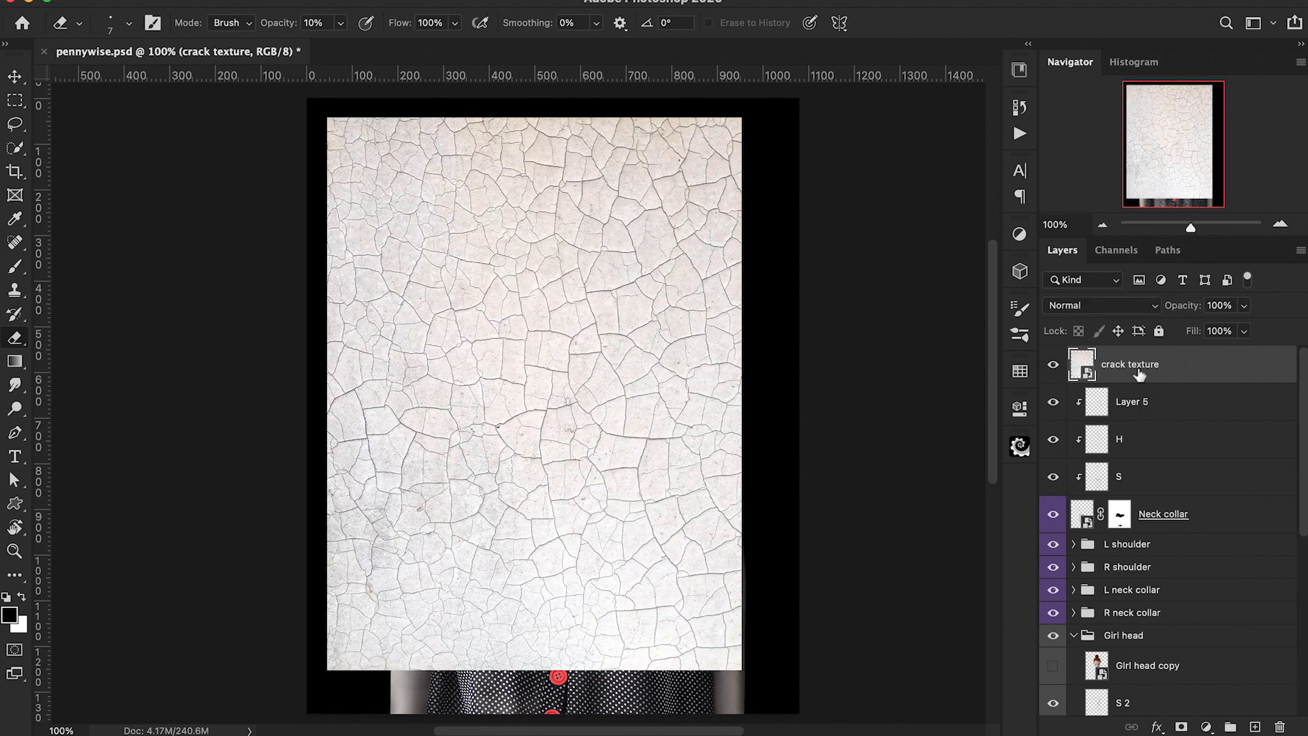
Step: Duplicate the crack texture layer three times, leaving only the original crack texture visible
key(super+j)
key(super+j)
key(super+j)
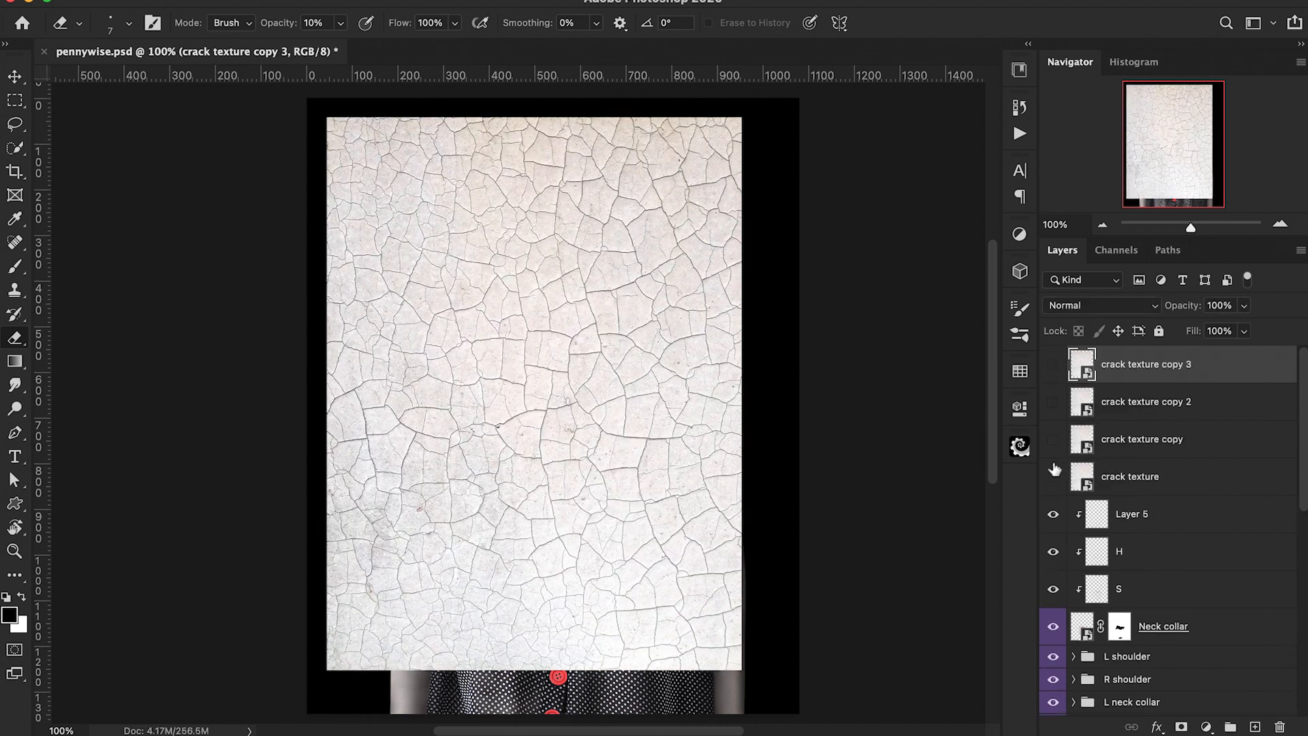
click(1053, 475)
click(1053, 478)
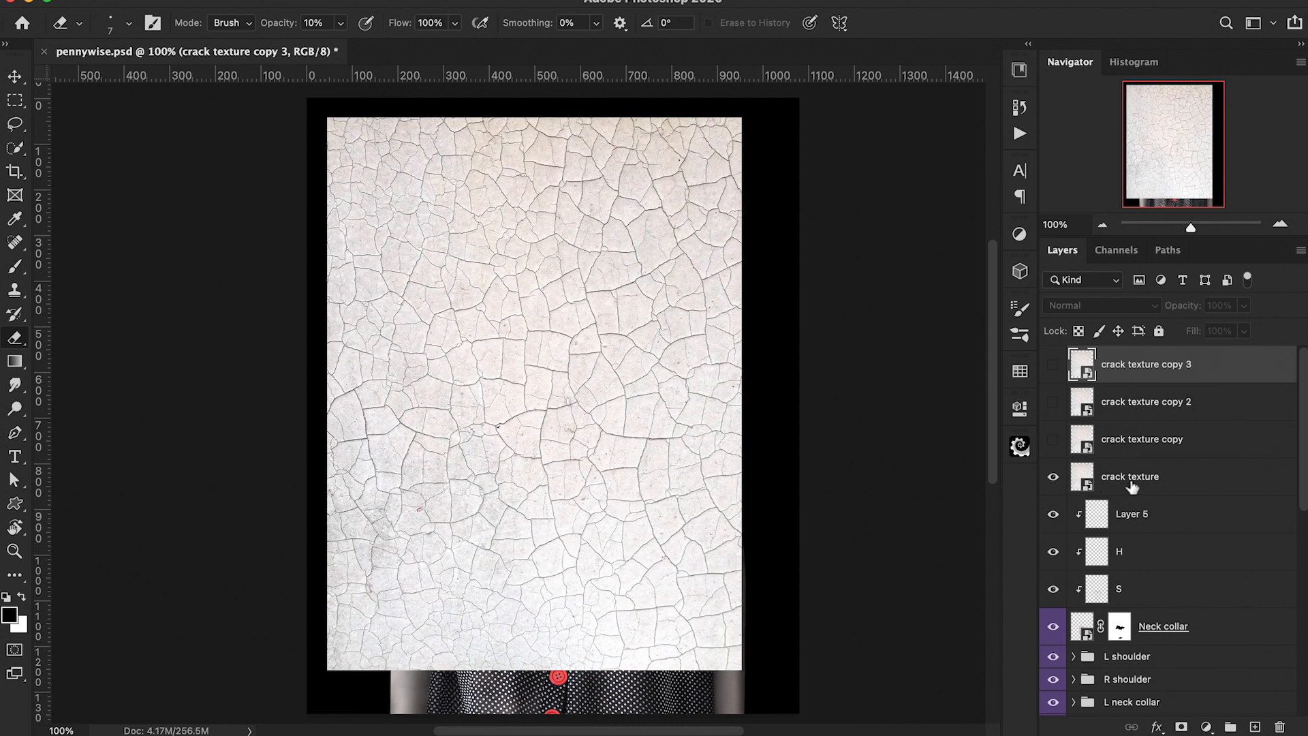
Step: Set the crack texture layer's blend mode to Darken
click(1137, 479)
click(1100, 305)
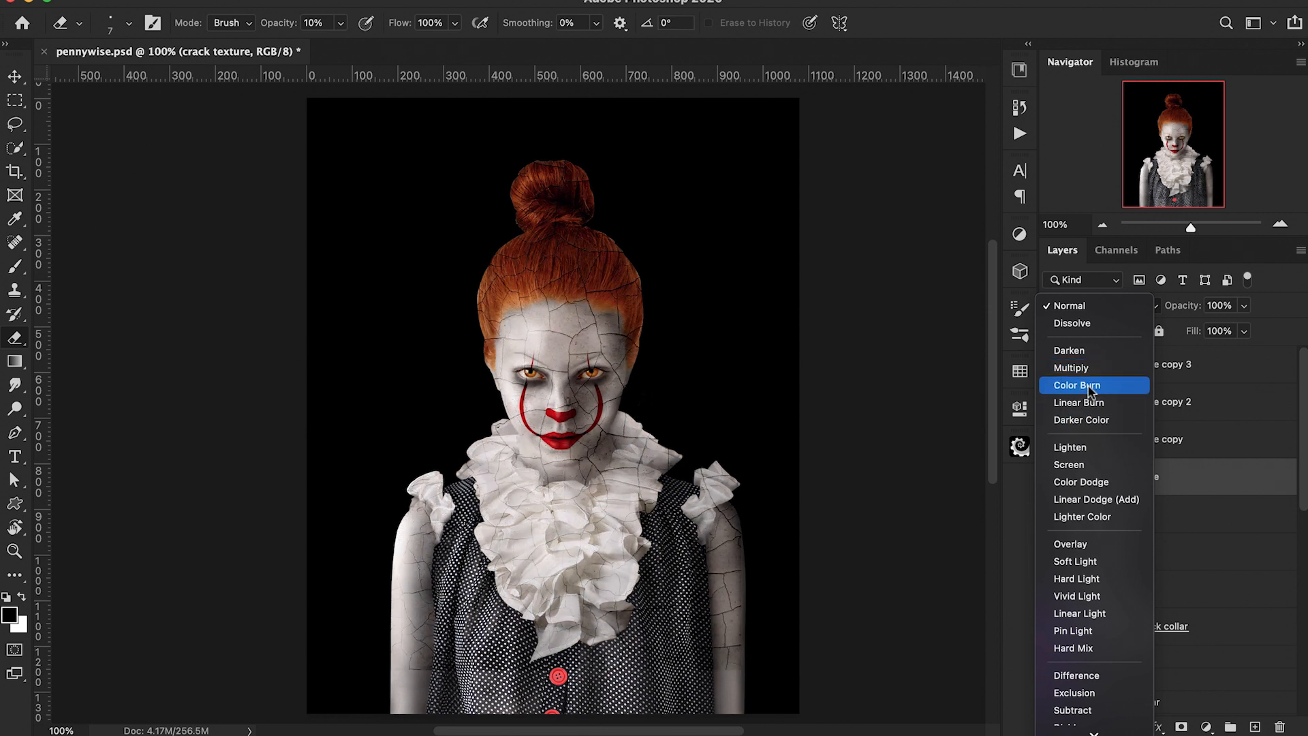
click(1082, 351)
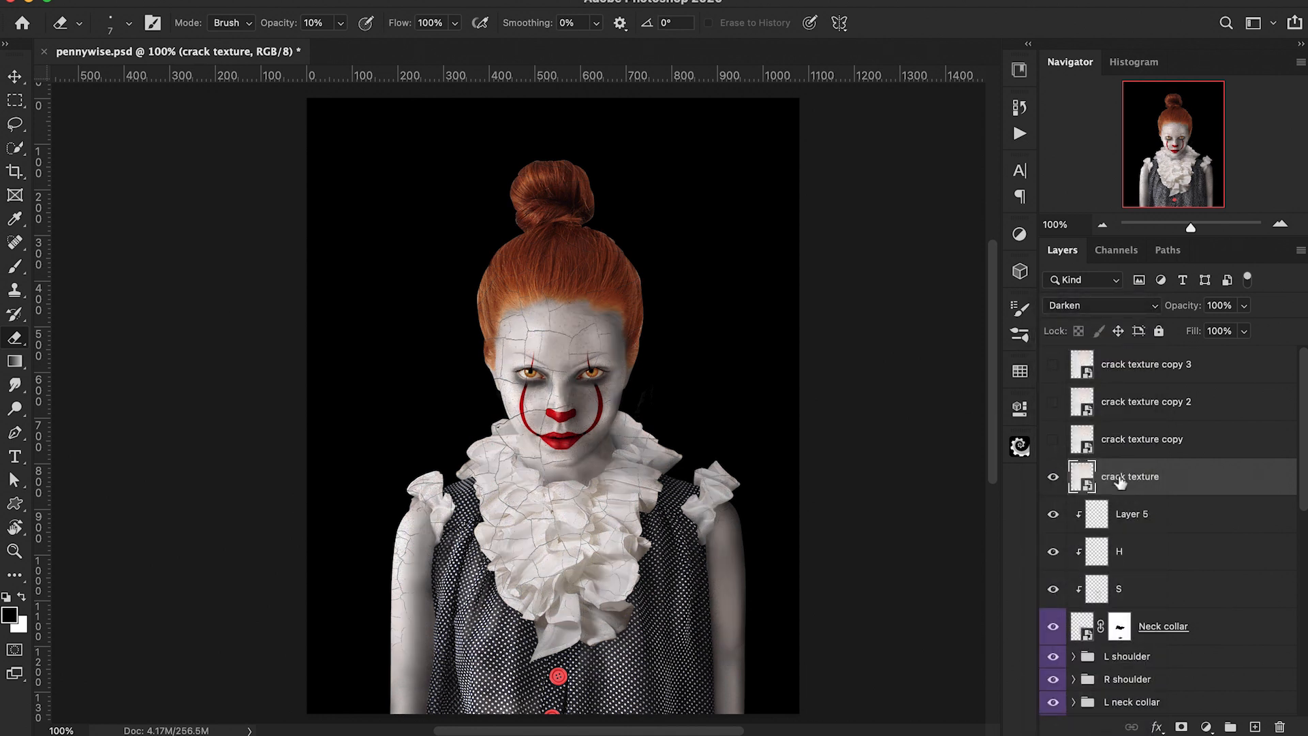
Step: Scale the crack texture down to cover the face and set its blend mode to Multiply
key(ctrl+t)
drag(740, 120, 590, 500)
drag(564, 439, 592, 438)
key(Return)
key(e)
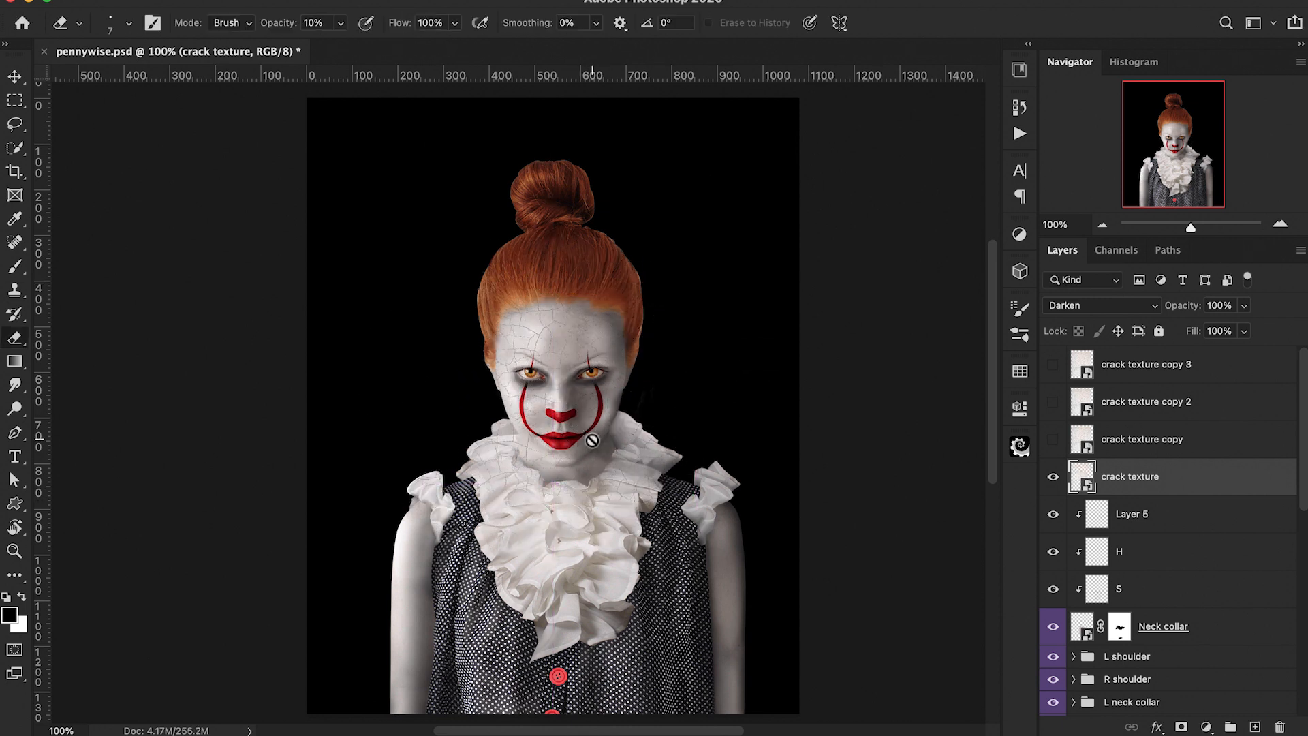
click(1089, 310)
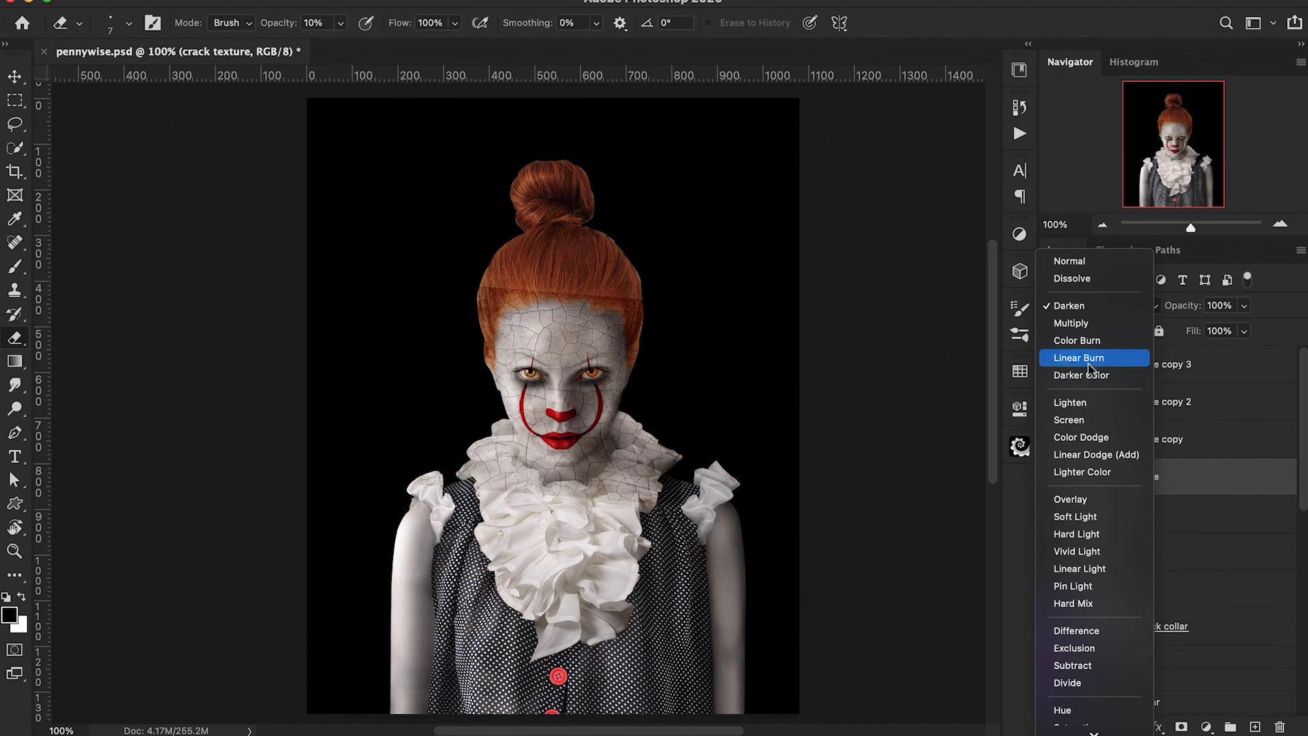
click(1080, 323)
Step: Rotate the crack texture and warp it so it follows the contours of the face, then commit
drag(765, 302, 753, 279)
drag(630, 361, 643, 361)
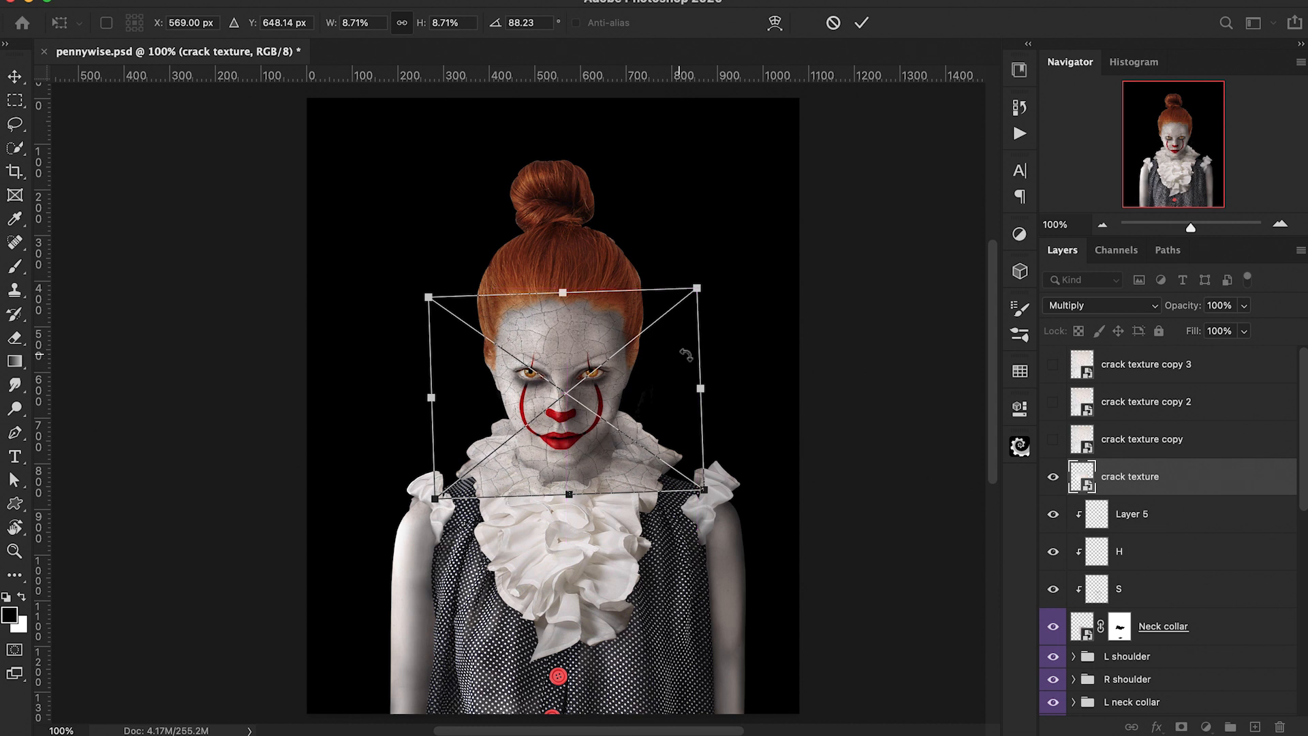
drag(741, 356, 739, 369)
right_click(637, 365)
click(682, 596)
drag(704, 297, 674, 311)
drag(696, 498, 584, 496)
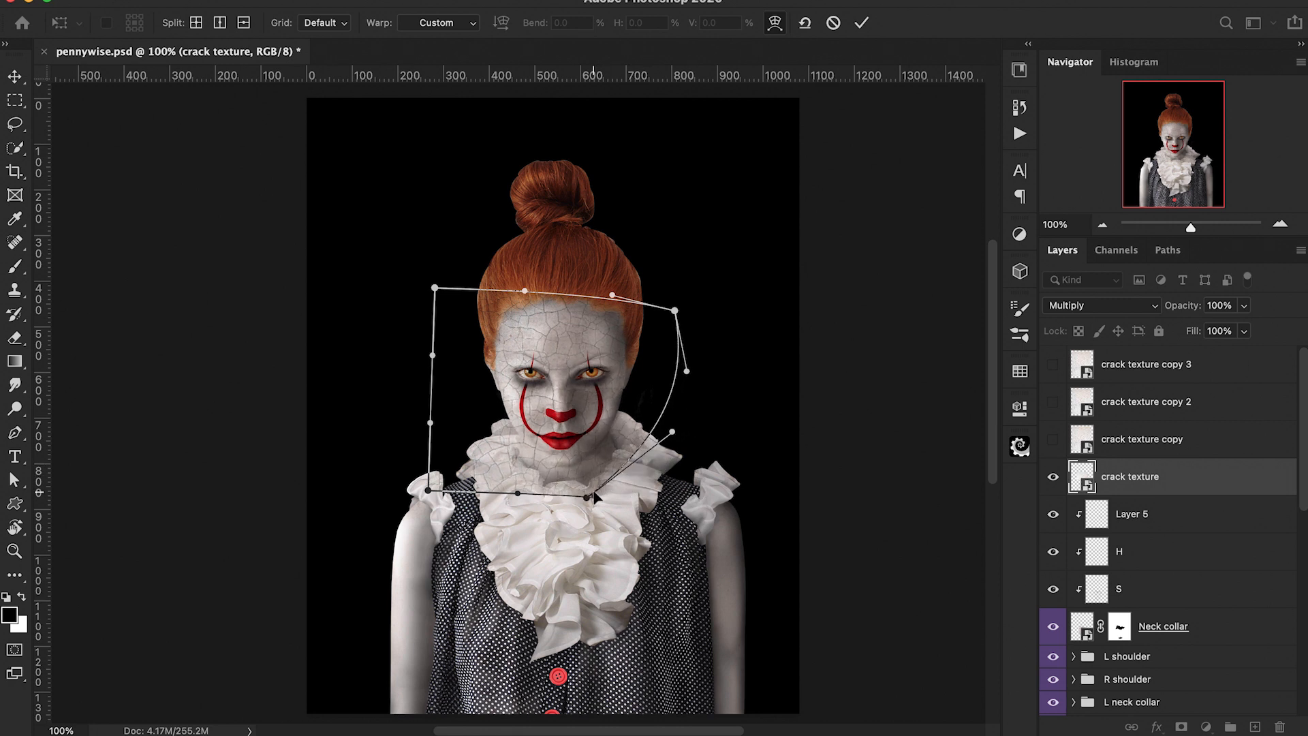
drag(687, 371, 649, 392)
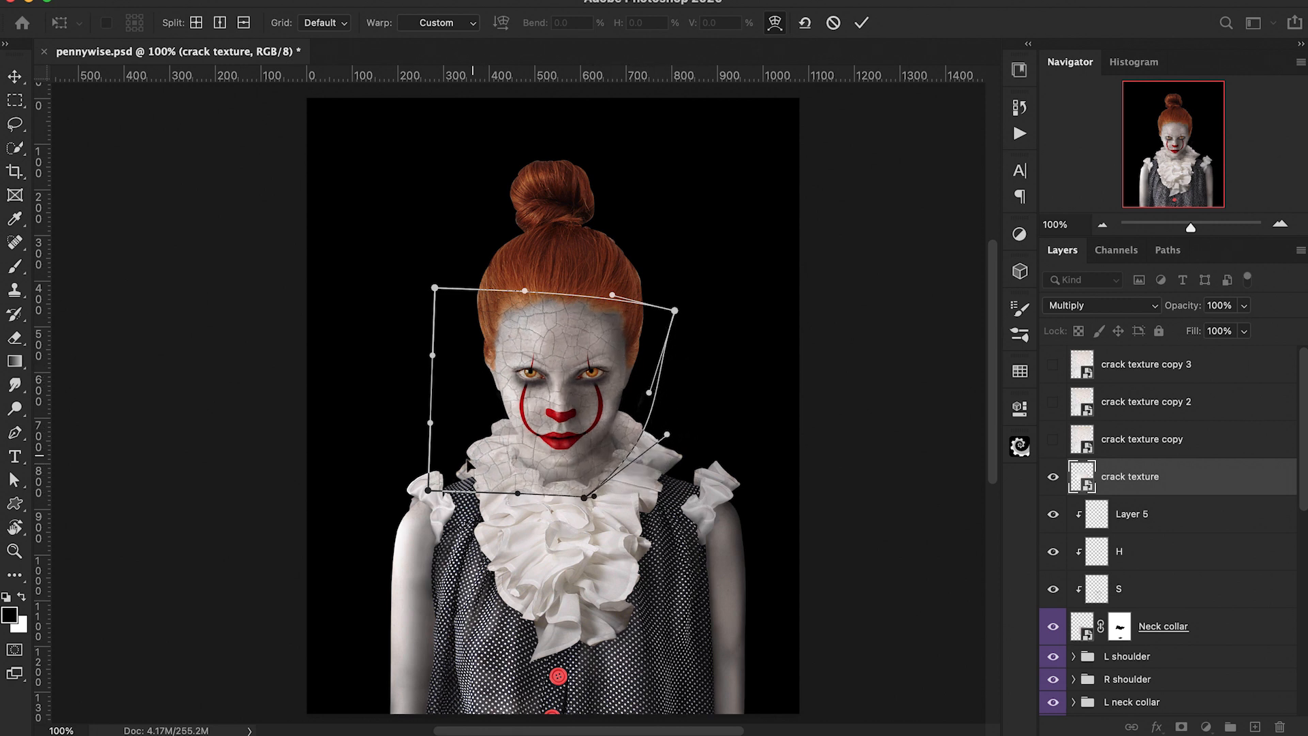
drag(427, 490, 512, 484)
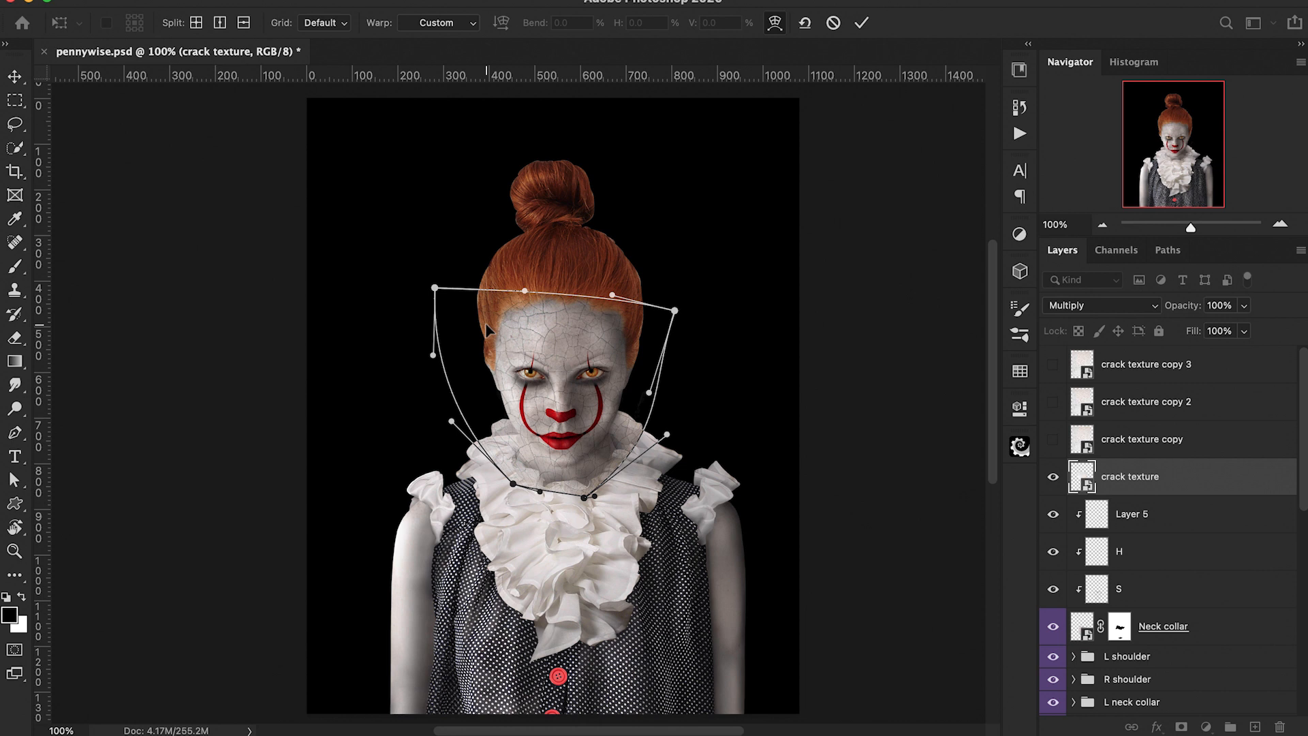
drag(446, 308, 471, 317)
click(863, 27)
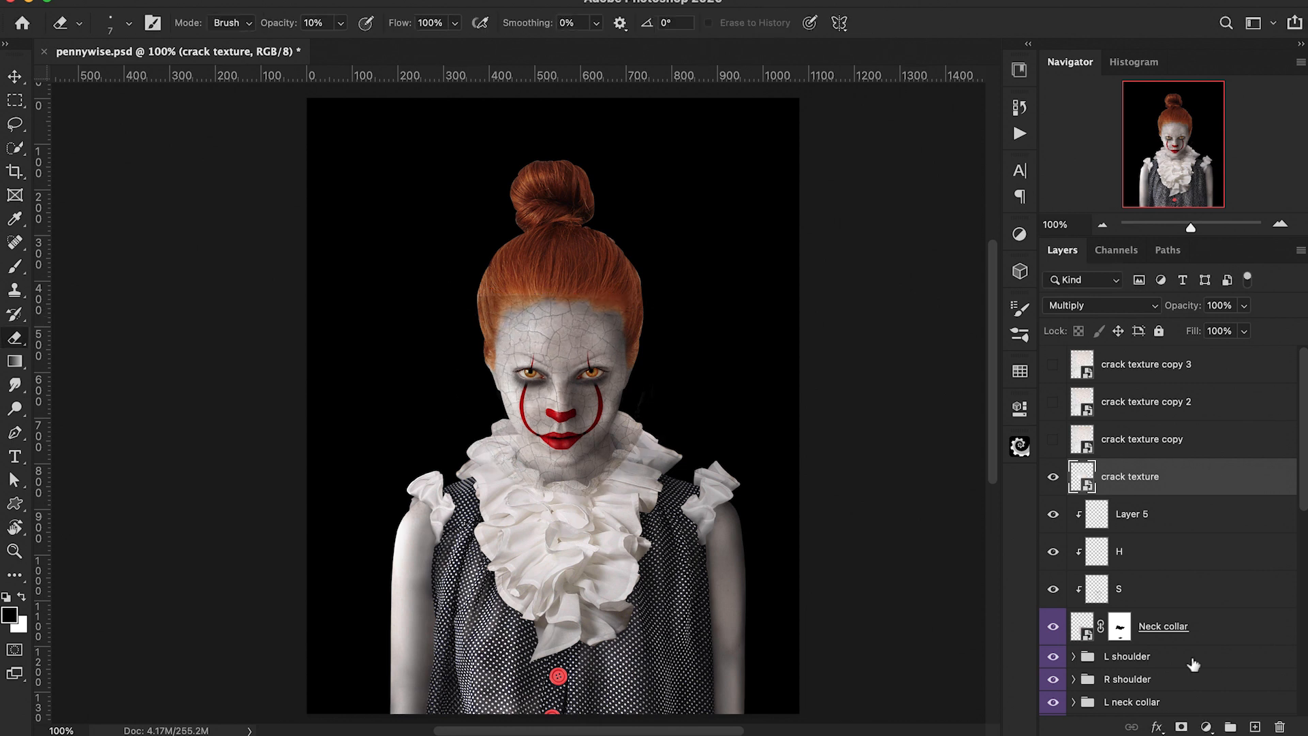
Step: Add an inverted black layer mask to the crack texture layer
click(1181, 726)
key(ctrl+i)
key(b)
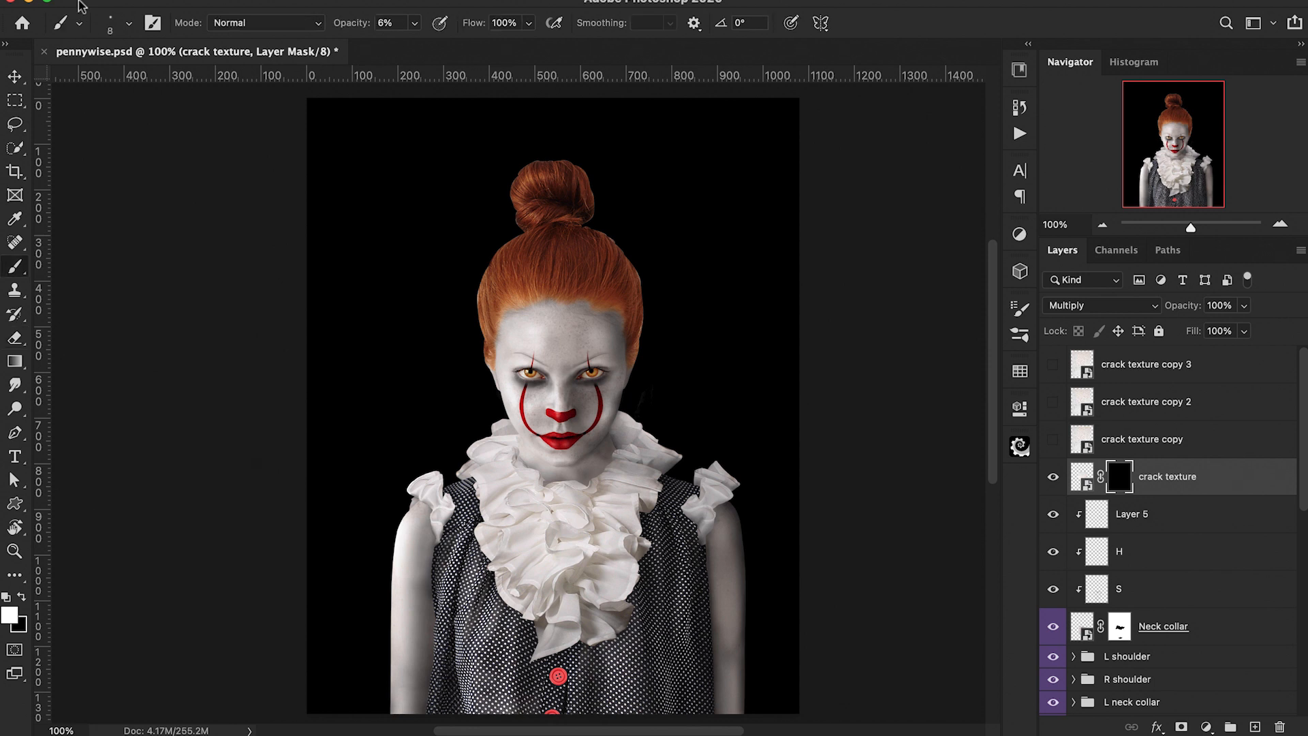
Step: Paint white at 20% opacity on the mask with a large soft brush to reveal cracks on the forehead
click(129, 25)
click(130, 26)
key(bracketright)
key(bracketright)
key(bracketright)
key(bracketright)
key(bracketright)
drag(564, 328, 533, 325)
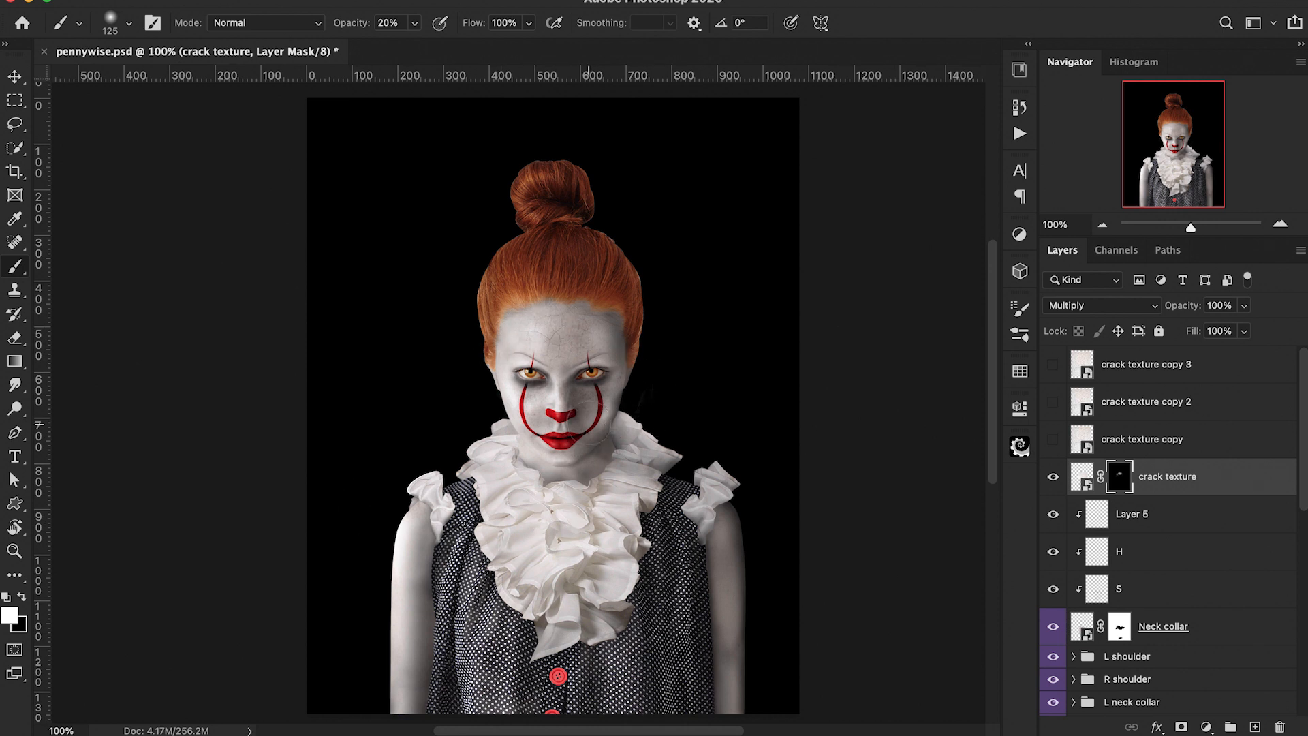
Step: Reveal more cracks across the forehead and cheeks on the mask with a smaller soft brush
key(super+plus)
key(super+plus)
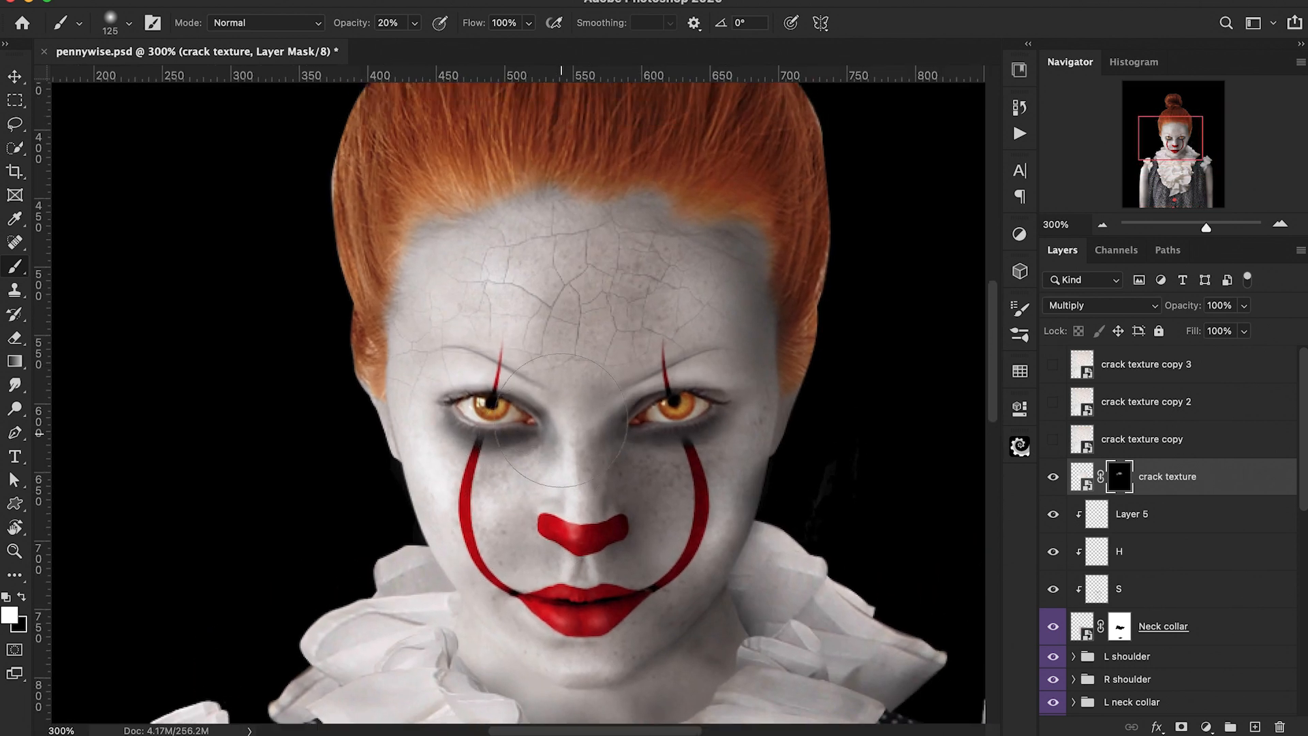
scroll(561, 420, right, 3)
scroll(561, 420, up, 1)
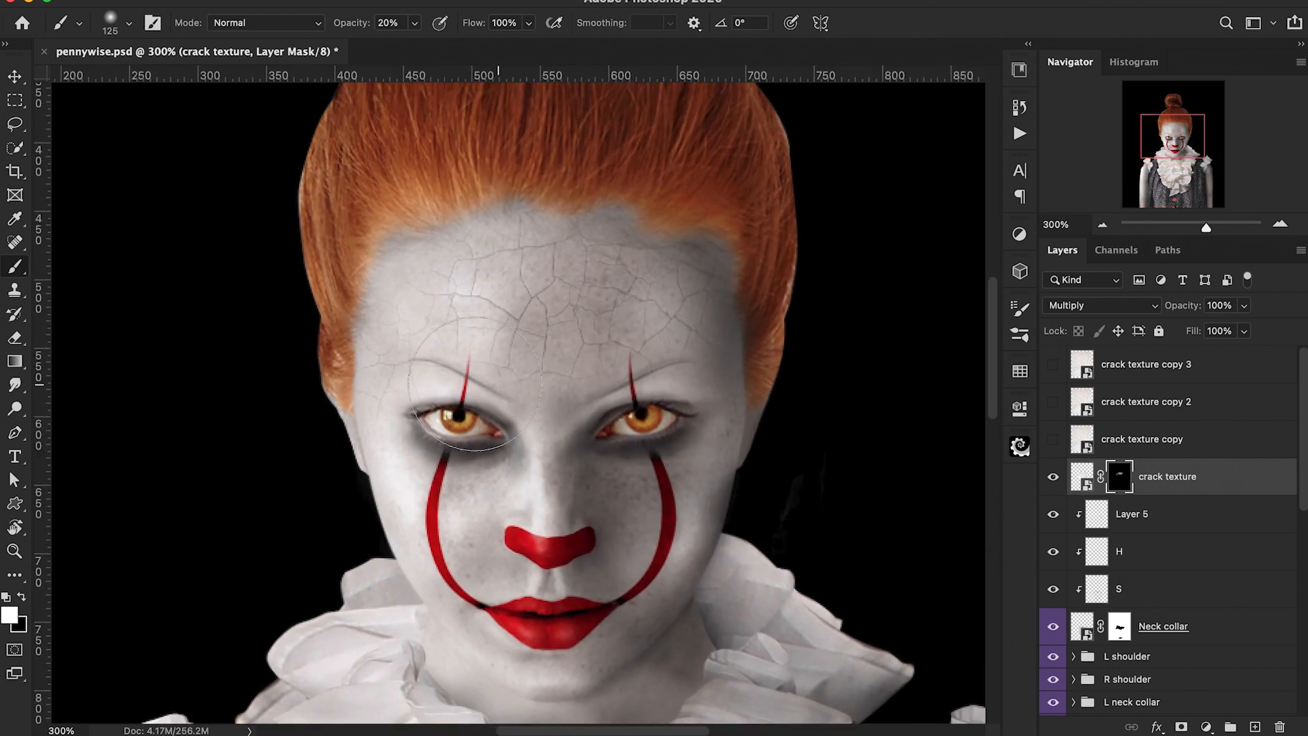
key(bracketleft)
key(bracketleft)
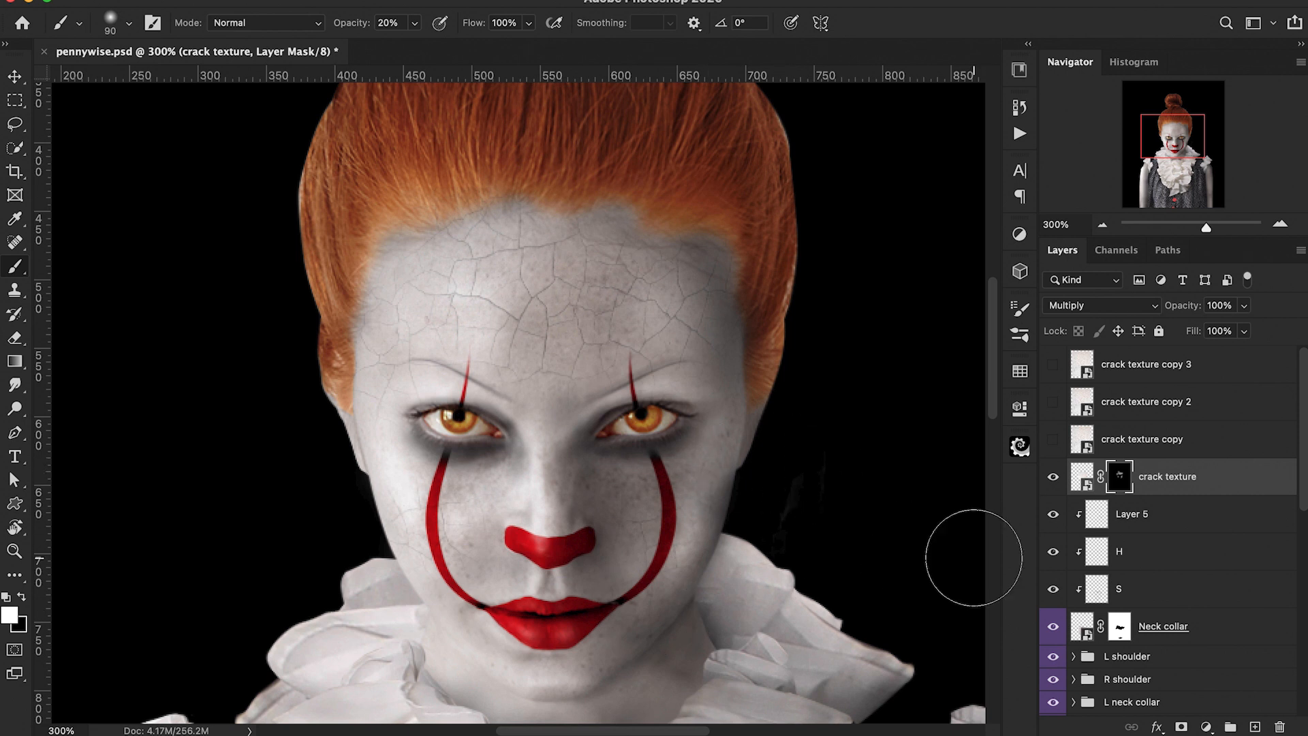
key(super+1)
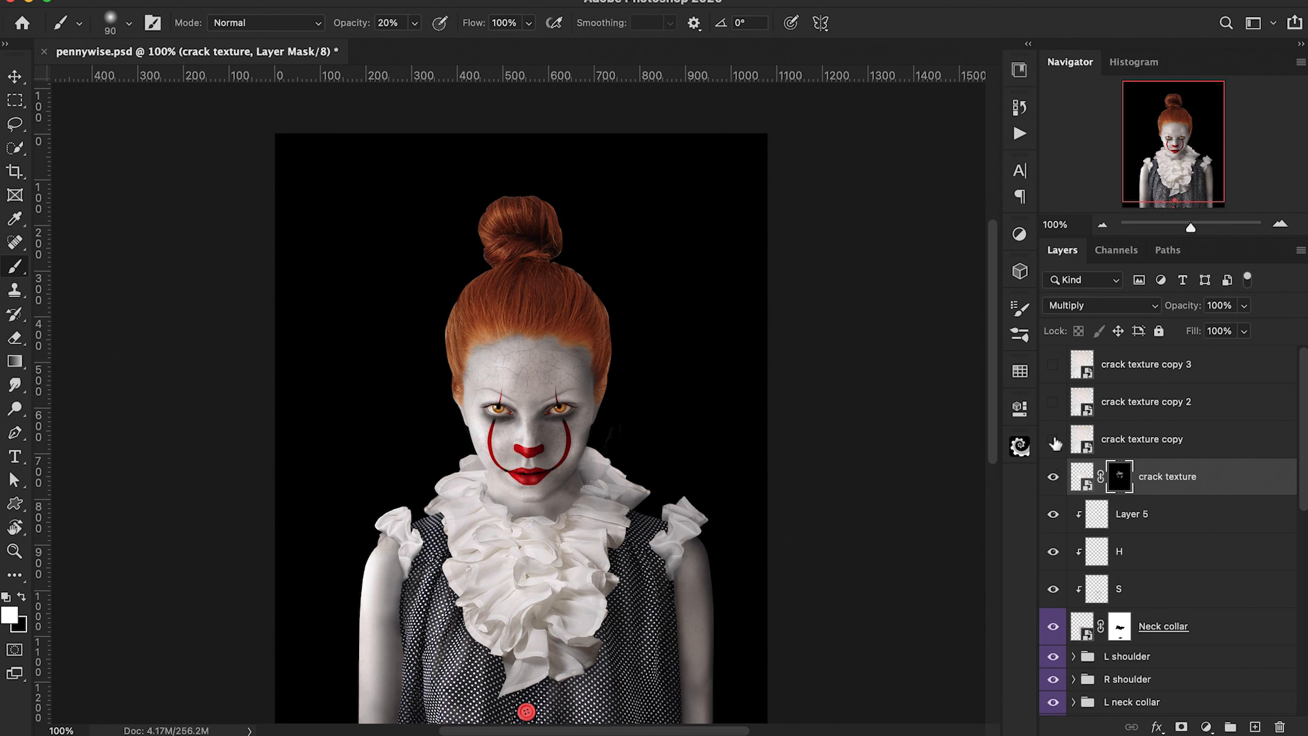
Step: Duplicate the masked crack texture layer and set the copy's opacity to 40%
key(super+j)
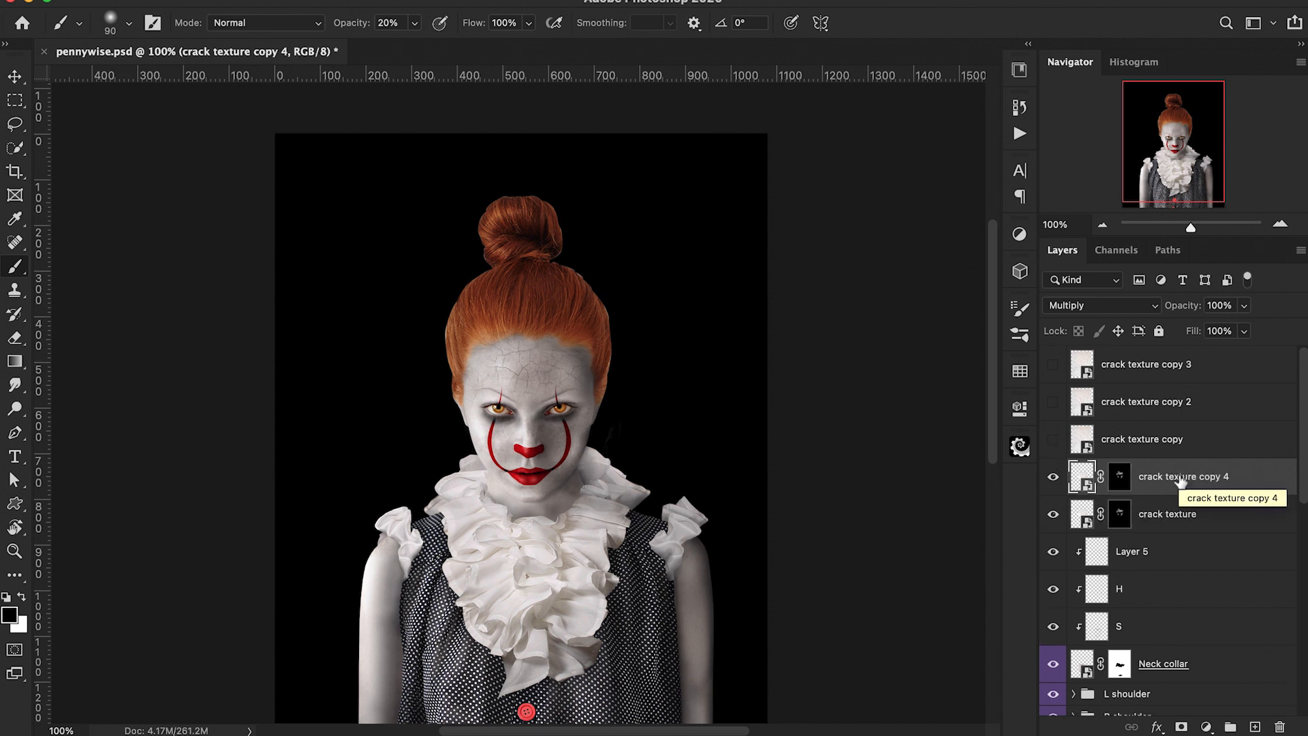
click(1120, 477)
key(x)
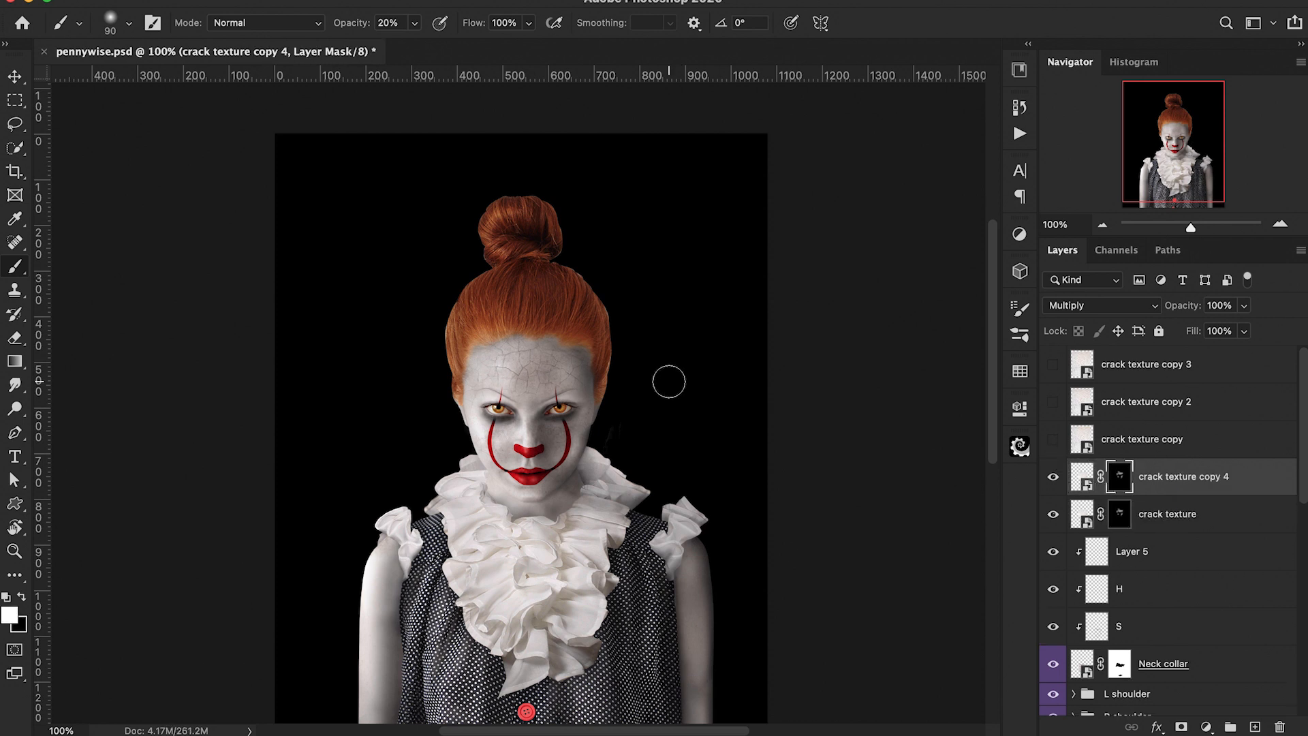
drag(1172, 307, 1125, 310)
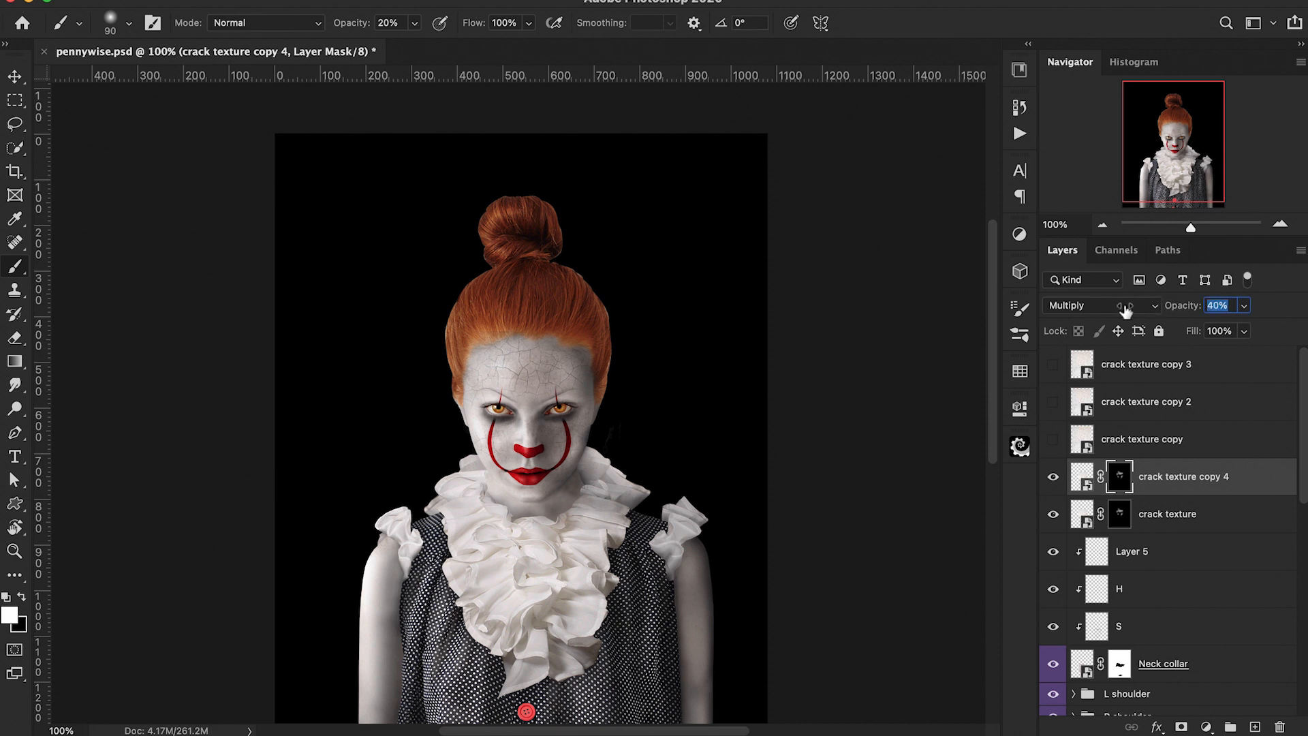
Step: Select both crack texture layers and group them into a group named cracks 1
click(1053, 477)
click(1053, 477)
drag(1177, 305, 1166, 310)
shift+click(1216, 522)
key(super+g)
double_click(1116, 470)
text(cracks 1)
key(Return)
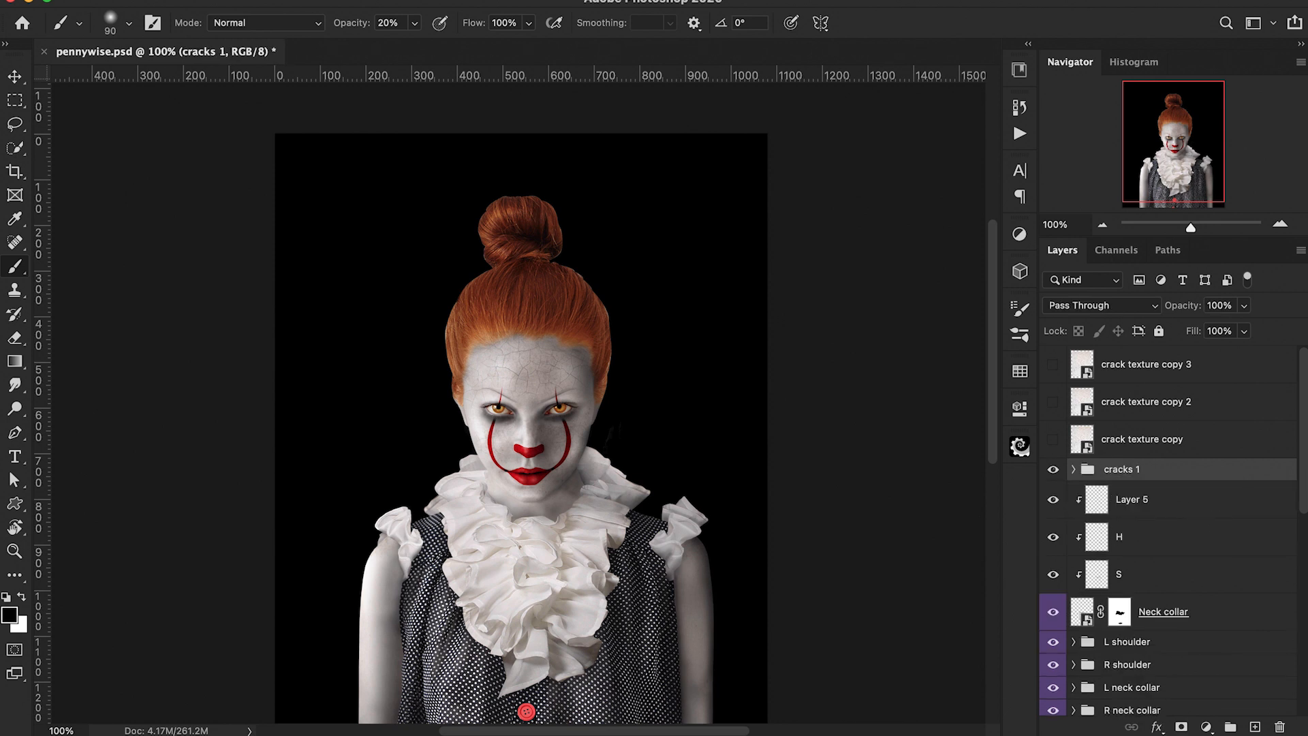
Step: Show the crack texture copy layer and set its blend mode to Multiply
click(1054, 440)
click(1151, 441)
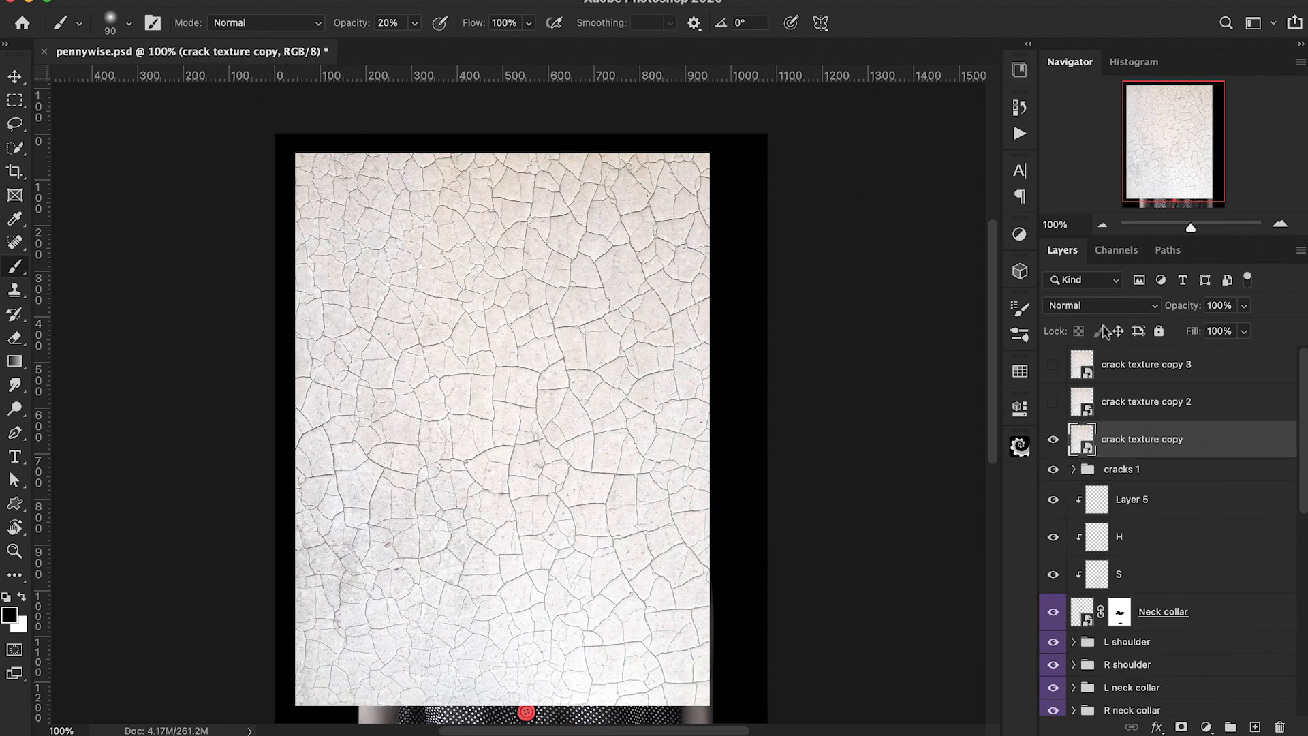
click(1101, 305)
click(1086, 363)
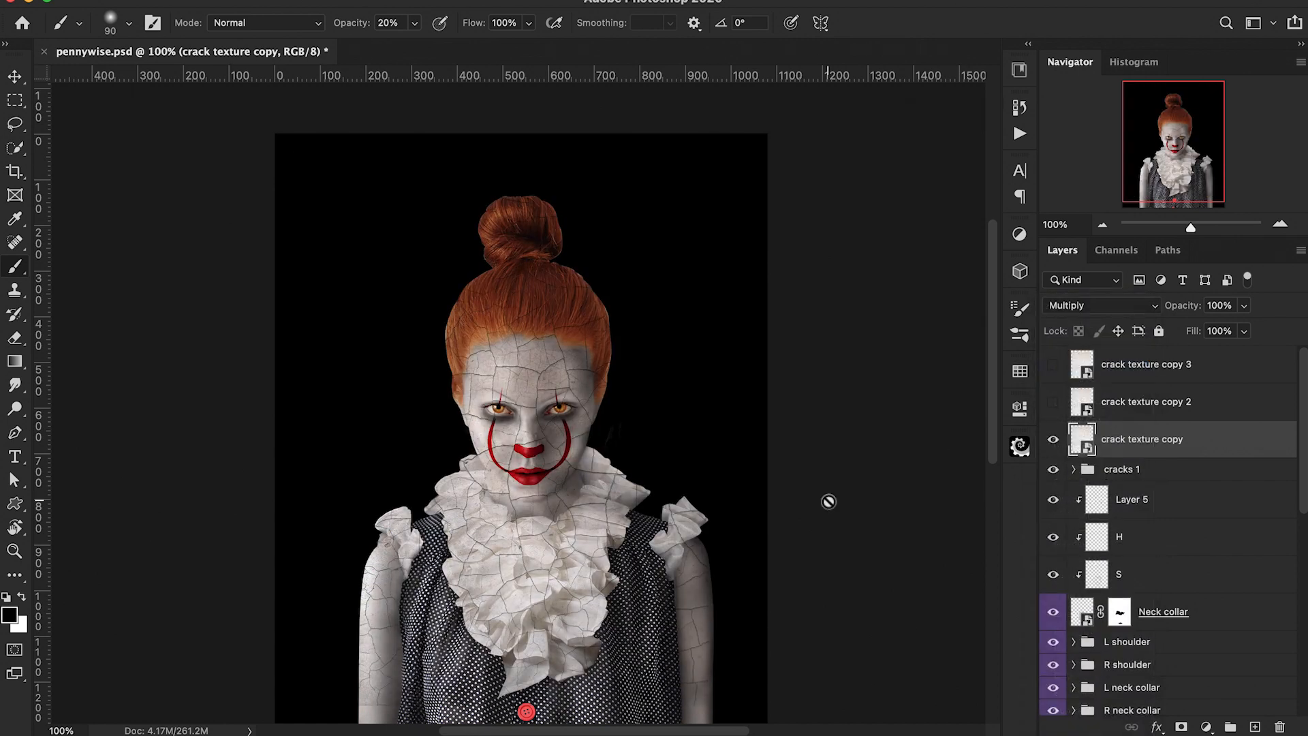
Step: Scale the crack texture copy down to about 10% and position it over the figure's right arm
scroll(828, 501, down, 1)
key(ctrl+t)
drag(678, 119, 589, 235)
drag(487, 434, 674, 628)
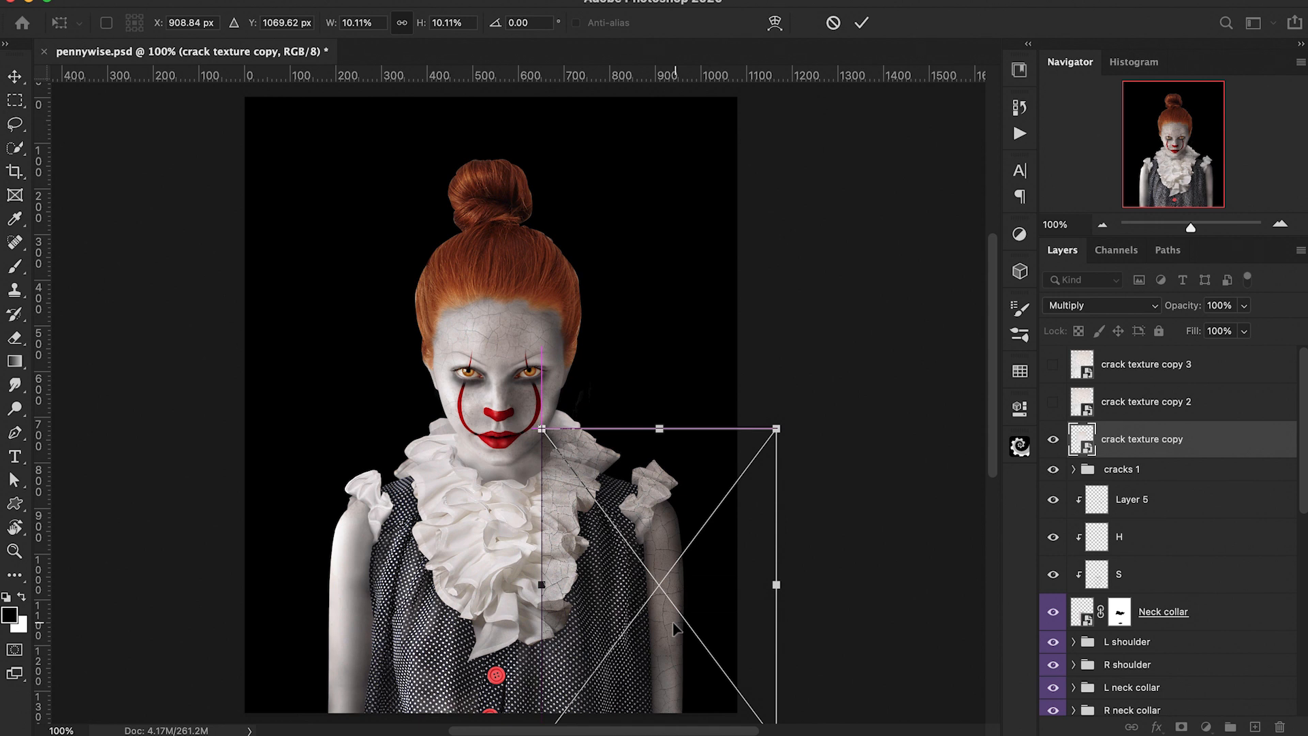
key(Return)
Step: Add an inverted black mask to the crack texture copy and paint cracks onto the right arm
key(b)
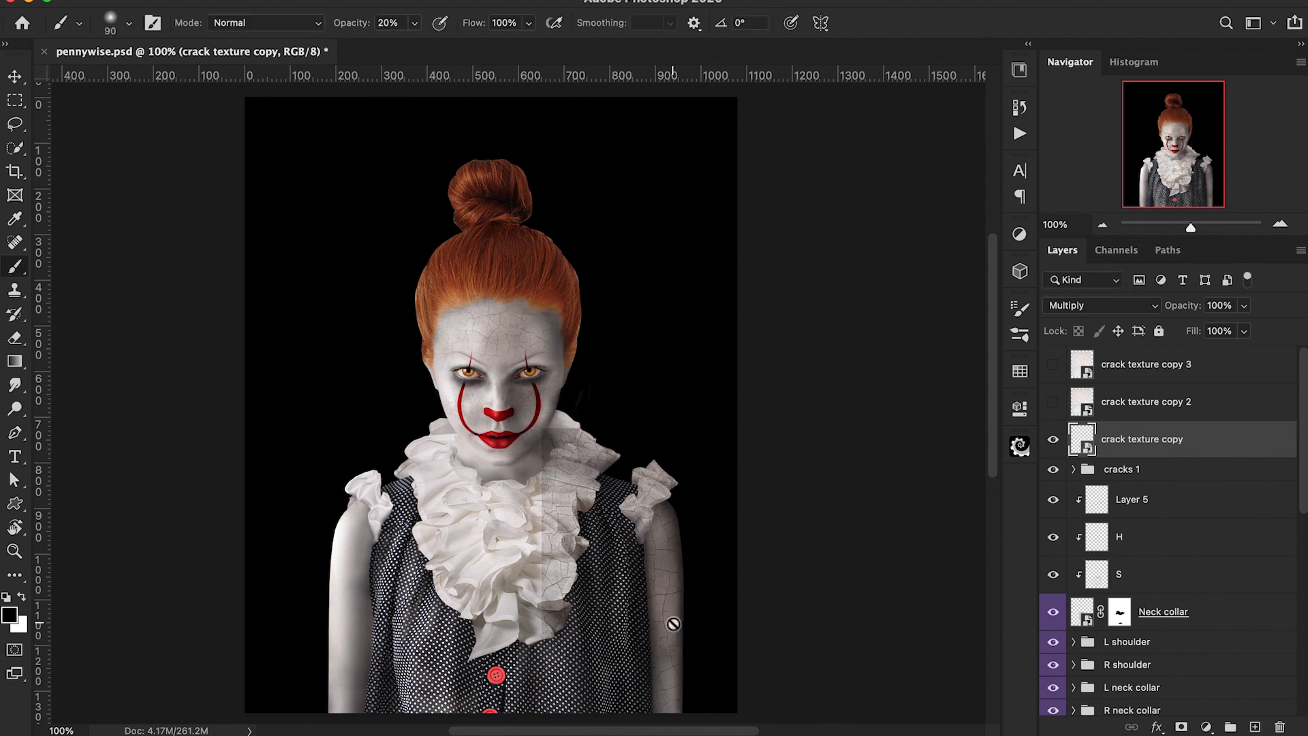
click(1182, 727)
key(ctrl+i)
key(x)
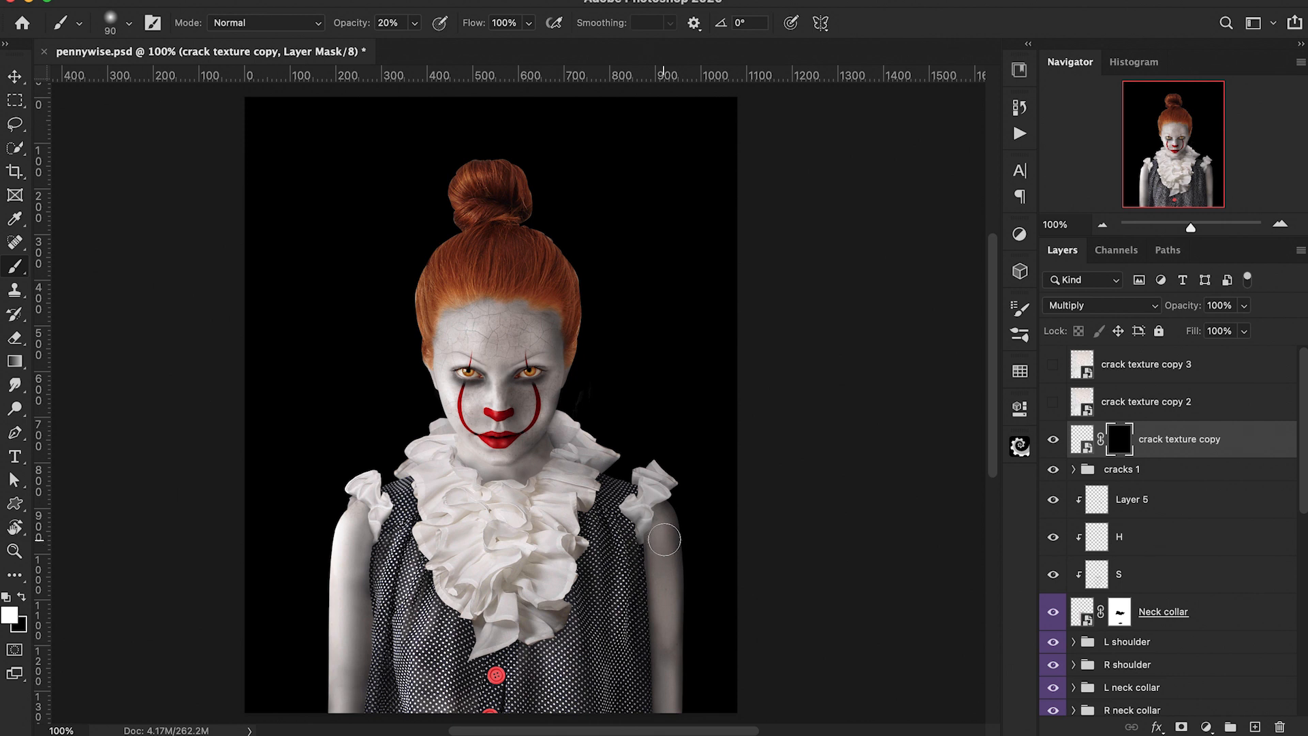
key(bracketleft)
mouse_move(665, 545)
mouse_down()
mouse_move(667, 517)
mouse_move(667, 705)
mouse_up()
drag(669, 524, 668, 533)
Step: Show crack texture copy 2 and set its blend mode to Multiply
click(1052, 402)
click(1133, 402)
click(1120, 305)
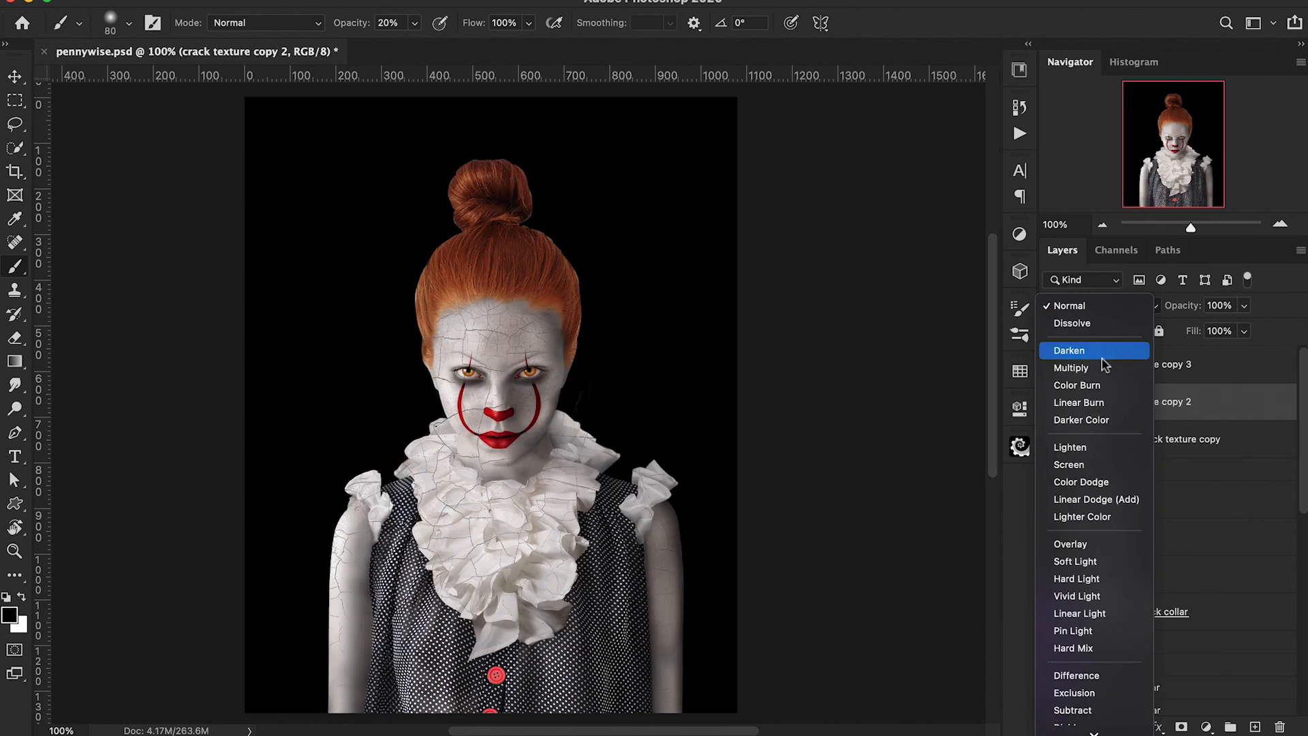
click(1103, 368)
Step: Scale down crack texture copy 2 and position it over the figure's left arm
key(ctrl+t)
drag(681, 115, 522, 327)
drag(472, 409, 472, 472)
key(Return)
Step: Add an inverted black mask to crack texture copy 2 and paint cracks onto the left arm at 50% opacity
key(b)
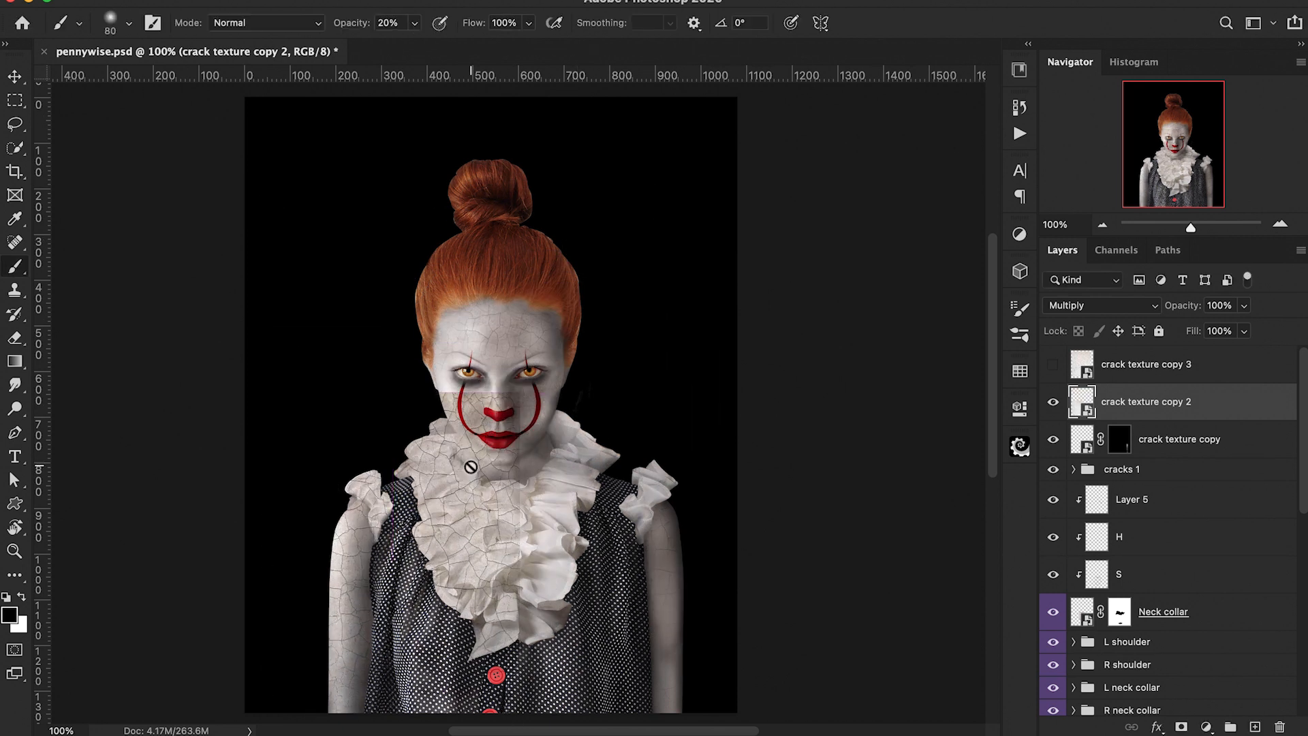
click(1181, 728)
key(super+i)
key(x)
key(5)
drag(346, 556, 343, 625)
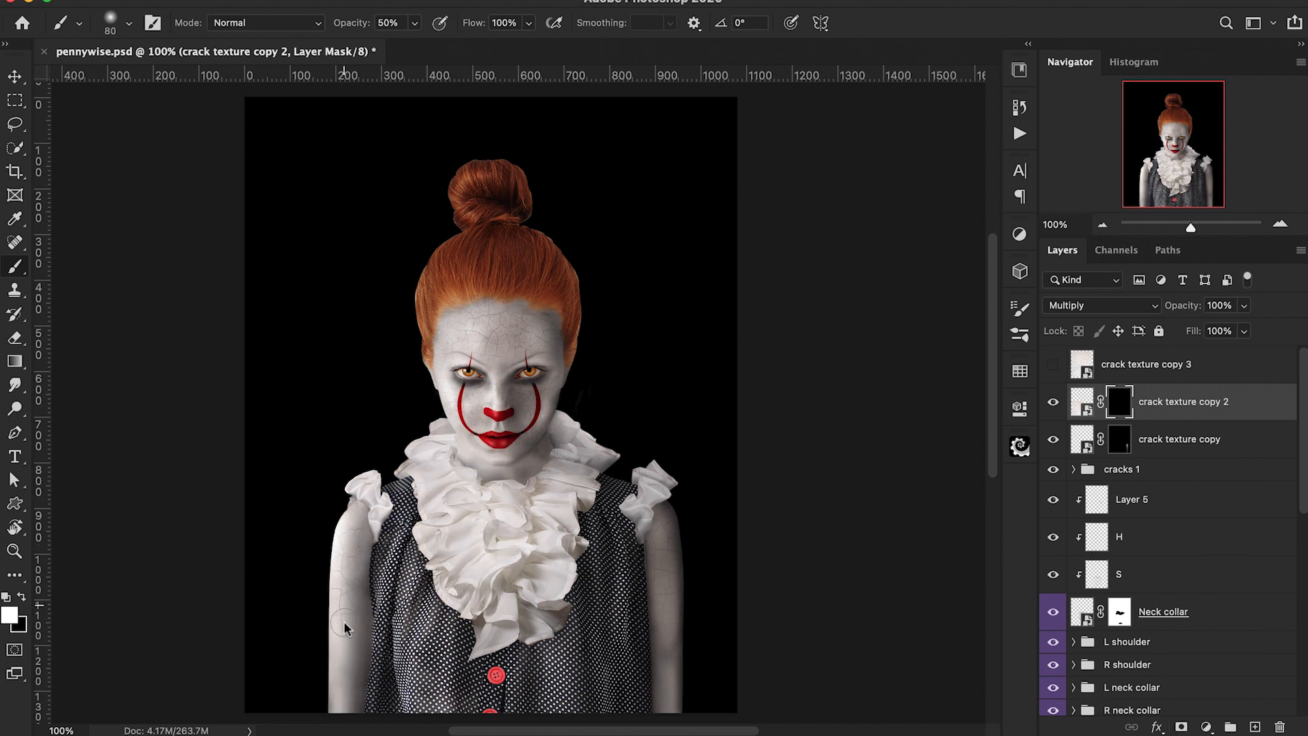
drag(350, 563, 350, 536)
drag(363, 605, 345, 700)
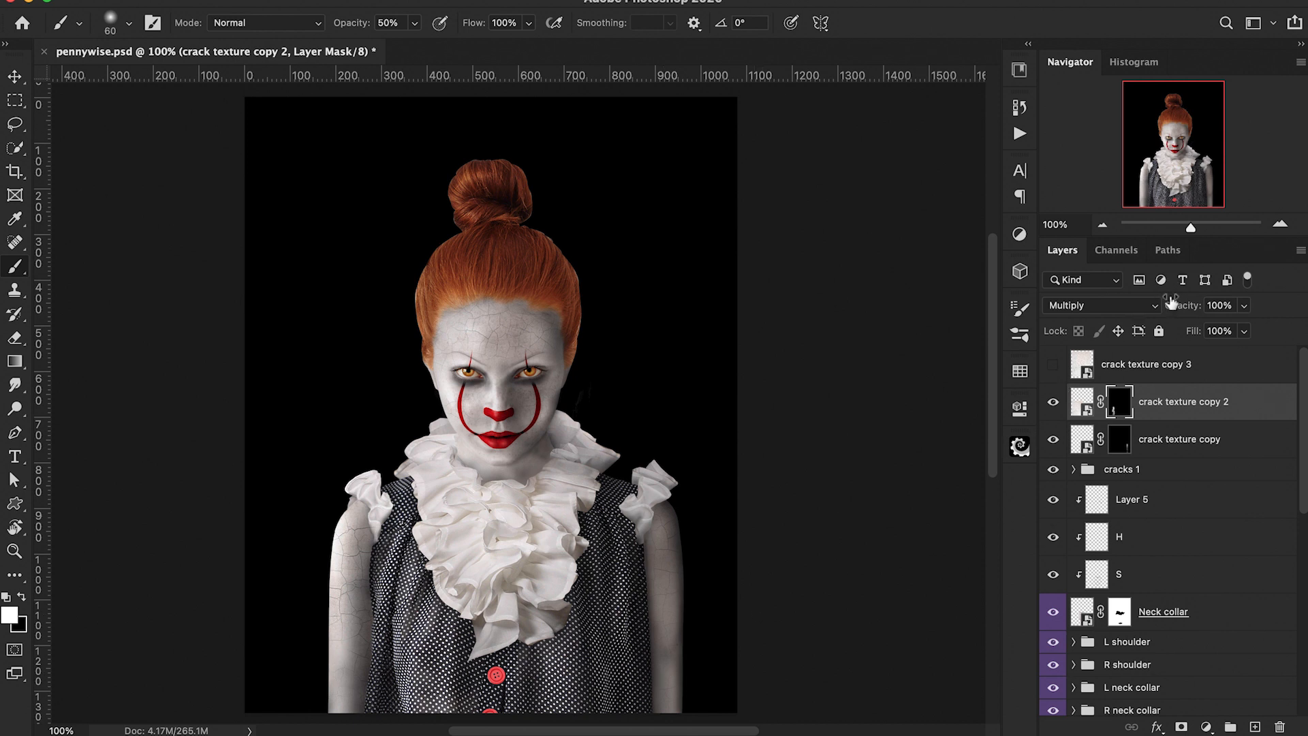
Step: Lower crack texture copy 2's opacity to 83%
drag(1179, 309, 1168, 312)
scroll(1045, 368, down, 1)
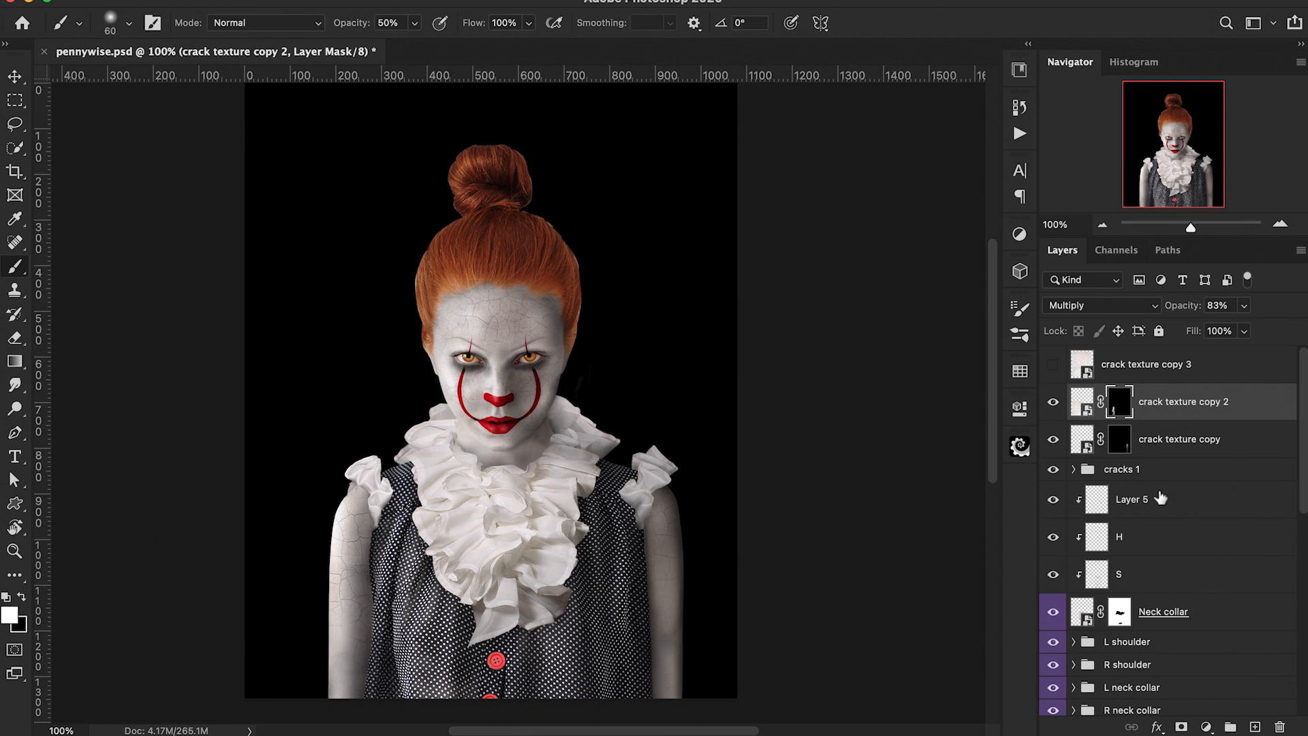
Step: Duplicate the girl body layer inside the Girl body group as a smart object and hide the original layer
scroll(1160, 498, down, 10)
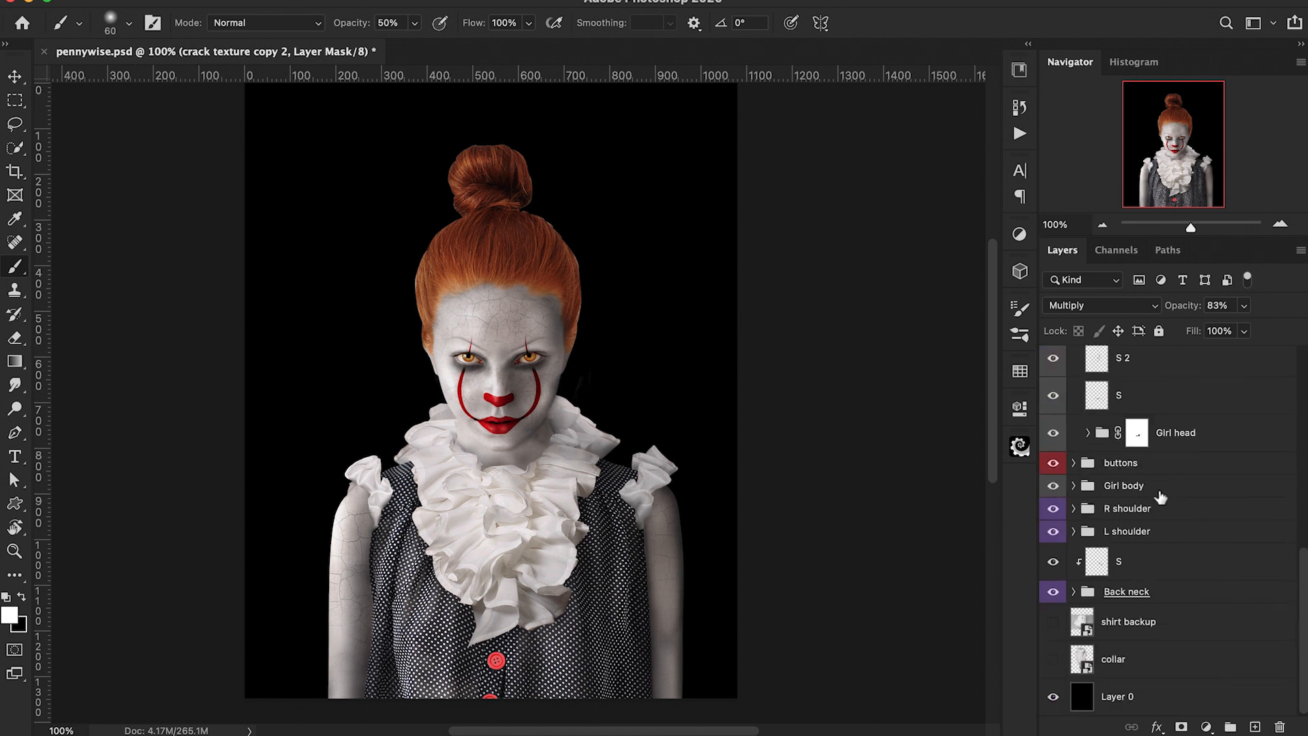
click(1074, 485)
scroll(1169, 613, down, 3)
click(1206, 589)
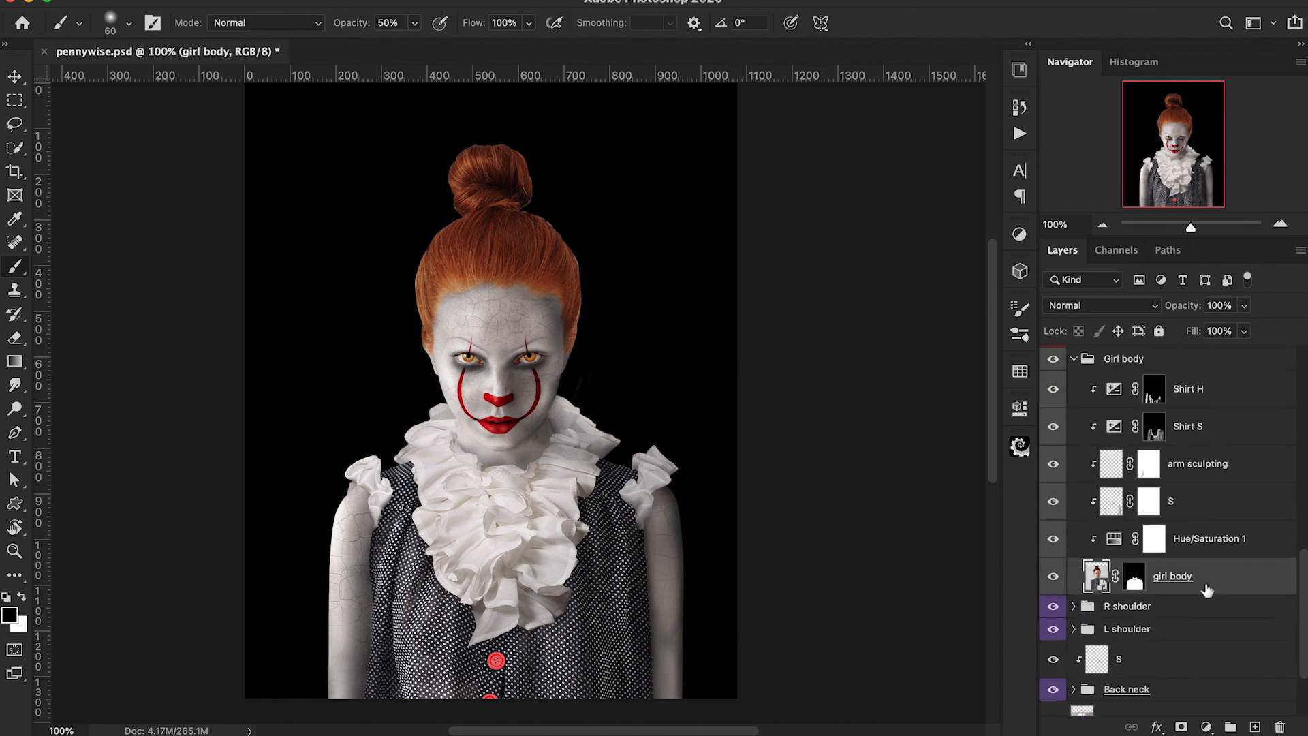
key(ctrl+j)
right_click(1206, 586)
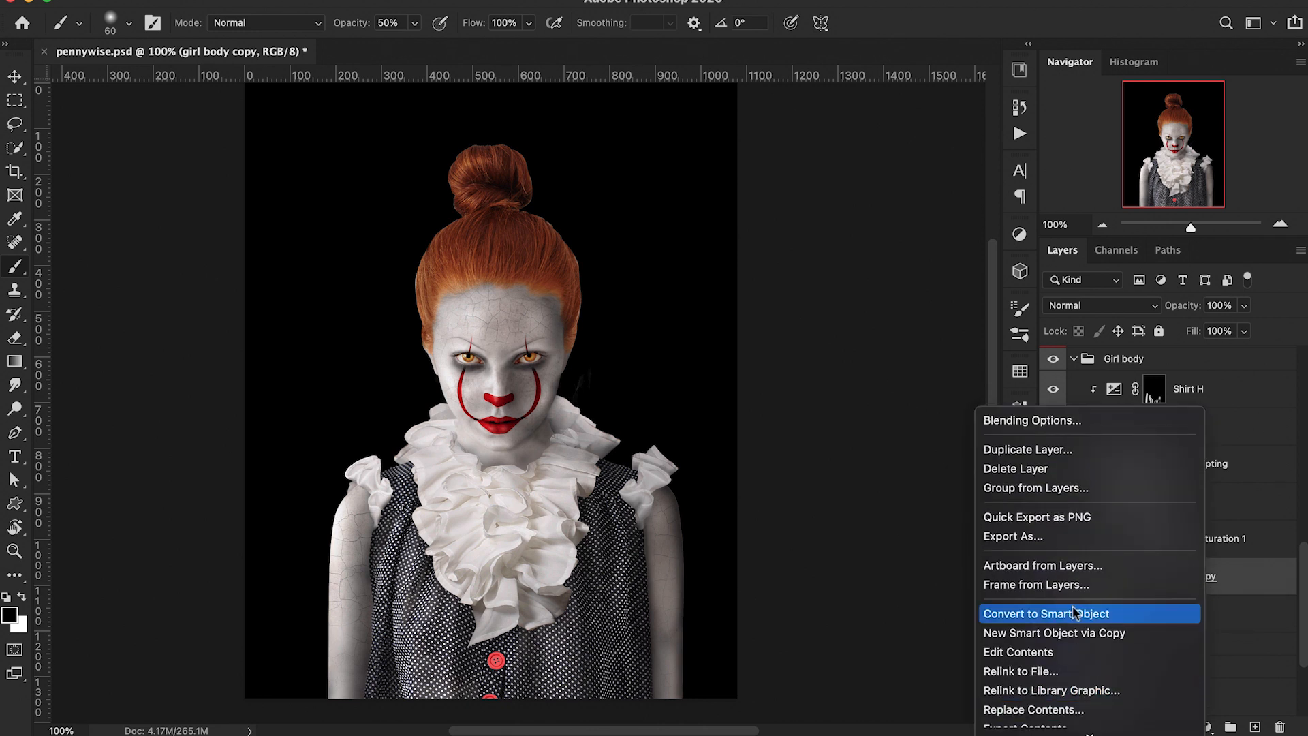
click(1075, 613)
click(1054, 616)
key(r)
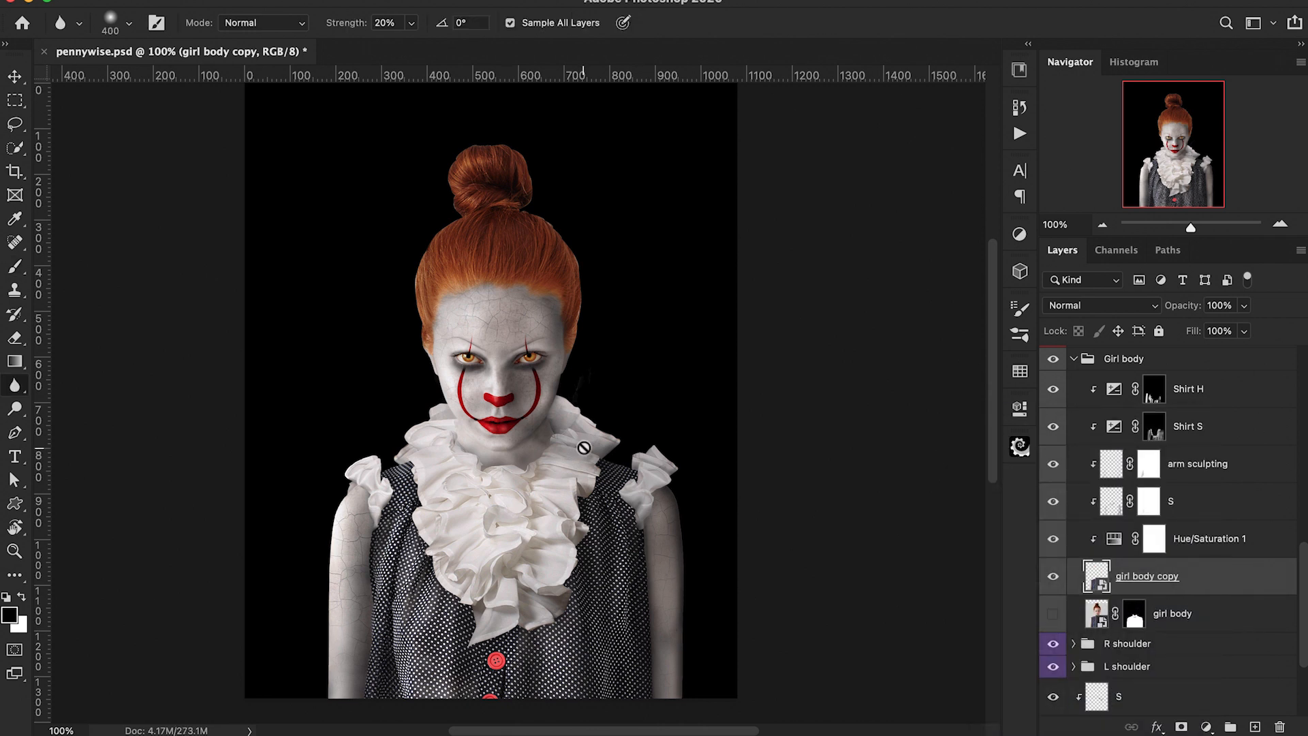
Step: Apply a Gaussian Blur with a 3 pixel radius to the girl body copy
click(422, 0)
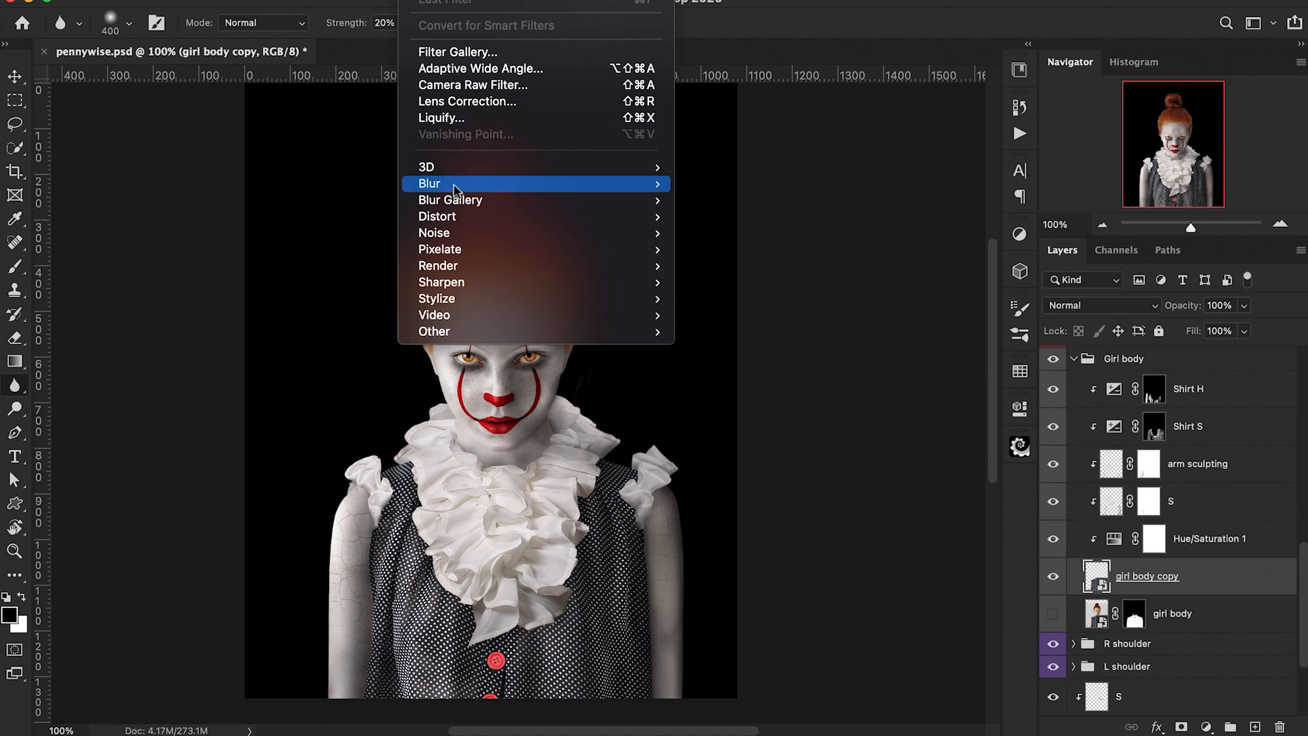
mouse_move(454, 189)
click(703, 250)
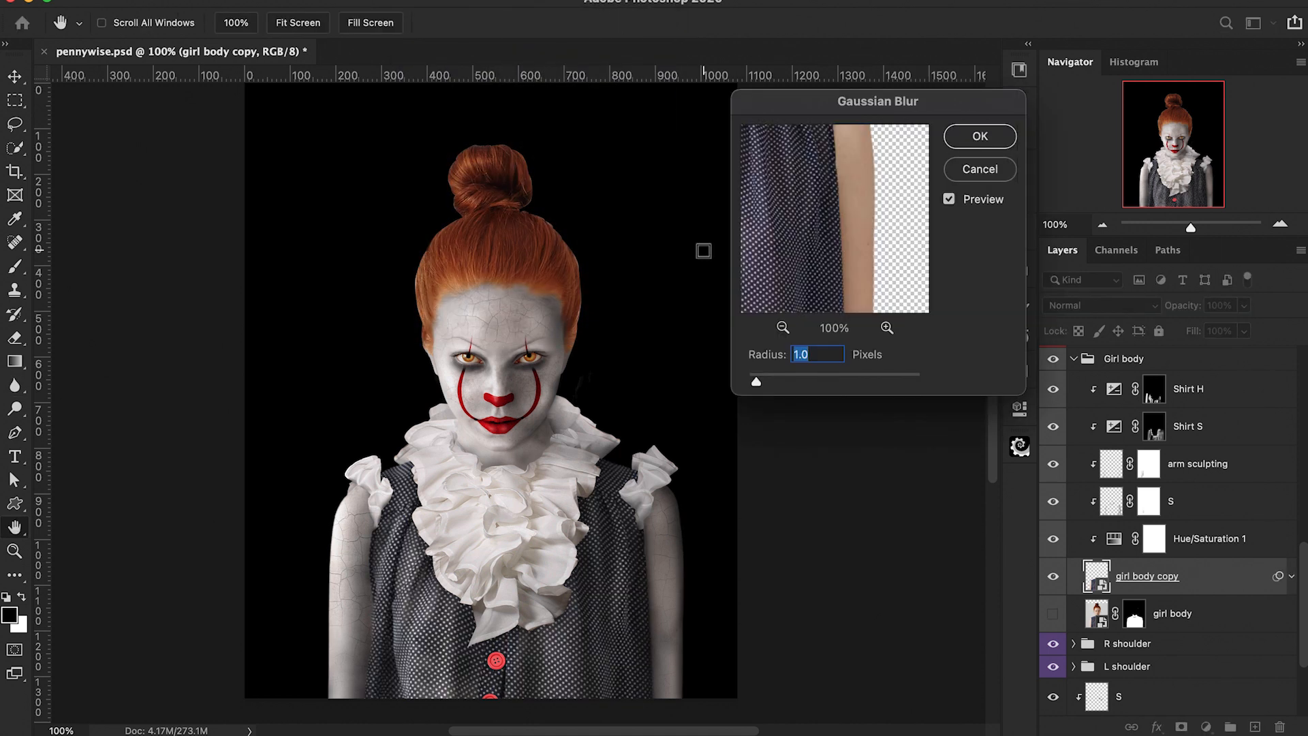
text(3)
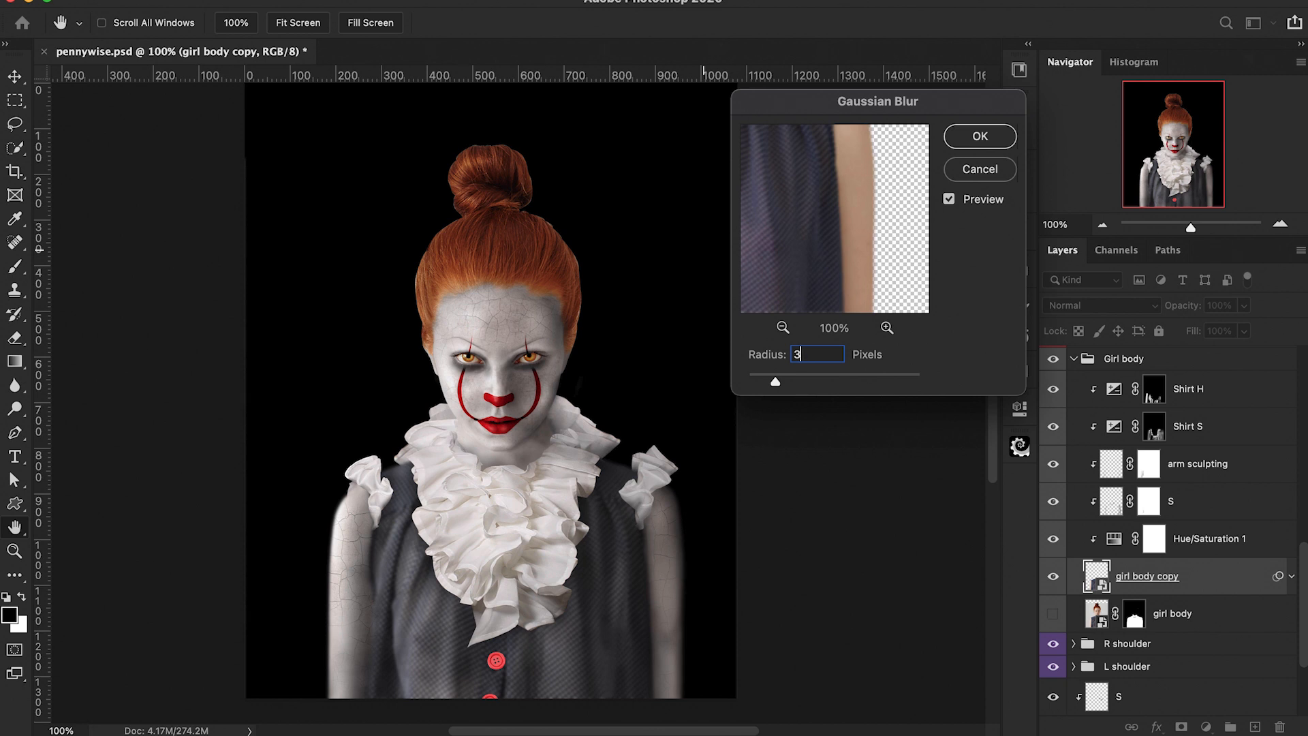
click(979, 137)
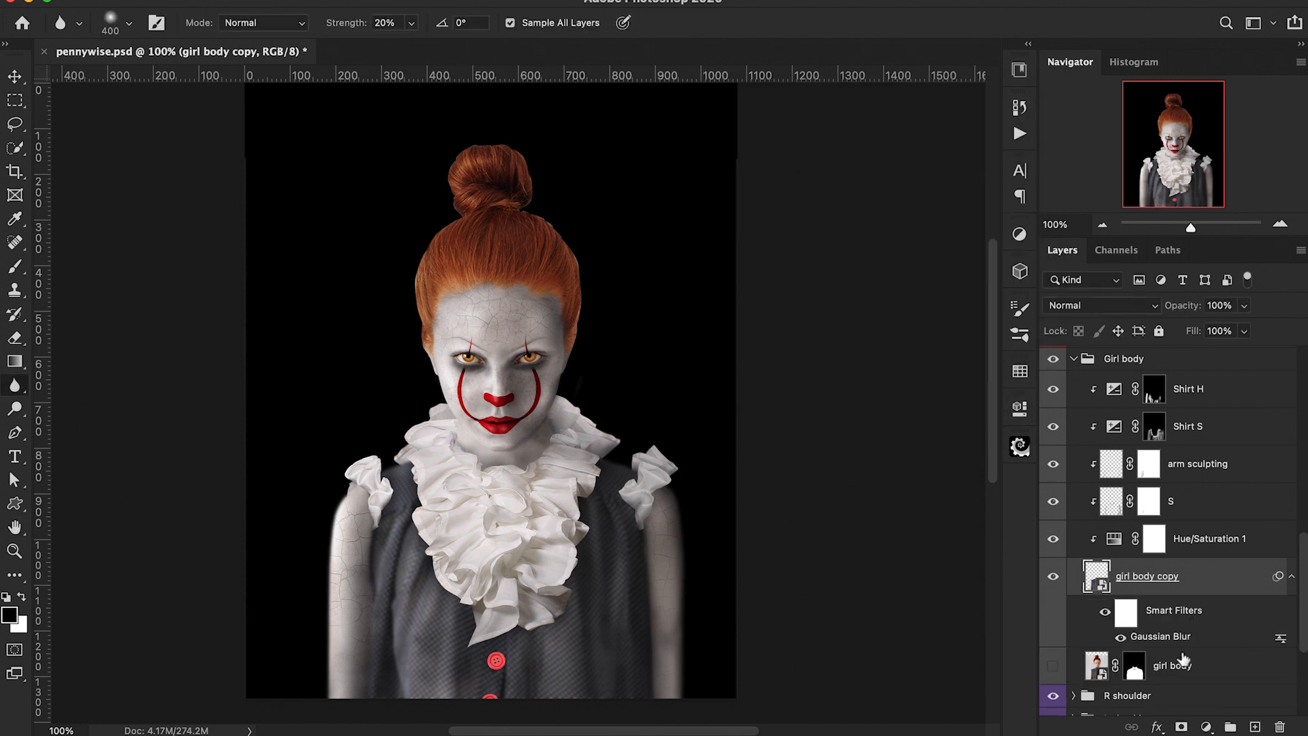
Step: Invert the smart filter mask and paint the blur back onto the outer edges of both arms
click(1125, 612)
key(super+i)
key(bracketleft)
key(bracketleft)
key(bracketleft)
key(bracketleft)
key(bracketleft)
key(bracketleft)
key(bracketleft)
key(b)
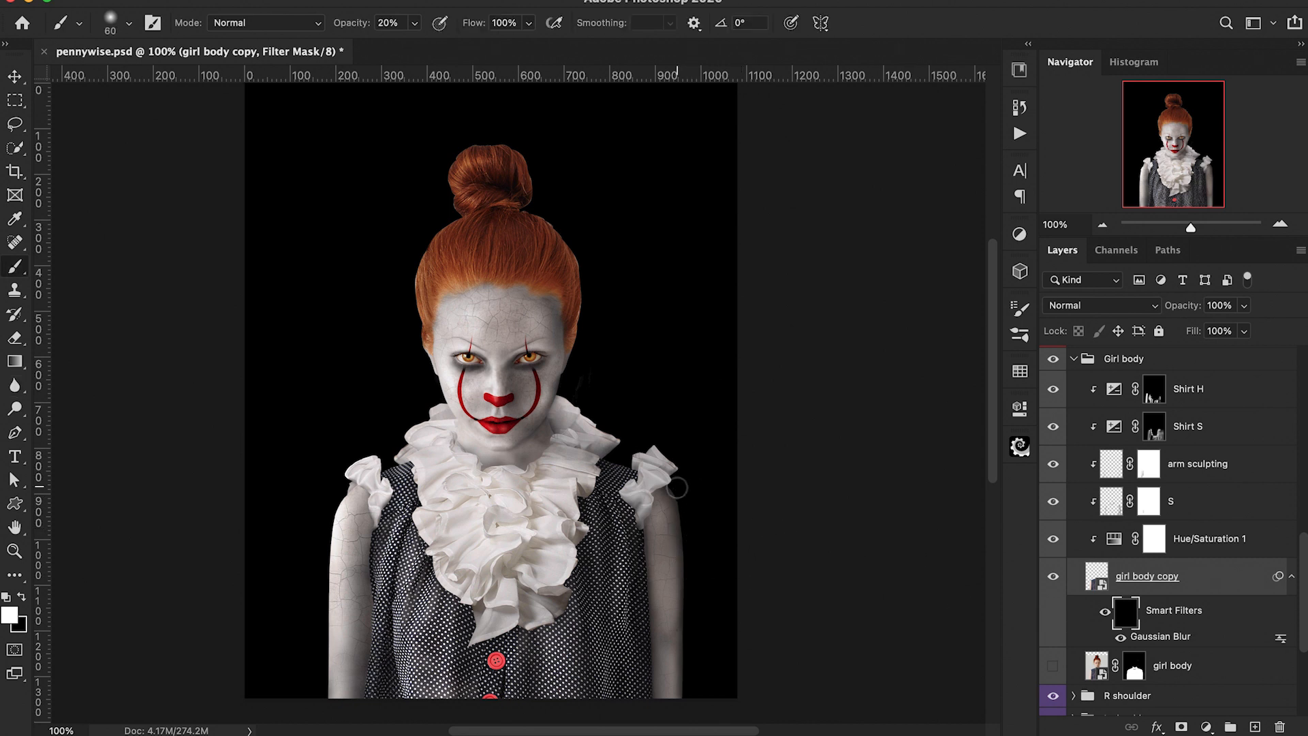
mouse_move(689, 593)
mouse_down()
mouse_move(688, 692)
mouse_move(703, 626)
mouse_move(678, 492)
mouse_move(698, 609)
mouse_move(690, 706)
mouse_up()
mouse_move(330, 547)
mouse_down()
mouse_move(324, 670)
mouse_move(337, 490)
mouse_move(325, 627)
mouse_up()
Step: Toggle the Gaussian Blur filter off and on to compare the arm edges
click(1121, 639)
click(1121, 638)
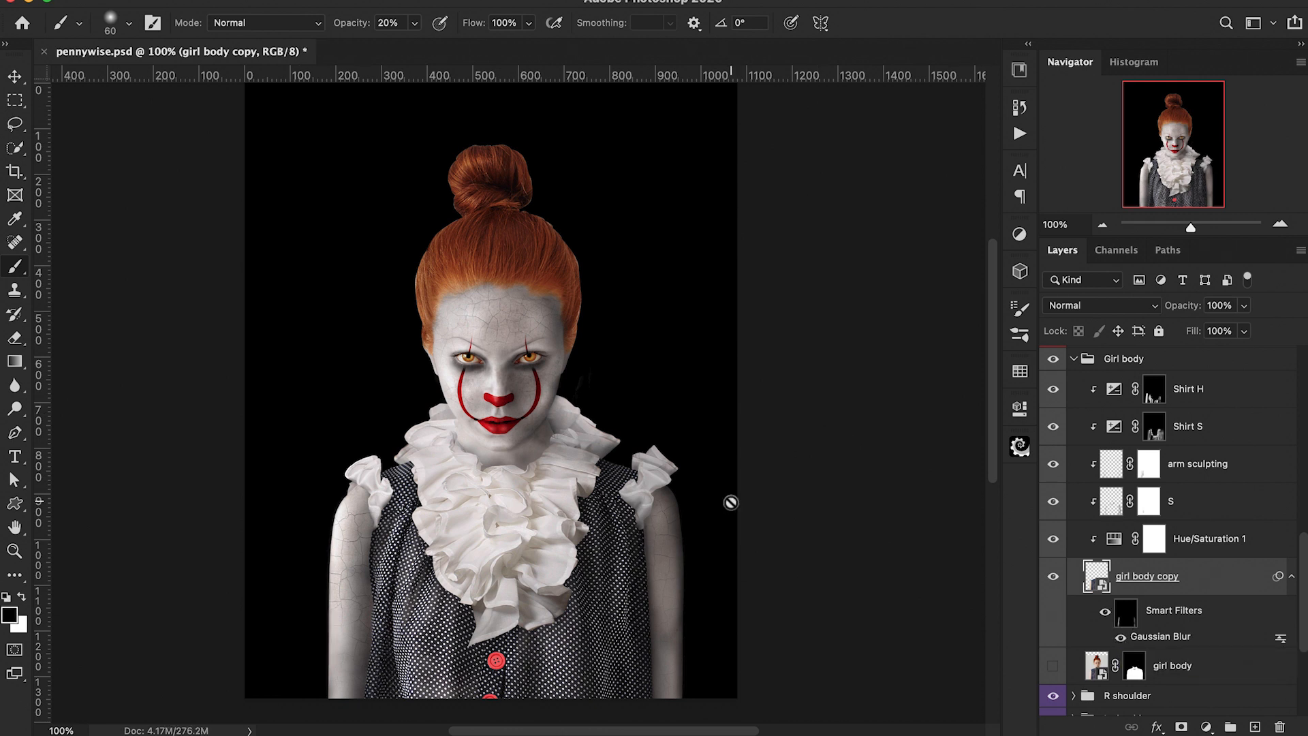
click(1125, 614)
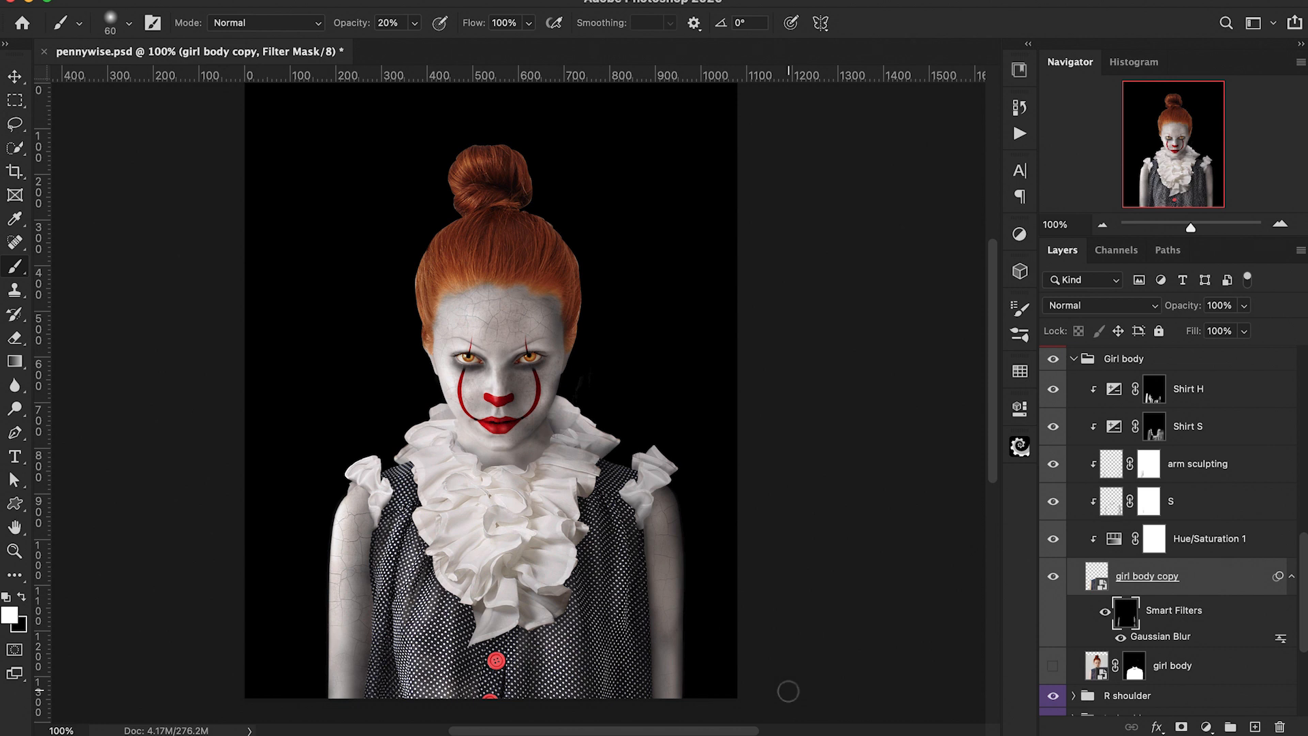
Step: Collapse the Girl body group and add a new empty layer above S 2 in the Girl head group
scroll(1207, 617, up, 3)
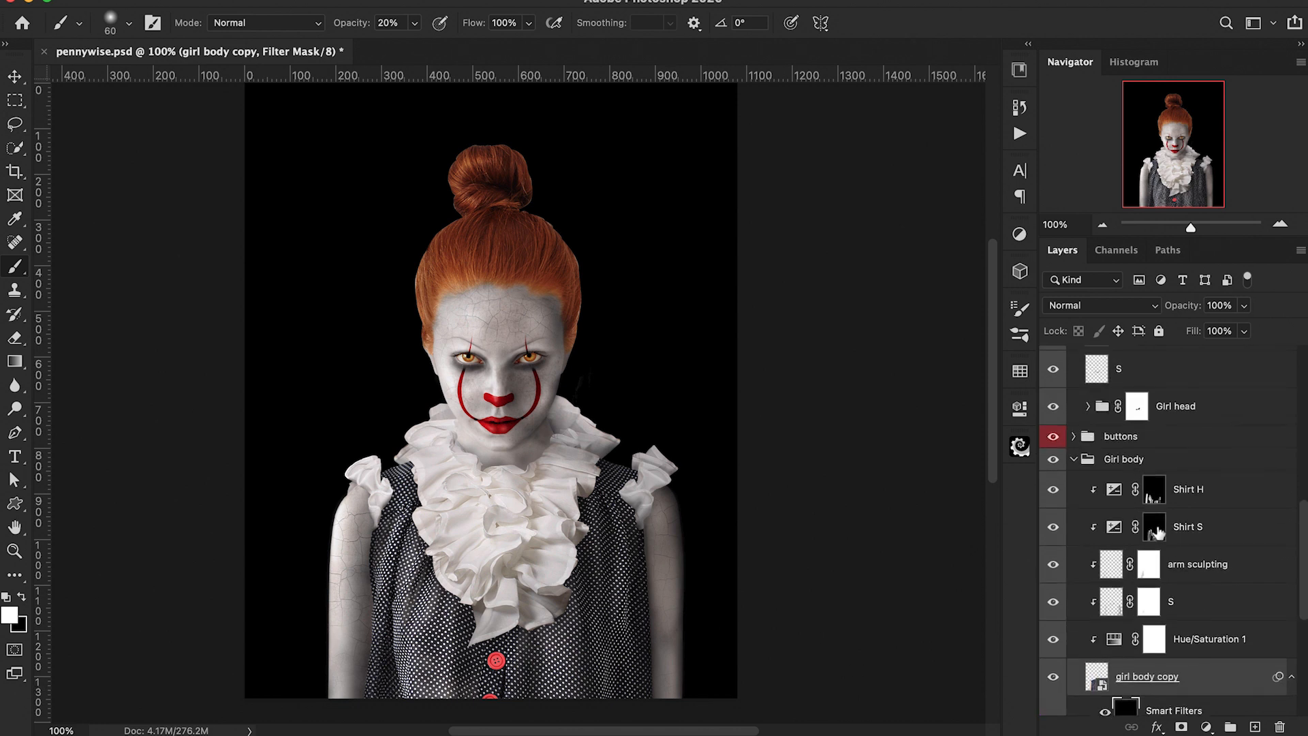
click(1073, 460)
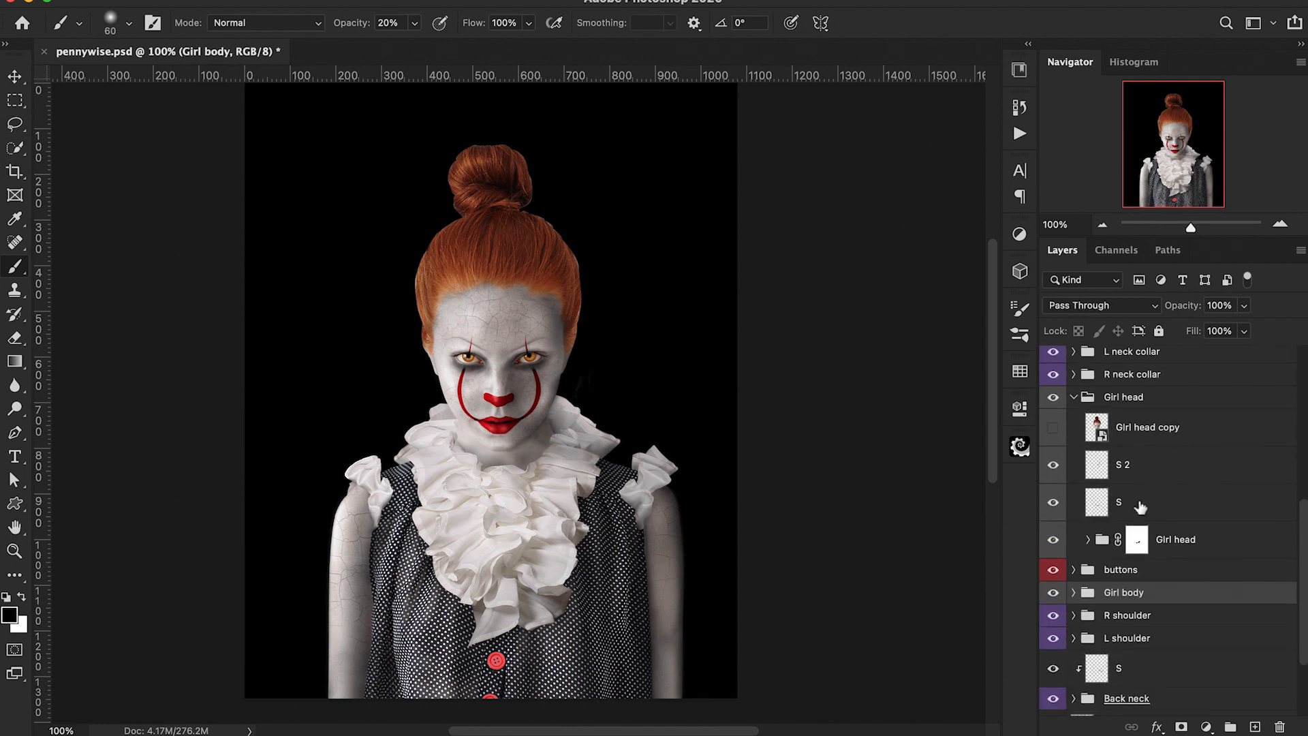
scroll(1142, 545, up, 5)
click(1189, 640)
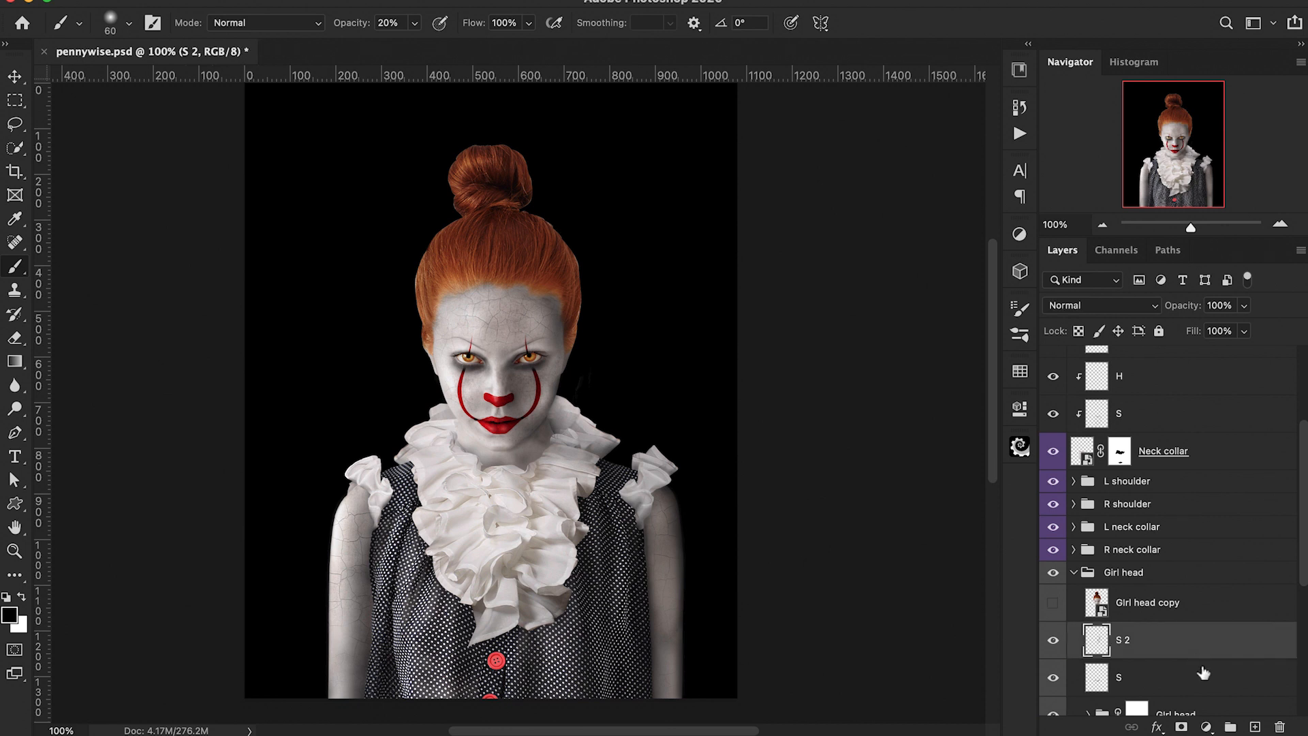
click(1254, 726)
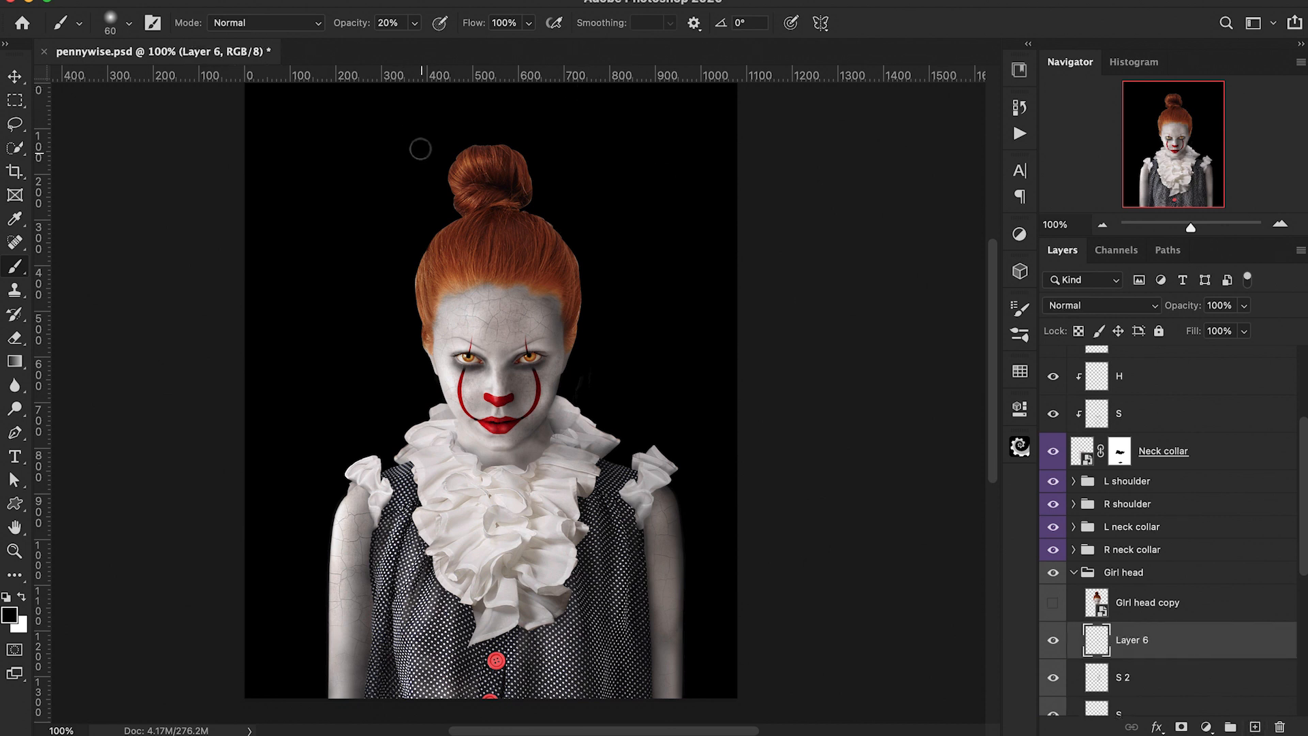
Step: Switch to a hard round brush and shrink it to about 4 px
click(109, 23)
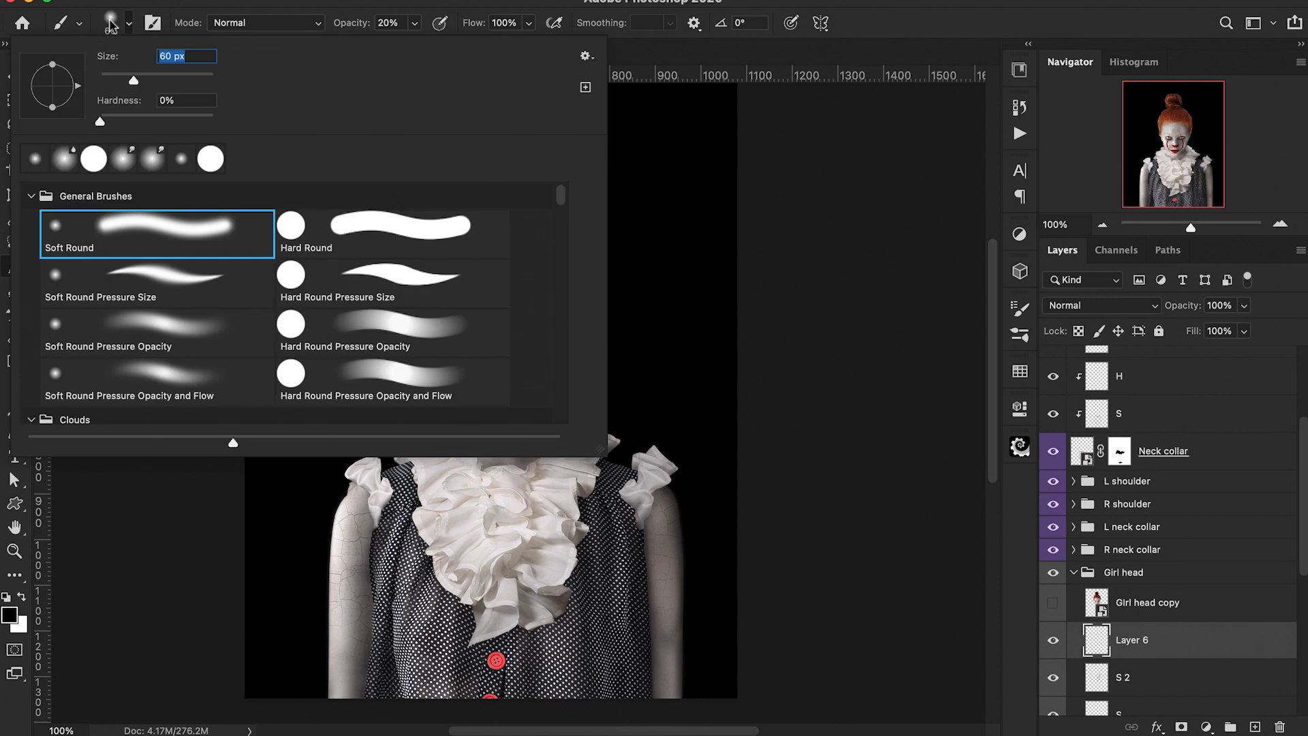
click(352, 240)
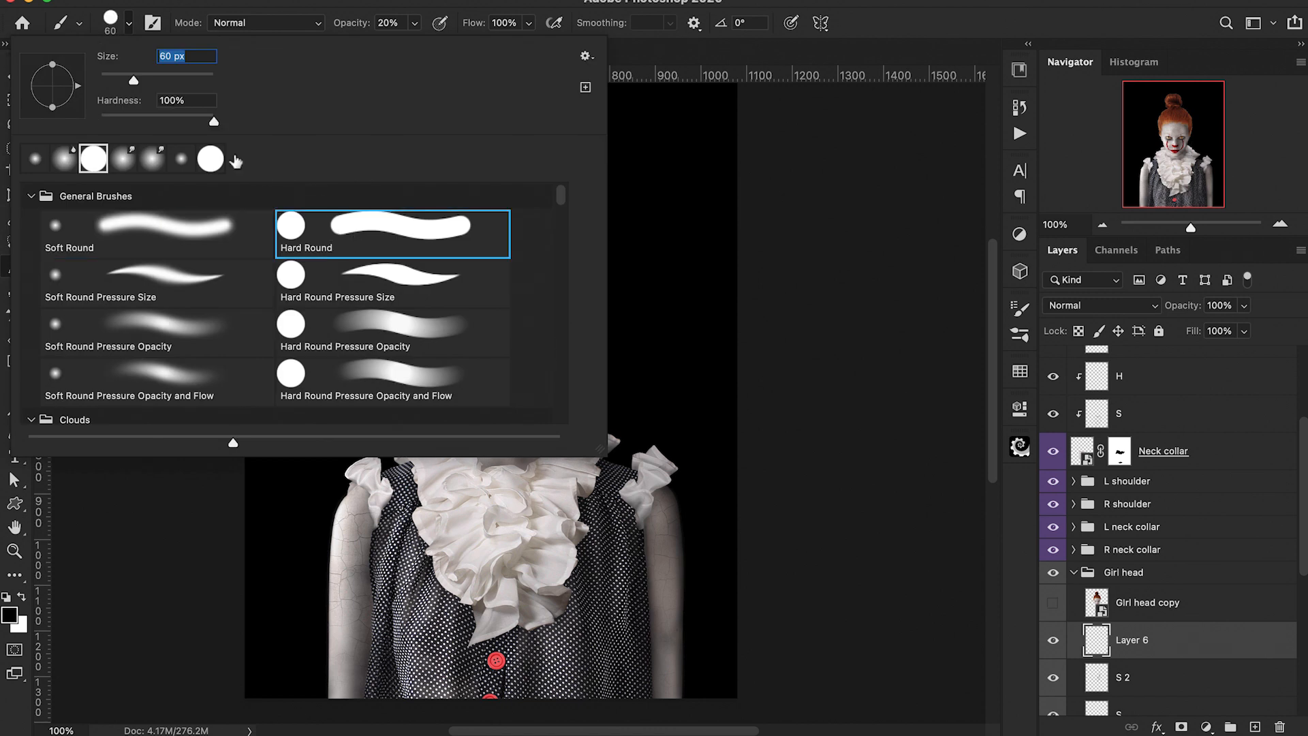
drag(213, 122, 191, 117)
key(Return)
key(bracketleft)
key(bracketleft)
key(bracketleft)
key(bracketleft)
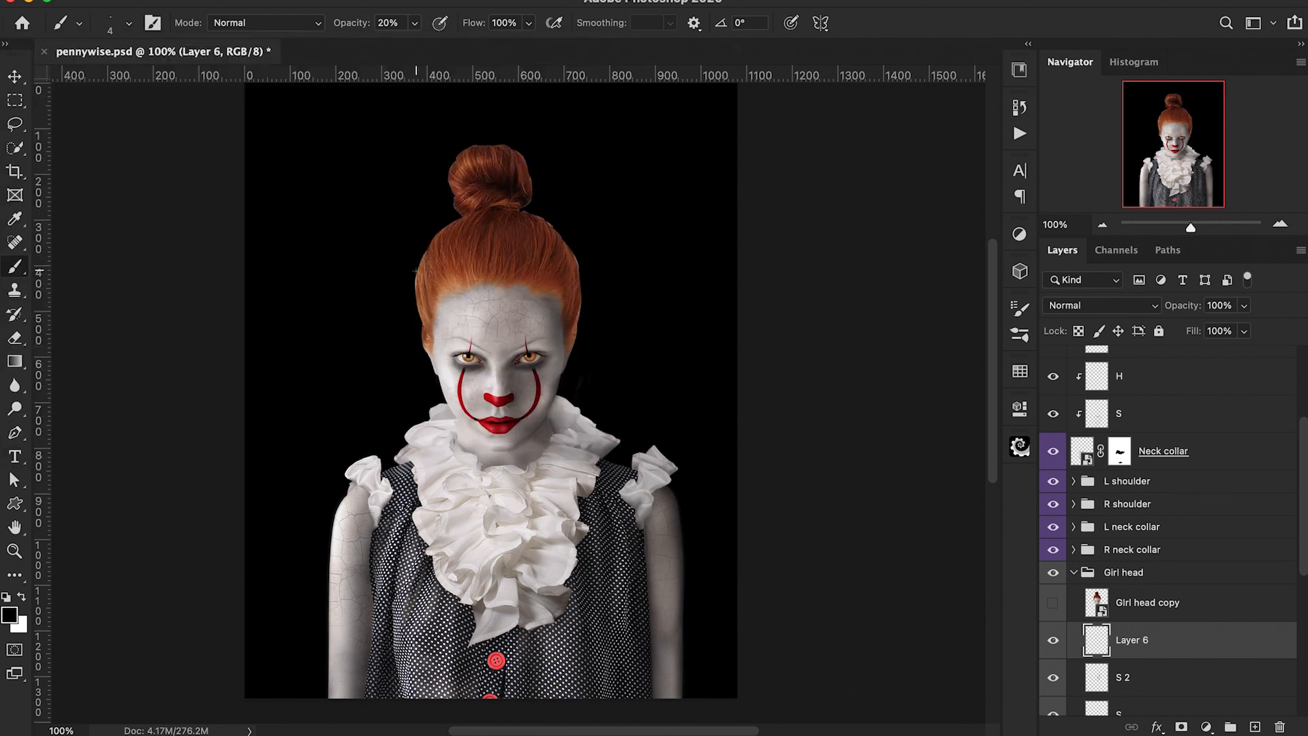
Step: Duplicate the new layer twice and rename the three layers dark, med and light
key(super+j)
key(super+j)
scroll(1061, 507, down, 3)
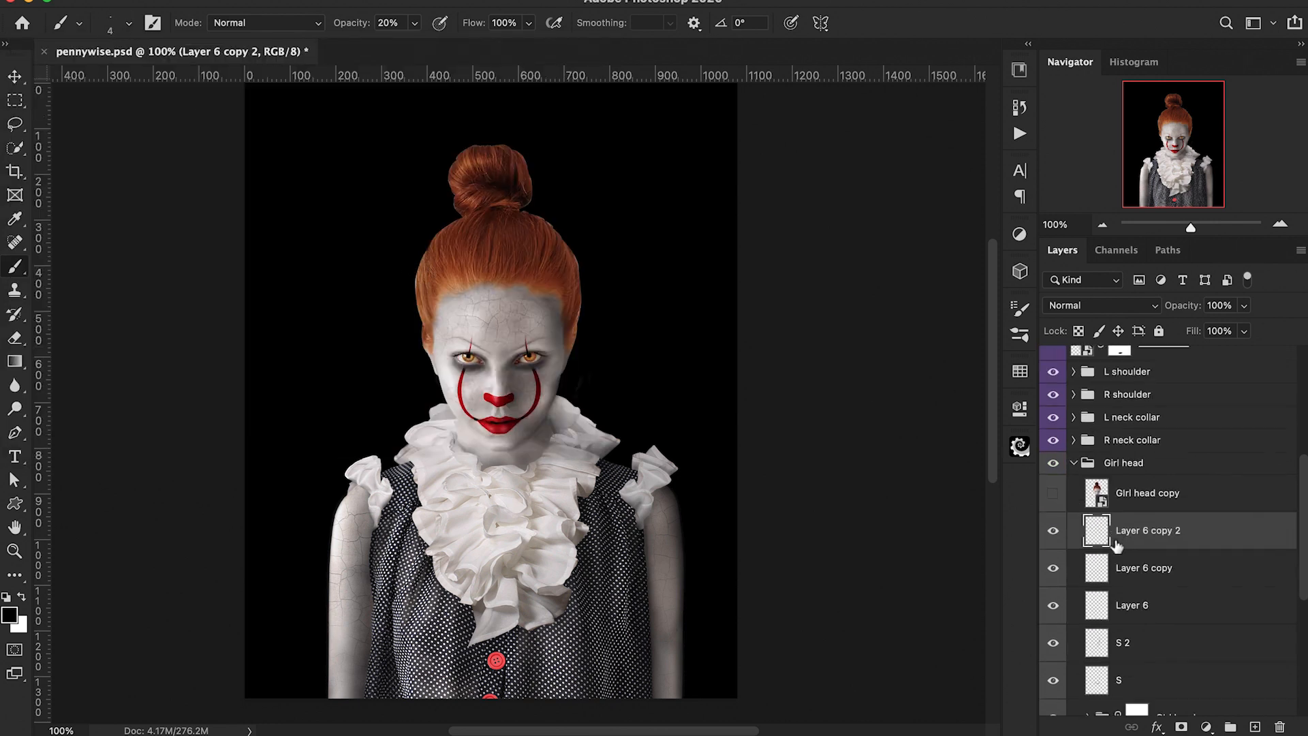
double_click(1130, 587)
text(da)
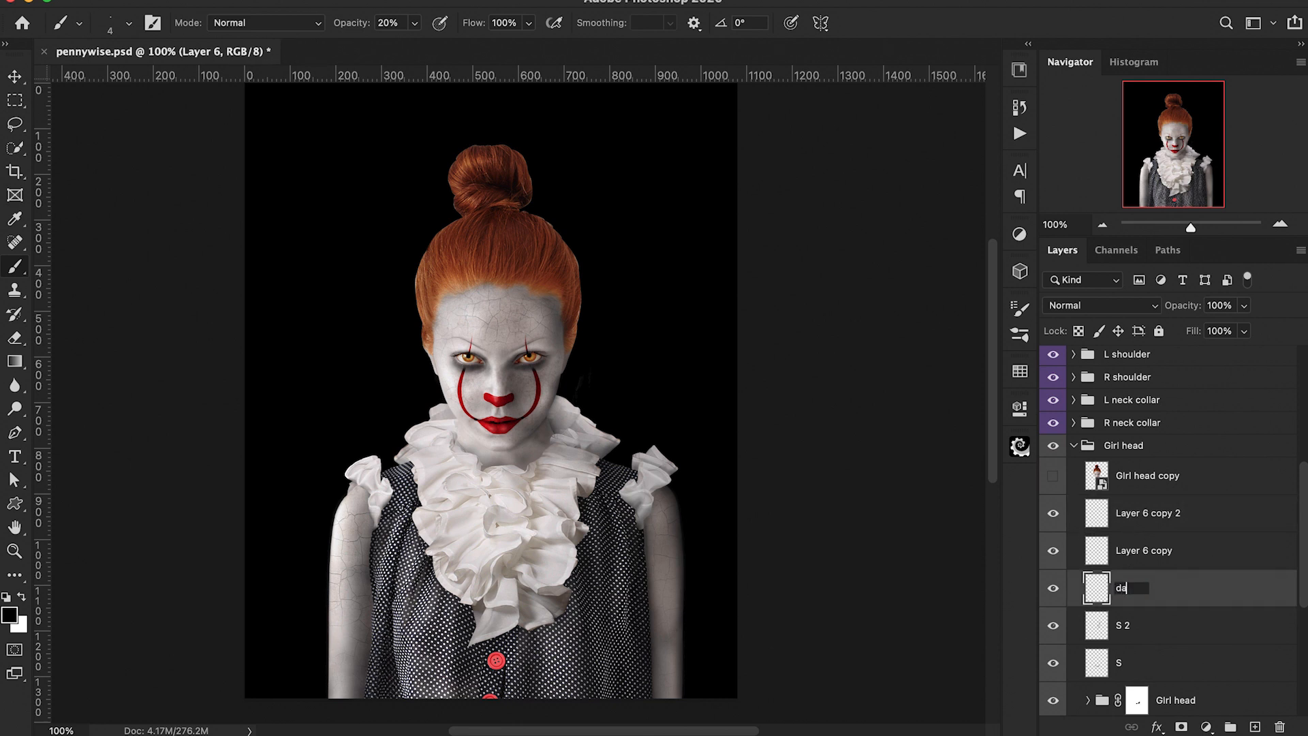
text(rk)
double_click(1151, 550)
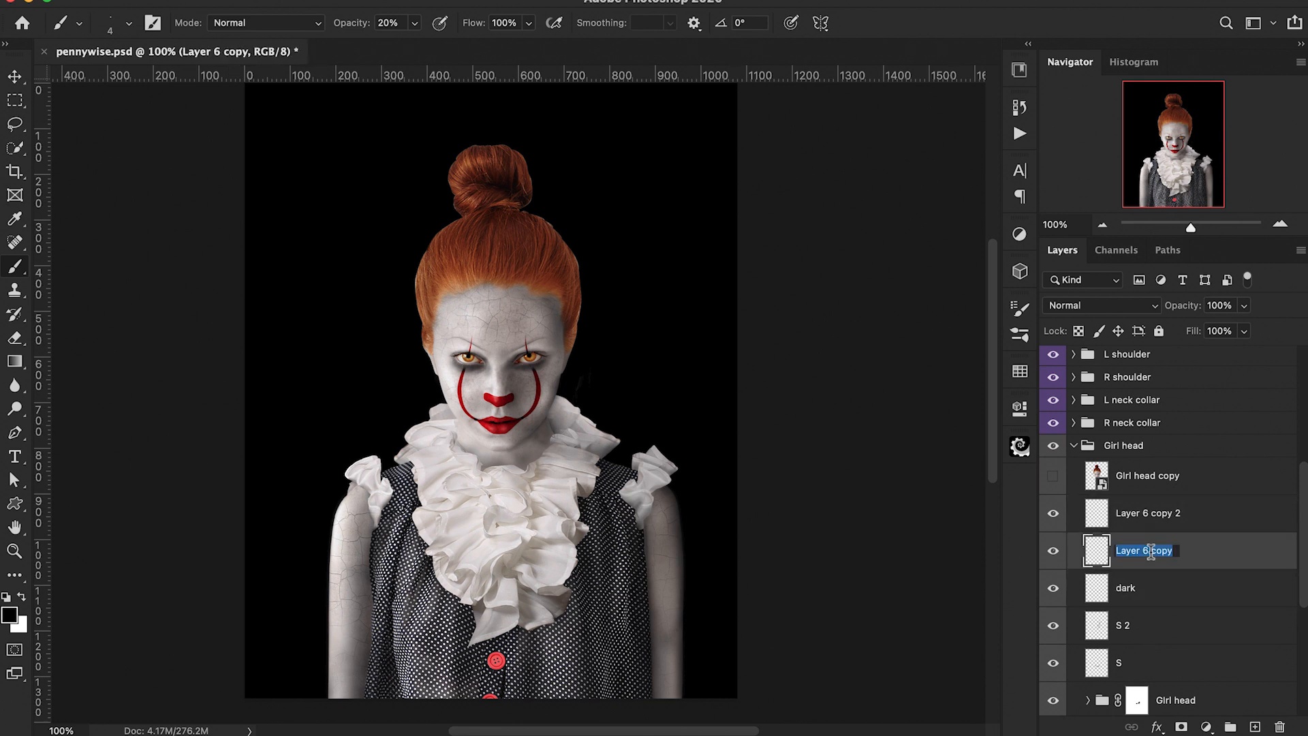
text(med)
double_click(1154, 513)
text(light)
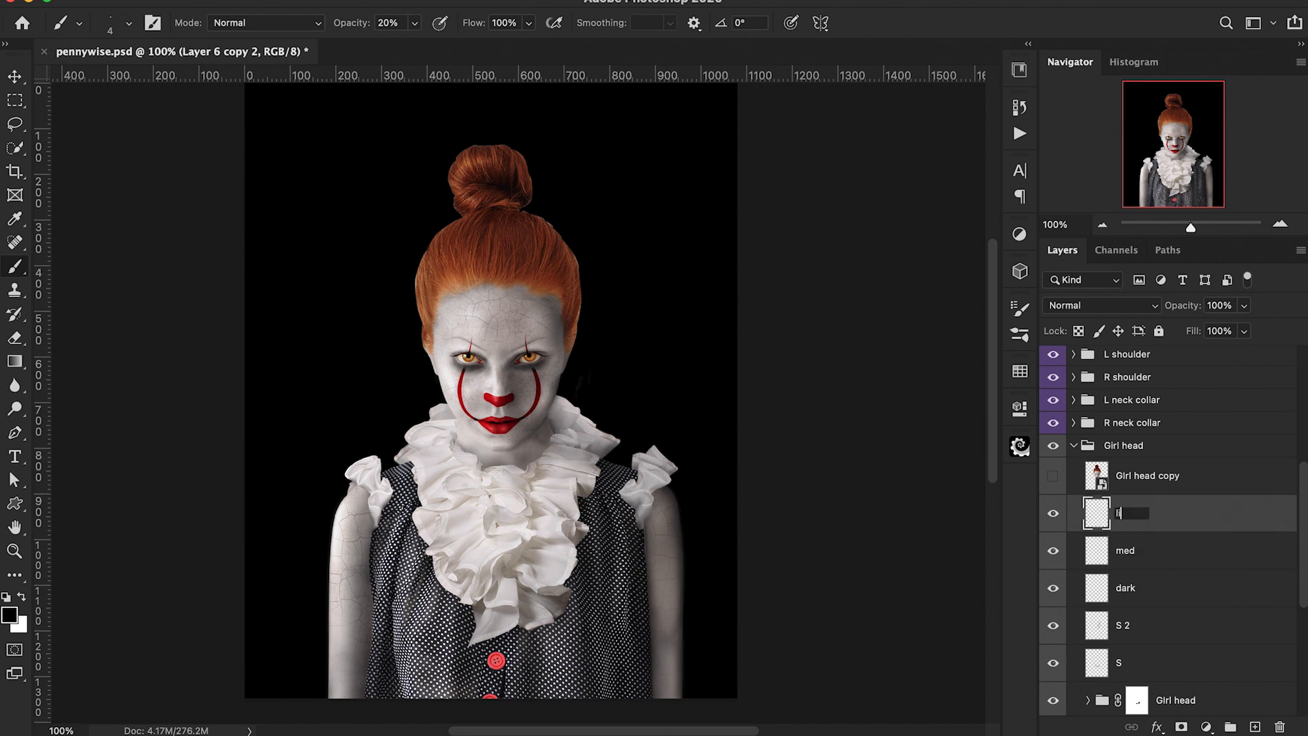
key(Return)
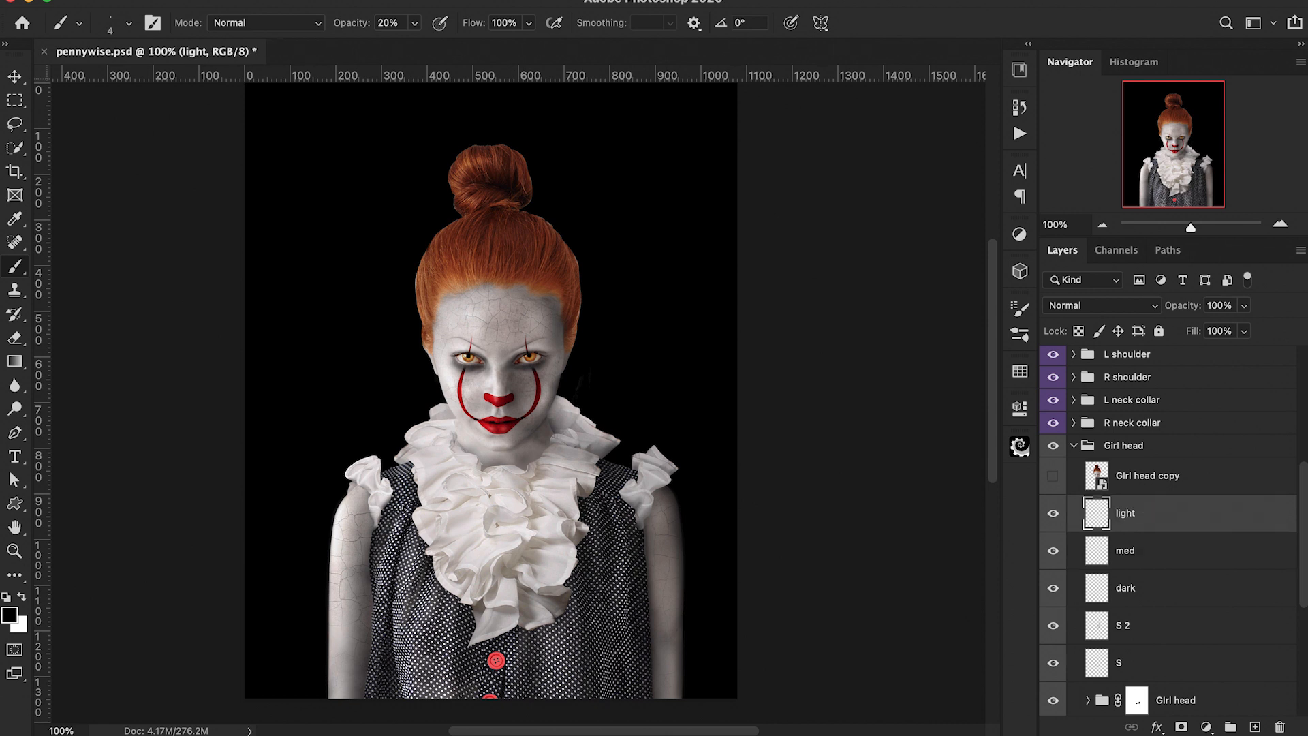
Step: Select the dark layer, zoom in on the head, and sample a dark hair colour as the foreground colour
click(1099, 587)
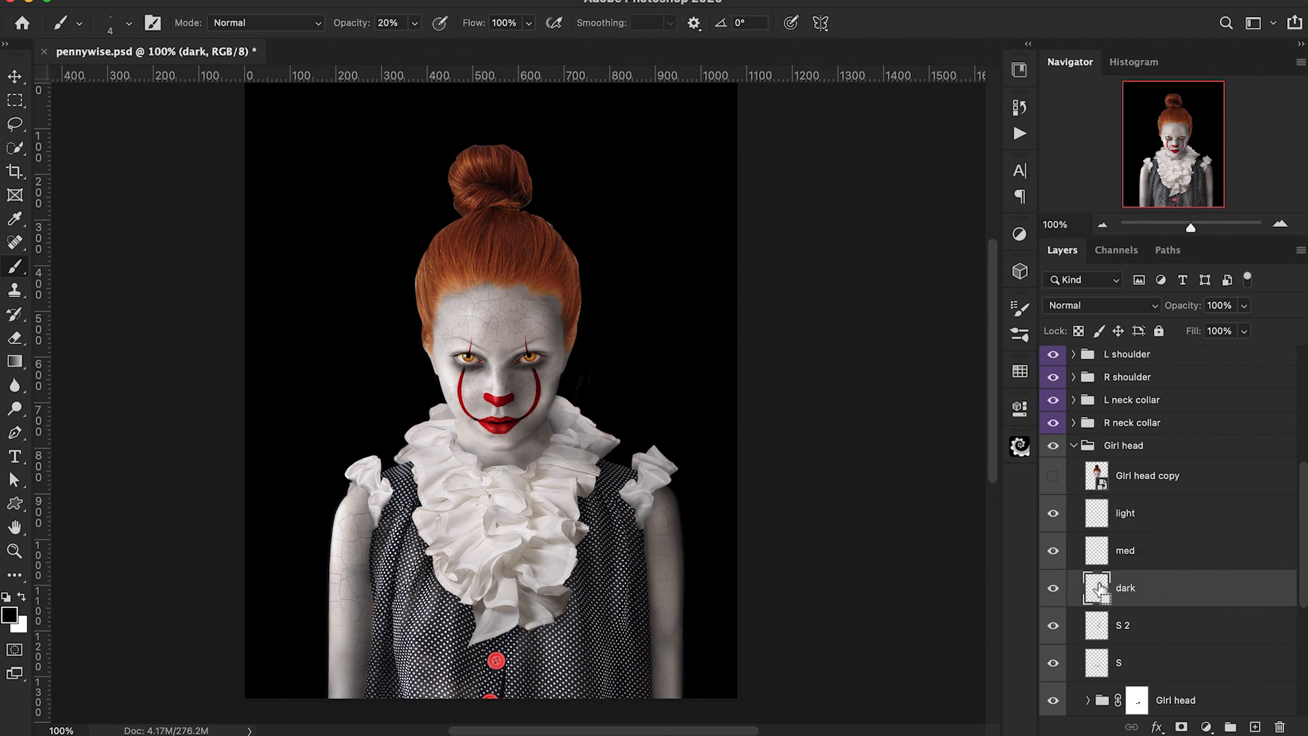
key(super+equal)
scroll(897, 487, up, 5)
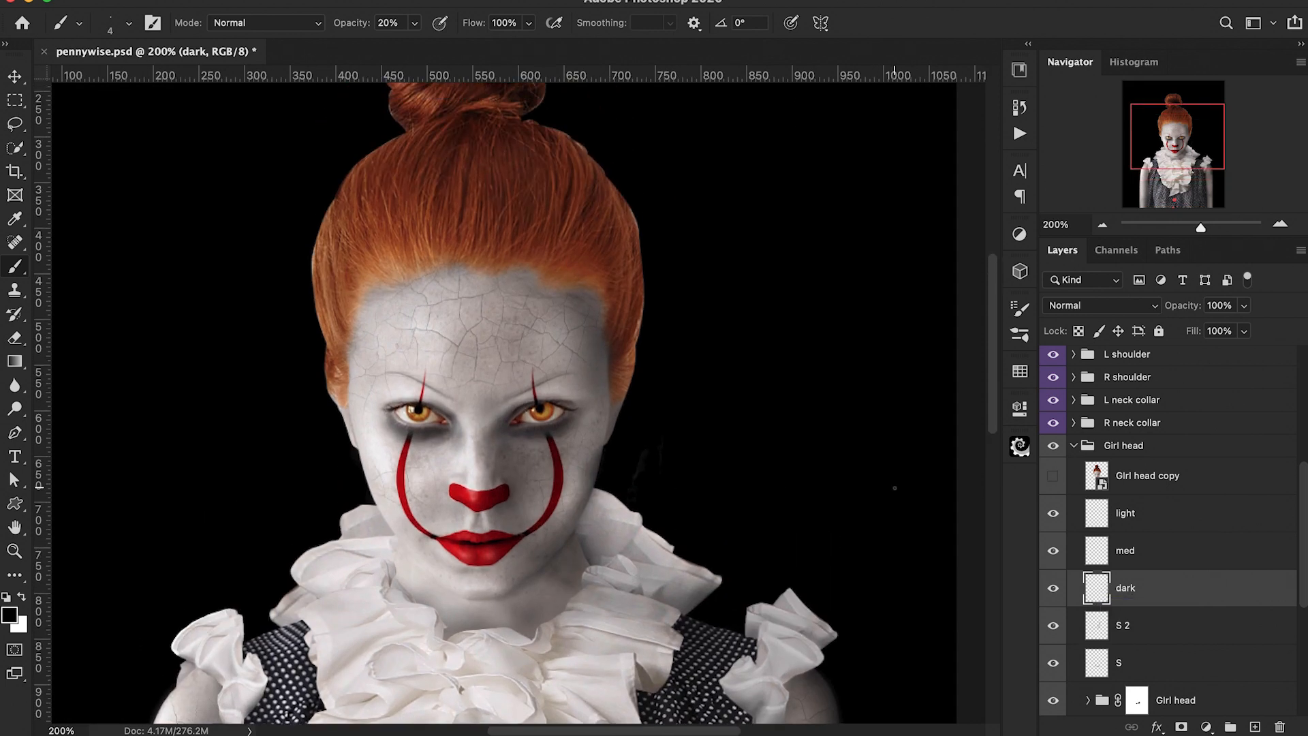
alt+click(609, 197)
alt+click(472, 107)
Step: Shrink the brush to 1 px and paint thin dark flyaway hair strands along the top of the hair on the dark layer
key(bracketleft)
drag(564, 203, 645, 274)
scroll(593, 304, up, 1)
drag(364, 235, 331, 284)
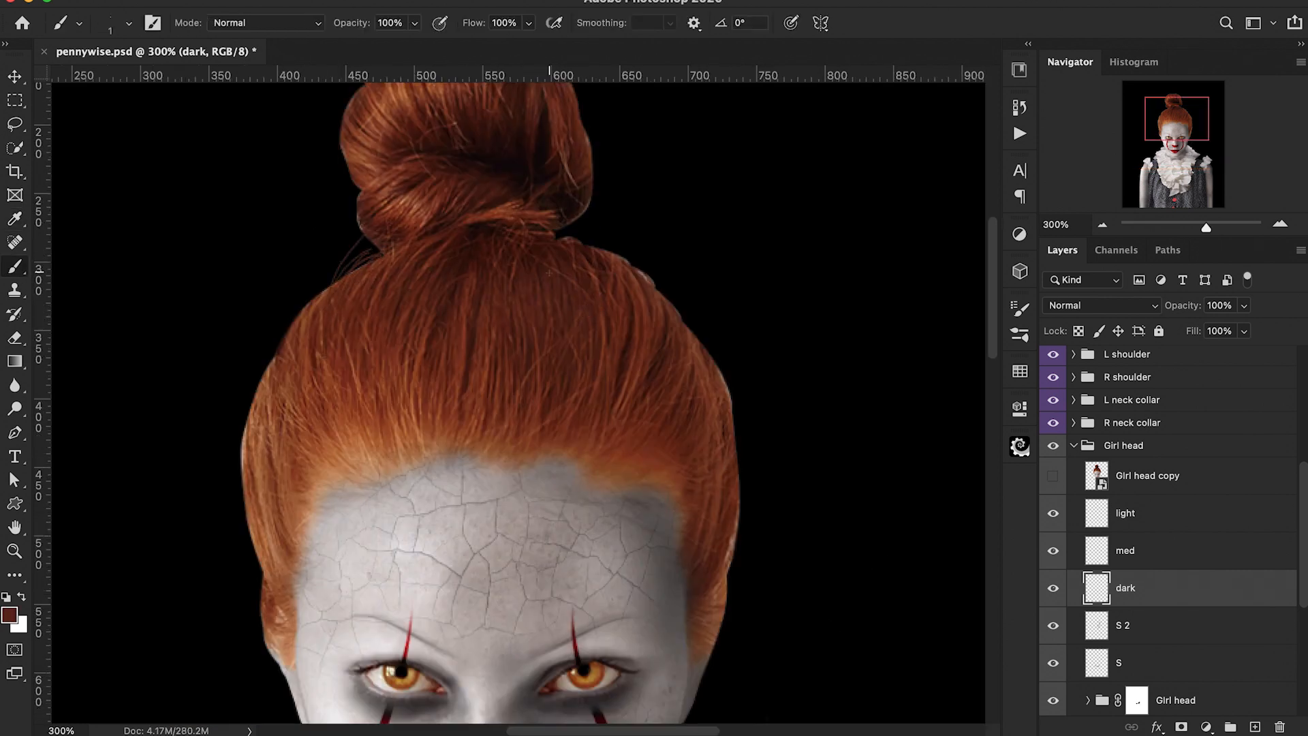
scroll(549, 273, left, 3)
drag(546, 222, 498, 211)
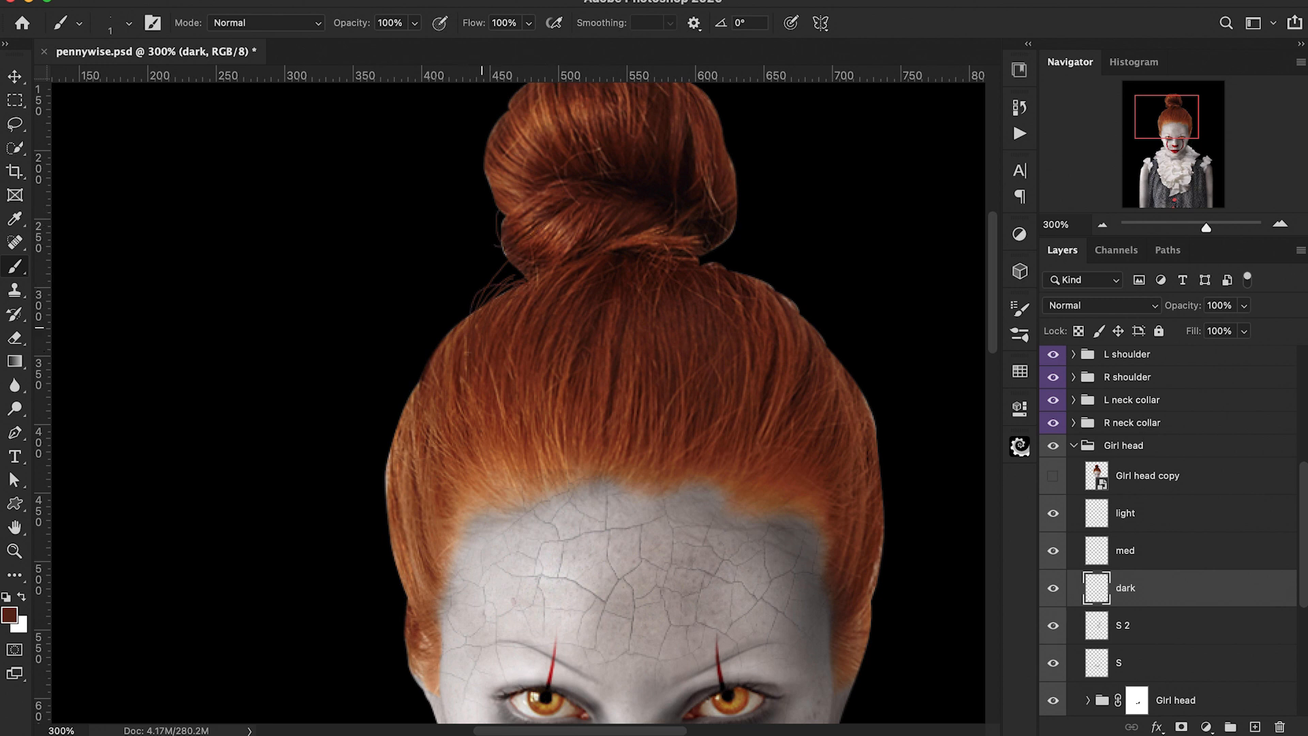
drag(464, 316, 427, 365)
drag(781, 340, 778, 268)
mouse_move(770, 328)
mouse_down()
mouse_move(752, 239)
mouse_move(735, 250)
mouse_up()
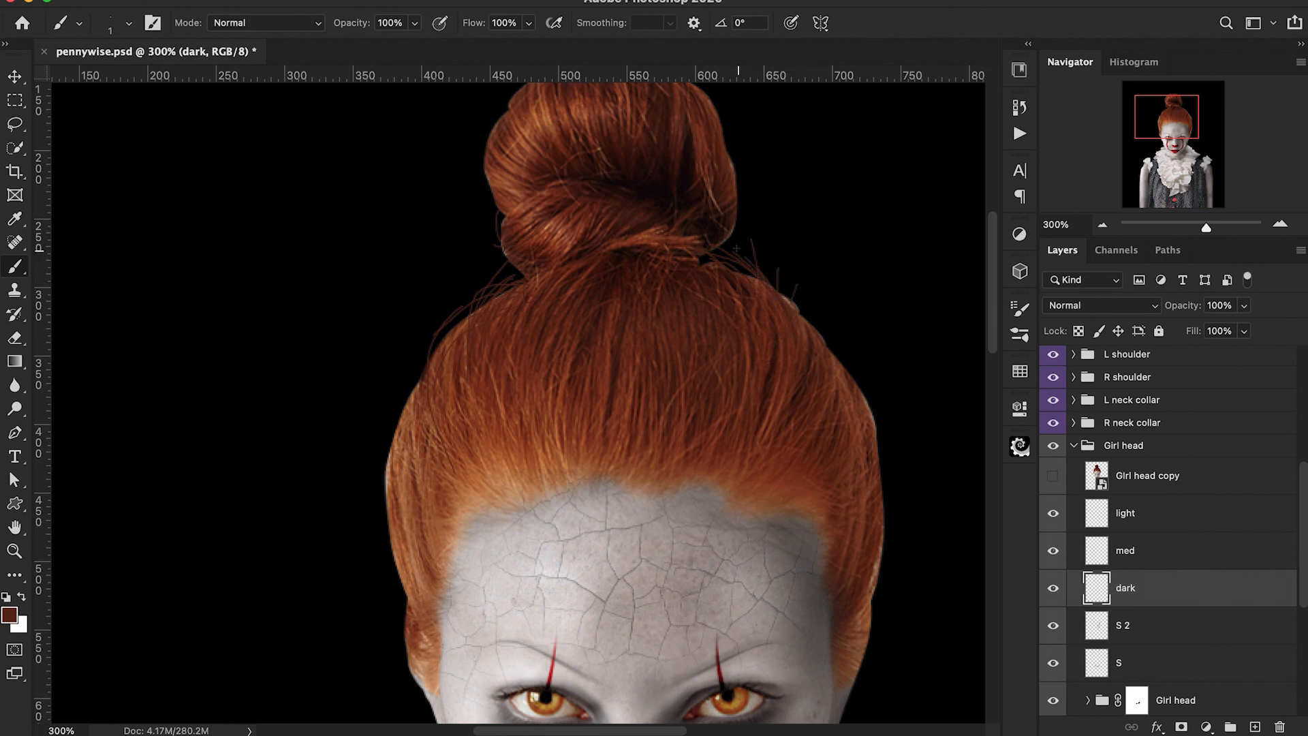
drag(799, 313, 803, 284)
Step: Paint longer stray dark strands flowing down the right side of the hair
mouse_move(821, 332)
mouse_down()
mouse_move(828, 309)
mouse_move(835, 508)
mouse_up()
scroll(739, 409, up, 3)
scroll(802, 435, down, 3)
scroll(802, 435, right, 2)
mouse_move(808, 365)
mouse_down()
mouse_move(836, 561)
mouse_move(810, 615)
mouse_up()
drag(830, 456, 801, 635)
scroll(804, 476, down, 4)
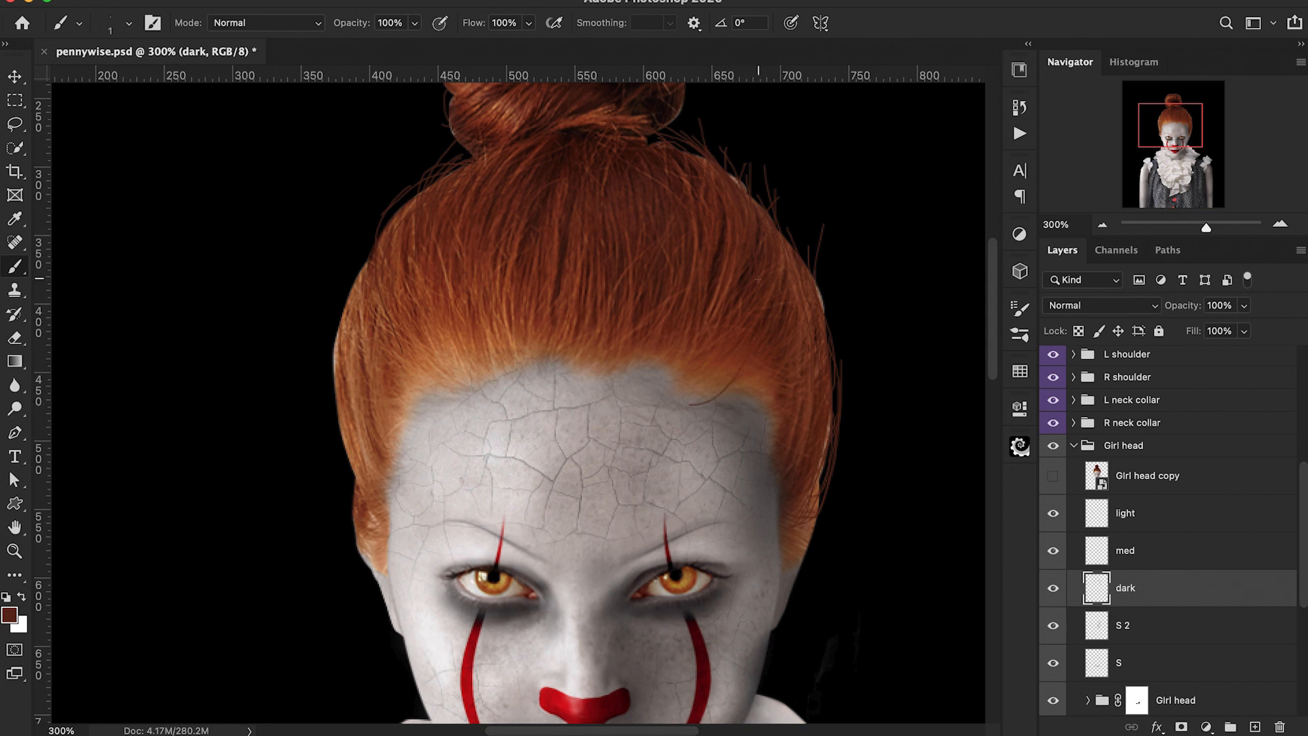
scroll(735, 442, up, 5)
scroll(736, 450, down, 4)
scroll(736, 449, right, 2)
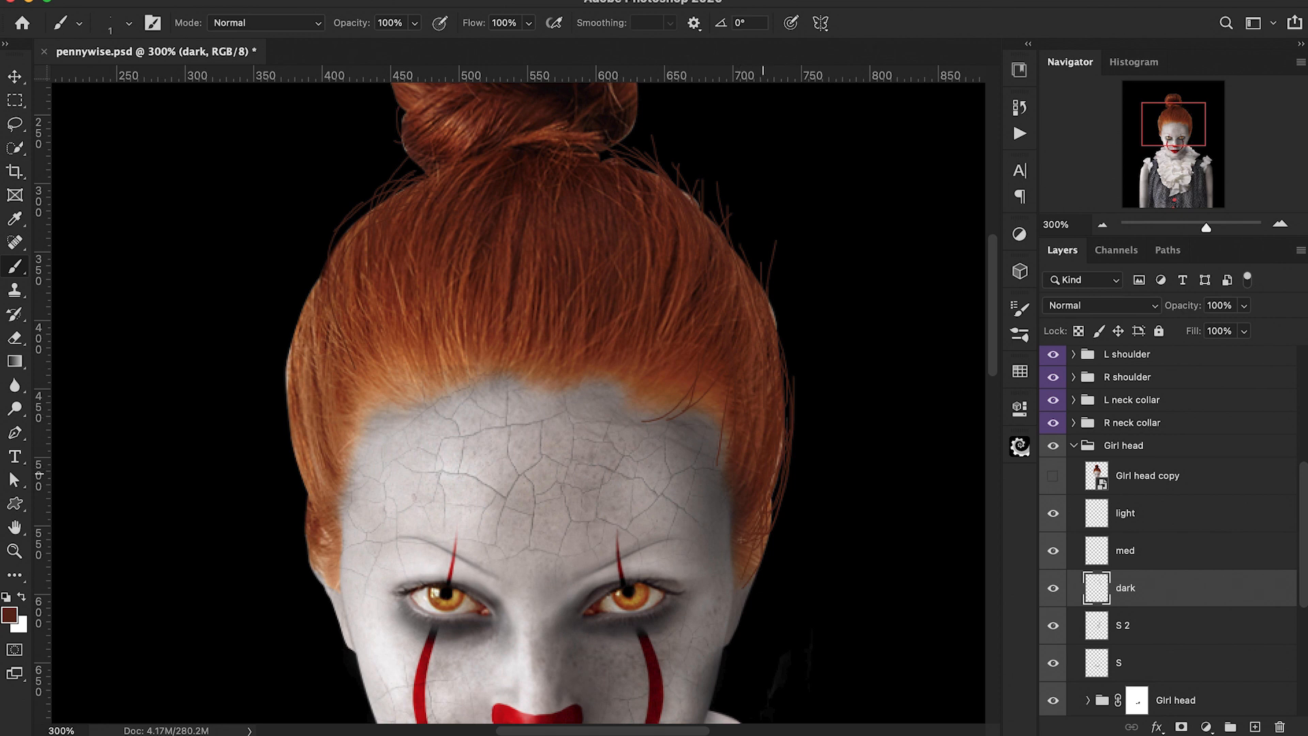
scroll(750, 497, up, 2)
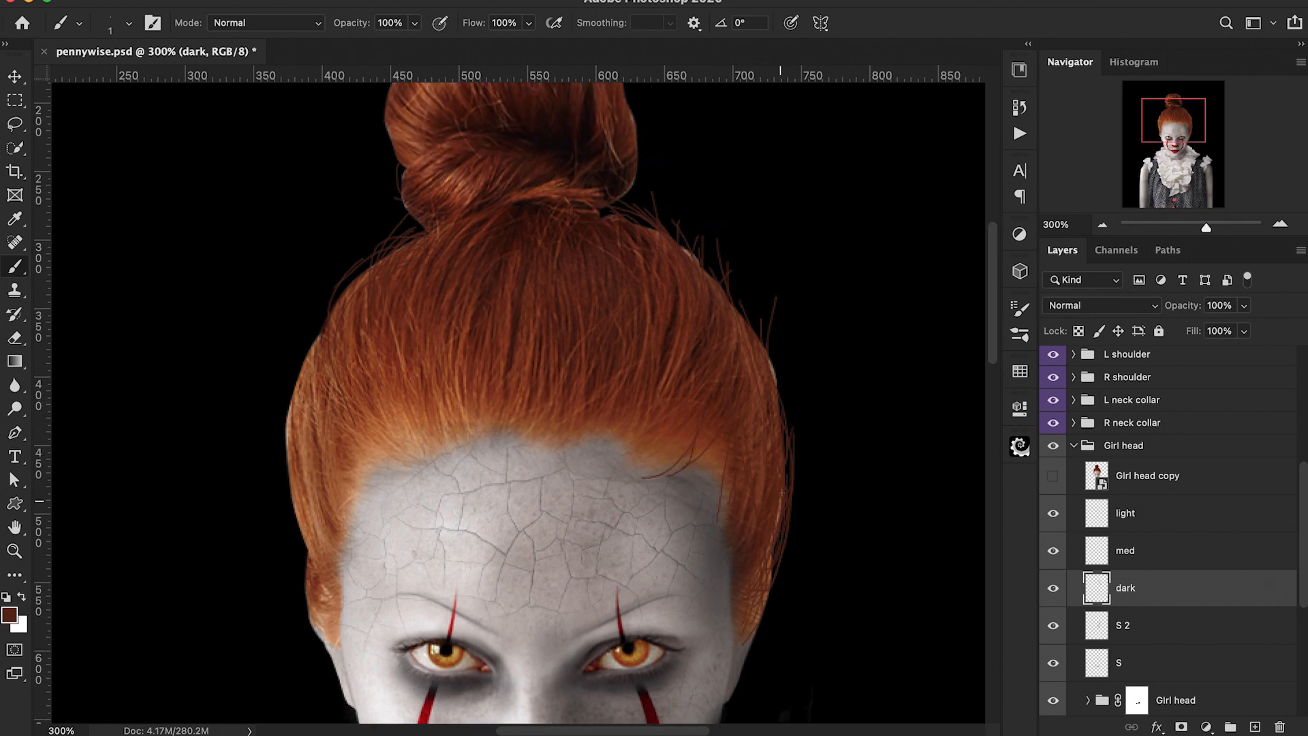
scroll(780, 501, up, 1)
drag(669, 257, 783, 420)
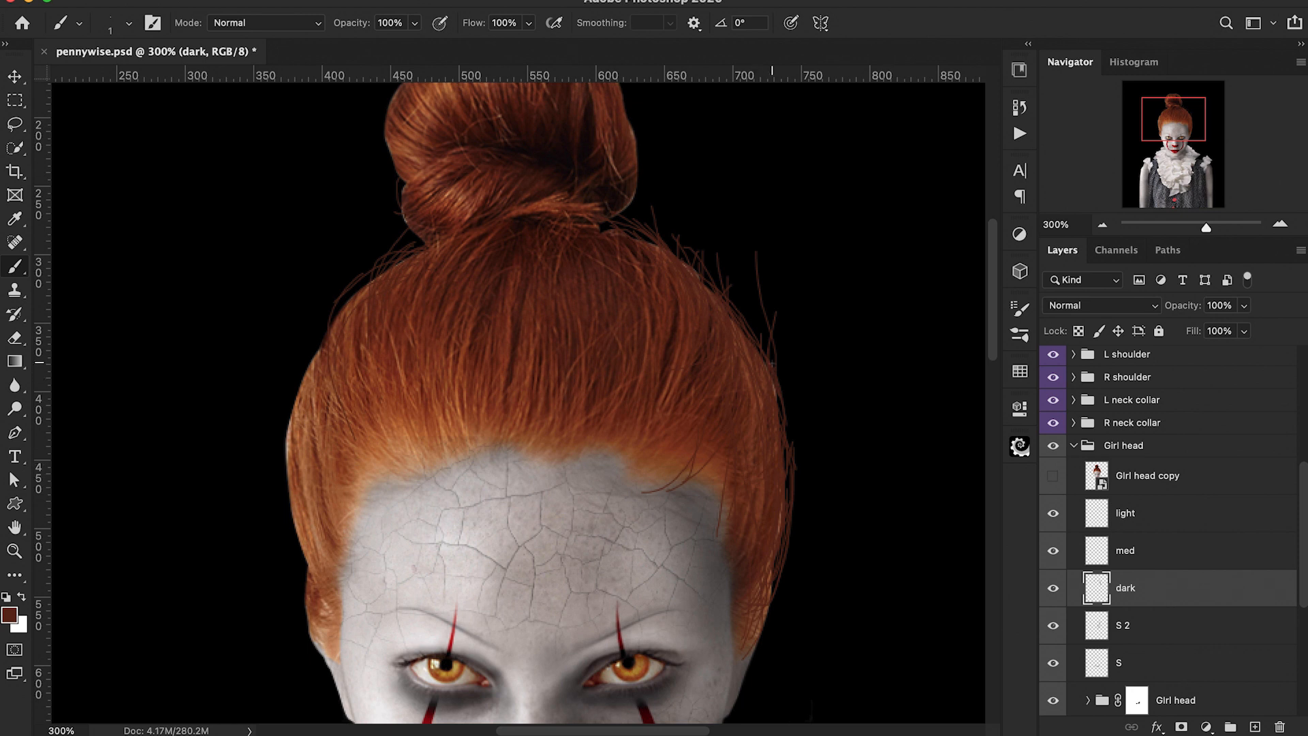
Step: Paint fine stray strands around the hair bun, undoing the last stroke
scroll(485, 245, up, 10)
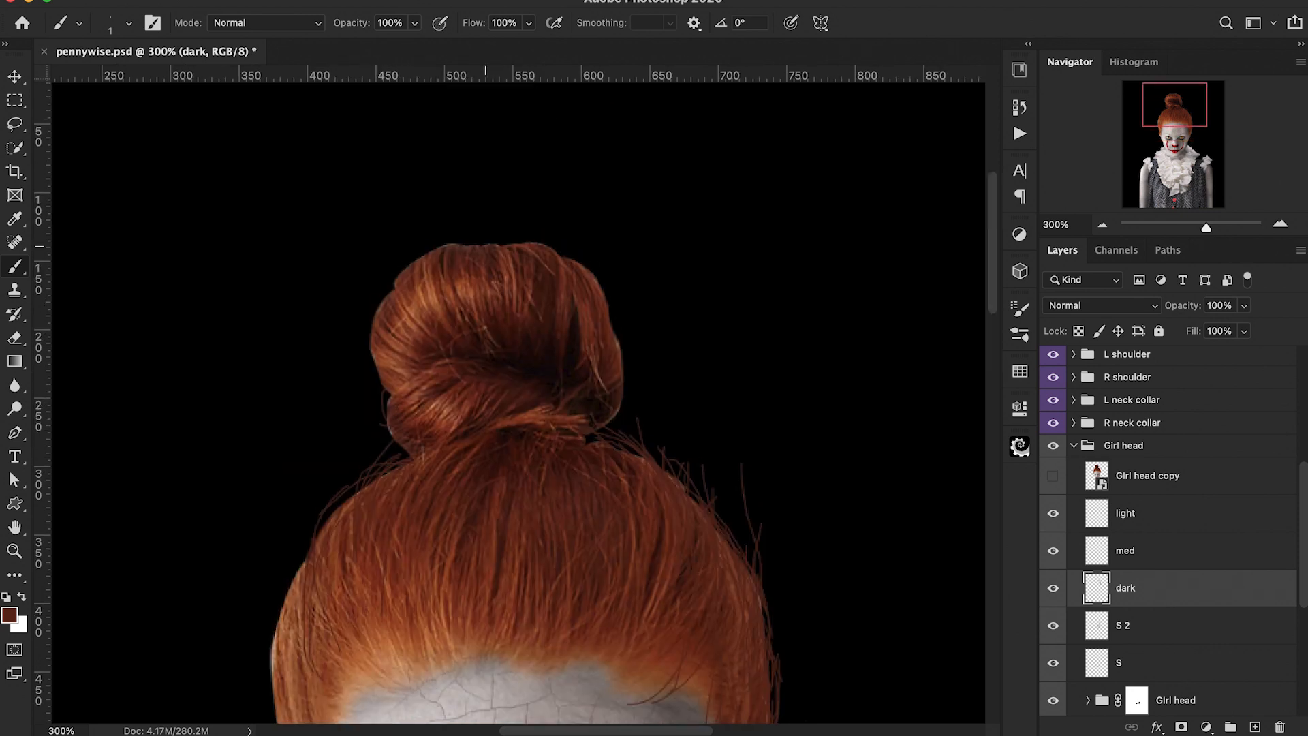
drag(487, 243, 431, 223)
mouse_move(537, 243)
mouse_down()
mouse_move(557, 233)
mouse_move(516, 245)
mouse_up()
drag(559, 252, 545, 234)
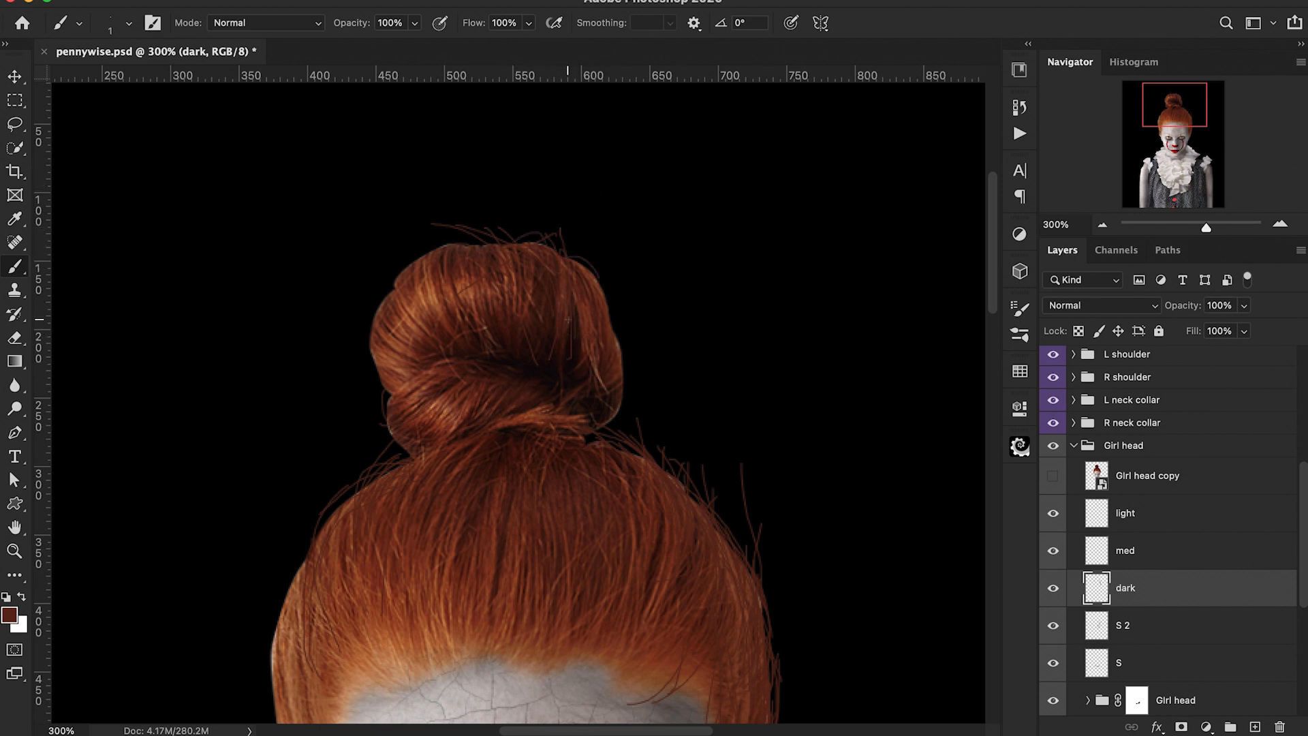
key(ctrl+z)
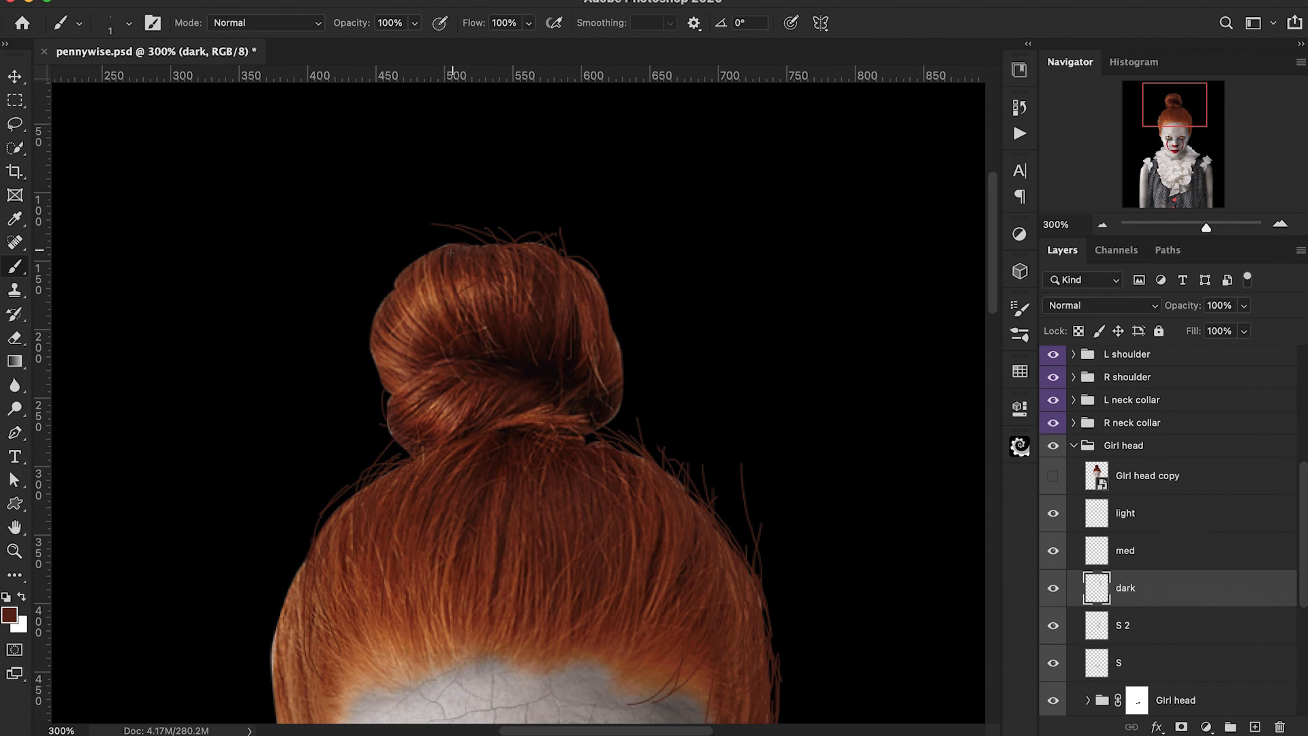
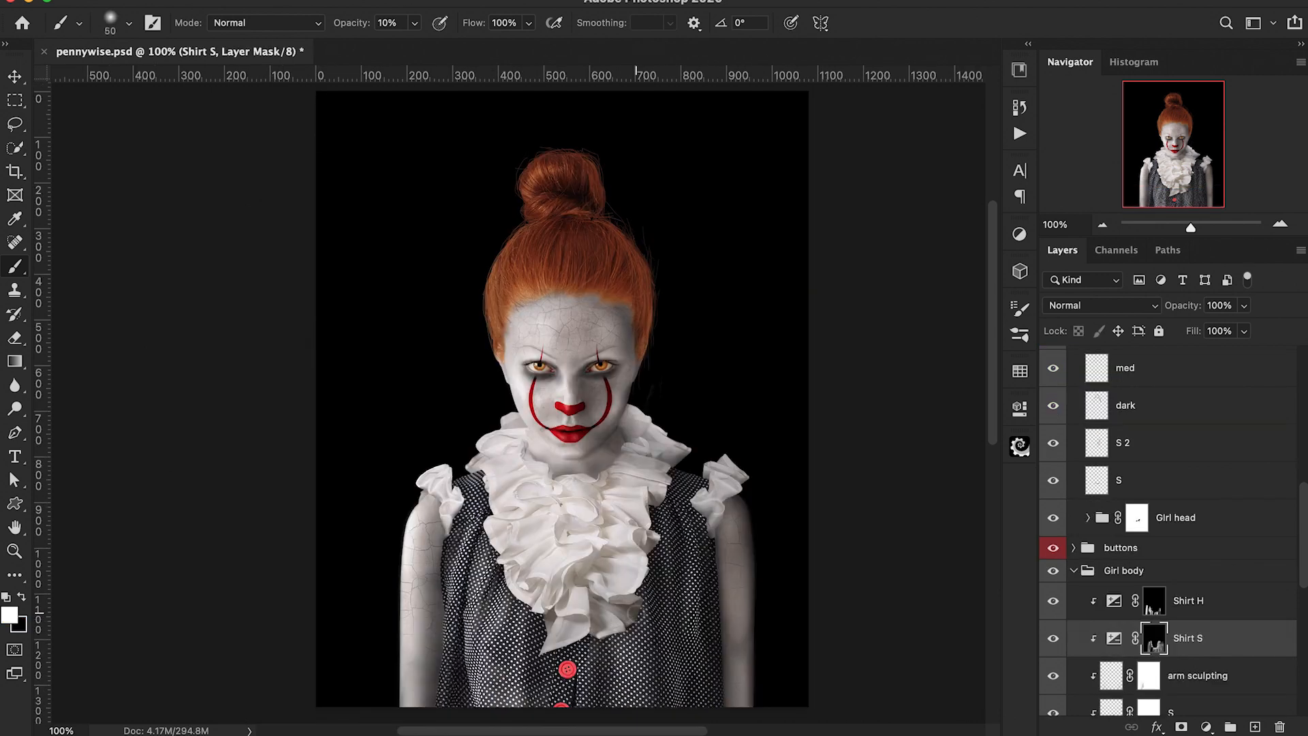
Step: Add an Exposure adjustment clipped to the buttons group and set its exposure to -2.30
scroll(636, 613, up, 2)
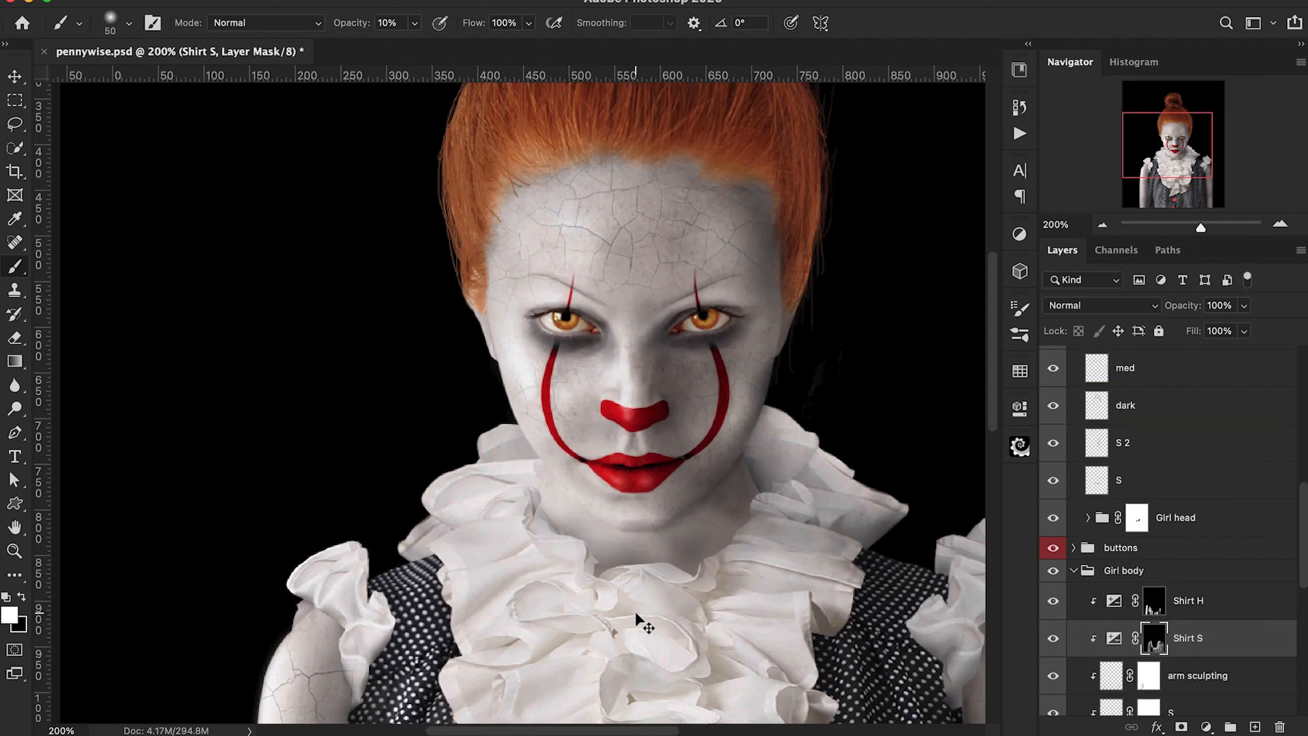
scroll(635, 613, down, 3)
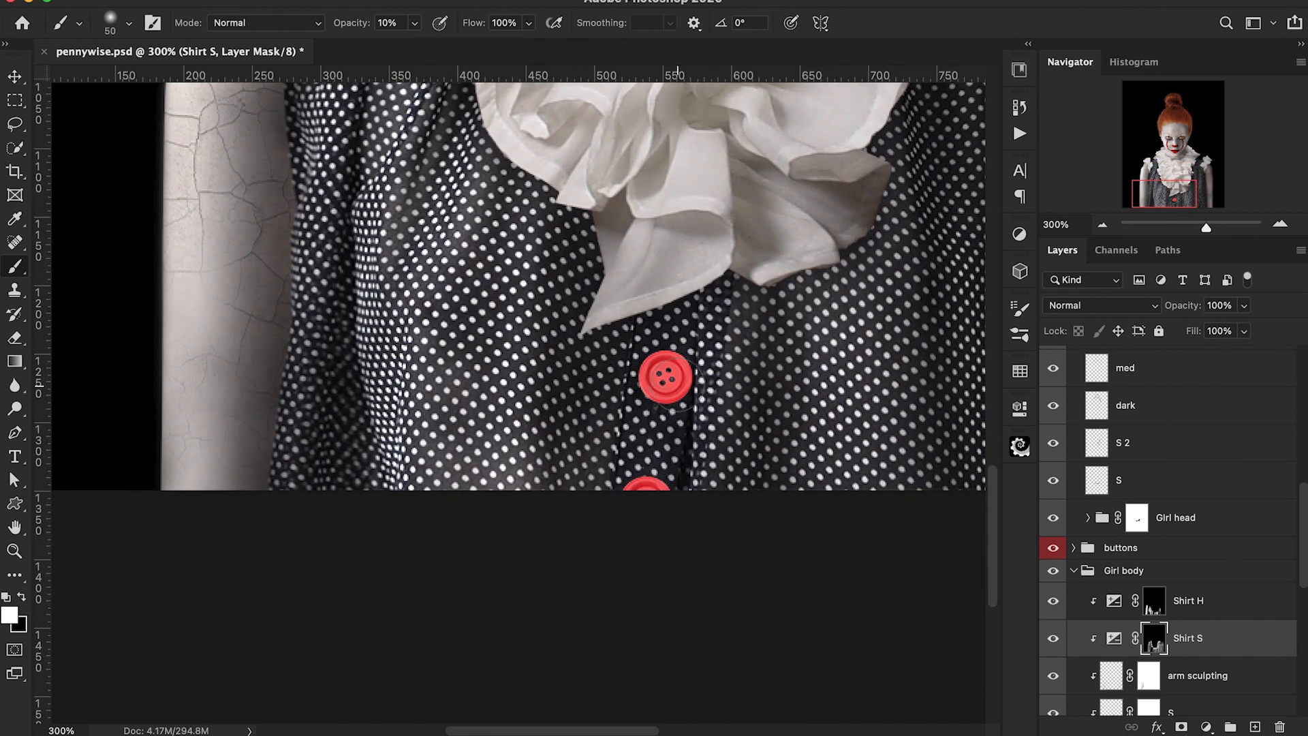
key(2)
click(1074, 571)
click(1121, 549)
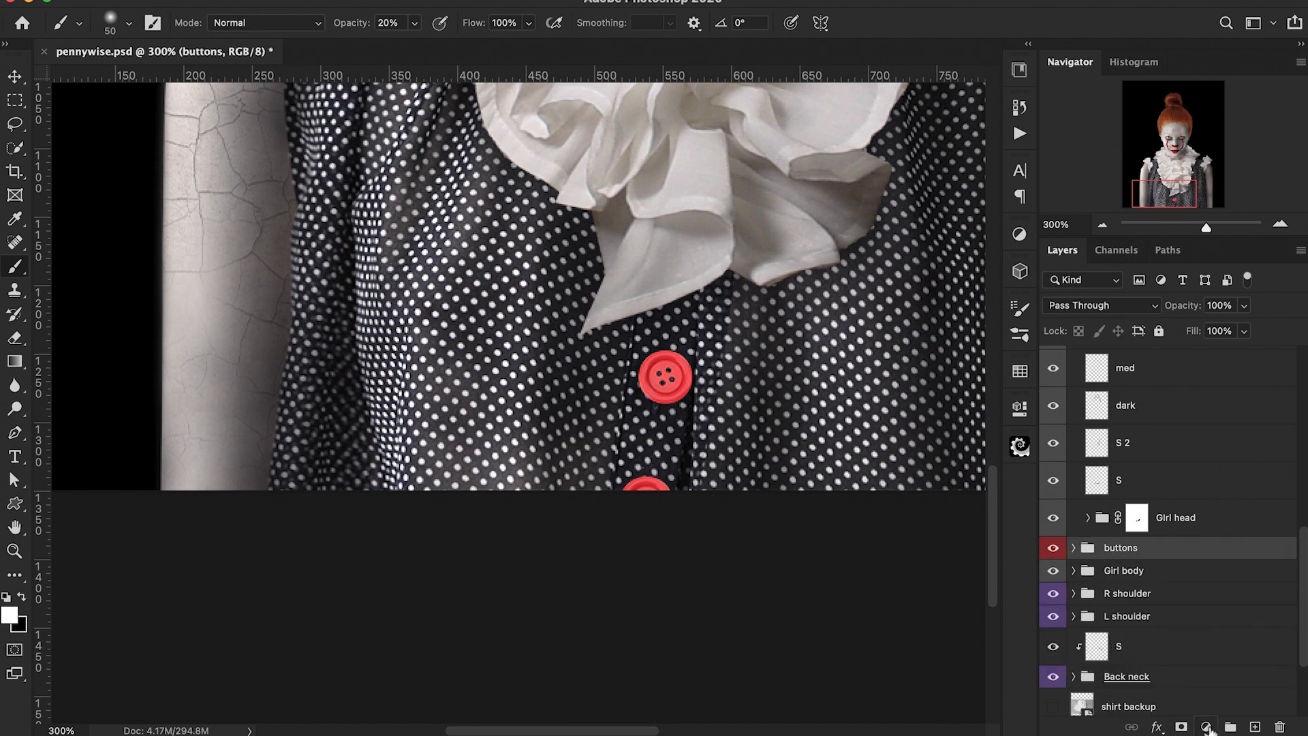
click(1206, 726)
click(1216, 439)
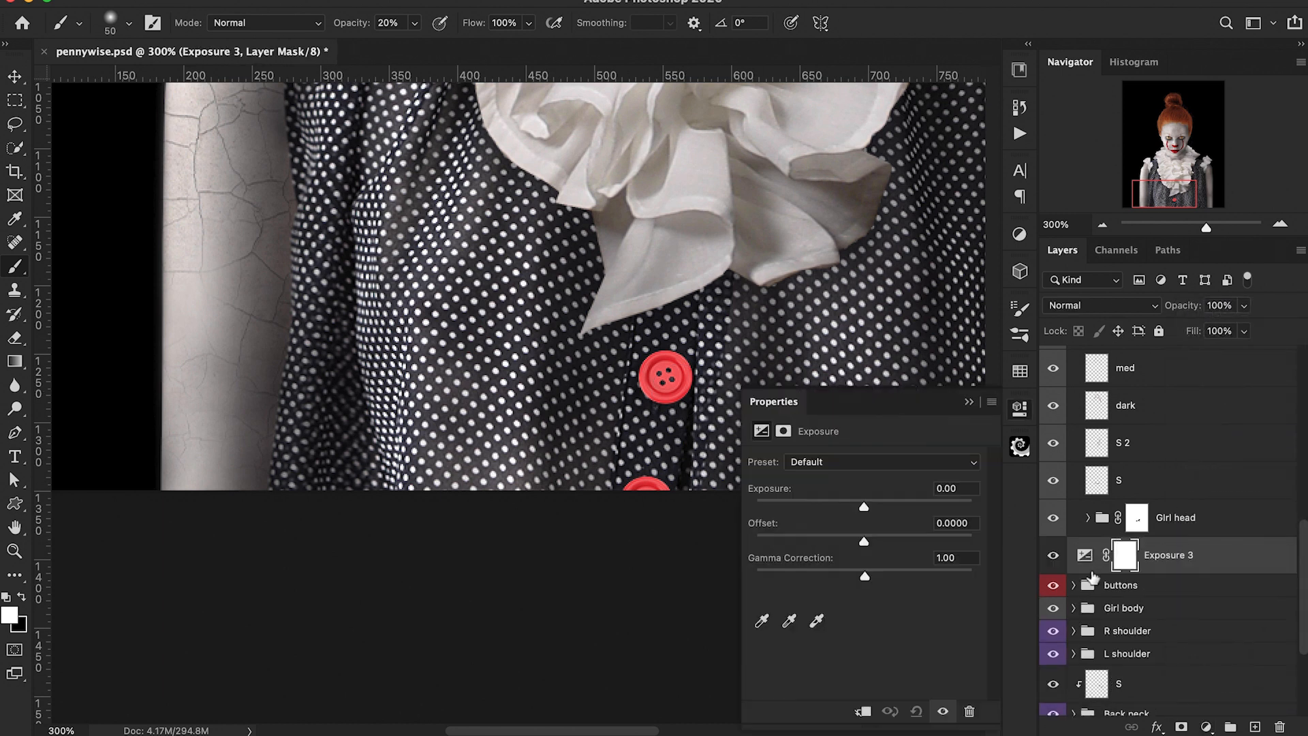
alt+click(1085, 570)
drag(863, 507, 827, 513)
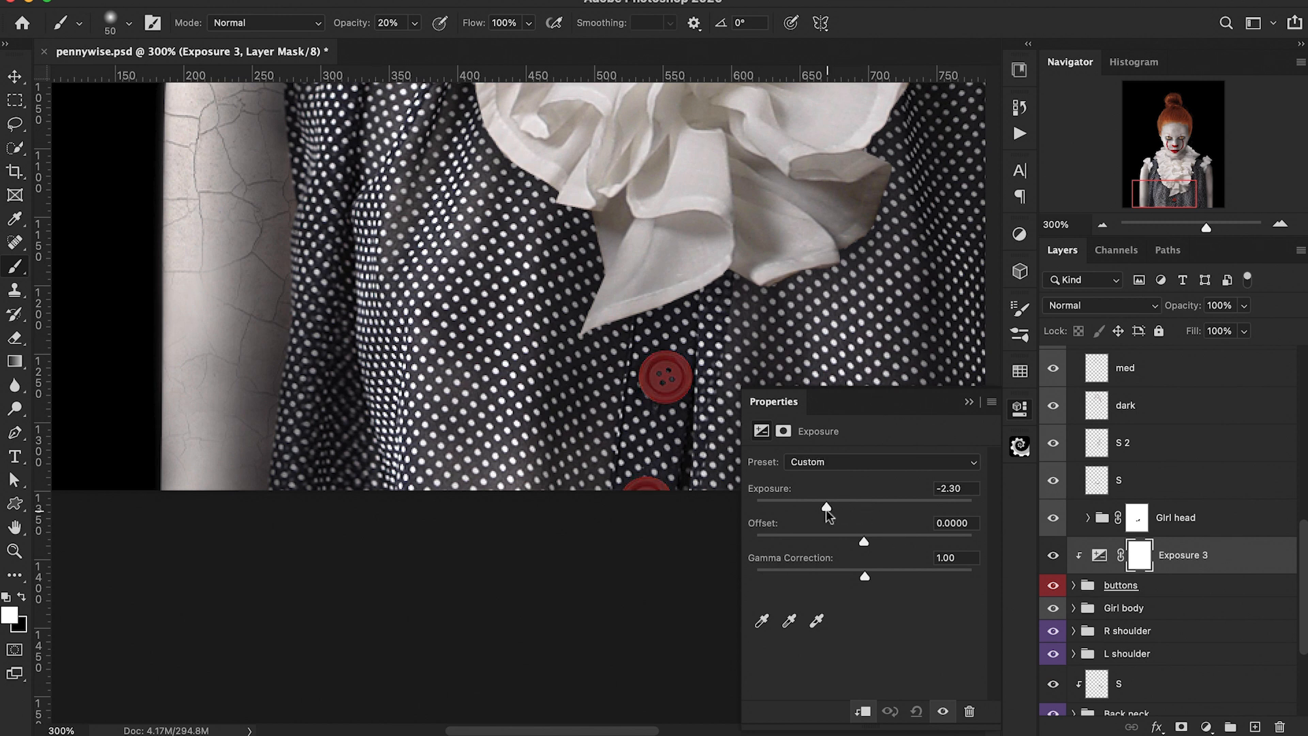
click(969, 402)
Step: Invert the Exposure mask and paint white over the two red buttons to darken them
key(super+i)
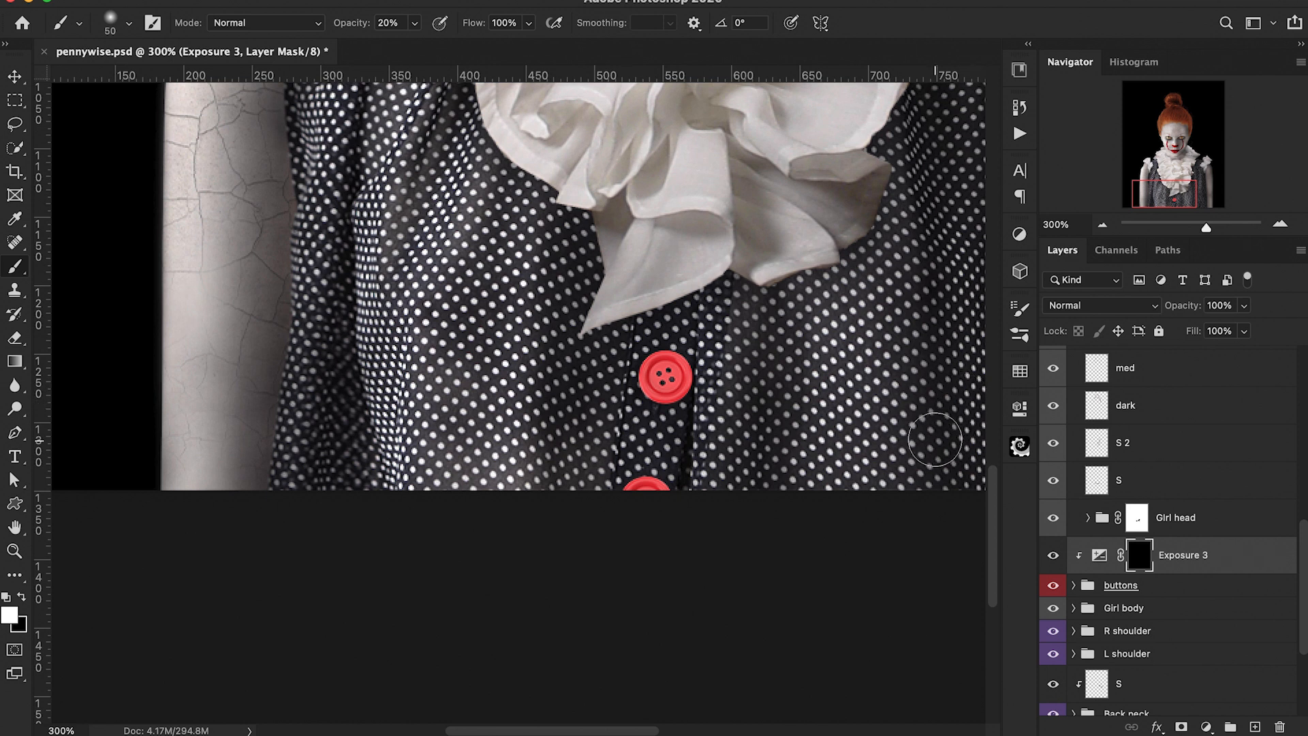
mouse_move(698, 386)
mouse_down()
mouse_move(688, 412)
mouse_move(691, 355)
mouse_up()
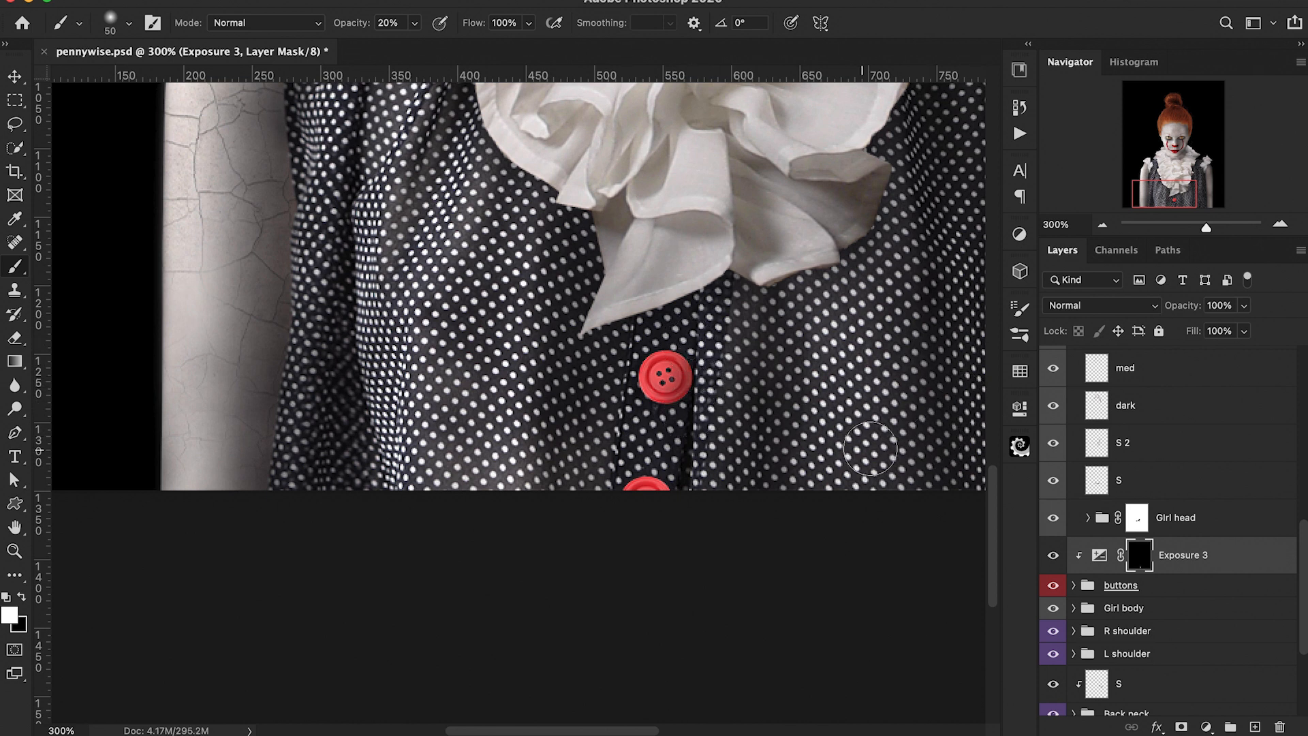
drag(678, 502, 655, 502)
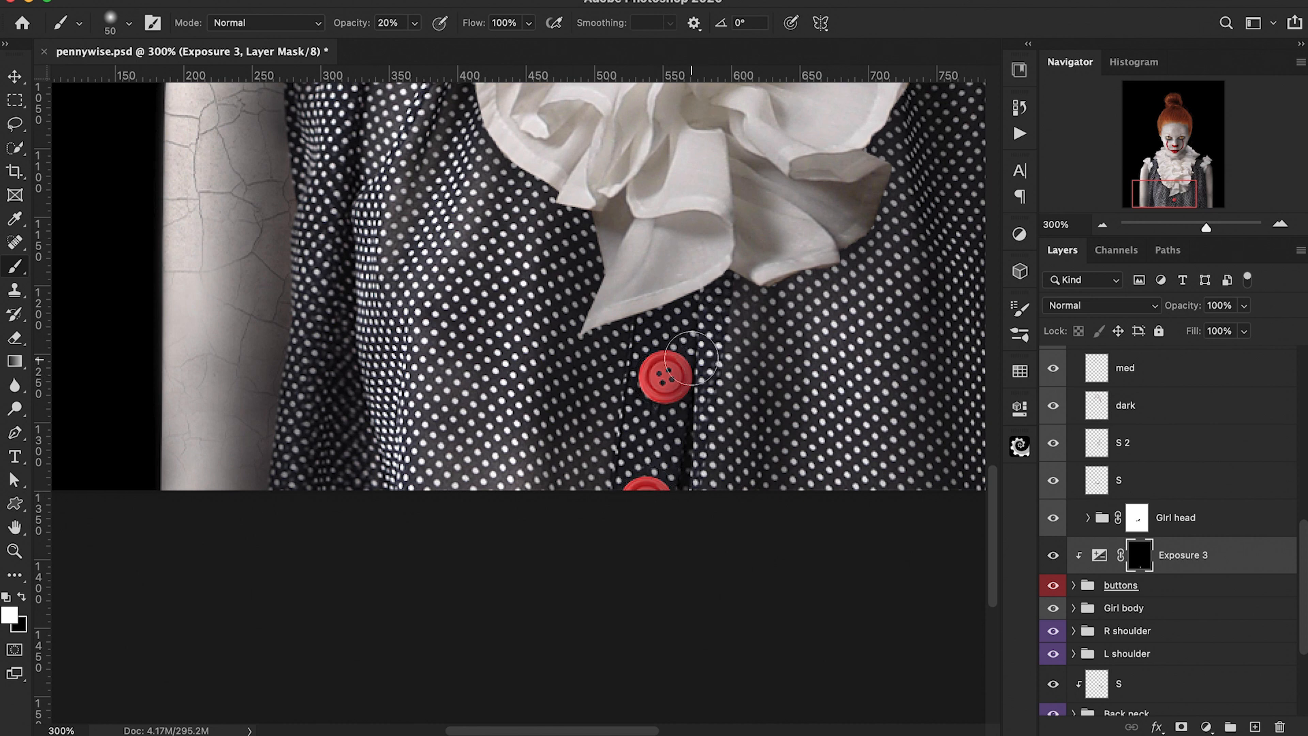
Step: Lower the Exposure 3 layer's opacity to 61%, toggling its visibility to compare the buttons
key(super+minus)
key(super+minus)
key(super+plus)
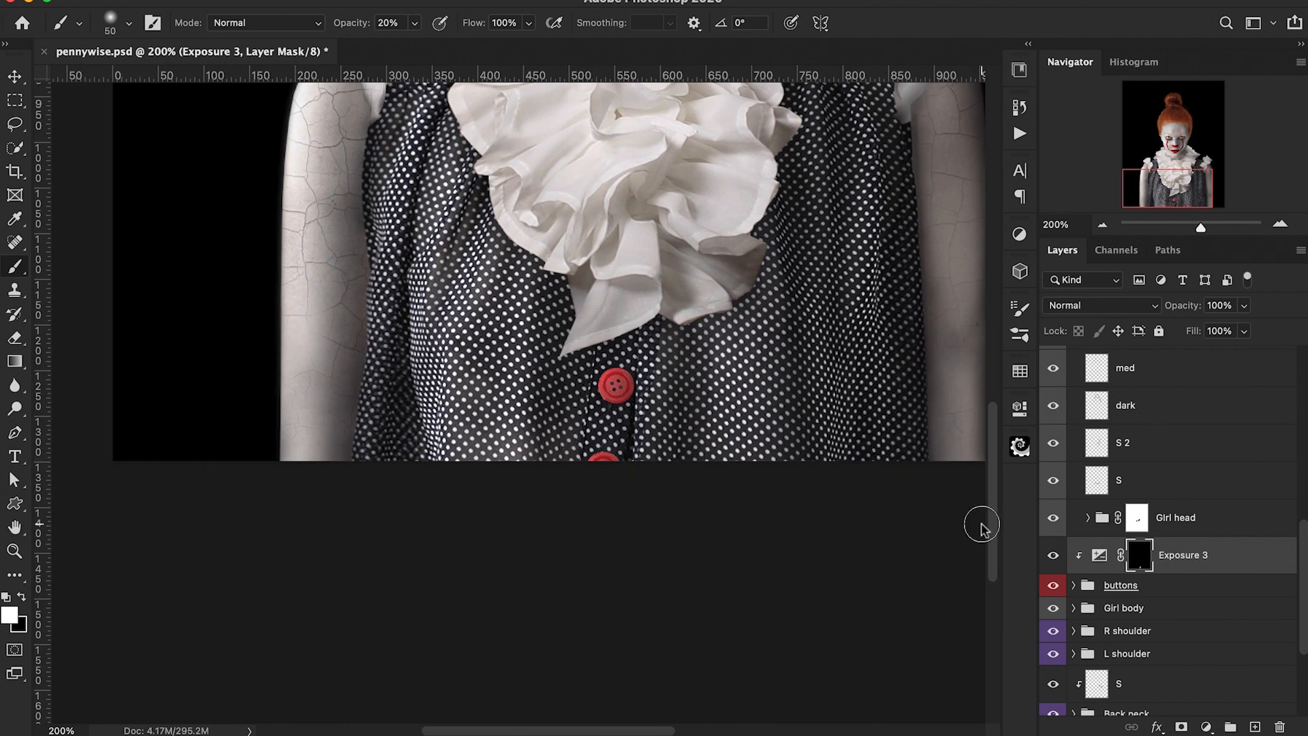
drag(1184, 311, 1157, 310)
key(super+minus)
scroll(783, 308, up, 5)
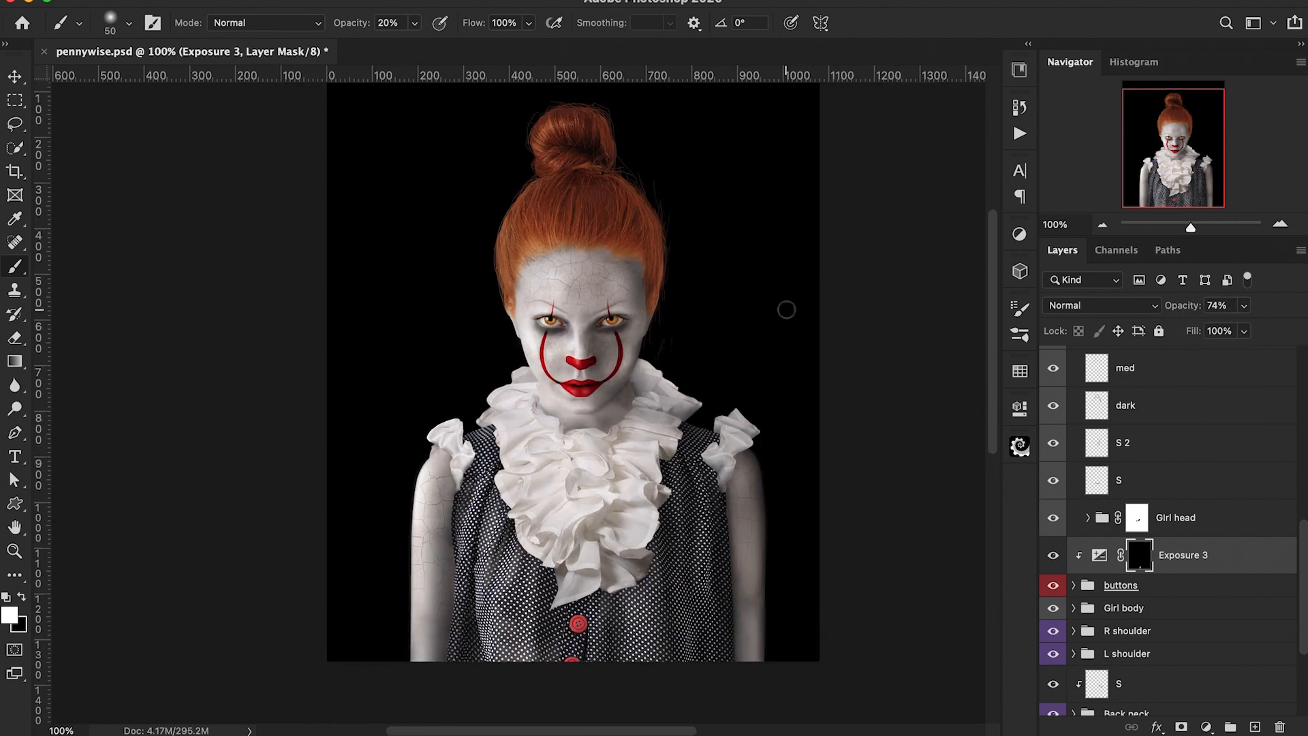
click(1052, 555)
click(1053, 556)
drag(1189, 312, 1178, 313)
Step: Select the bg layer and make it visible behind the figure
scroll(1192, 619, down, 5)
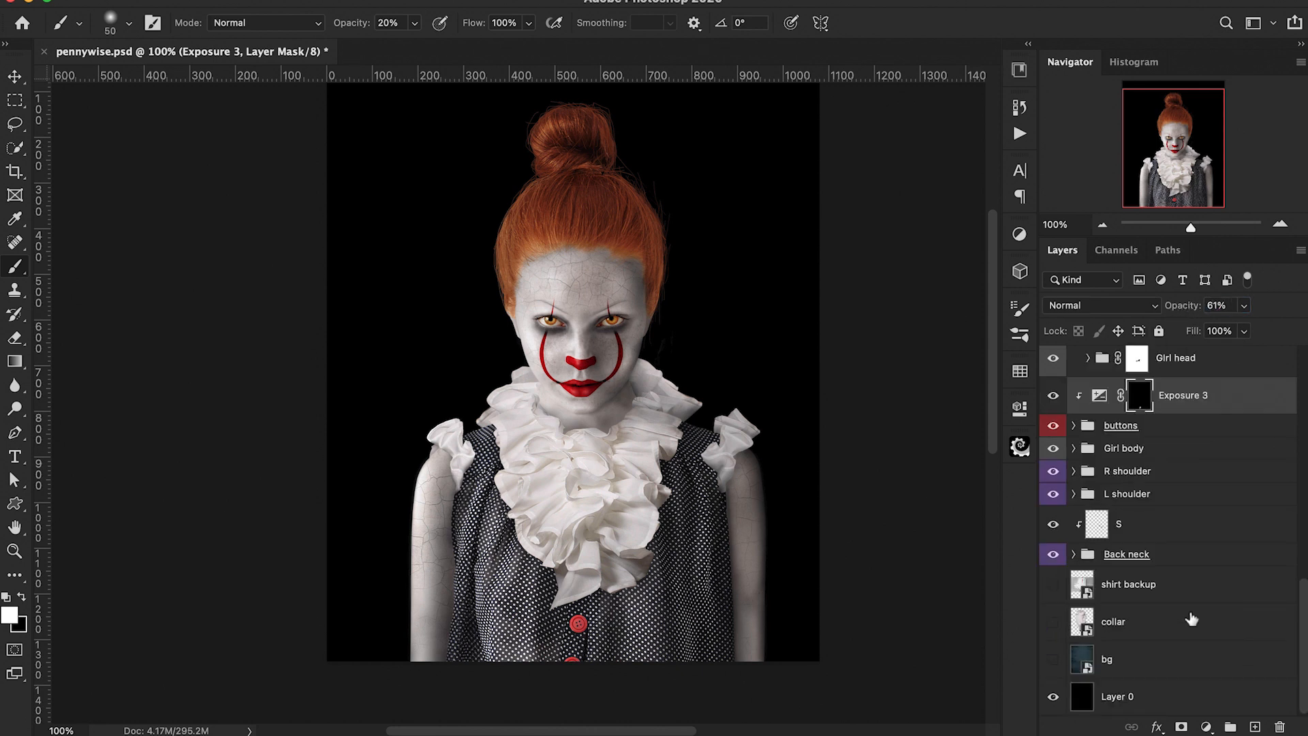
click(1134, 666)
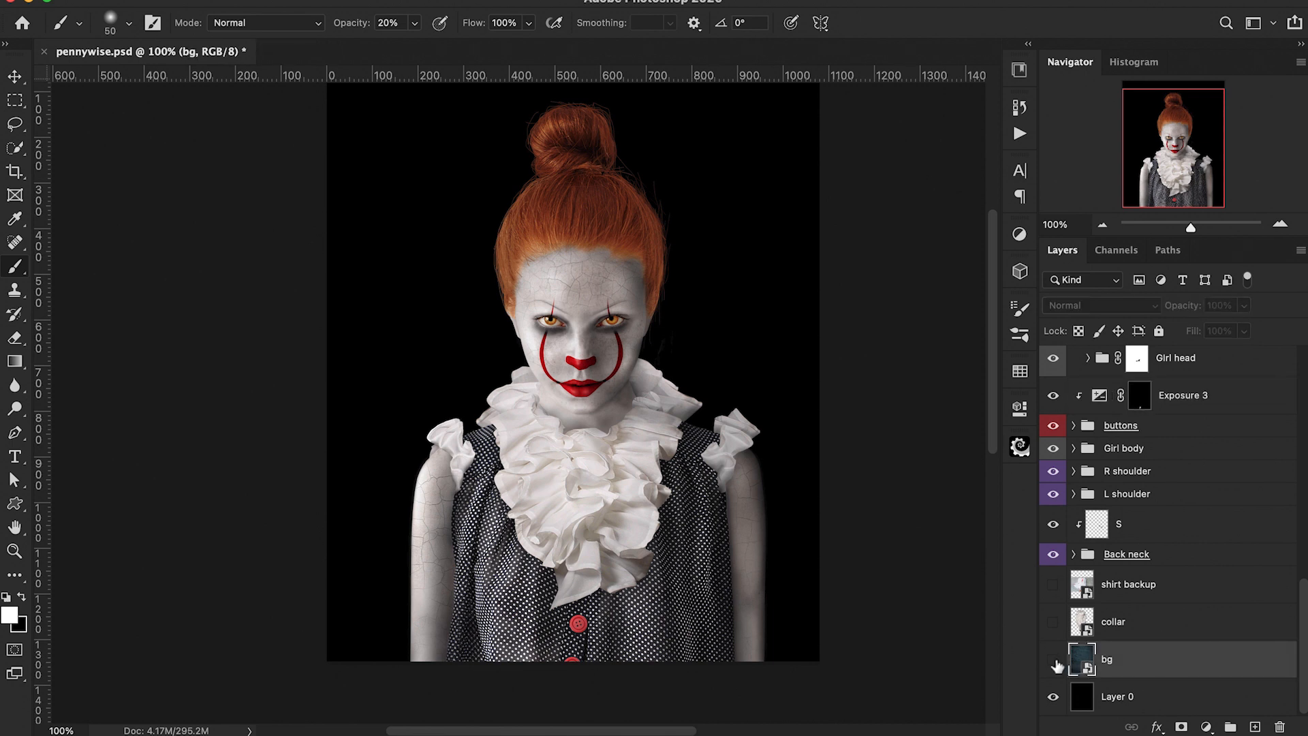
click(1052, 659)
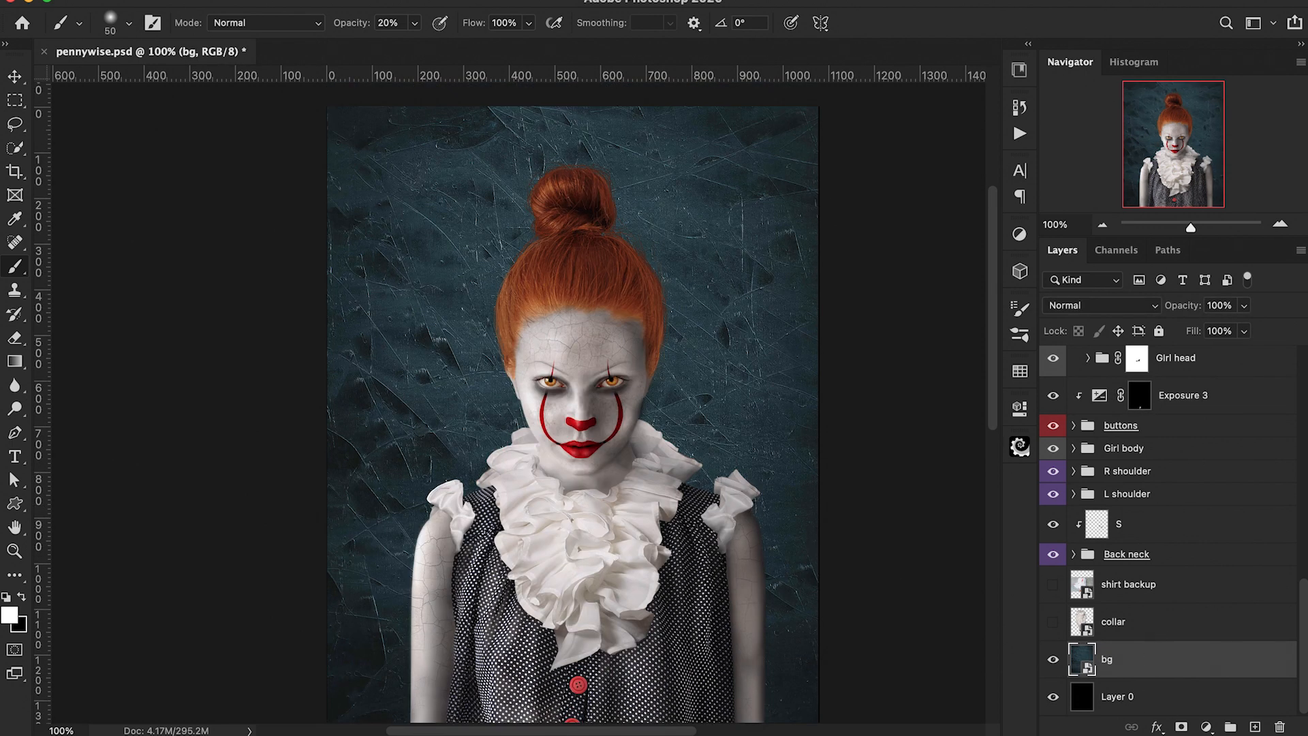
Step: Add a Hue/Saturation adjustment above bg and drag saturation down to turn the background grey
click(1205, 726)
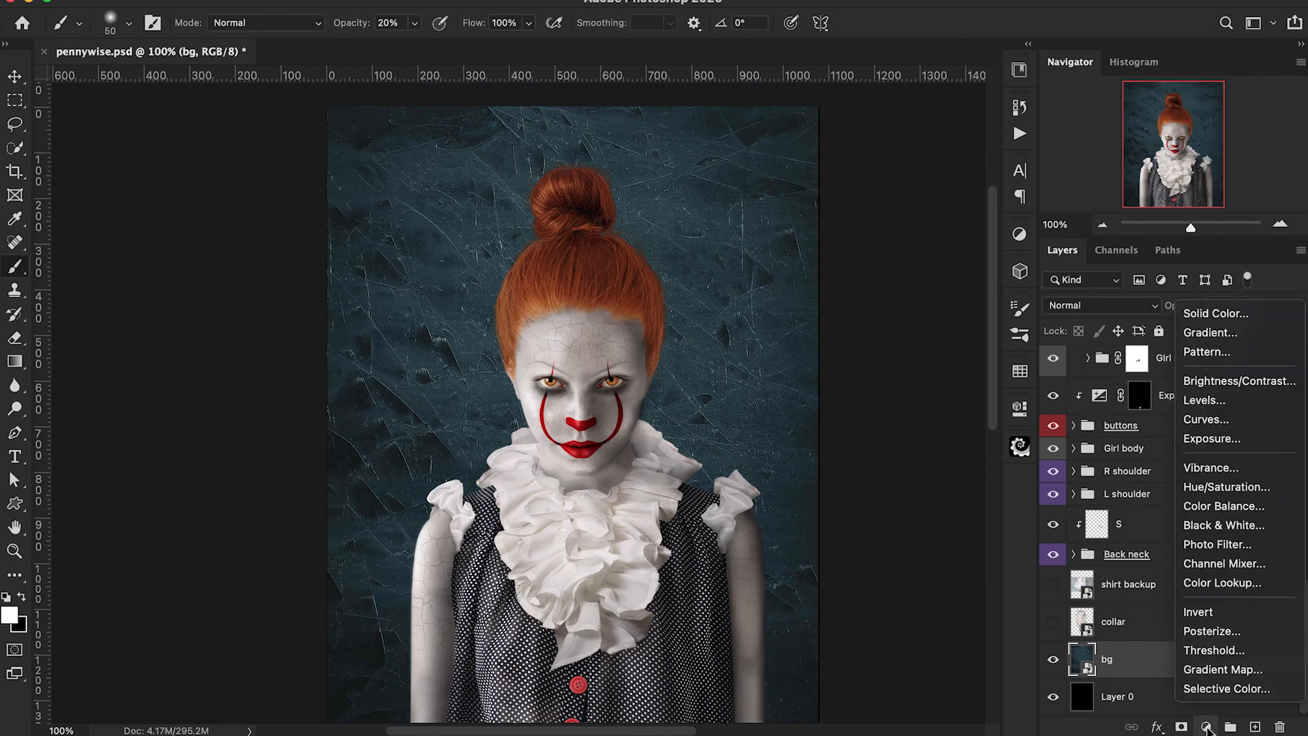
click(1202, 487)
drag(863, 565, 666, 567)
click(966, 403)
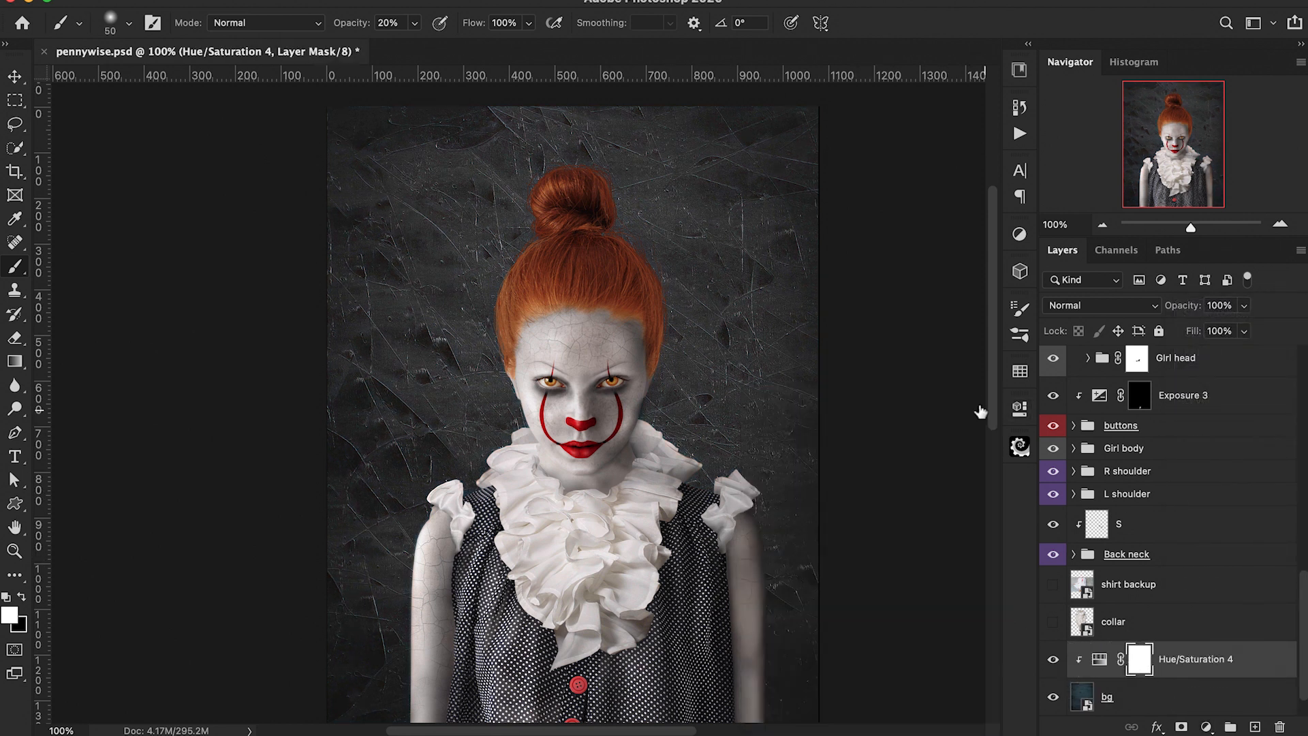
Step: Create a new layer and paint black with a 900 px brush over the background's right side
click(1255, 726)
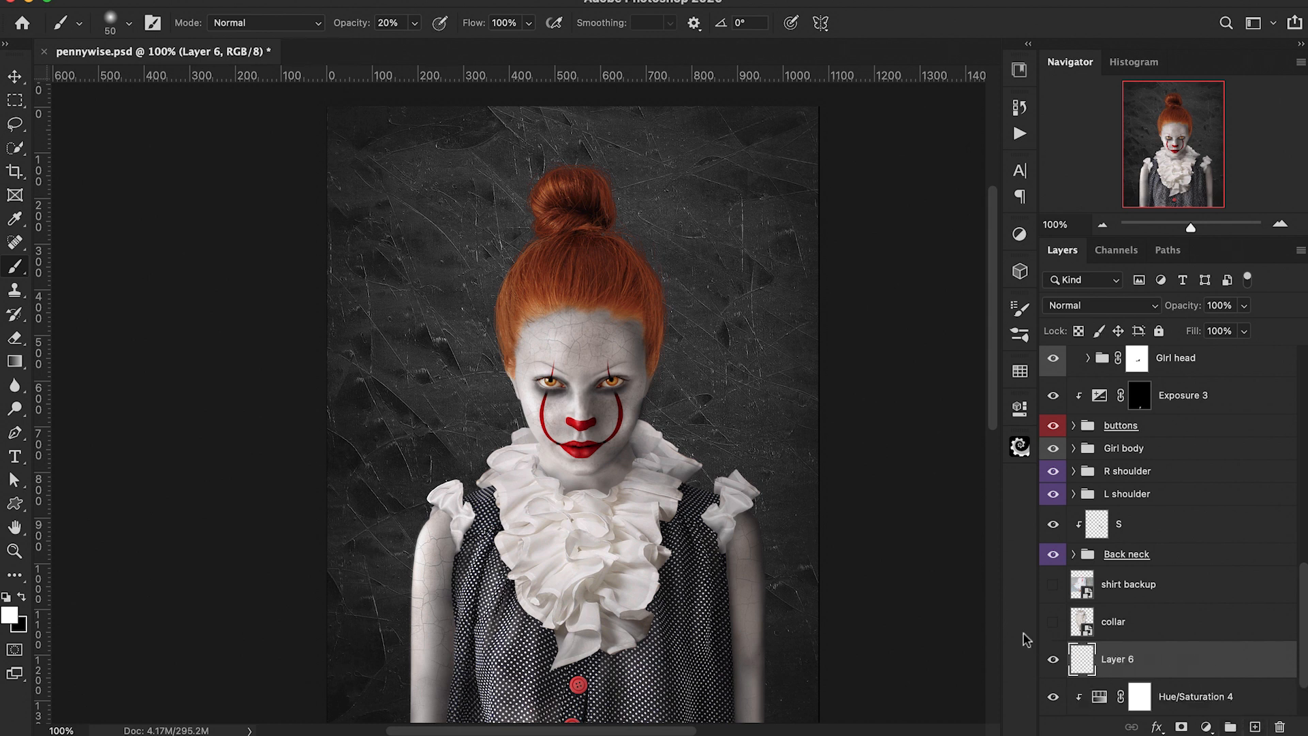
key(x)
key(bracketright)
key(bracketright)
key(bracketright)
key(bracketright)
key(bracketright)
key(bracketright)
key(bracketright)
key(bracketright)
key(bracketright)
key(bracketright)
key(bracketright)
key(bracketright)
key(bracketright)
key(bracketright)
key(bracketright)
key(bracketright)
key(bracketright)
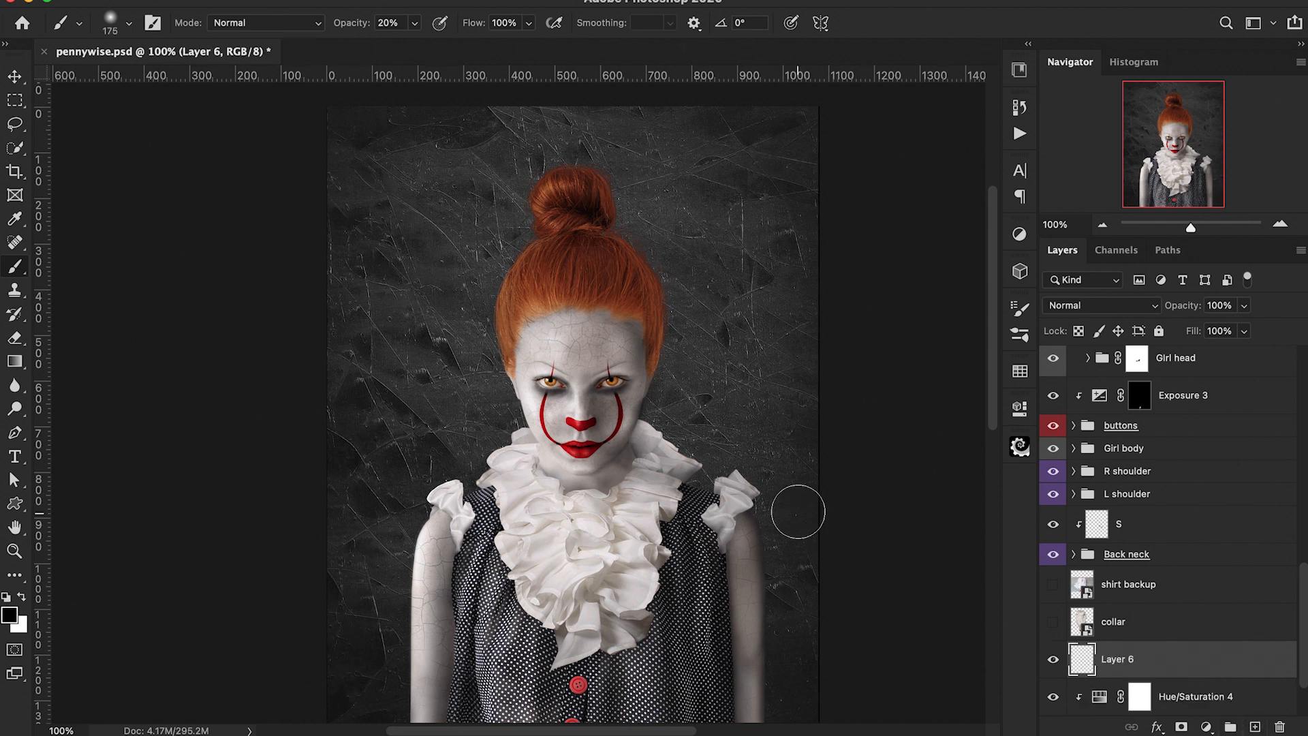
drag(801, 512, 699, 463)
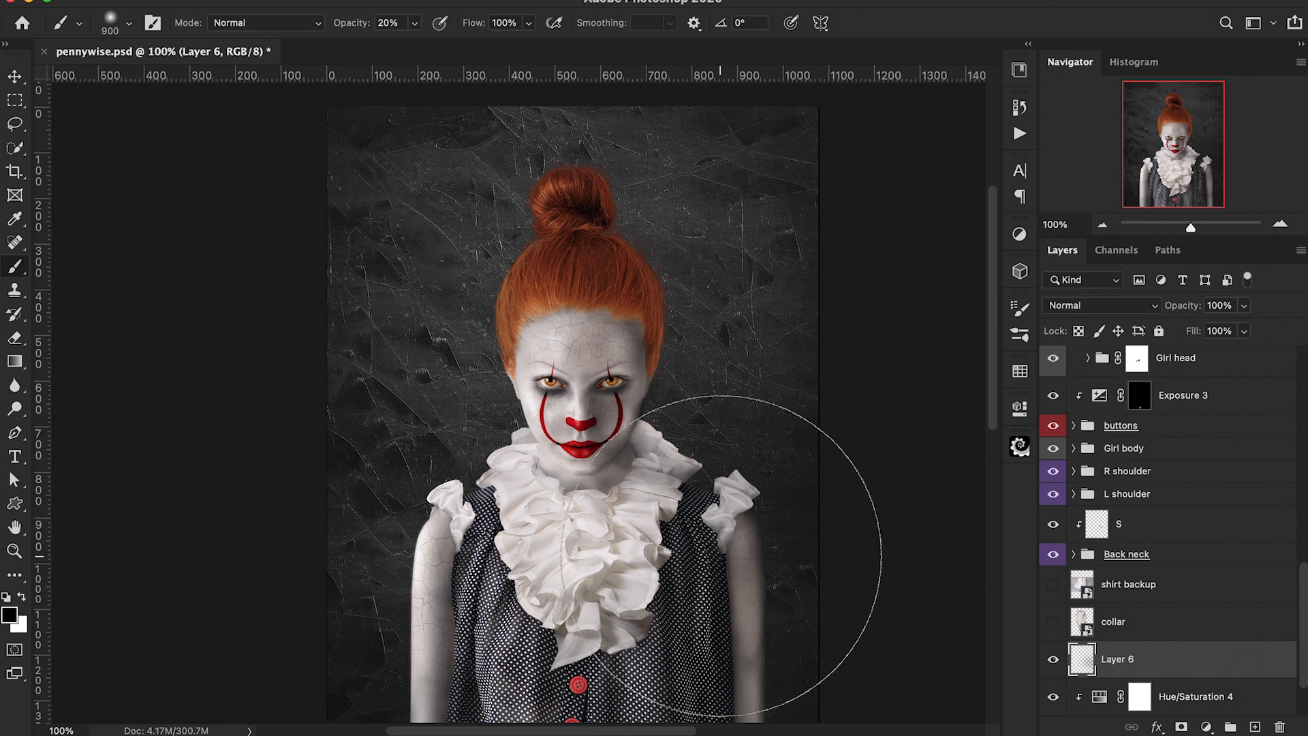
scroll(745, 540, down, 3)
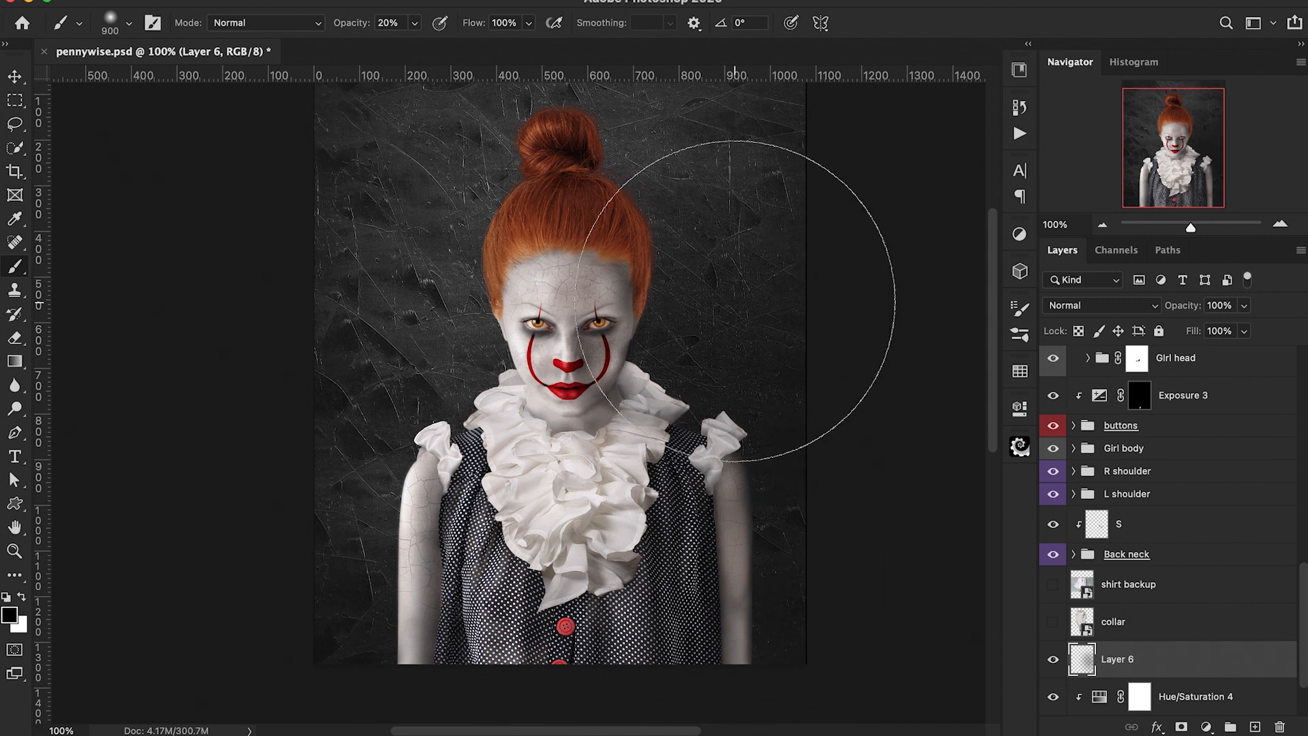
scroll(709, 409, up, 3)
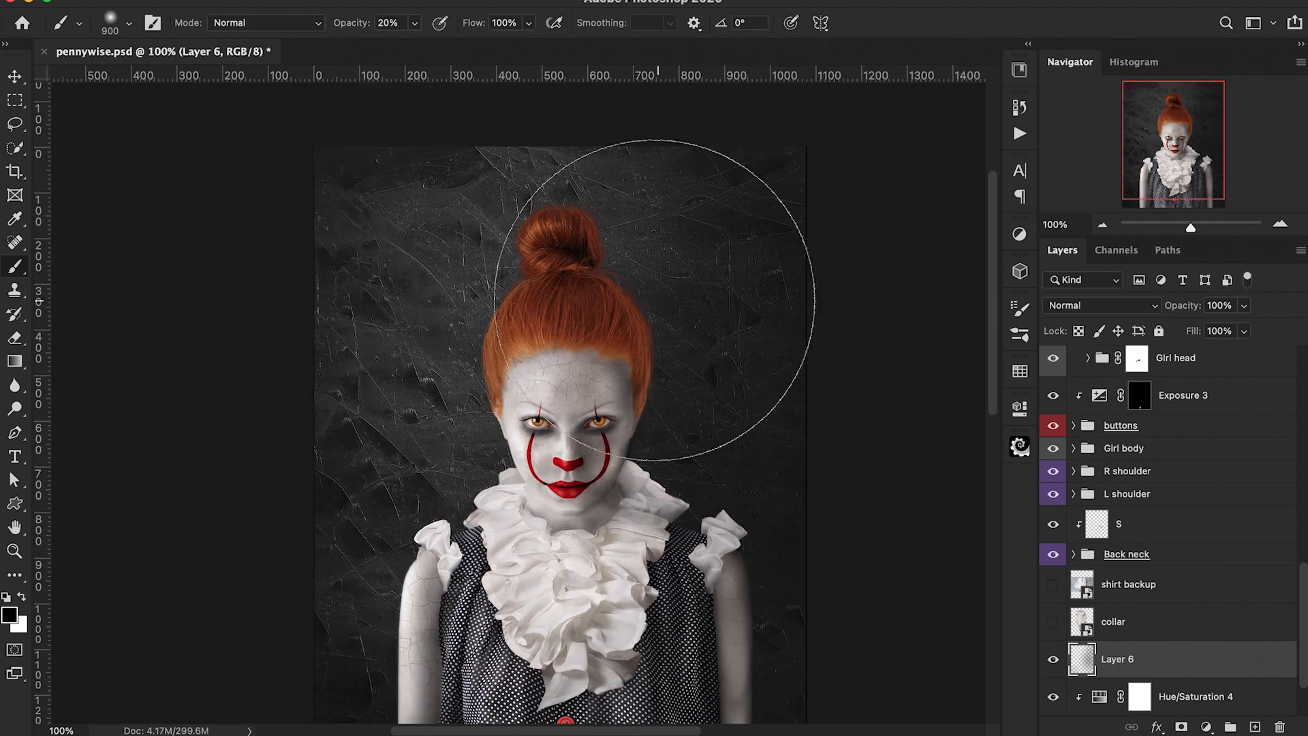
scroll(521, 540, down, 3)
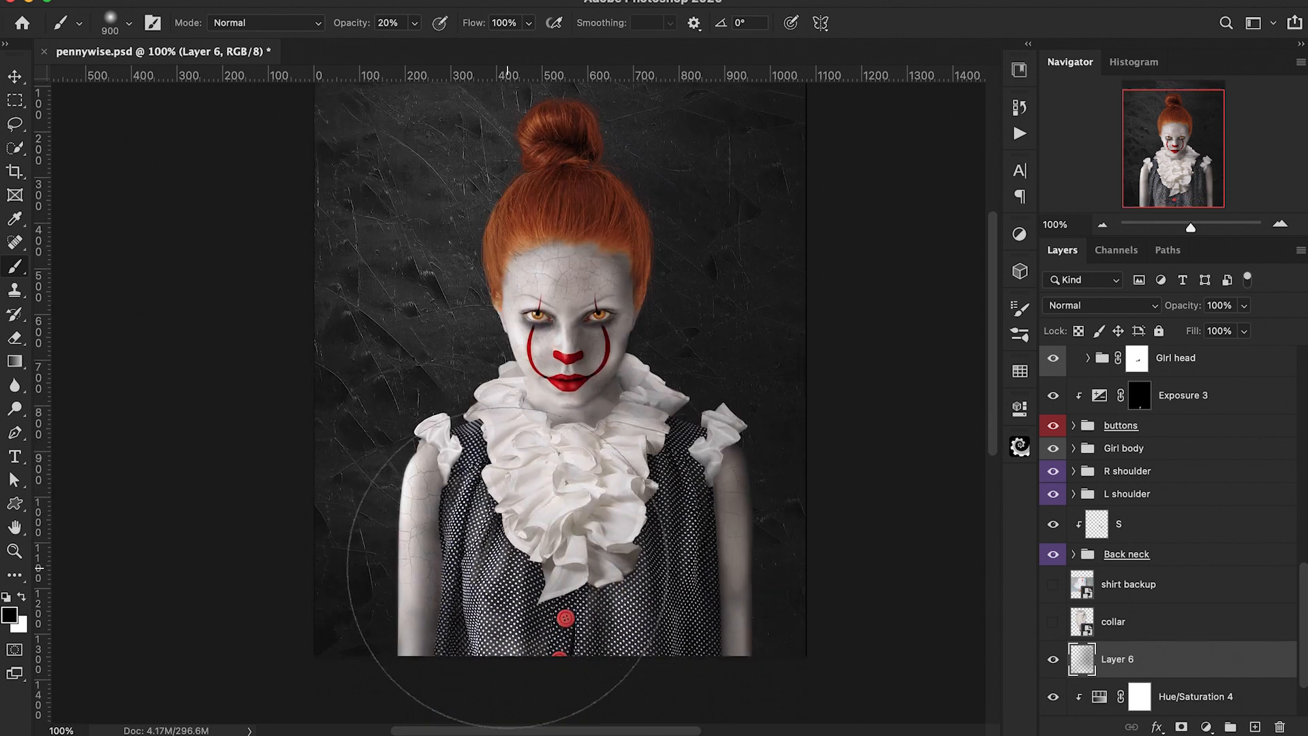
scroll(742, 283, up, 4)
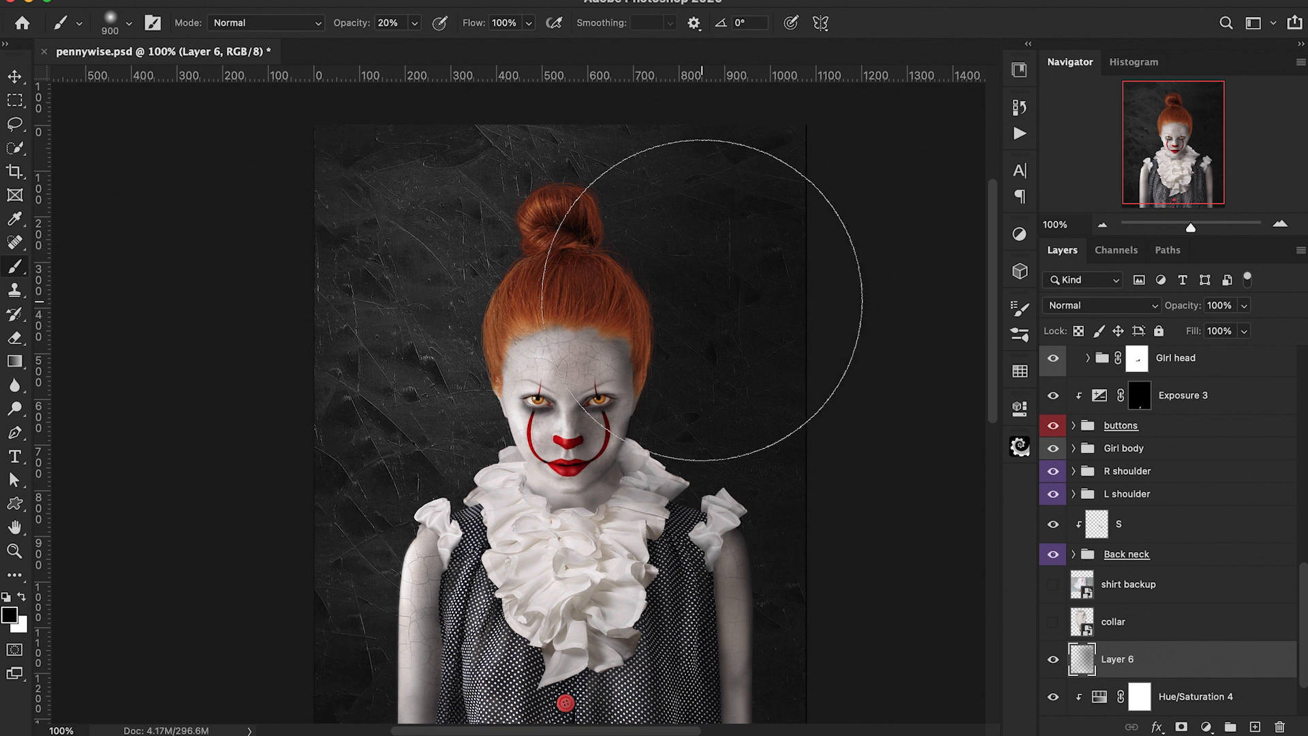
scroll(675, 259, up, 7)
scroll(741, 275, down, 3)
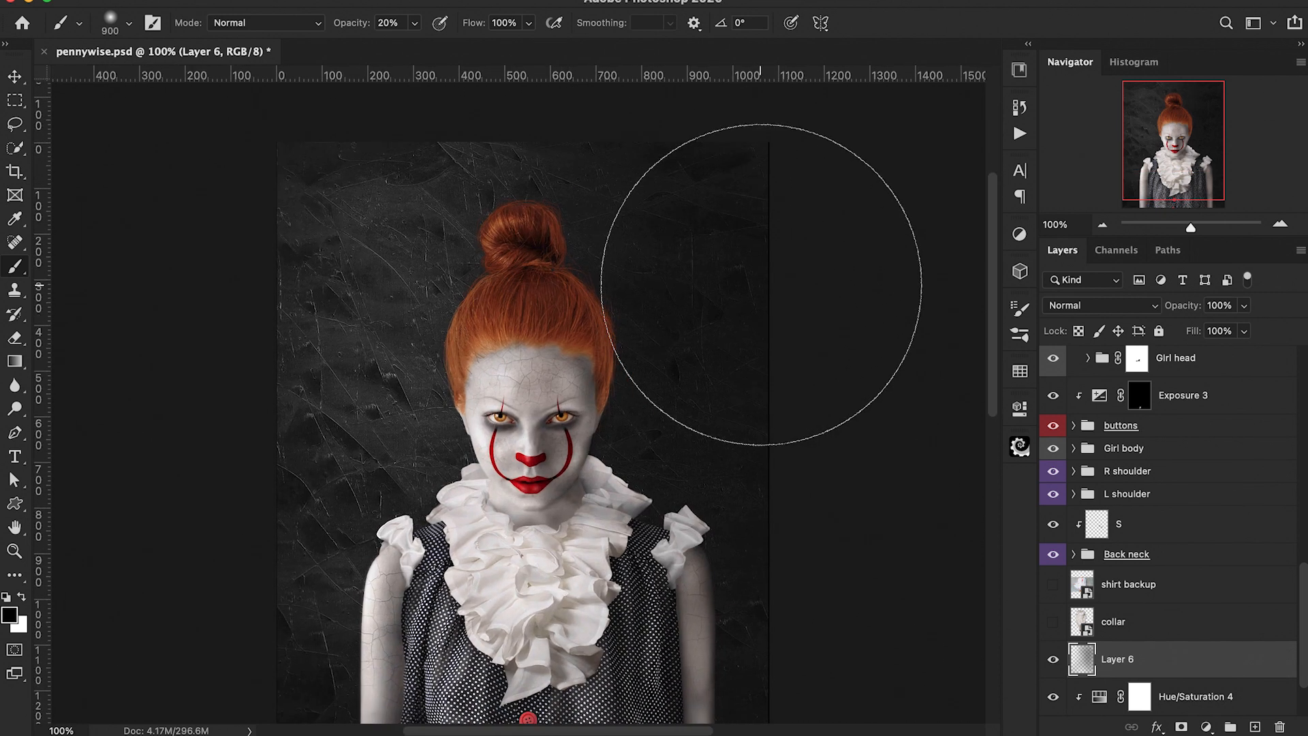
key(x)
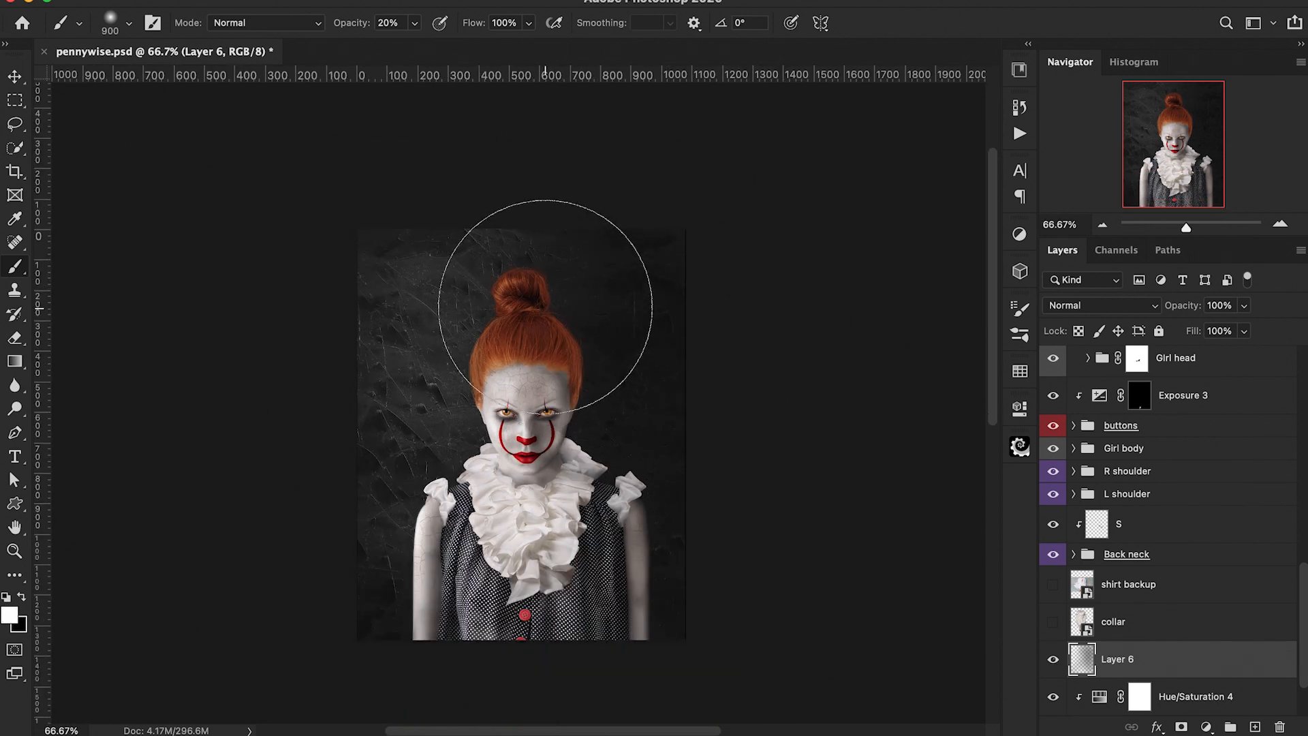
key(e)
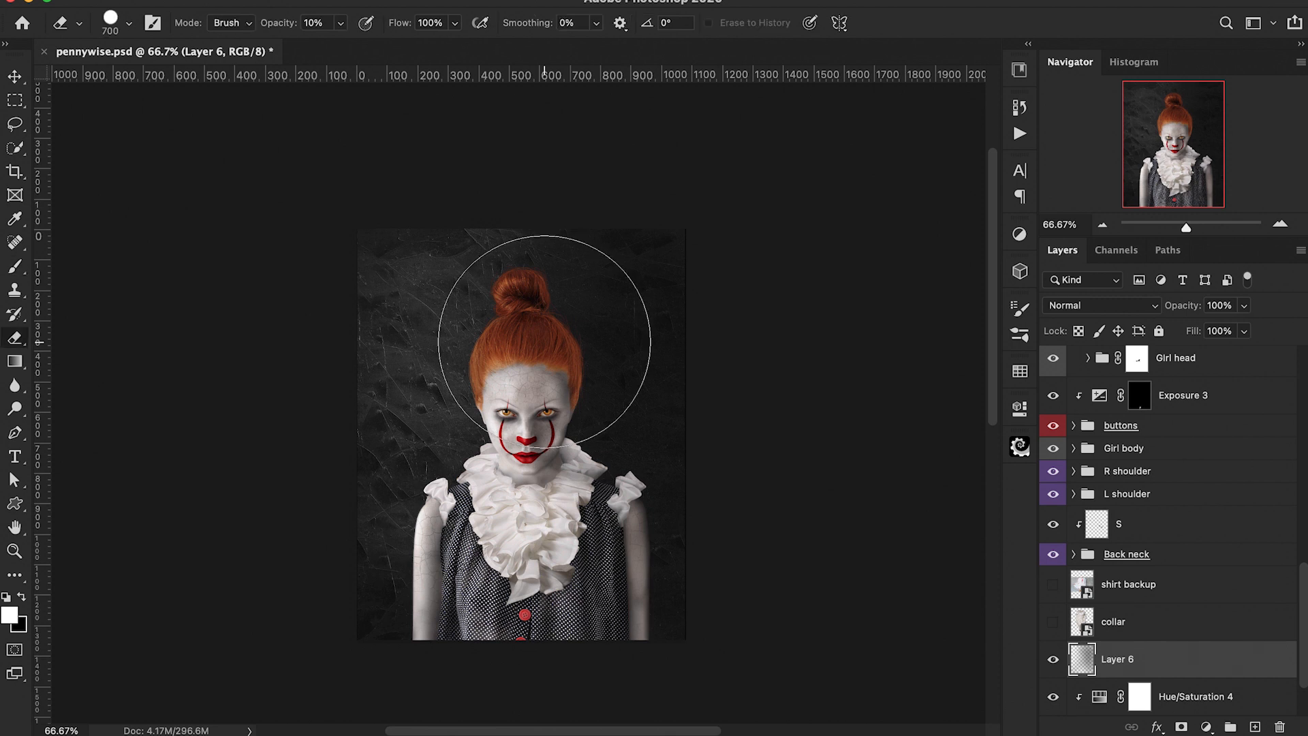
click(129, 23)
click(169, 233)
click(169, 232)
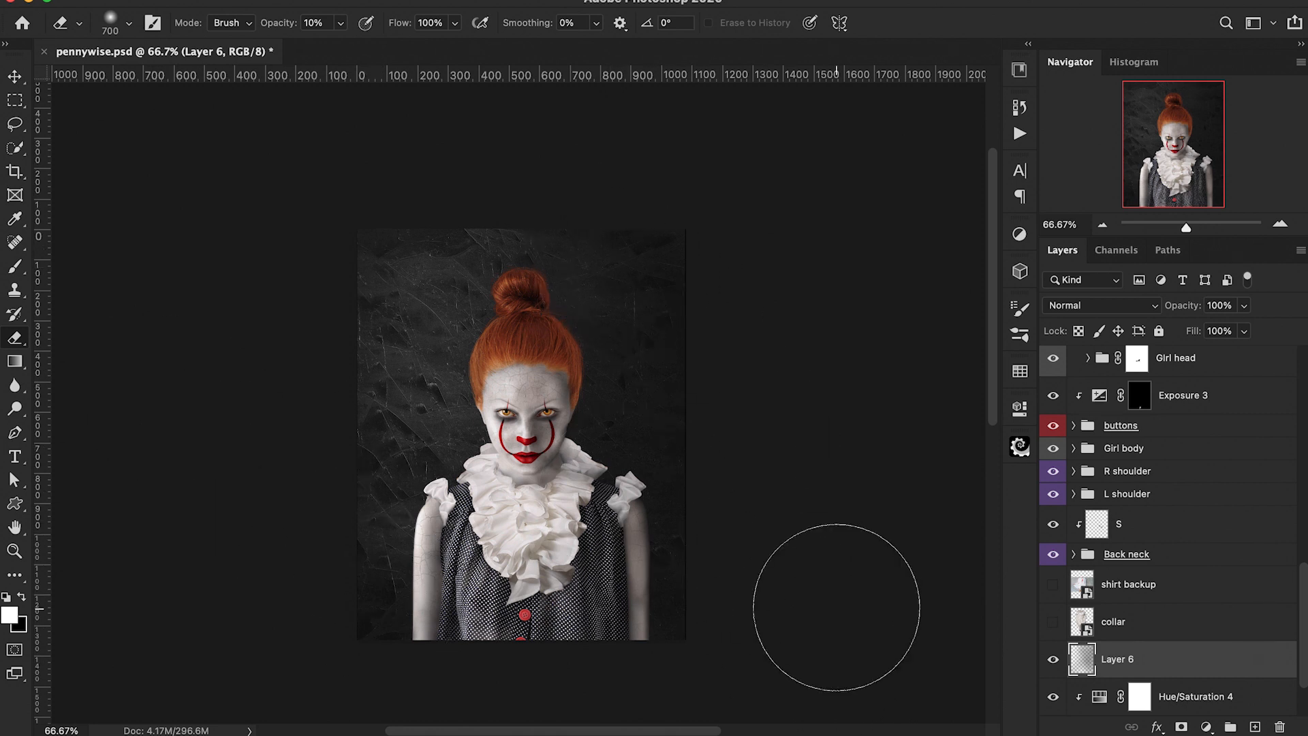
scroll(1167, 664, down, 1)
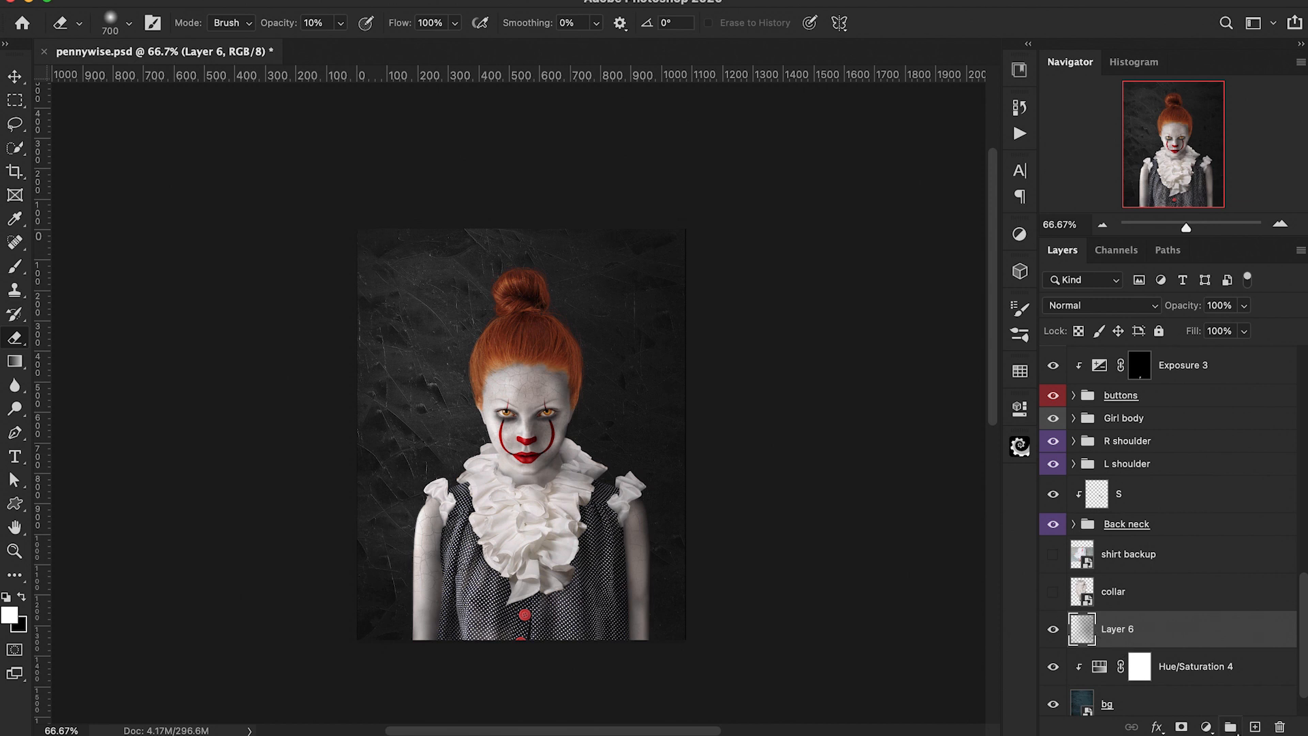
Step: Create another new layer and set the foreground colour to a dark grey
click(1255, 727)
key(x)
key(bracketright)
key(bracketright)
key(bracketright)
key(bracketright)
key(bracketright)
key(bracketright)
key(bracketright)
key(bracketright)
key(bracketright)
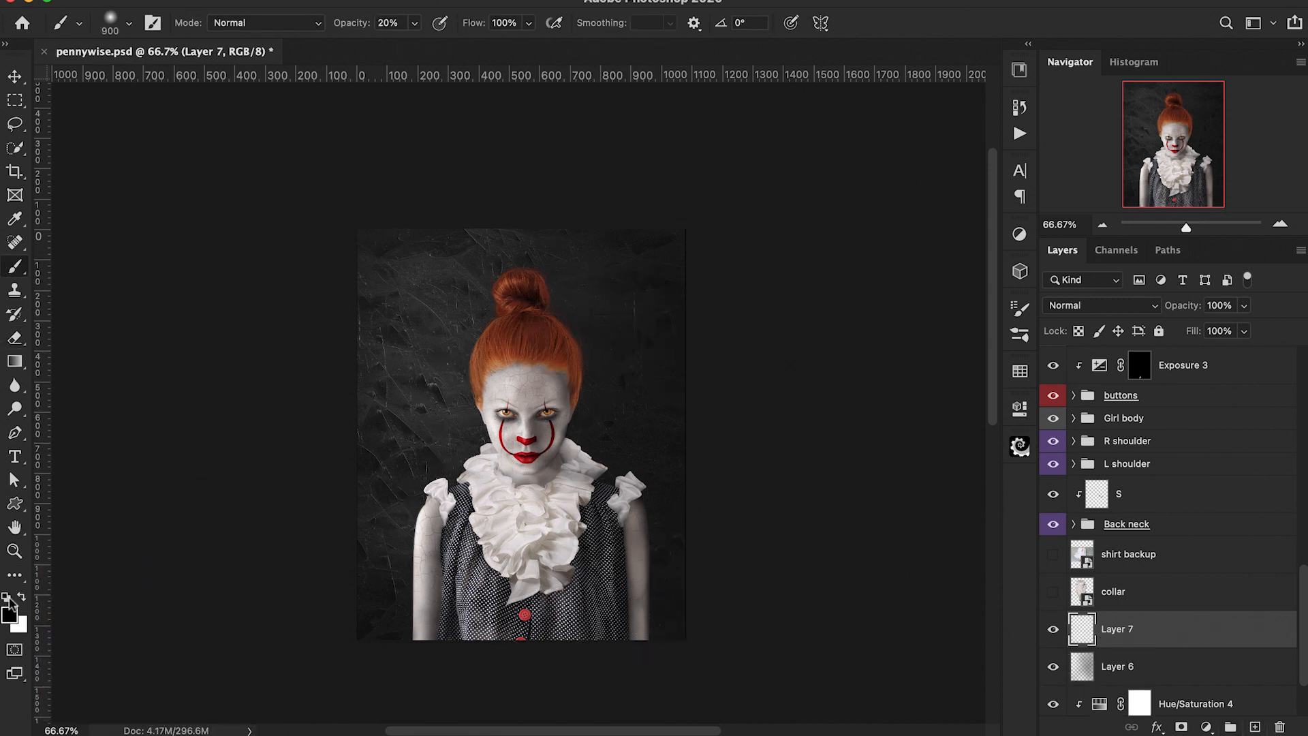
click(10, 614)
click(808, 227)
click(1199, 35)
Step: Dab a 1500 px soft brush behind the head and on the left of the background
key(b)
key(bracketright)
key(bracketright)
key(bracketright)
key(bracketright)
key(bracketright)
key(bracketright)
click(562, 275)
click(434, 351)
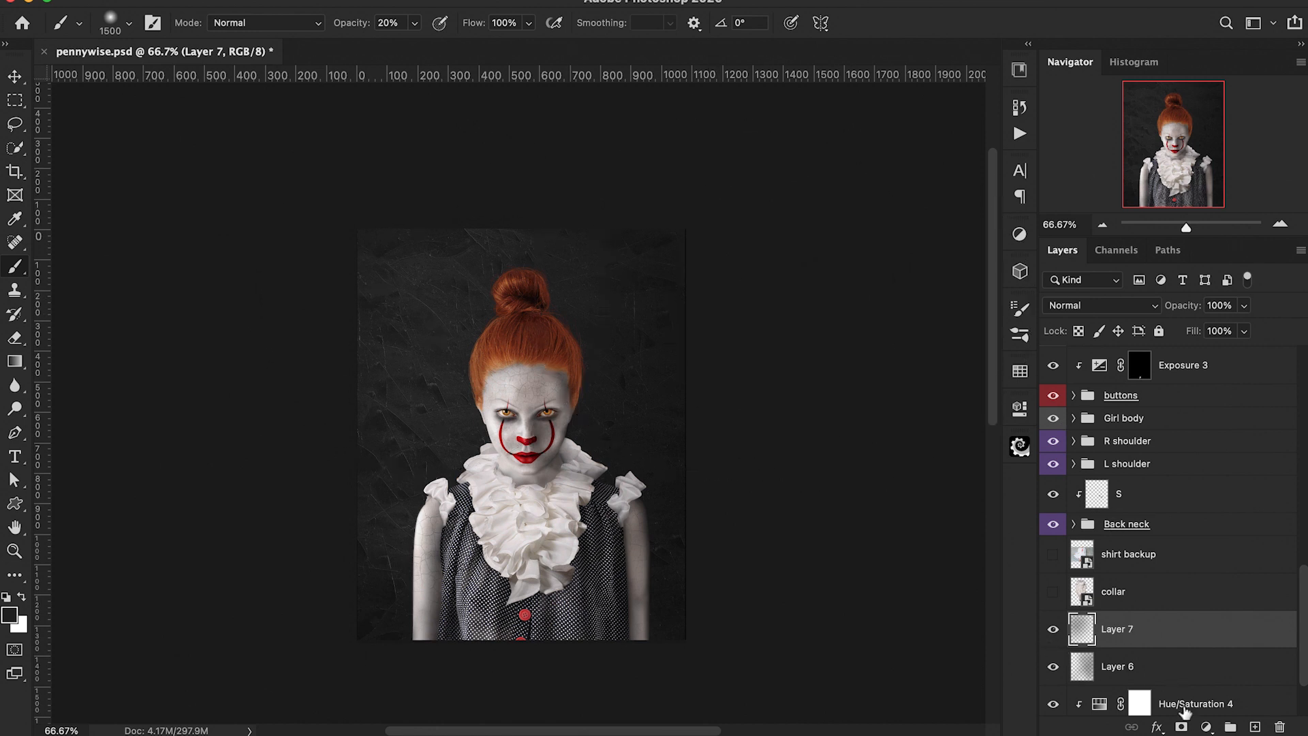
Step: Add a third new layer and dab white at 7% brush opacity on the left of the background
click(1255, 727)
key(x)
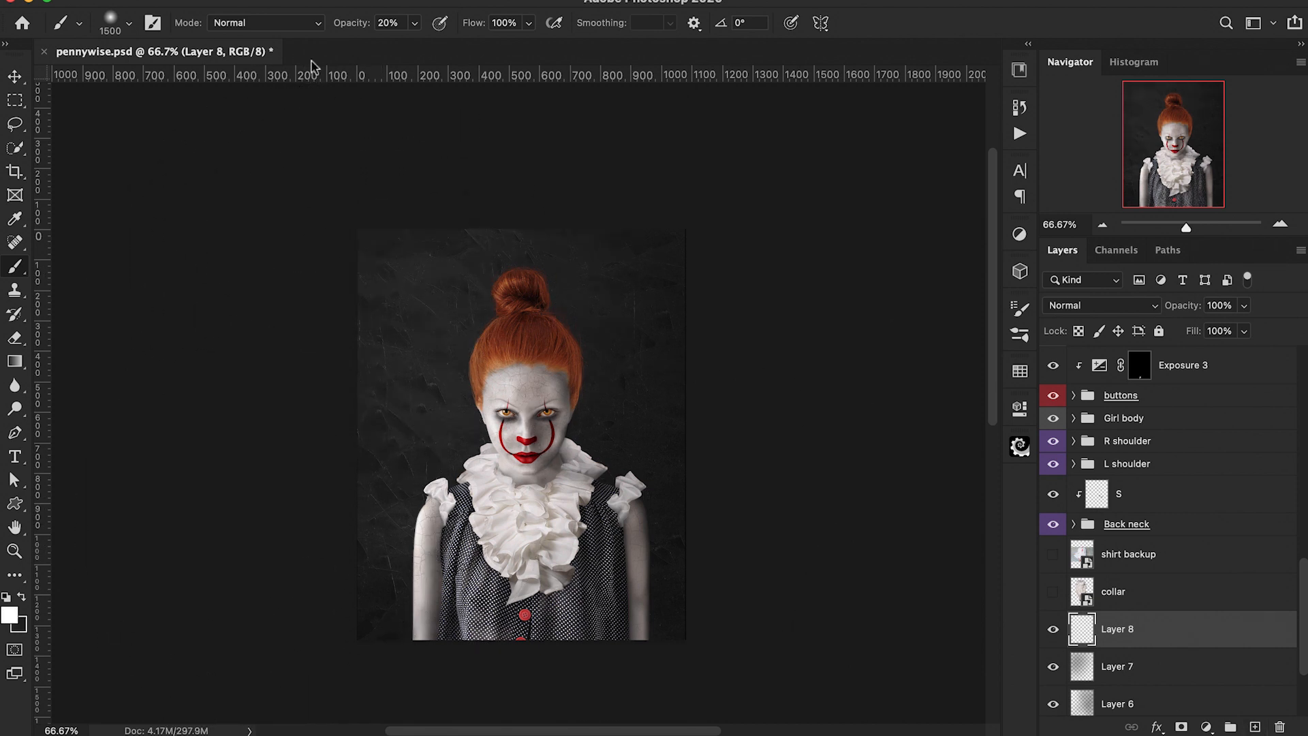
drag(353, 26, 340, 28)
click(387, 326)
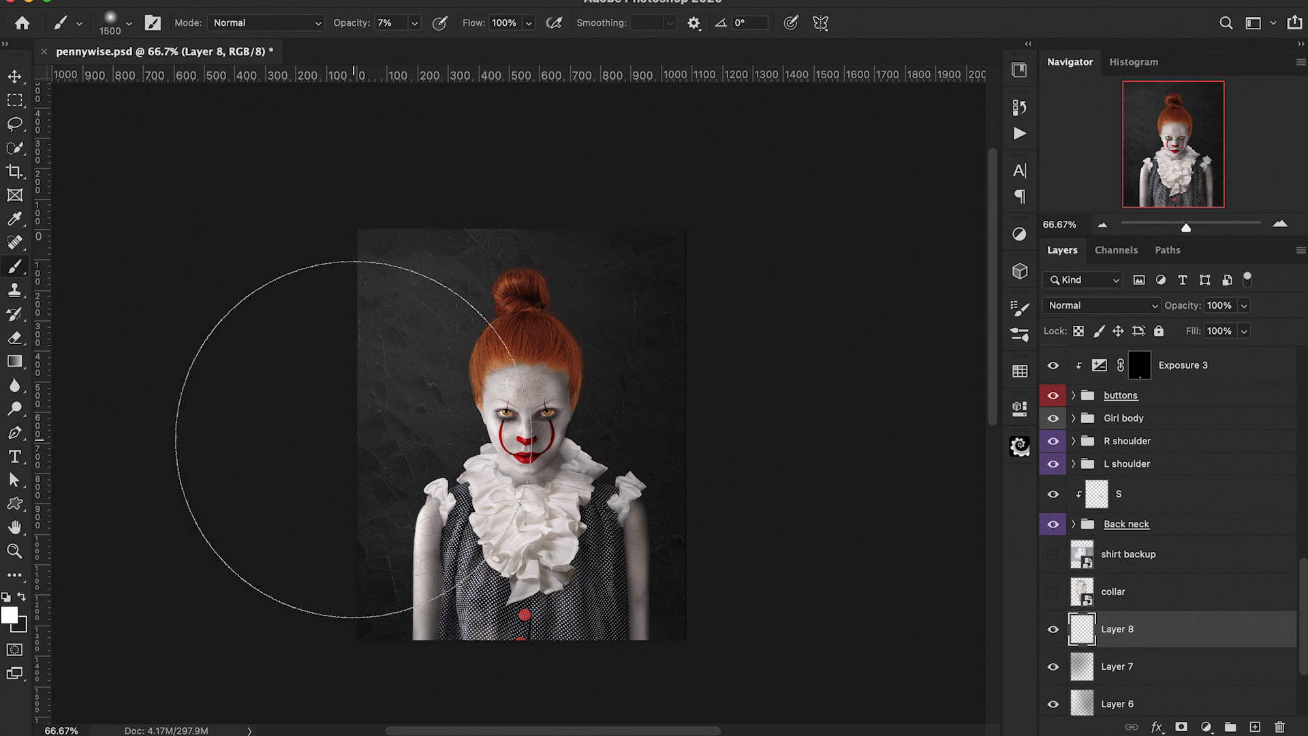
Step: Set the foreground to a mid grey and dab it on the left of the background
click(9, 615)
click(810, 192)
drag(810, 192, 782, 173)
click(1229, 37)
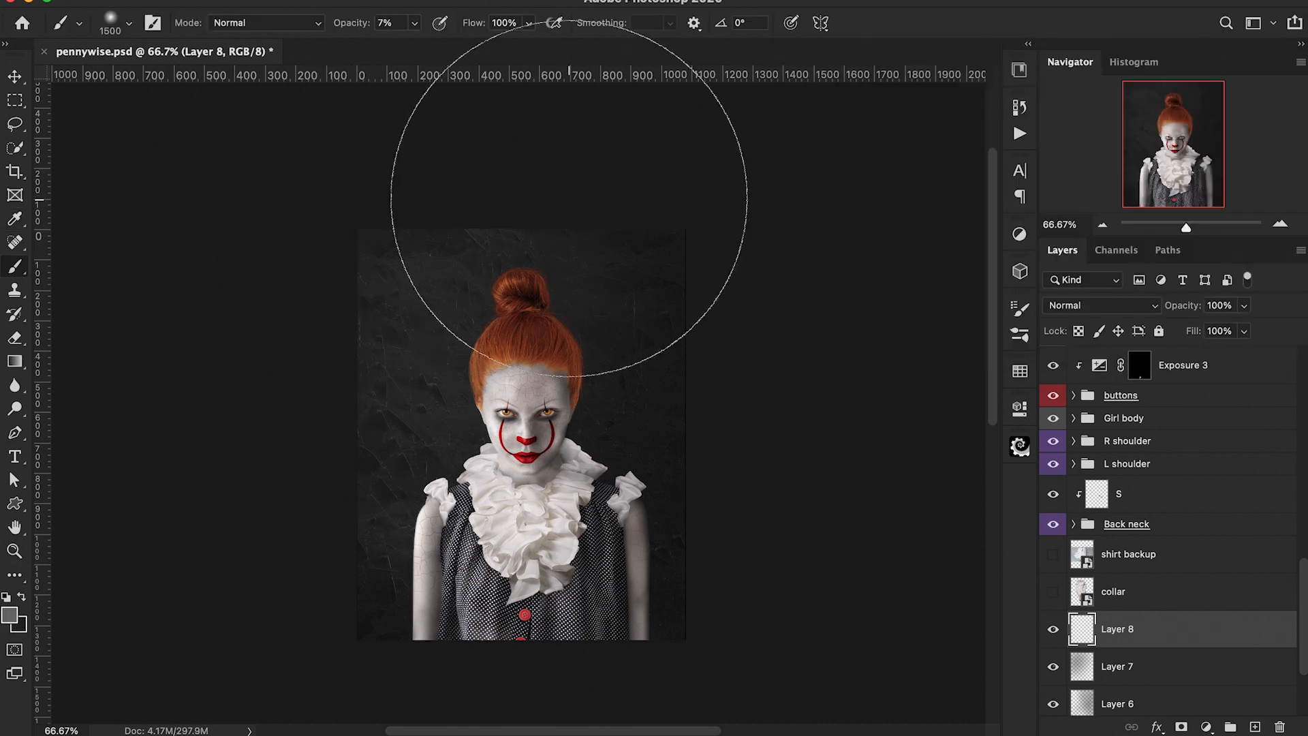
click(273, 461)
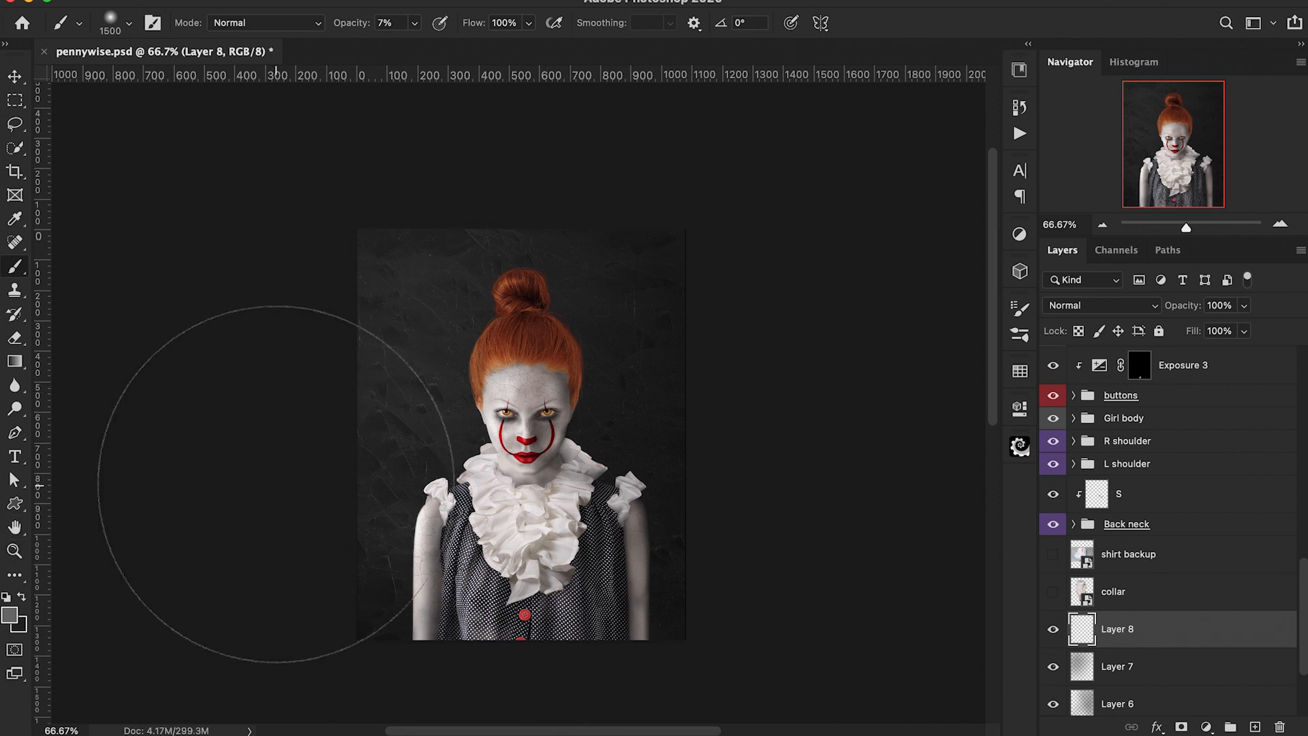
Step: Group the background and painted layers into a group named BG and give it a green colour label
scroll(264, 523, down, 2)
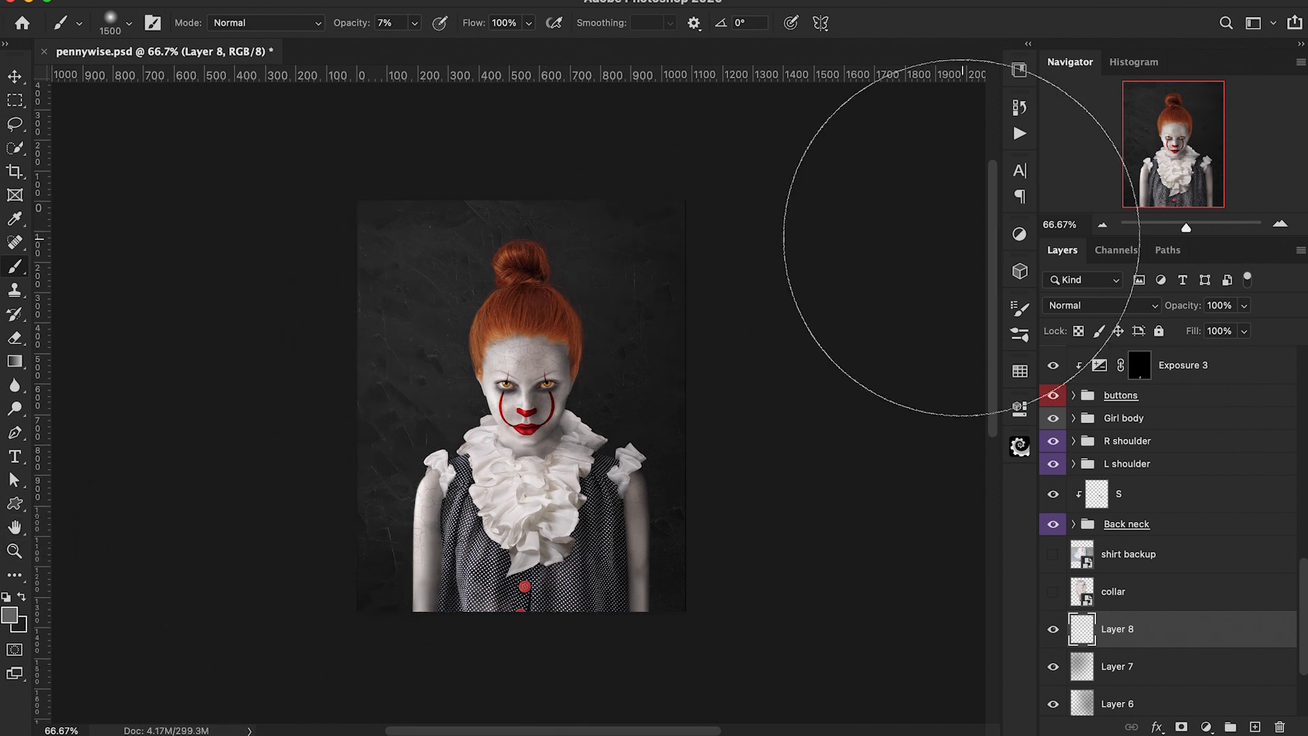
key(e)
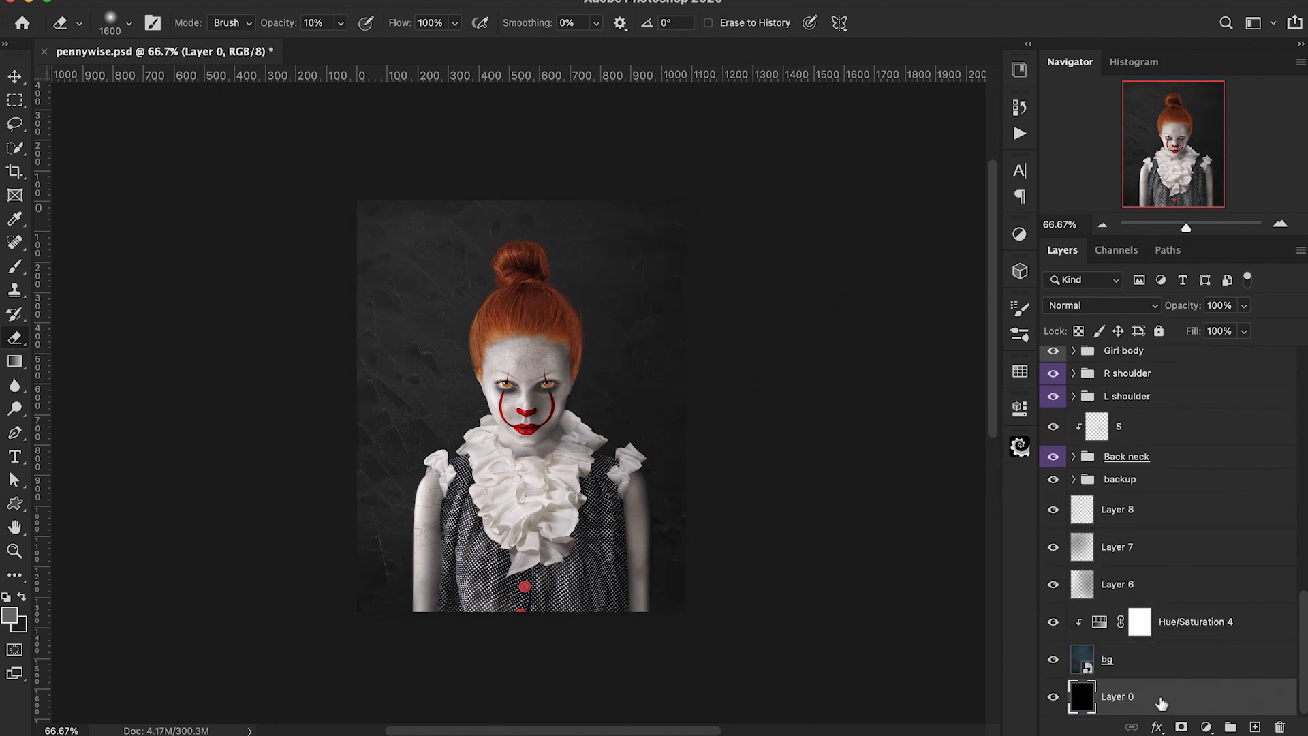
click(1160, 702)
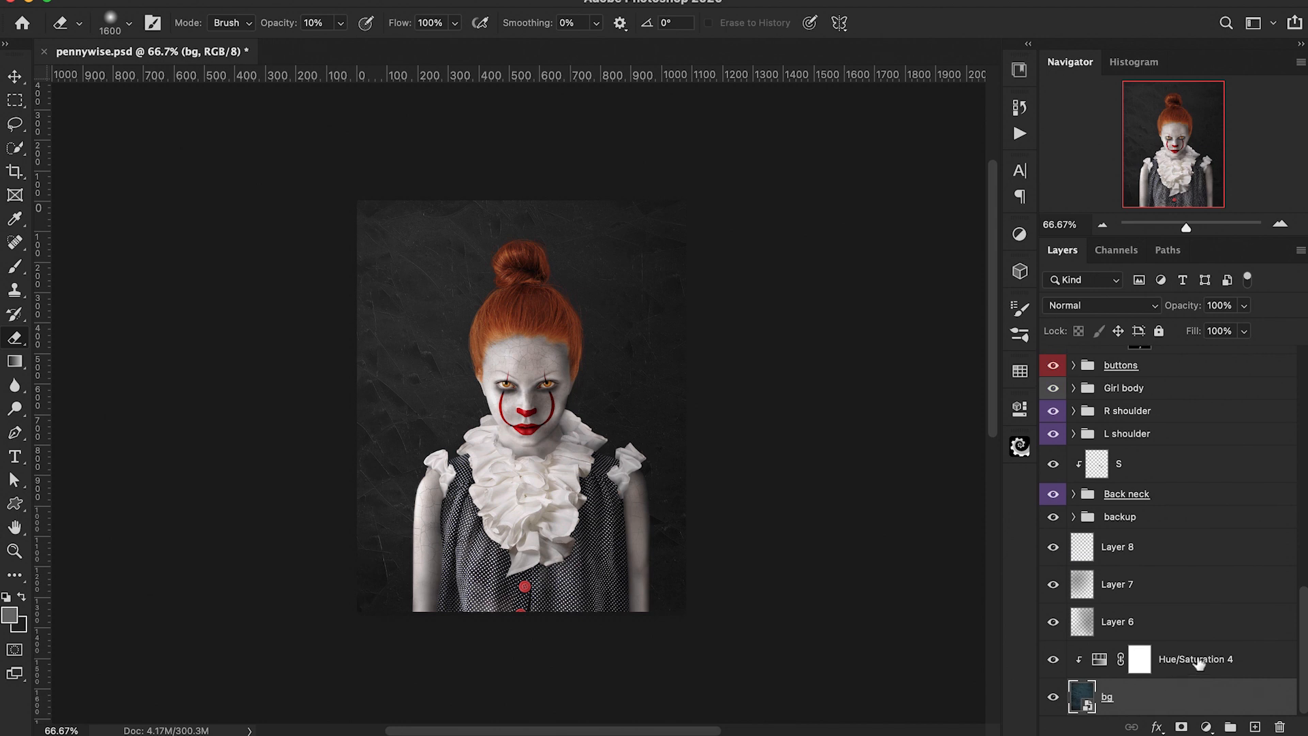
shift+click(1177, 545)
key(ctrl+g)
double_click(1120, 704)
text(BG)
key(Return)
right_click(1049, 708)
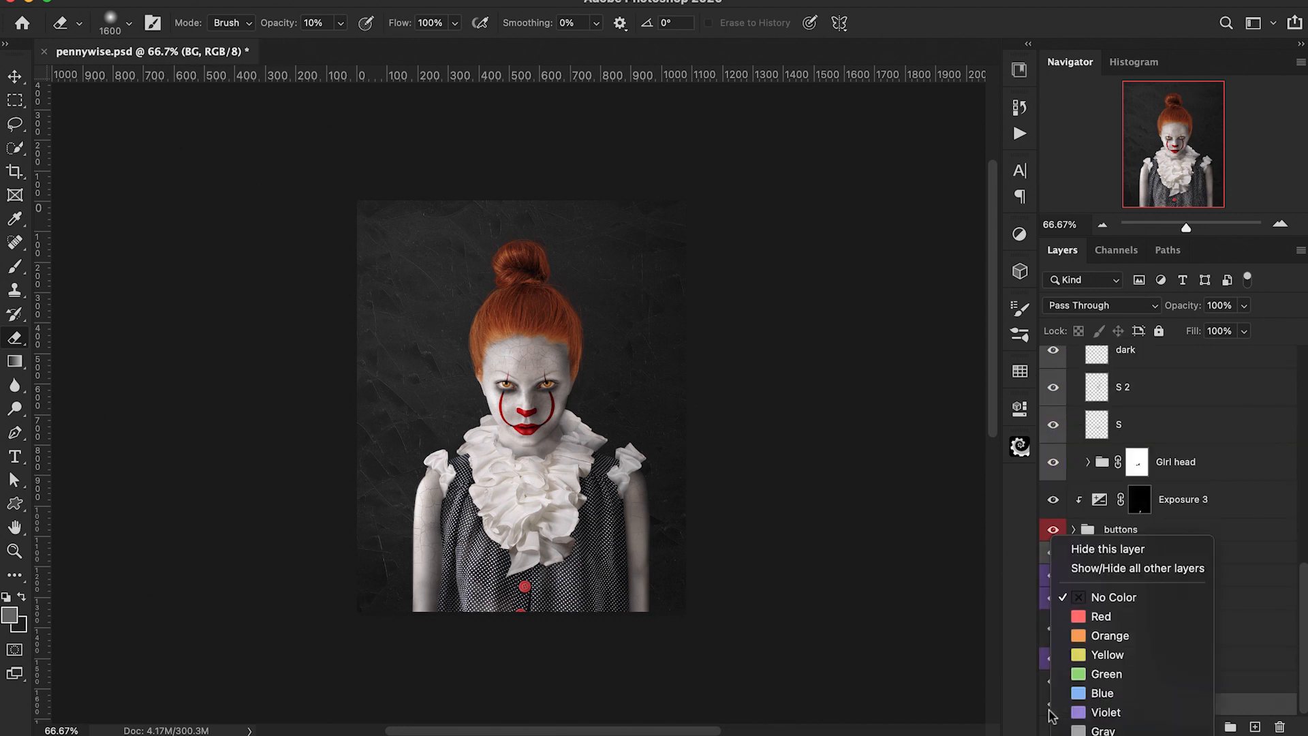
click(1097, 674)
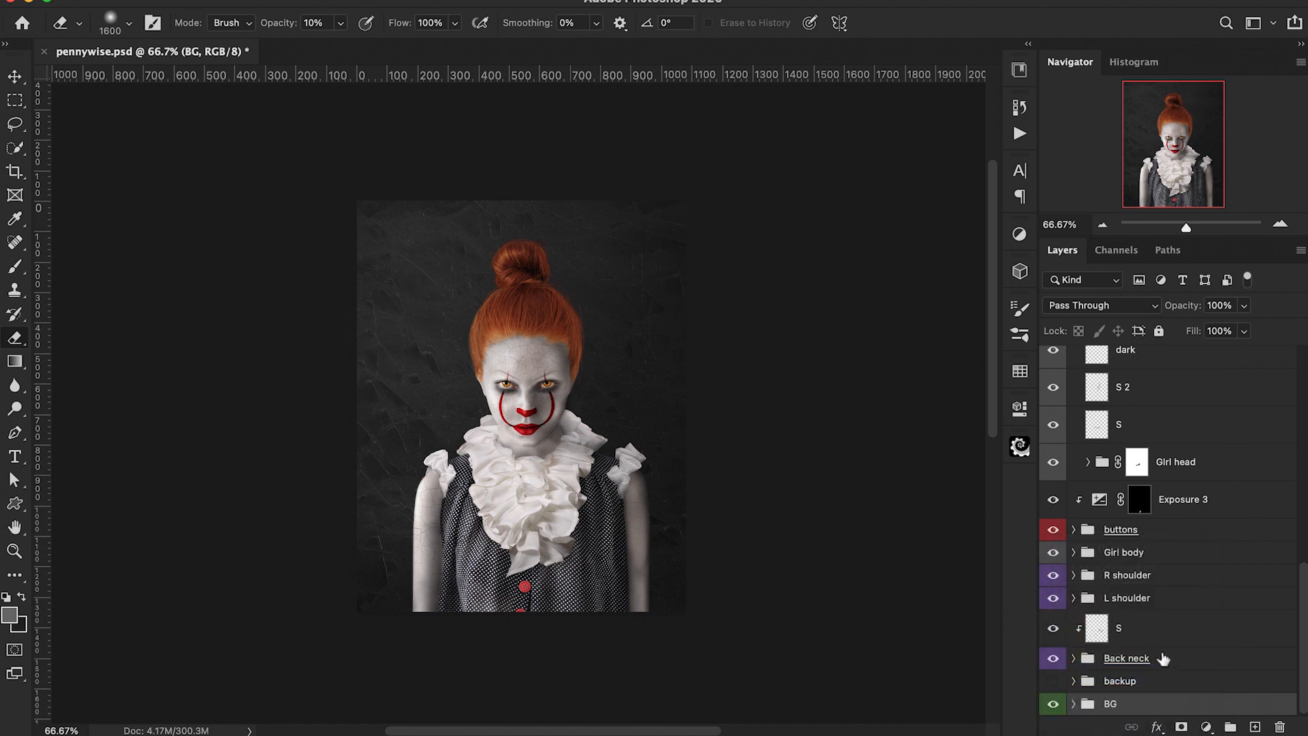
Step: Hide the BG group and delete the crack texture copy 3 layer
click(1052, 704)
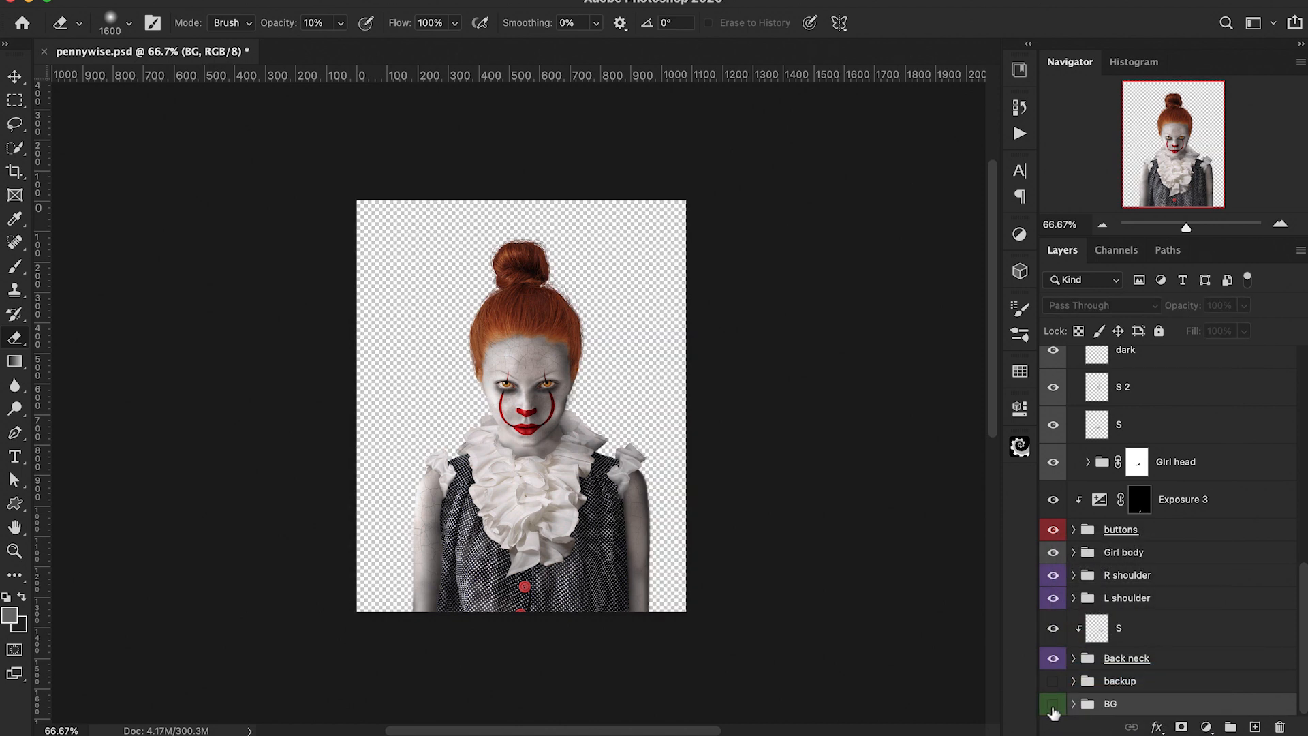
scroll(1213, 630, up, 5)
click(1197, 374)
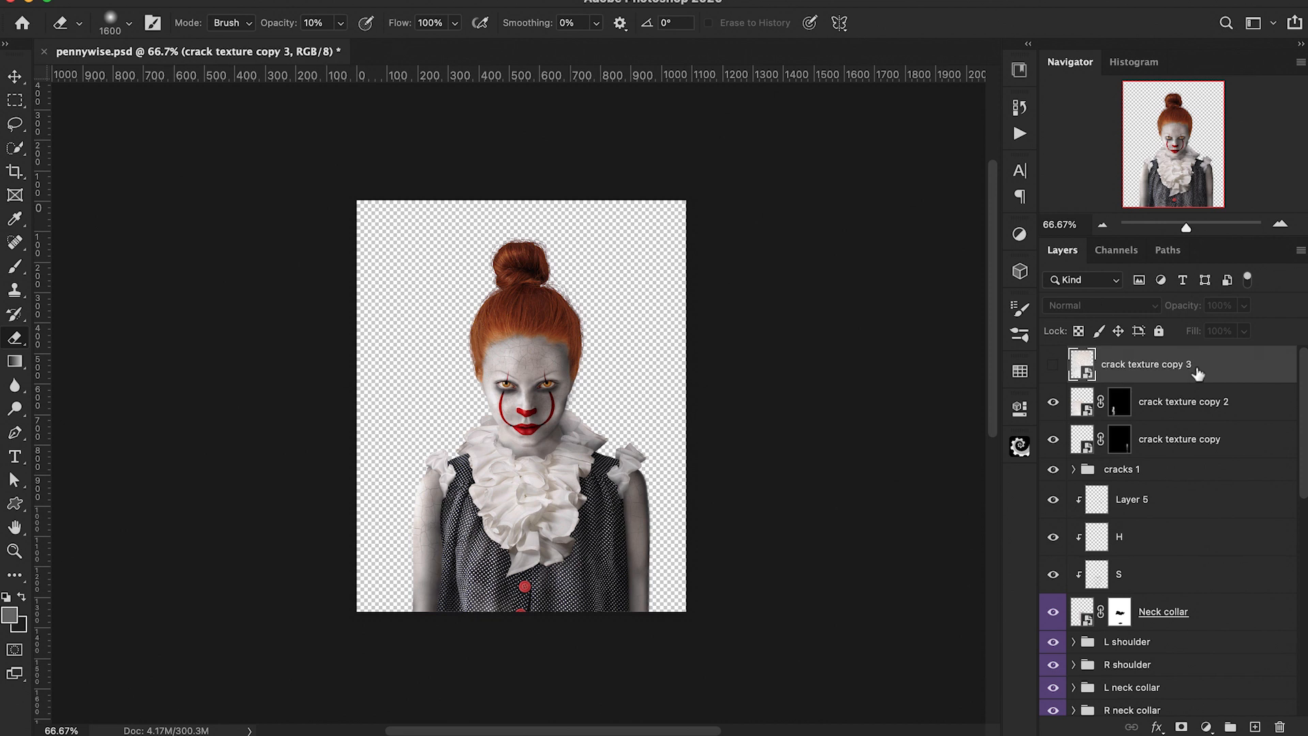
key(BackSpace)
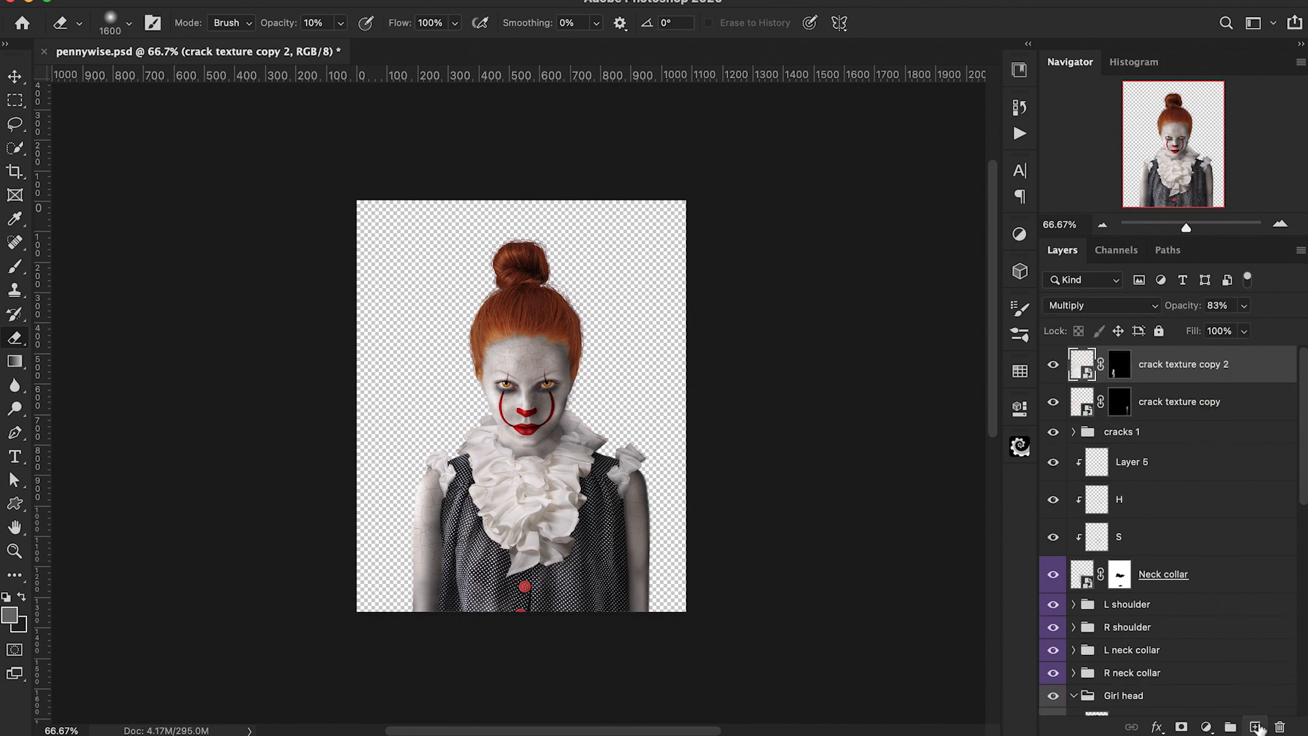
Step: Stamp the visible figure onto a new merged layer, then show the BG group again
click(1255, 727)
key(ctrl+alt+shift+e)
scroll(1192, 525, down, 10)
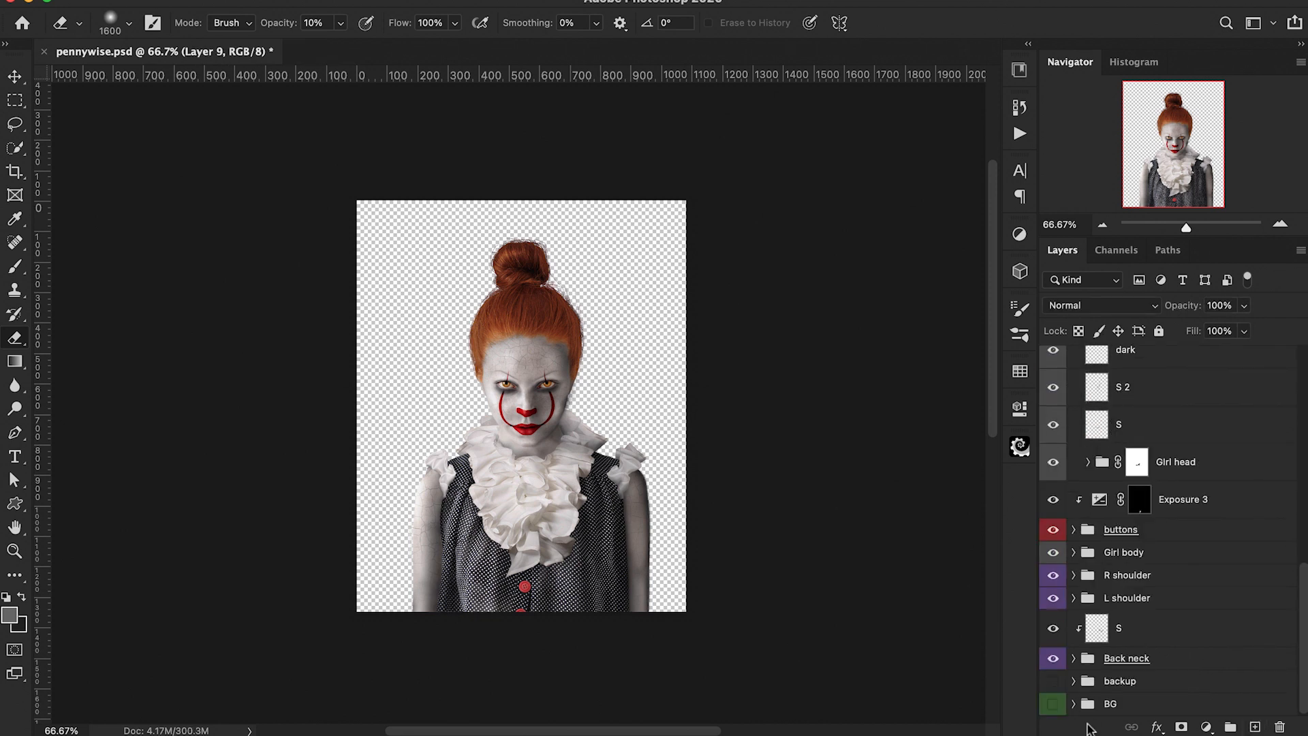
click(1053, 705)
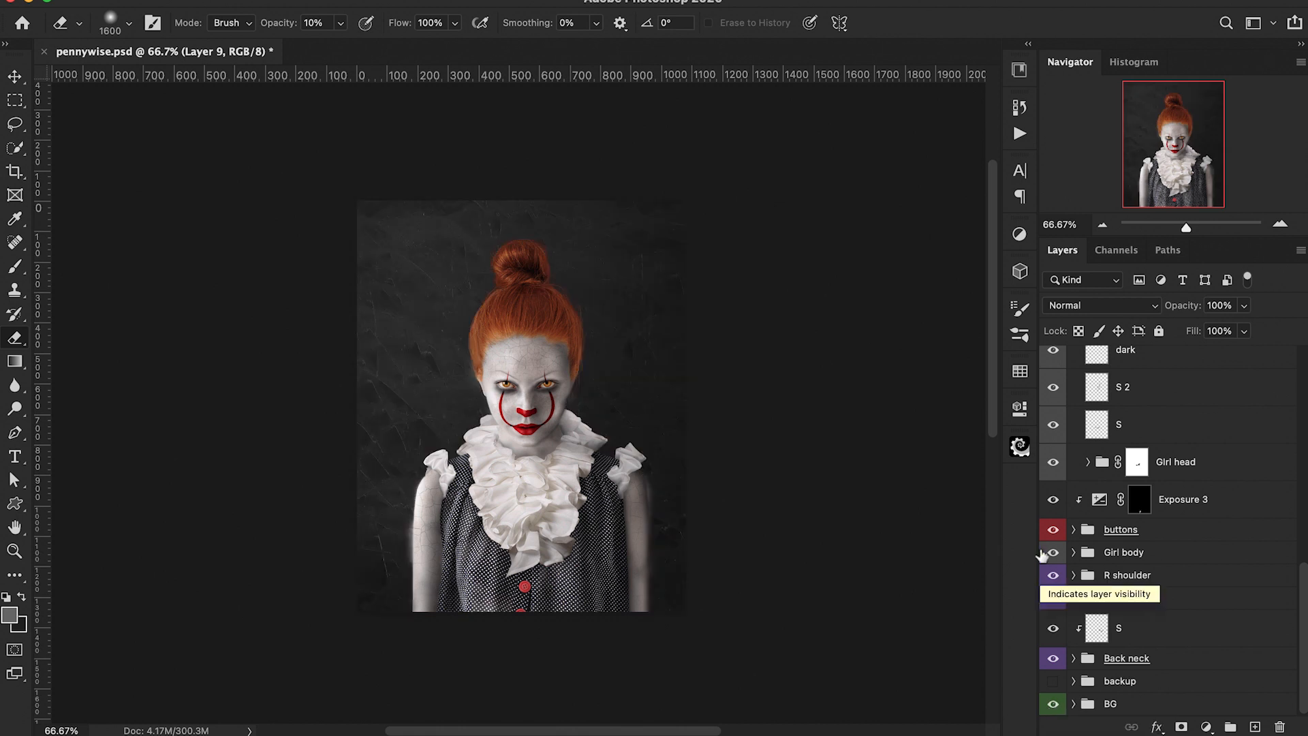
Step: Add a new layer clipped to the stamped figure layer and sample a near-black foreground colour 0b0503
scroll(1053, 579, up, 10)
click(1255, 727)
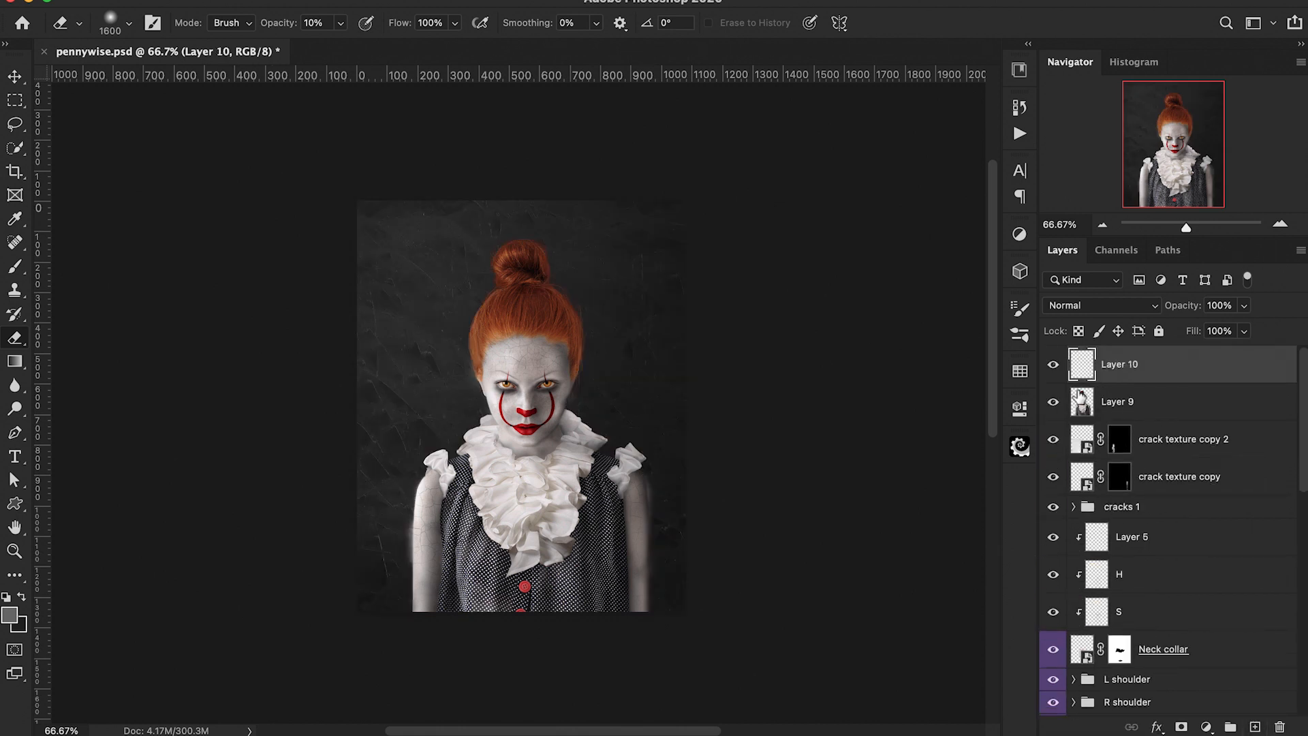
alt+click(1083, 383)
key(bracketleft)
key(bracketleft)
key(bracketleft)
key(bracketleft)
key(bracketleft)
key(bracketleft)
key(bracketleft)
key(bracketleft)
key(bracketleft)
key(bracketleft)
key(bracketleft)
key(bracketleft)
key(bracketleft)
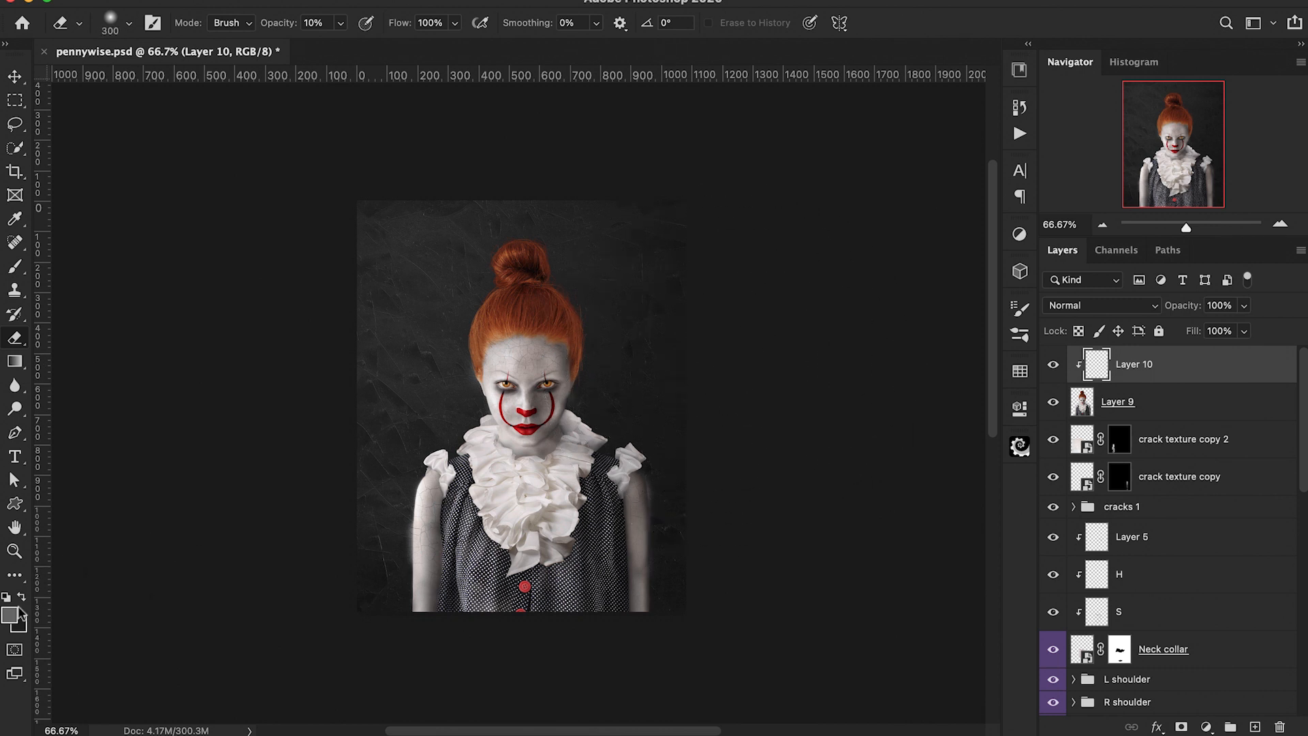
click(15, 614)
click(543, 262)
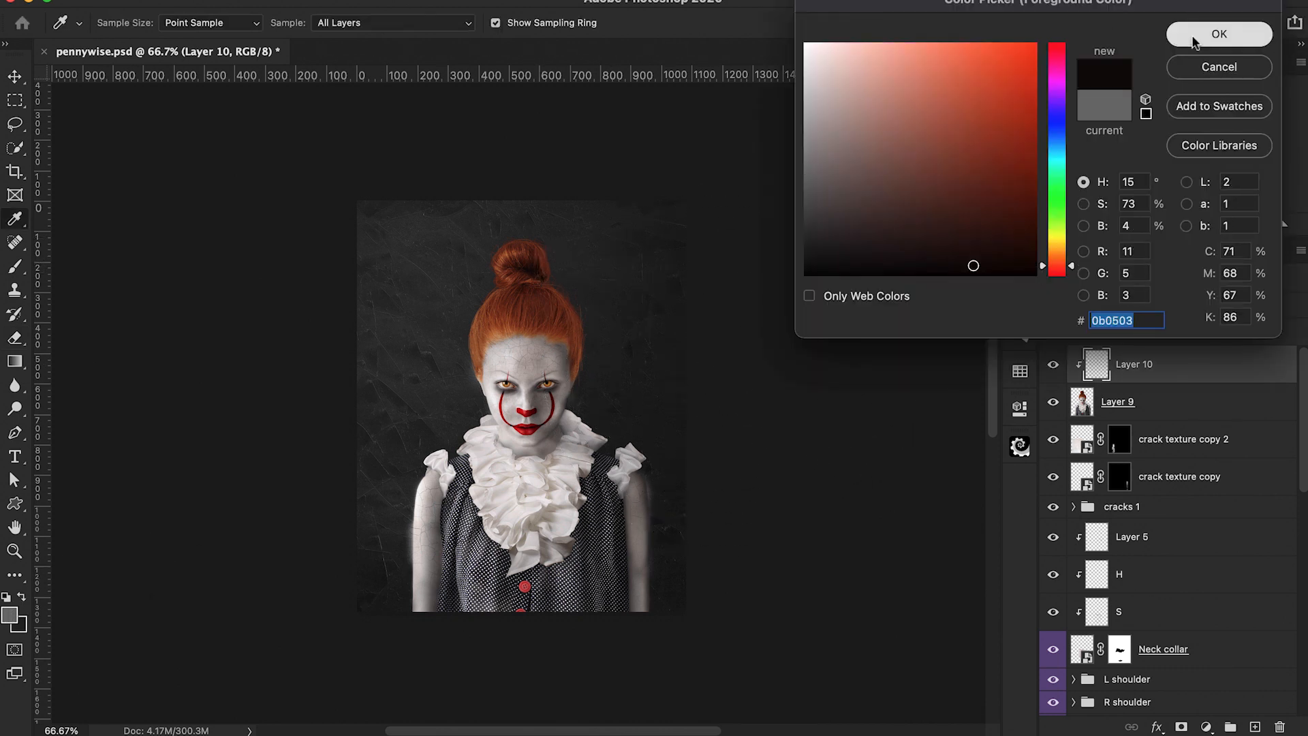
click(1219, 34)
Step: Paint dark shading at 10% brush opacity on the right side of the hair on the clipped layer
key(b)
key(bracketleft)
key(bracketleft)
key(bracketleft)
key(bracketleft)
key(bracketleft)
key(bracketleft)
key(bracketleft)
key(bracketleft)
key(bracketleft)
key(bracketleft)
key(bracketleft)
key(bracketleft)
key(1)
mouse_move(562, 265)
mouse_down()
mouse_move(602, 334)
mouse_move(604, 366)
mouse_move(584, 389)
mouse_move(601, 422)
mouse_move(634, 427)
mouse_move(593, 347)
mouse_up()
Step: Set the clipped shading layer's blend mode to Multiply and paint more darkness on the head and lower right body
key(bracketleft)
key(bracketleft)
key(bracketleft)
key(bracketleft)
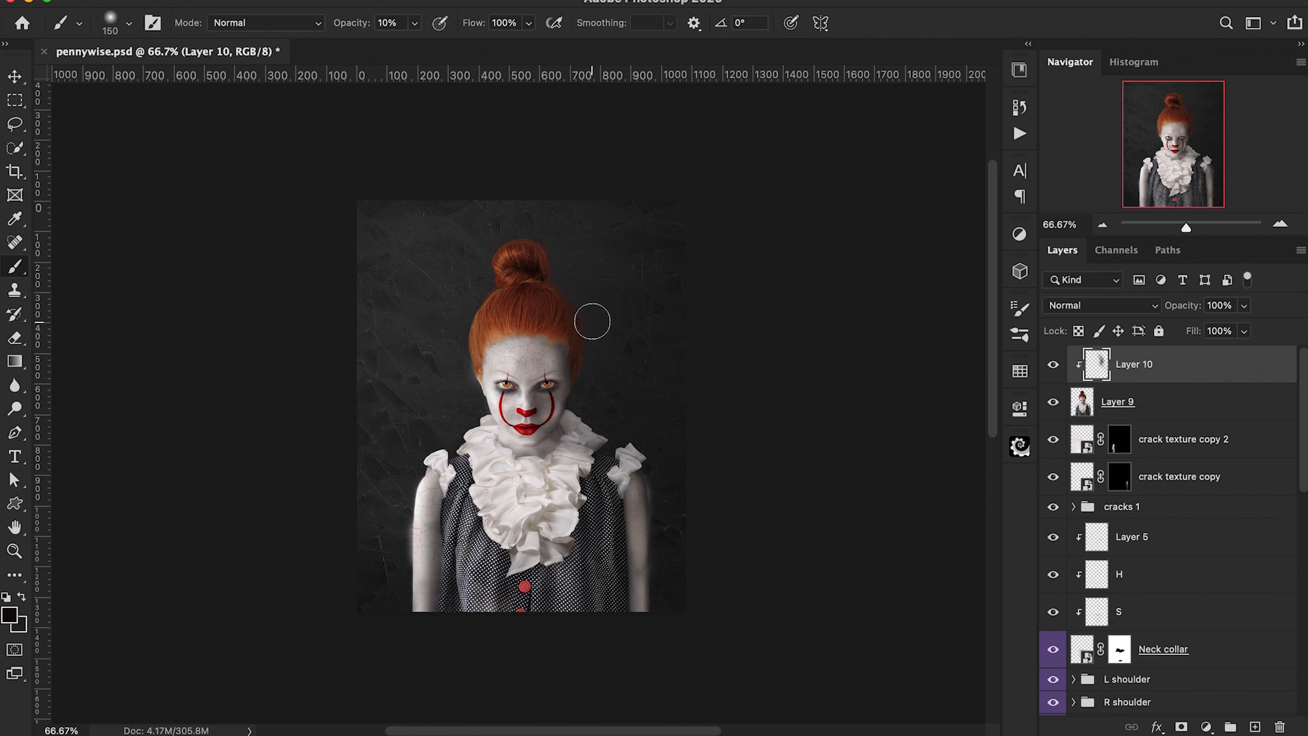
click(1090, 305)
click(1076, 365)
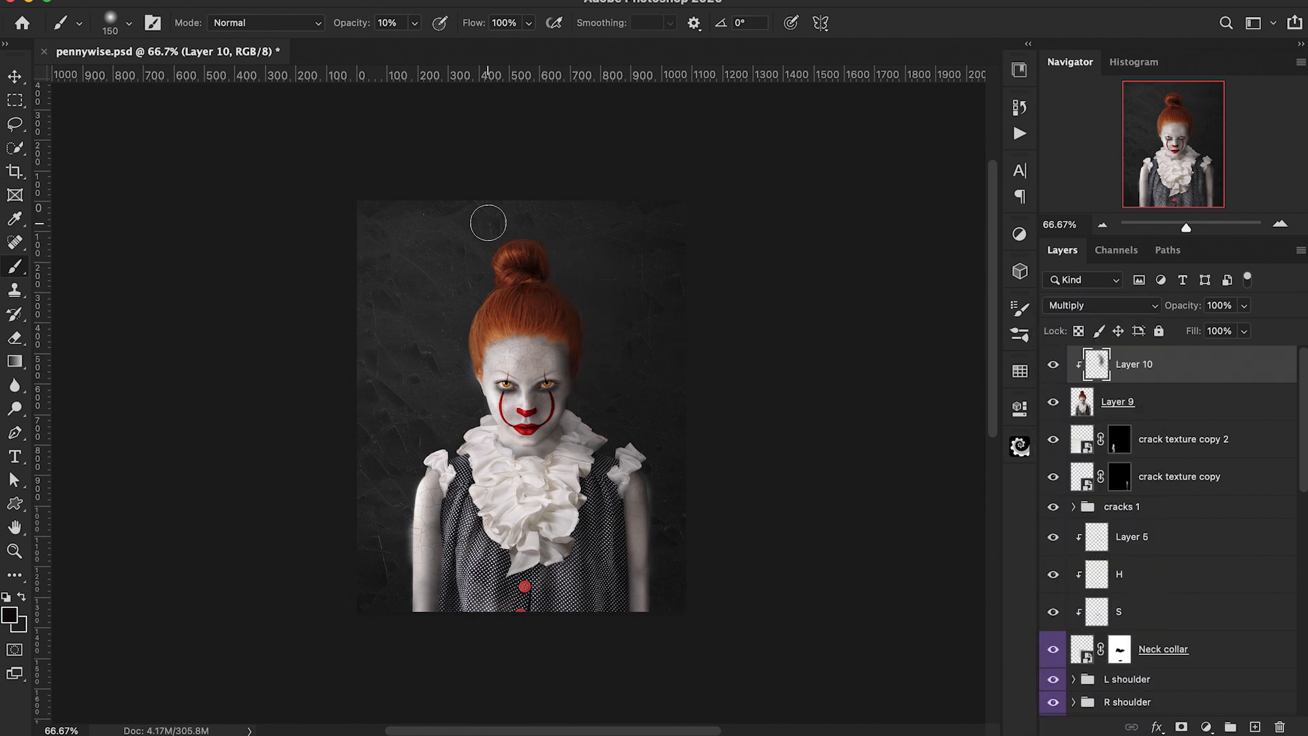
mouse_move(559, 348)
mouse_down()
mouse_move(570, 365)
mouse_move(538, 359)
mouse_up()
mouse_move(618, 562)
mouse_down()
mouse_move(591, 503)
mouse_move(613, 470)
mouse_move(642, 505)
mouse_move(644, 600)
mouse_up()
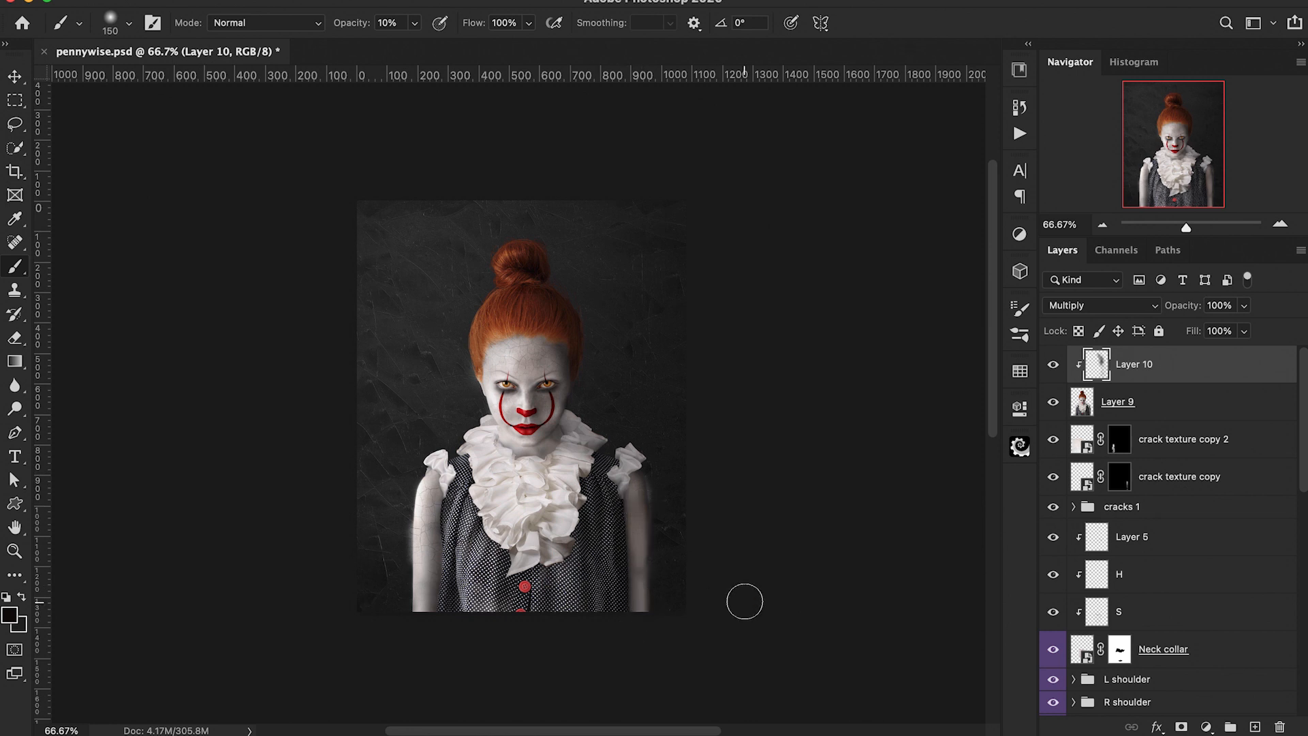
key(ctrl+plus)
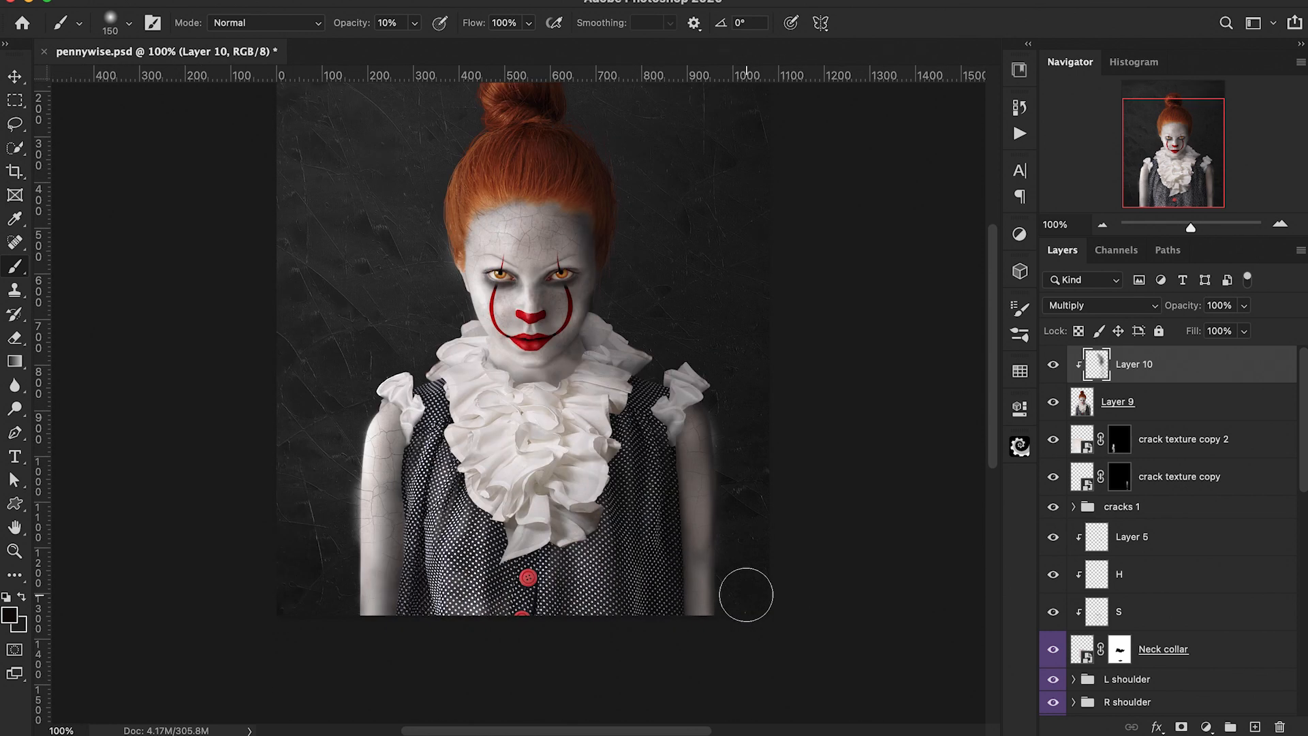
Step: Toggle the visibility of the shading and stamped figure layers to compare the effect
click(1052, 365)
click(1052, 403)
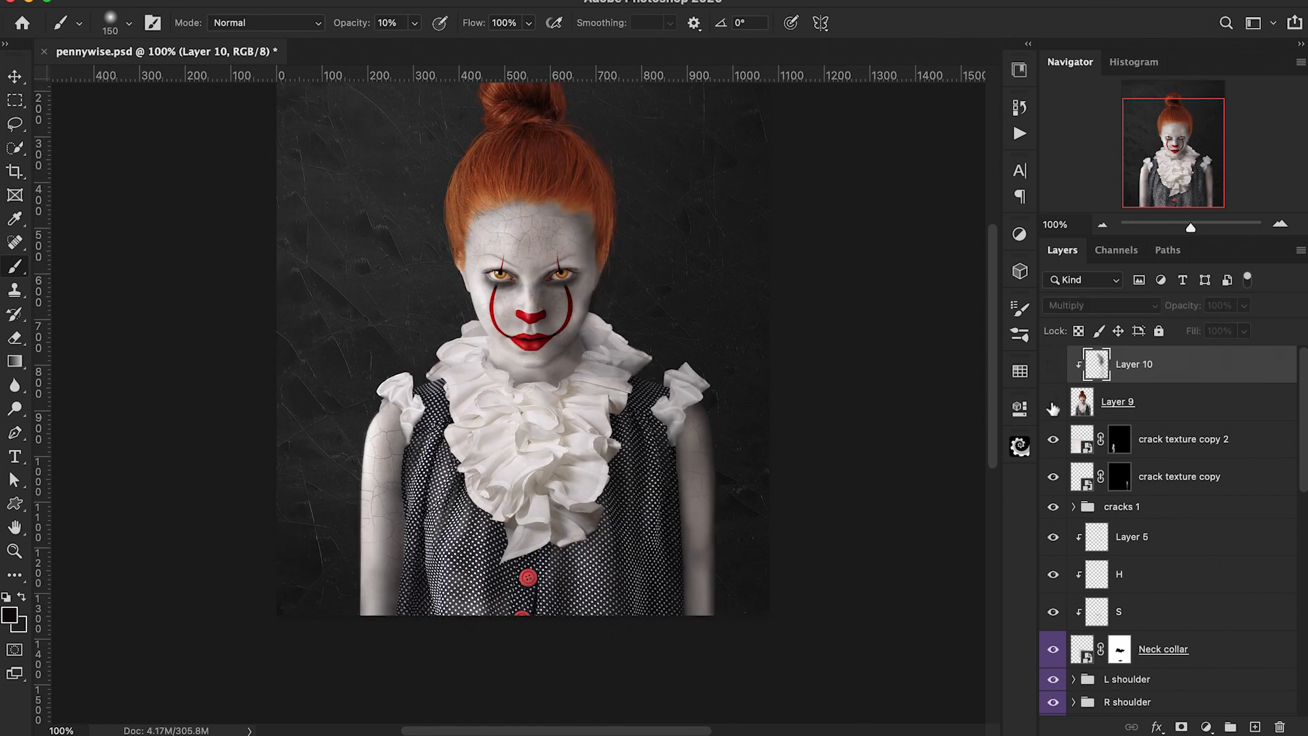
click(1052, 404)
click(1053, 403)
click(1052, 403)
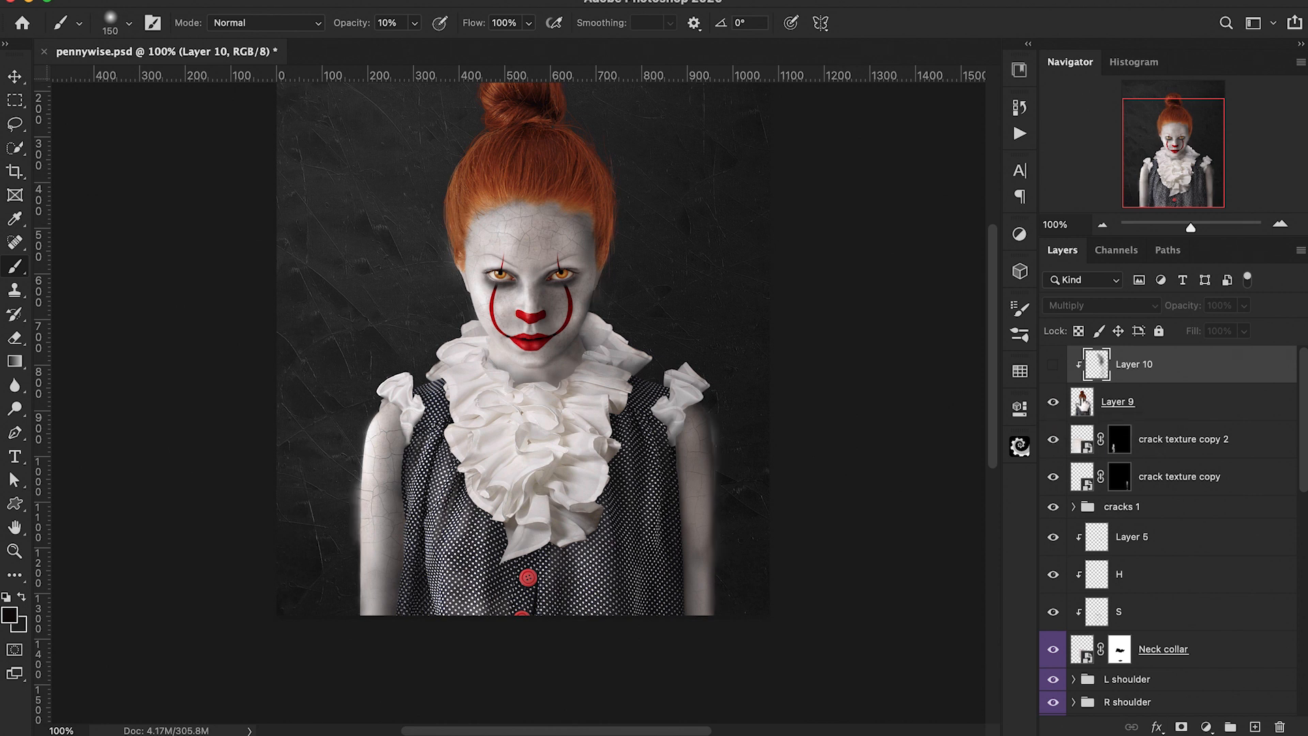
Step: Select the stamped figure layer and erase along the edge of the figure's left arm
click(1089, 402)
key(e)
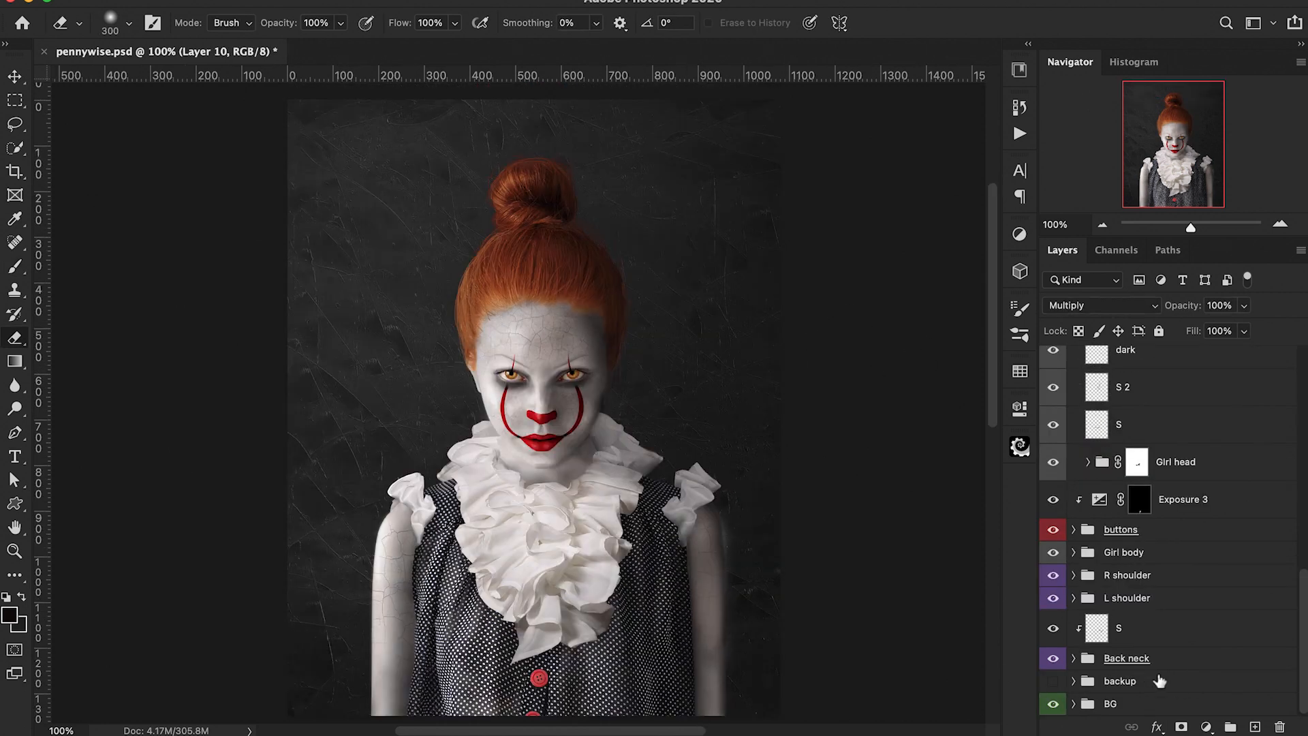
click(1166, 705)
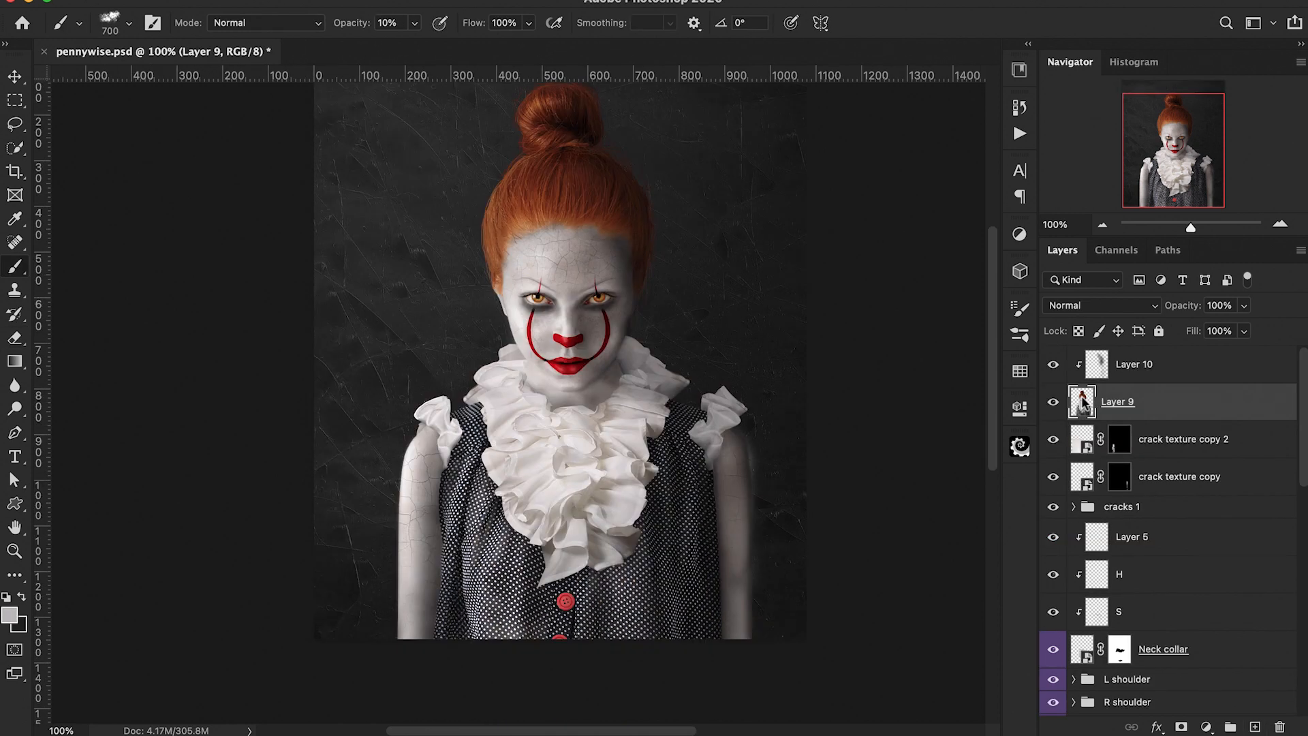
drag(777, 434, 783, 583)
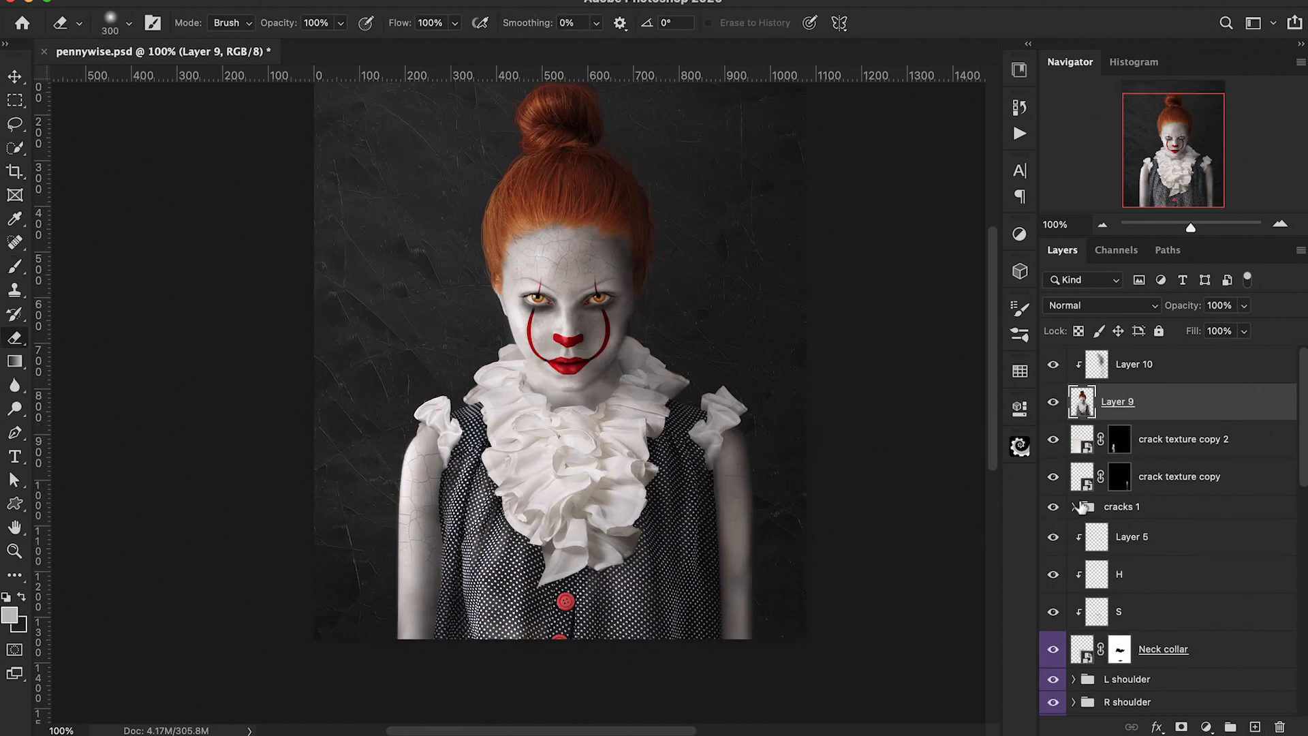
Step: Add a new layer above the BG group and paint grey with a textured brush beside the figure's body
scroll(1130, 438, down, 10)
click(1081, 677)
key(b)
mouse_move(747, 550)
mouse_down()
mouse_move(681, 451)
mouse_move(684, 587)
mouse_move(688, 518)
mouse_move(669, 498)
mouse_move(650, 364)
mouse_up()
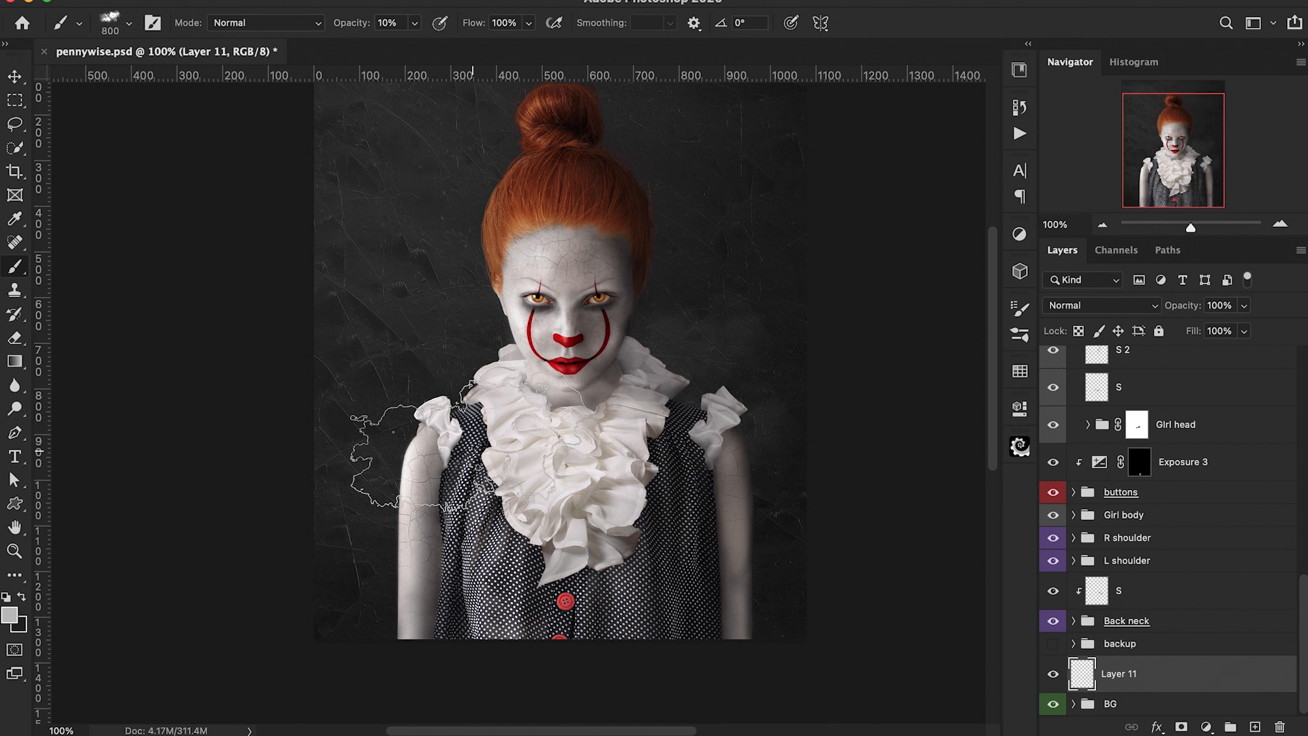
Step: Lower the new textured layer's opacity to 86%
key(bracketright)
key(bracketright)
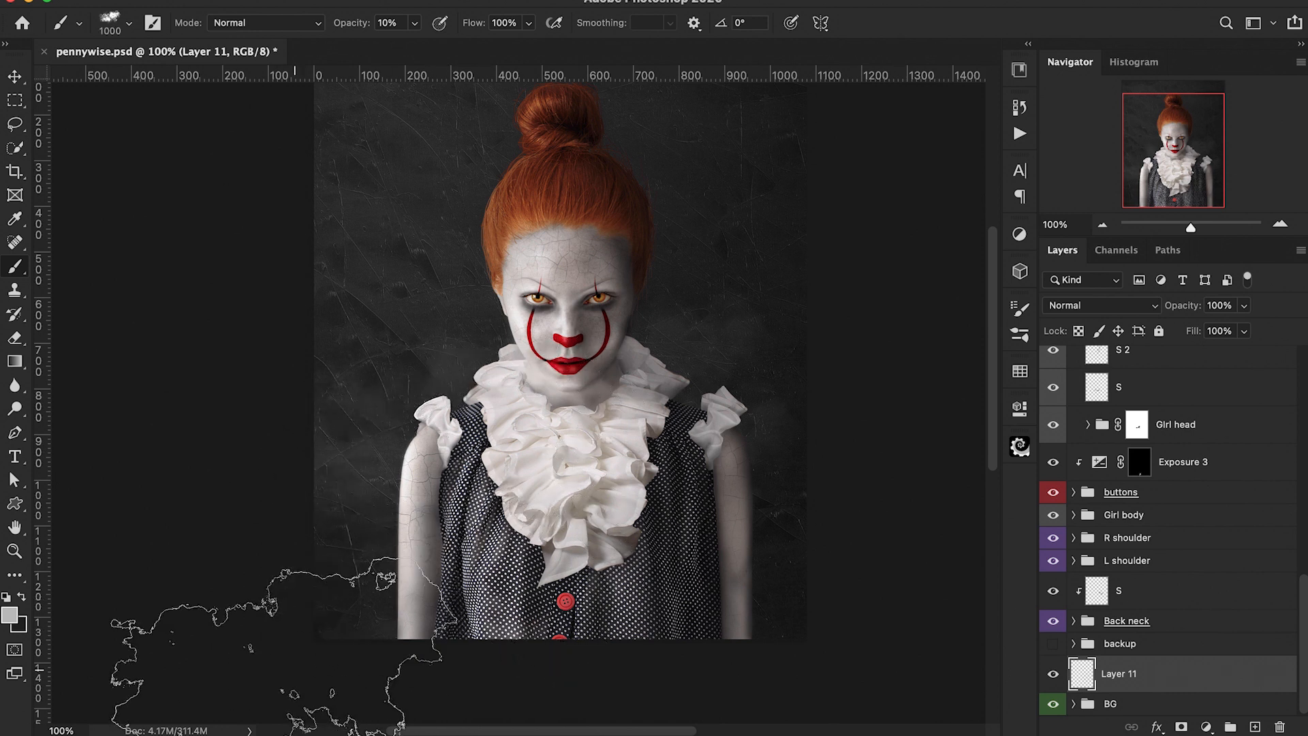
scroll(273, 660, down, 4)
scroll(272, 661, right, 2)
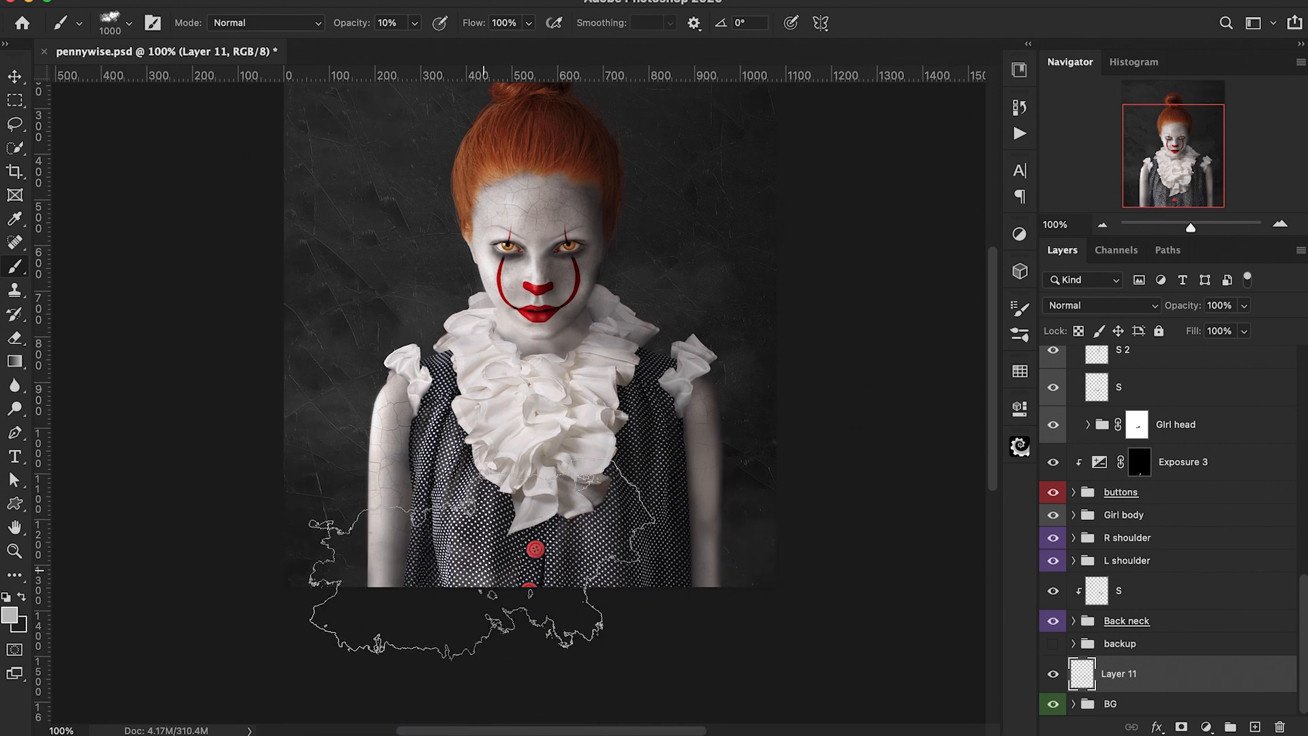
scroll(477, 374, right, 10)
scroll(477, 375, up, 2)
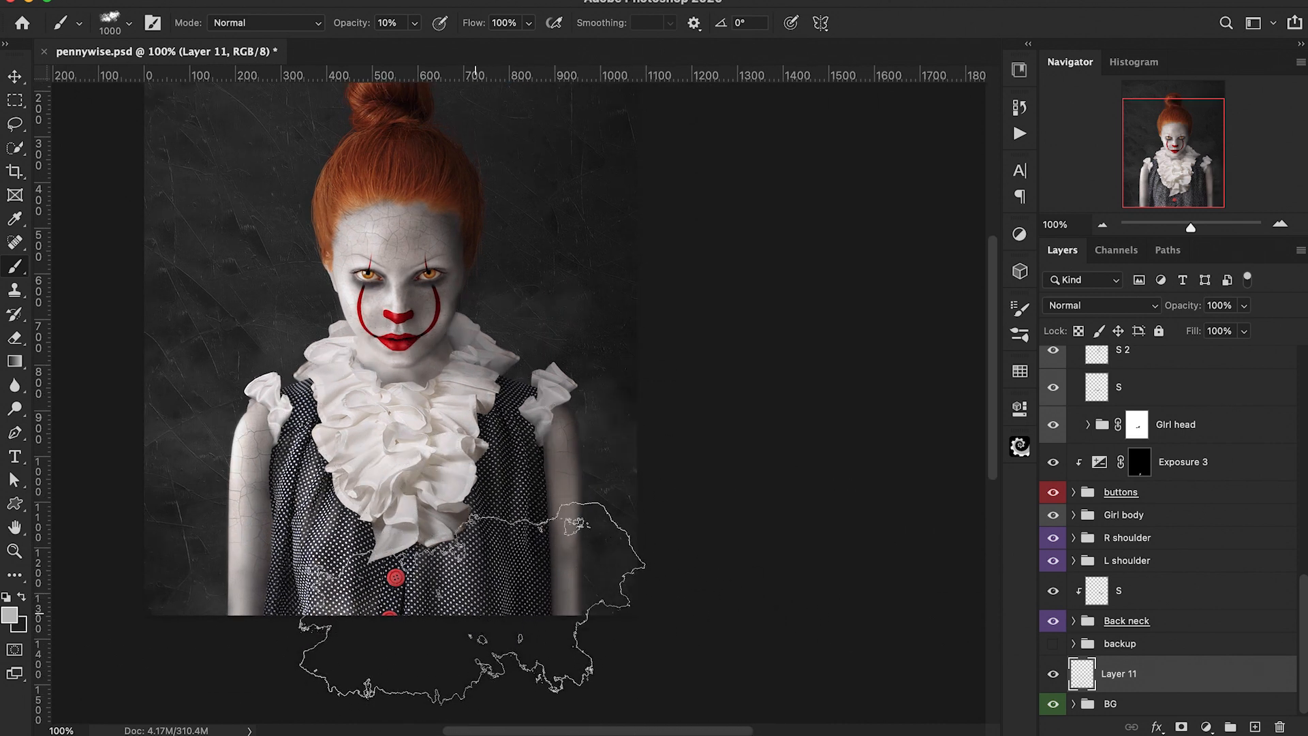
key(super+minus)
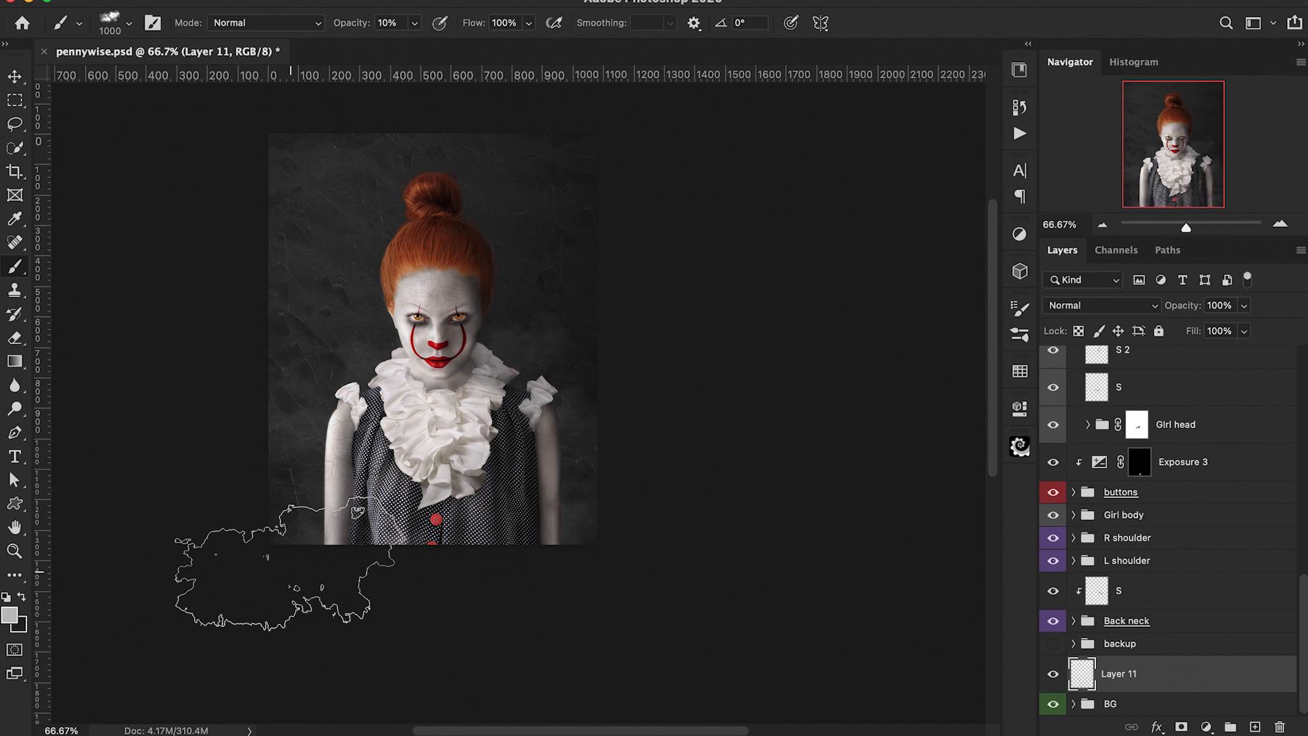
scroll(283, 579, left, 9)
scroll(283, 578, up, 4)
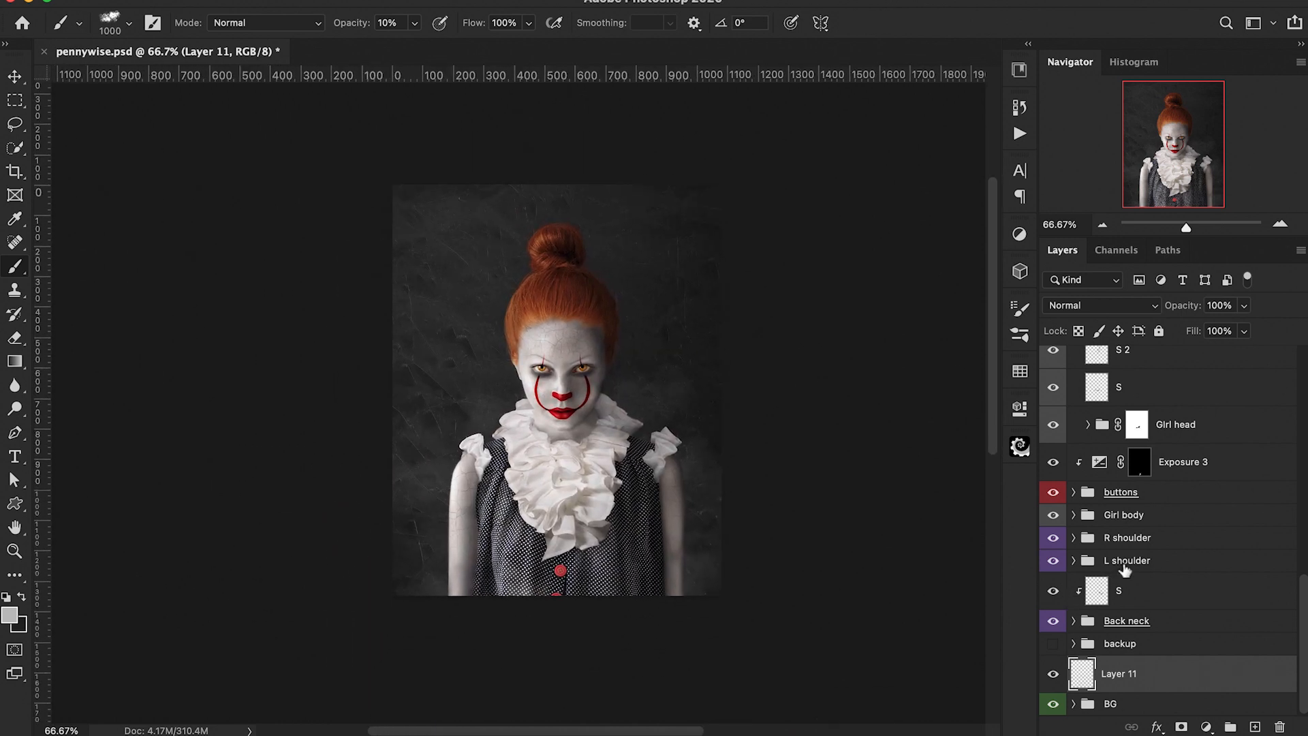
drag(1186, 306, 1174, 310)
Step: Stamp all visible layers into a new top layer and convert it to a smart object
scroll(1246, 559, up, 6)
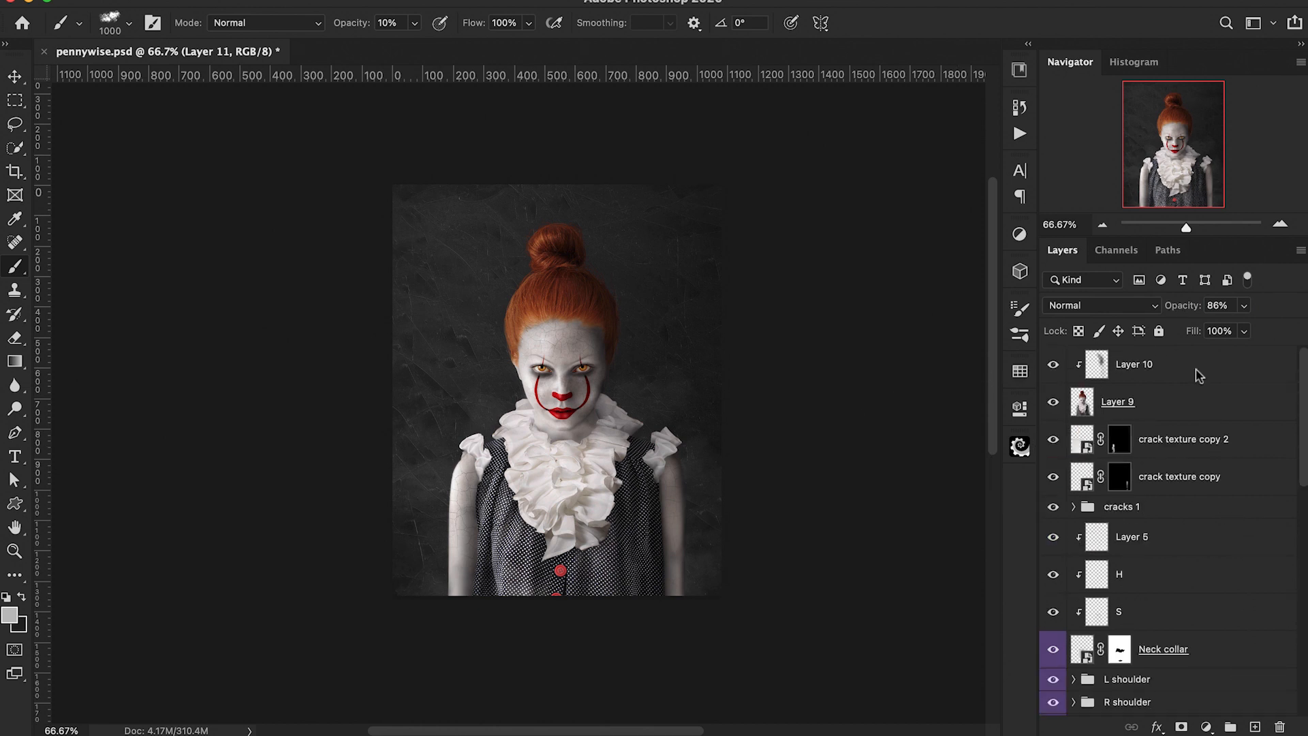
key(alt+shift+super+n)
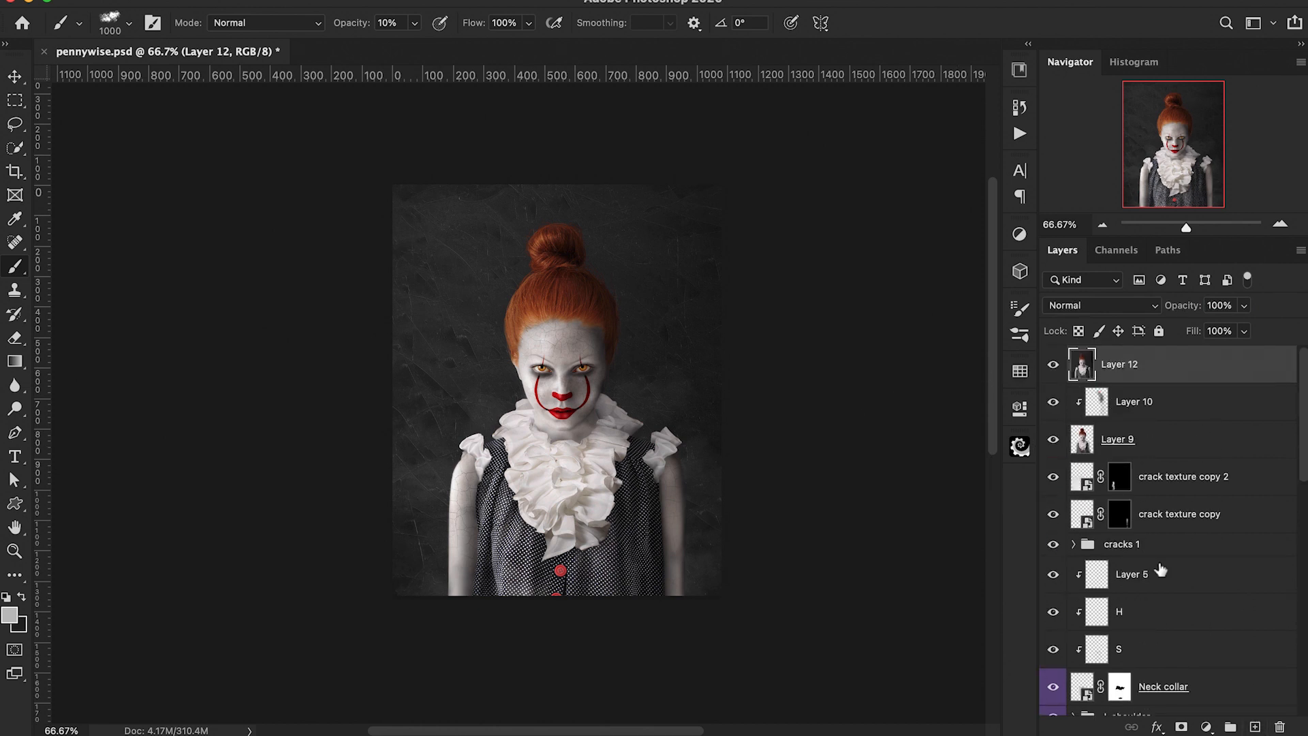
right_click(1153, 374)
click(1035, 651)
Step: Open the Camera Raw Filter on the top smart object and set Contrast +12, Whites +12 and Saturation +4
click(425, 1)
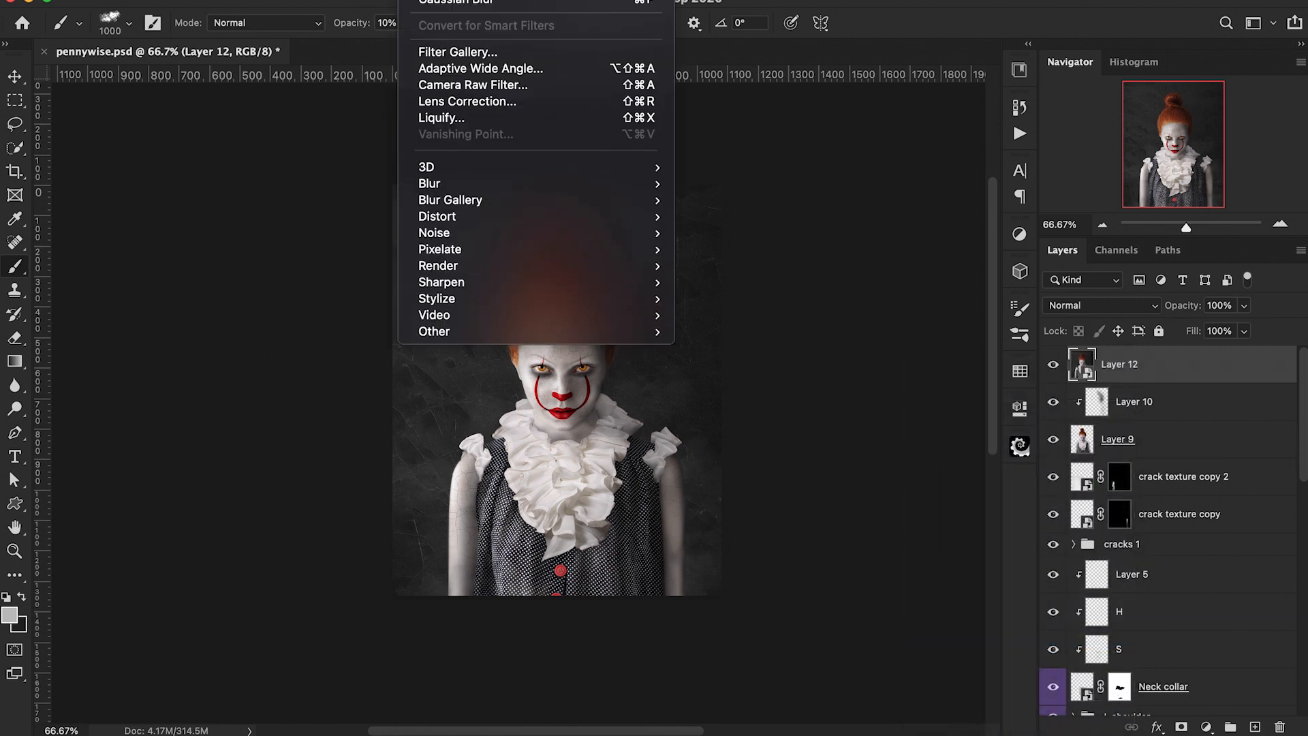
click(446, 84)
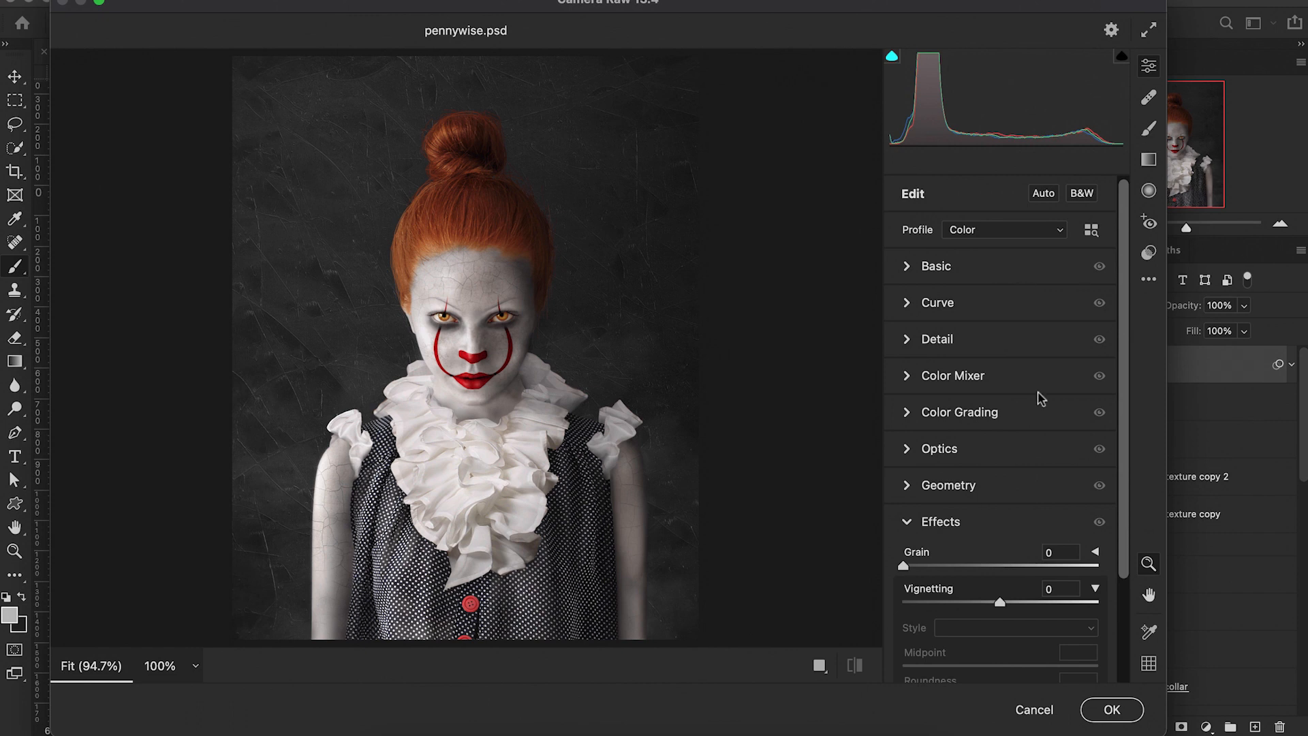
click(911, 273)
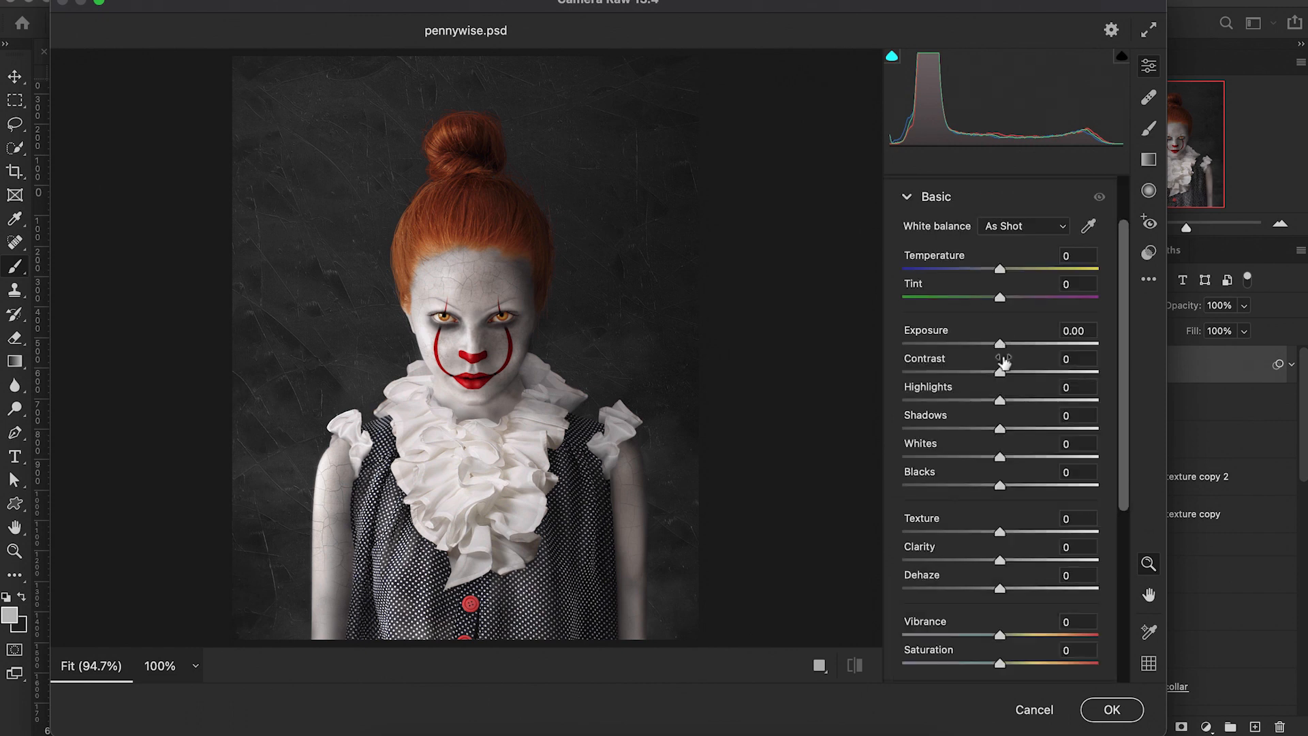
drag(1000, 373, 1012, 373)
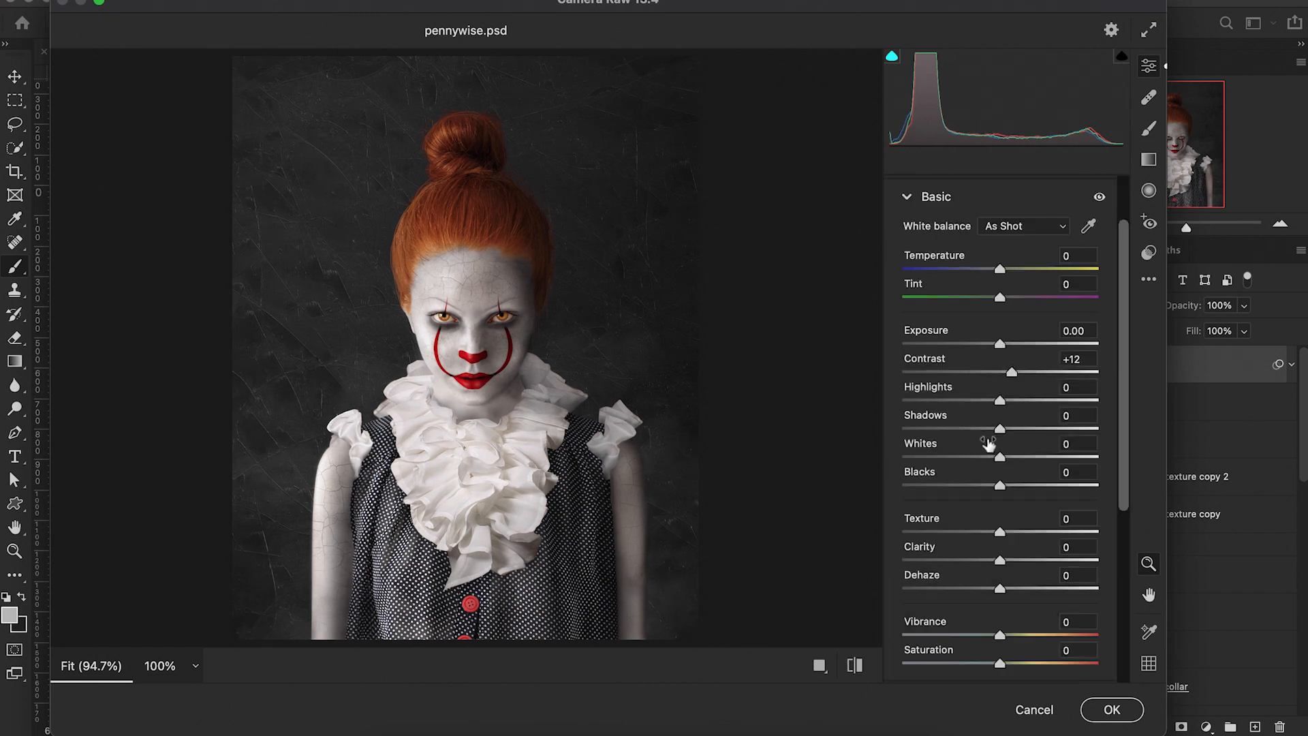
drag(998, 457, 1013, 463)
scroll(1008, 524, down, 3)
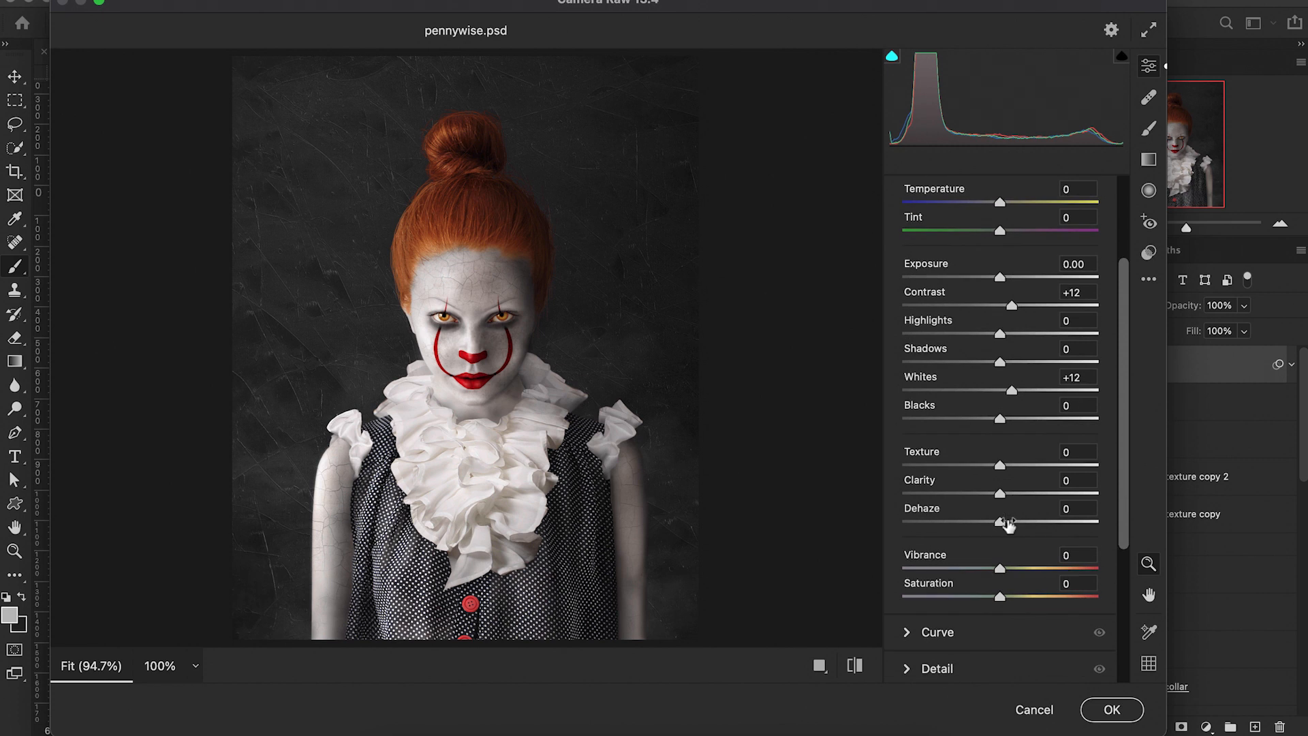
drag(1000, 599, 1006, 608)
Step: In the Color Mixer, raise Oranges luminance to +5 and Yellows saturation to +10
scroll(994, 518, down, 5)
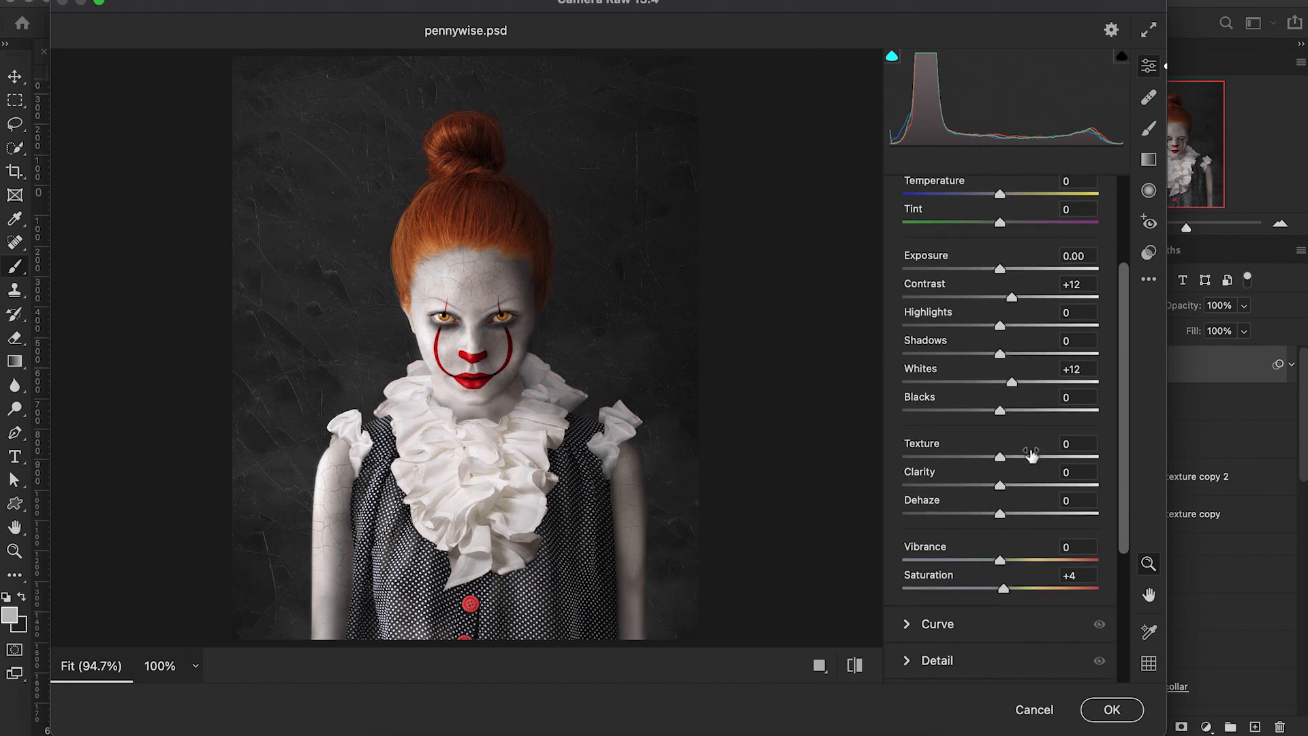
scroll(994, 524, down, 3)
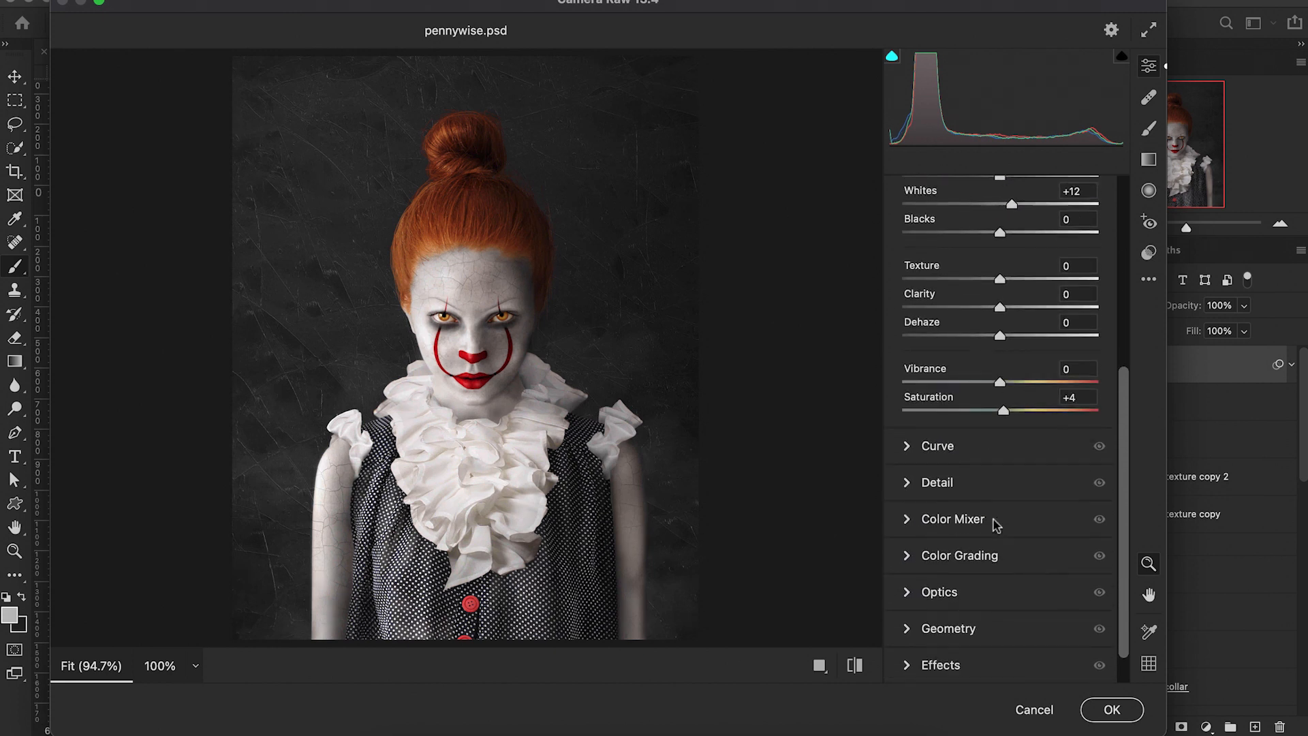
scroll(954, 538, down, 1)
click(907, 505)
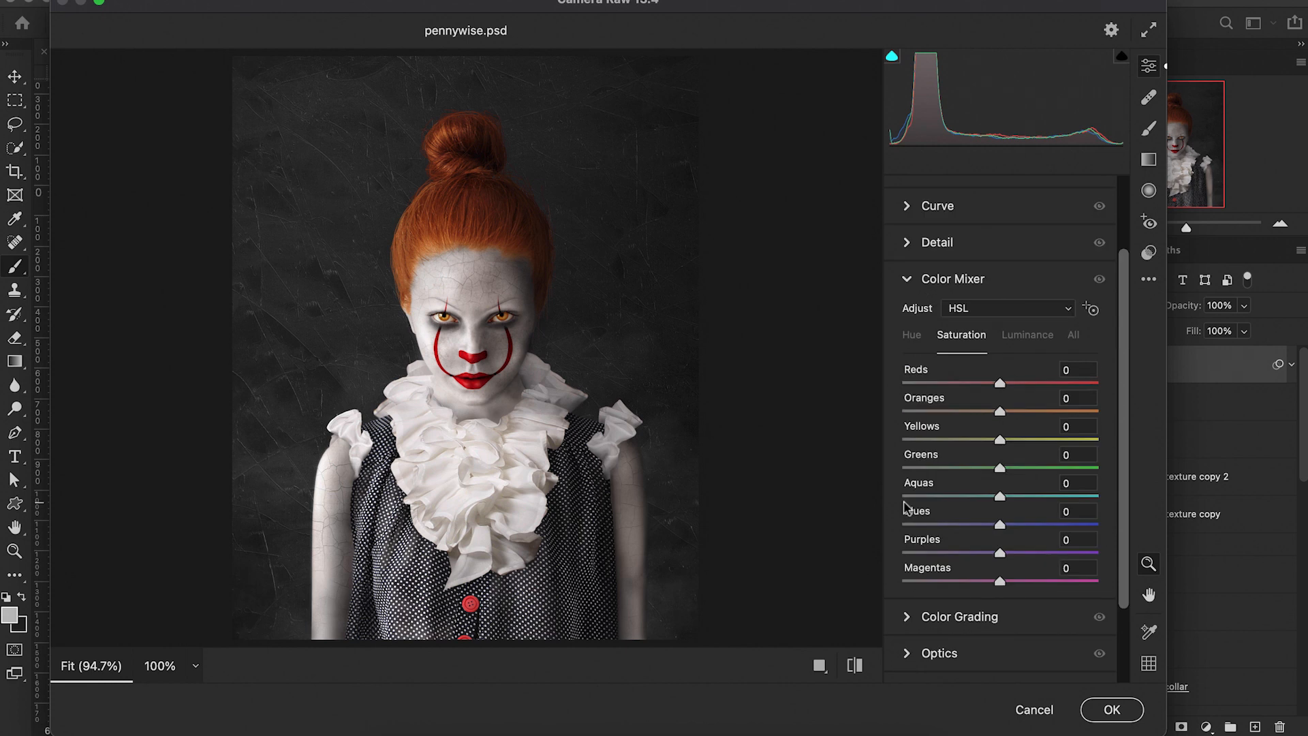
click(1025, 336)
drag(1000, 416, 1010, 417)
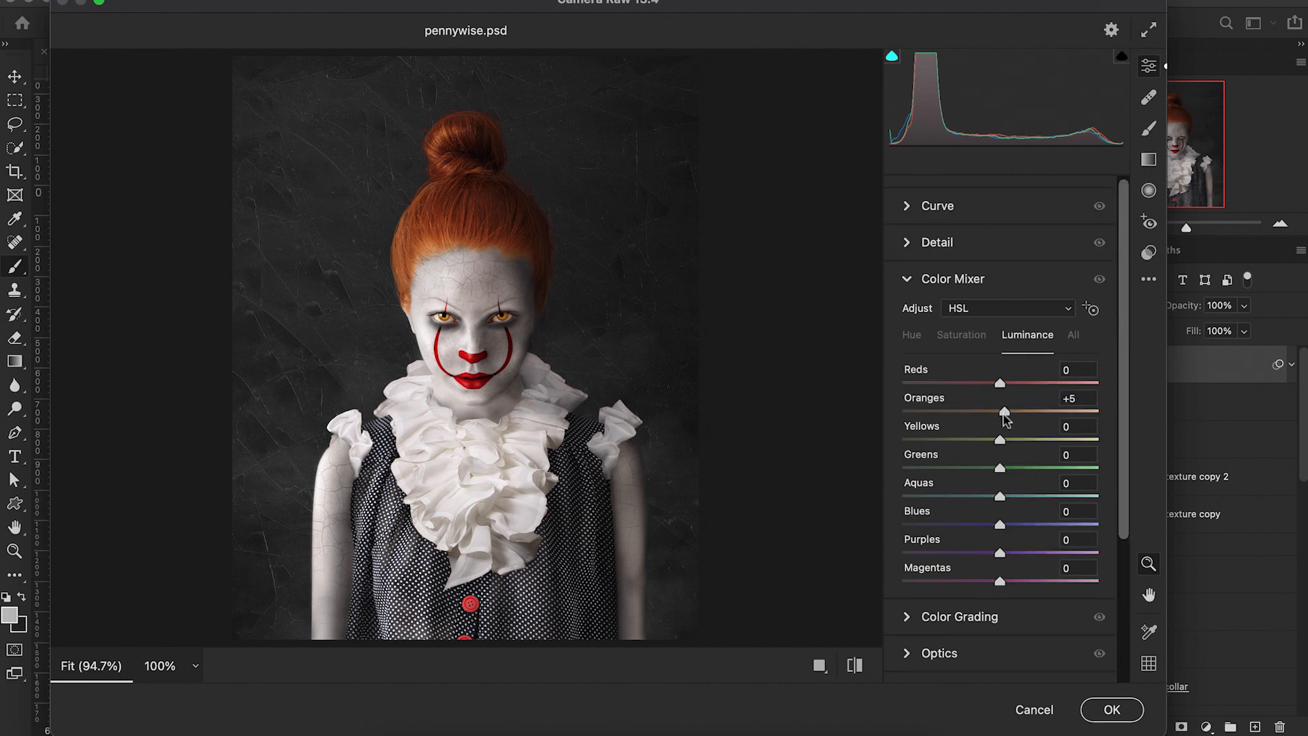
drag(999, 415, 1002, 417)
drag(1001, 442, 1006, 442)
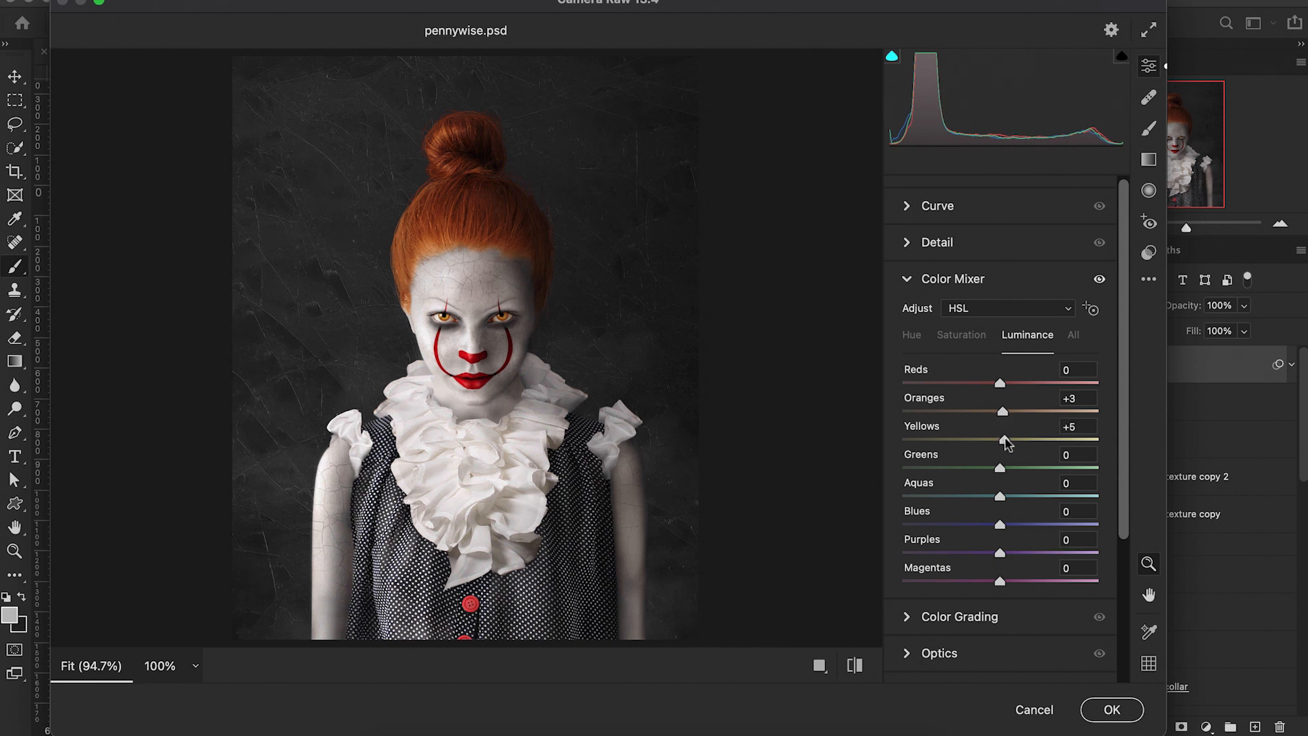
click(974, 334)
mouse_move(1001, 442)
mouse_down()
mouse_move(1060, 453)
mouse_move(1013, 447)
mouse_up()
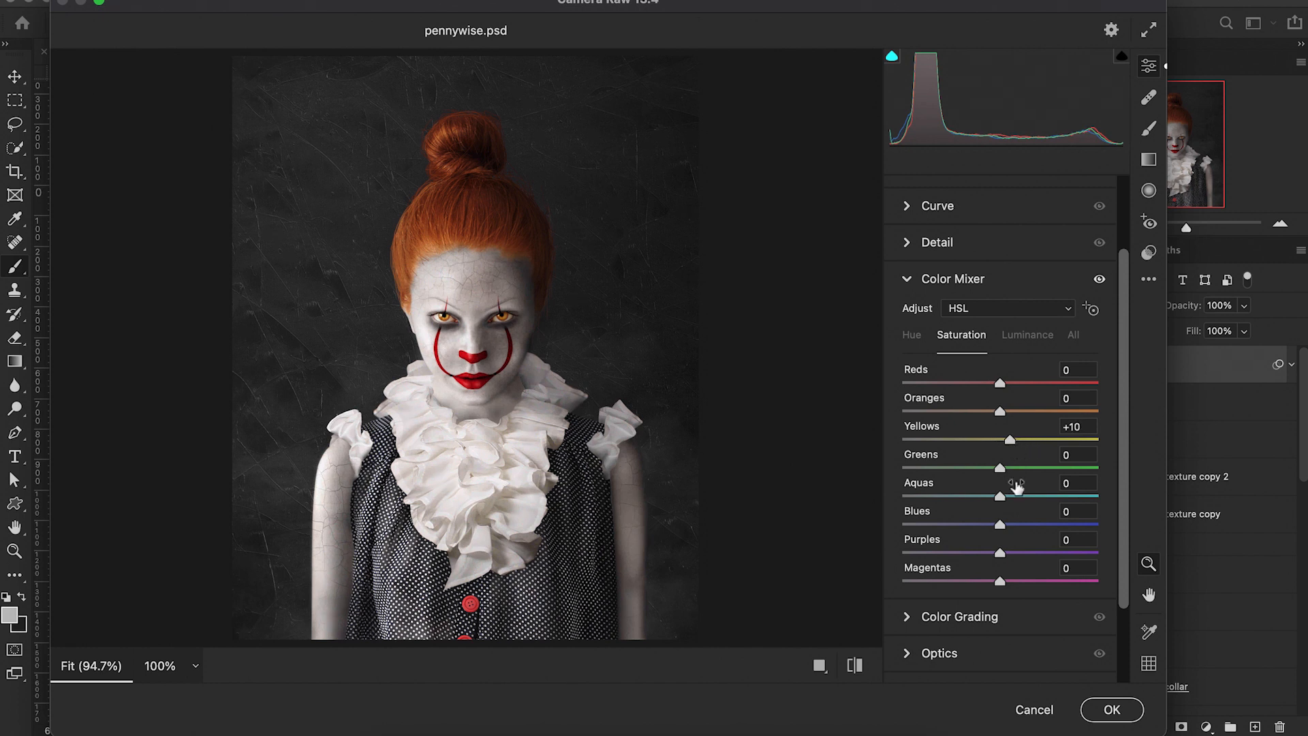
Step: Add grain of 14 in the Effects section
scroll(986, 473, down, 3)
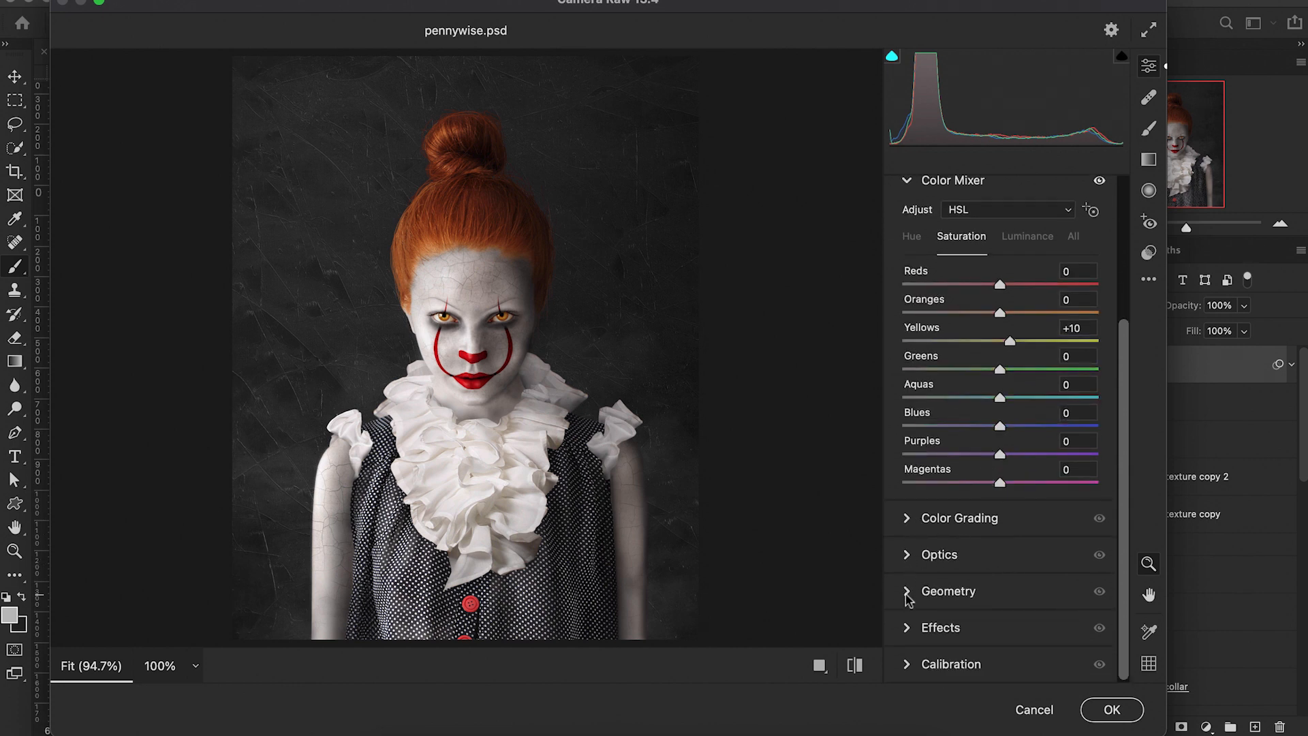
click(910, 628)
mouse_move(1000, 478)
mouse_down()
mouse_move(985, 480)
mouse_move(1001, 480)
mouse_up()
drag(904, 438, 933, 444)
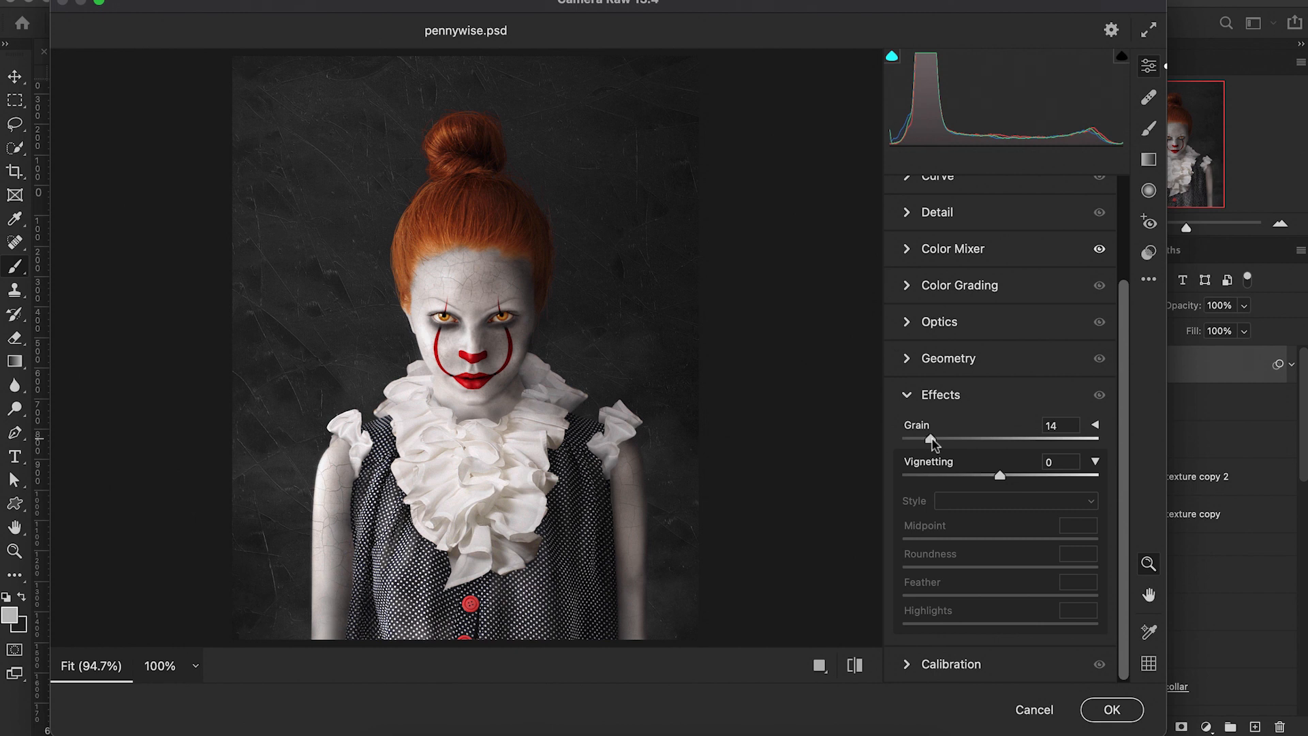
Step: Try raising Detail sharpening, reset it to 0, and apply the Camera Raw Filter
scroll(957, 480, up, 3)
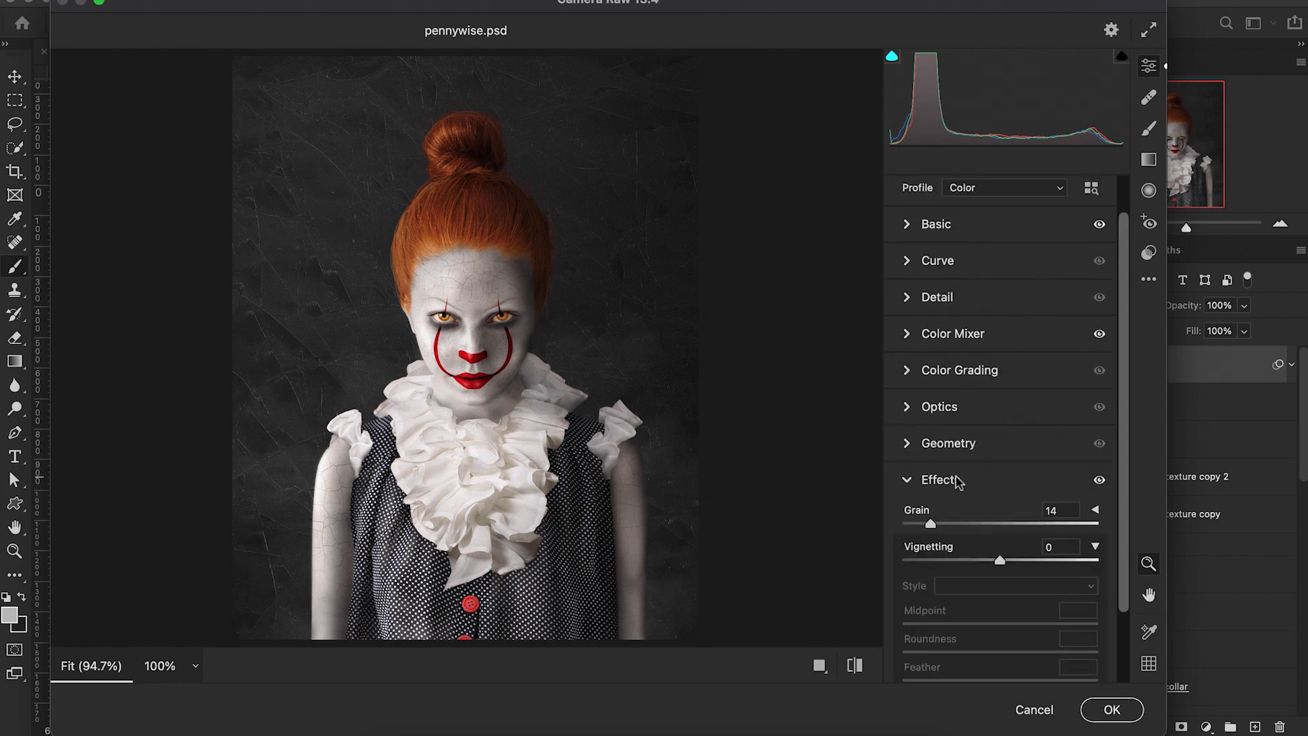
click(912, 294)
drag(905, 383, 972, 395)
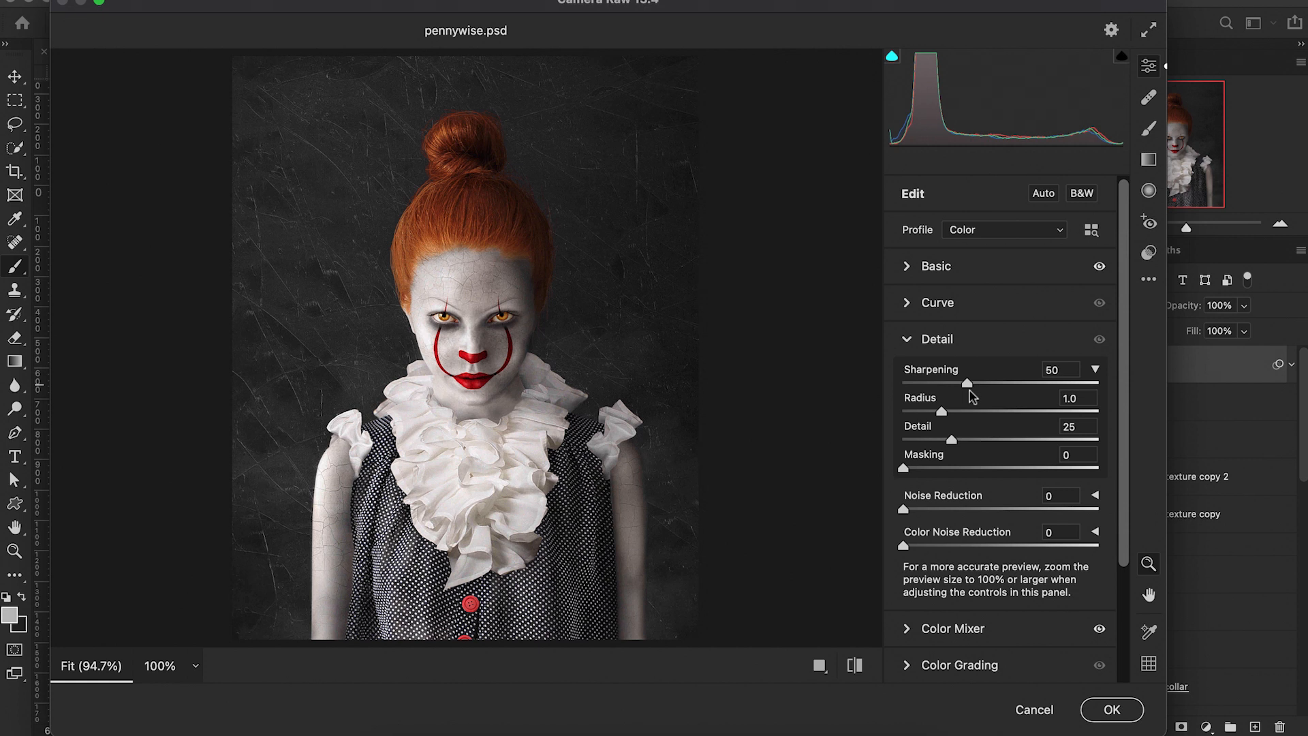
double_click(934, 387)
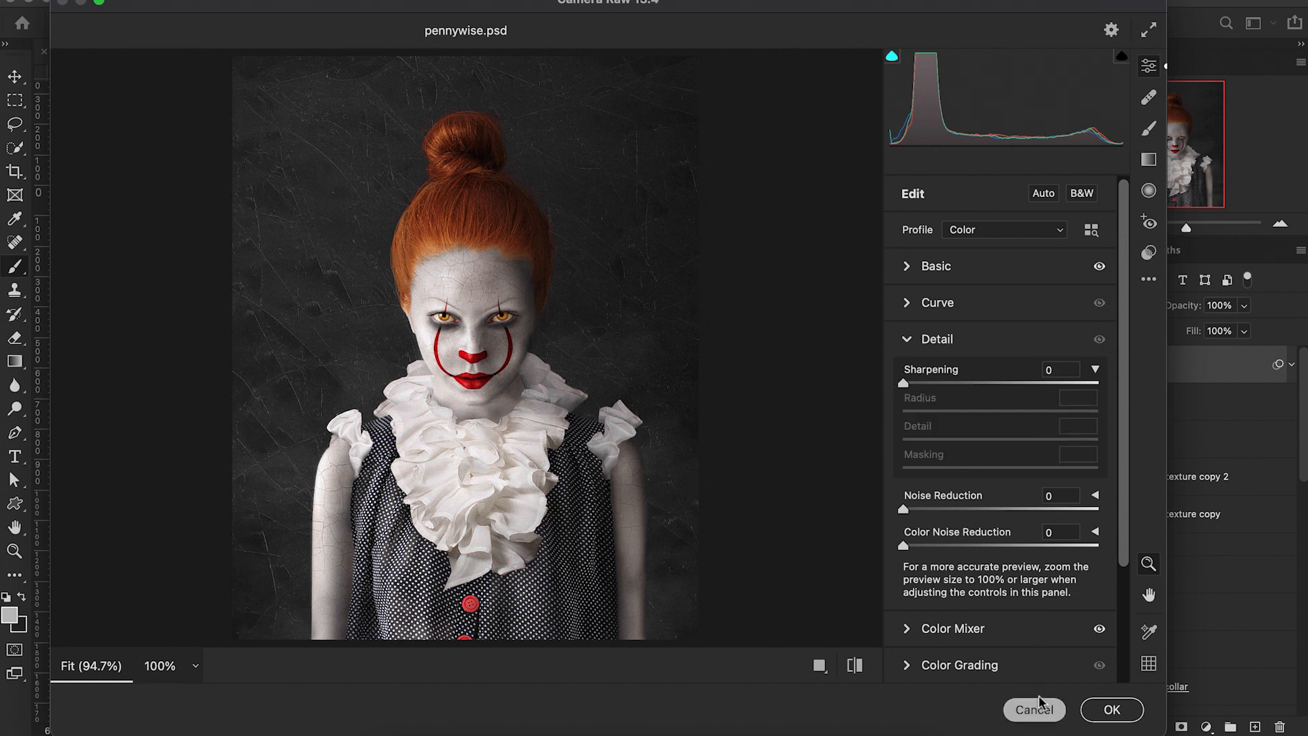
click(1103, 709)
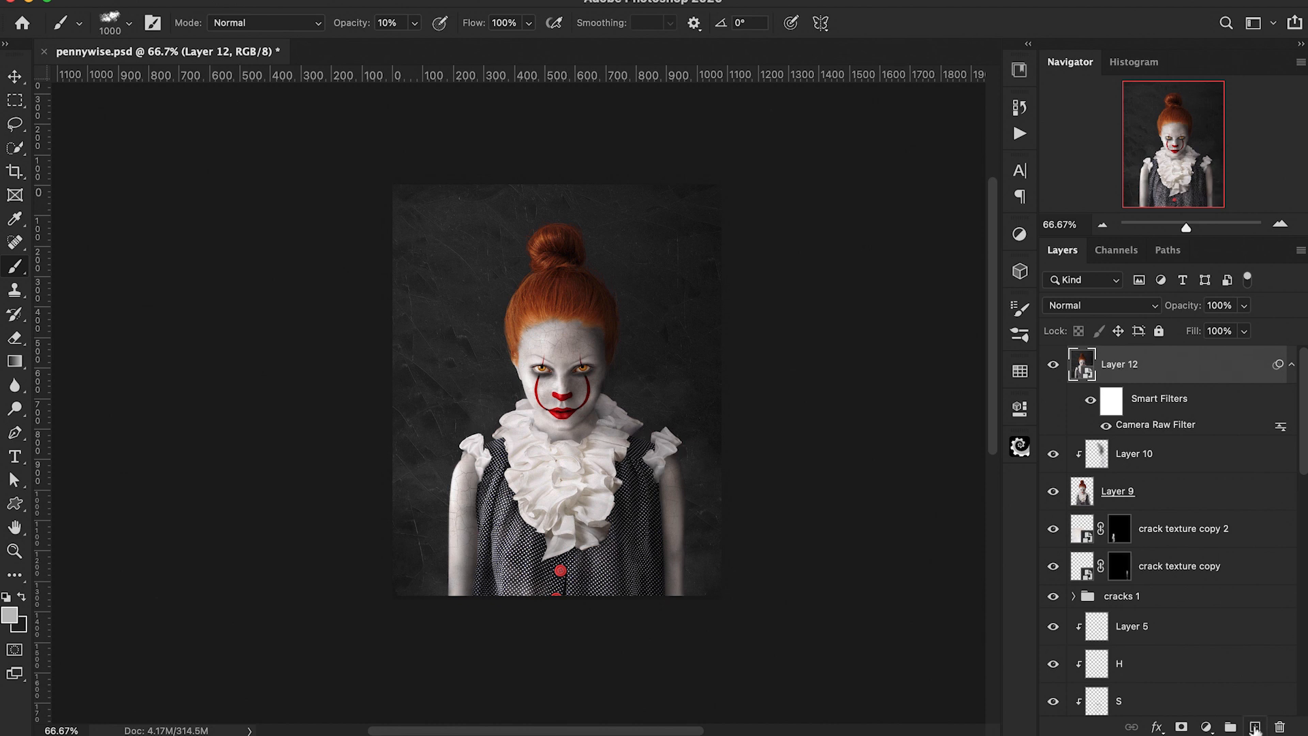
Step: Duplicate Layer 12, clear the copy's smart filters, and rename the copy sharpen
drag(1255, 728, 1256, 727)
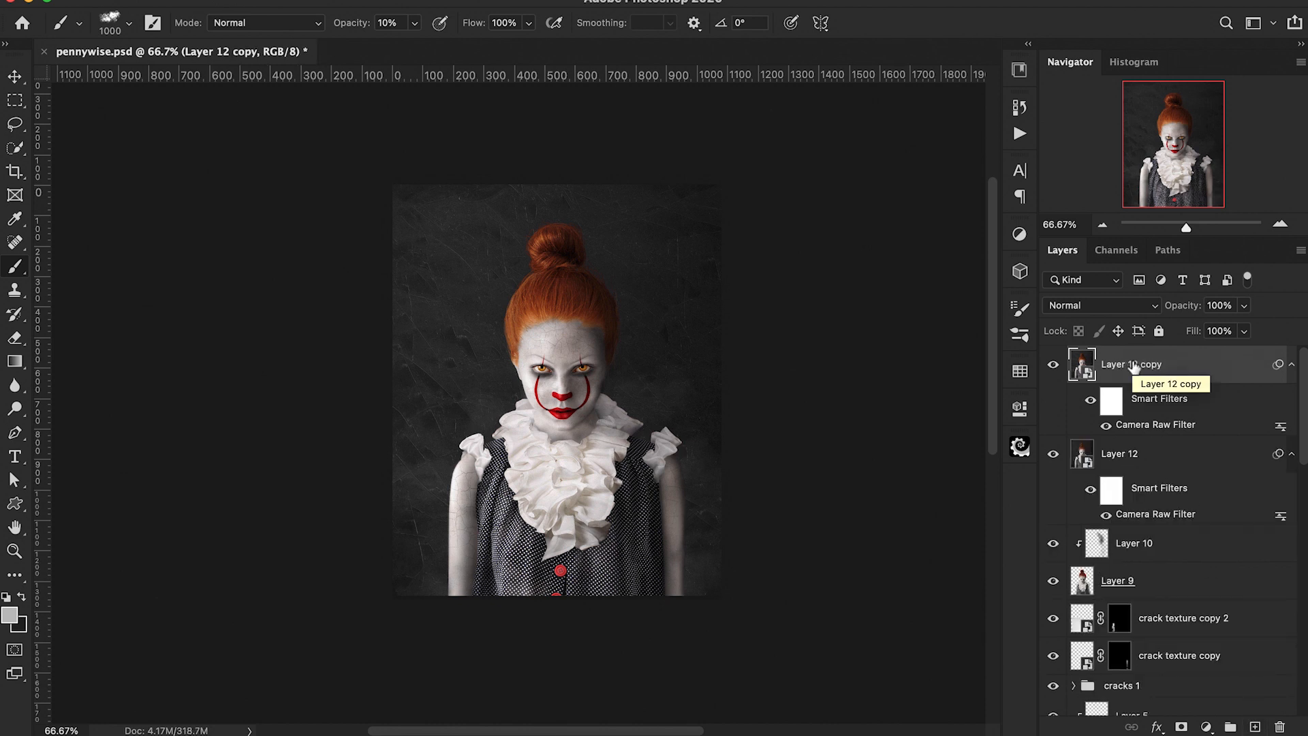
right_click(1133, 366)
click(1056, 565)
double_click(1124, 366)
text(sha)
key(Return)
Step: Apply a Camera Raw Filter to the sharpen layer with Sharpening 88 and some Masking
click(423, 0)
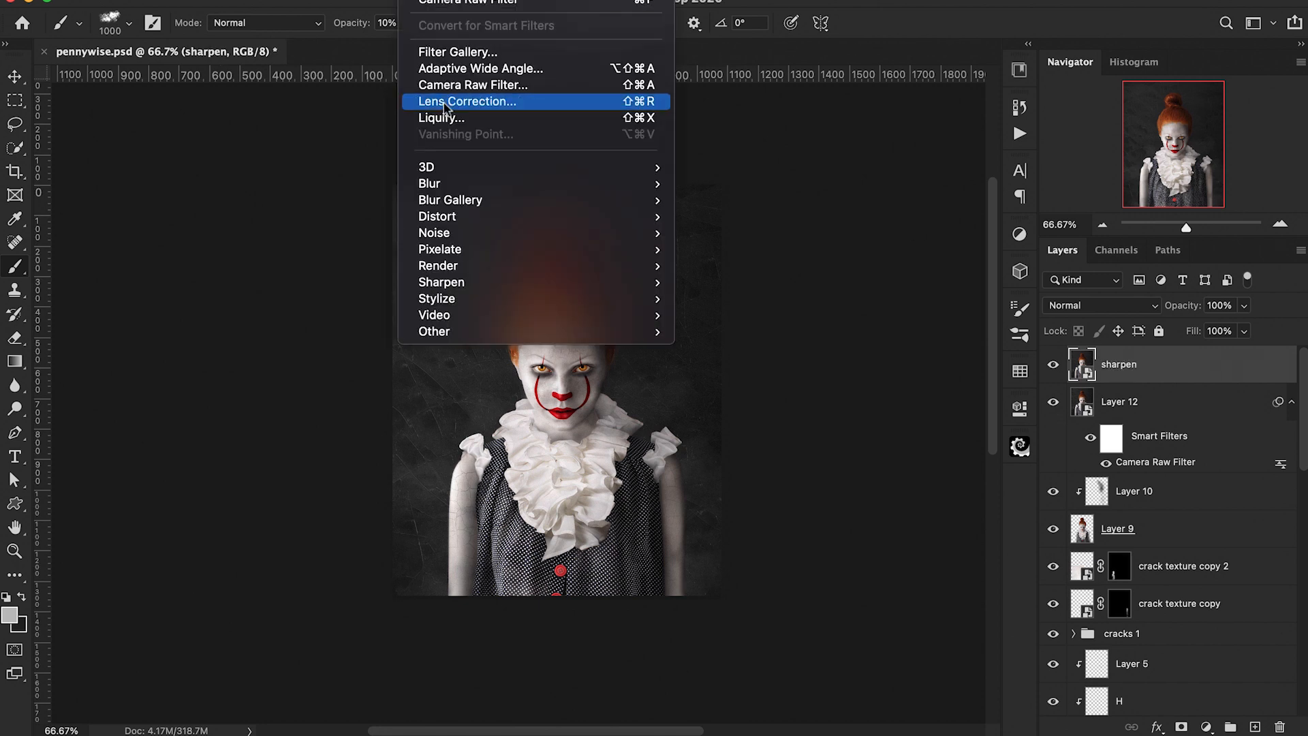
click(450, 86)
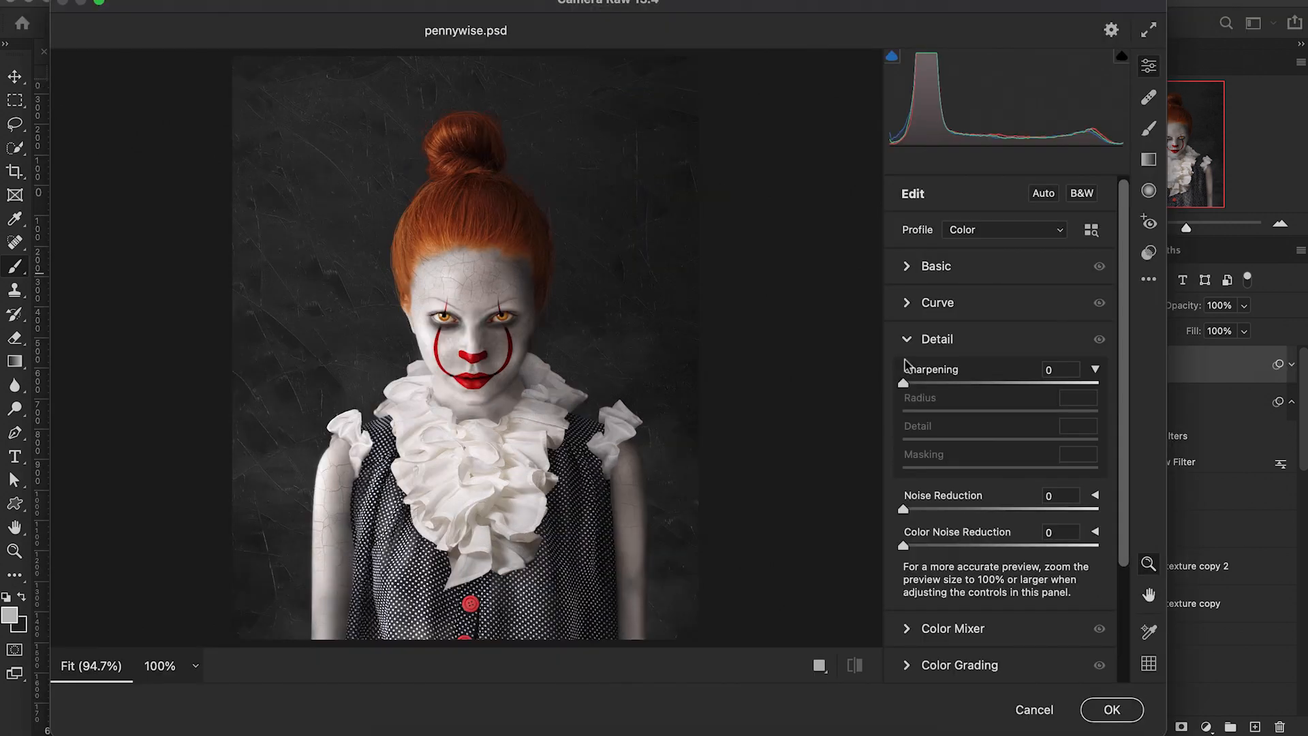
drag(905, 385, 1021, 407)
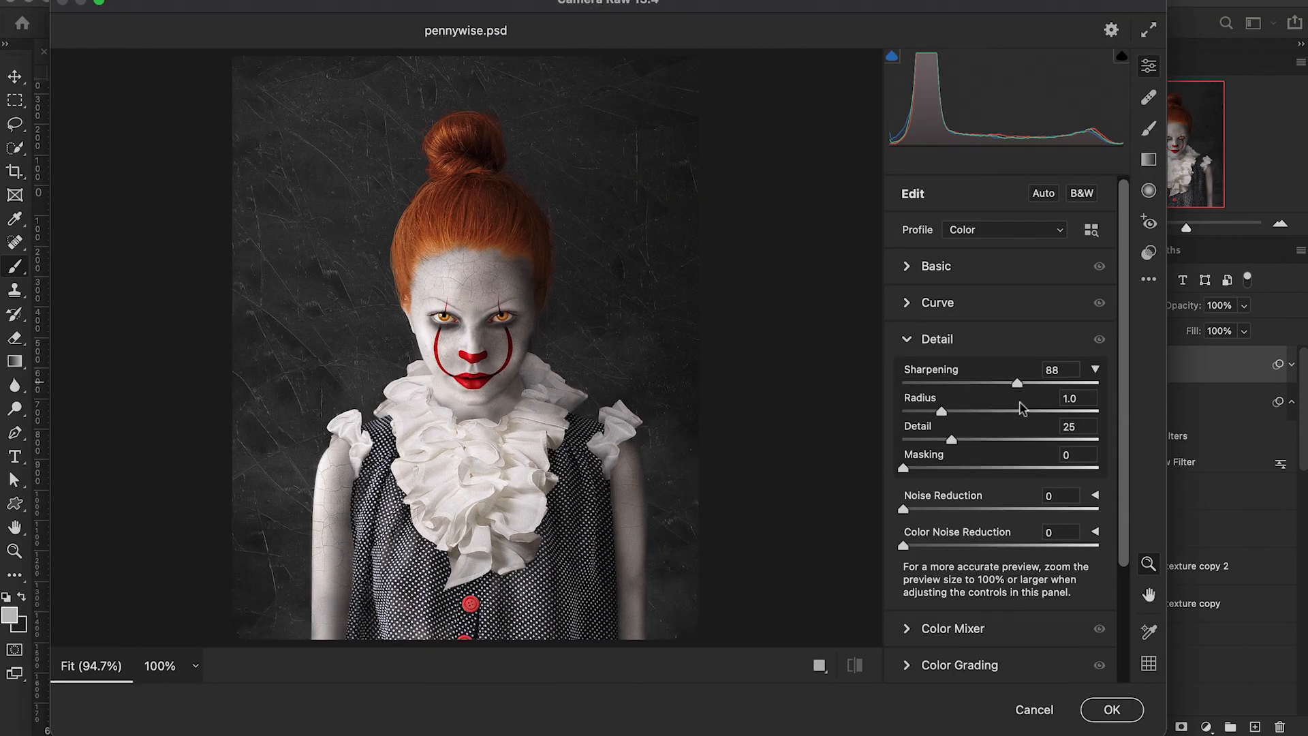
drag(903, 469, 938, 470)
click(1112, 709)
Step: Invert the sharpen layer's filter mask to hide the sharpening
click(1111, 403)
key(super+i)
key(super+plus)
key(super+plus)
scroll(875, 205, right, 5)
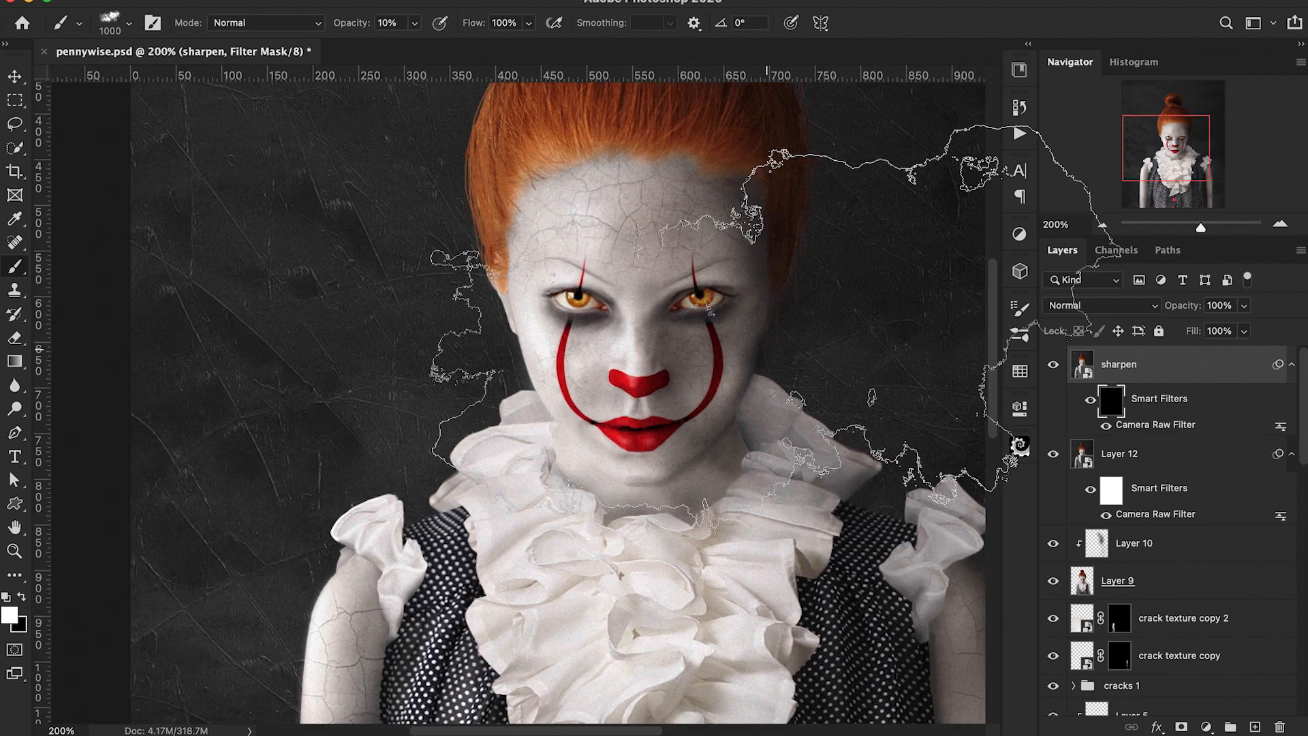
Step: Paint white on the filter mask with a soft round brush at 30% opacity over the face and hair
click(109, 24)
click(95, 161)
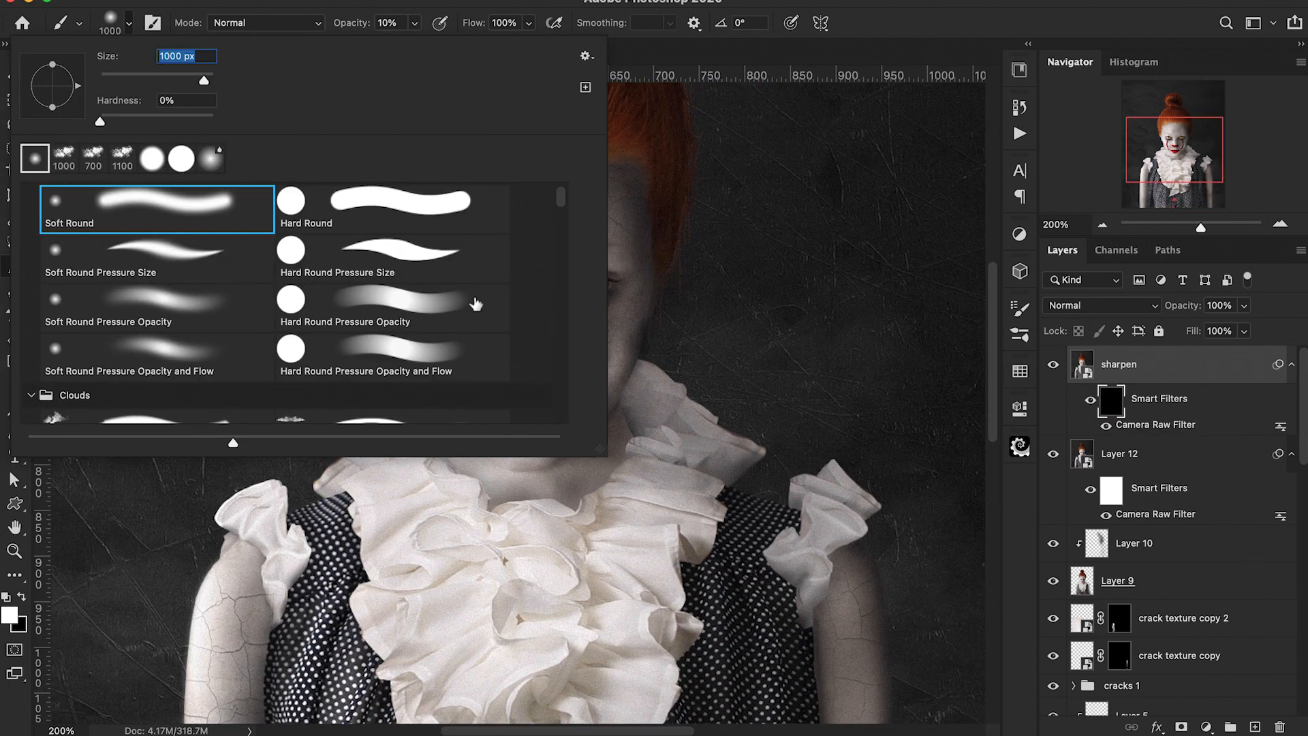
key(Return)
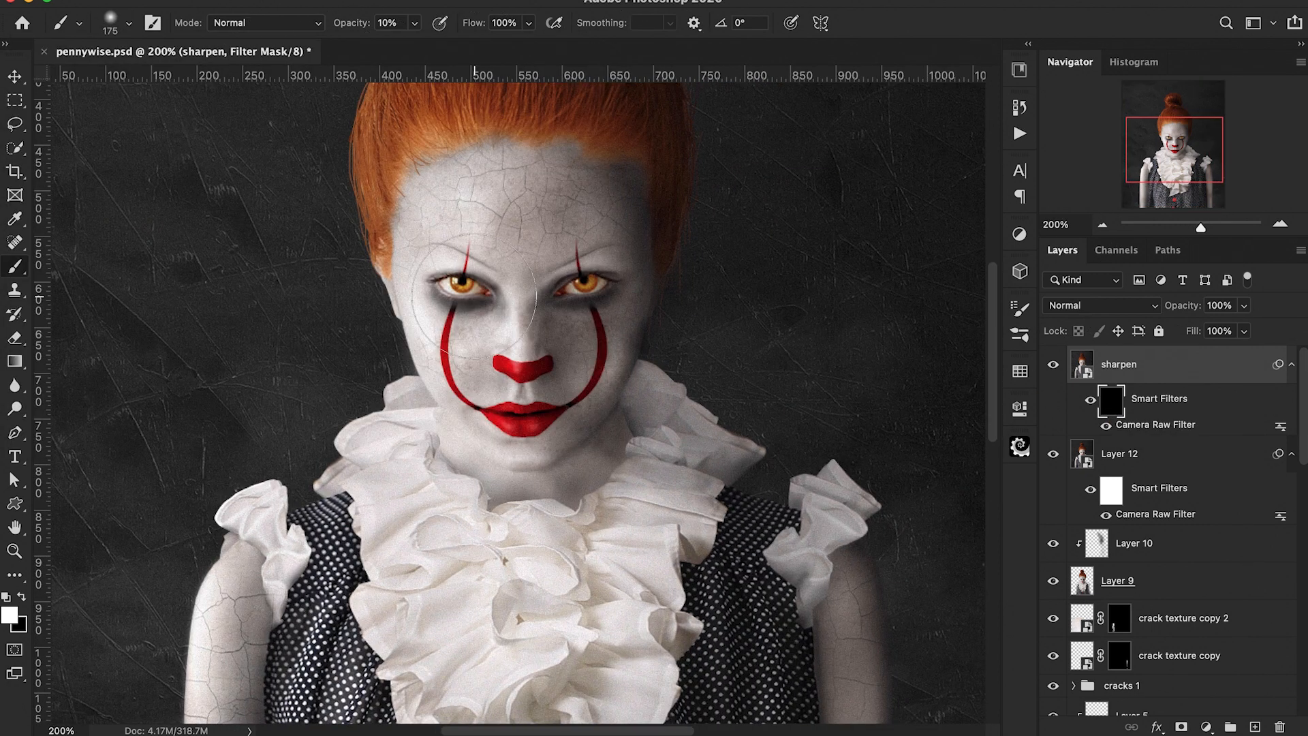
click(531, 221)
key(bracketleft)
key(bracketleft)
key(bracketleft)
mouse_move(538, 350)
mouse_down()
mouse_move(468, 355)
mouse_move(467, 370)
mouse_up()
mouse_move(504, 414)
mouse_down()
mouse_move(530, 418)
mouse_move(515, 415)
mouse_up()
scroll(515, 294, up, 5)
mouse_move(408, 328)
mouse_down()
mouse_move(575, 317)
mouse_move(628, 338)
mouse_up()
drag(603, 466, 591, 478)
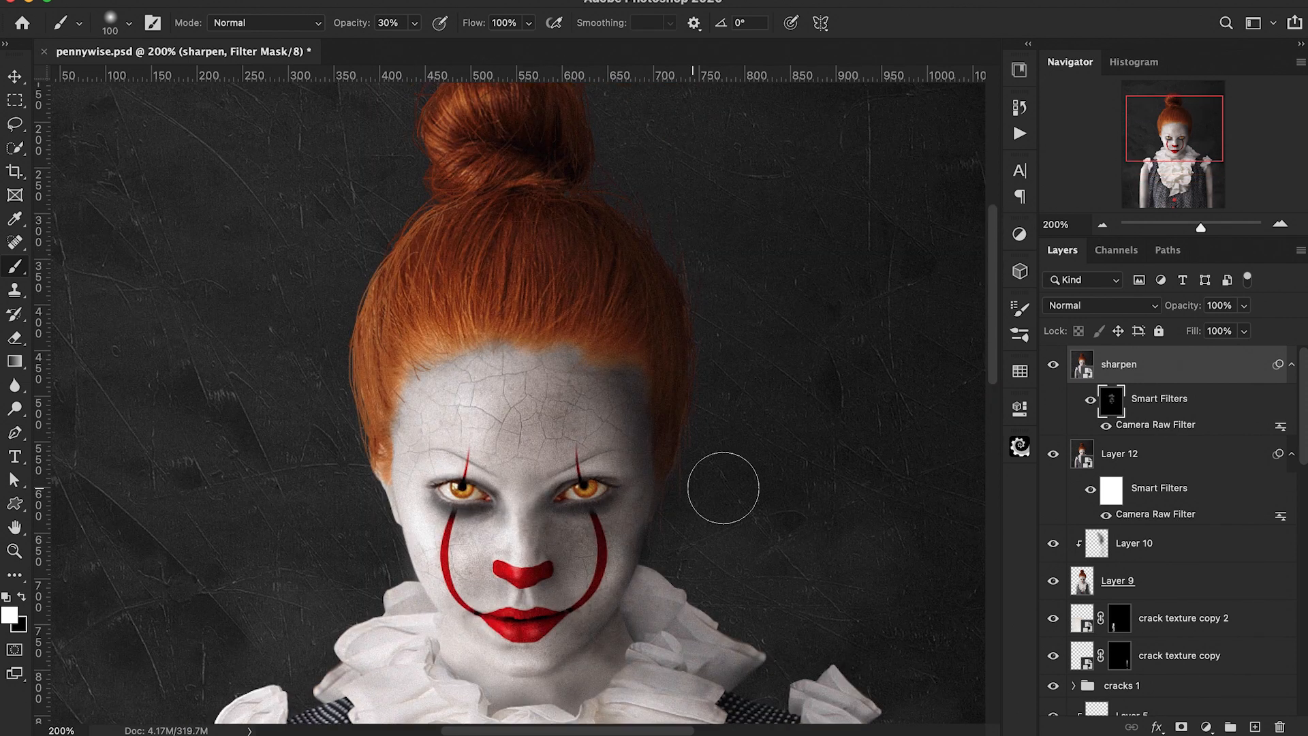
Step: Paint sharpening back in along the arm on the image's right side
key(super+minus)
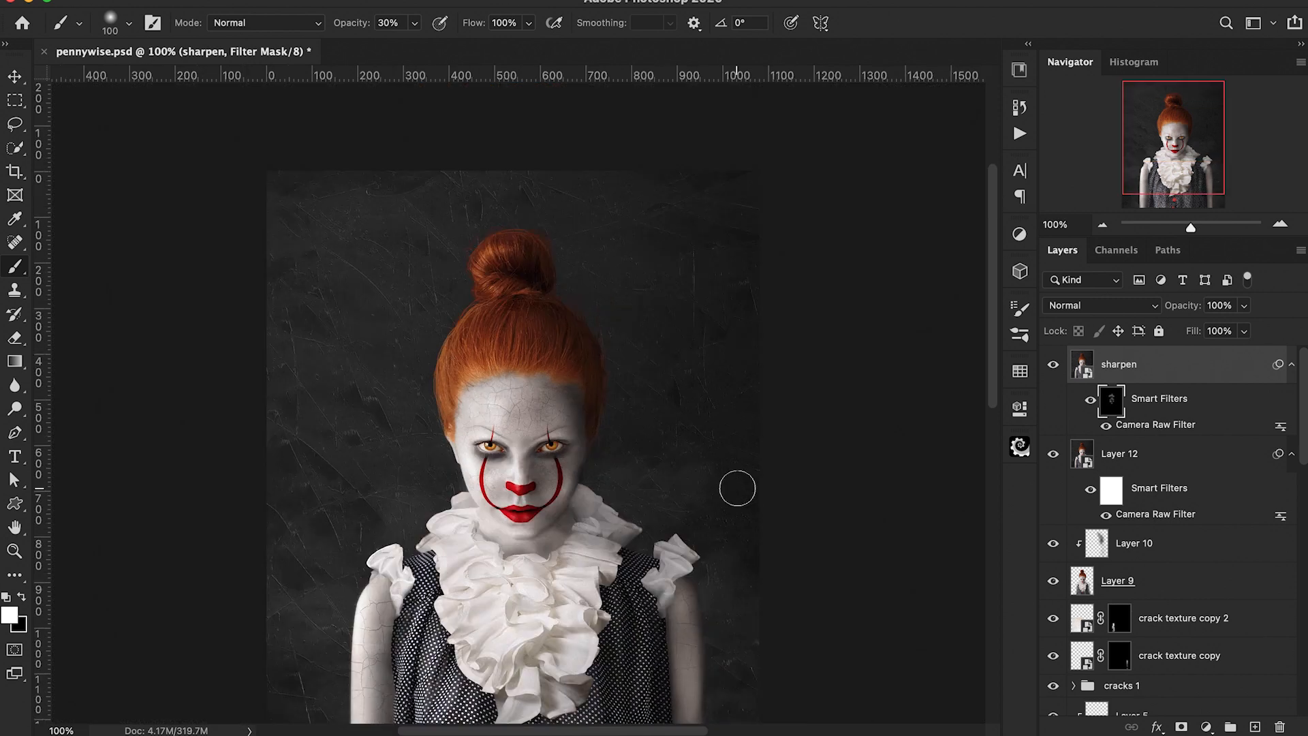
drag(686, 598, 687, 631)
scroll(527, 609, down, 5)
scroll(527, 609, left, 3)
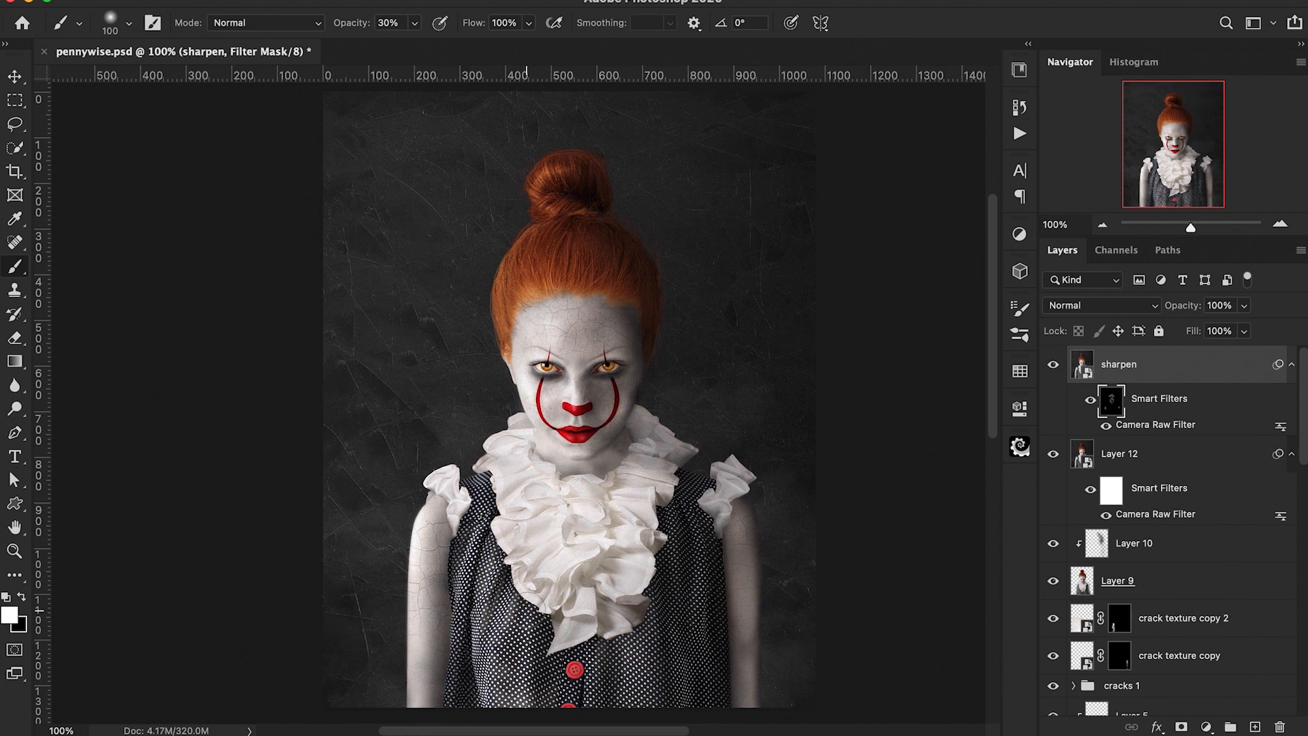